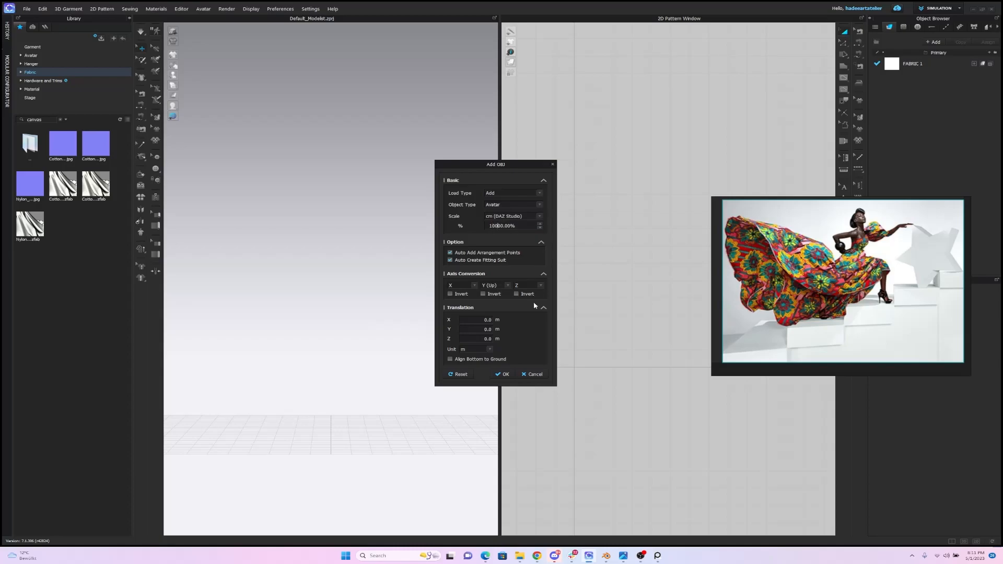
Step: Add the OBJ as an avatar in cm (DAZ Studio) scale with arrangement points and a fitting suit, and check its arrangement points
left_click(503, 374)
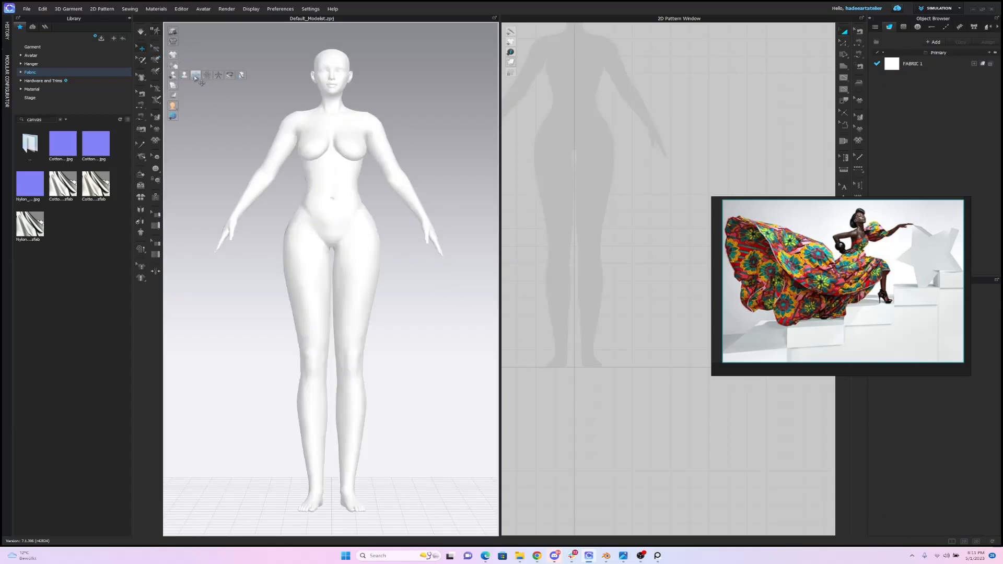
left_click(196, 75)
left_click(195, 75)
mouse_move(437, 150)
right_mouse_down()
mouse_move(432, 158)
mouse_move(411, 148)
mouse_move(437, 152)
right_mouse_up()
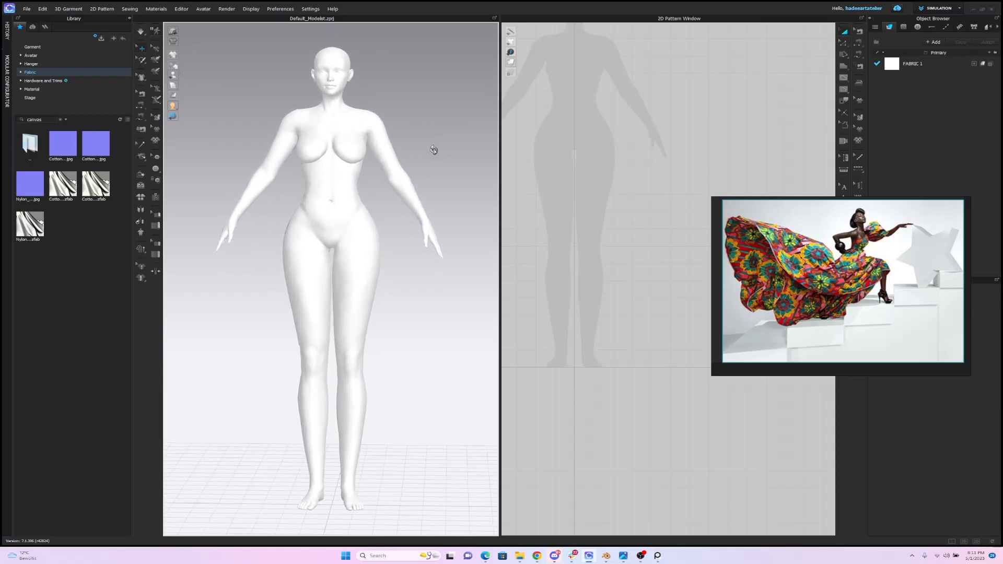
scroll(444, 192, "down", 3)
scroll(444, 192, "up", 2)
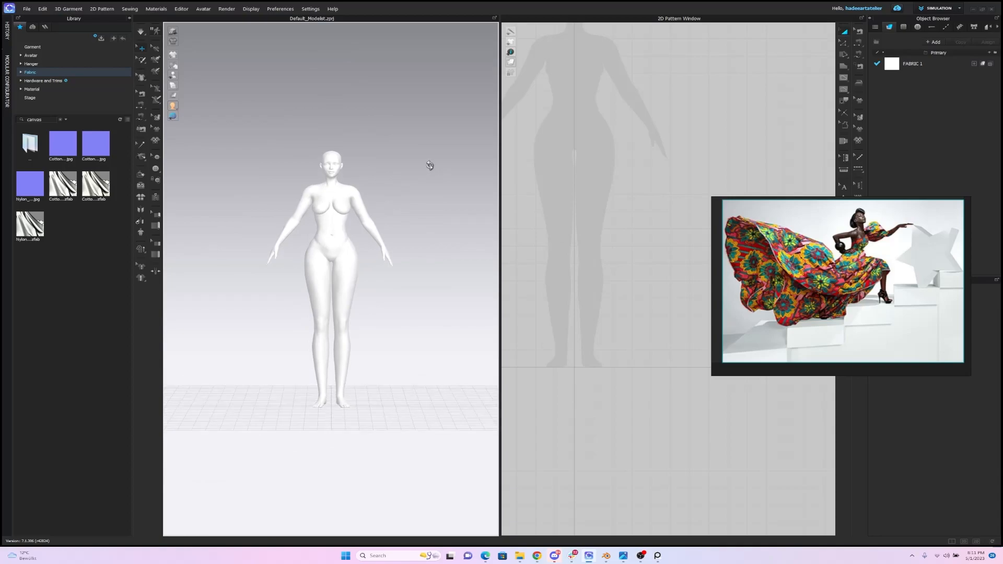
left_click(171, 75)
left_click(195, 75)
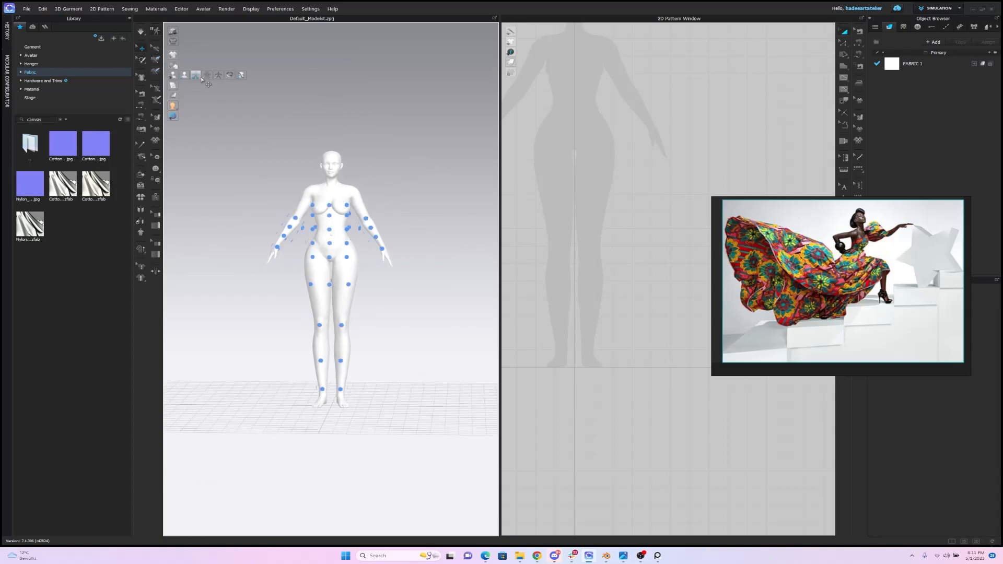
right_click_drag(388, 153, 406, 173)
left_click(172, 75)
left_click(195, 75)
Step: Open the Women blocks in the Modular Configurator
left_click(8, 72)
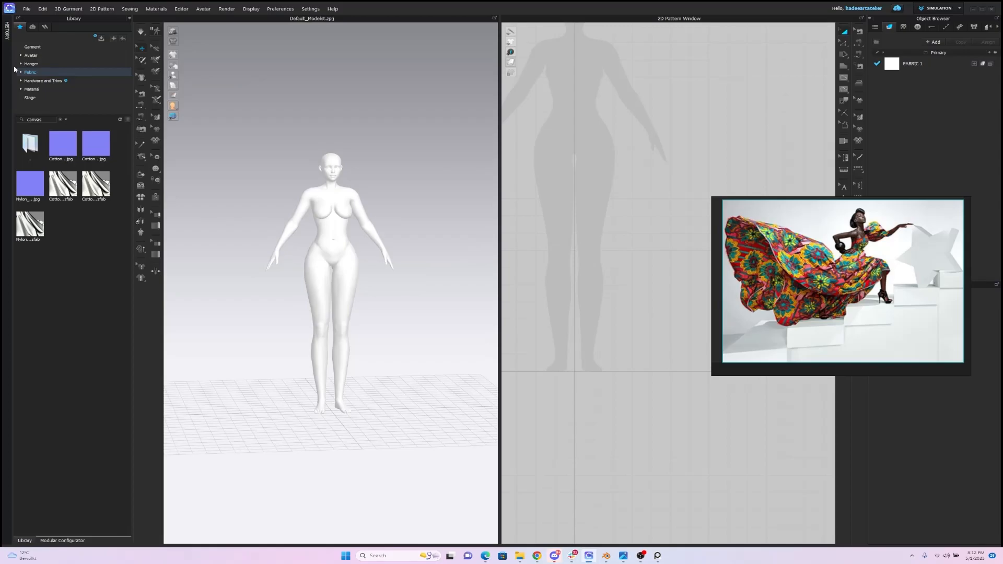
left_click(130, 19)
double_click(86, 53)
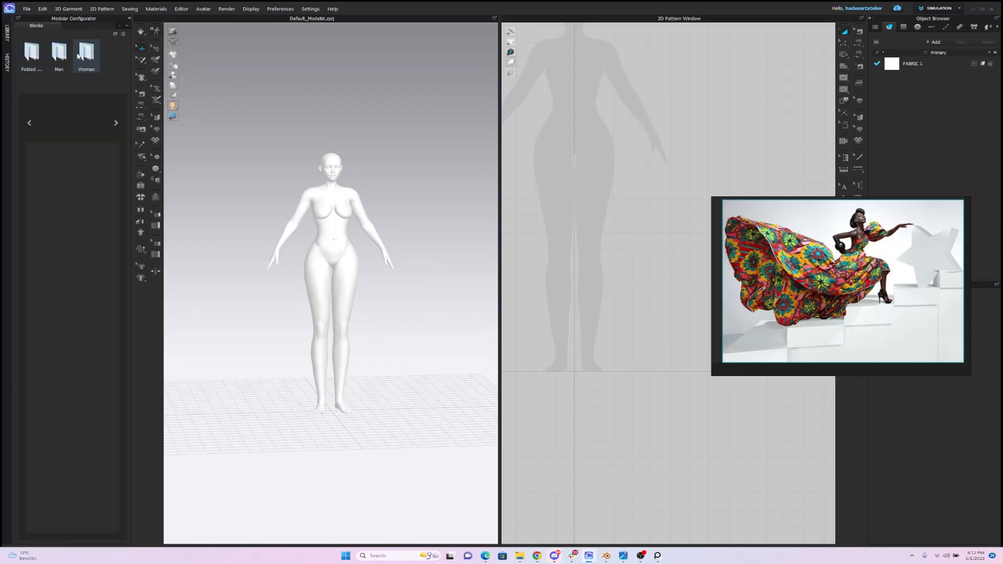
Step: Reposition the floating dress reference image so it overlaps the edge of the 2D pattern area and the Object Browser
left_click_drag(845, 301, 674, 263)
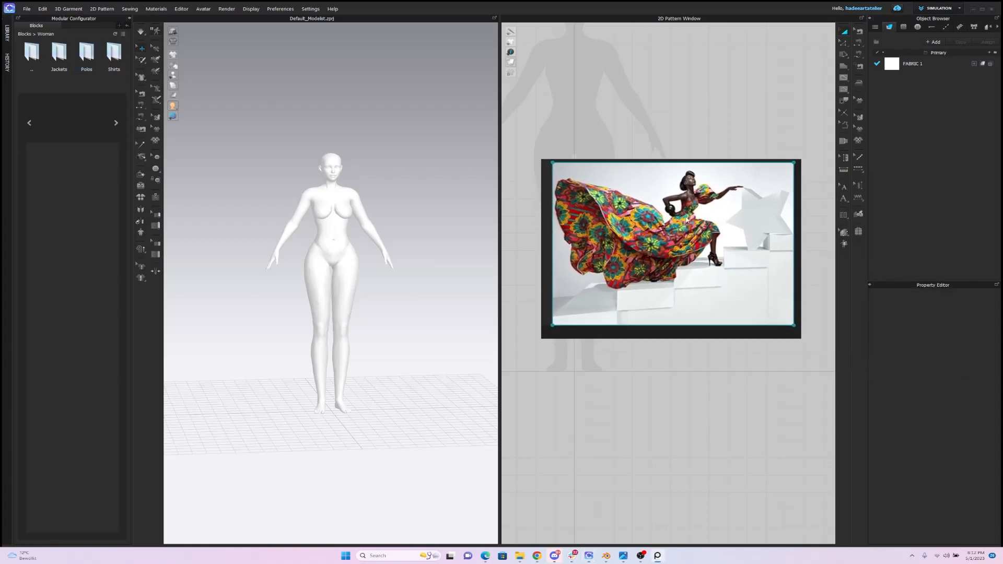
left_click_drag(712, 224, 844, 224)
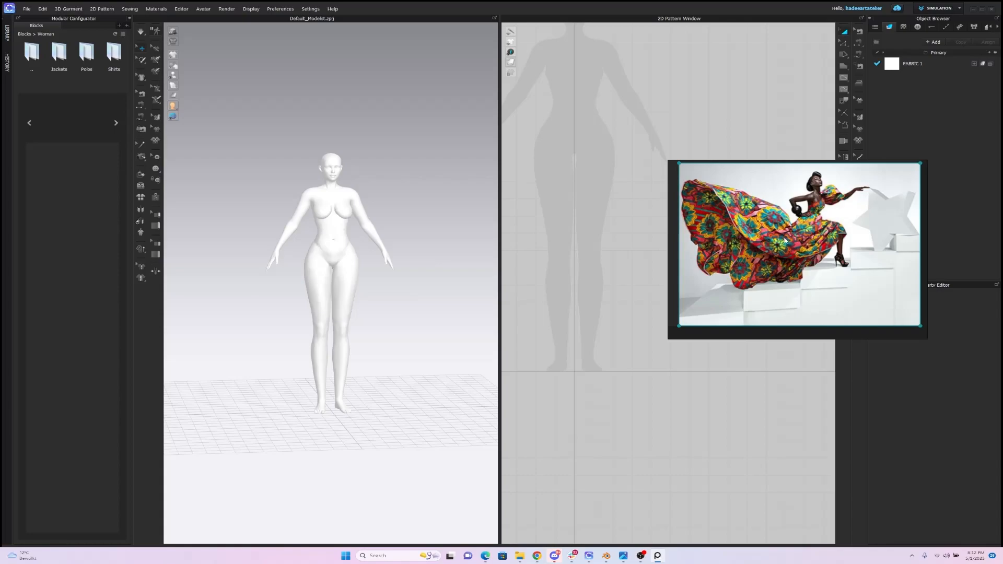
left_click_drag(800, 243, 794, 241)
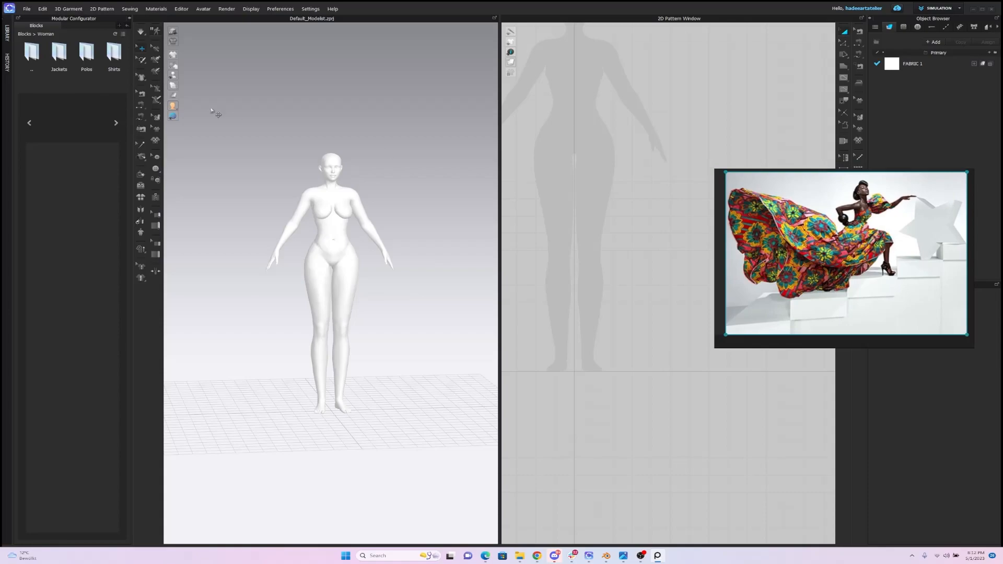
Step: Load the V-neck body block of the Set-In style from the women's T-Shirts blocks
scroll(113, 83, "down", 2)
scroll(113, 83, "up", 1)
double_click(82, 52)
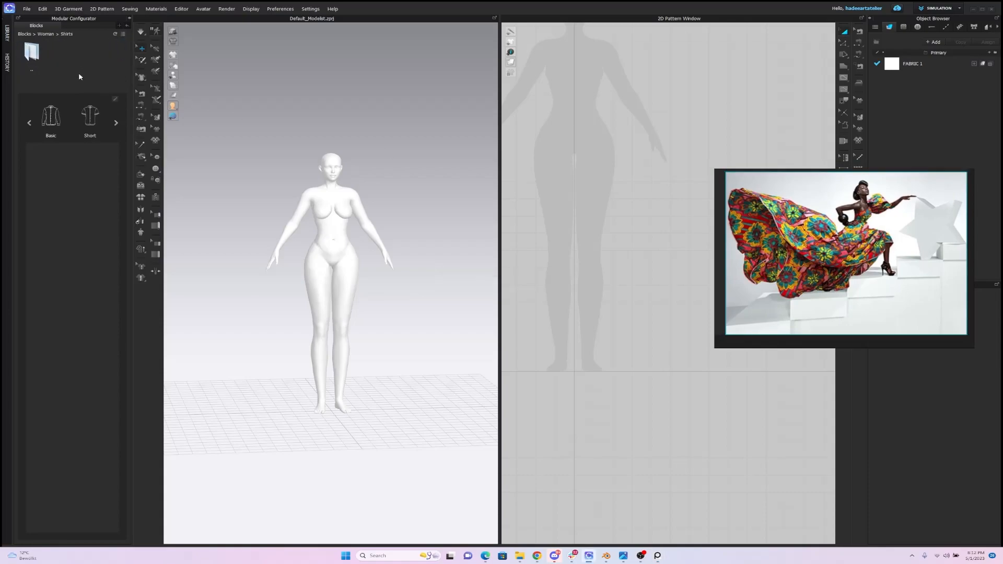
double_click(36, 55)
scroll(97, 80, "down", 1)
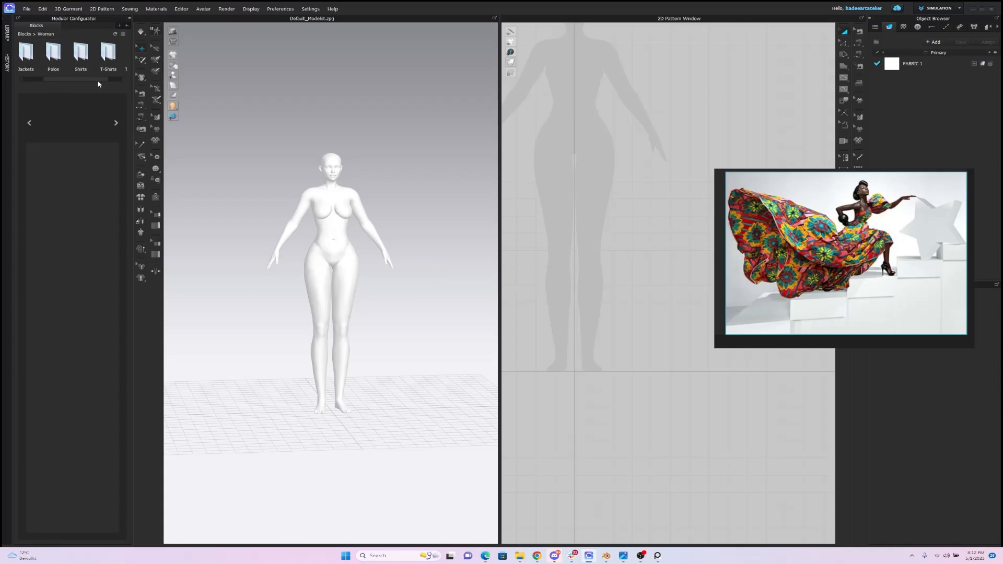
double_click(103, 52)
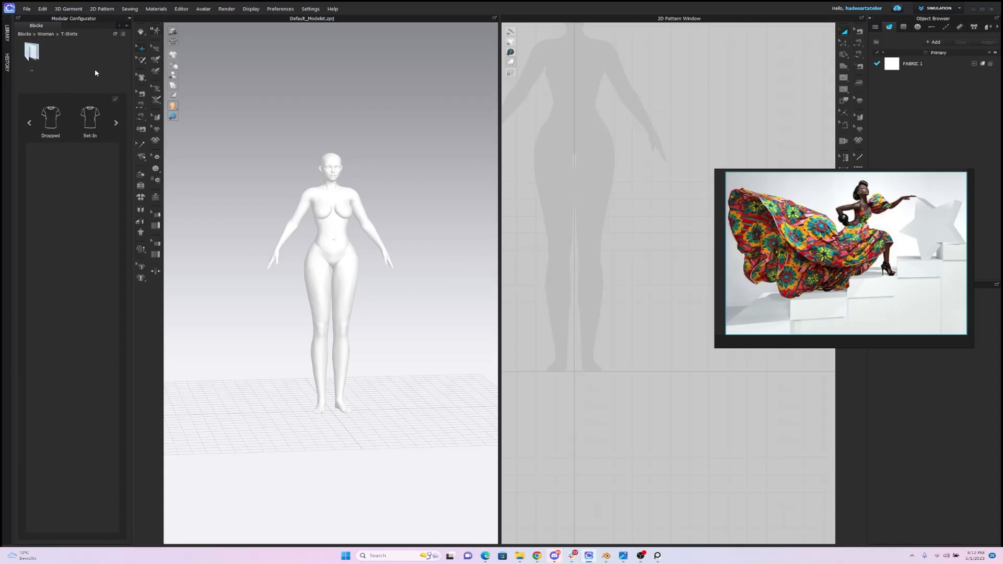
left_click(89, 120)
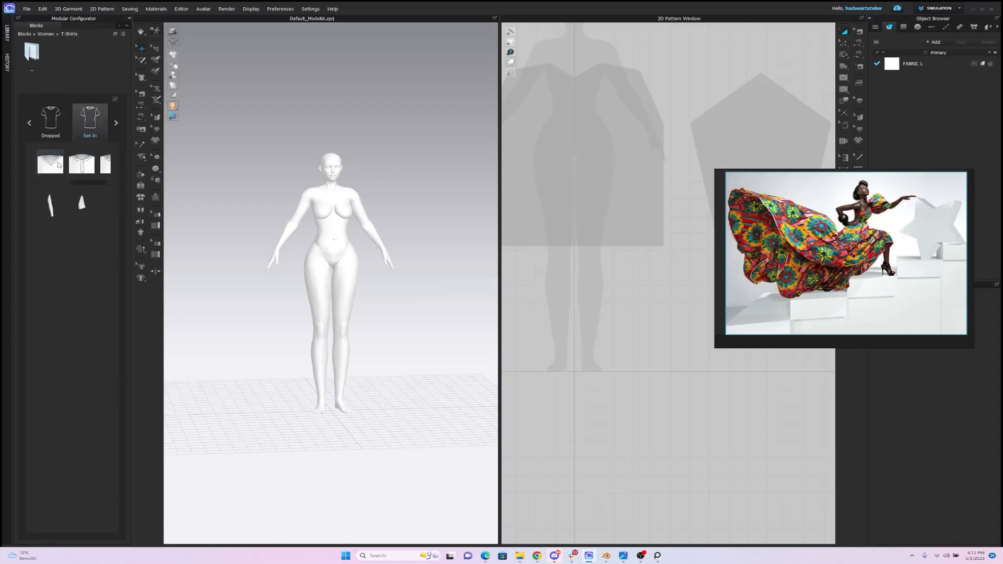
left_click(51, 163)
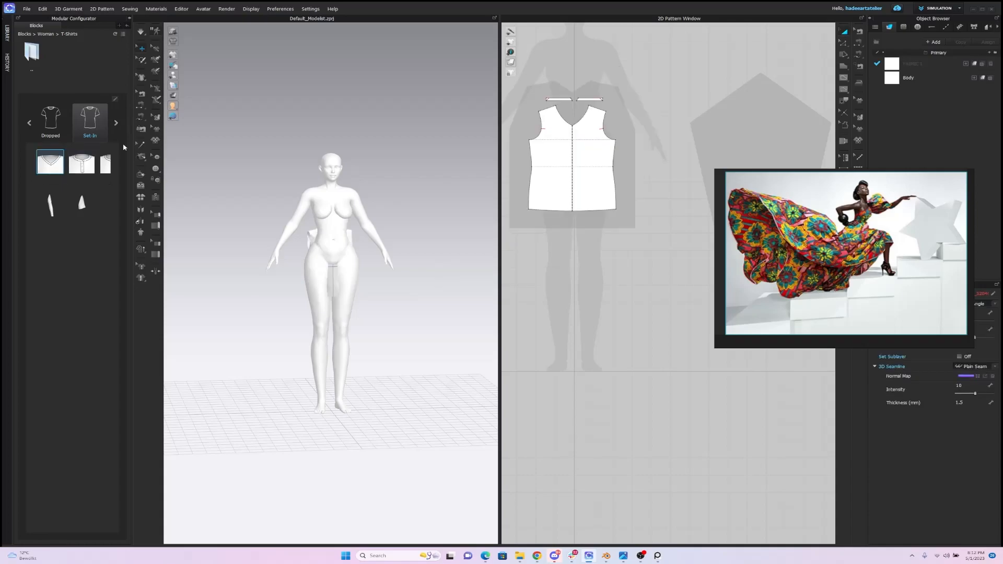
Step: Move the reference image clear of the patterns and add the long sleeve block to the Set-In T-shirt
left_click_drag(782, 230, 906, 302)
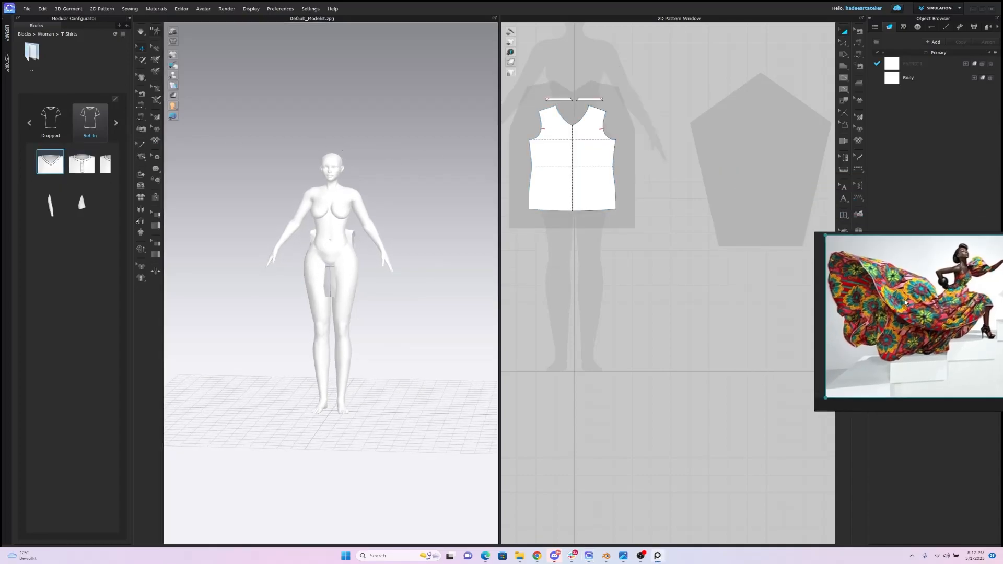
left_click_drag(731, 306, 733, 307)
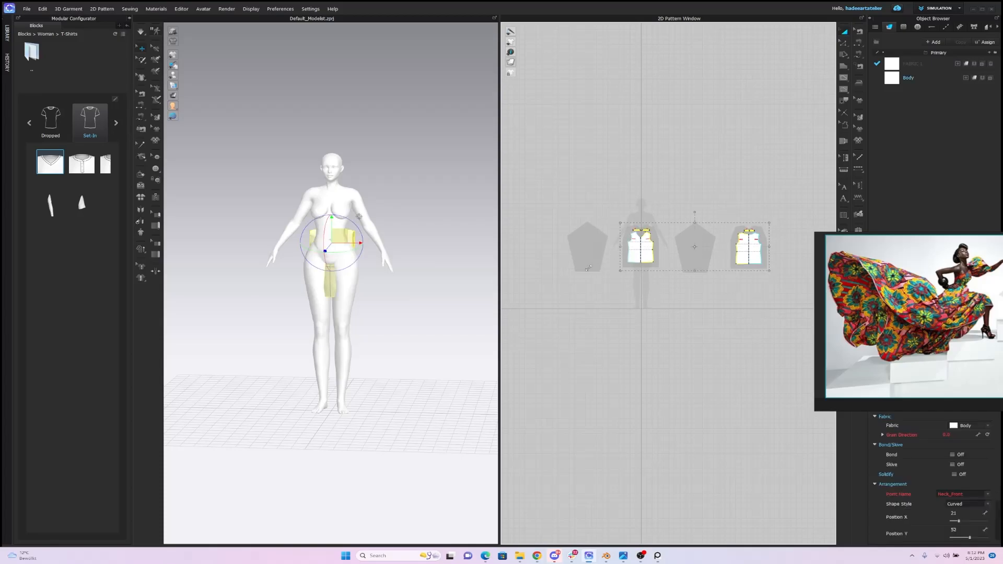
left_click(49, 204)
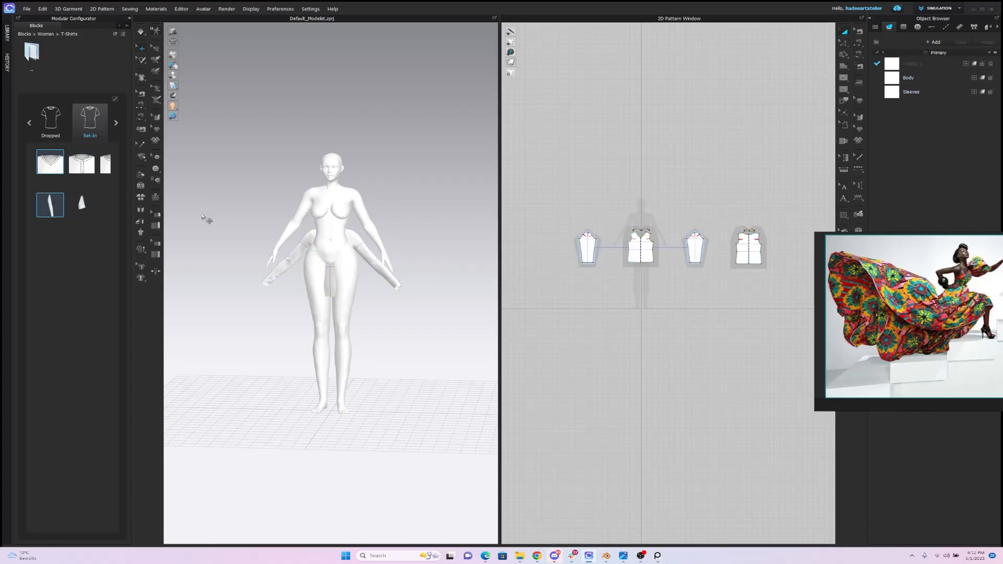
Step: Select all the T-shirt pattern pieces and raise them together in 3D to the avatar's chest and shoulders
left_click_drag(562, 213, 816, 311)
left_click_drag(334, 242, 345, 202)
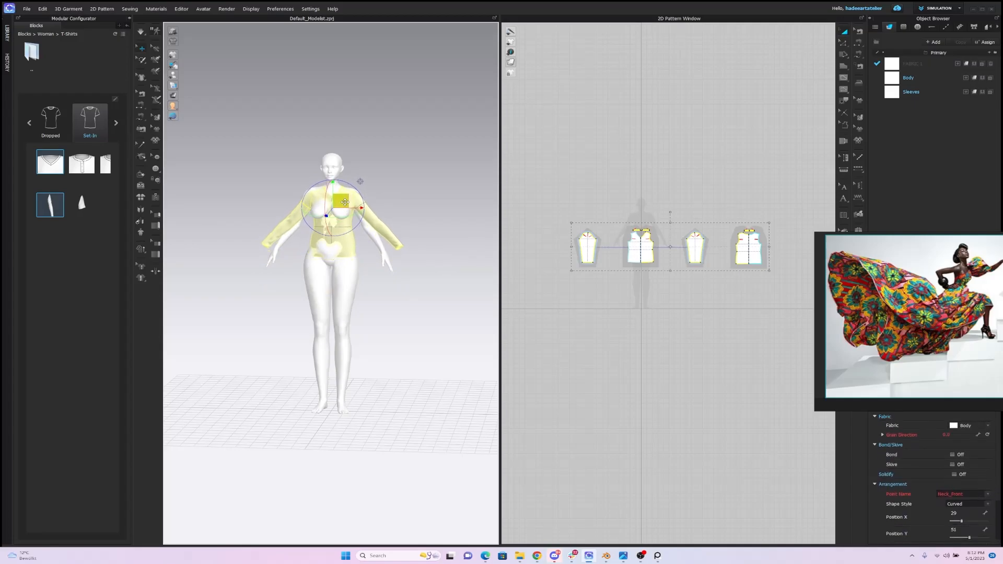
left_click(495, 208)
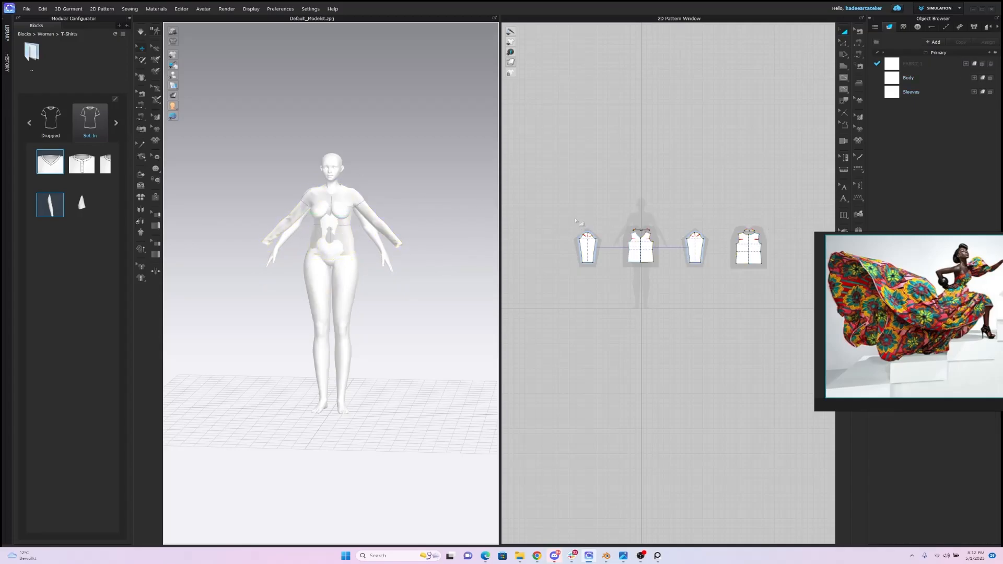
Step: Move the sleeve for the avatar's left arm closer around the arm, and delete the opposite sleeve
left_click(695, 250)
left_click_drag(381, 211, 368, 221)
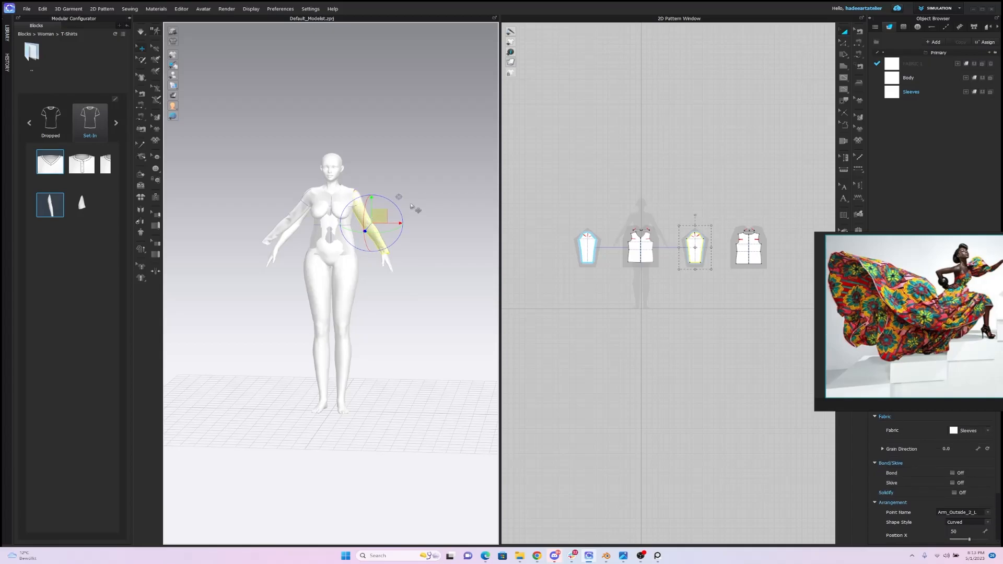
left_click(587, 250)
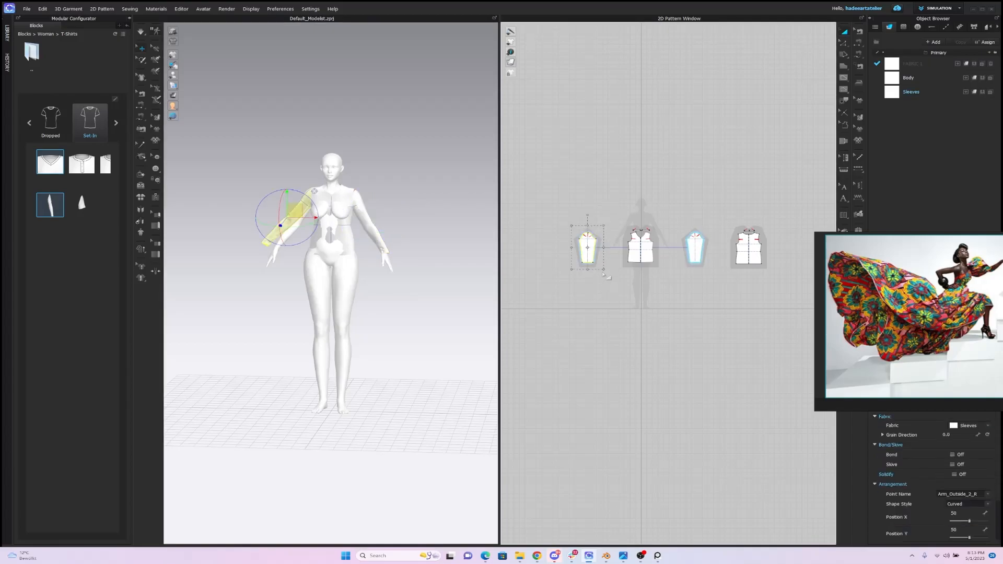
key("Delete")
left_click(487, 304)
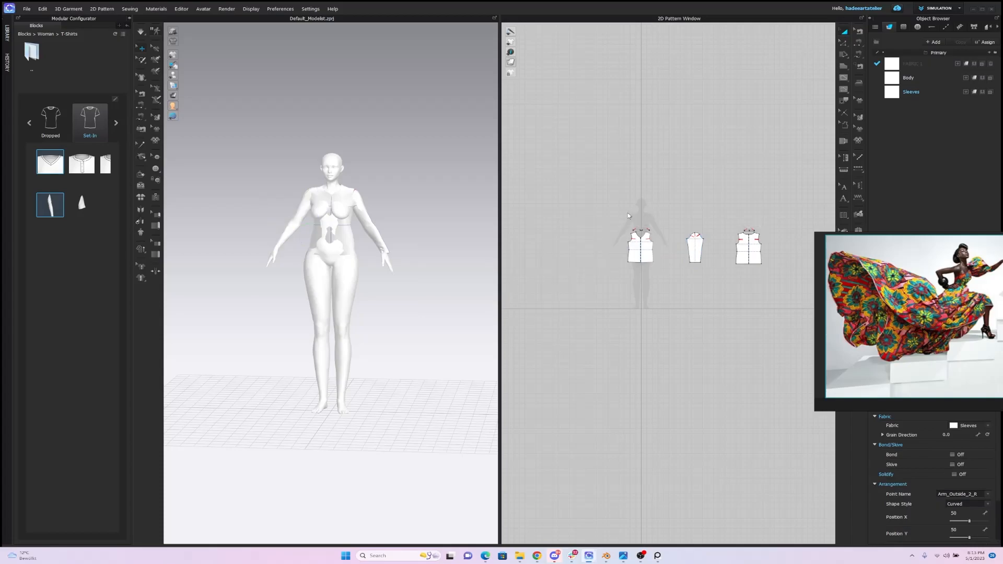
Step: Delete the neckband pieces above the front and back body patterns
left_click_drag(660, 238, 661, 238)
left_click(726, 225)
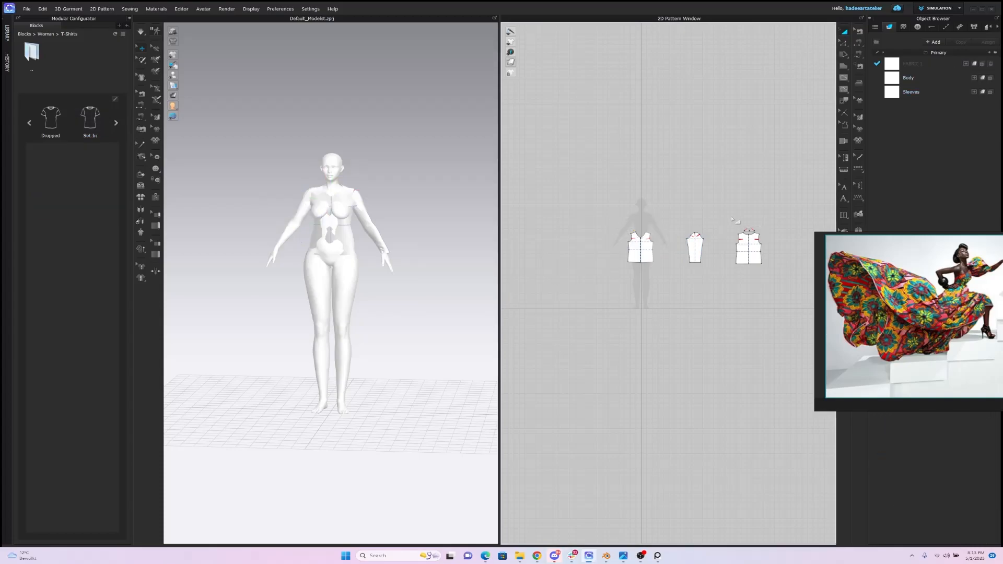
left_click_drag(762, 235, 762, 235)
left_click(758, 234)
Step: Run the simulation and pull the front body piece forward out of the avatar's chest
scroll(403, 157, "up", 4)
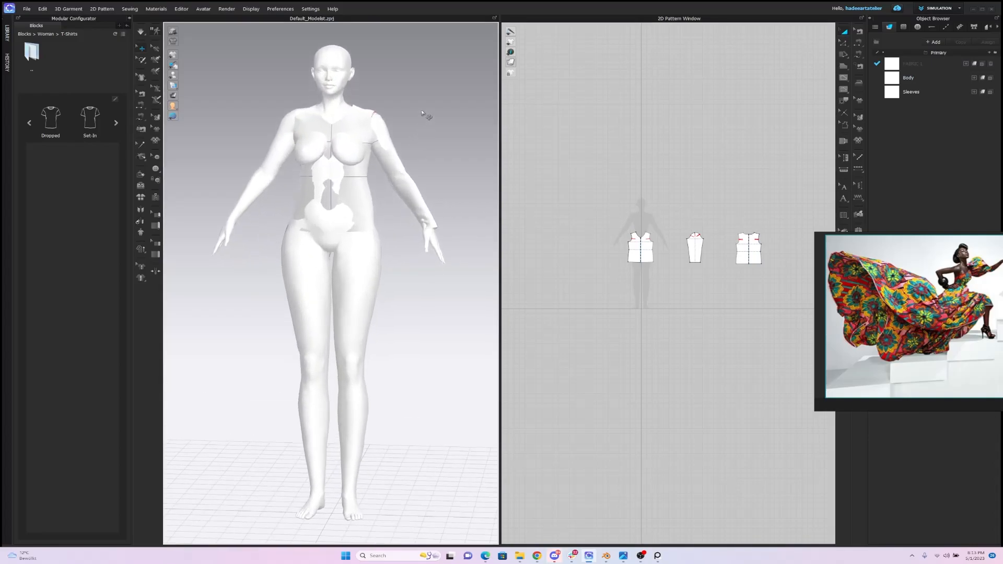
right_click_drag(423, 119, 344, 180)
key("space")
left_click_drag(337, 189, 388, 186)
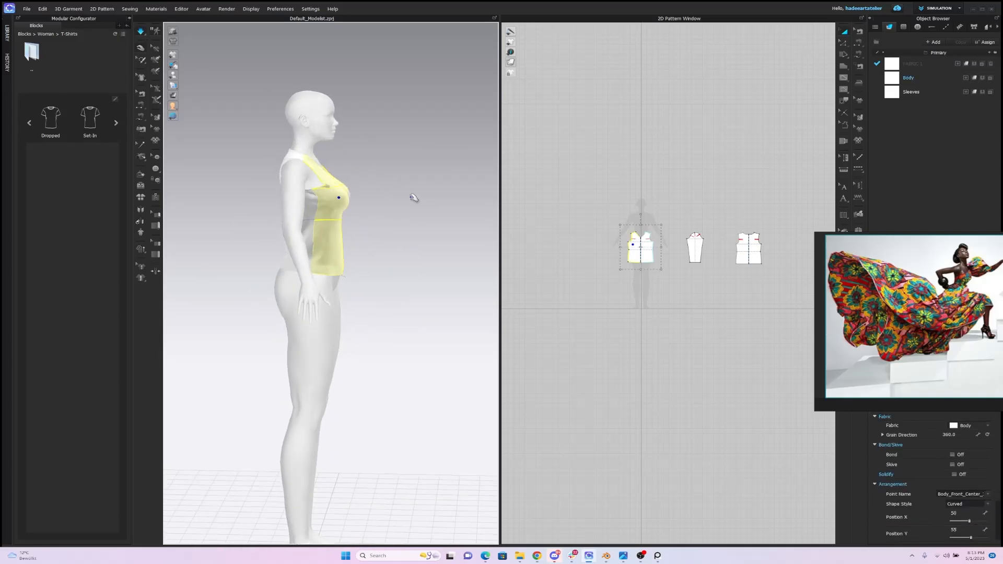
Step: Pull the draped bodice up at the chest and both shoulders so it sits properly on the avatar
right_click_drag(413, 199, 439, 166)
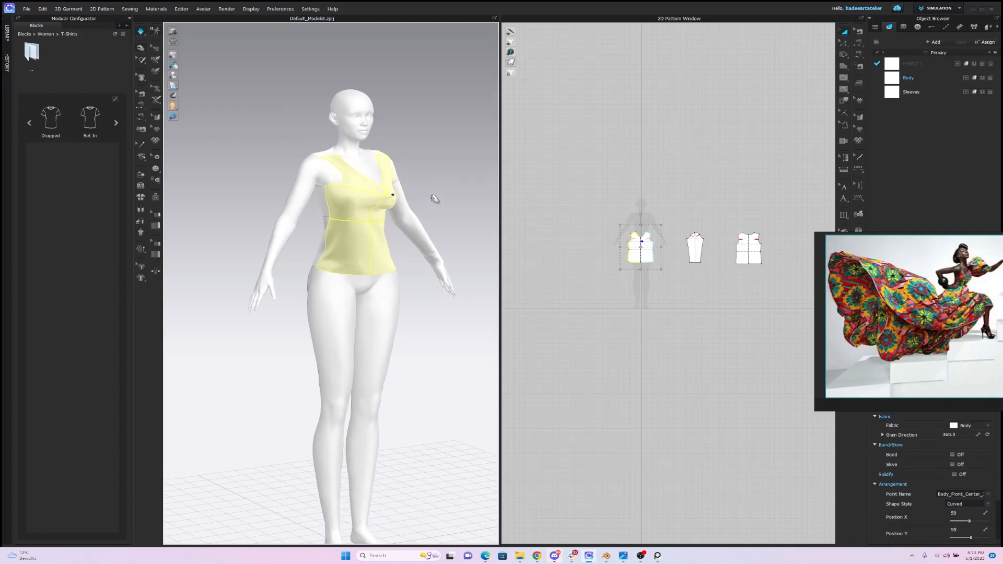
left_click(449, 157)
right_click_drag(449, 156, 388, 171)
left_click_drag(388, 171, 387, 105)
right_click_drag(387, 104, 447, 138)
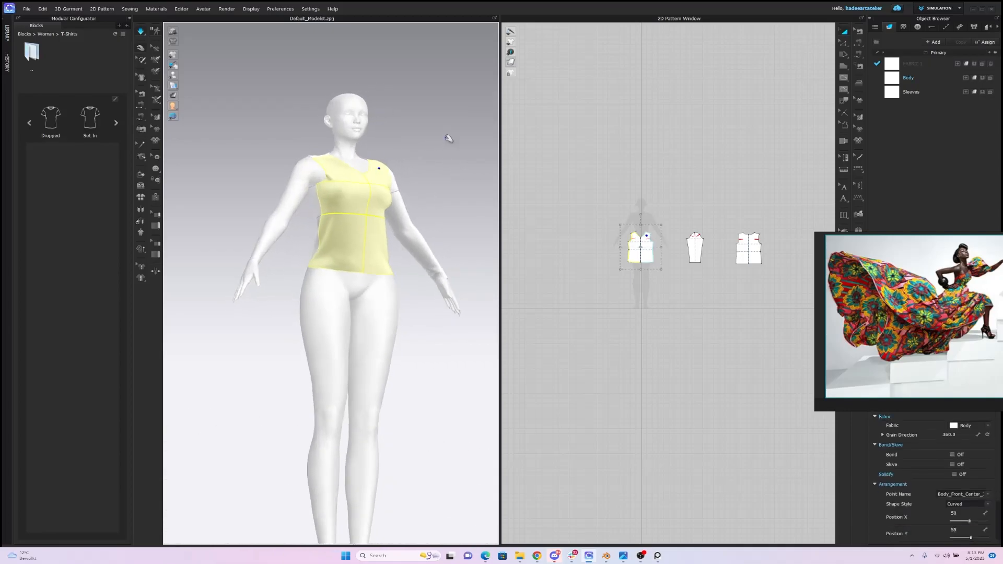
left_click_drag(341, 167, 311, 126)
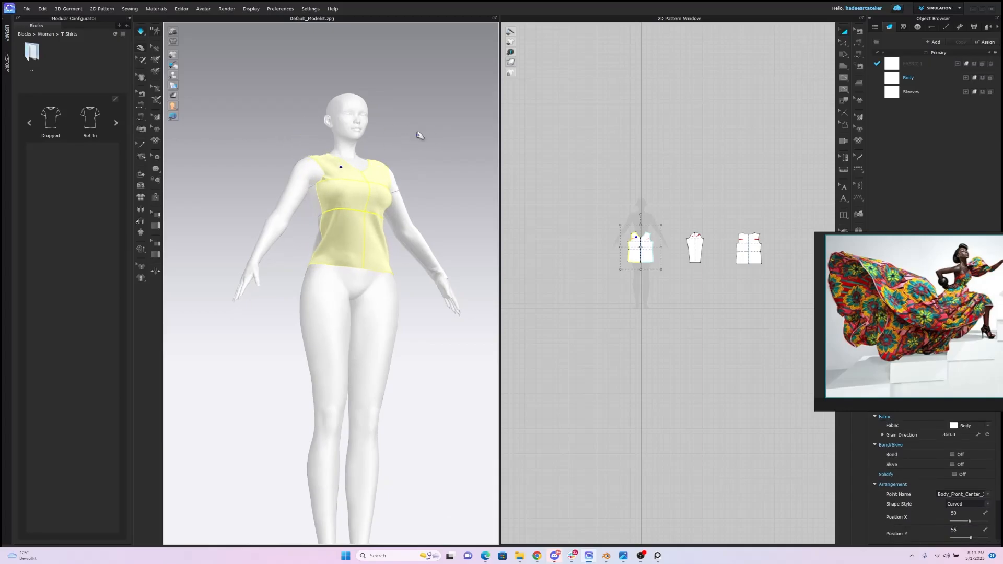
right_click_drag(424, 133, 390, 159)
left_click_drag(391, 166, 421, 129)
left_click(421, 134)
right_click_drag(422, 135, 449, 143)
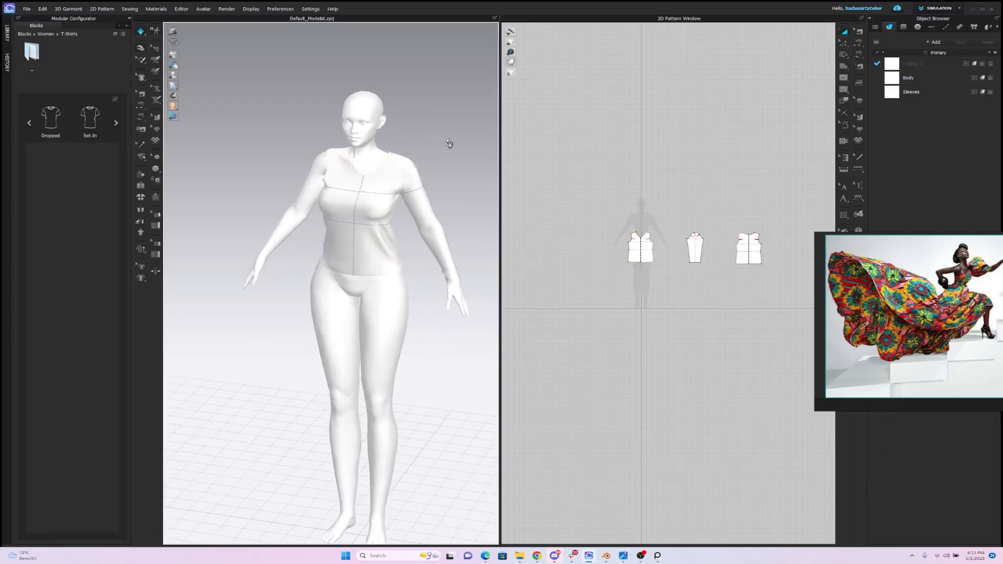
key("2")
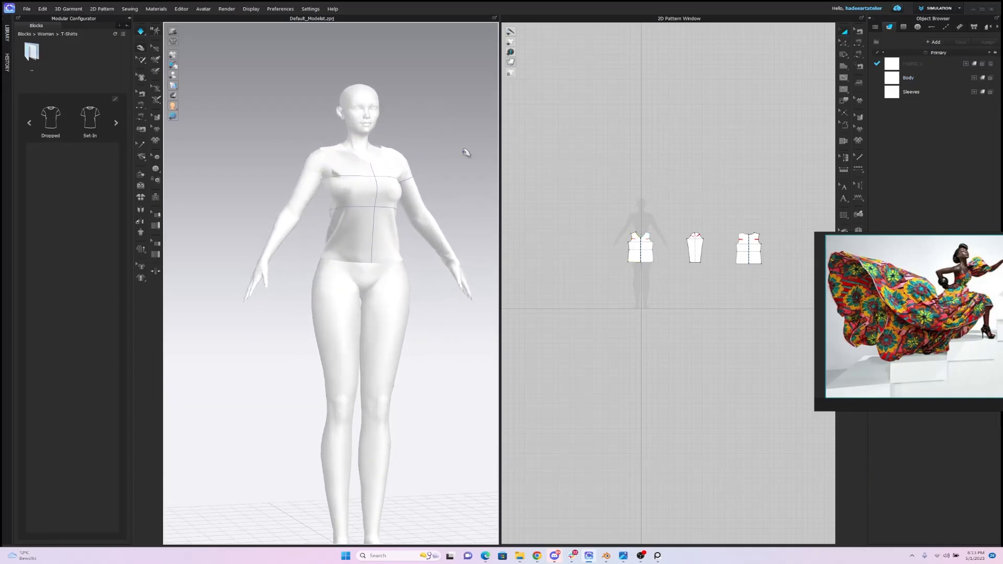
scroll(423, 137, "down", 5)
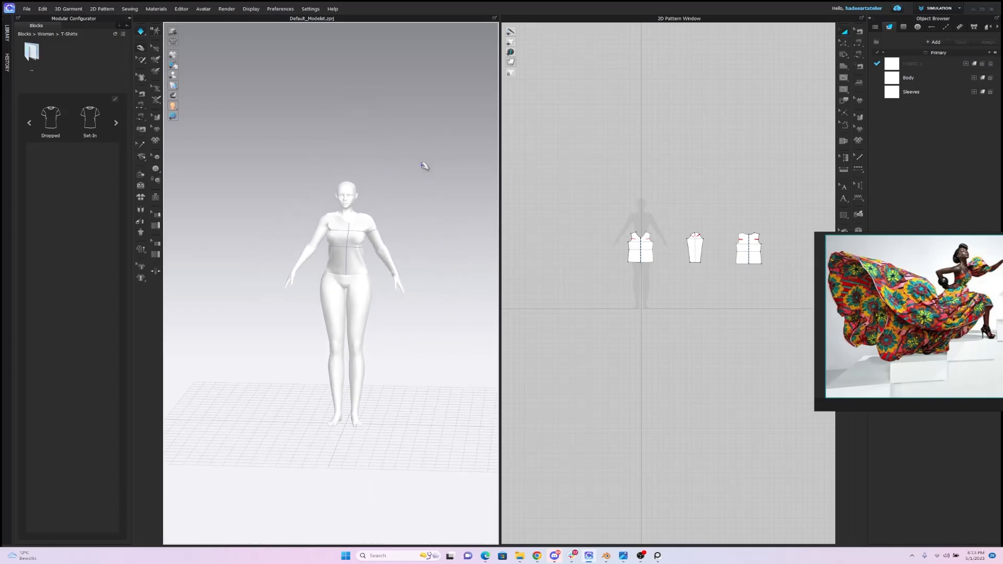
scroll(408, 172, "up", 4)
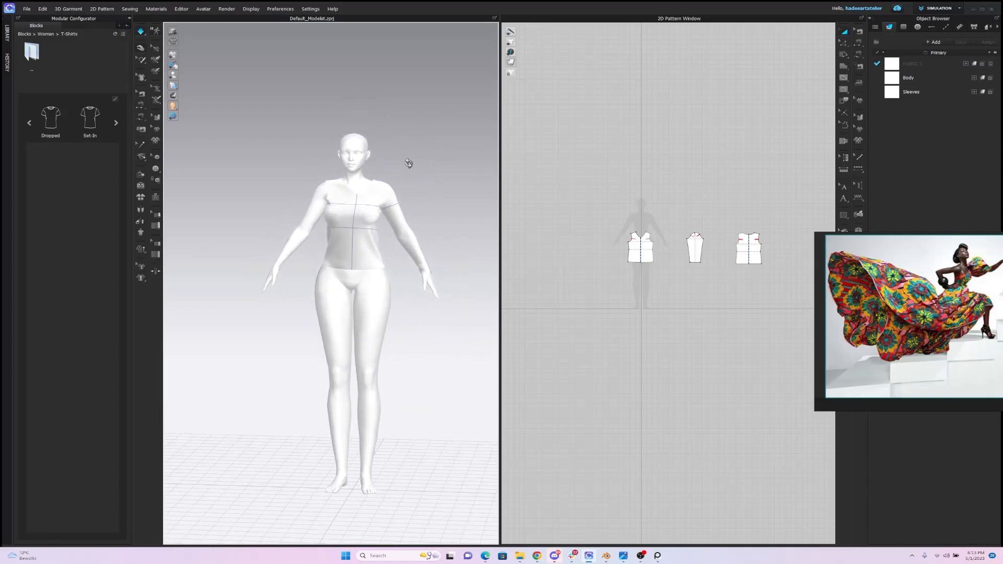
scroll(656, 175, "up", 3)
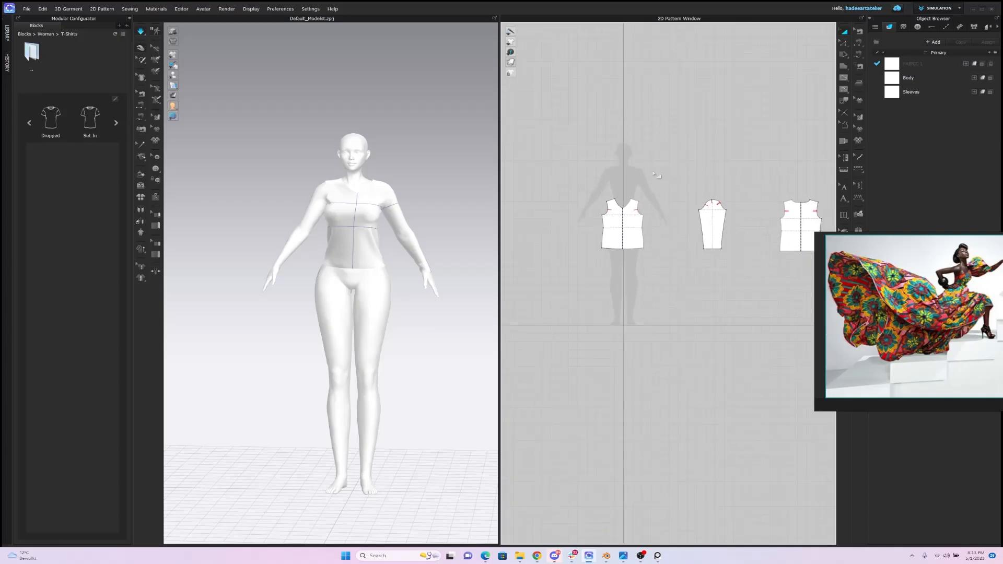
right_click_drag(656, 173, 601, 173)
scroll(605, 173, "up", 2)
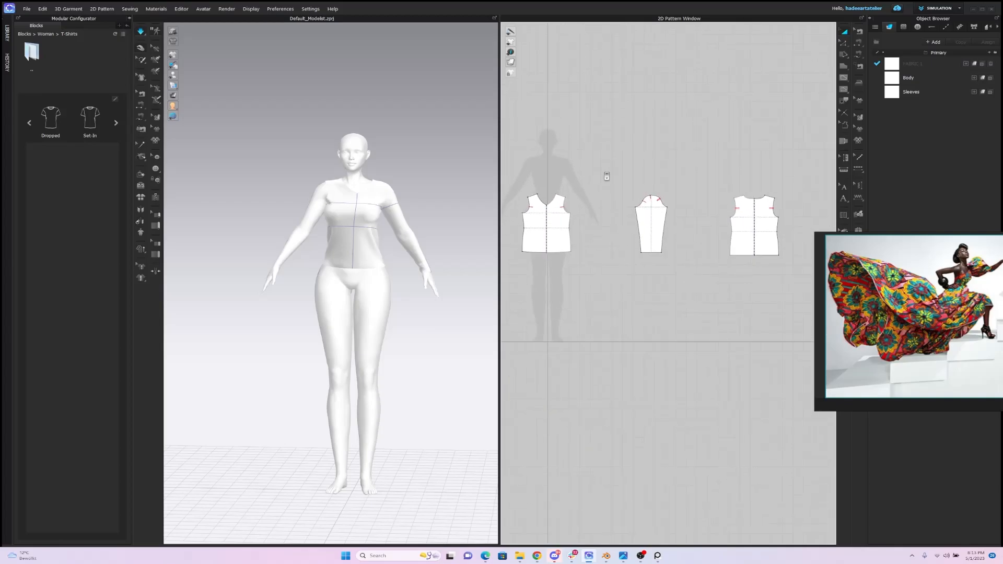
scroll(607, 180, "down", 2)
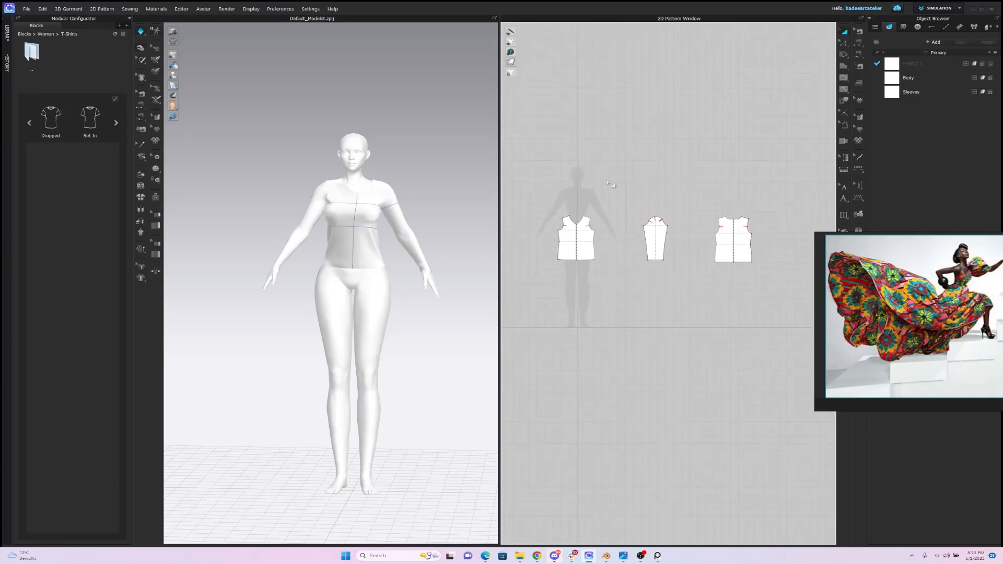
Step: Tug the front bodice fabric up towards the neck at both shoulders to smooth the drape
scroll(609, 180, "up", 2)
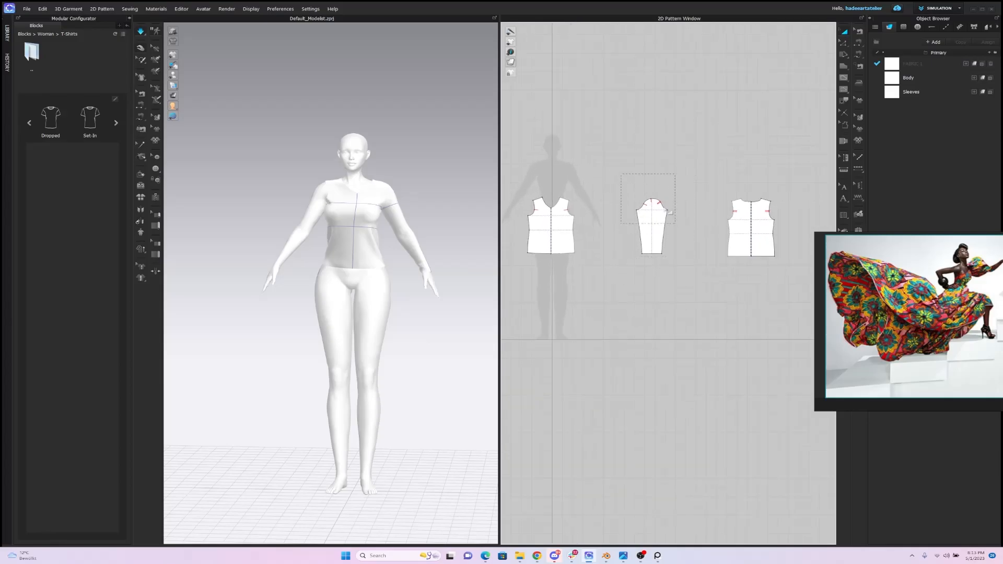
left_click(387, 184)
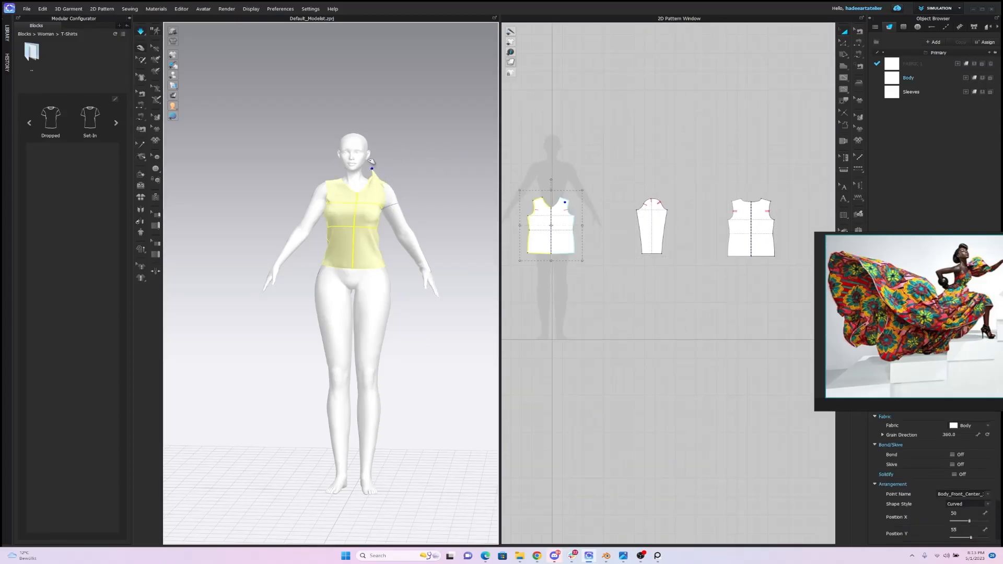
left_click_drag(363, 156, 360, 160)
left_click(331, 185)
Step: Move the sleeve pattern up and away from the body pieces, and place the back body beside the front body
left_click(618, 174)
scroll(634, 186, "down", 2)
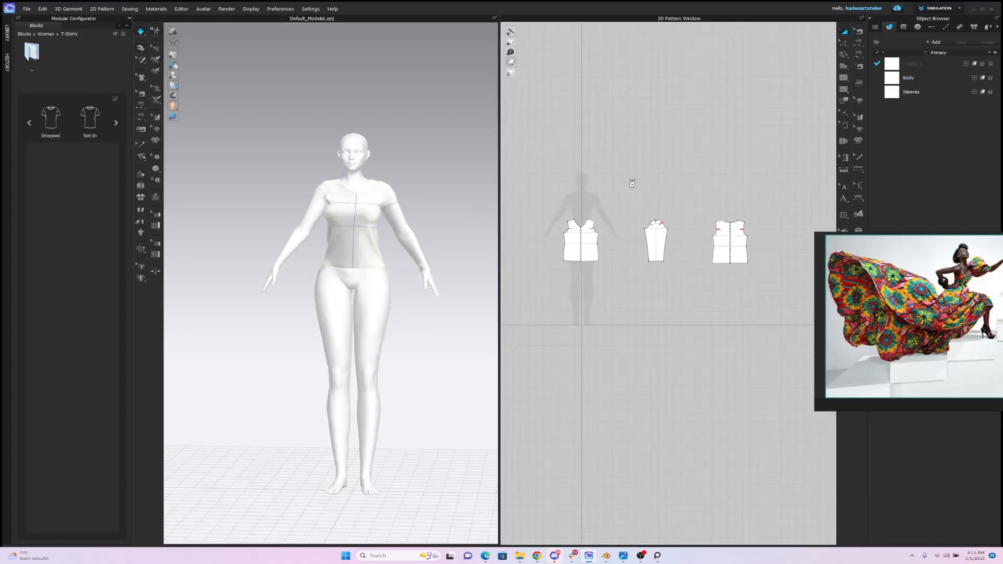
left_click(845, 33)
left_click_drag(652, 233, 756, 141)
left_click_drag(744, 240, 627, 242)
Step: Offset the front and back hems as internal lines at 250 mm, and shift both new lines slightly lower
left_click(844, 43)
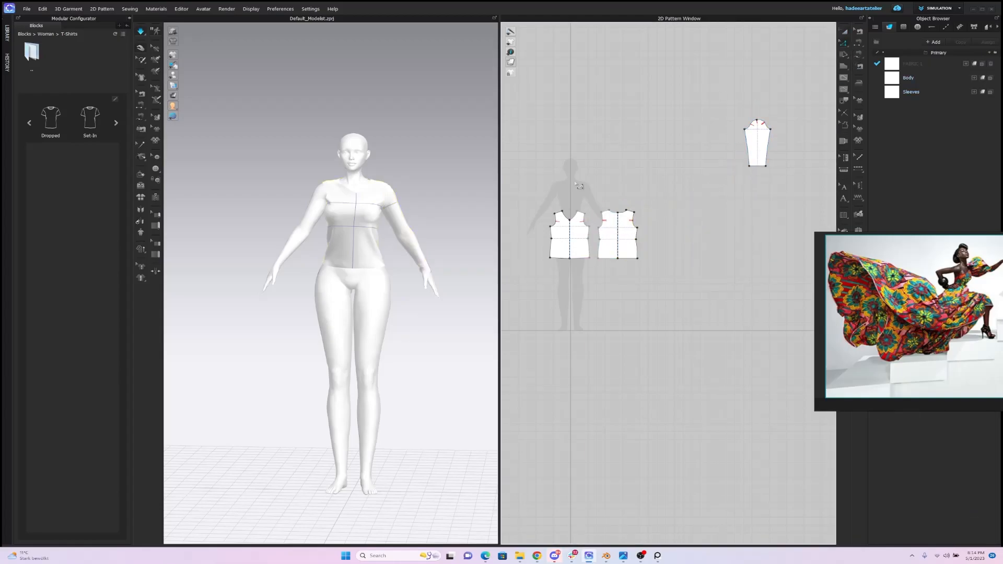
left_click_drag(669, 275, 671, 277)
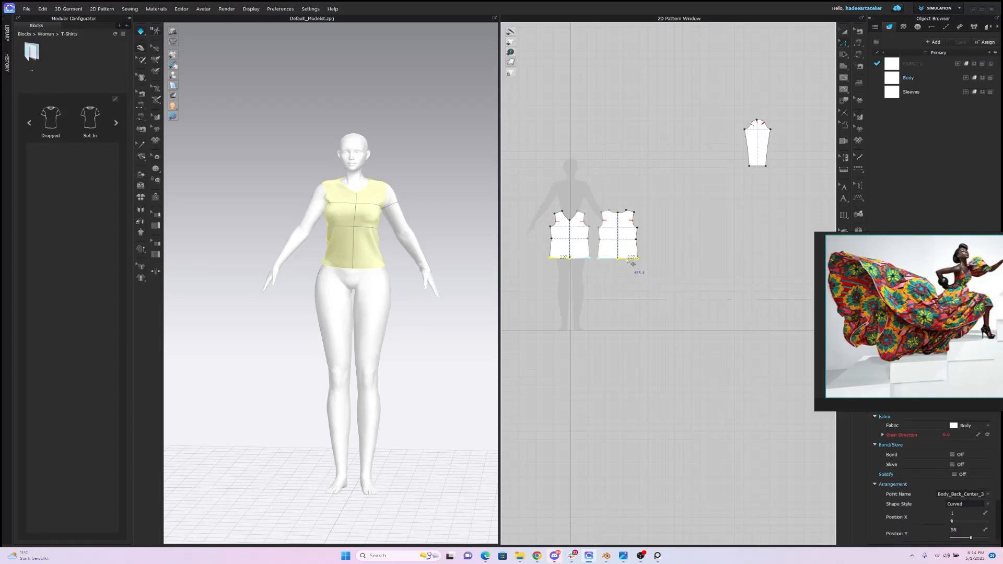
right_click(630, 259)
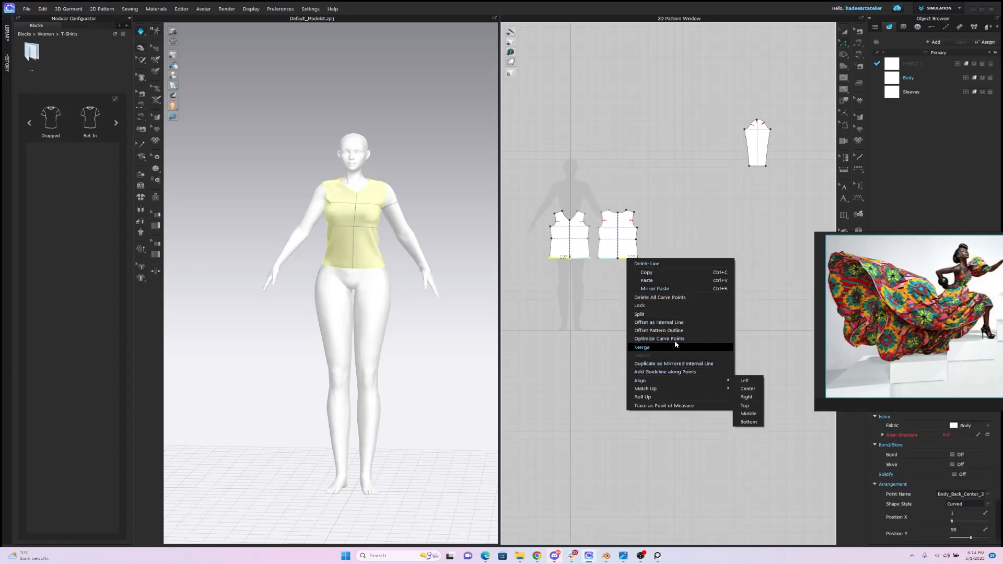
left_click(676, 324)
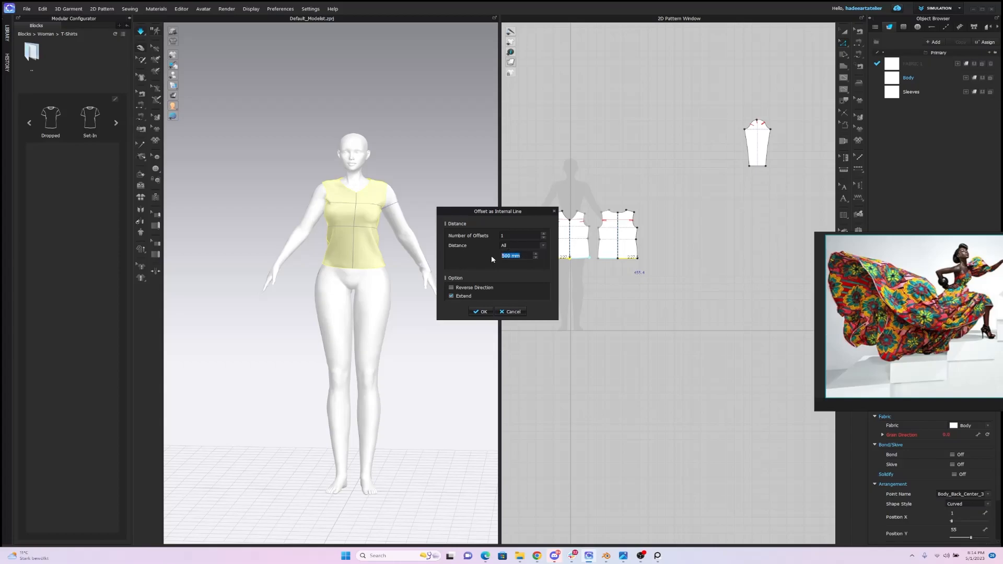
type("250")
left_click(481, 312)
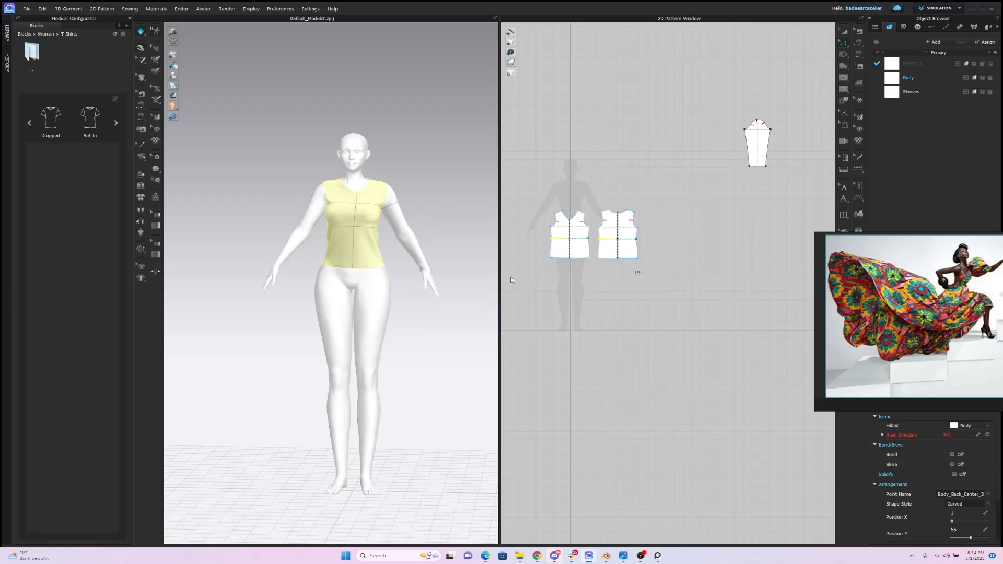
left_click(584, 243)
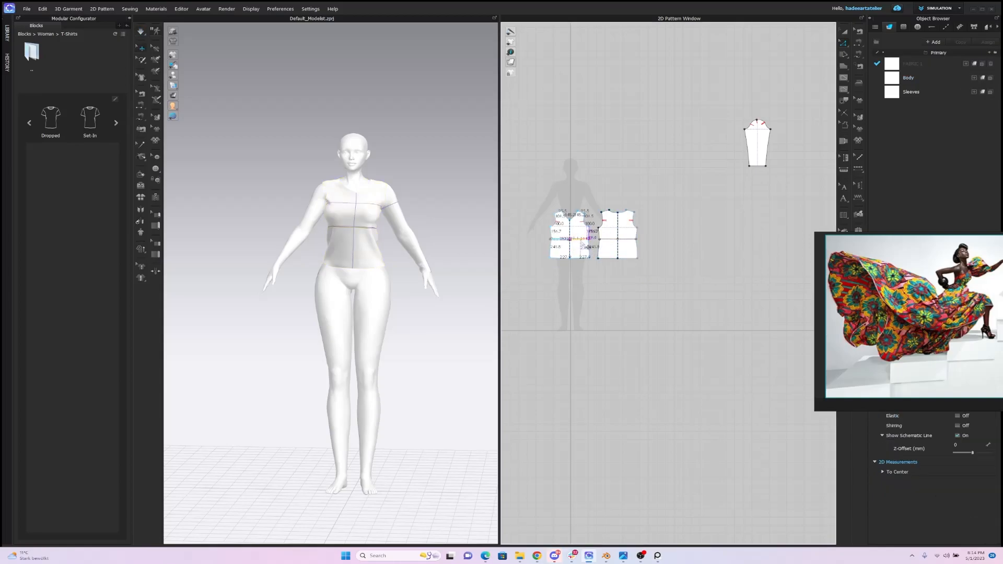
left_click(614, 247, "shift")
left_click(614, 251)
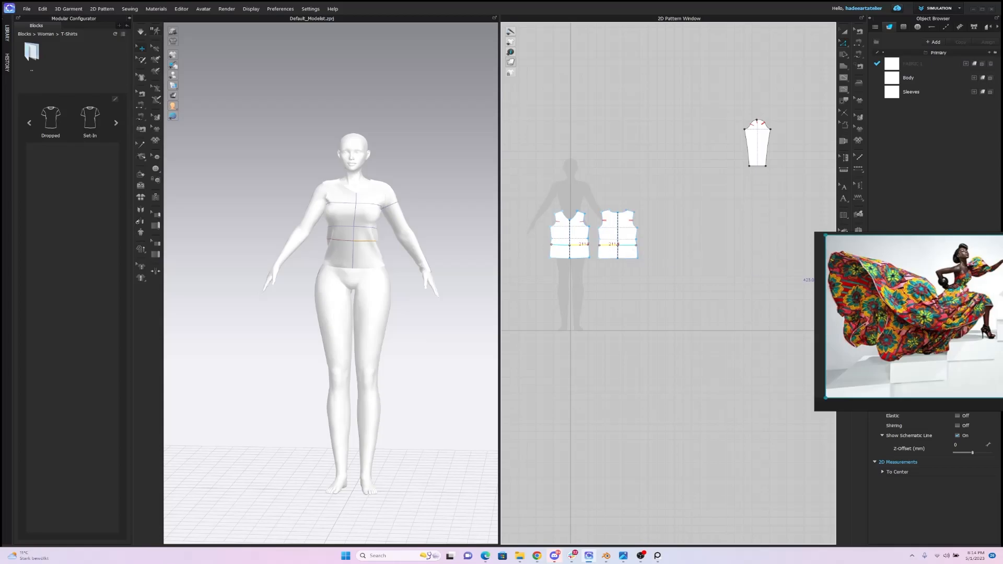
Step: Cut the front and back body patterns along their lowered internal lines
right_click(611, 248)
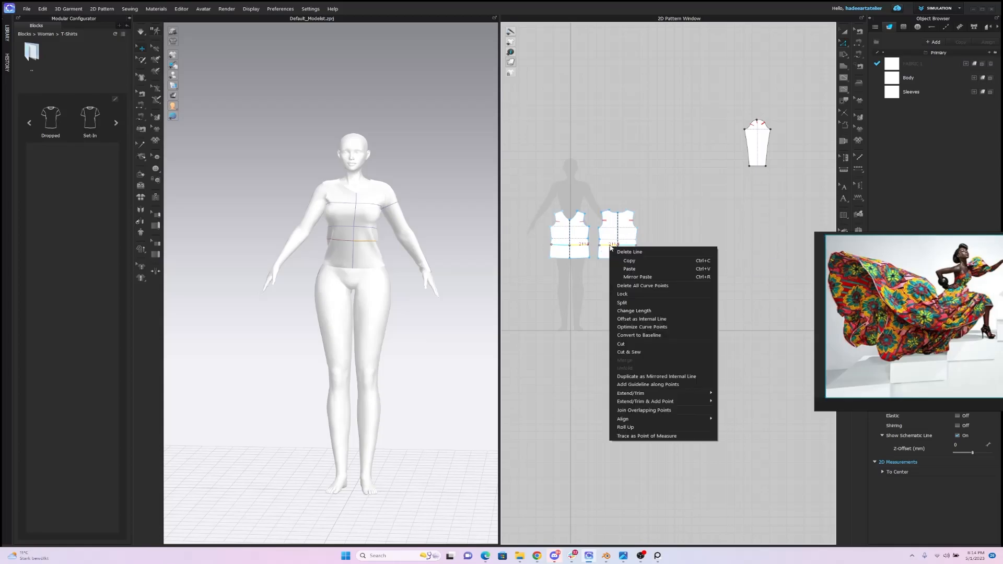
left_click(642, 344)
left_click(504, 307)
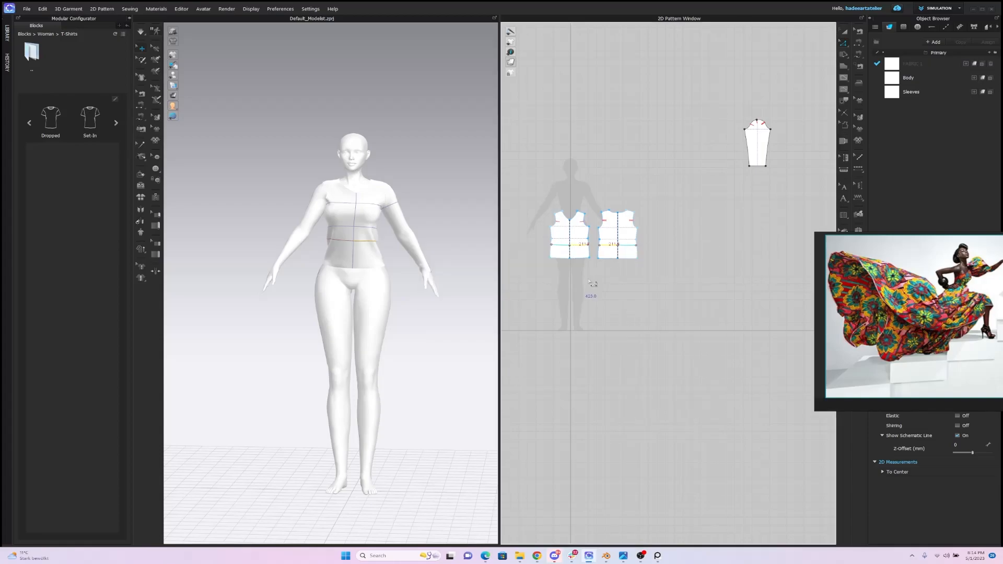
scroll(690, 193, "up", 5)
middle_click_drag(704, 210, 726, 215)
left_click(675, 236)
left_click(568, 236, "shift")
right_click(569, 238)
mouse_move(609, 286)
left_click(660, 291)
left_click(659, 235)
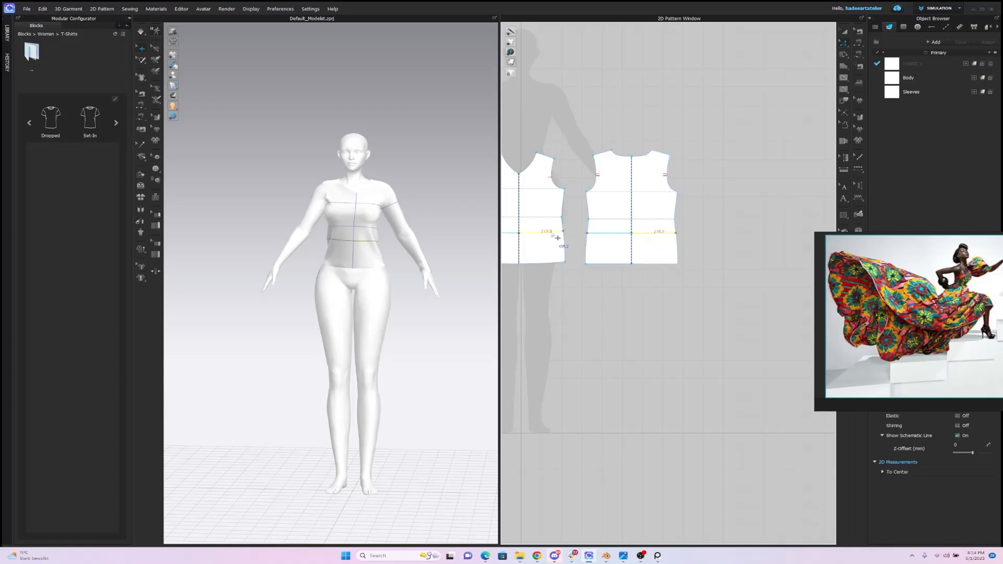
right_click(552, 233)
left_click(589, 334)
Step: Delete the cut-off lower pieces of the front and back body patterns
scroll(726, 238, "down", 3)
left_click(844, 31)
left_click_drag(699, 281, 706, 279)
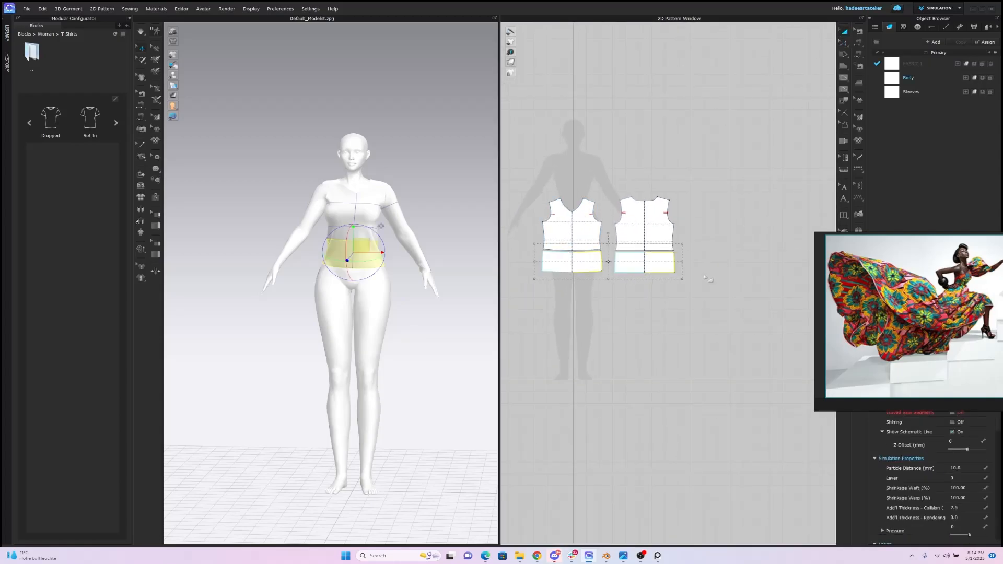
key("Delete")
Step: Lengthen the cropped bodice slightly by moving the front and back hem lines down together
scroll(410, 159, "up", 3)
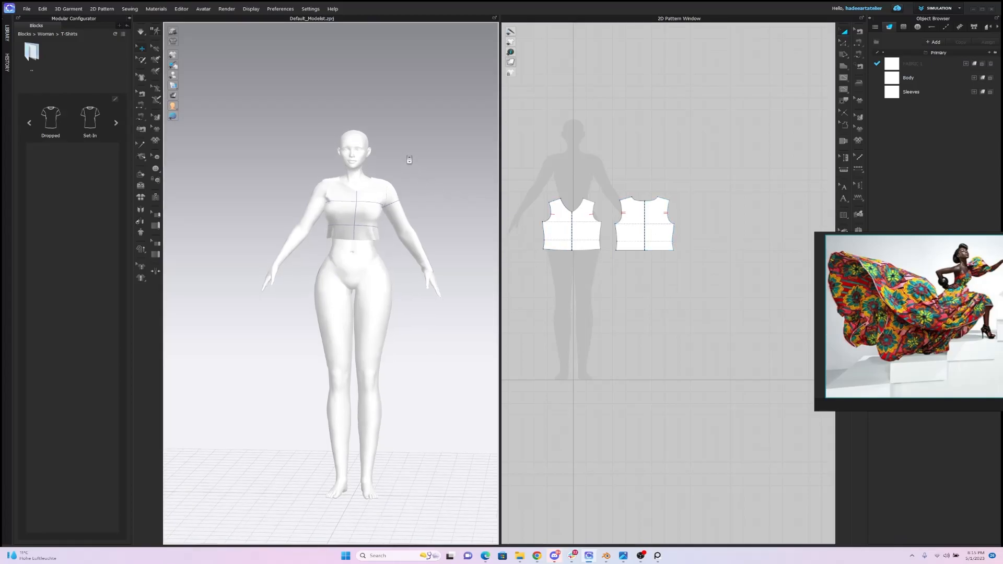
mouse_move(421, 138)
right_mouse_down()
mouse_move(354, 139)
mouse_move(414, 139)
right_mouse_up()
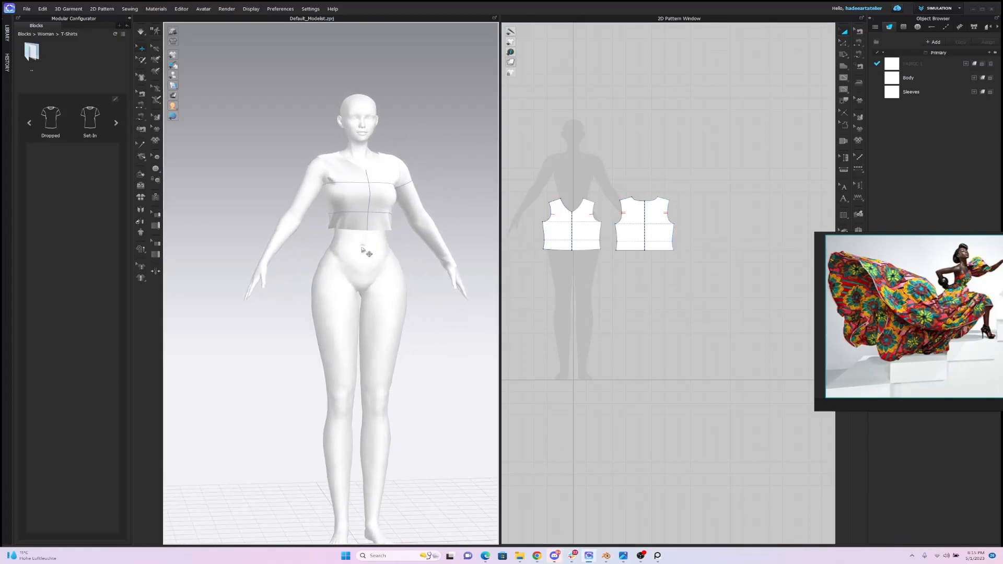
left_click(843, 45)
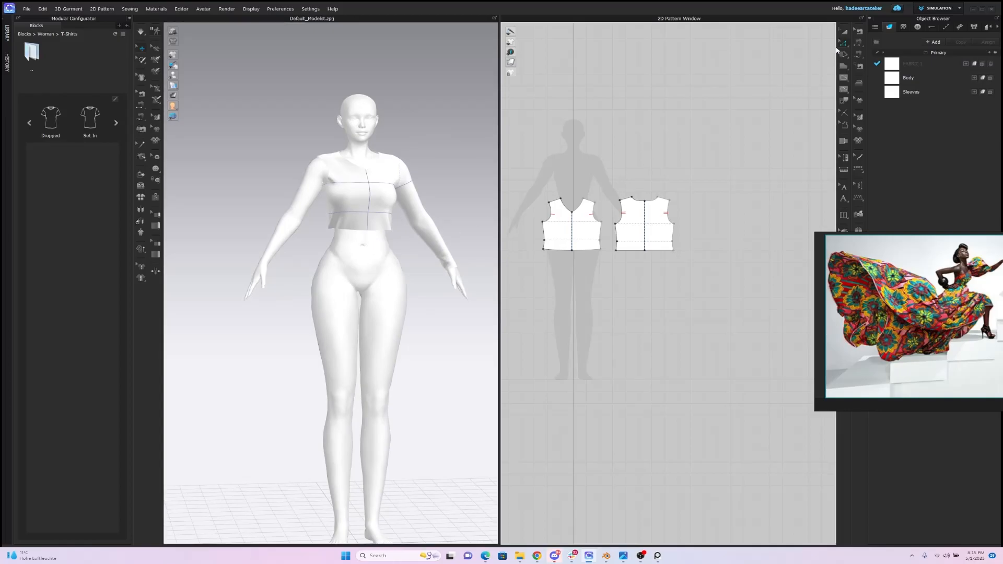
left_click_drag(693, 275, 646, 257)
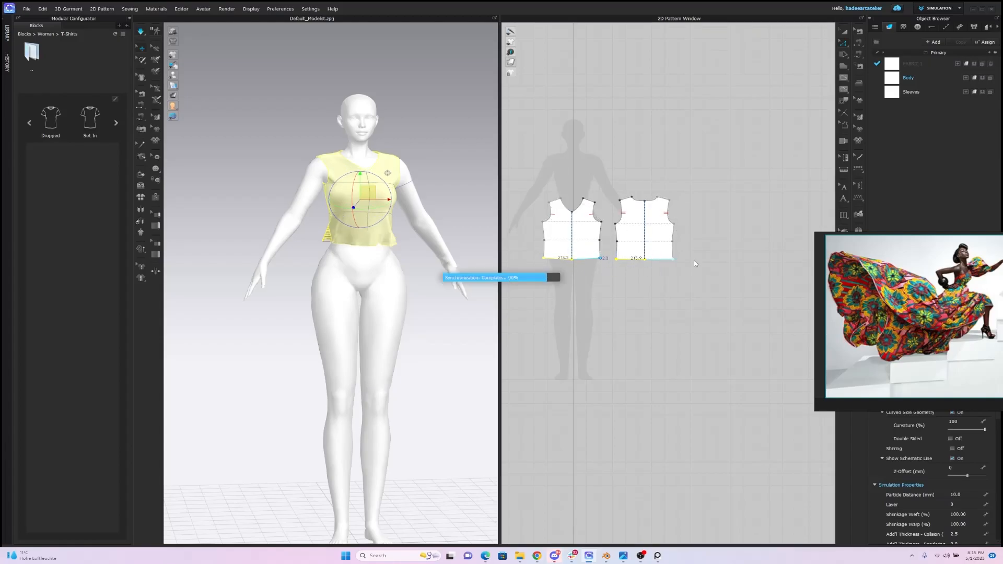
left_click(680, 192)
mouse_move(420, 153)
right_mouse_down()
mouse_move(441, 150)
mouse_move(415, 150)
right_mouse_up()
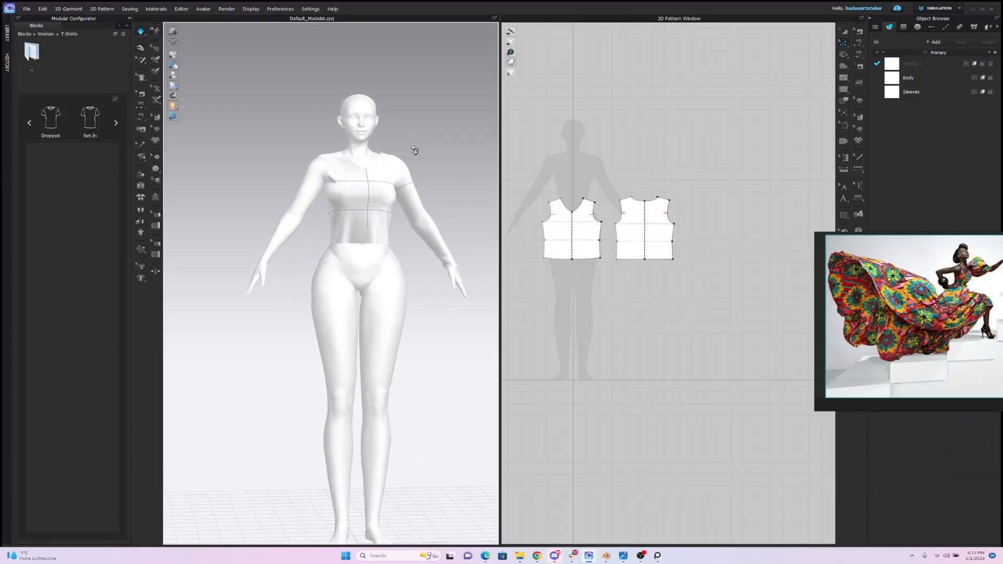
Step: Draw a large, nearly circular ellipse pattern for the skirt below the bodice pieces
left_click(844, 45)
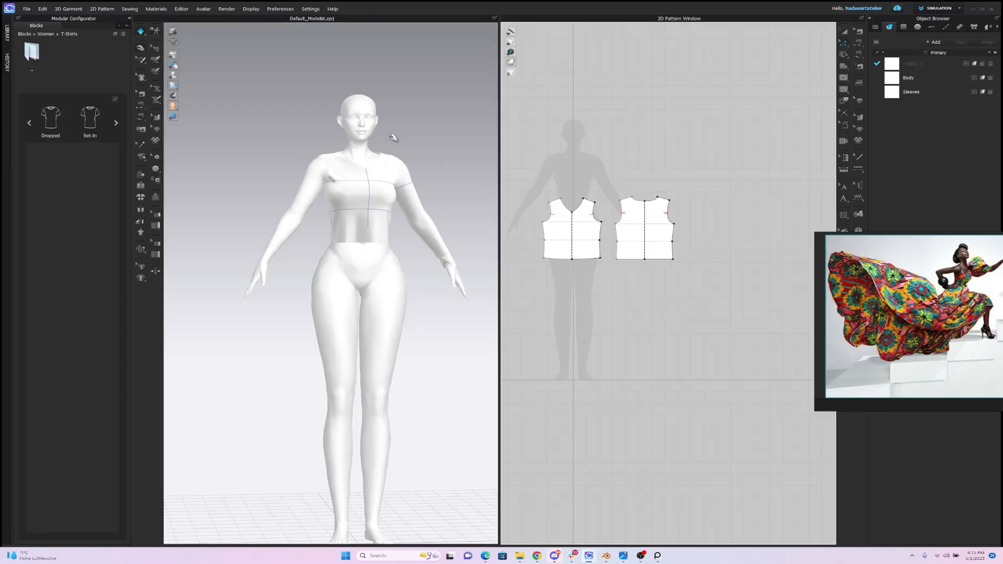
scroll(394, 138, "down", 4)
middle_click_drag(413, 170, 416, 134)
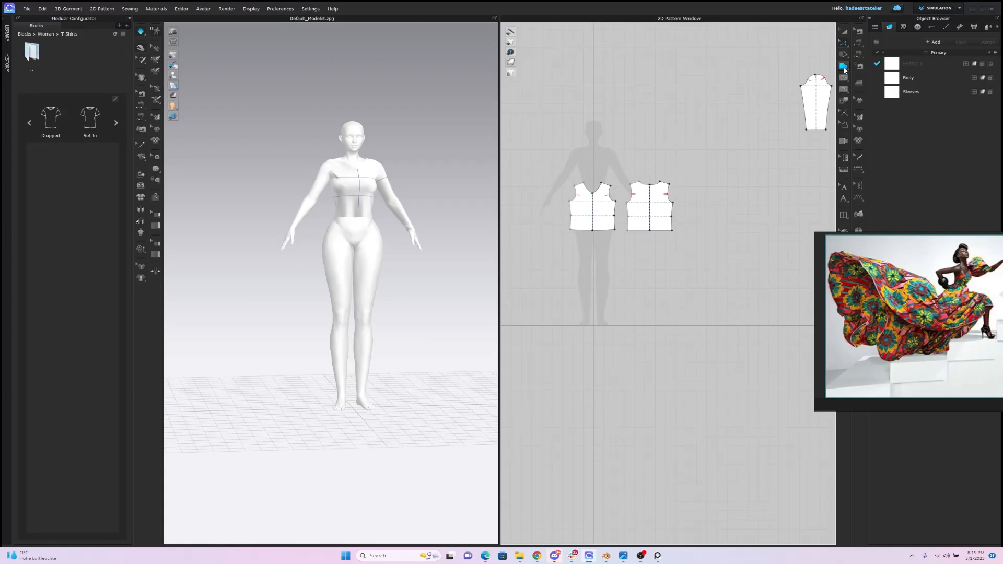
left_click(845, 68)
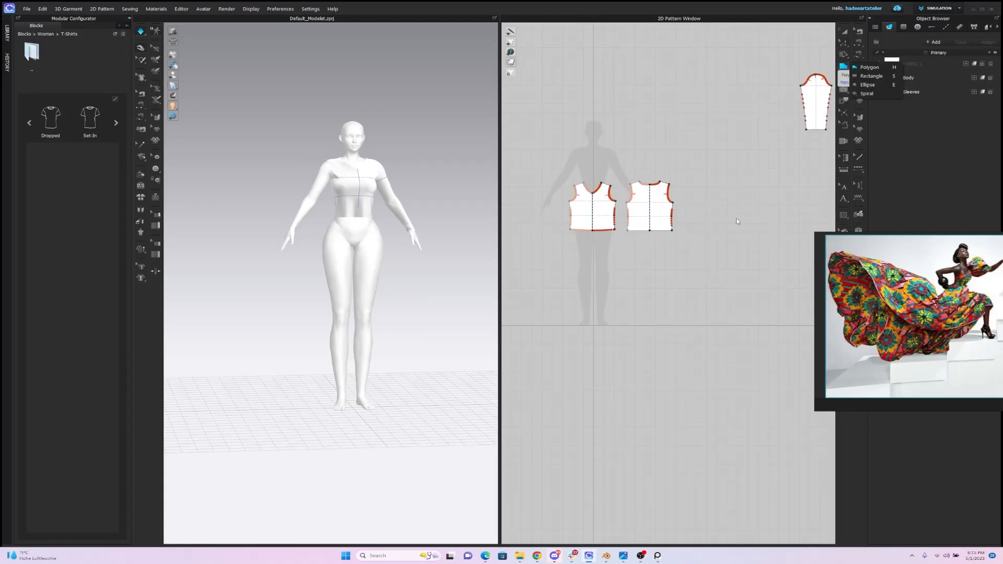
left_click(868, 85)
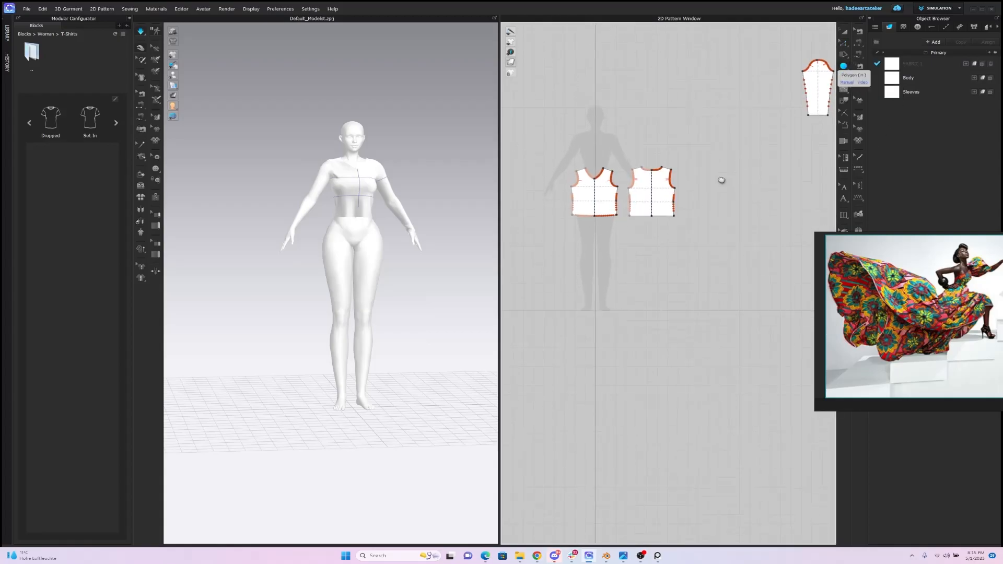
scroll(727, 196, "up", 2)
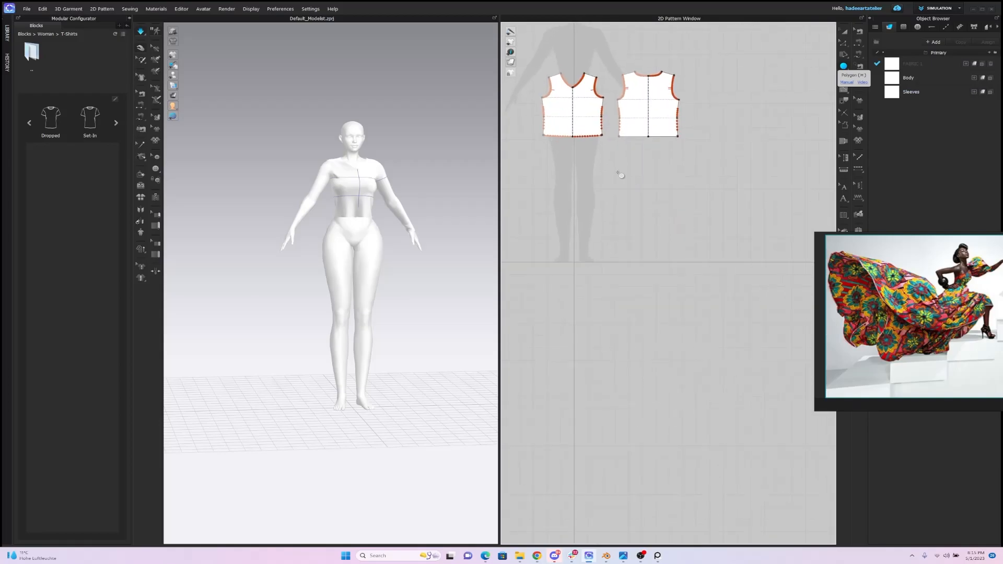
left_click_drag(603, 162, 759, 393)
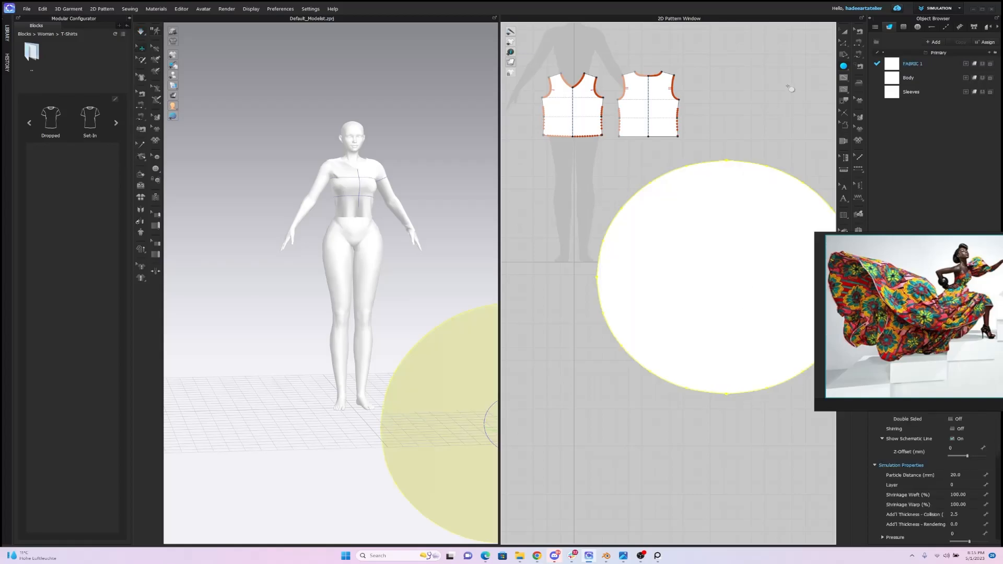
Step: Move the ellipse piece to the avatar in 3D and rotate it to lie nearly horizontal around the hips
left_click(845, 31)
scroll(460, 201, "down", 3)
left_click_drag(448, 378, 353, 228)
right_click_drag(392, 179, 384, 209)
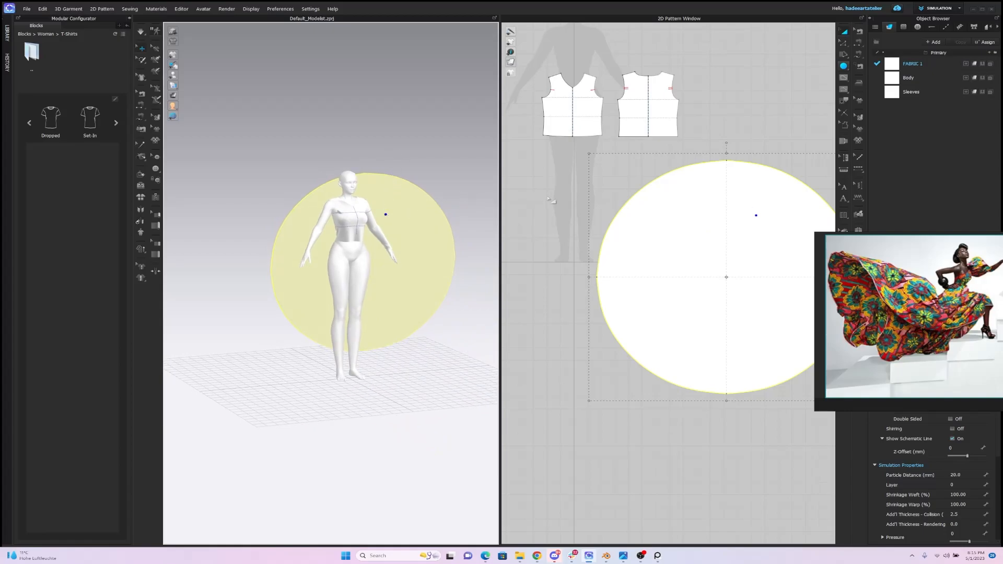
left_click(415, 223)
left_click_drag(411, 218, 425, 238)
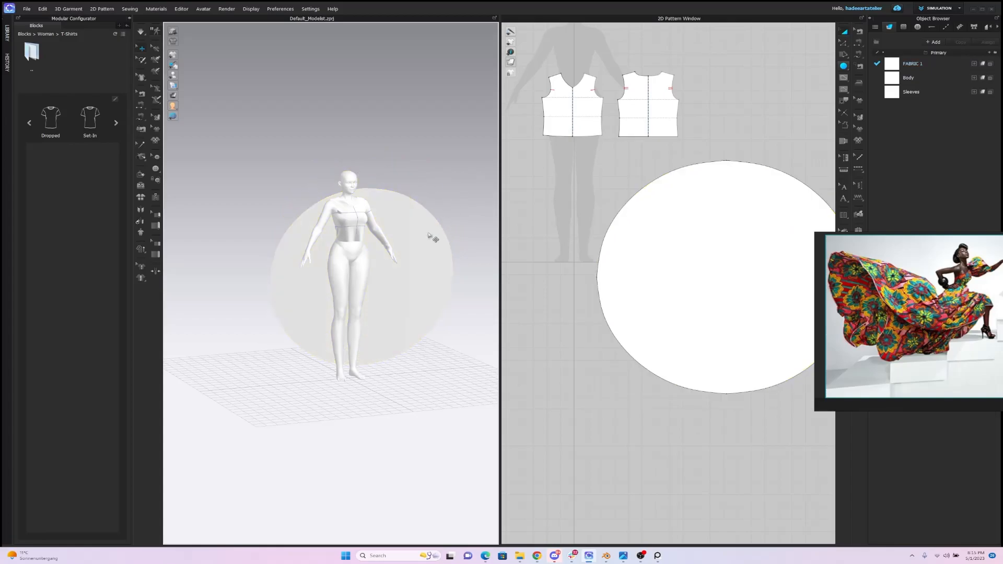
left_click(431, 253)
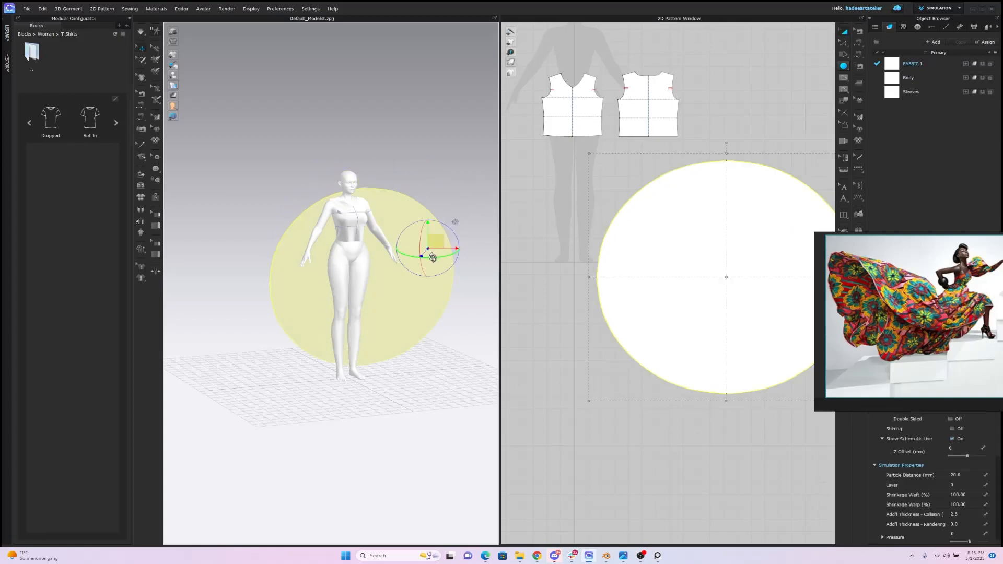
left_click_drag(421, 230, 430, 125)
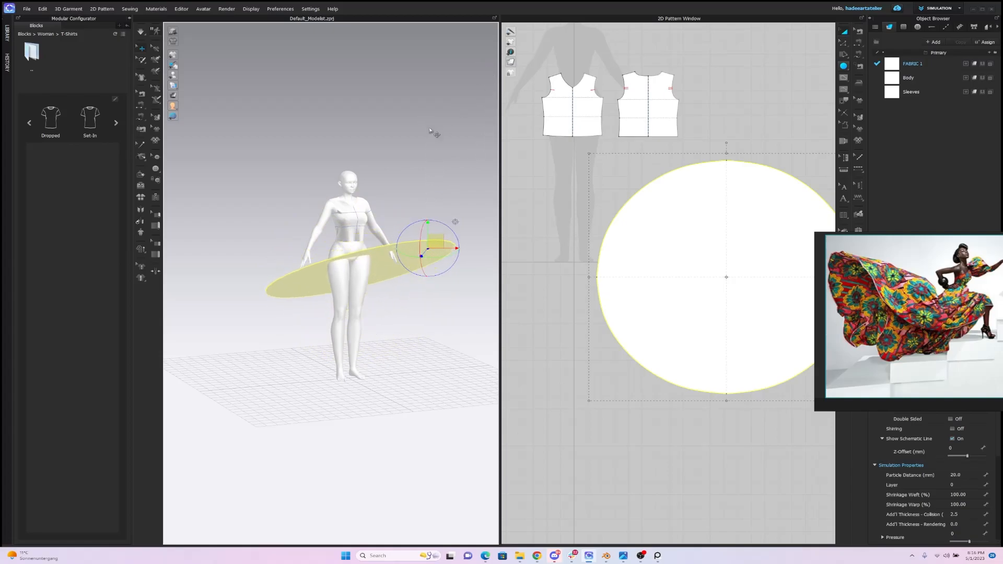
Step: Level the ellipse piece around the avatar's body and raise it from the hips towards the waist
left_click(185, 86)
right_click_drag(325, 127, 362, 169)
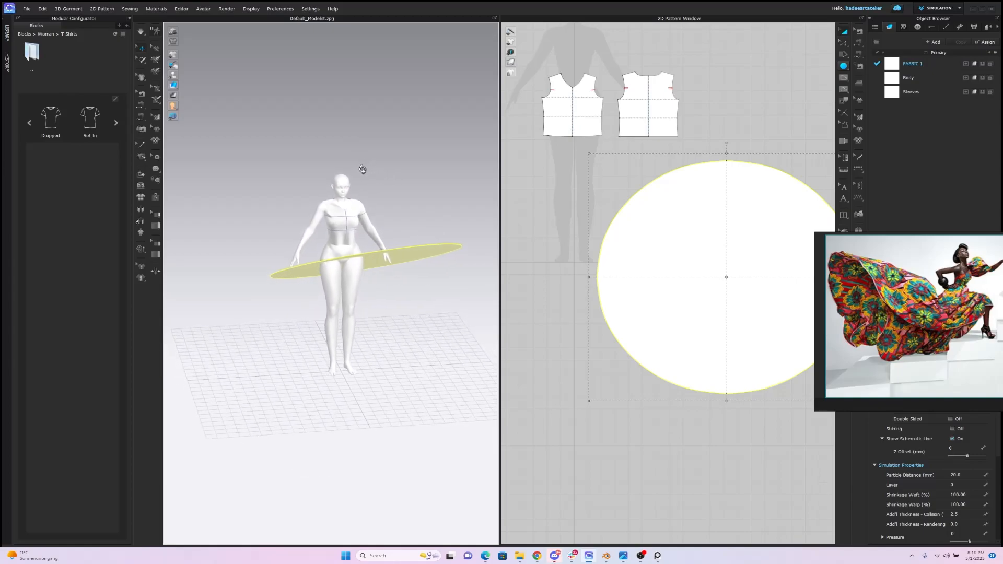
right_click_drag(246, 105, 406, 273)
left_click(182, 84)
left_click(399, 269)
left_click(410, 258)
mouse_move(410, 259)
left_mouse_down()
mouse_move(410, 217)
mouse_move(376, 329)
mouse_move(397, 370)
mouse_move(410, 168)
mouse_move(403, 242)
mouse_move(441, 154)
mouse_move(394, 255)
mouse_move(459, 124)
mouse_move(403, 240)
mouse_move(362, 264)
mouse_move(395, 243)
left_mouse_up()
left_click(405, 269)
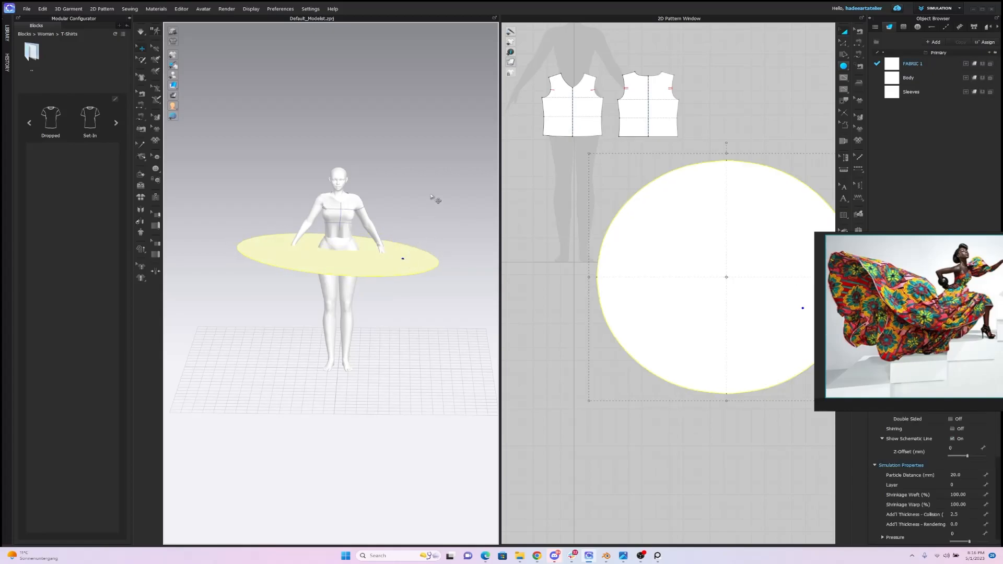
left_click(422, 243)
left_click(409, 262)
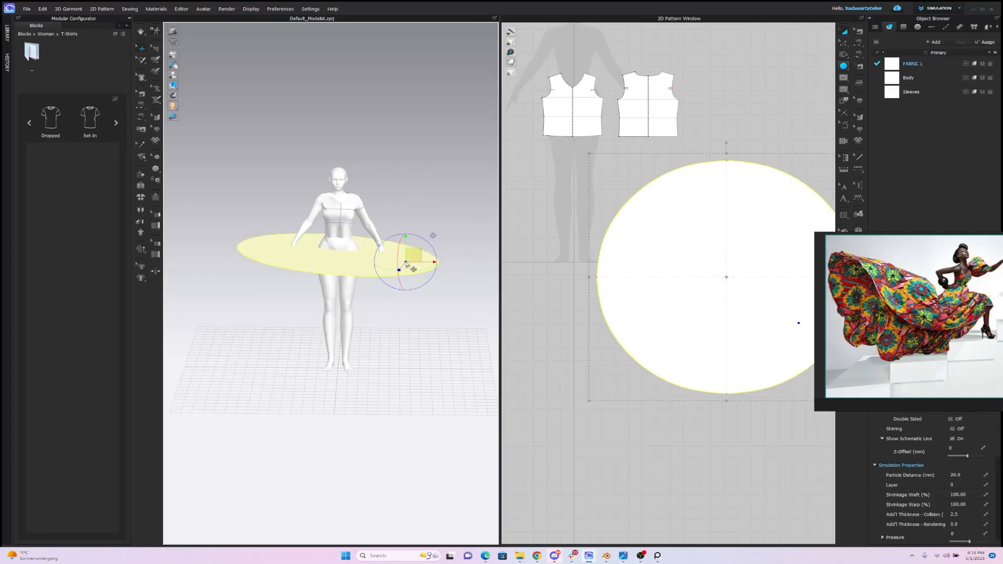
mouse_move(430, 244)
left_mouse_down()
mouse_move(411, 260)
mouse_move(411, 245)
left_mouse_up()
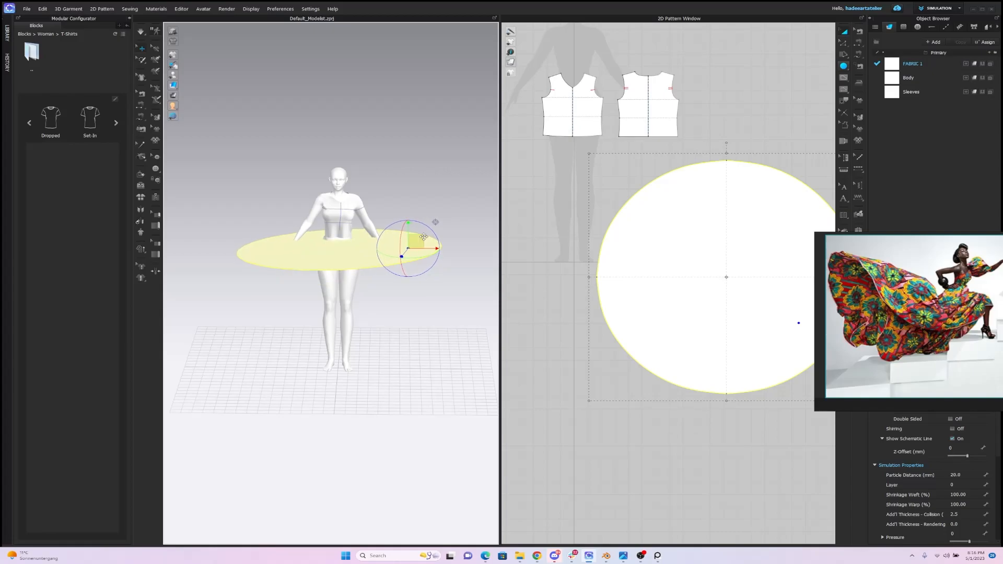
left_click(542, 218)
scroll(542, 218, "down", 2)
scroll(542, 217, "down", 3)
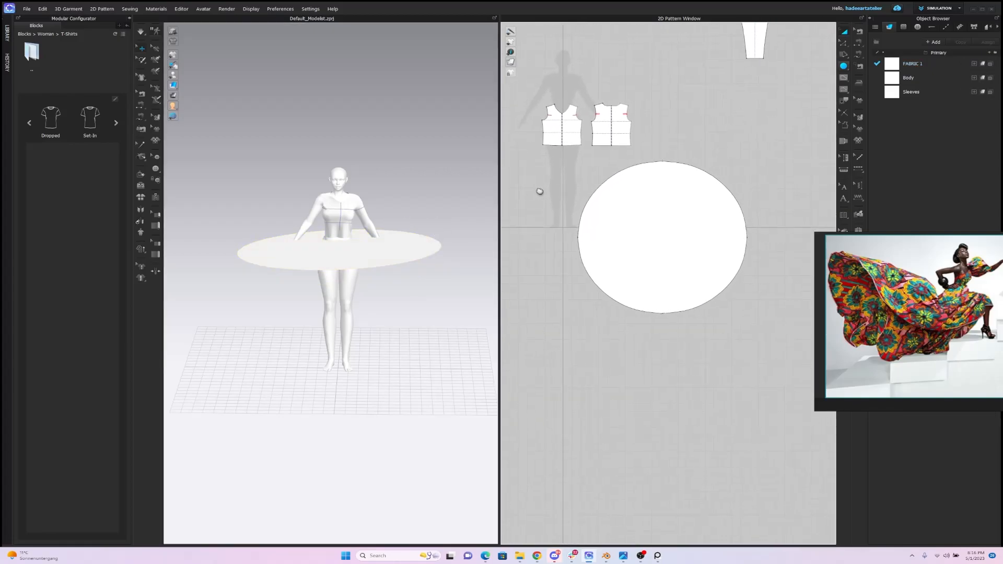
scroll(553, 203, "down", 1)
scroll(527, 209, "up", 3)
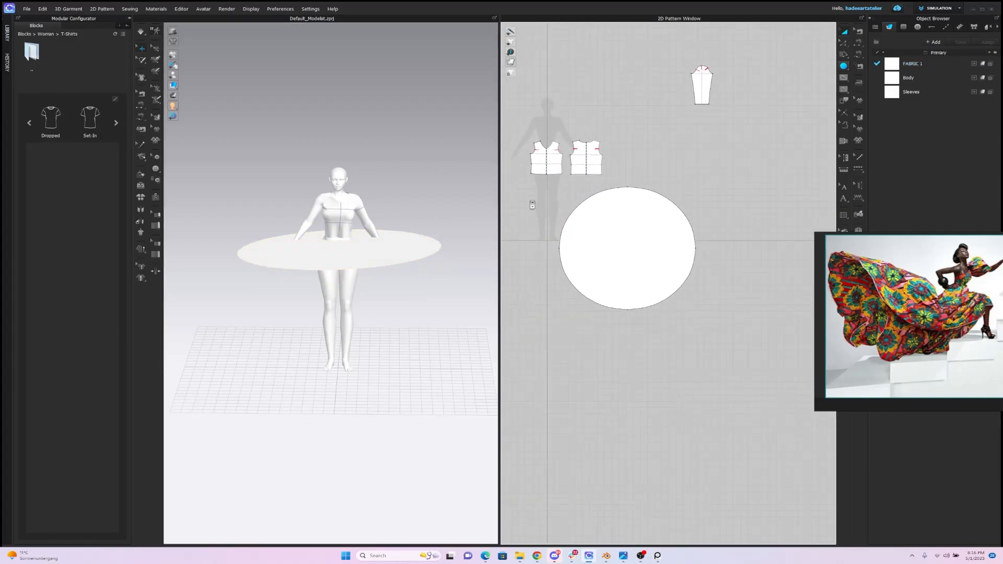
Step: Draw a small internal ellipse inside the skirt ellipse and reposition it at the piece's centre
left_click(842, 80)
left_click(875, 97)
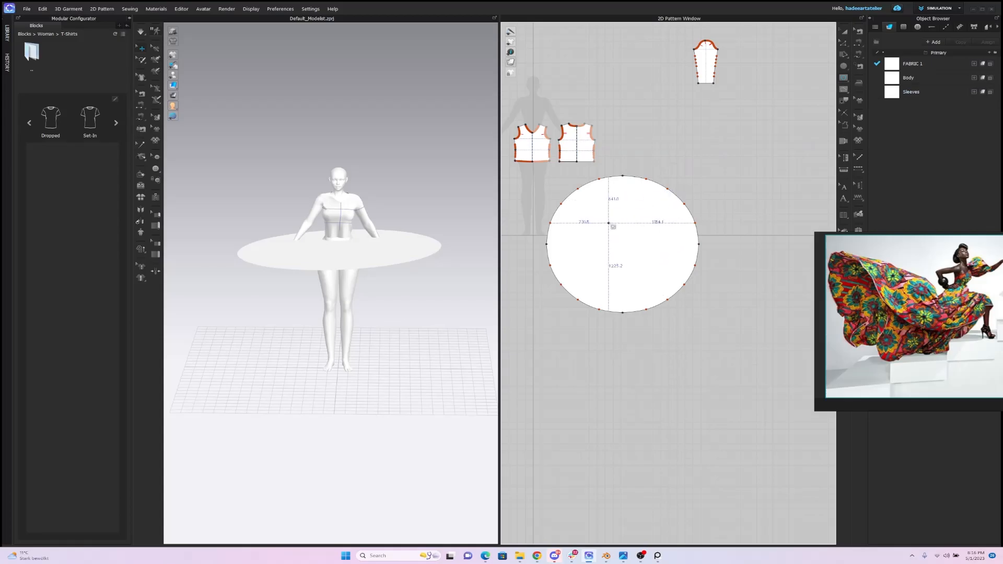
left_click_drag(625, 243, 642, 256)
left_click(846, 33)
left_click(636, 235)
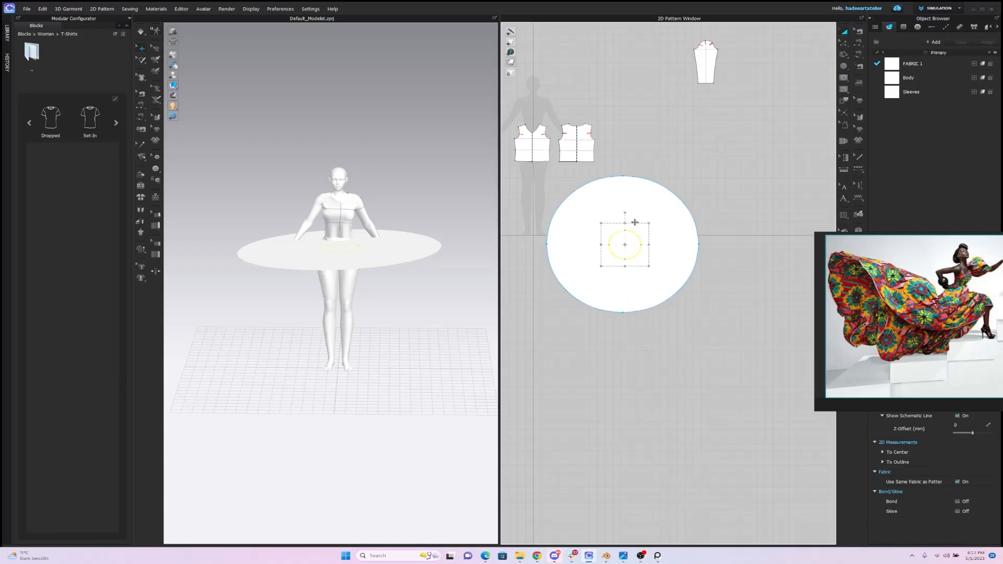
left_click_drag(636, 234, 633, 236)
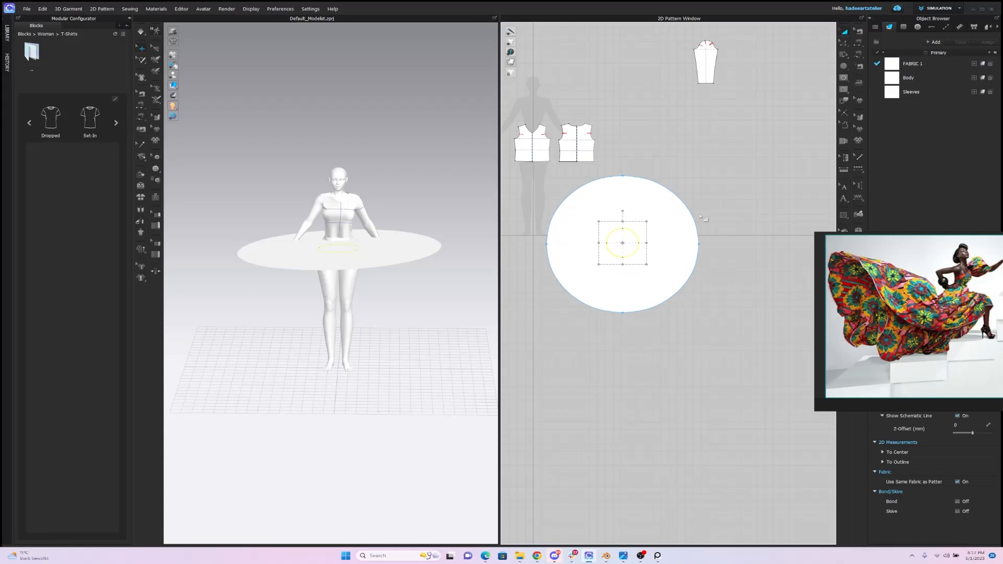
Step: Apply Cut & Sew to the internal ellipse and delete the cut-out centre piece to form the waist opening
right_click(629, 233)
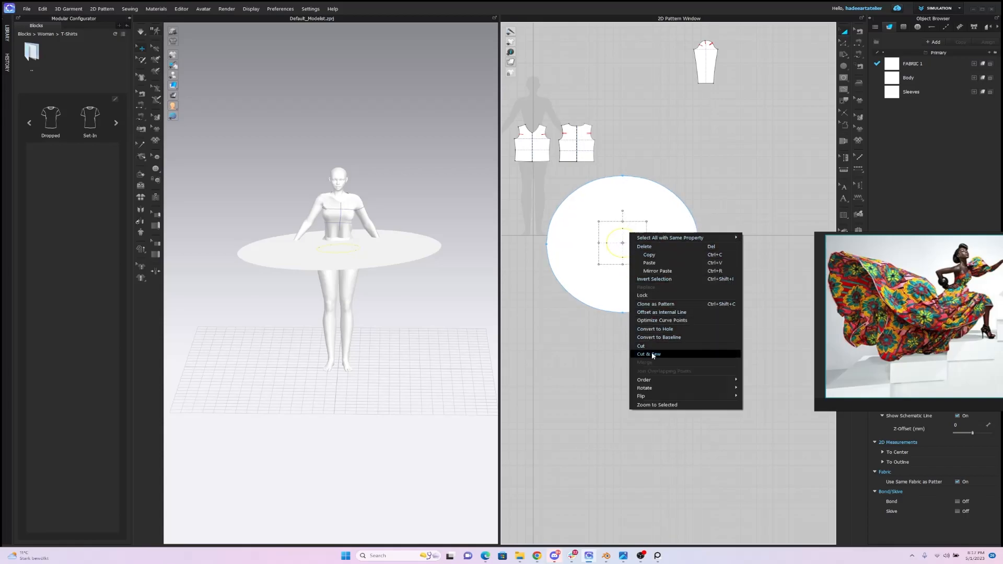
left_click(652, 355)
left_click(652, 240)
left_click(727, 197)
left_click(626, 243)
key("Delete")
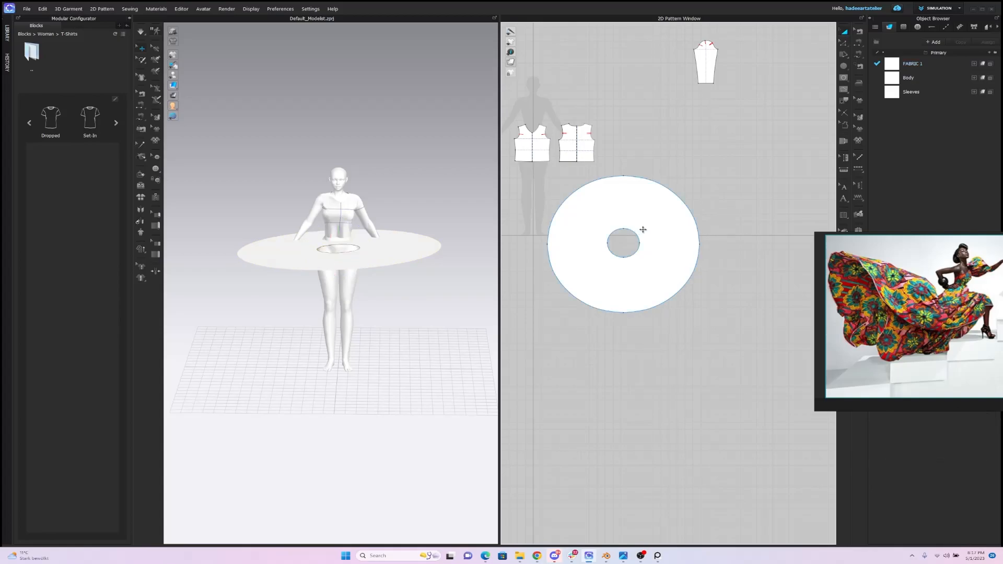
Step: Move the skirt piece in 3D so its waist opening encircles the avatar's torso
right_click_drag(431, 155, 395, 152)
middle_click_drag(455, 150, 415, 171)
left_click_drag(382, 268, 404, 254)
right_click_drag(421, 222, 474, 219)
left_click_drag(369, 268, 346, 275)
left_click(374, 197)
right_click_drag(375, 197, 408, 197)
left_click_drag(353, 274, 344, 270)
Step: Scale down the skirt's waist opening slightly and keep it centred in the ellipse pattern
left_click(706, 154)
scroll(710, 150, "down", 5)
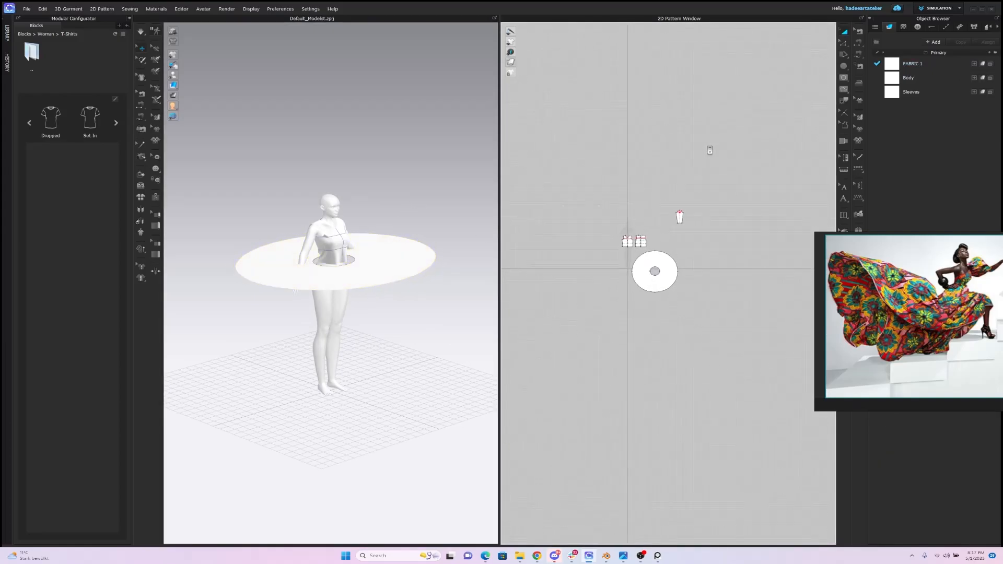
scroll(716, 115, "up", 6)
scroll(700, 115, "down", 2)
middle_click_drag(676, 150, 690, 164)
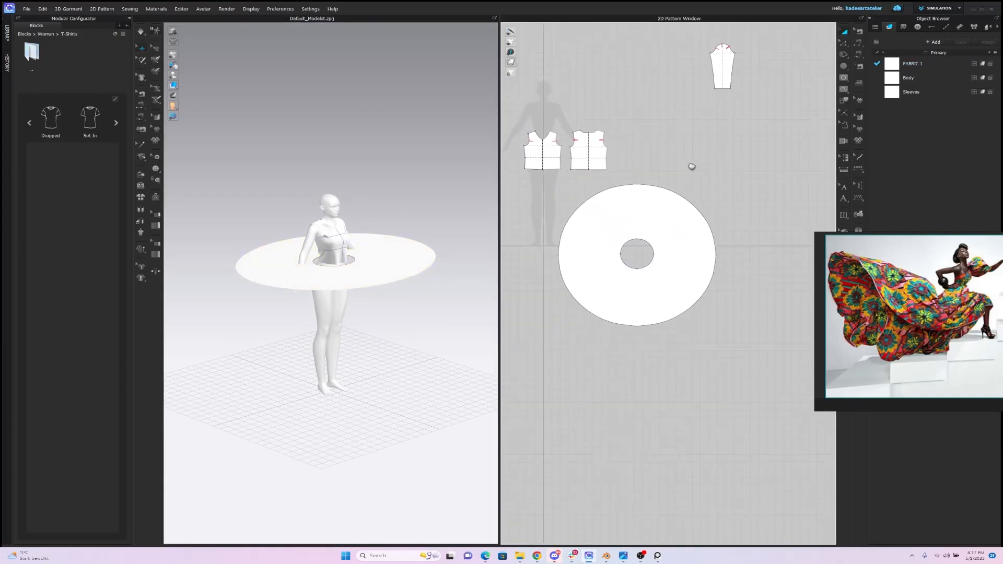
left_click(648, 241)
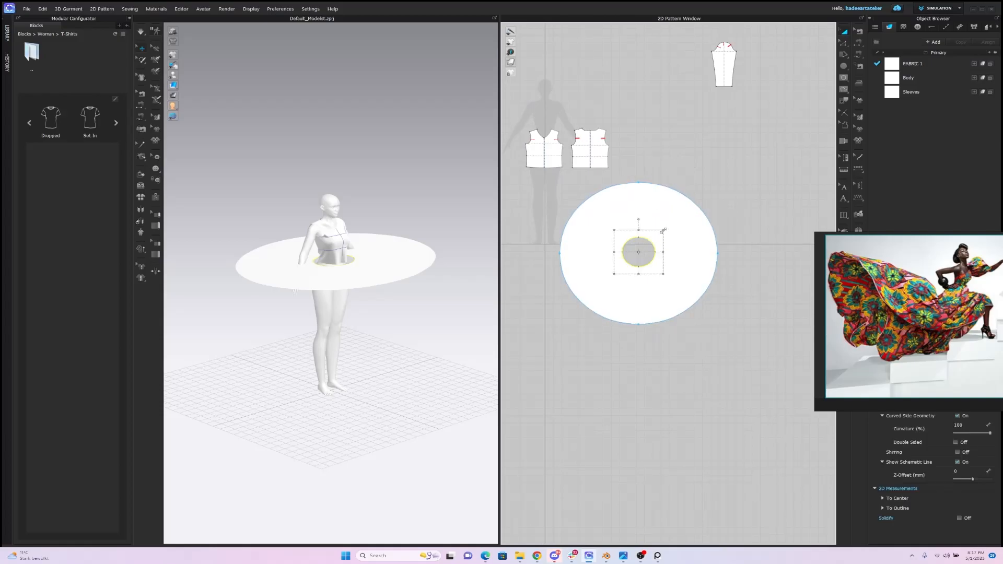
left_click_drag(659, 236, 657, 238)
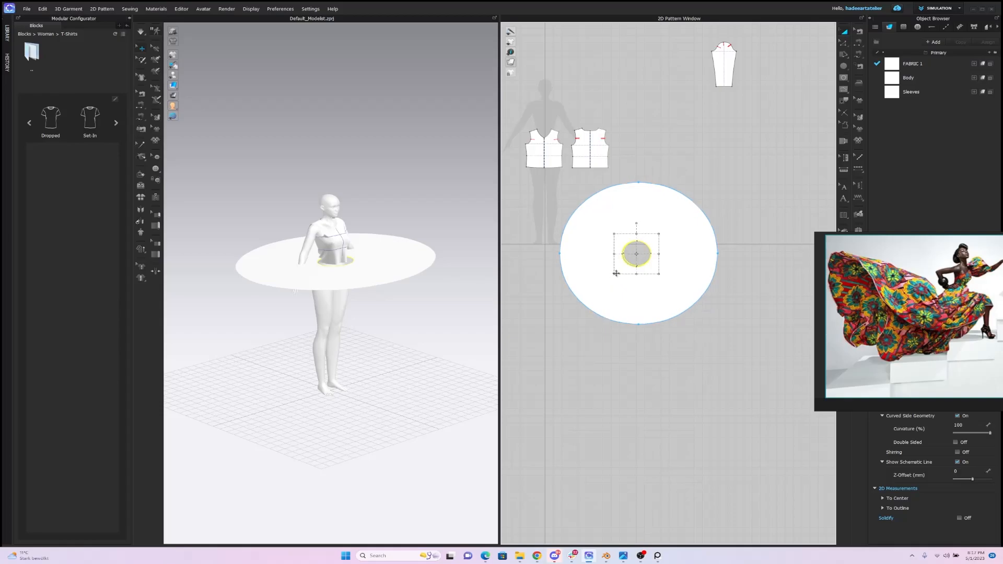
left_click_drag(617, 273, 654, 250)
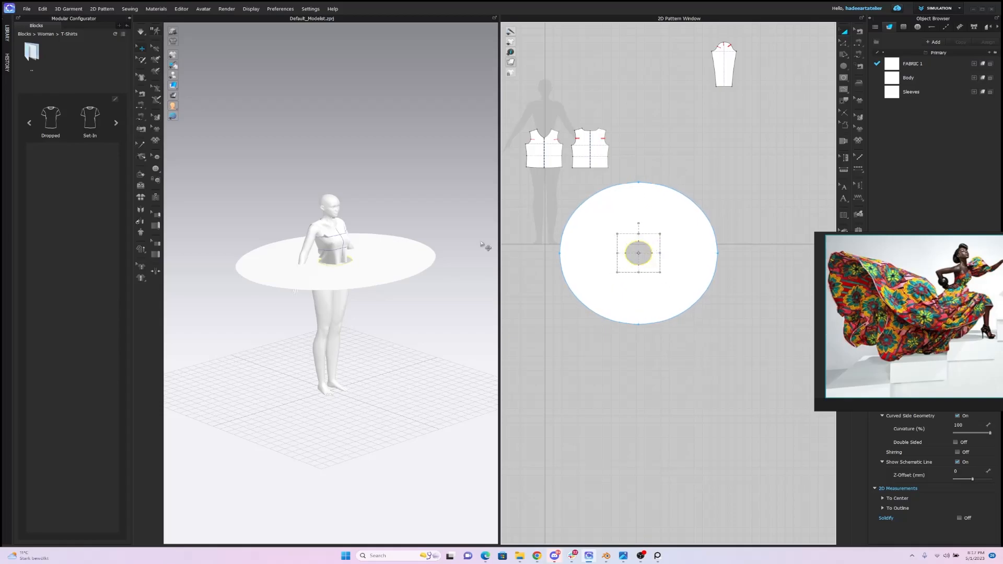
Step: Nudge the skirt piece sideways in 3D to realign its smaller opening with the torso
left_click(360, 273)
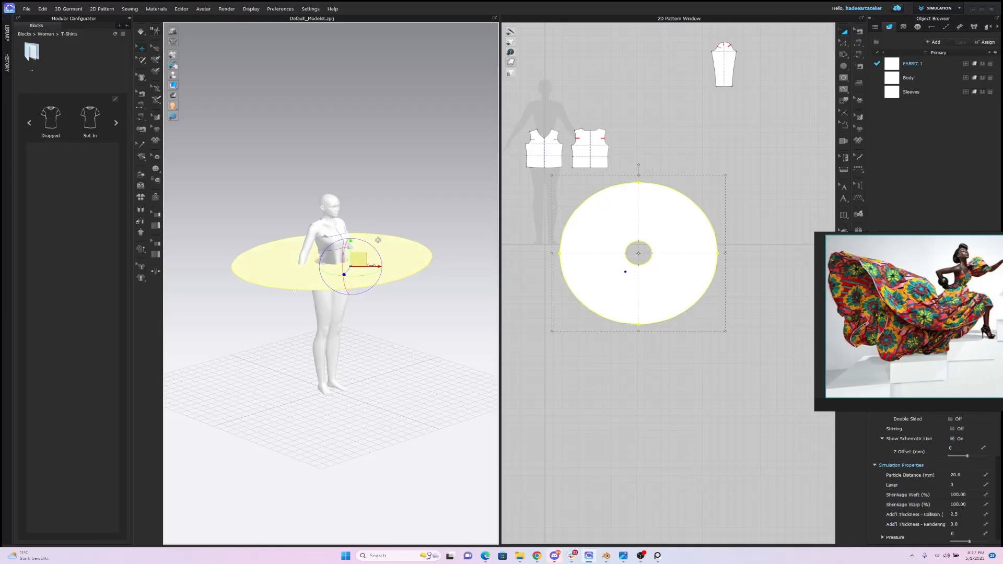
left_click(684, 147)
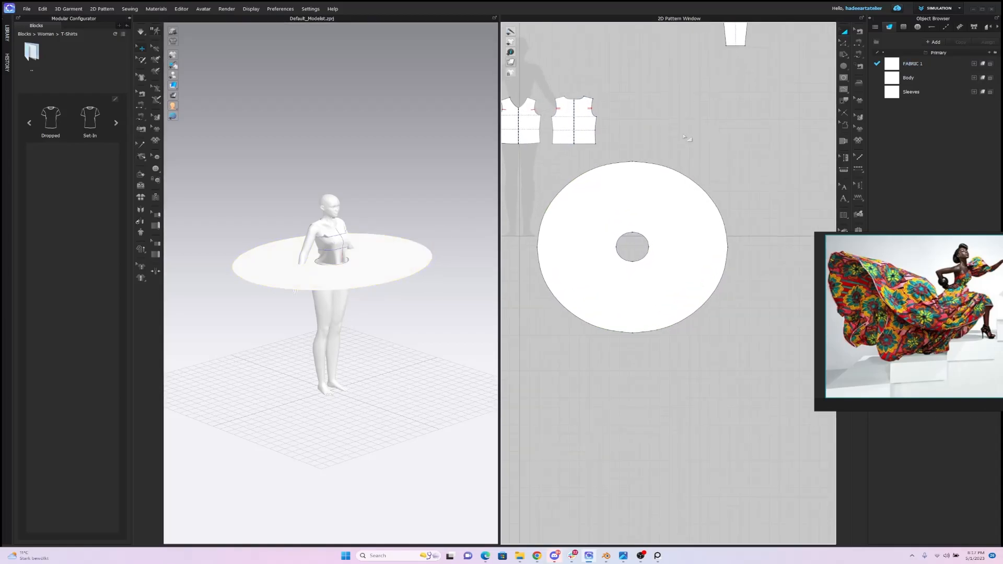
scroll(701, 157, "up", 2)
left_click(858, 56)
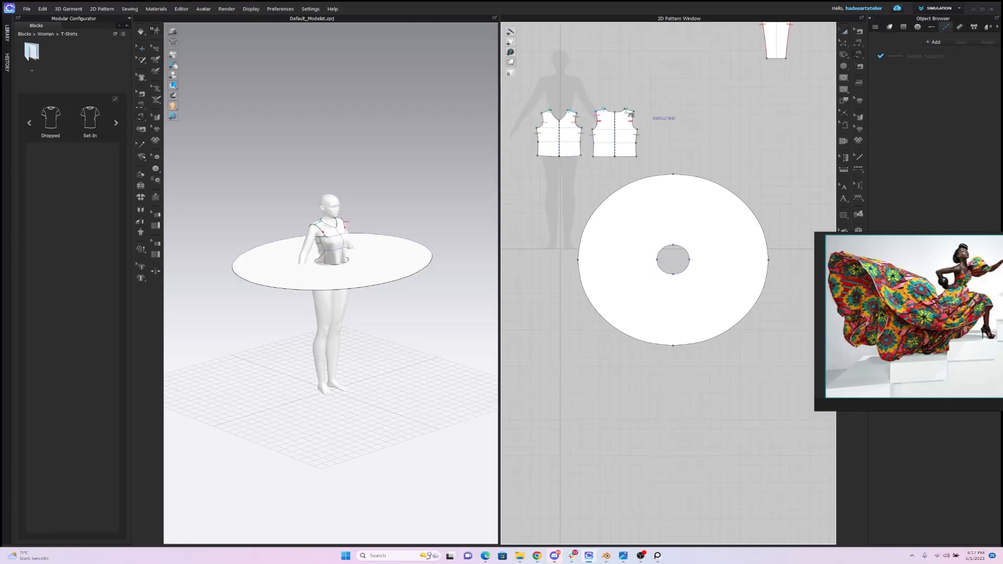
scroll(420, 152, "up", 5)
right_click_drag(424, 128, 404, 121)
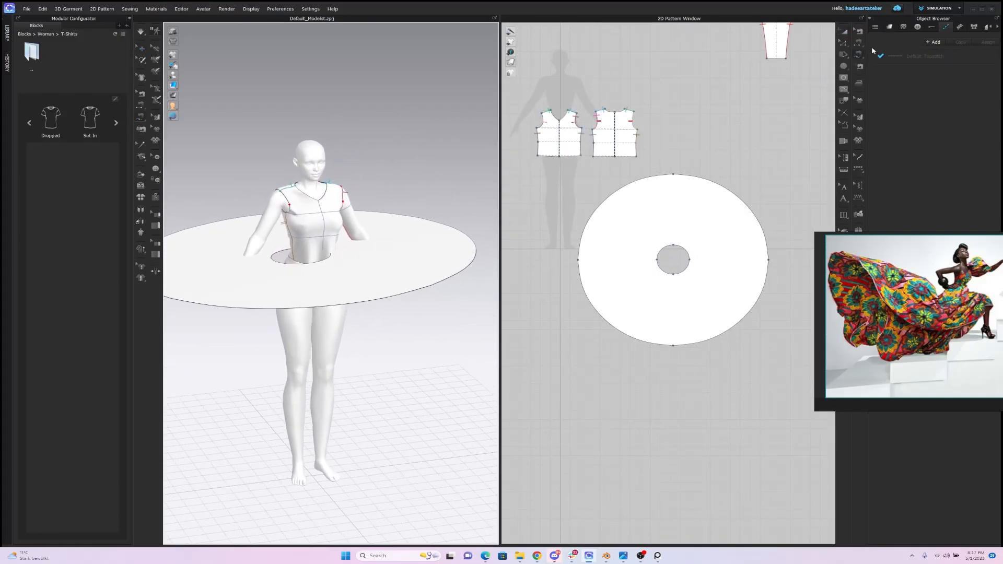
Step: Centre the skirt piece around the avatar's waist in 3D, adjusting it from both the front and the side
left_click(845, 32)
left_click(398, 246)
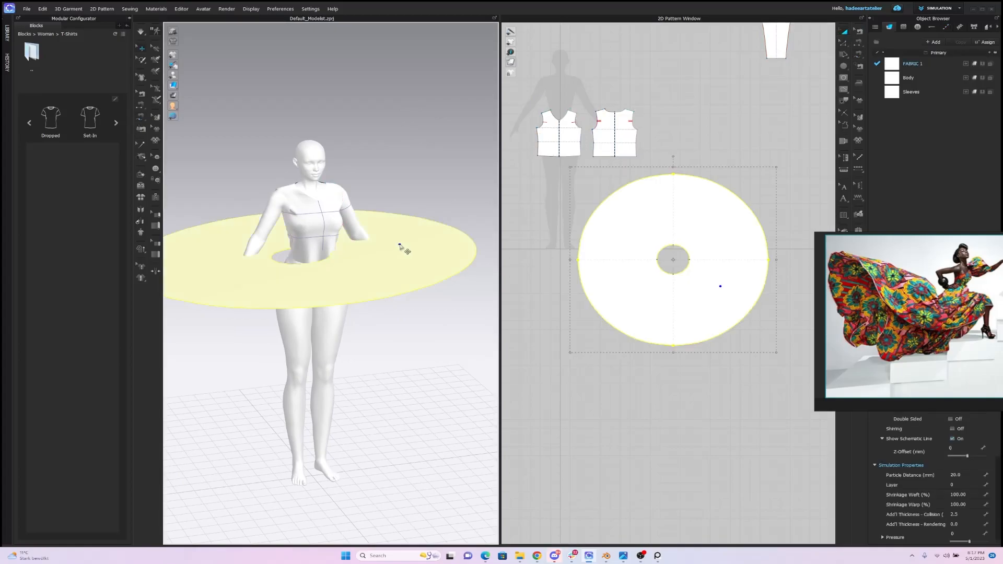
left_click_drag(411, 236, 426, 239)
left_click(462, 174)
right_click_drag(462, 174, 434, 185)
left_click(416, 238)
left_click_drag(423, 244, 398, 227)
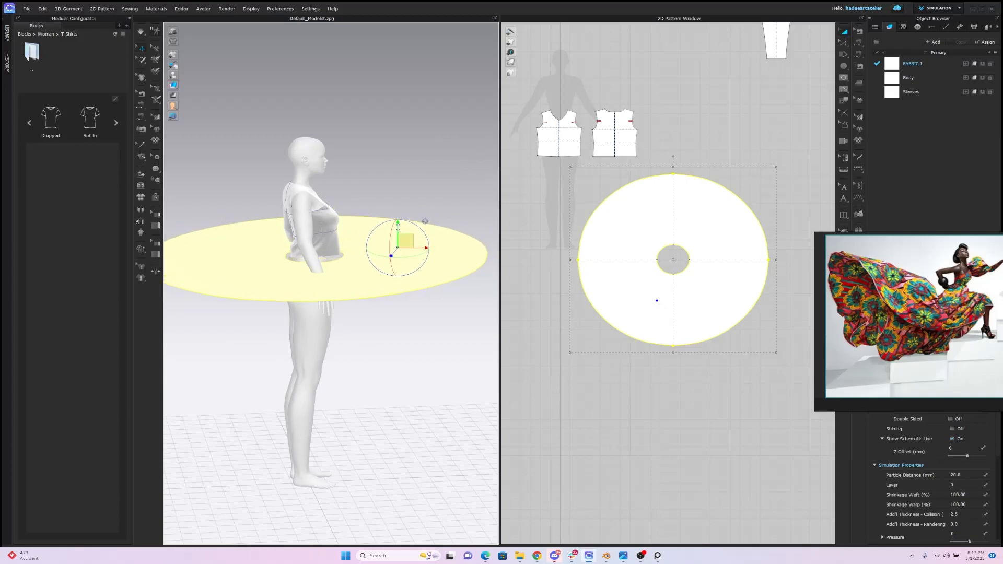
left_click(419, 171)
right_click_drag(412, 157, 338, 151)
scroll(397, 140, "up", 5)
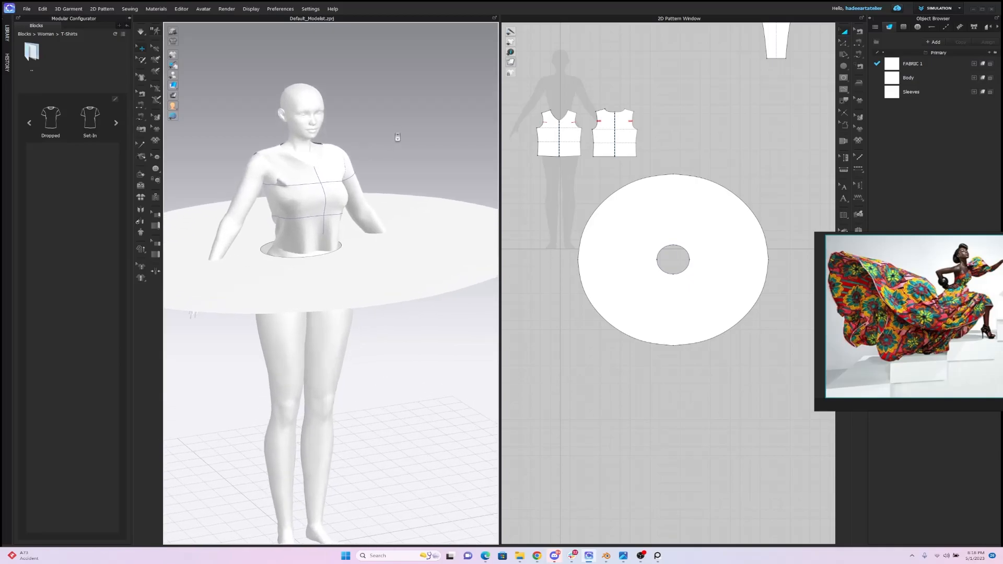
scroll(431, 151, "up", 2)
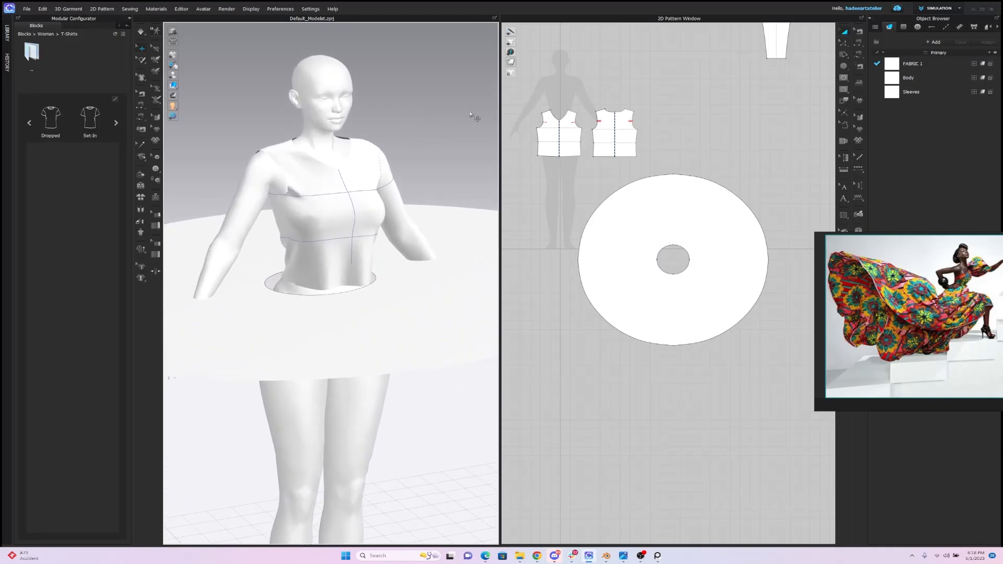
left_click(860, 32)
right_click_drag(549, 136, 619, 220)
scroll(623, 221, "up", 3)
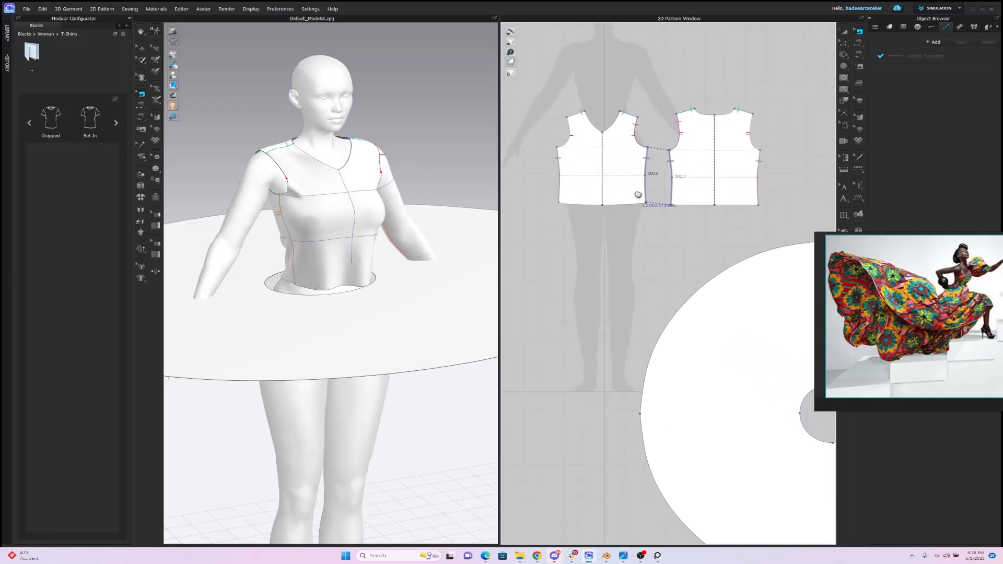
left_click(560, 209)
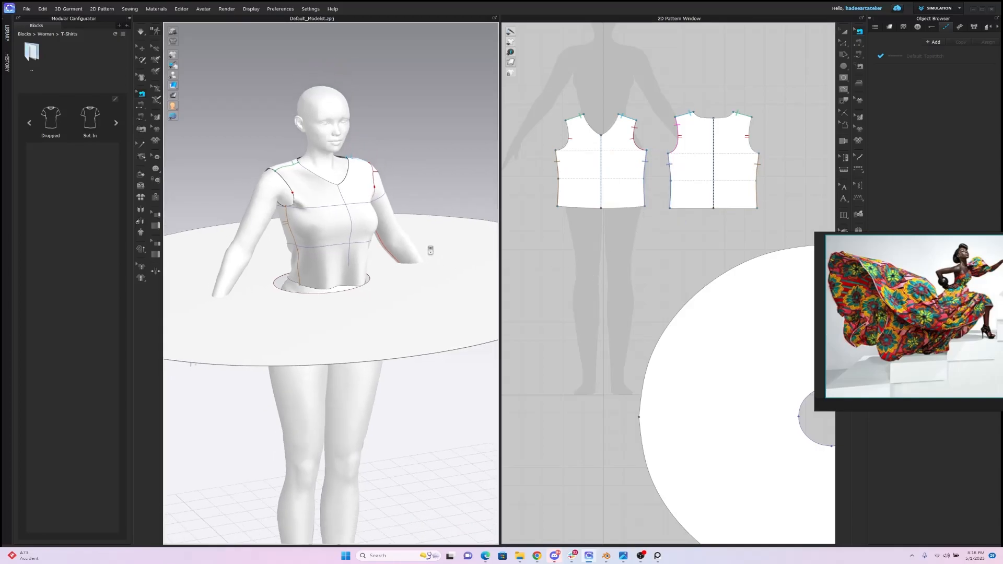
Step: Sew one half of the front bodice hem and the back hem half beside it to the adjoining skirt waist segments
right_click_drag(461, 255, 436, 237)
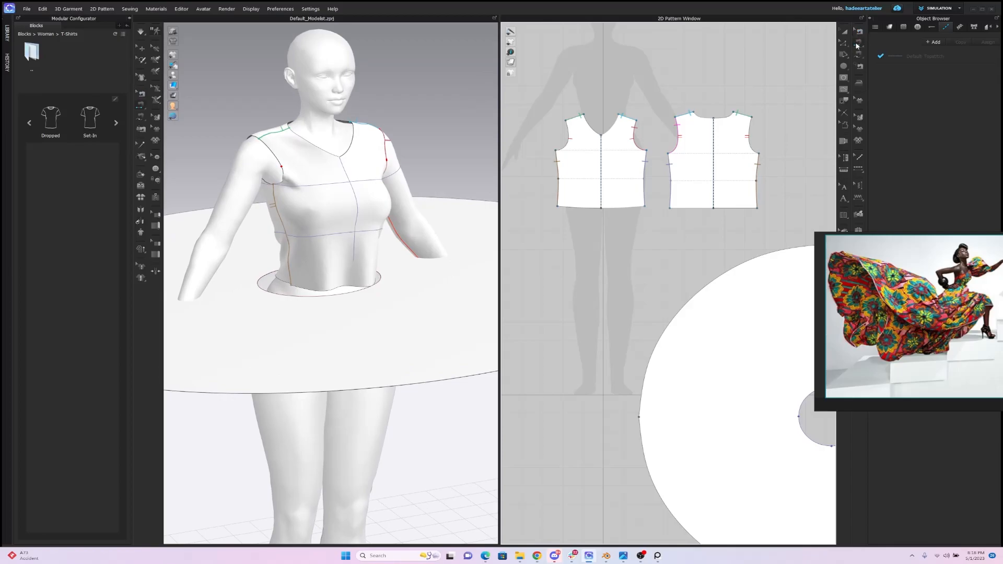
left_click(324, 297)
left_click(341, 299)
right_click_drag(341, 299, 403, 298)
left_click(351, 286)
left_click(386, 289)
right_click_drag(386, 289, 477, 320)
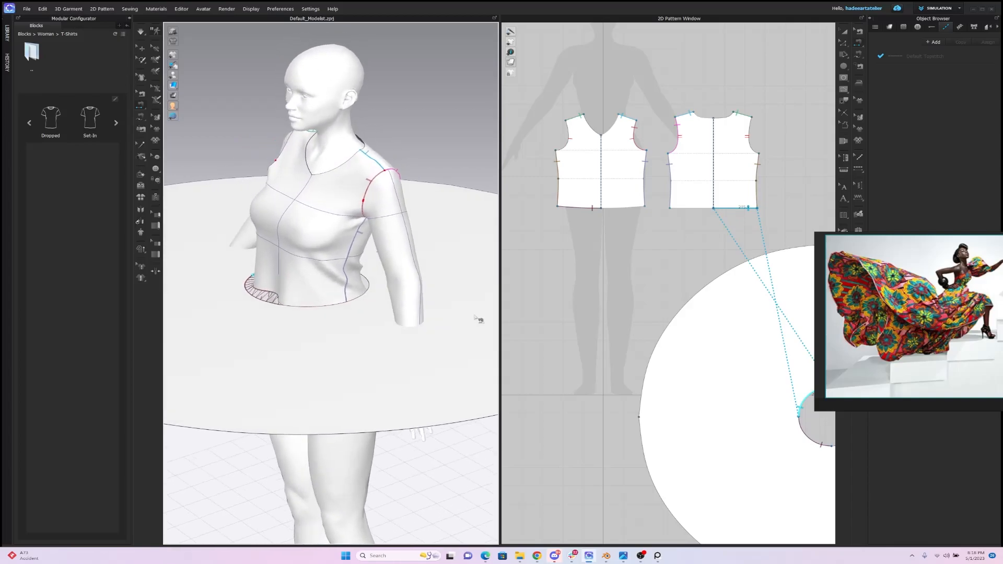
Step: Lower the skirt piece slightly below the bodice and sew the remaining front hem half to its waist opening segment
left_click(845, 32)
left_click(350, 331)
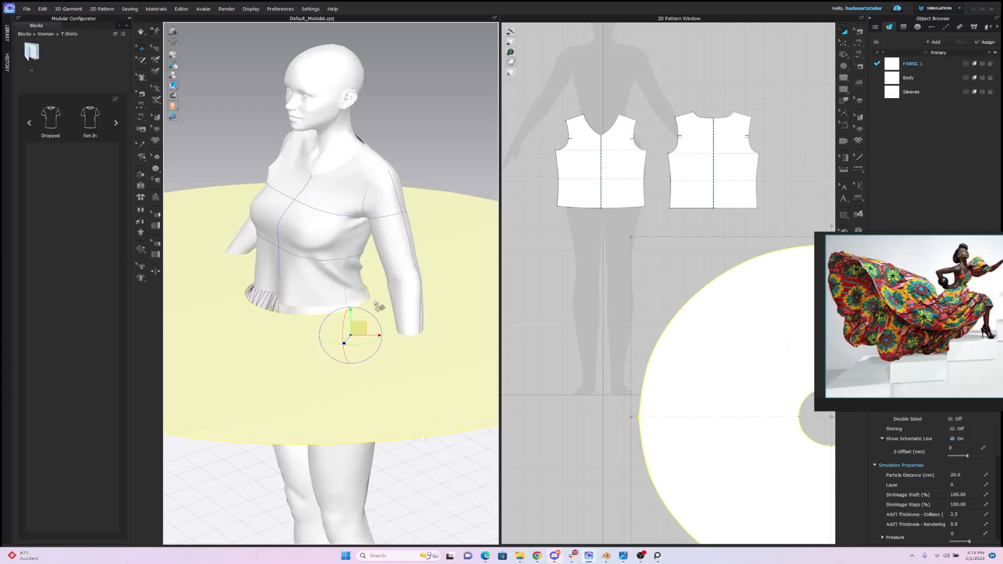
left_click(858, 52)
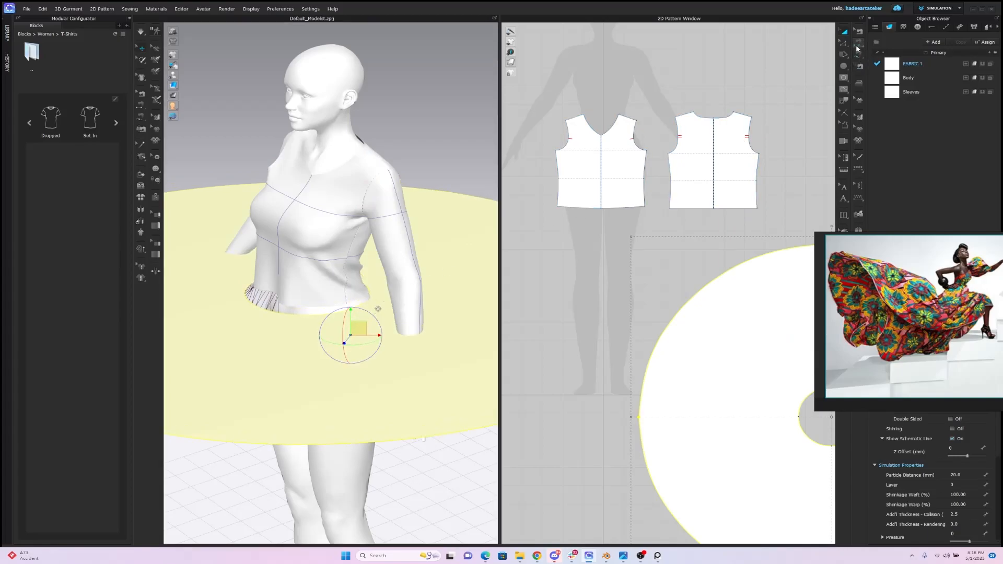
left_click(320, 316)
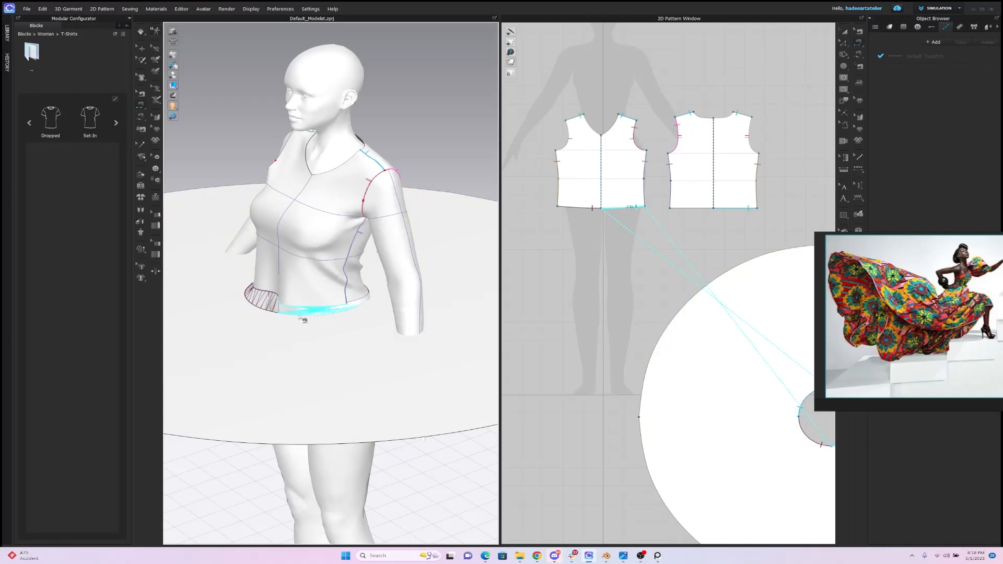
Step: Sew the remaining half of the back bodice hem to the last free segment of the skirt's waist opening
right_click_drag(355, 314, 370, 180)
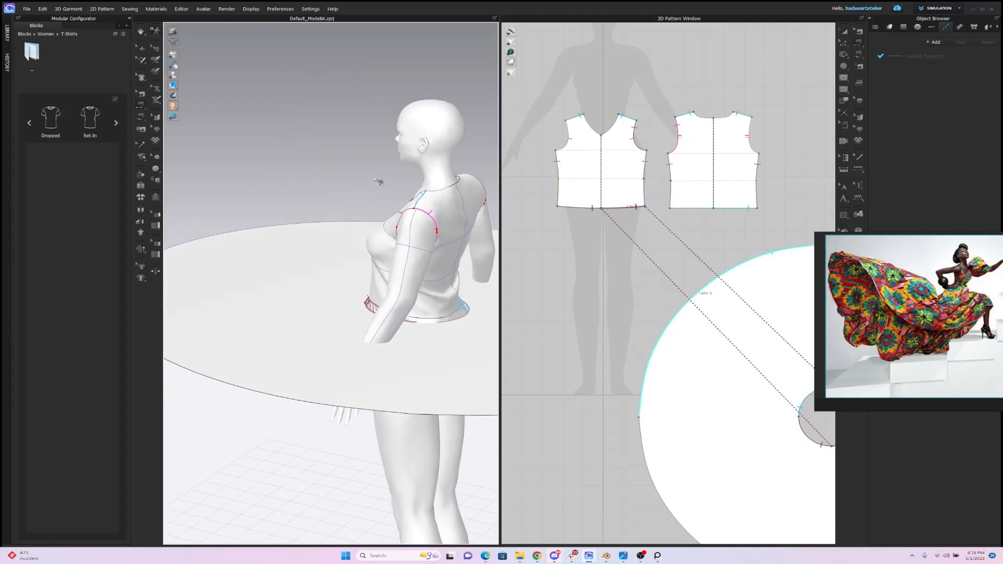
scroll(378, 181, "down", 2)
right_click_drag(460, 208, 431, 208)
scroll(420, 234, "up", 2)
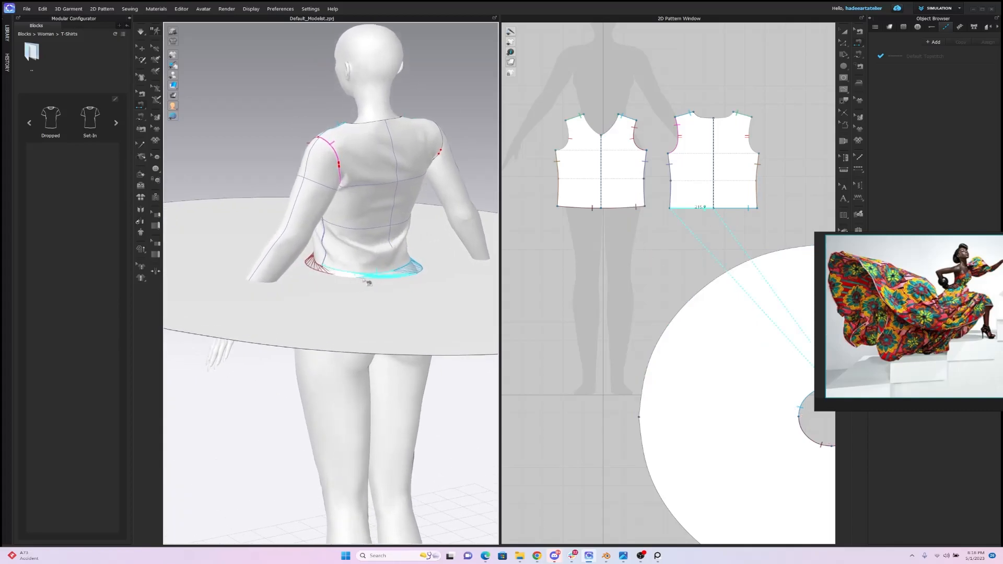
left_click(397, 283)
scroll(421, 239, "down", 4)
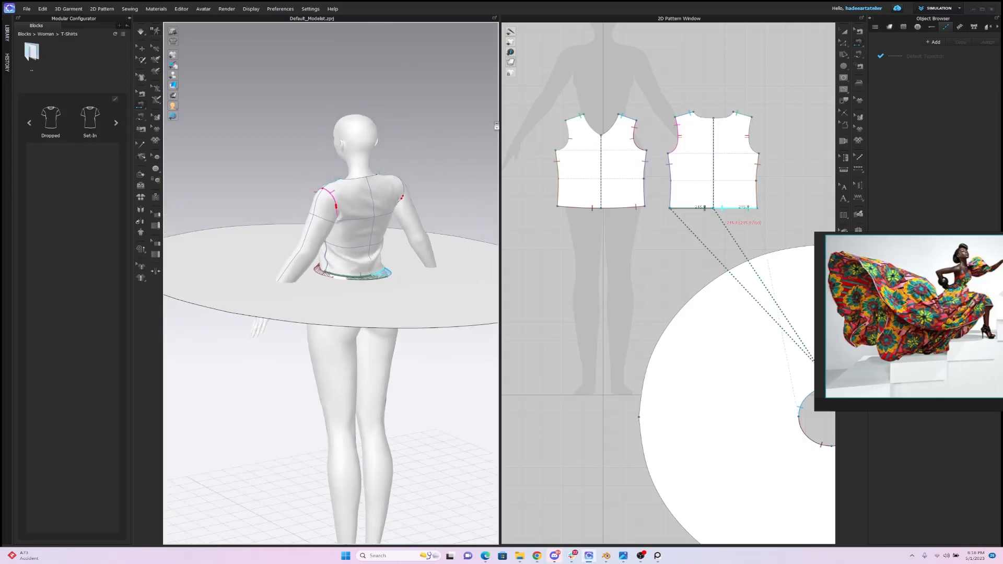
Step: Simulate the garment, pull the skirt fabric down and sideways while it drapes, and stop the simulation
right_click_drag(410, 172, 434, 186)
scroll(413, 184, "up", 2)
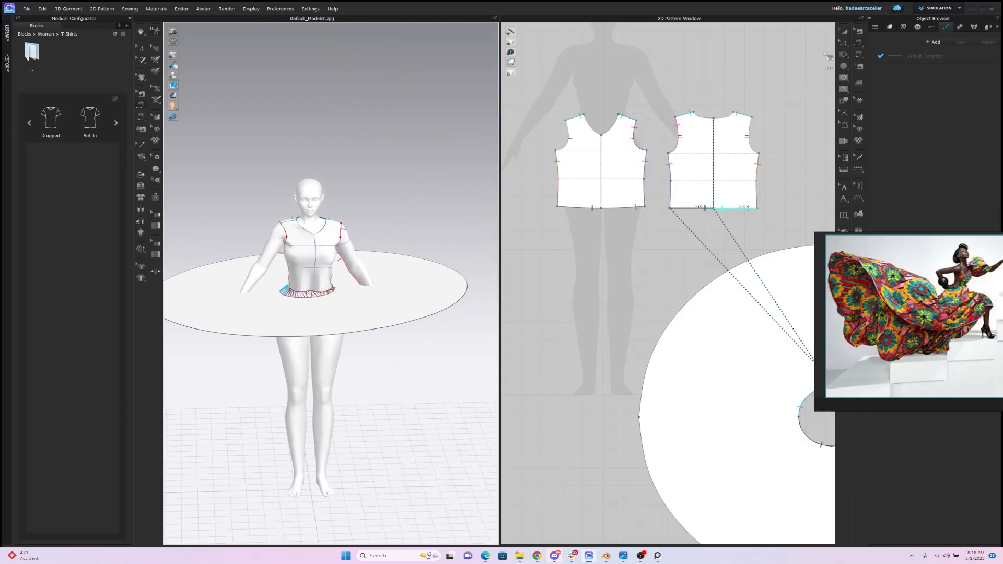
left_click(844, 33)
left_click(400, 287)
left_click_drag(393, 288, 408, 388)
left_click_drag(410, 334, 269, 355)
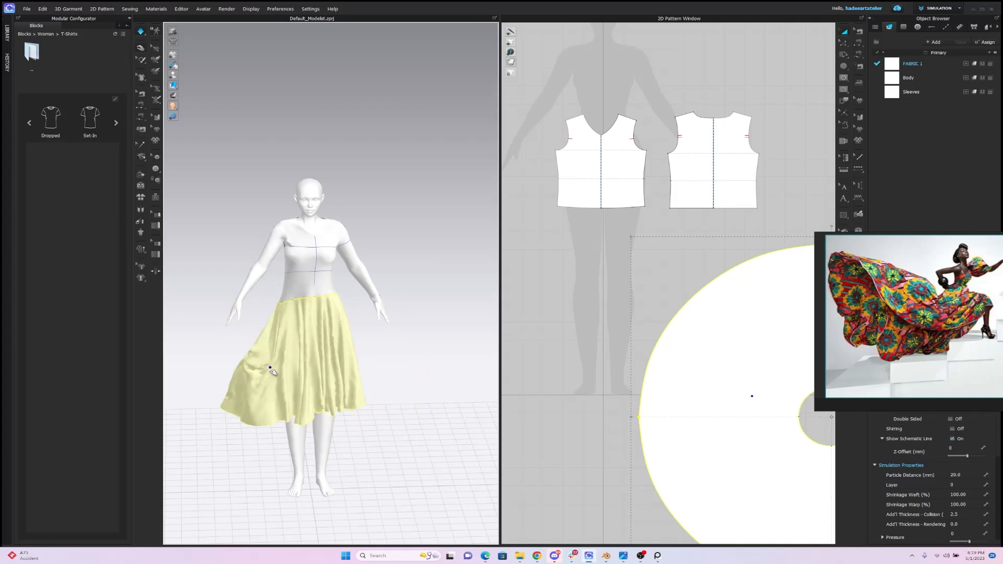
left_click(392, 231)
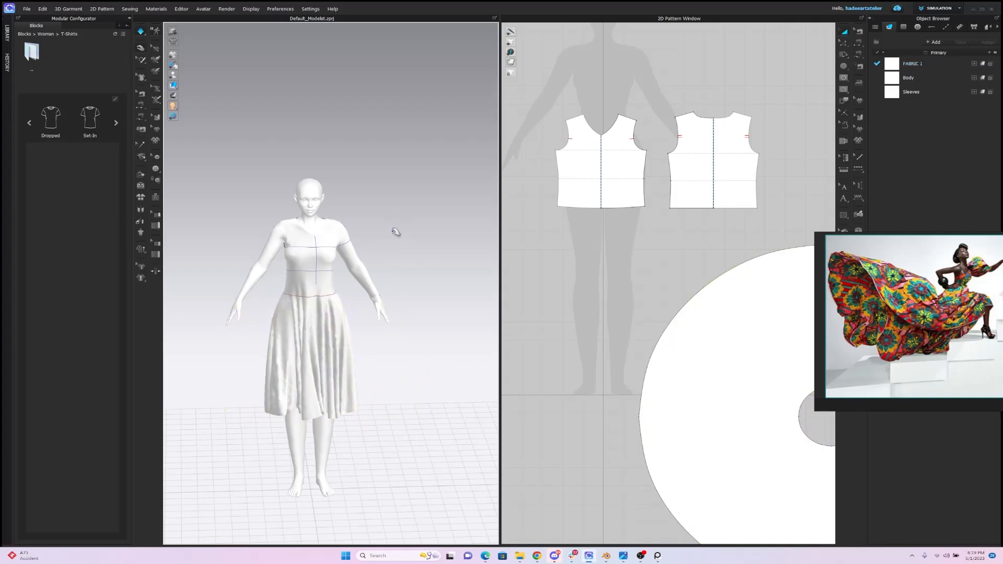
key("space")
scroll(397, 242, "down", 3)
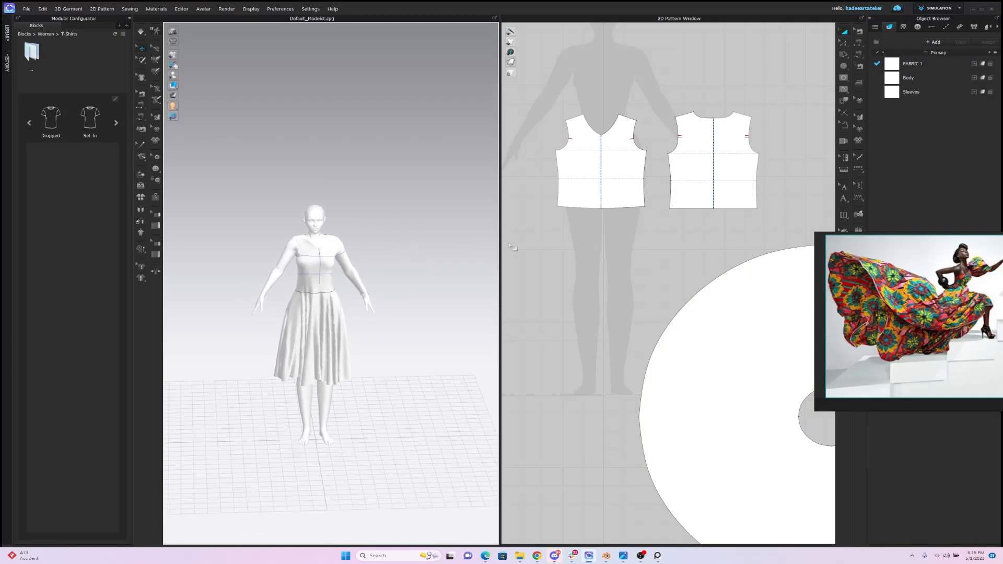
Step: Scale down the waist opening of the circular skirt, re-centre it in the piece, and simulate the result
scroll(609, 262, "down", 5)
right_click_drag(618, 296, 563, 190)
scroll(562, 191, "up", 5)
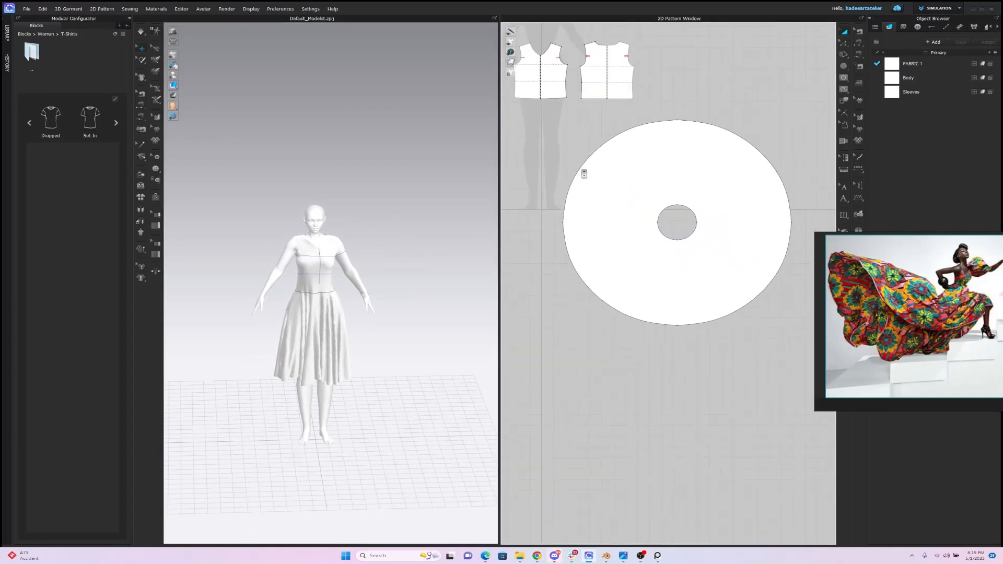
left_click(845, 31)
left_click(692, 204)
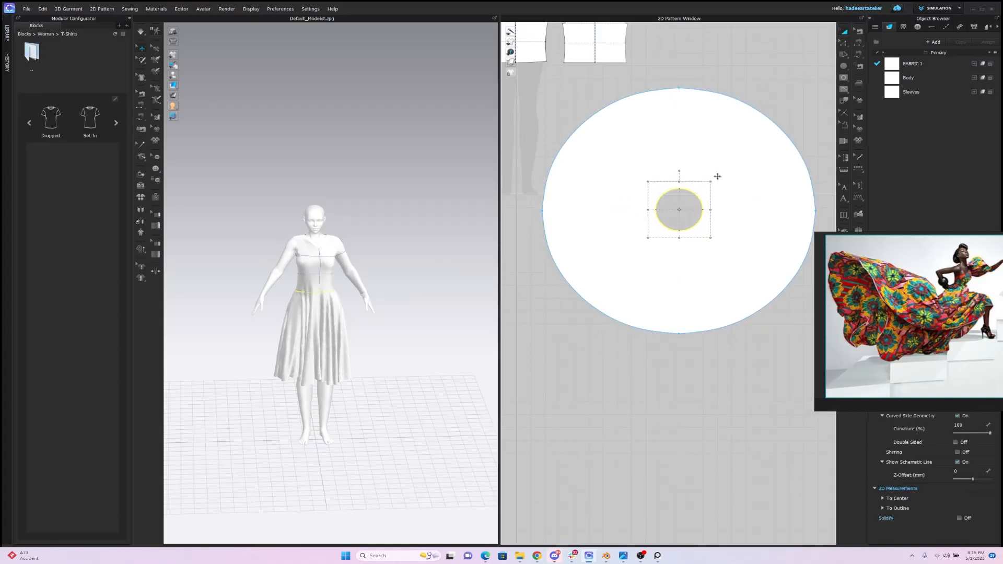
left_click_drag(712, 180, 701, 191)
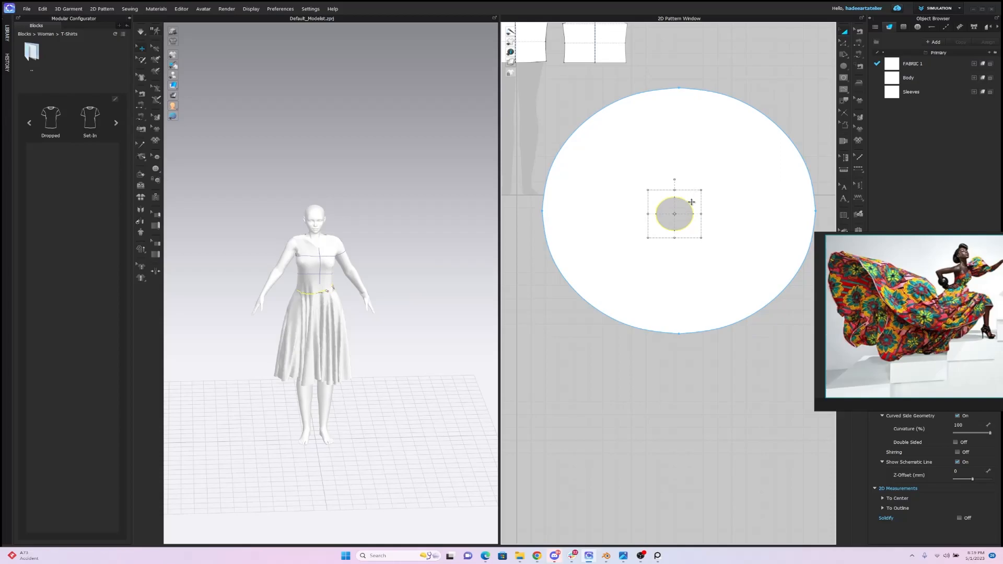
left_click_drag(654, 233, 654, 233)
left_click_drag(689, 205, 691, 201)
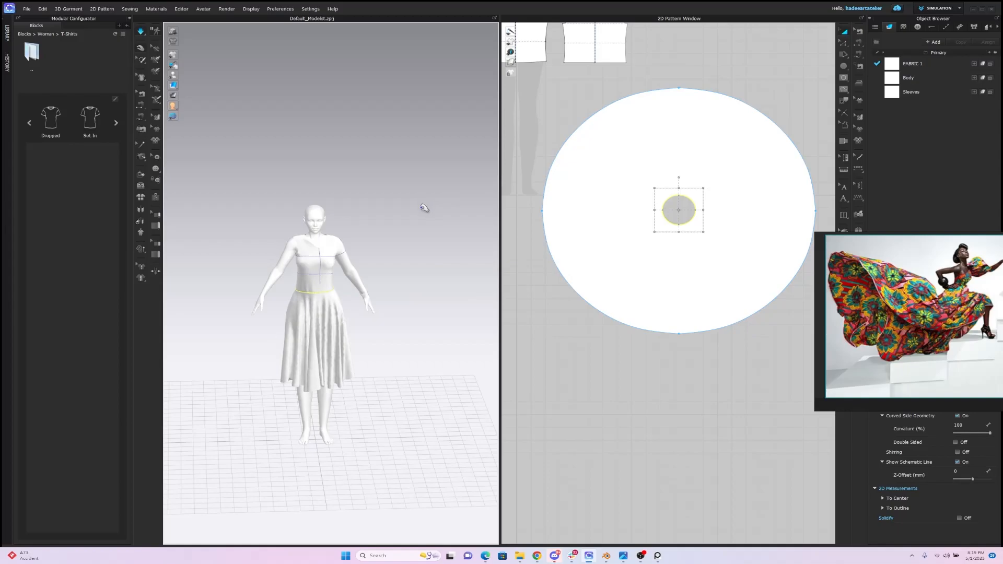
left_click(584, 118)
Step: Move the side waist points of the front and back bodice pieces inward to taper the waist
scroll(657, 119, "down", 5)
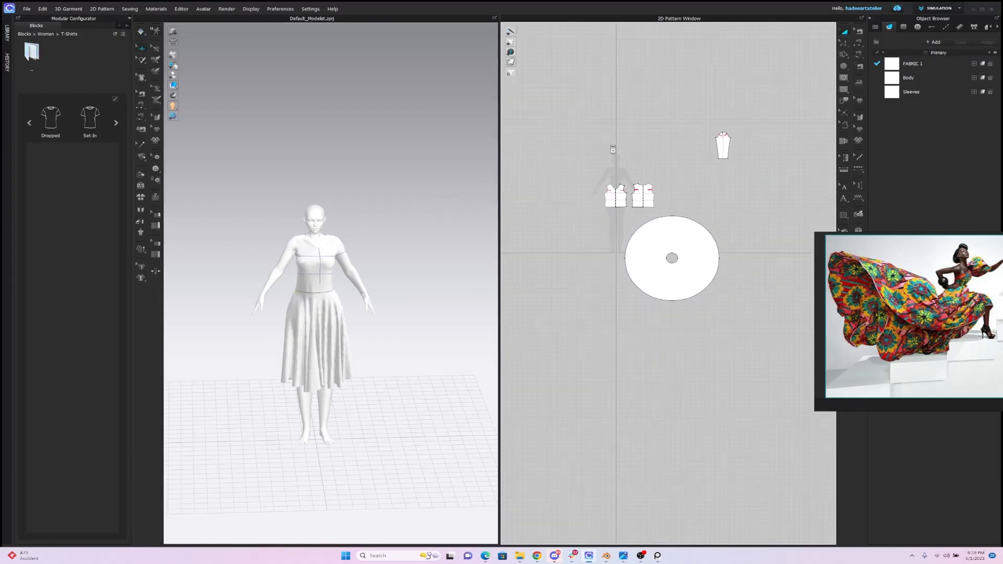
scroll(658, 119, "up", 4)
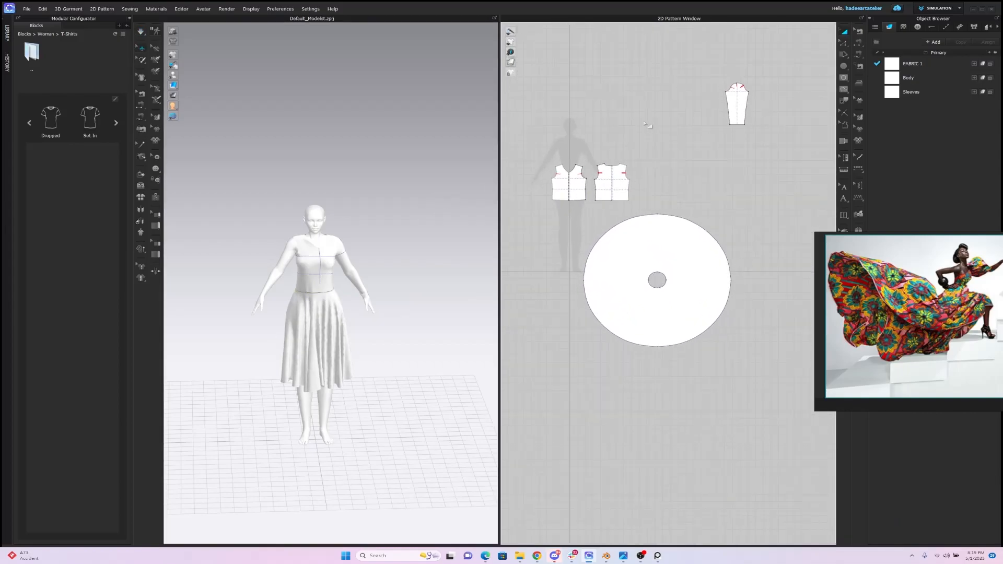
scroll(657, 135, "up", 1)
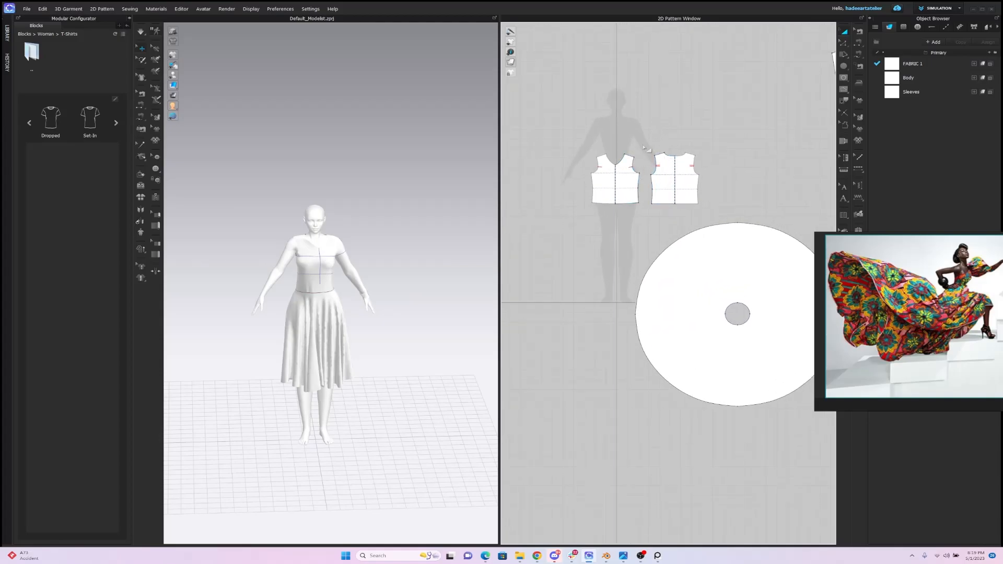
scroll(648, 149, "up", 2)
left_click(843, 43)
left_click(659, 196)
left_click(580, 193)
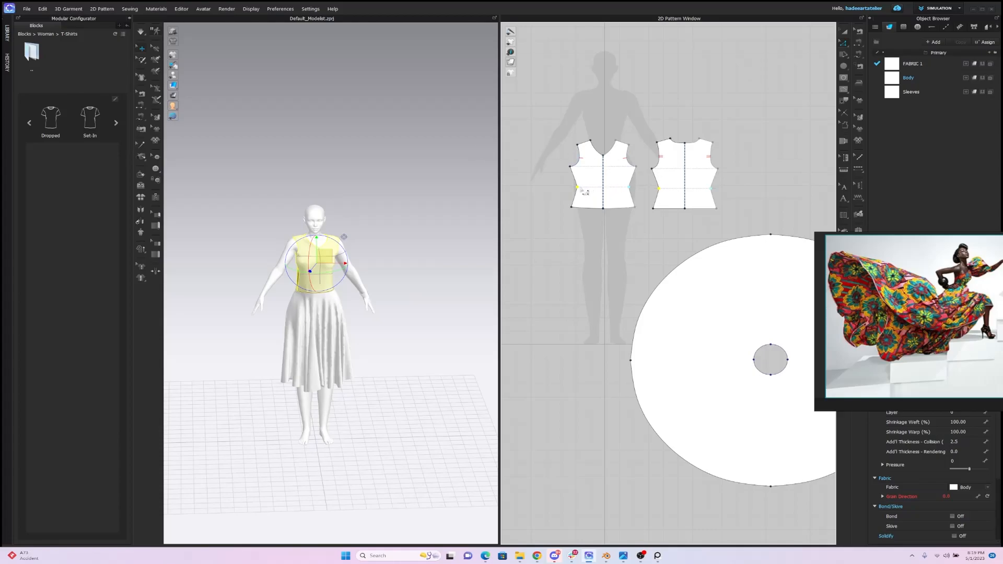
Step: Simulate the garment with the tapered bodice and check how it fits the avatar from the front
left_click(450, 156)
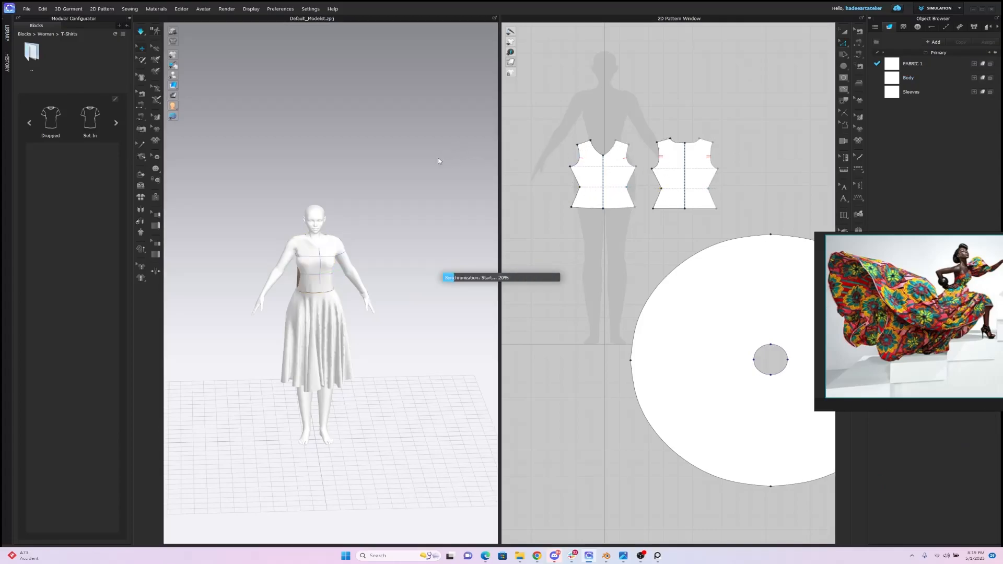
right_click_drag(410, 155, 339, 156)
left_click(335, 243)
left_click(353, 202)
right_click_drag(354, 197, 385, 175)
scroll(385, 177, "up", 3)
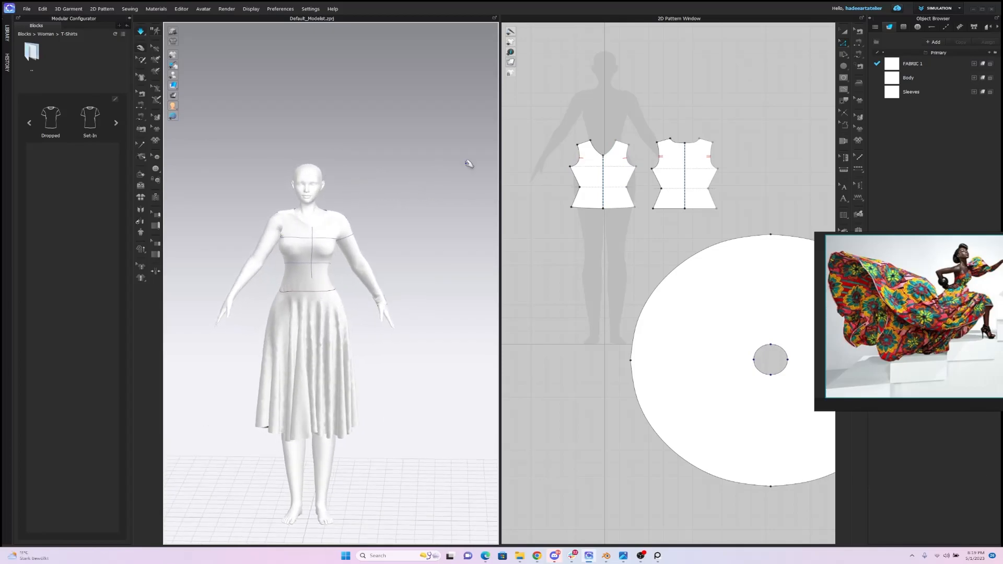
scroll(396, 251, "down", 2)
scroll(395, 245, "up", 4)
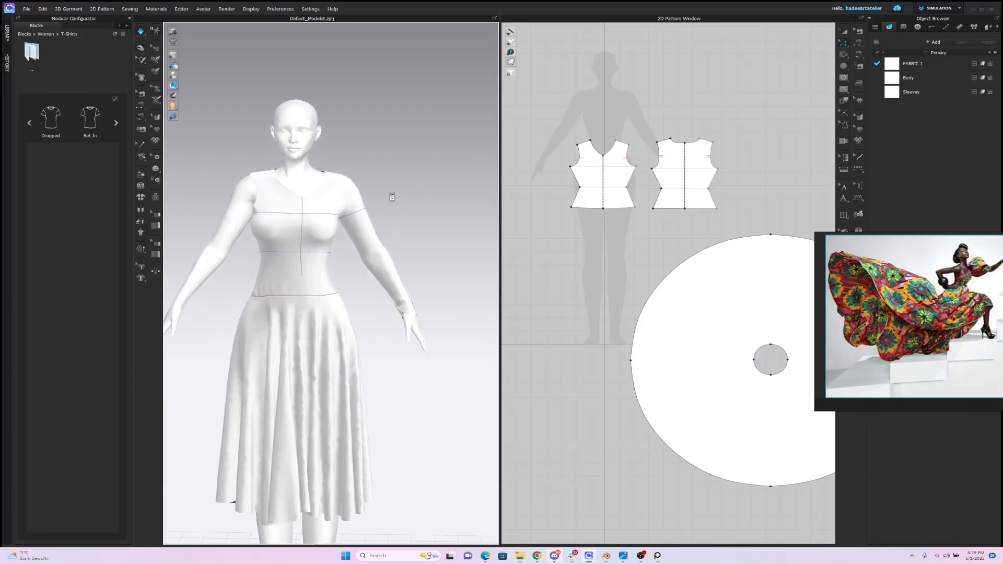
Step: Shorten the front and back bodice pieces together by scaling their lower edge slightly upward, and re-simulate the garment
left_click(845, 33)
left_click(681, 177)
left_click(612, 206, "shift")
left_click_drag(644, 215, 646, 210)
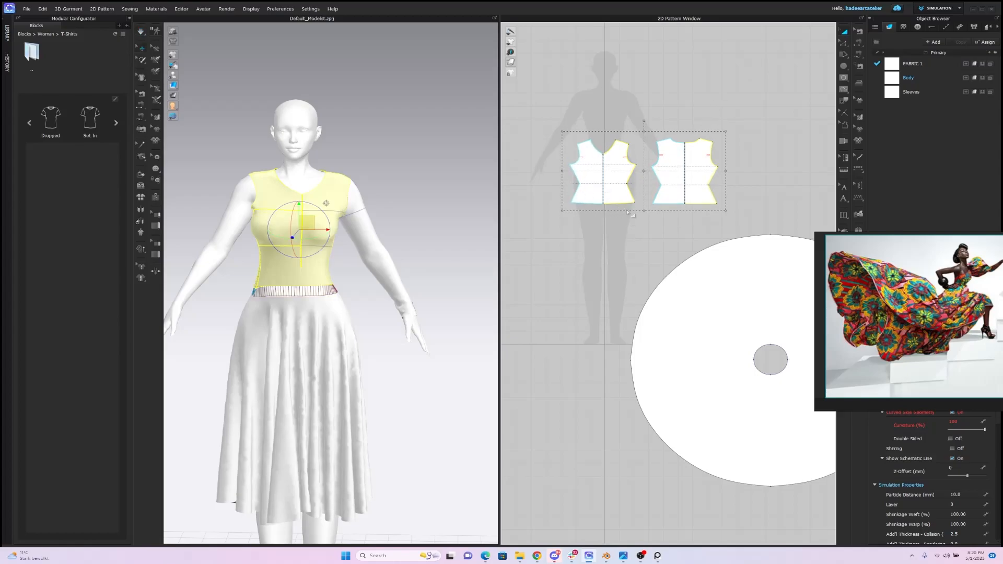
left_click_drag(646, 210, 637, 210)
left_click(620, 229)
key("space")
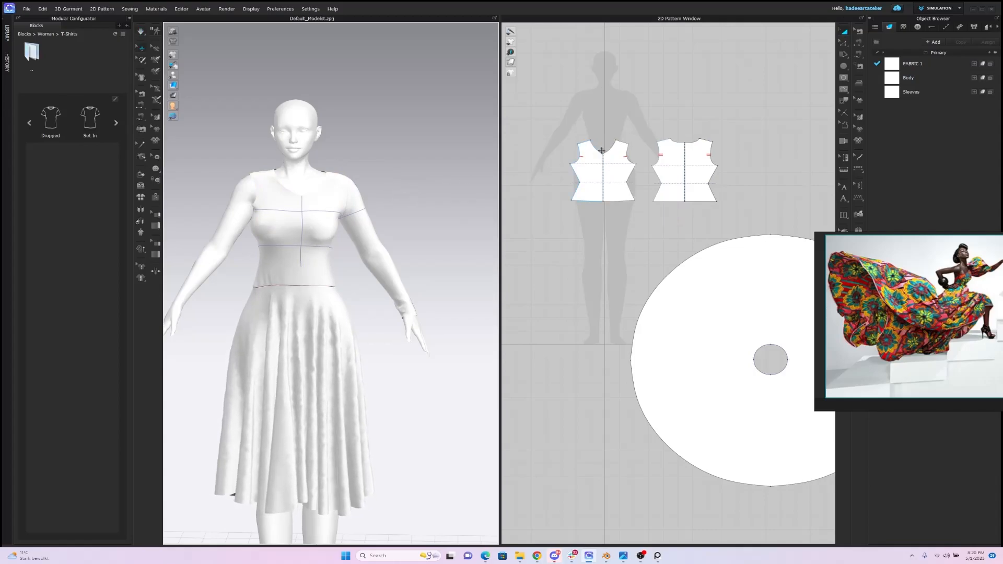
Step: Scale the front and back bodice pieces down together, making them slightly shorter and narrower from both sides
left_click(604, 165)
left_click(673, 165)
left_click(621, 181, "shift")
left_click_drag(643, 208, 644, 205)
left_click_drag(562, 167, 568, 170)
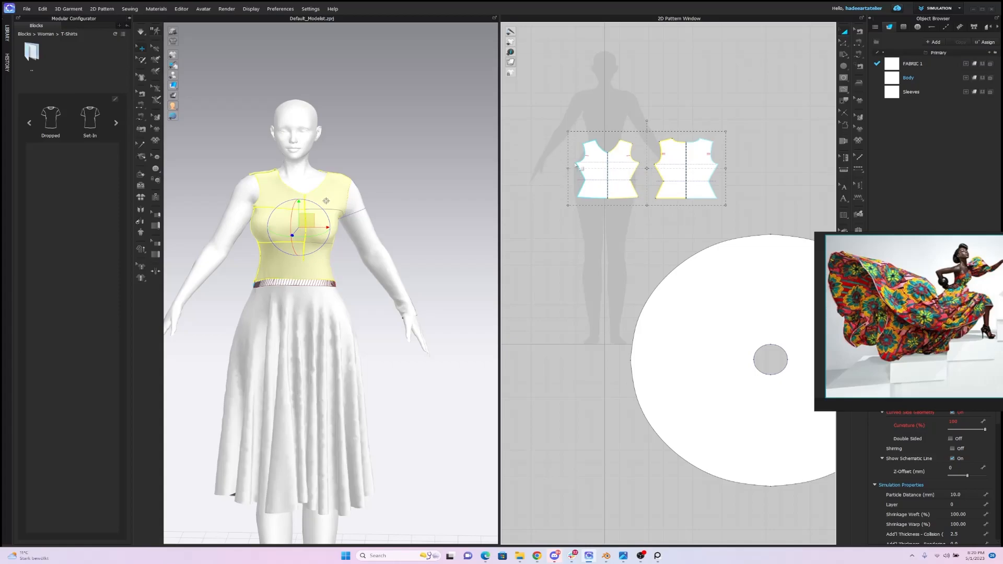
left_click_drag(724, 168, 715, 168)
left_click(460, 179)
scroll(459, 208, "down", 3)
scroll(462, 207, "up", 1)
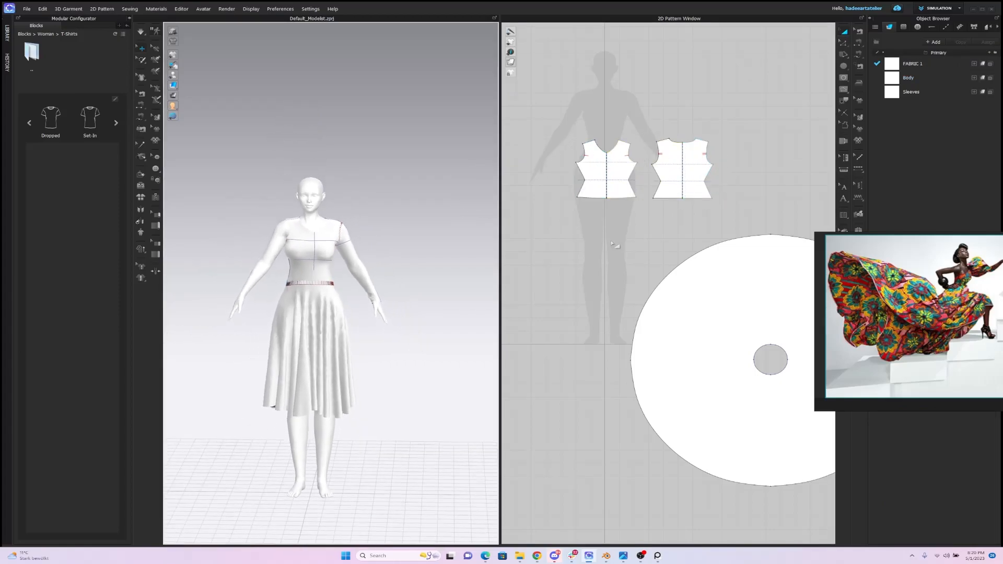
Step: Reduce the skirt's waist opening slightly more, keeping it centred, and simulate the garment to close the waist seam
scroll(614, 243, "down", 2)
scroll(668, 190, "up", 3)
left_click(672, 194)
left_click_drag(683, 185, 670, 200)
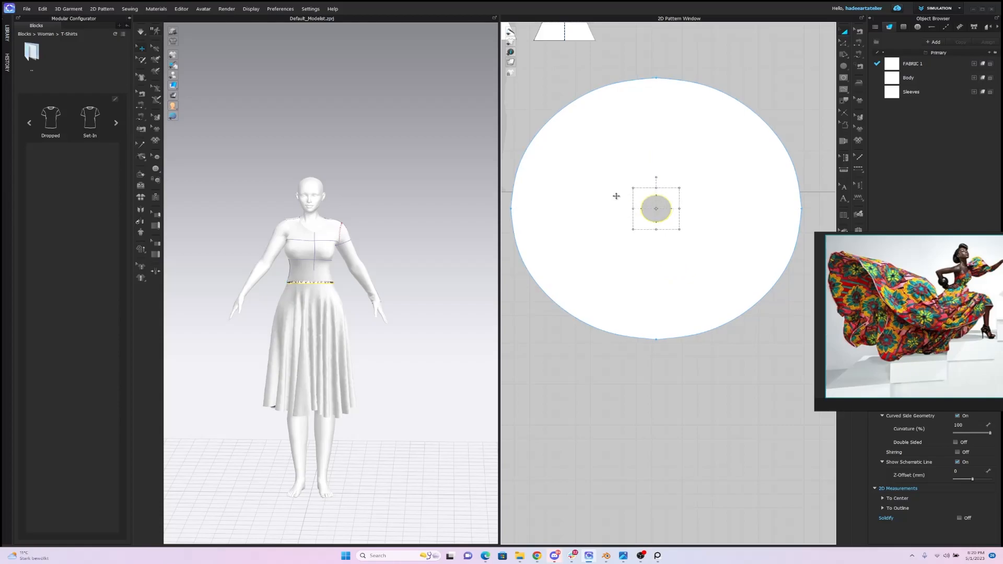
scroll(431, 196, "down", 3)
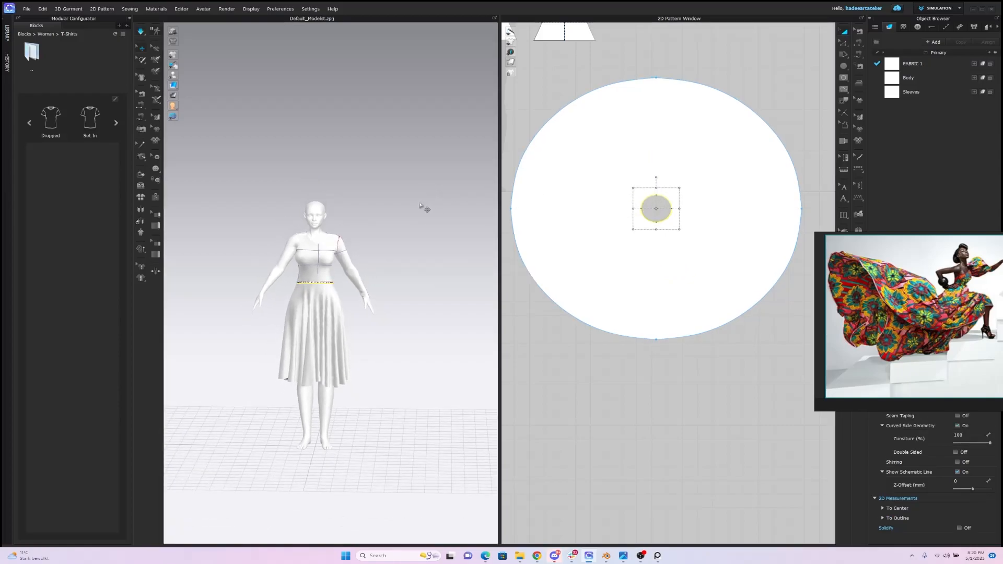
left_click(410, 208)
right_click_drag(407, 208, 380, 206)
scroll(376, 219, "down", 3)
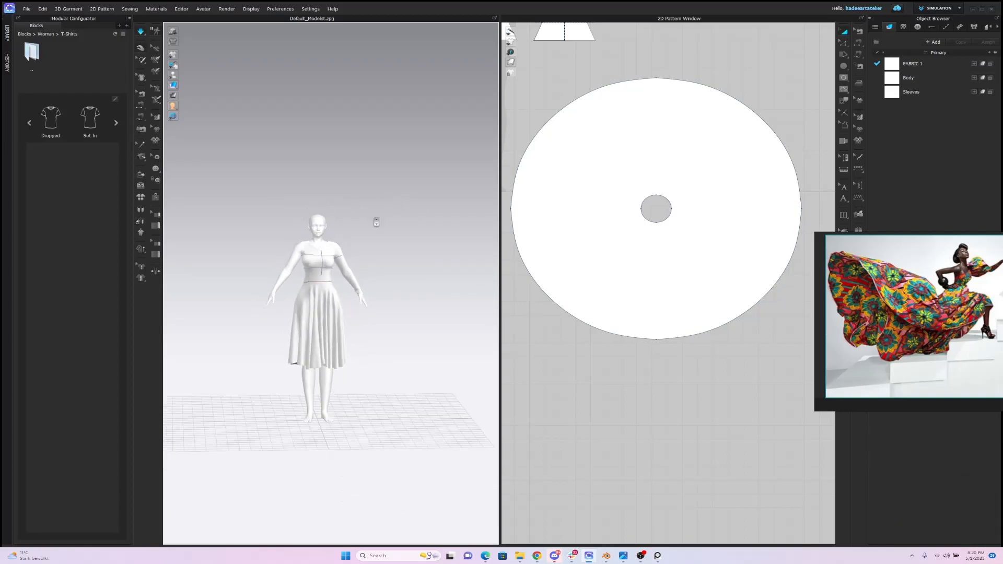
Step: Try to enlarge the whole circular skirt piece from one corner, and undo the scaling
left_click(678, 139)
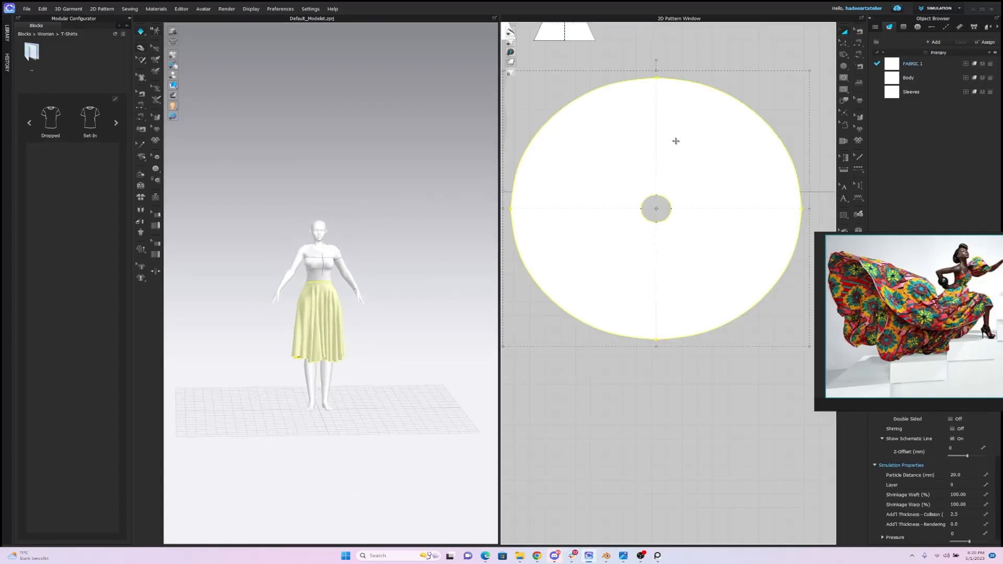
scroll(689, 173, "down", 5)
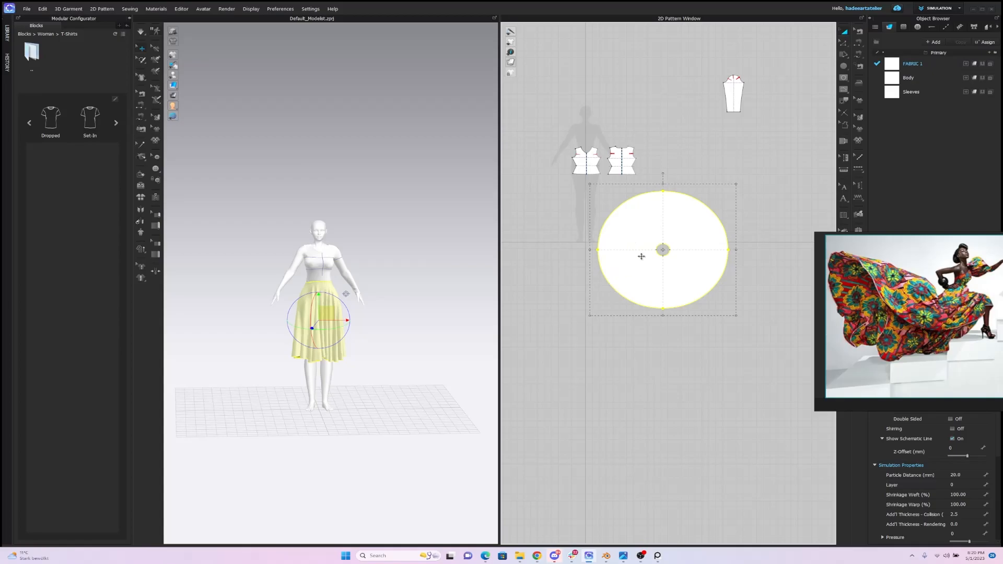
scroll(633, 263, "down", 3)
left_click_drag(607, 236, 580, 263)
left_click_drag(509, 232, 509, 232)
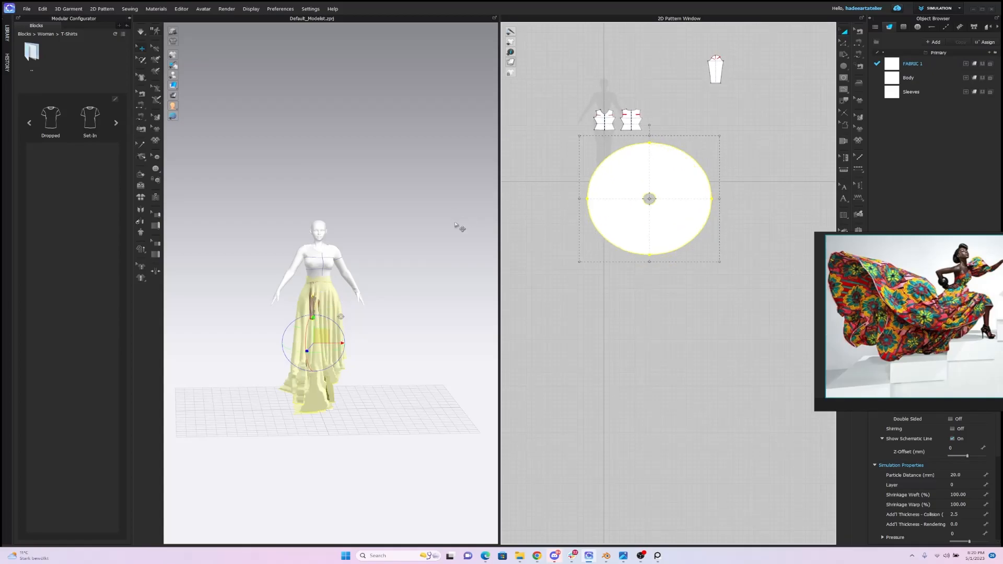
key("ctrl+z")
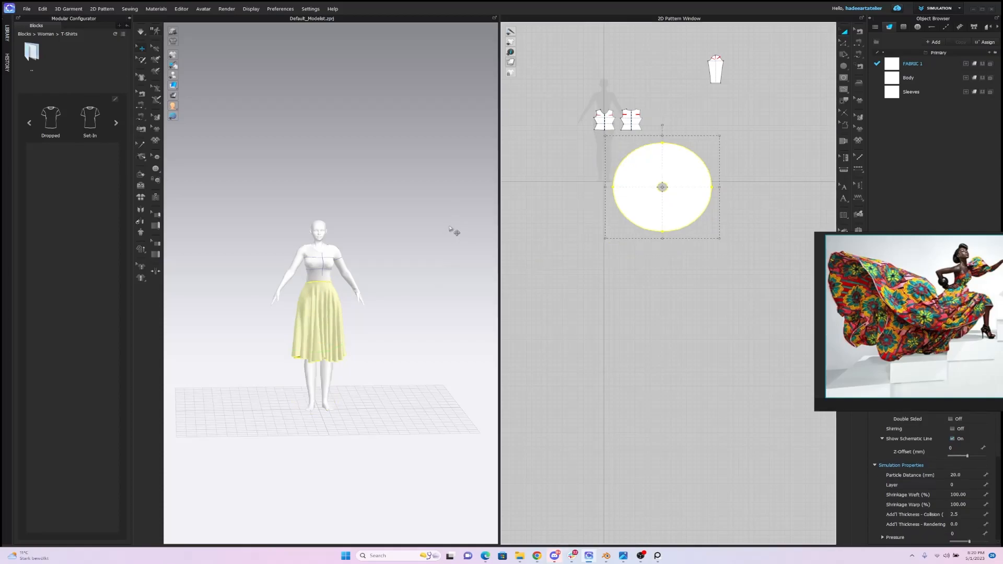
Step: Enlarge the whole circular skirt piece moderately by scaling it outward from several corners
left_click_drag(720, 244, 732, 250)
left_click_drag(605, 249, 597, 257)
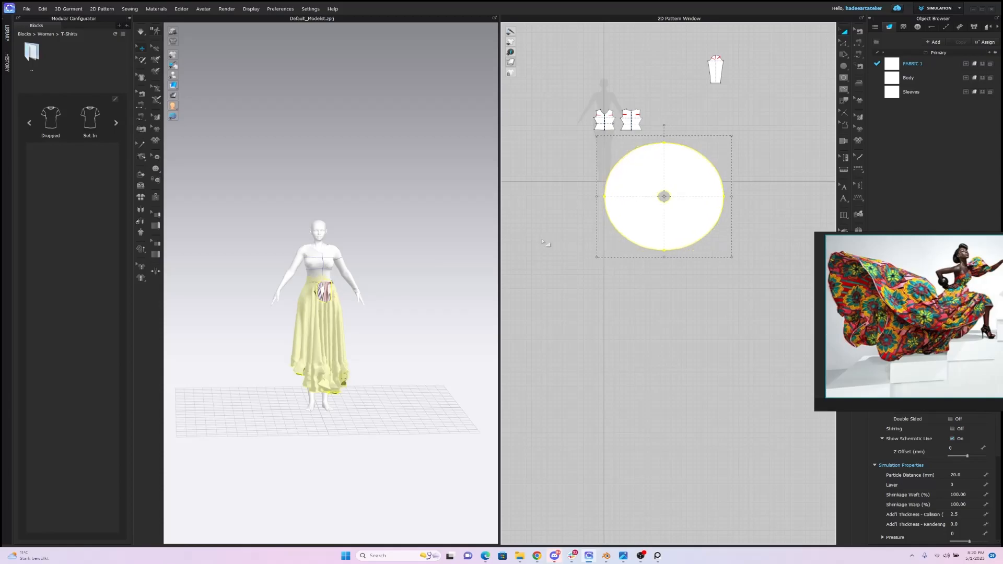
key("ctrl+z")
left_click_drag(605, 250, 599, 255)
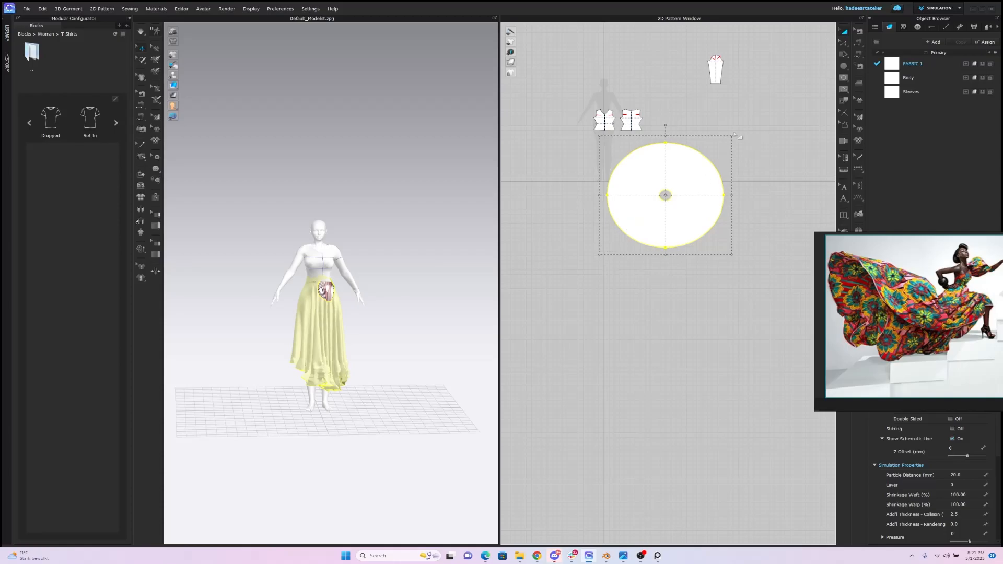
left_click(441, 201)
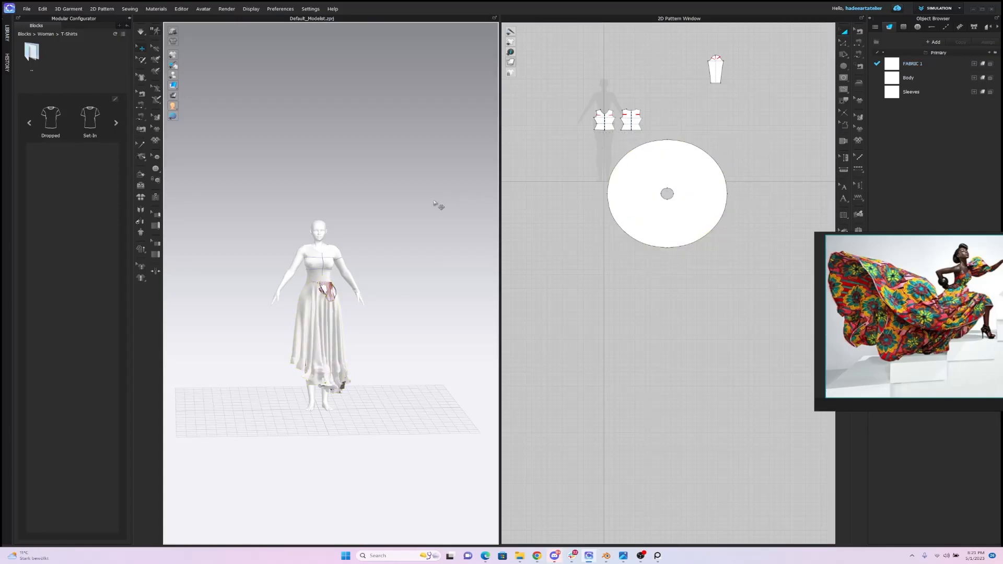
Step: Simulate the enlarged skirt, pull its fabric near the waist gap so it drapes, and stop the simulation
scroll(433, 182, "up", 2)
right_click_drag(432, 182, 437, 188)
left_click(349, 321)
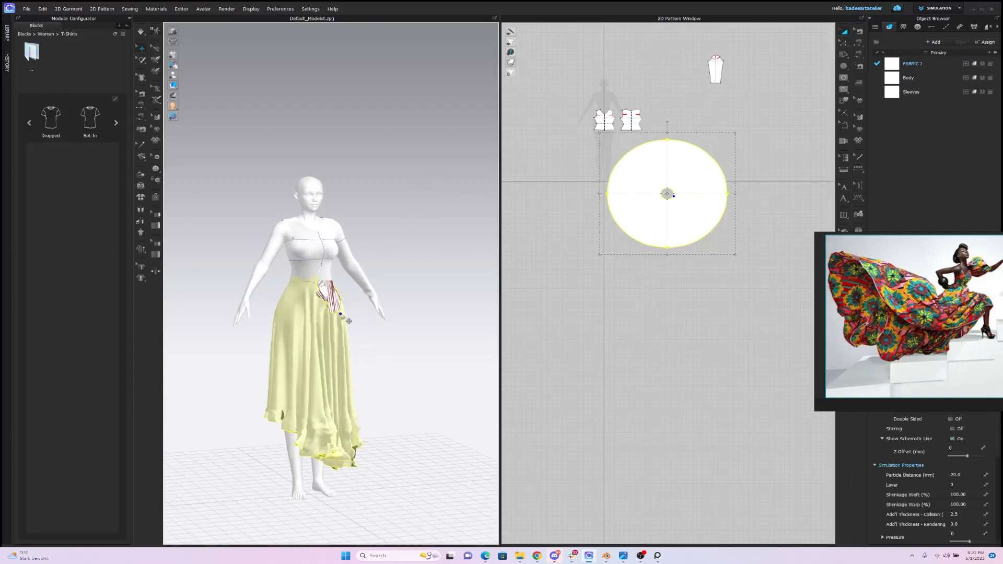
key("space")
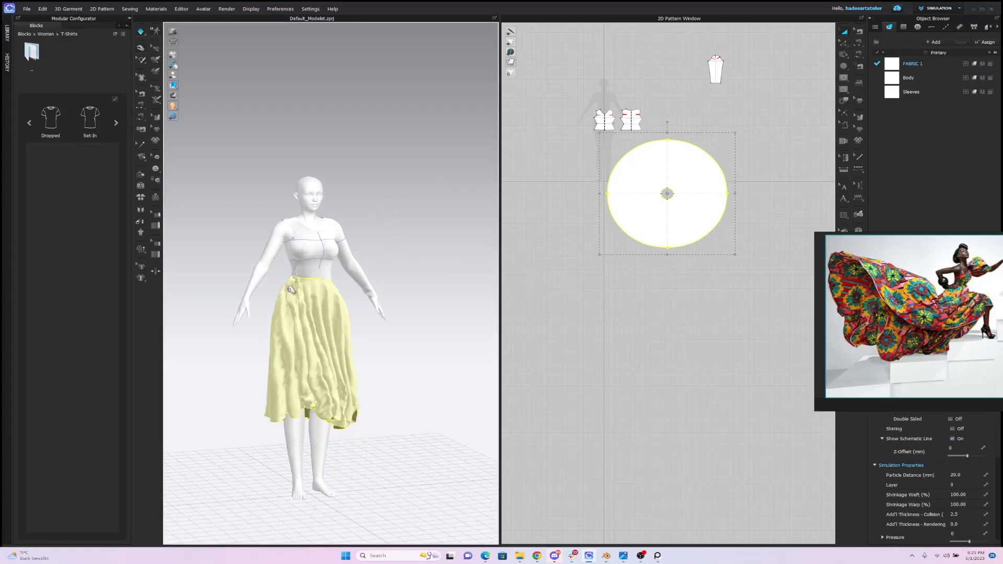
left_click(396, 202)
key("space")
scroll(396, 222, "down", 5)
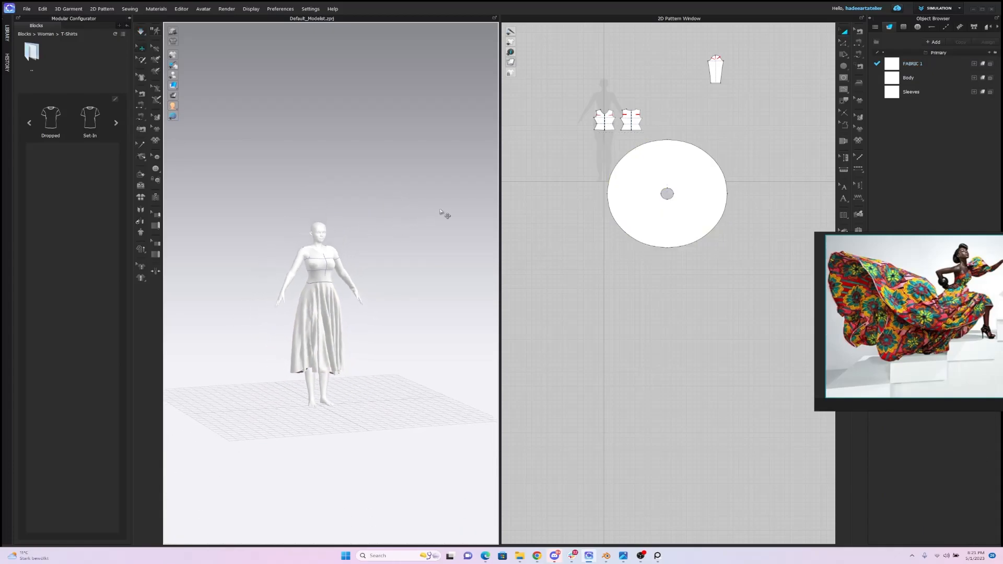
Step: Enlarge the circular skirt piece outward on all four corners to make the skirt floor-length
left_click(642, 181)
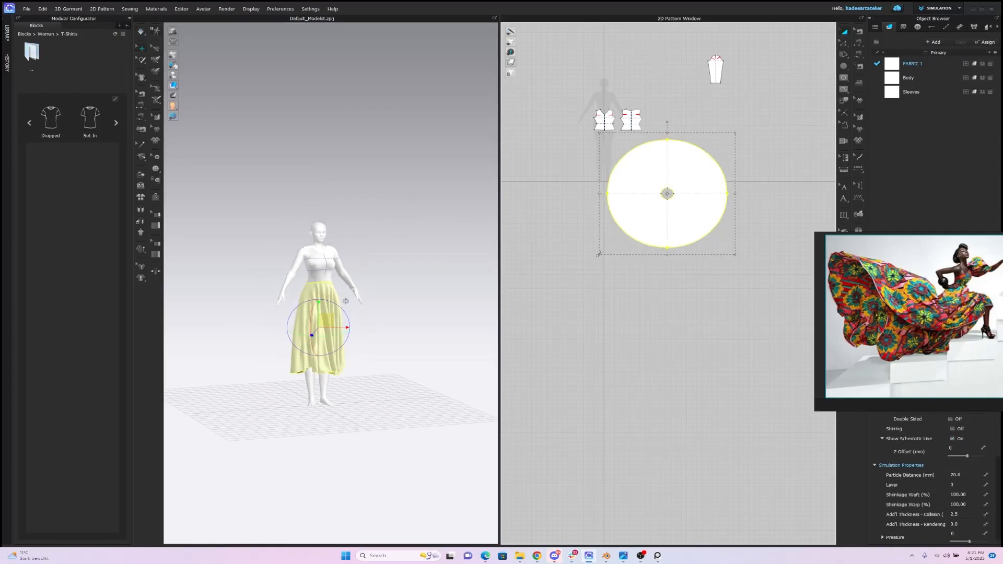
left_click_drag(599, 256, 591, 262)
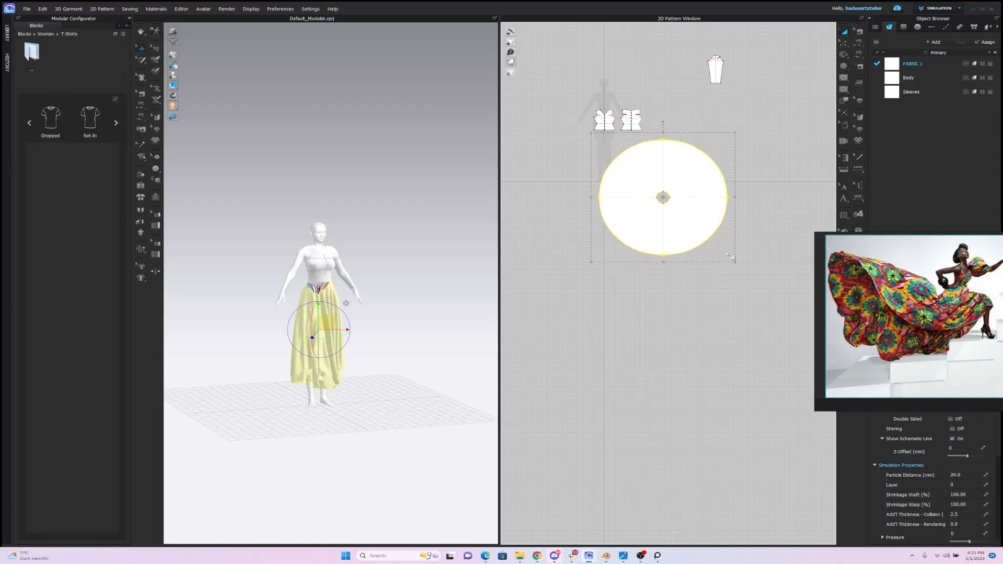
left_click_drag(740, 264, 744, 269)
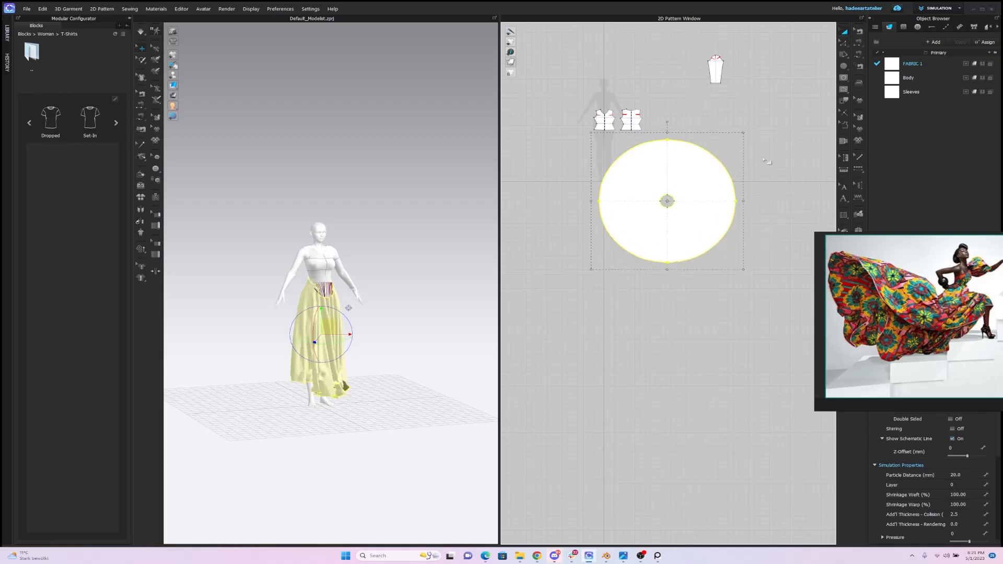
left_click_drag(742, 132, 749, 128)
left_click_drag(592, 128, 586, 123)
left_click_drag(586, 270, 580, 274)
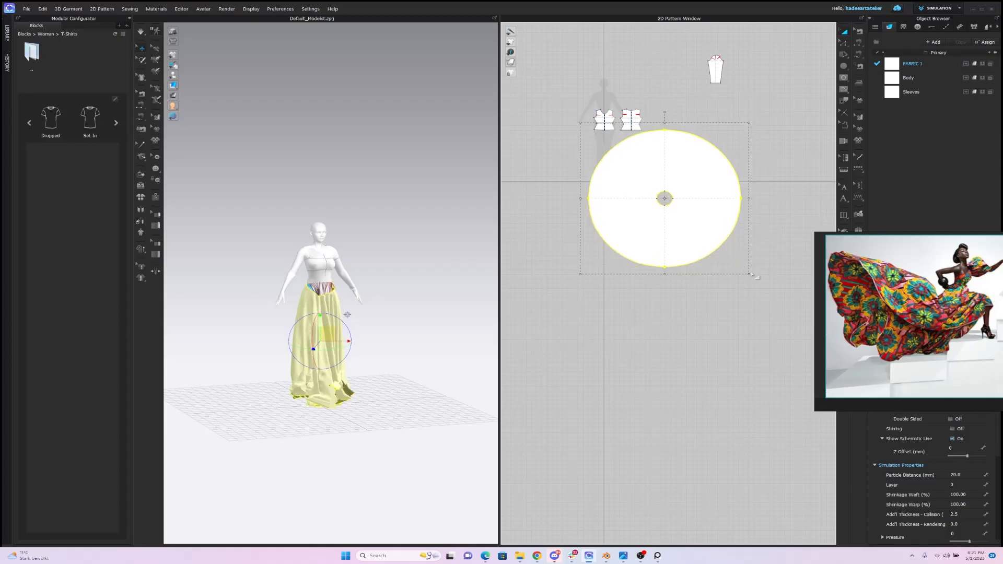
left_click_drag(751, 275, 723, 272)
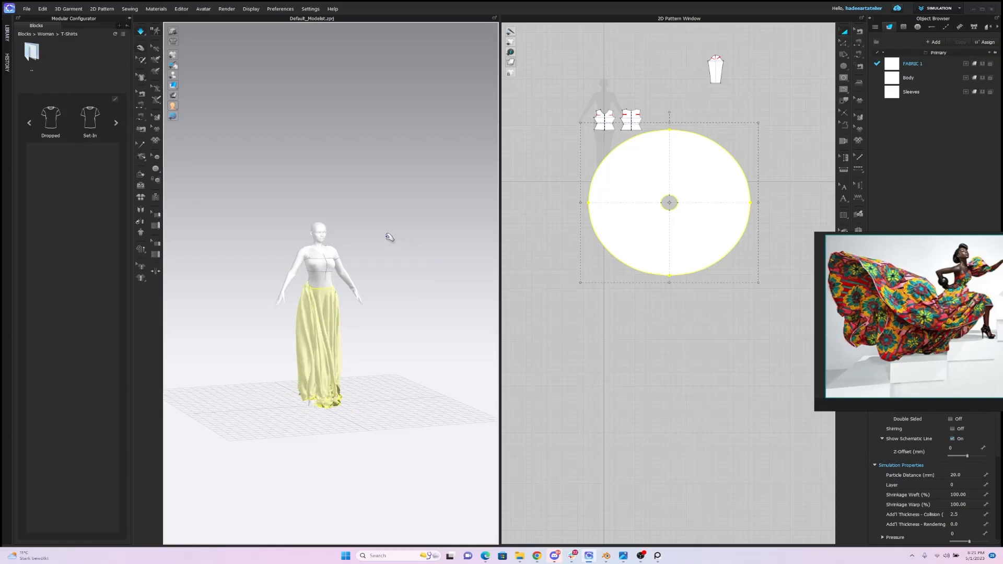
Step: Simulate the enlarged circular skirt, pull its hem outward behind and around the avatar to spread the fabric, and stop the simulation
right_click_drag(390, 238, 394, 228)
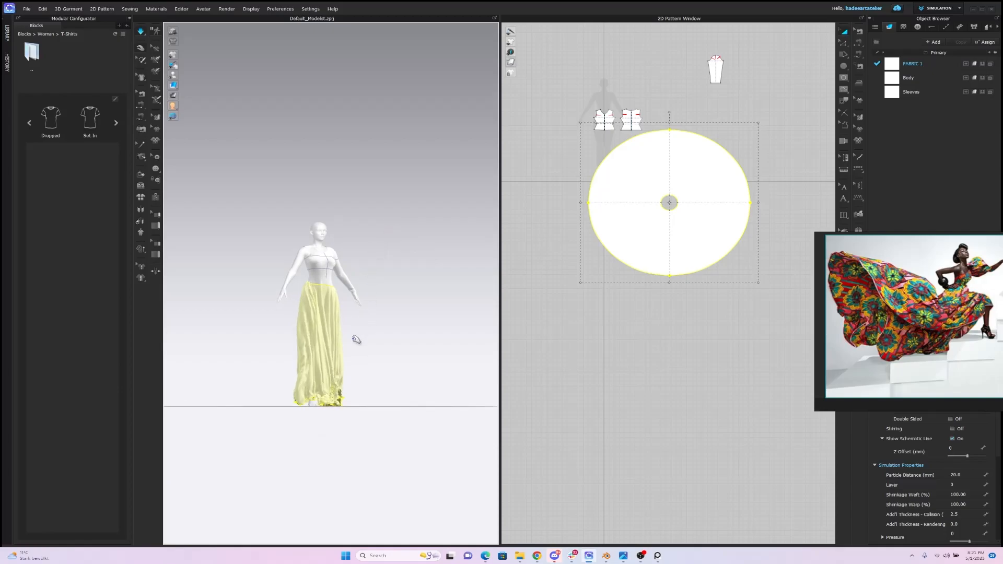
right_click_drag(344, 370, 505, 327)
right_click_drag(360, 340, 392, 356)
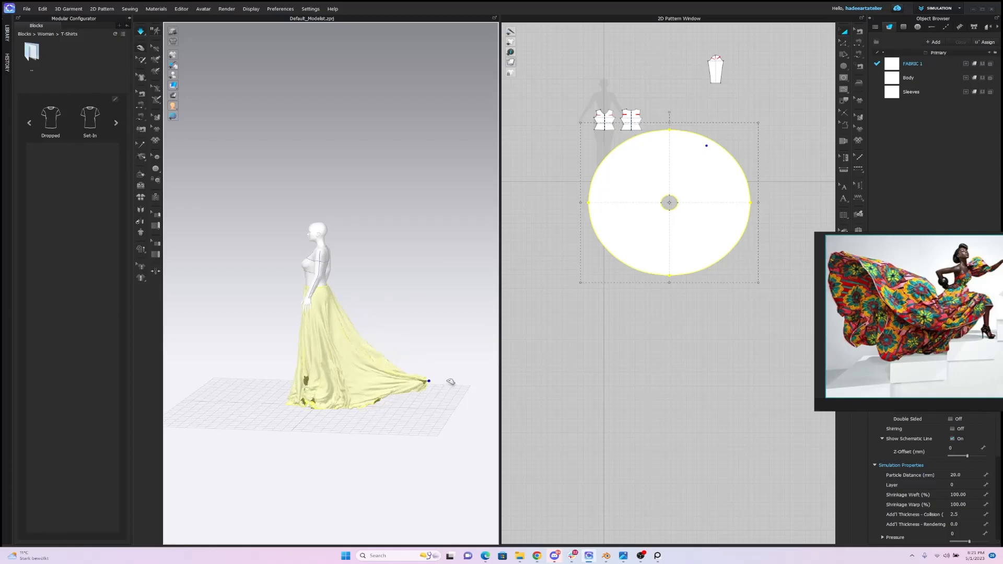
right_click_drag(425, 331, 448, 306)
scroll(444, 329, "down", 3)
right_click_drag(405, 343, 409, 363)
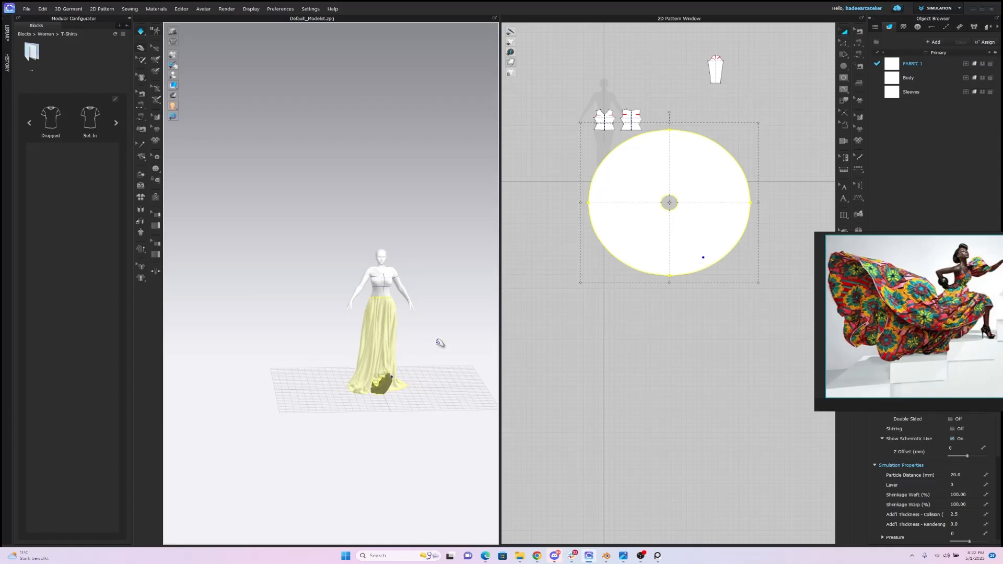
left_click(434, 346)
scroll(429, 337, "up", 2)
left_click(402, 337)
right_click(404, 337)
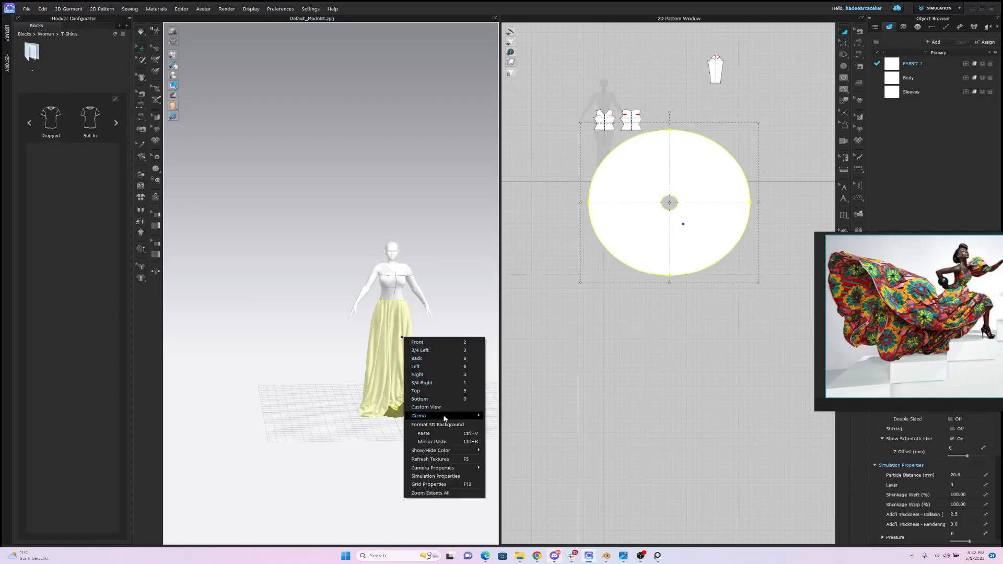
mouse_move(448, 450)
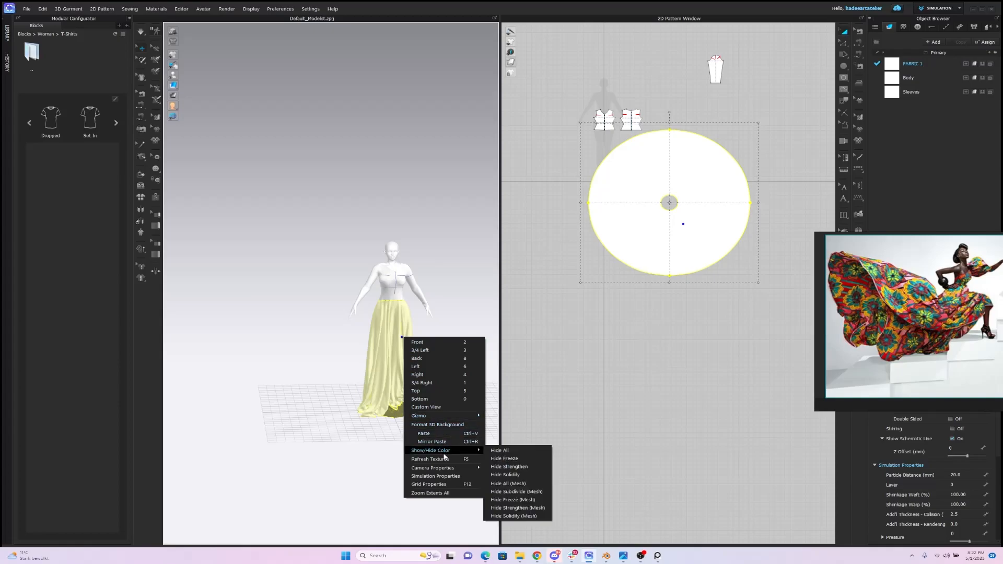
left_click(461, 289)
left_click(403, 329)
right_click(403, 329)
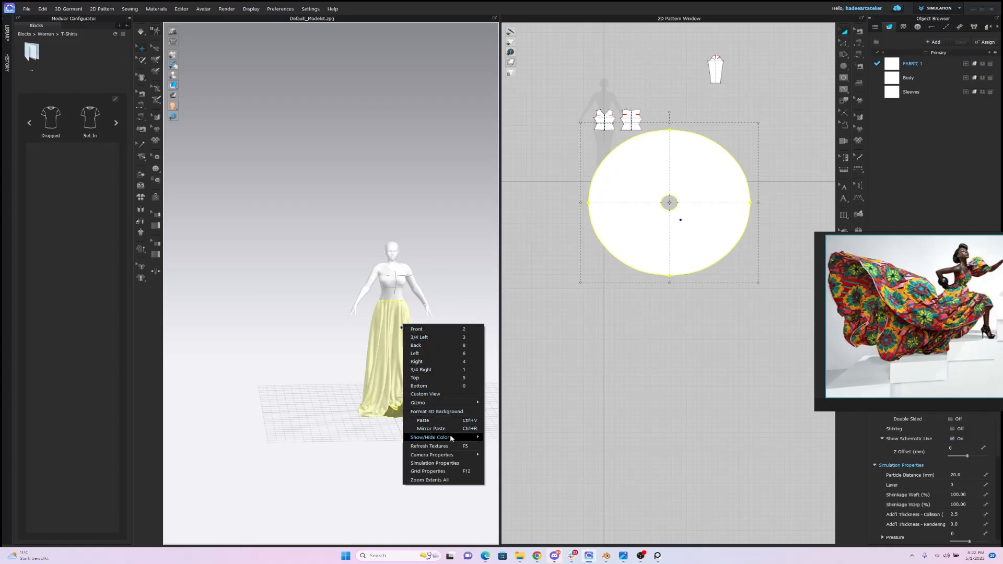
left_click(462, 303)
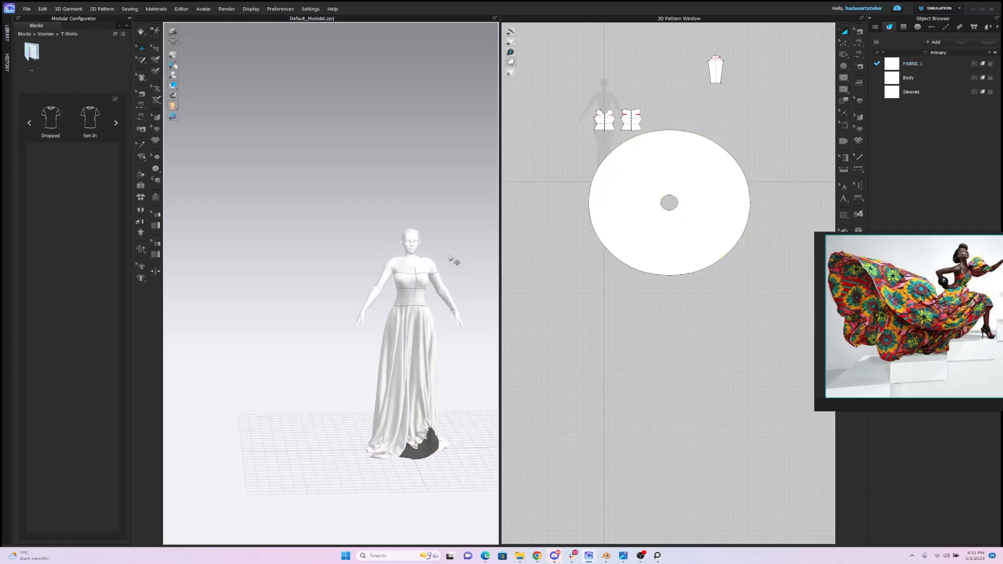
scroll(426, 209, "up", 3)
left_click(365, 230)
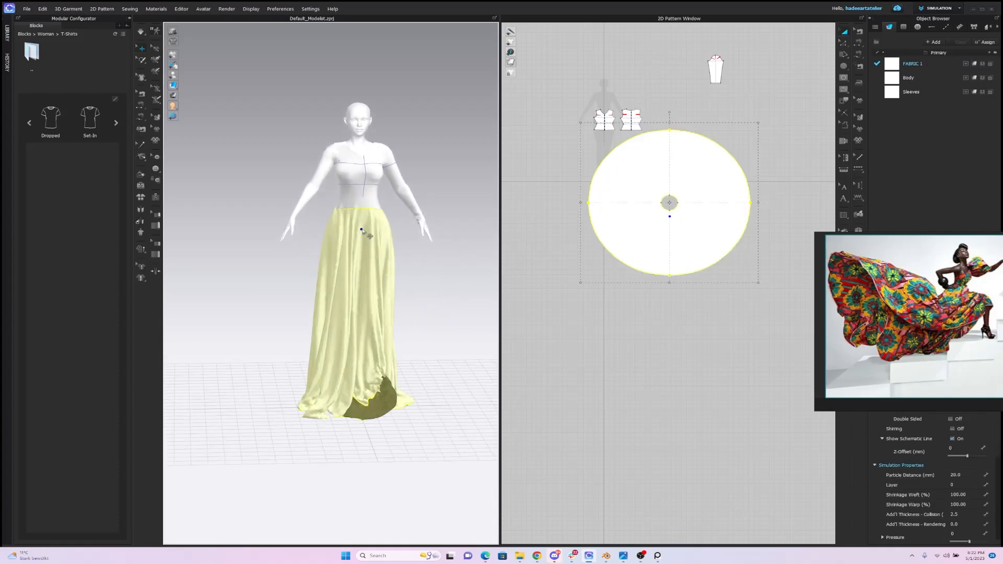
right_click(362, 229)
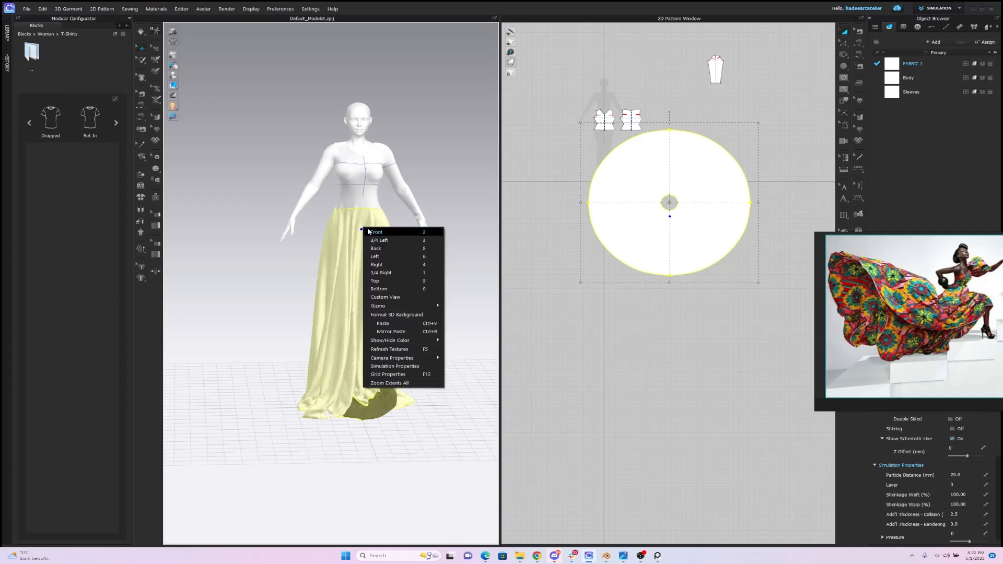
left_click(455, 217)
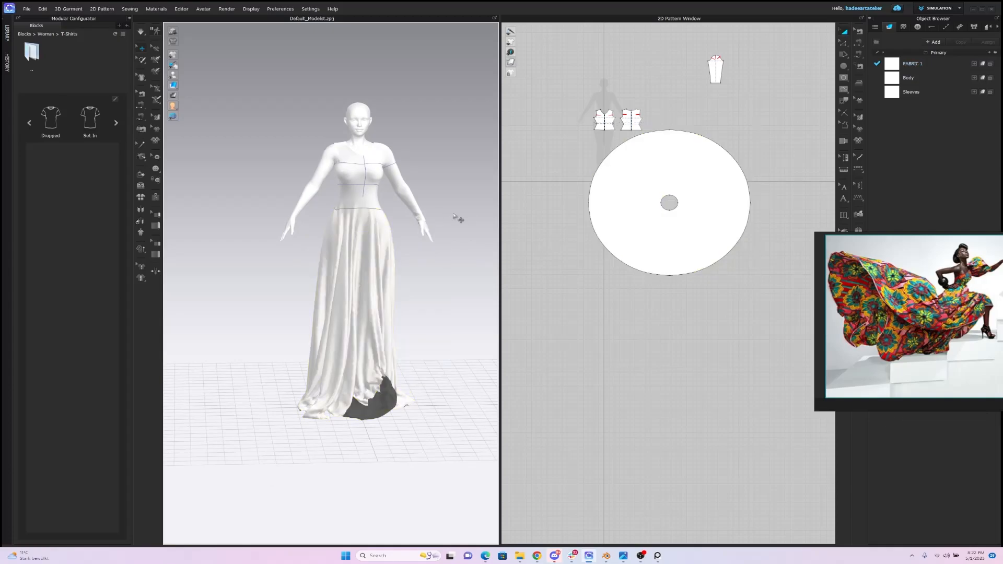
right_click(296, 252)
Step: Reset the 2D arrangement of the circular skirt piece to lay it flat in the 3D scene
left_click(376, 225)
left_click(376, 224)
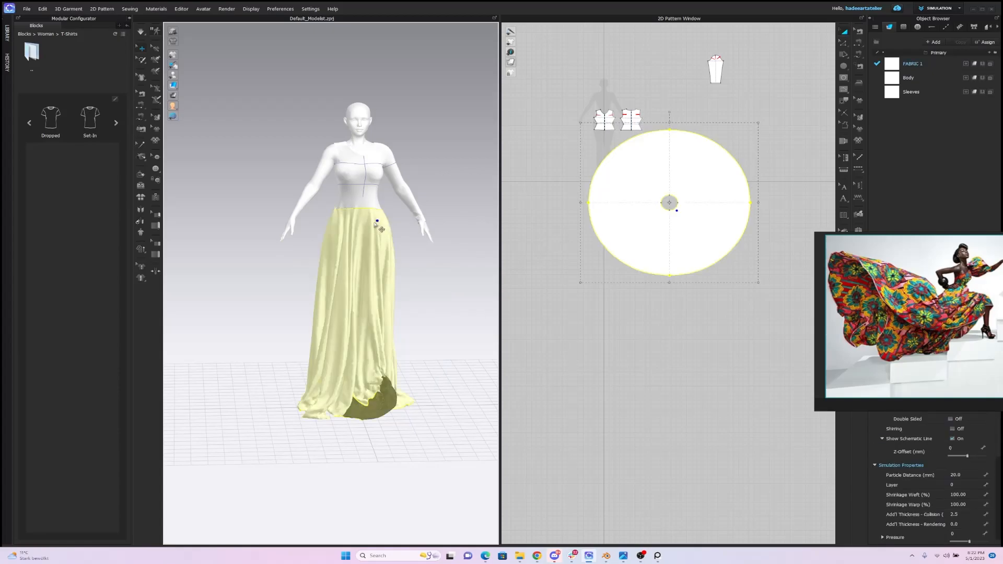
right_click(375, 224)
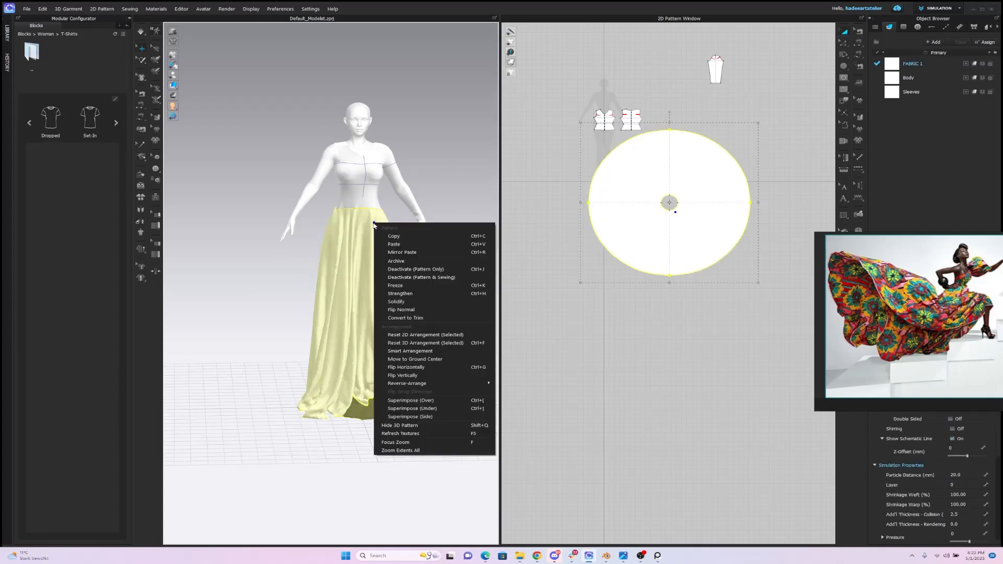
left_click(447, 337)
scroll(429, 301, "down", 3)
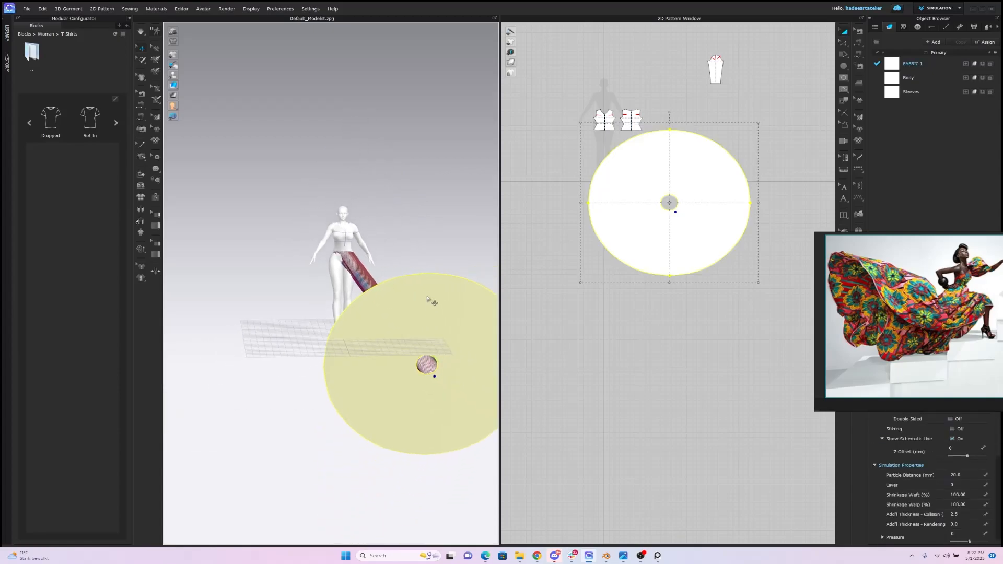
Step: Rotate the flat skirt piece to horizontal and move it so its centre opening surrounds the avatar's waist
scroll(421, 243, "up", 2)
left_click(403, 274)
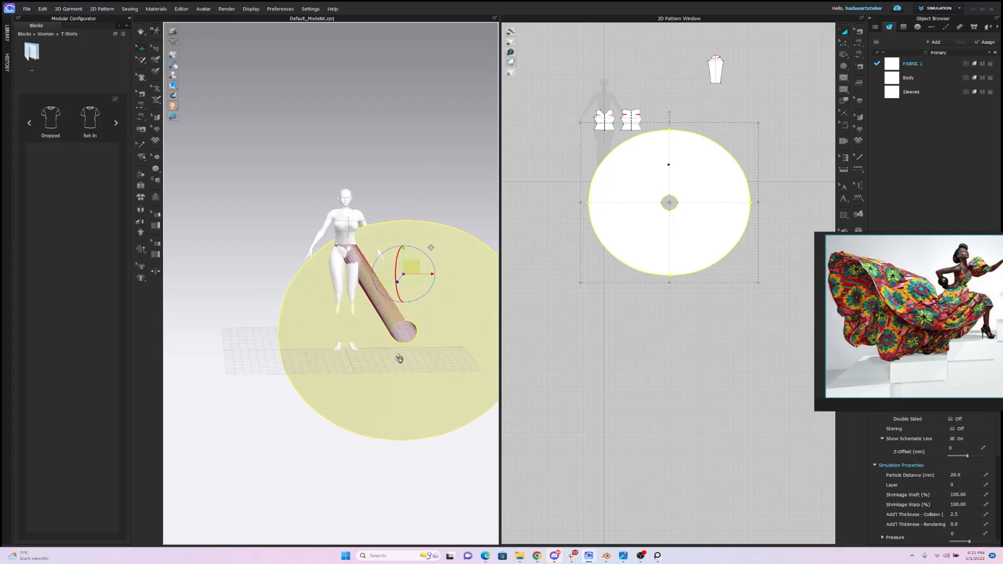
right_click_drag(421, 186, 350, 192)
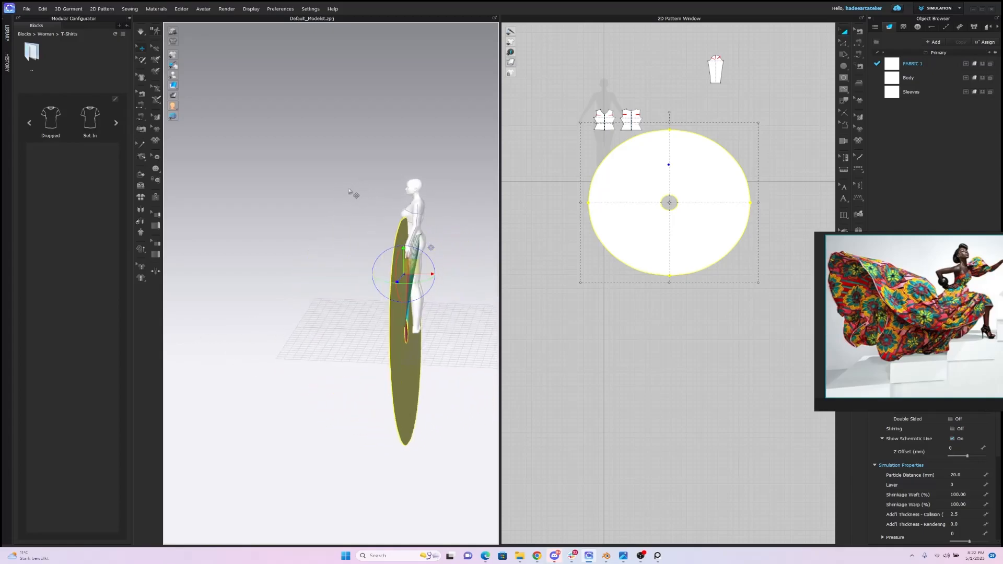
right_click_drag(431, 248, 460, 206)
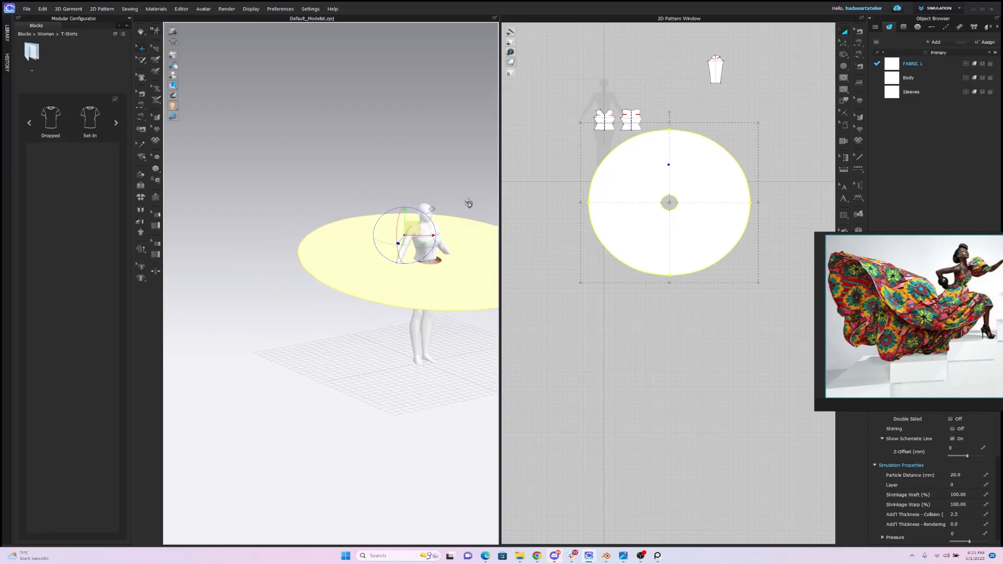
left_click_drag(405, 236, 402, 236)
right_click_drag(401, 235, 429, 211)
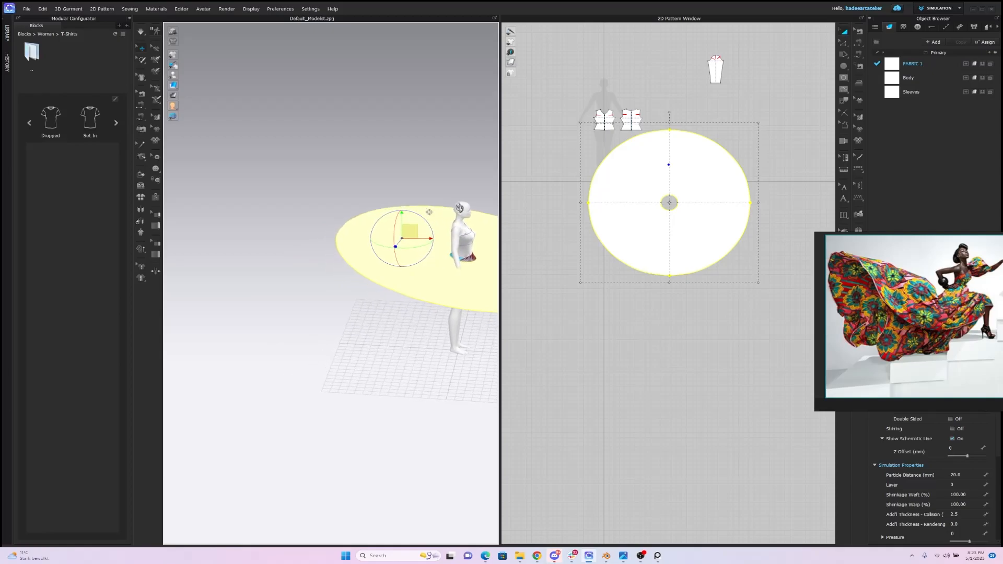
left_click_drag(426, 227, 418, 252)
left_click(439, 179)
Step: Simulate the repositioned skirt, pull its fabric downward so it drapes around the legs, and stop the simulation
right_click_drag(448, 183, 413, 201)
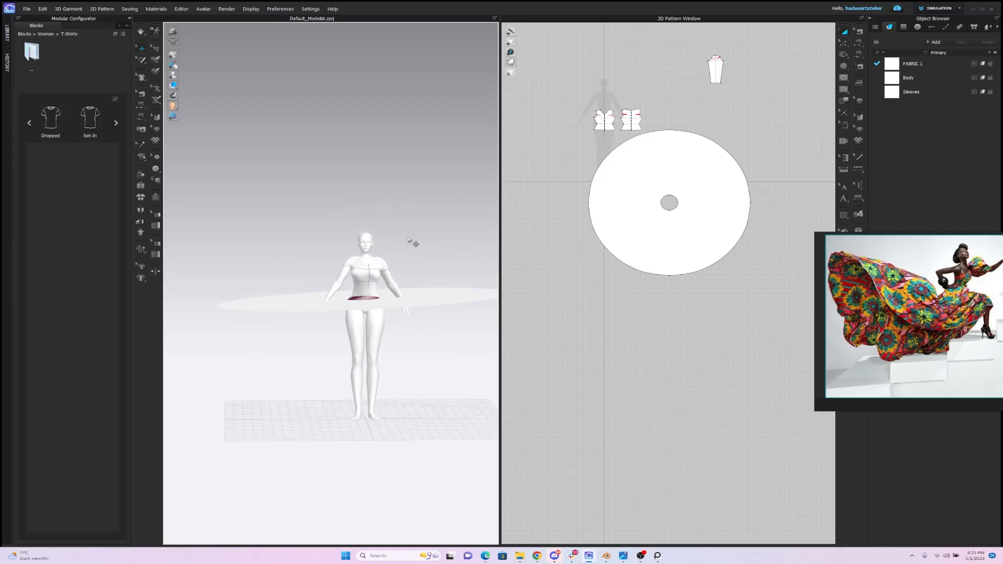
left_click_drag(411, 296, 414, 351)
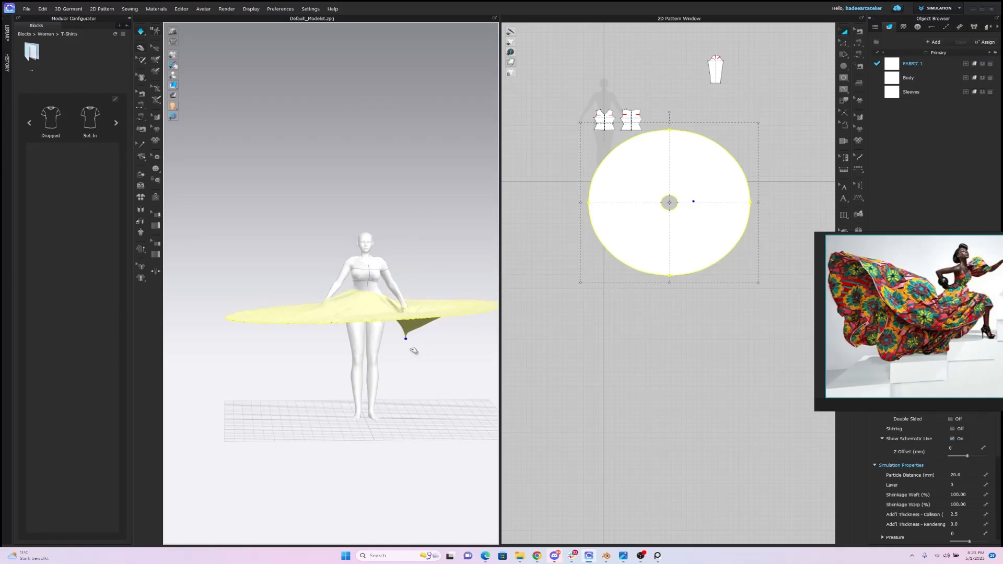
left_click(426, 318)
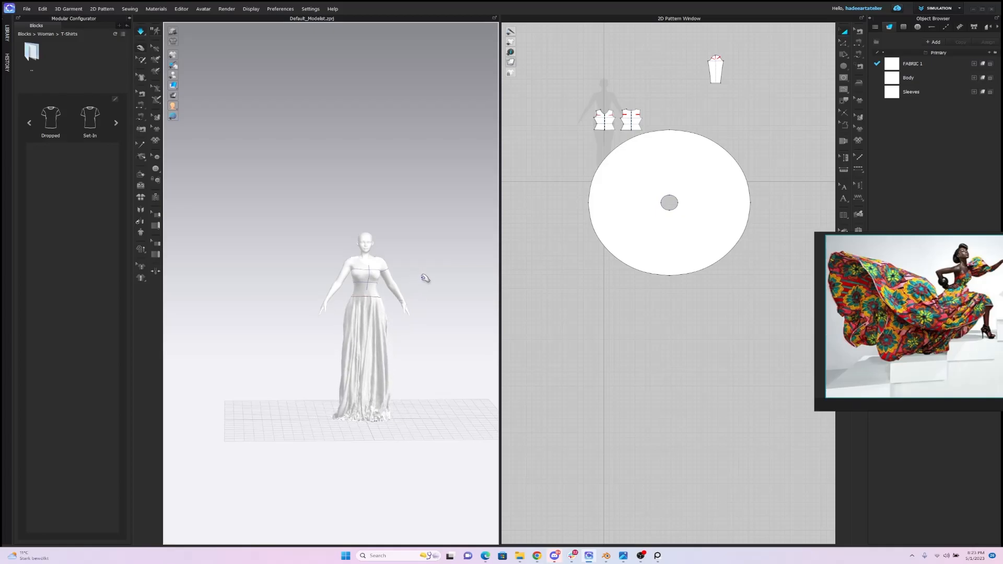
key("space")
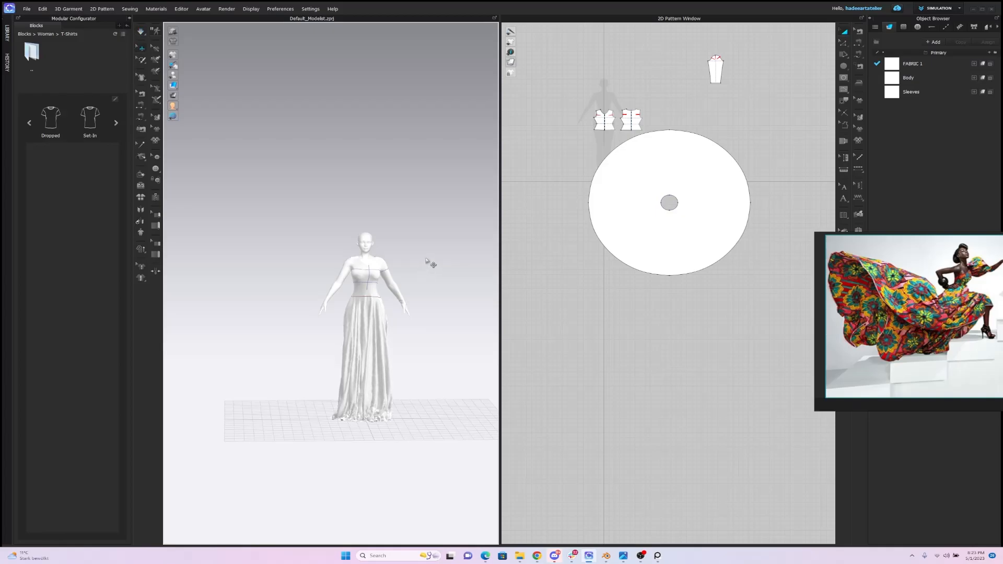
Step: Assign the Body fabric to the circular skirt piece and simulate its drape
scroll(431, 264, "up", 5)
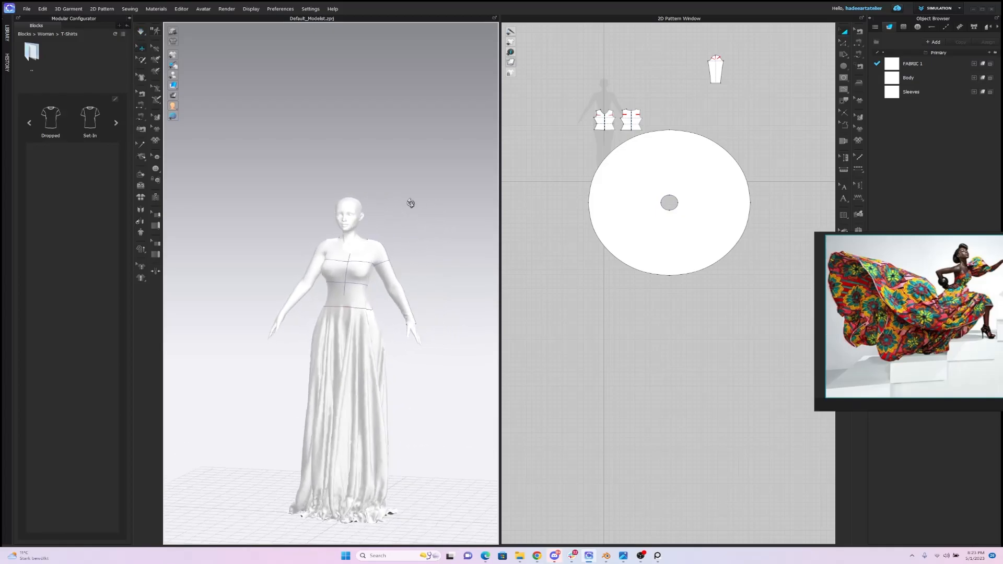
right_click_drag(411, 203, 385, 202)
left_click(687, 197)
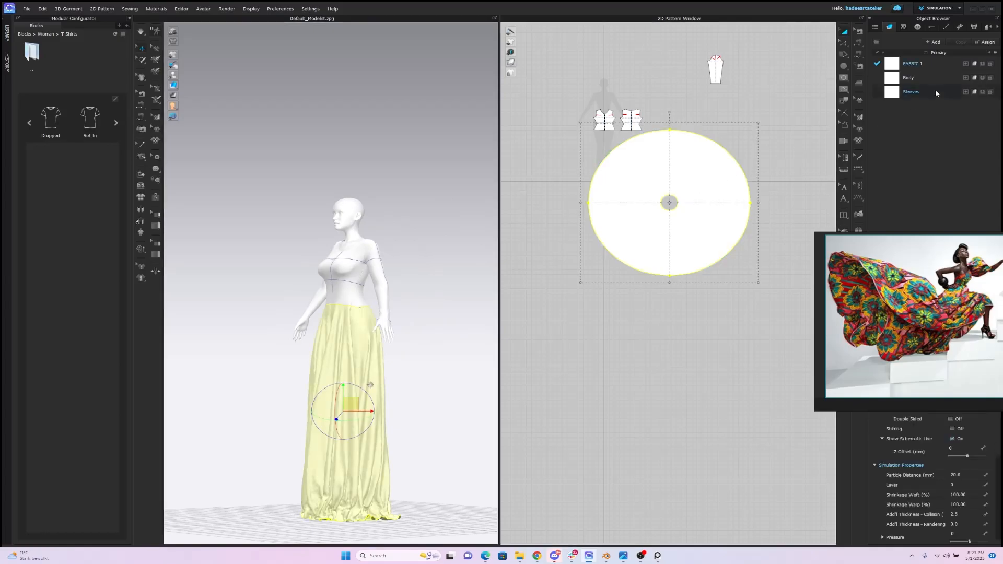
left_click(983, 79)
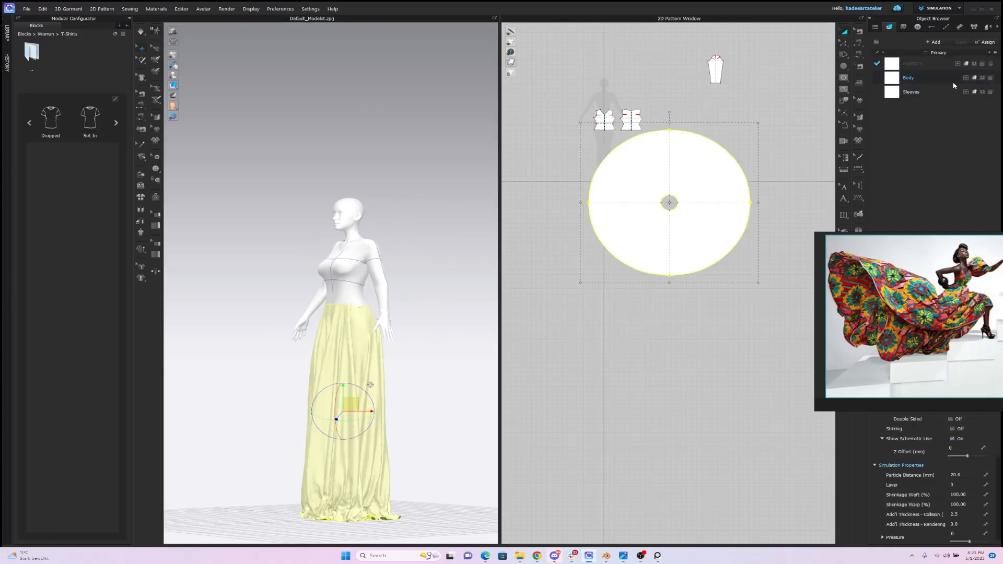
key("q")
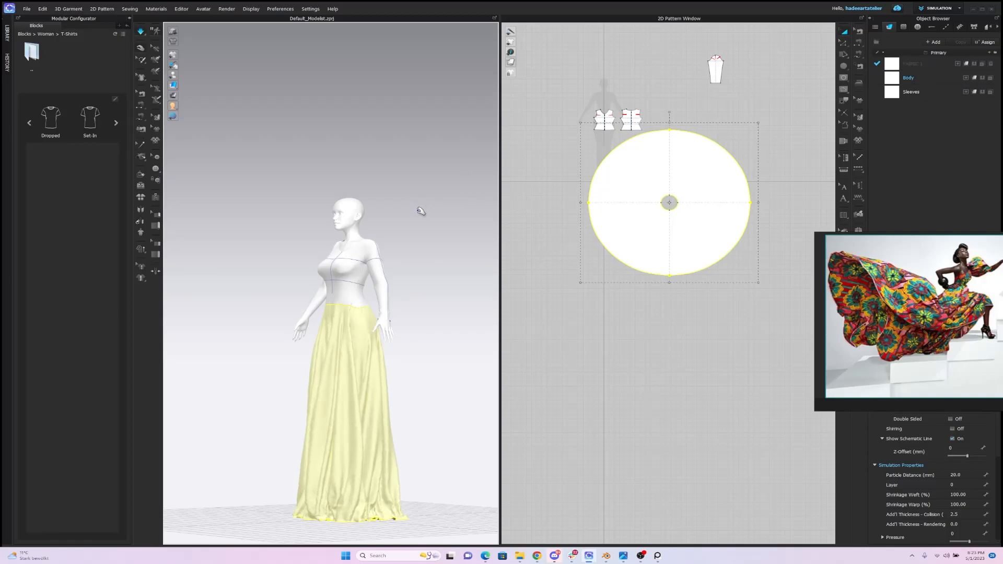
left_click(417, 215)
right_click_drag(416, 217, 425, 190)
scroll(469, 224, "up", 3)
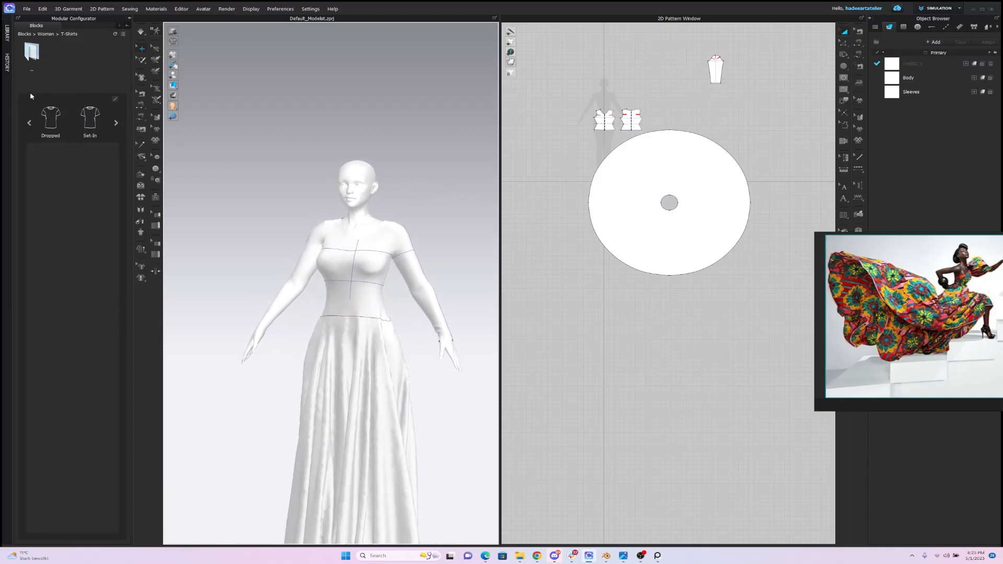
Step: Open the library and add the Cotton_Heavy_Canvas fabric to the project
left_click(7, 42)
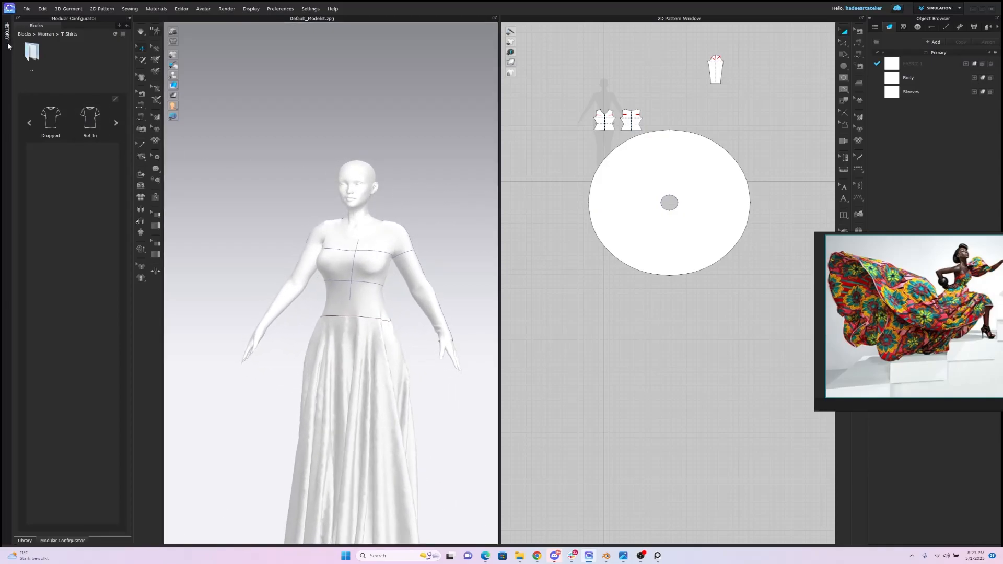
left_click(7, 39)
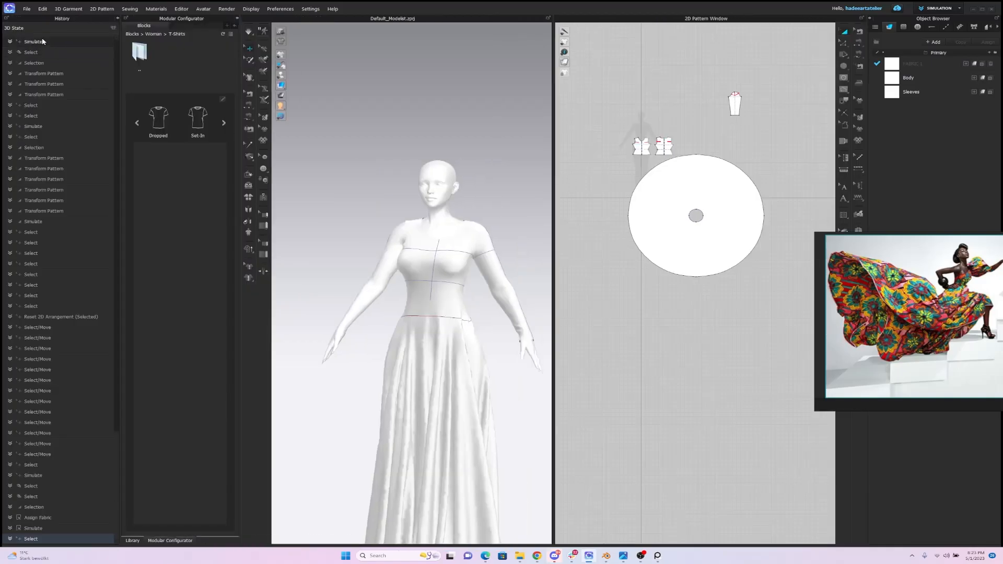
left_click(116, 21)
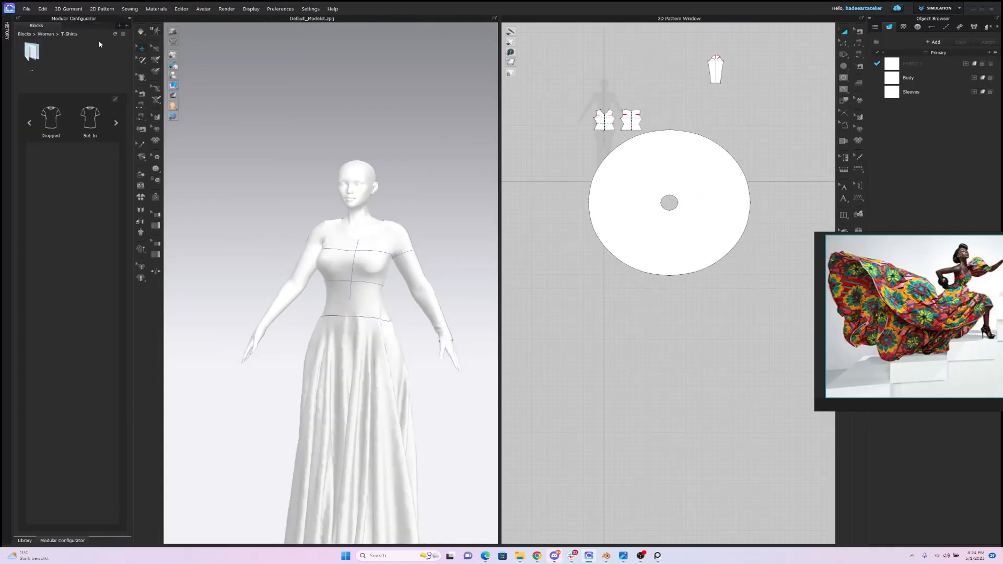
left_click(130, 21)
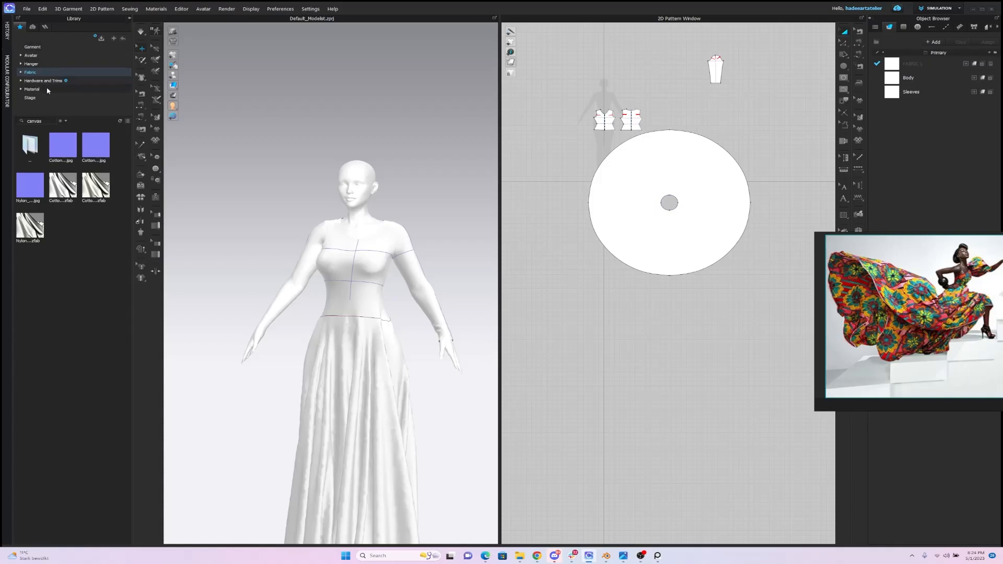
double_click(96, 195)
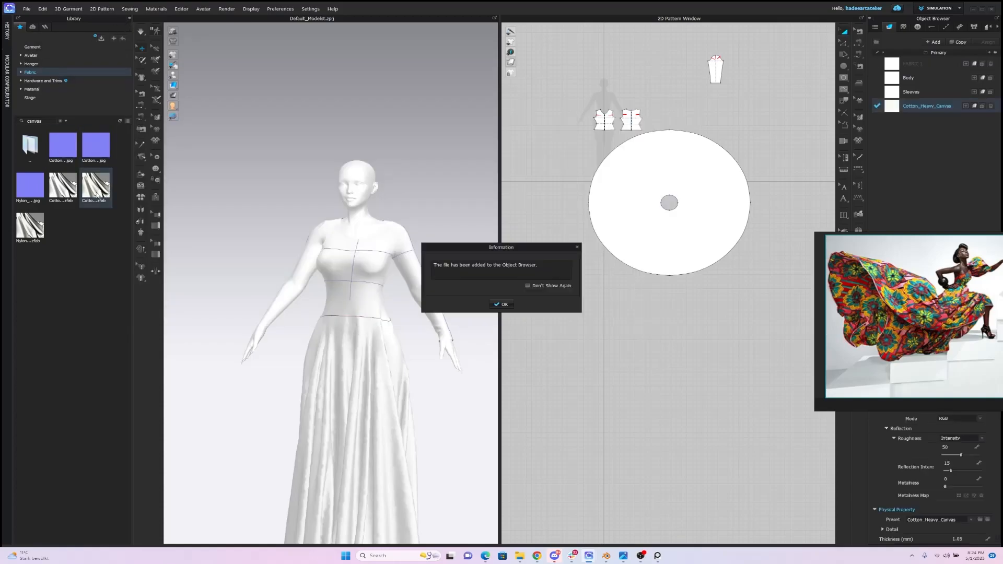
left_click(502, 305)
Step: Assign the Cotton_Heavy_Canvas fabric to the circular skirt and all the other pattern pieces
left_click(620, 171)
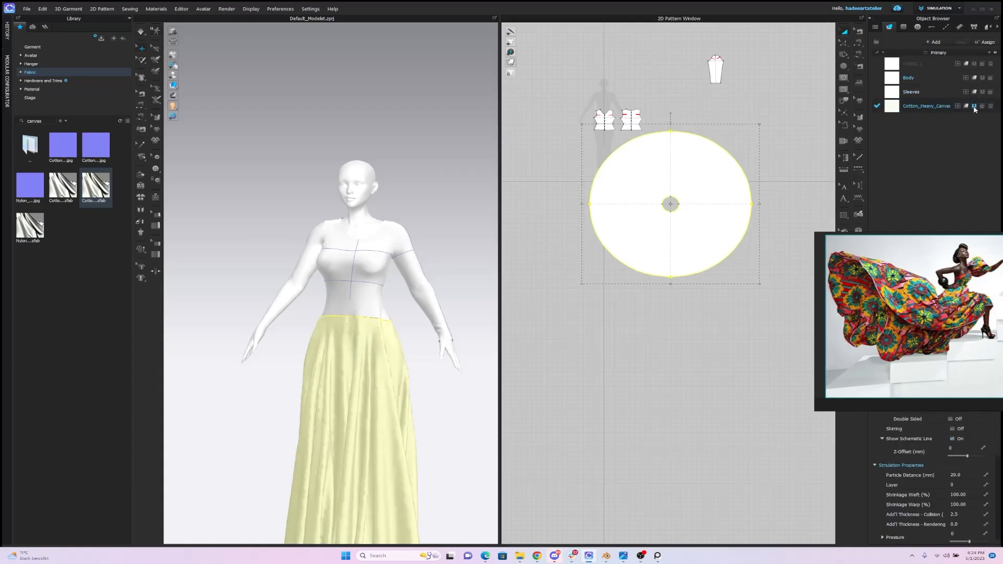
left_click(975, 106)
left_click(742, 103)
scroll(742, 103, "down", 1)
key("ctrl+a")
left_click(981, 107)
left_click(701, 91)
Step: Simulate the whole garment in the heavy canvas fabric and inspect its drape from several angles
key("space")
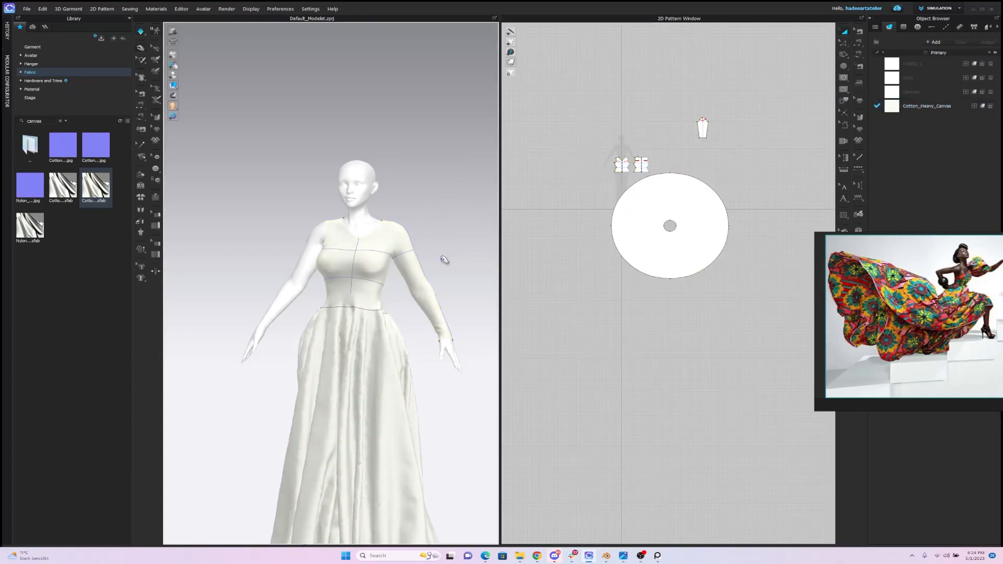
scroll(439, 275, "down", 3)
right_click_drag(427, 268, 459, 276)
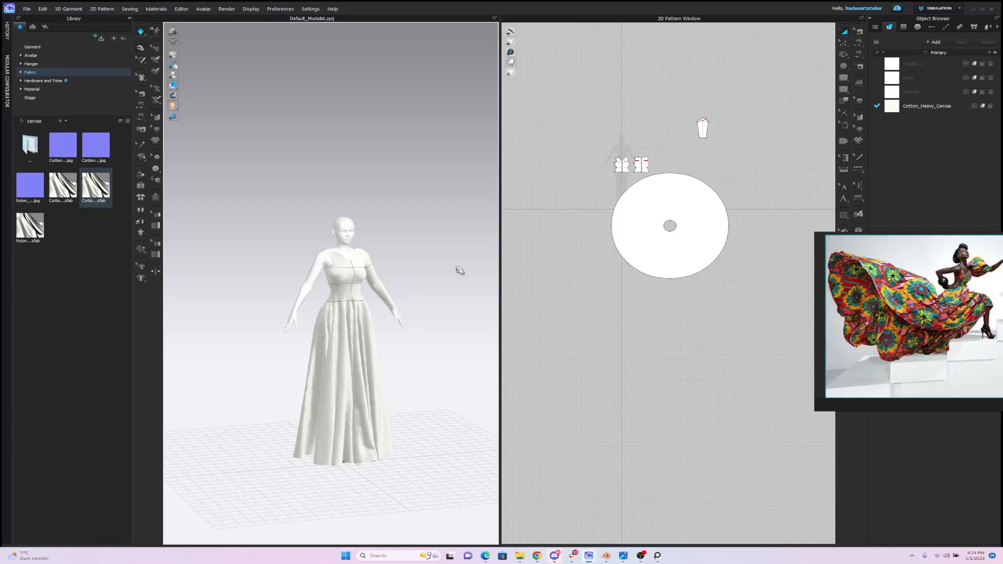
right_click_drag(417, 261, 465, 259)
scroll(403, 240, "up", 3)
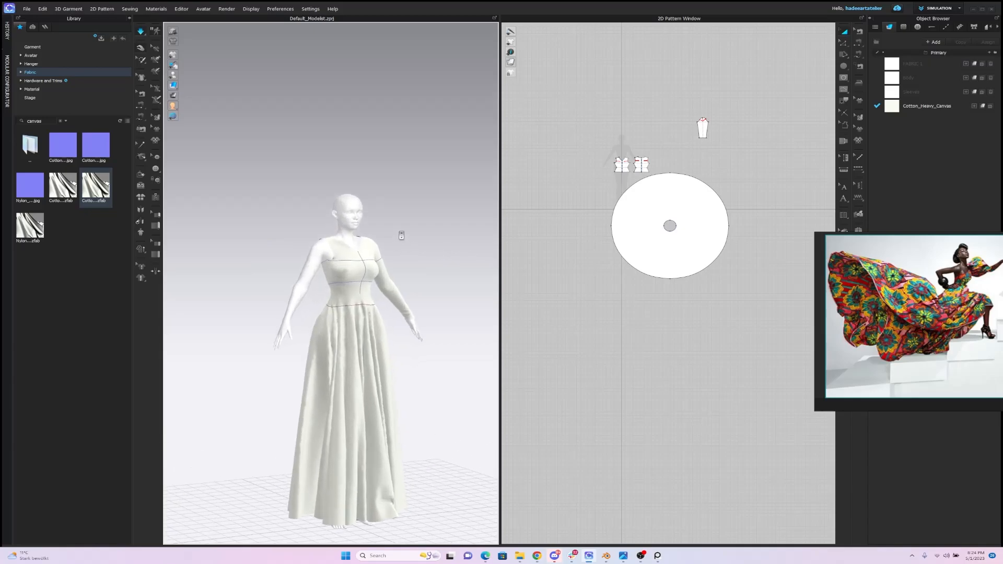
Step: Examine the canvas gown's drape from the back, the side and the front
right_click_drag(432, 195, 284, 195)
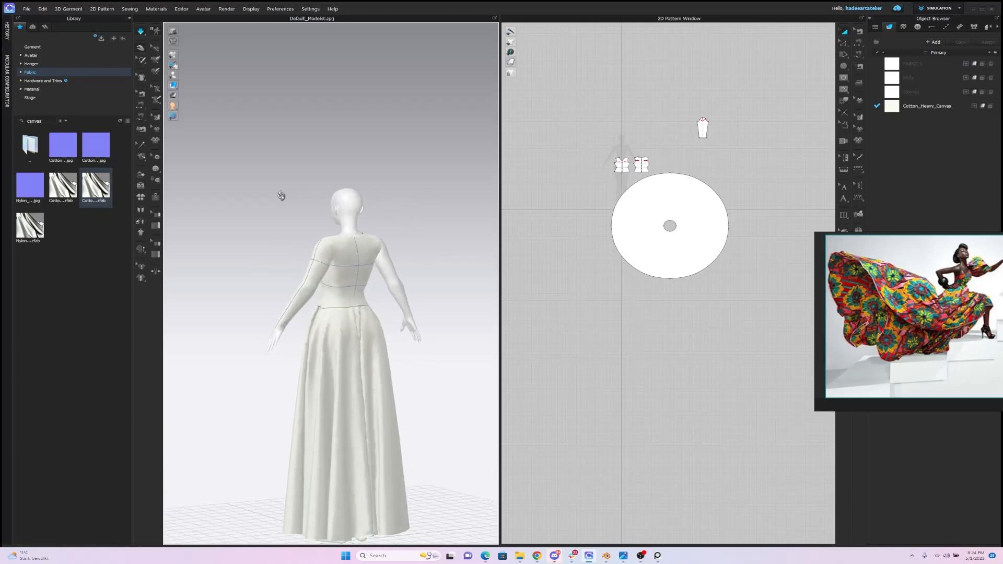
right_click_drag(399, 206, 448, 209)
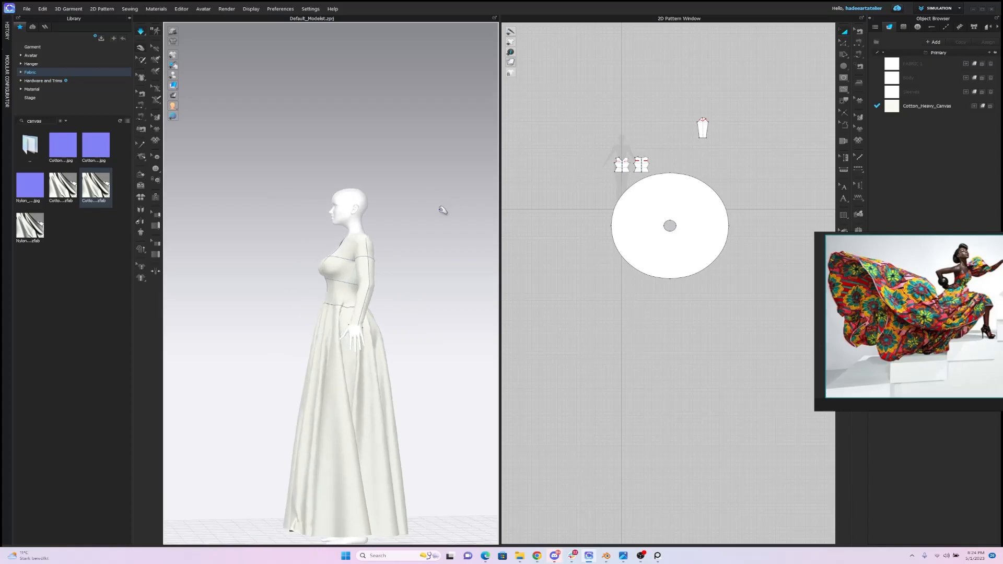
scroll(464, 233, "down", 5)
key("0")
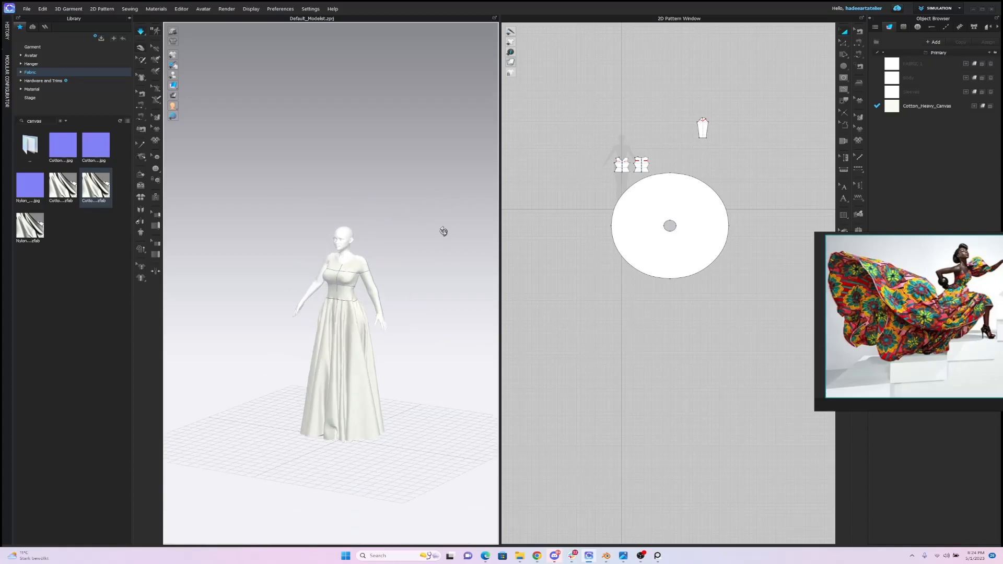
right_click_drag(419, 217, 399, 185)
scroll(402, 207, "up", 3)
scroll(418, 195, "up", 3)
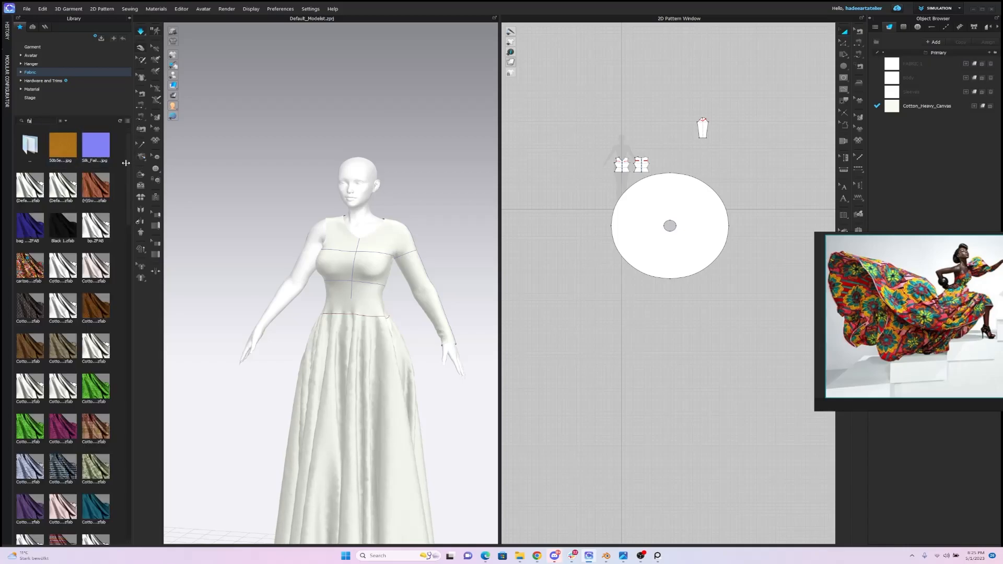
Step: Find the Fa fabric among the library search results and add it to the project
scroll(129, 173, "down", 1)
left_click_drag(128, 174, 131, 263)
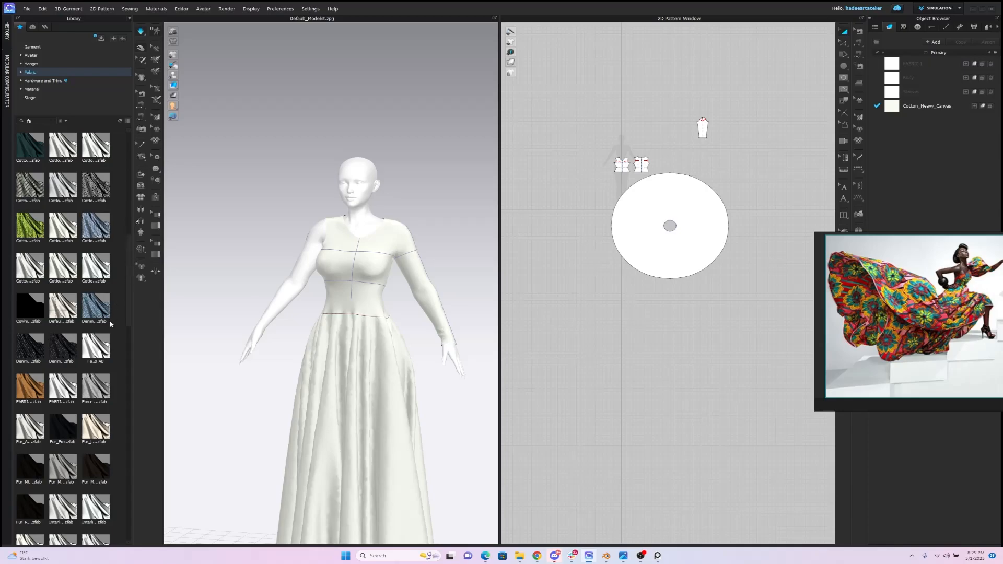
double_click(98, 351)
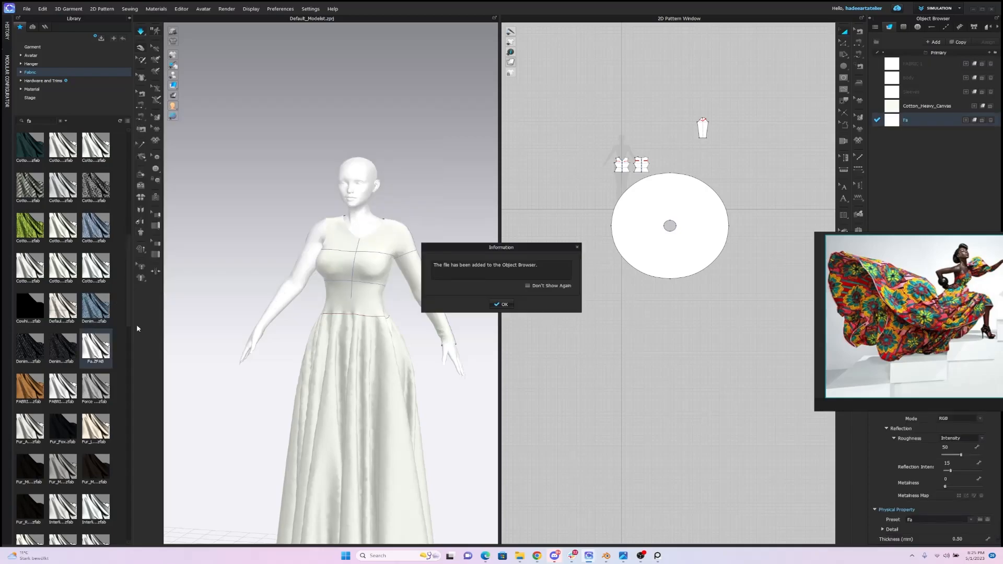
left_click(502, 304)
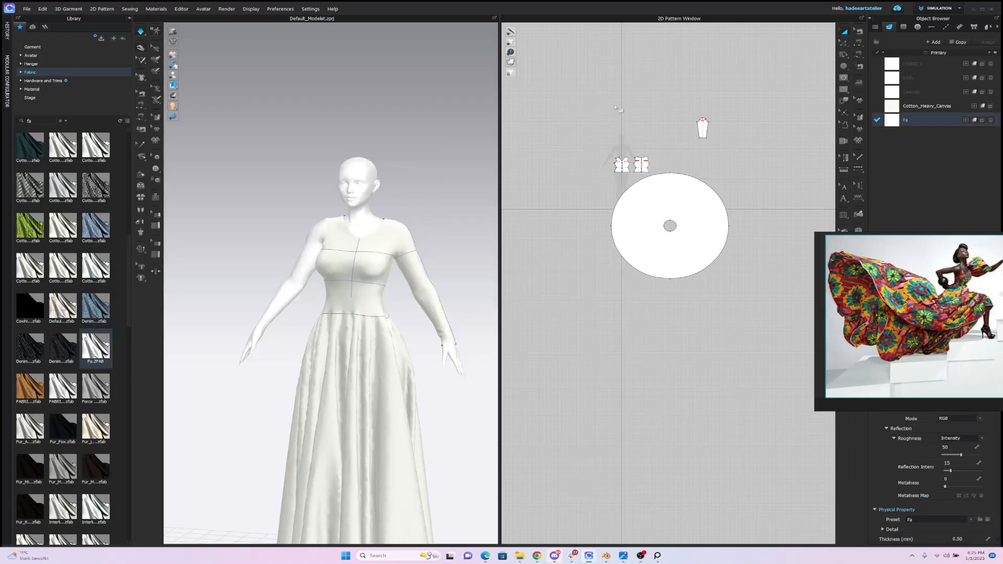
Step: Assign the Fa fabric to all the pattern pieces and simulate the gown to check its drape
left_click_drag(615, 105, 743, 275)
left_click(974, 124)
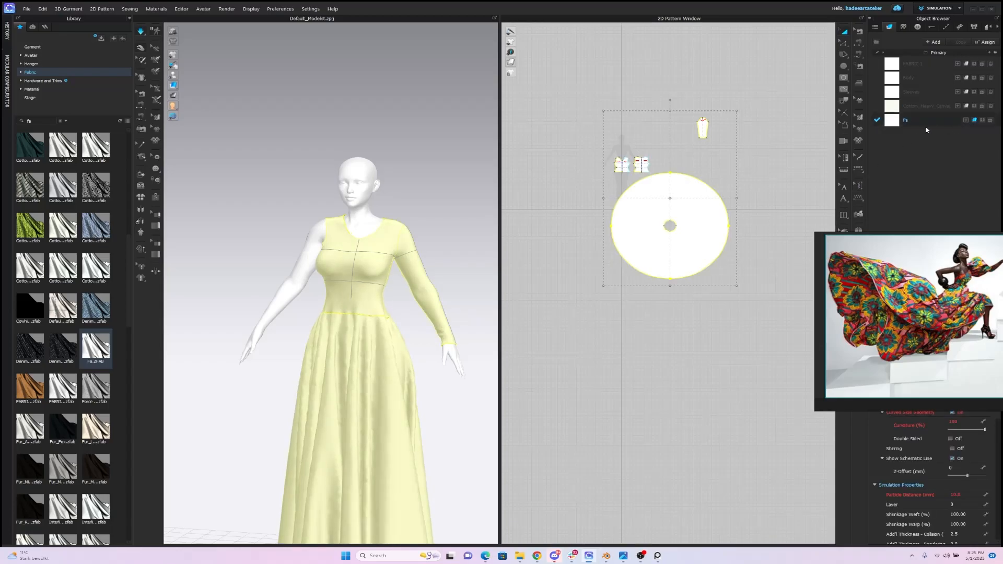
left_click(416, 173)
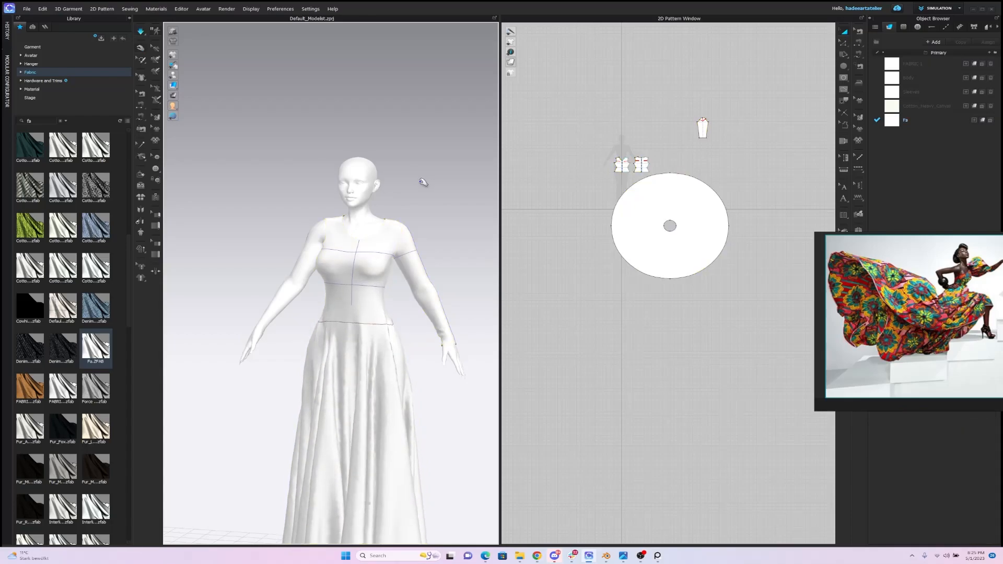
scroll(426, 214, "down", 5)
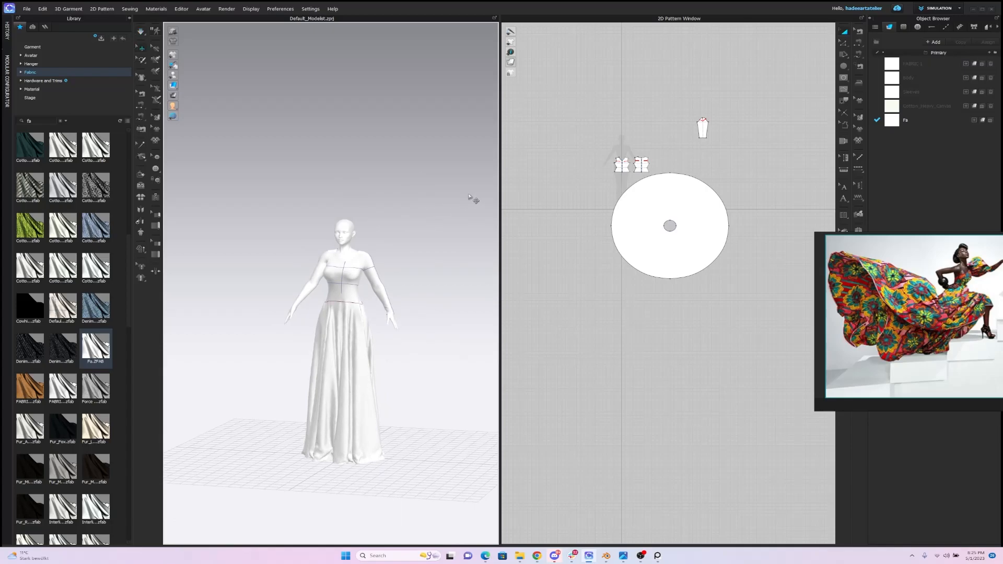
Step: Assign the Cotton_Heavy_Canvas fabric back to all the pattern pieces and simulate the garment again
left_click_drag(581, 94, 755, 295)
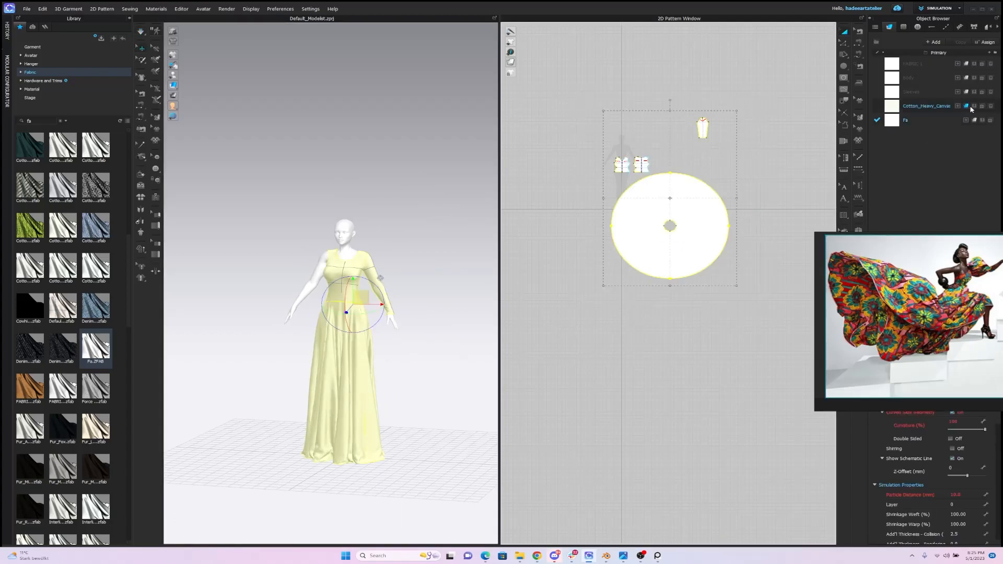
left_click(975, 108)
key("space")
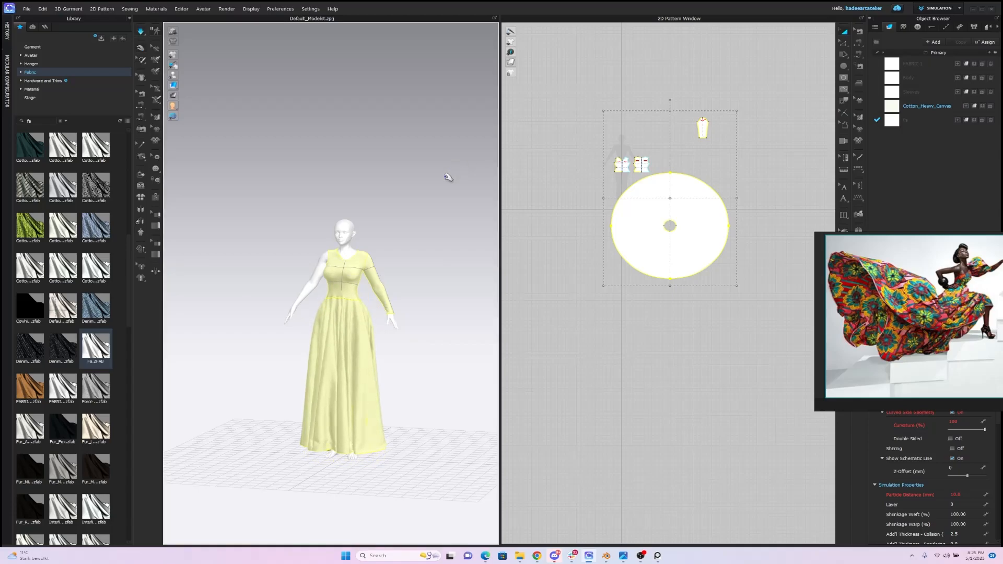
key("space")
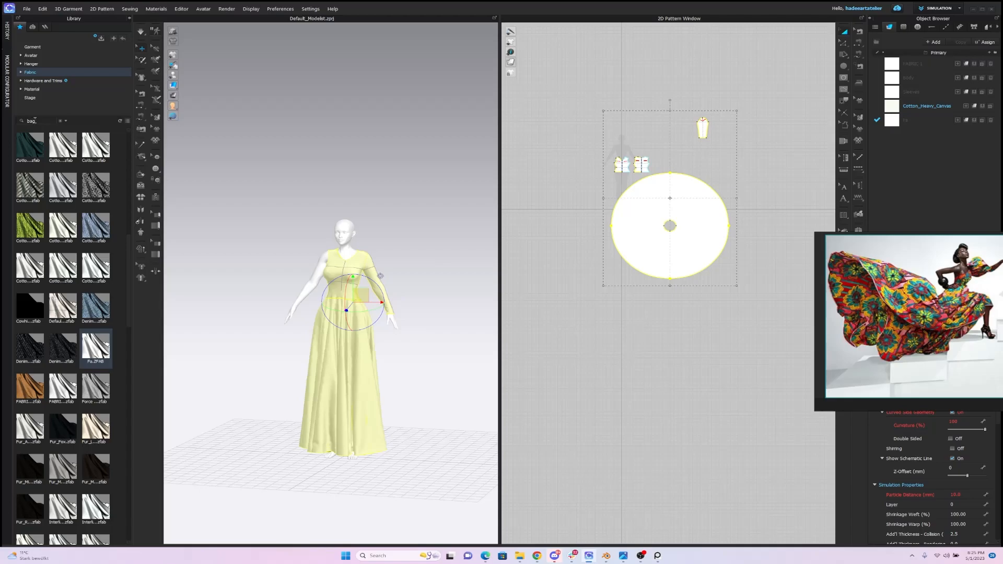
Step: Search the fabric library for "bag" and add the bag preset fabric to the project
key("Return")
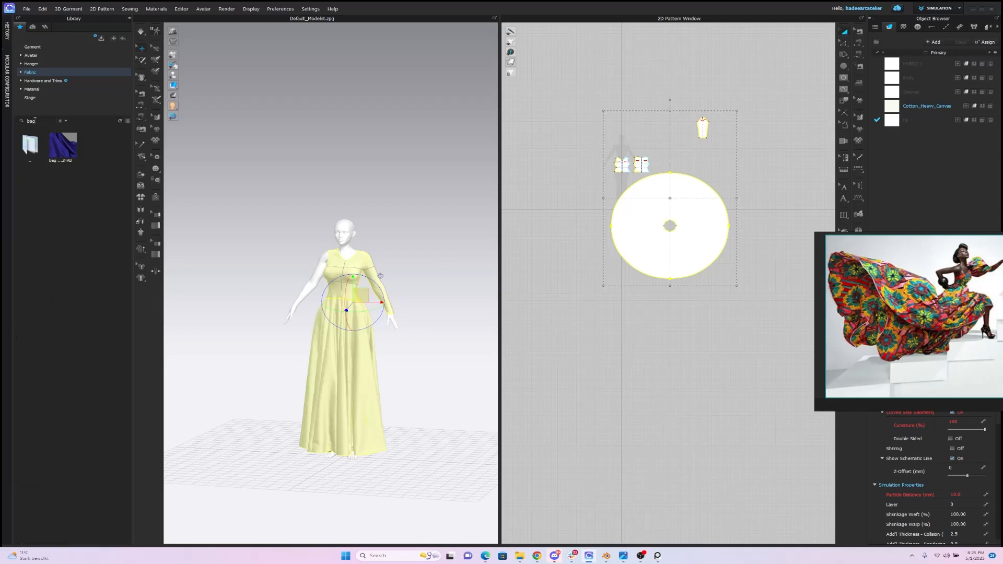
double_click(71, 152)
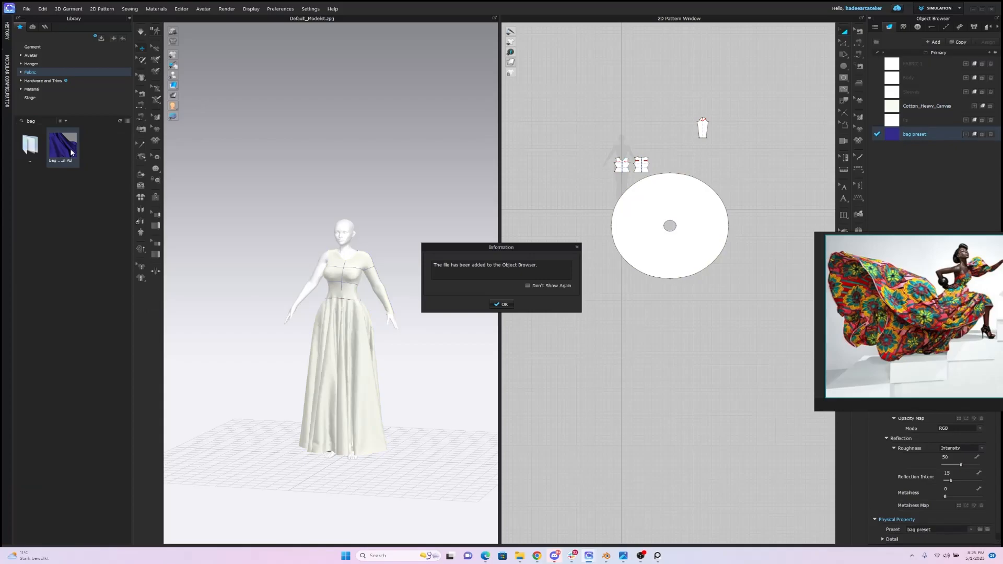
left_click(501, 304)
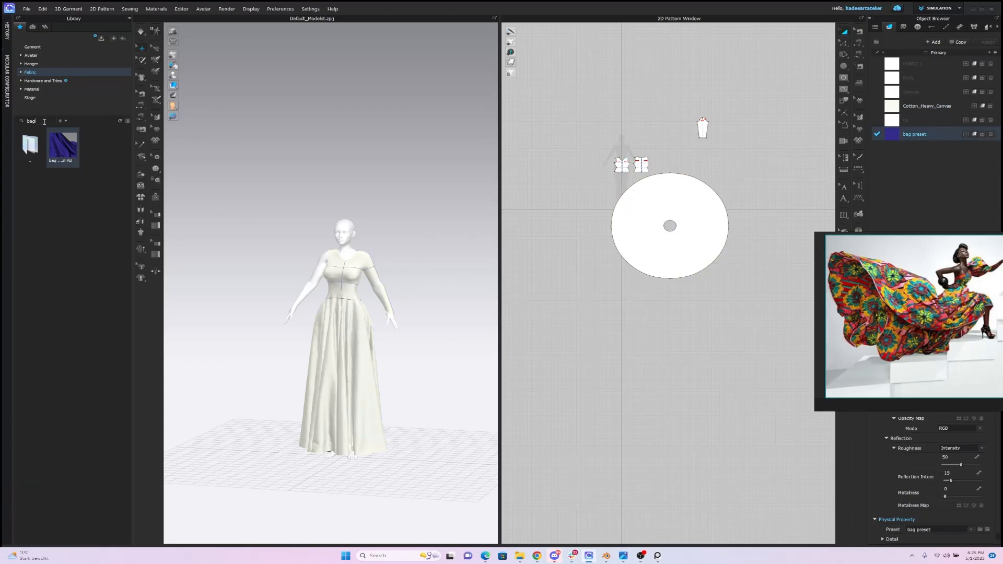
key("BackSpace")
Step: Assign the bag preset fabric to all the pattern pieces and simulate the gown
left_click_drag(573, 105, 660, 211)
left_click_drag(791, 293, 792, 295)
left_click(972, 135)
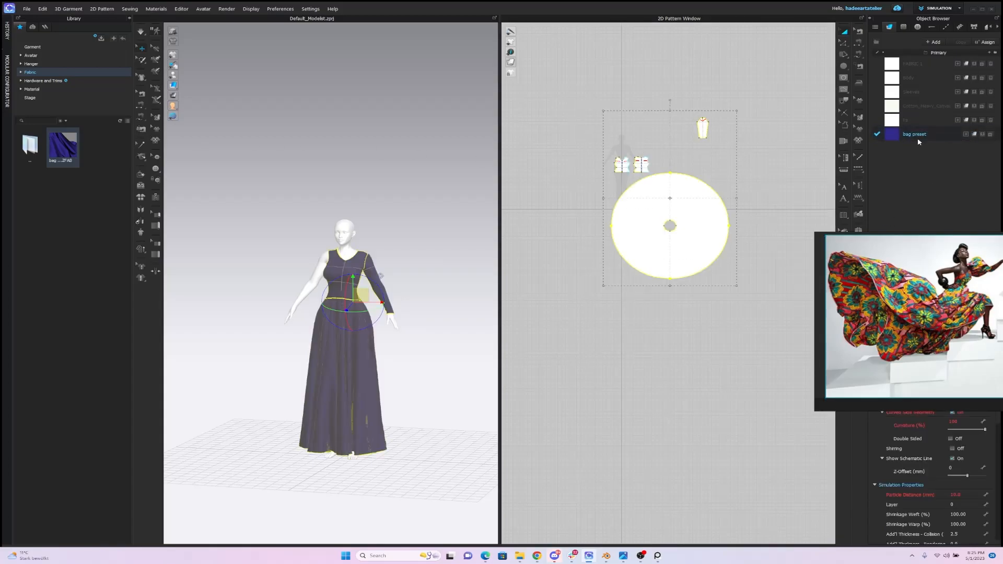
left_click(443, 199)
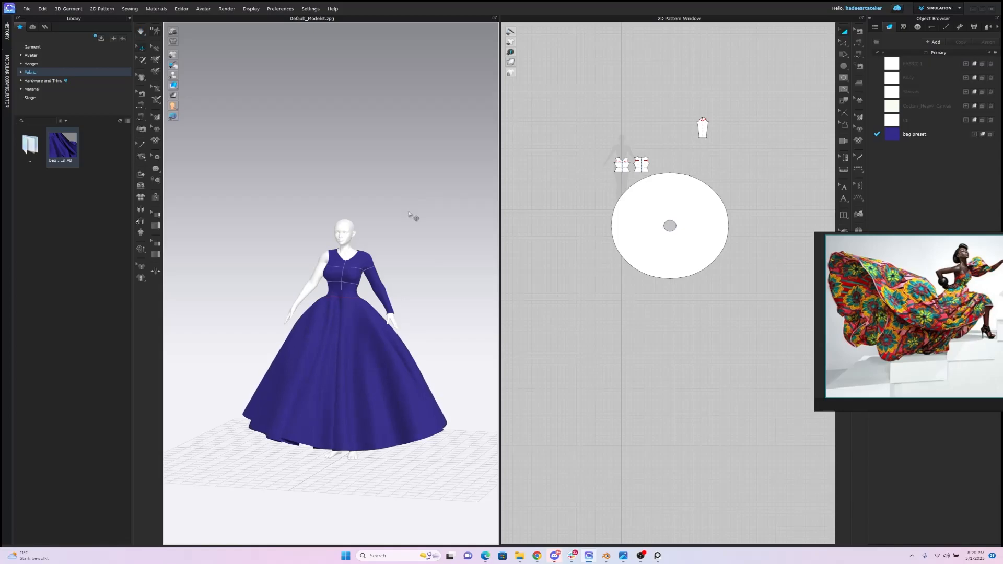
Step: Examine the back of the bodice, the waist seam and the skirt's volume in the bag preset fabric up close
scroll(410, 207, "up", 4)
right_click_drag(394, 197, 563, 193)
scroll(392, 167, "up", 5)
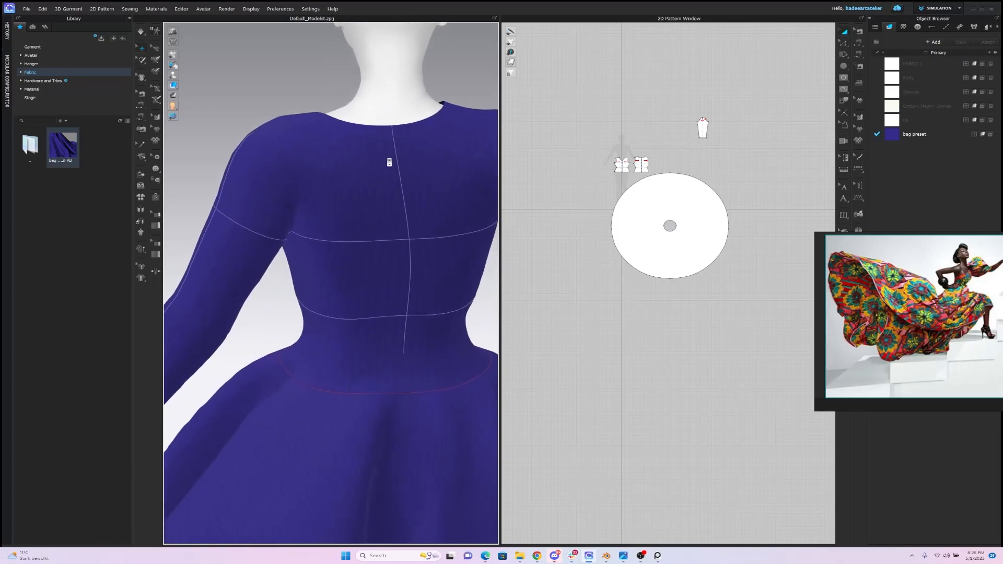
scroll(392, 162, "down", 4)
scroll(405, 151, "up", 6)
scroll(402, 167, "down", 3)
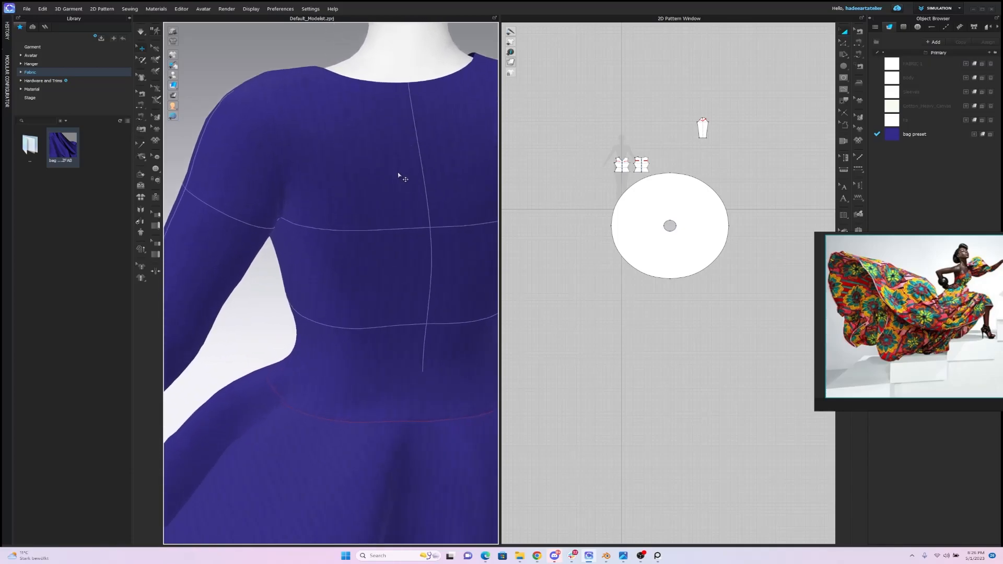
right_click_drag(450, 164, 397, 188)
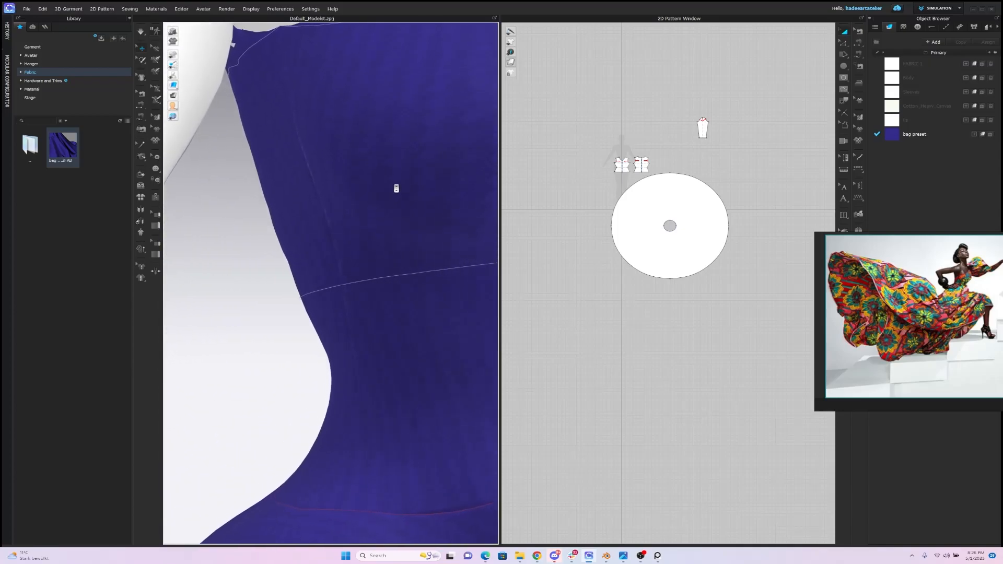
scroll(426, 238, "down", 8)
right_click_drag(443, 278, 437, 258)
Step: Move the circular skirt piece below the other patterns, enlarge it slightly, and simulate its fuller drape
left_click_drag(695, 206, 637, 293)
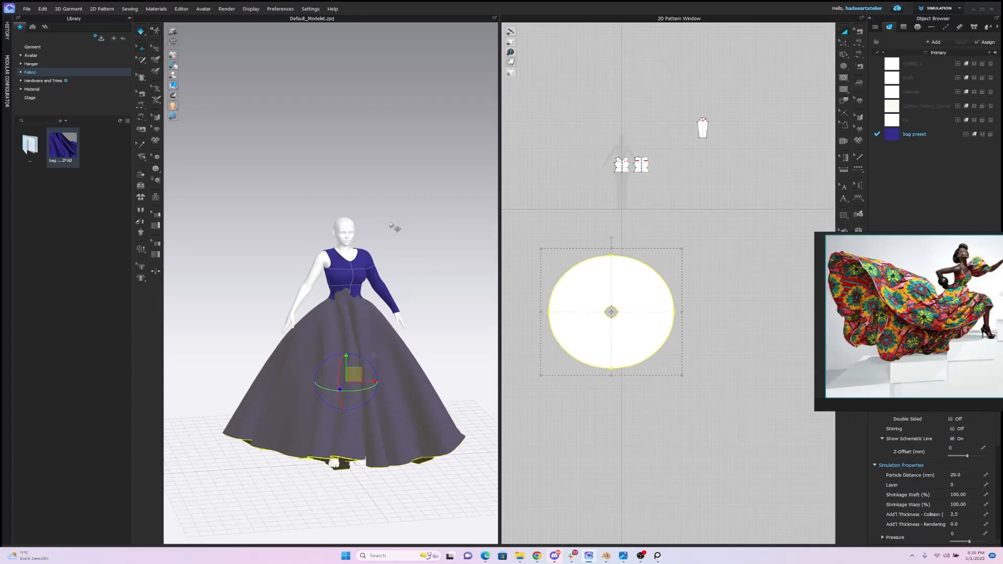
key("space")
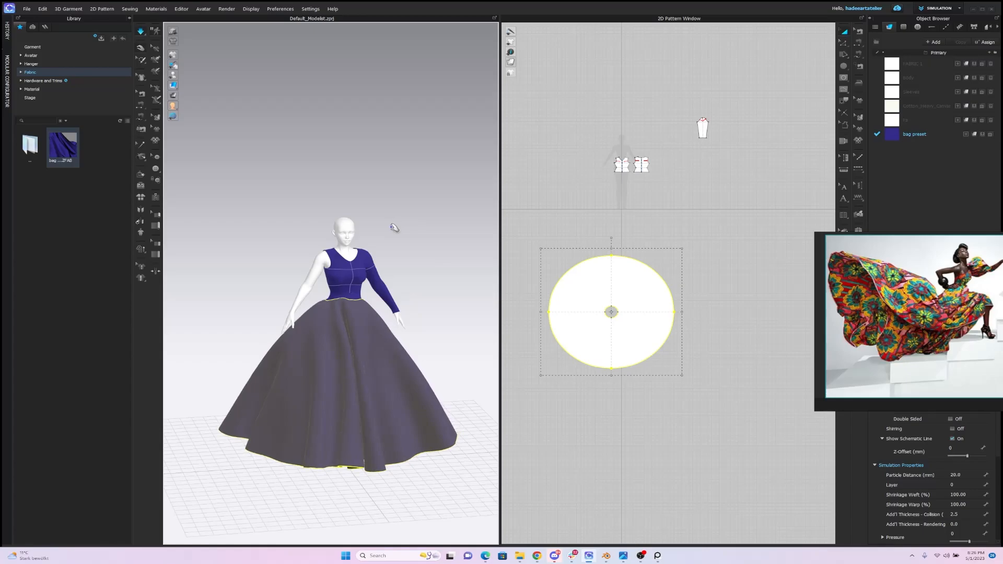
left_click(394, 227)
right_click_drag(399, 170, 438, 236)
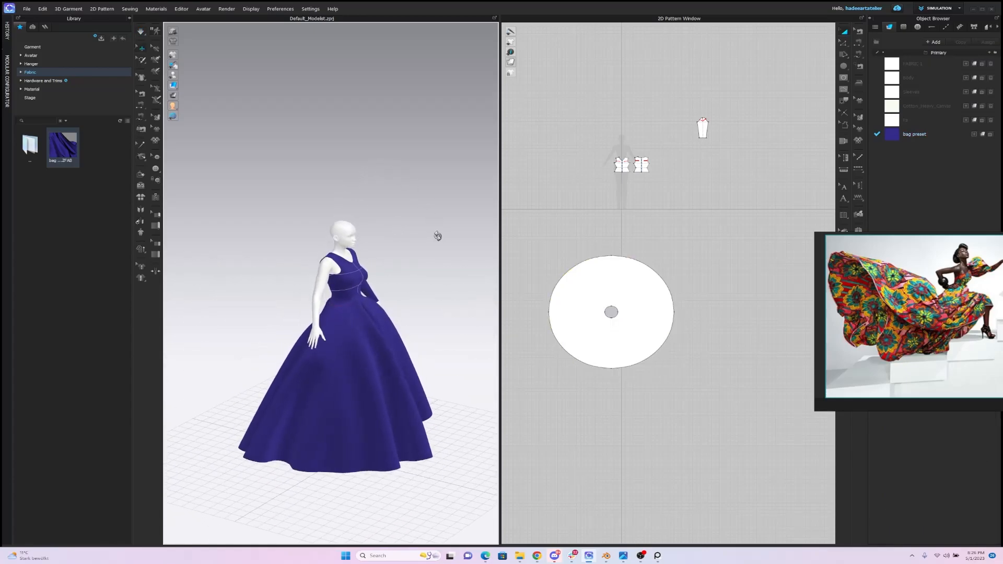
key("q")
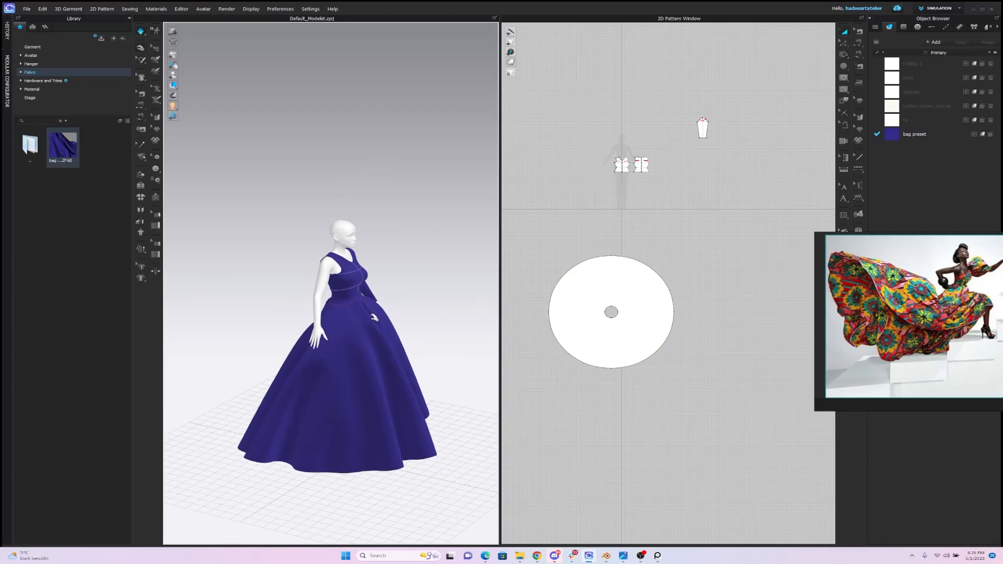
left_click(377, 317)
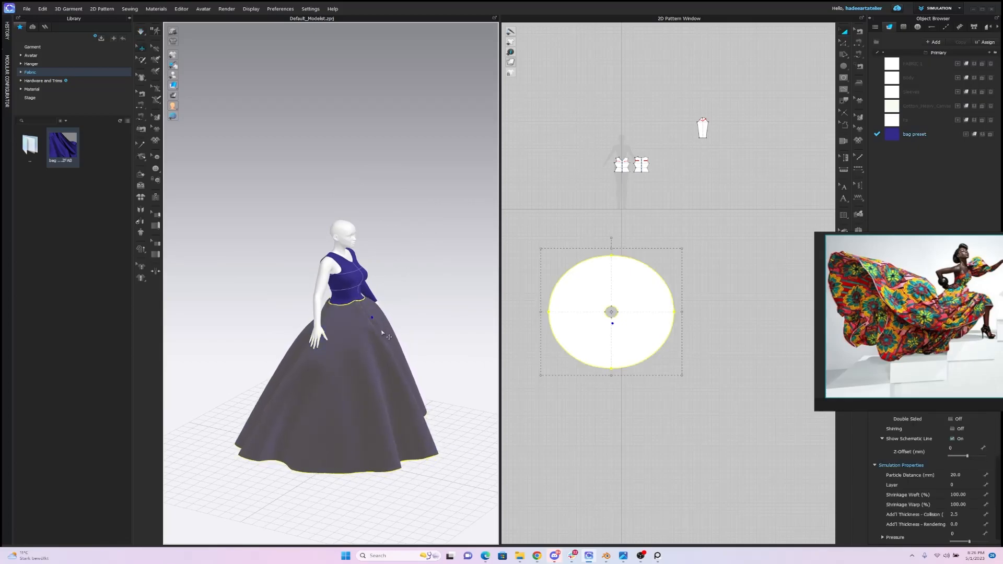
left_click(426, 285)
right_click_drag(426, 285, 365, 220)
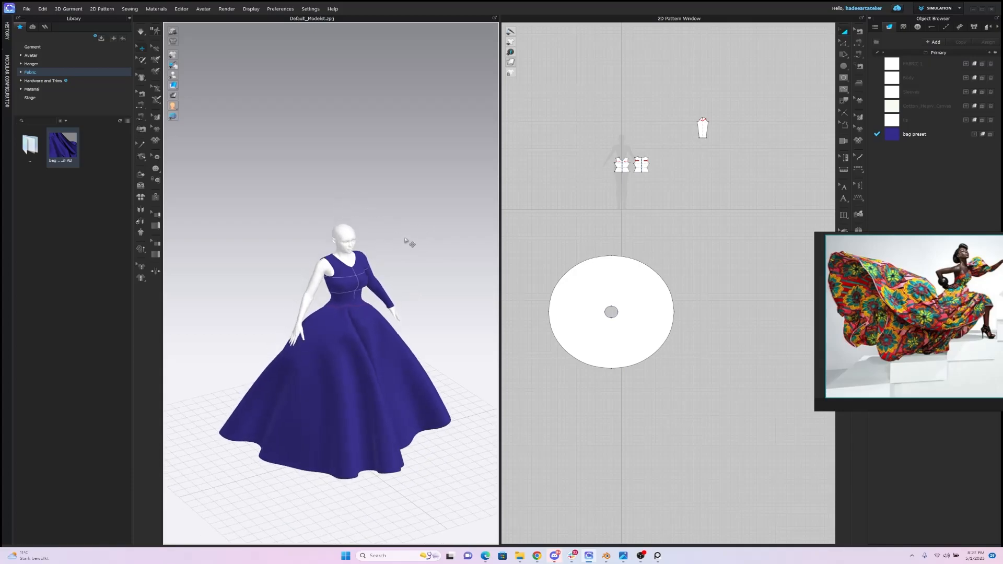
Step: Scale the circular skirt piece up a little more and simulate the longer skirt on the avatar
left_click(611, 278)
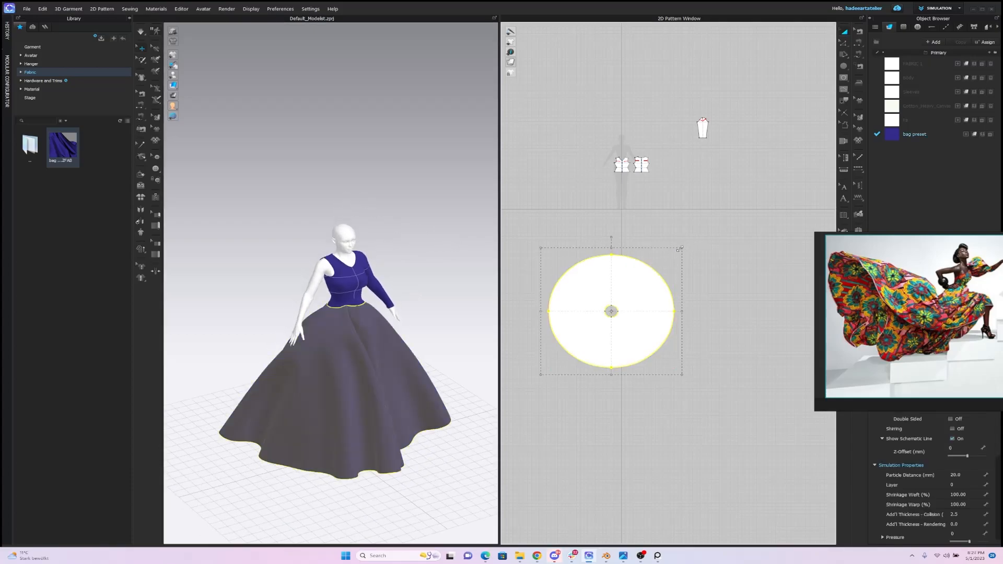
left_click_drag(683, 247, 685, 245)
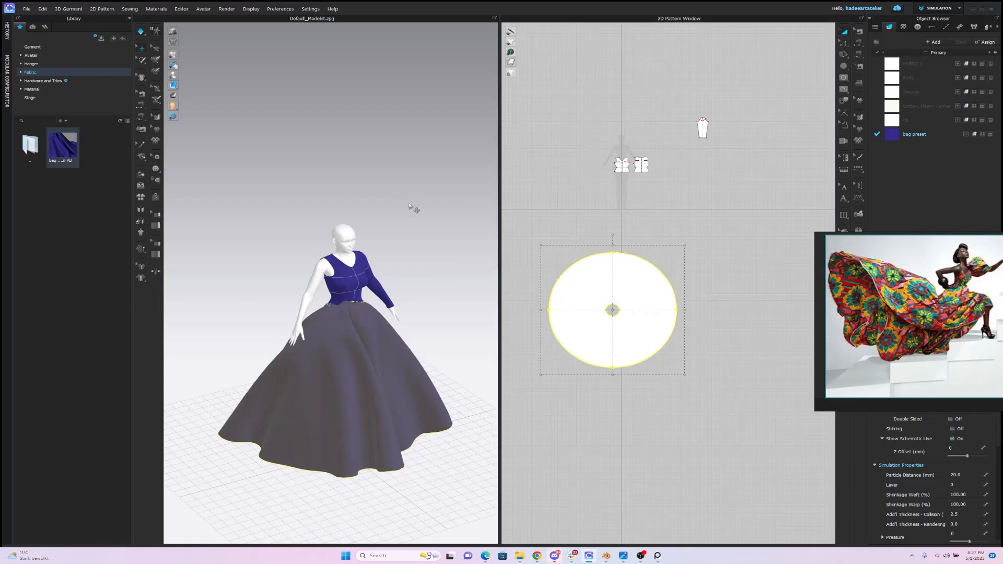
key("space")
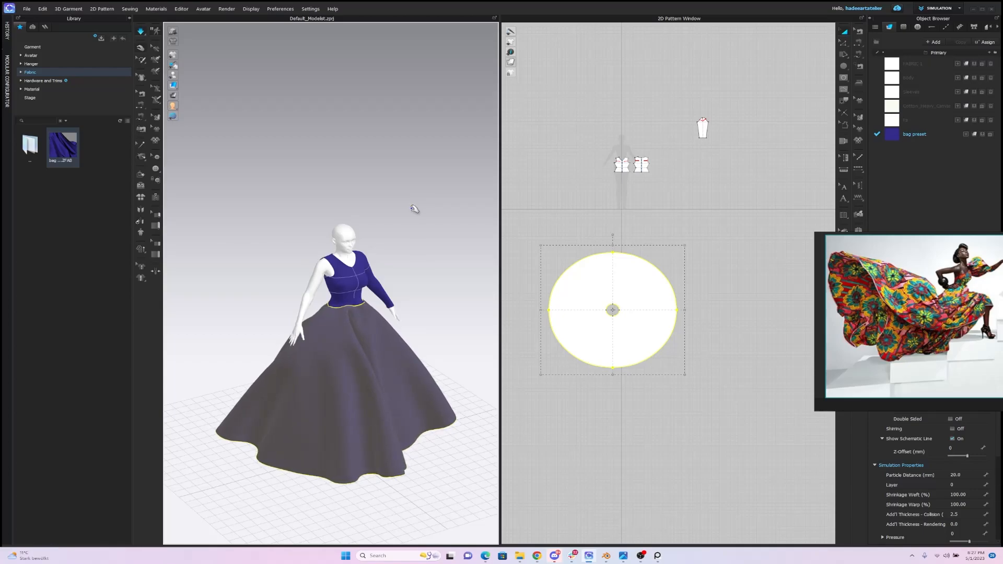
left_click(412, 212)
right_click_drag(410, 218, 365, 171)
scroll(413, 204, "up", 5)
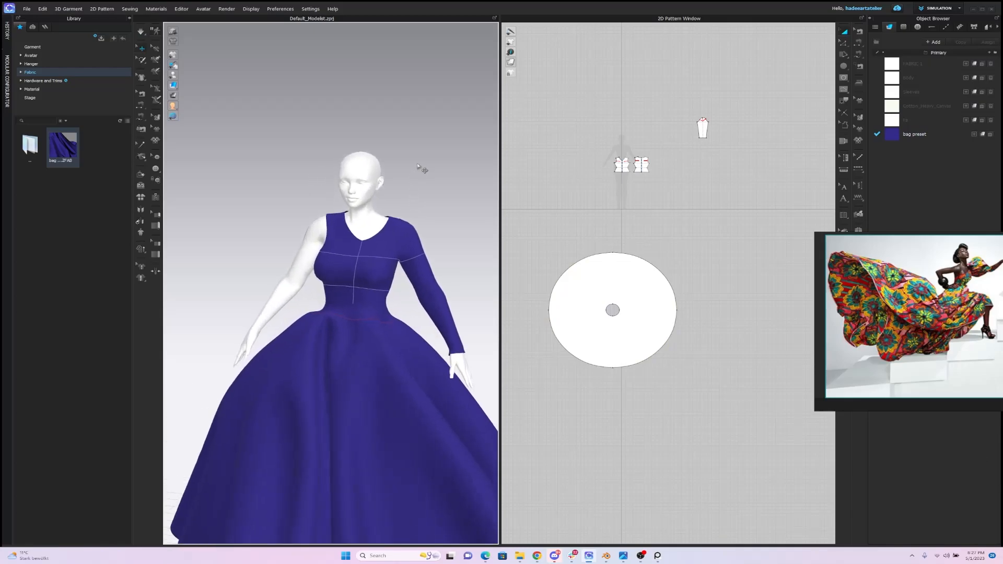
scroll(421, 168, "up", 5)
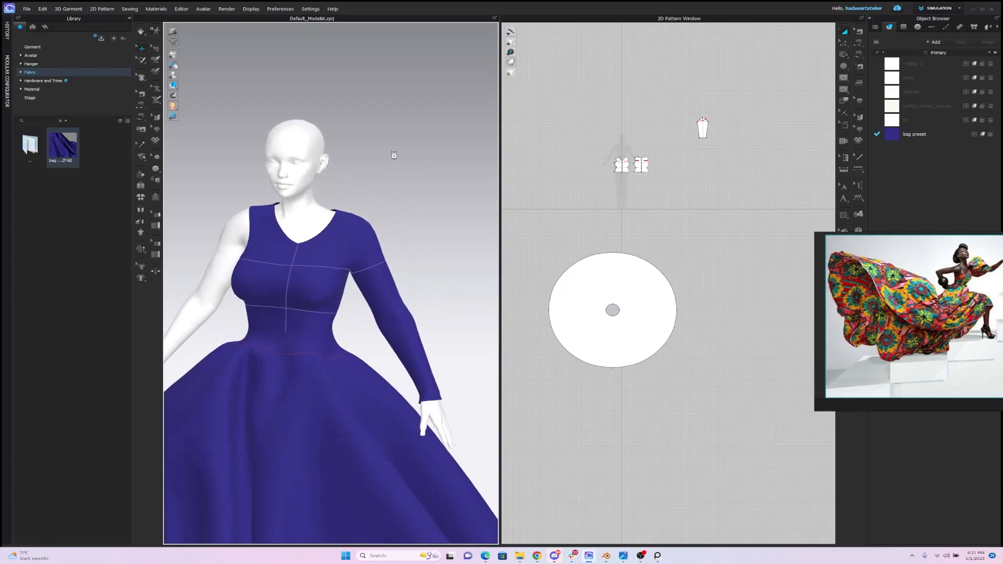
Step: Assign the Fa fabric to the sleeve pattern piece only
right_click_drag(757, 111, 685, 196)
scroll(705, 217, "up", 3)
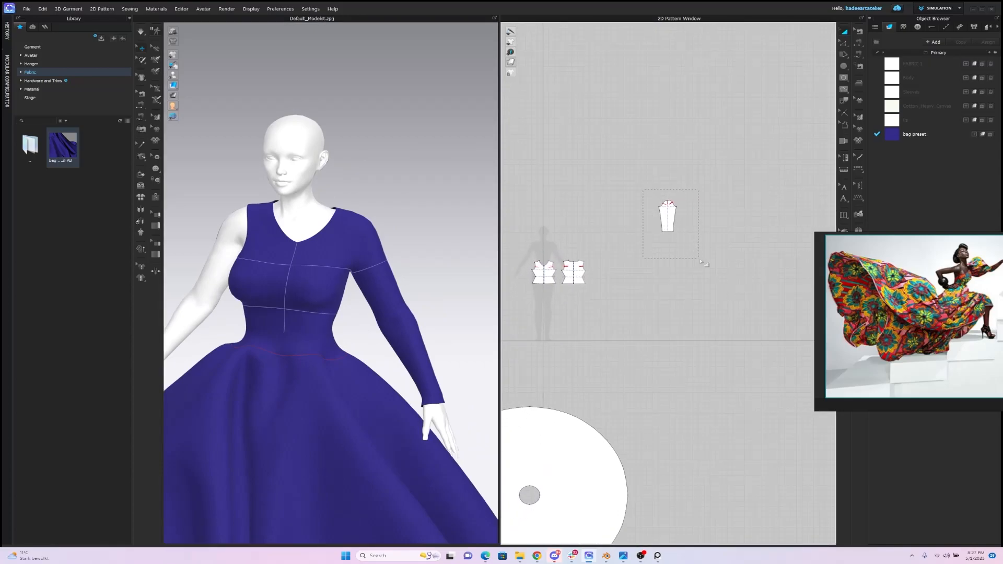
left_click_drag(700, 261, 701, 262)
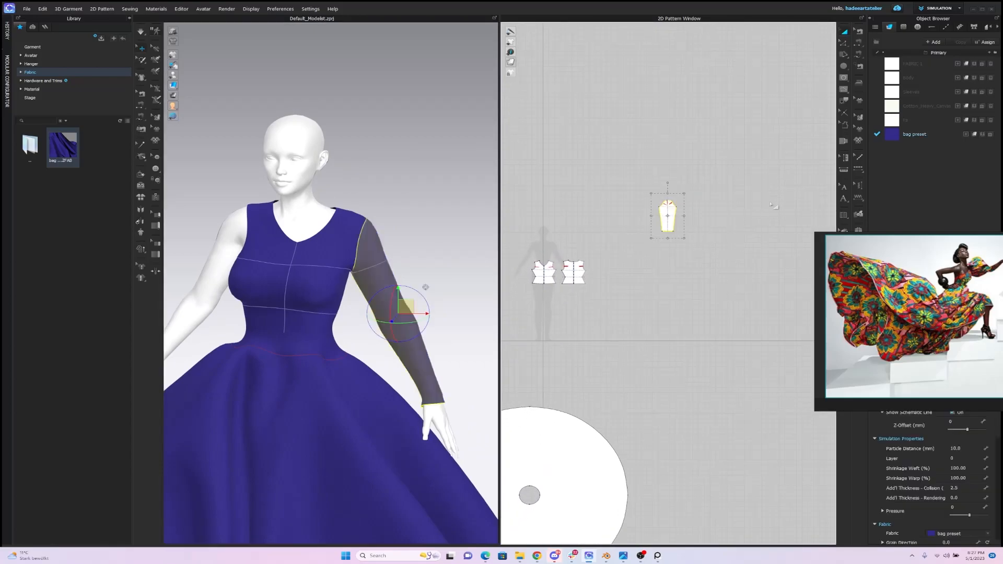
left_click(975, 122)
left_click(605, 183)
scroll(651, 146, "up", 3)
right_click_drag(649, 128, 643, 201)
scroll(657, 175, "up", 2)
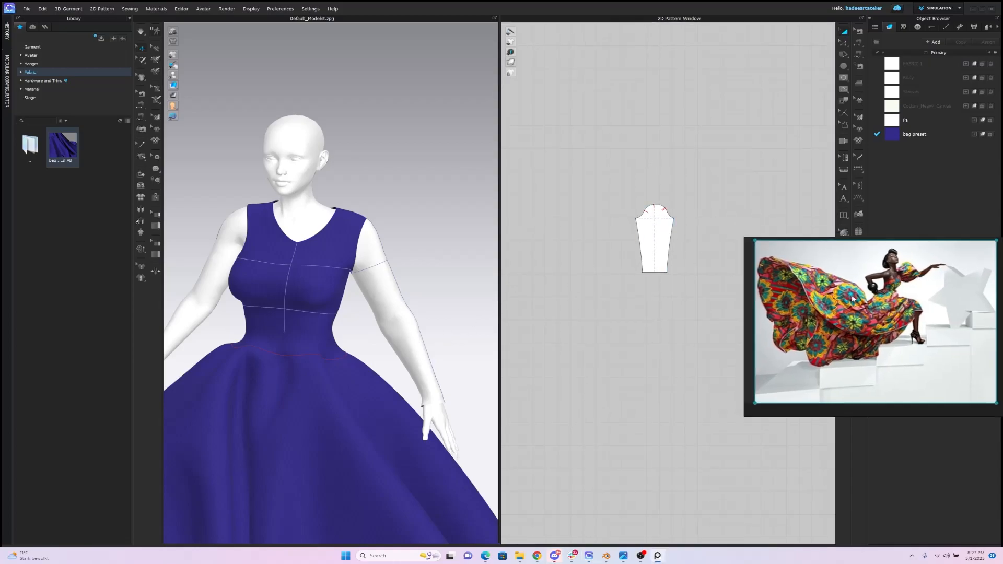
Step: Offset the sleeve pattern's hem by 250 mm as a single extended internal line across the sleeve
left_click(844, 43)
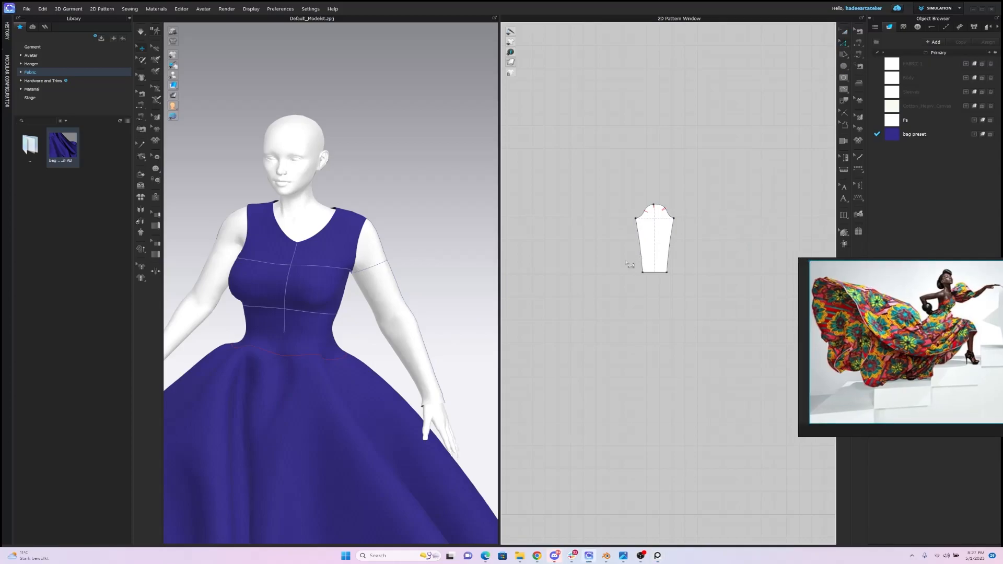
right_click(657, 272)
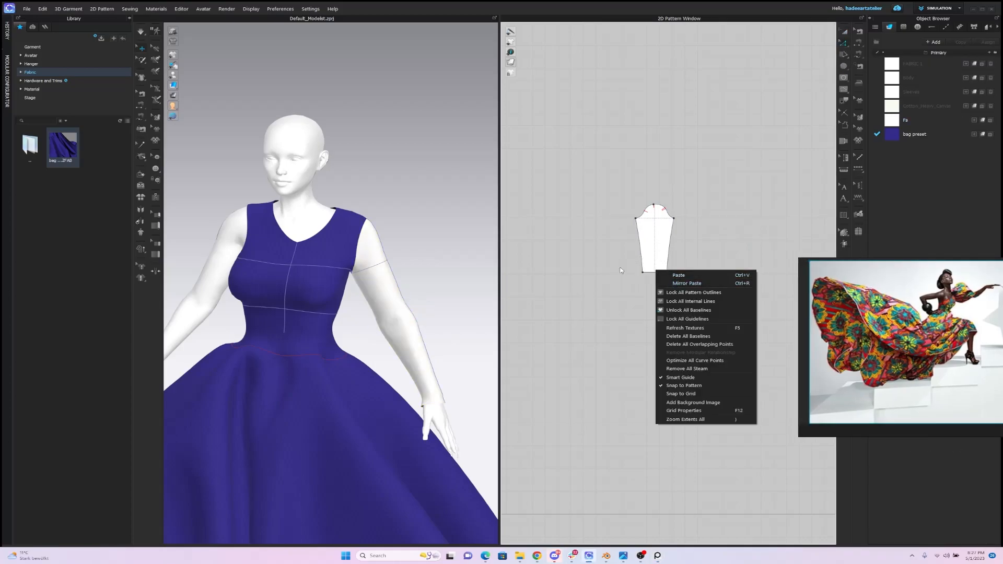
left_click(648, 274)
right_click(653, 275)
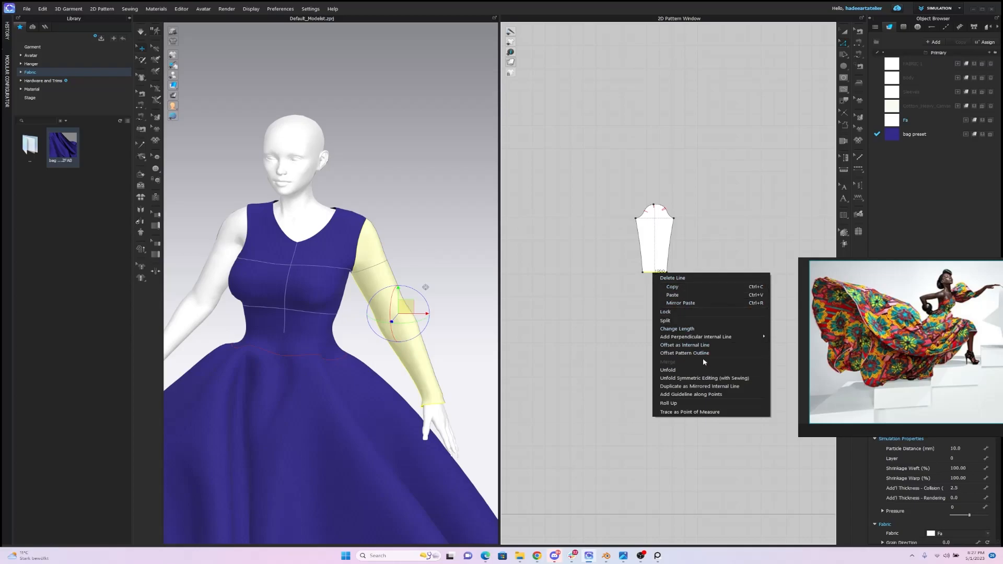
left_click(694, 344)
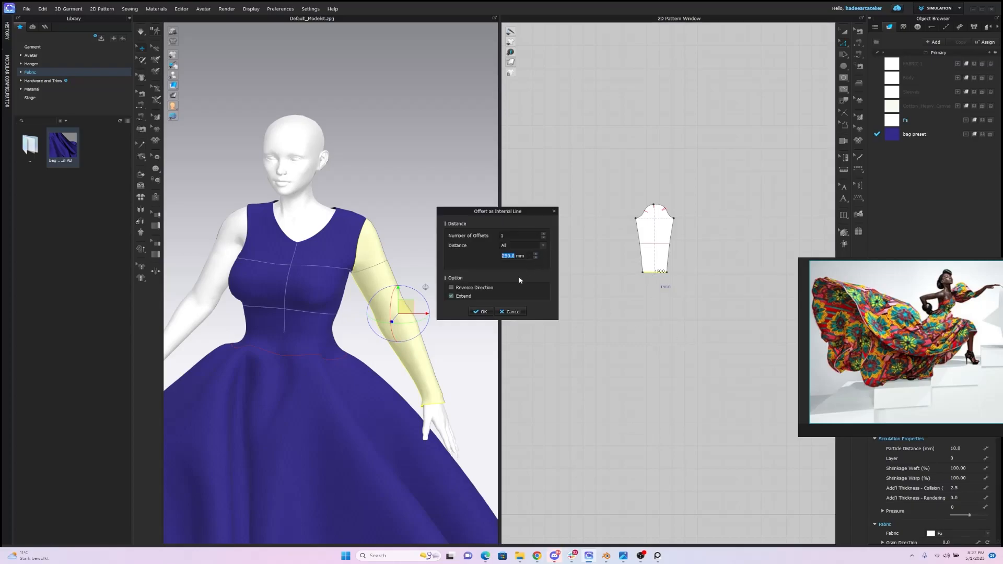
left_click(481, 312)
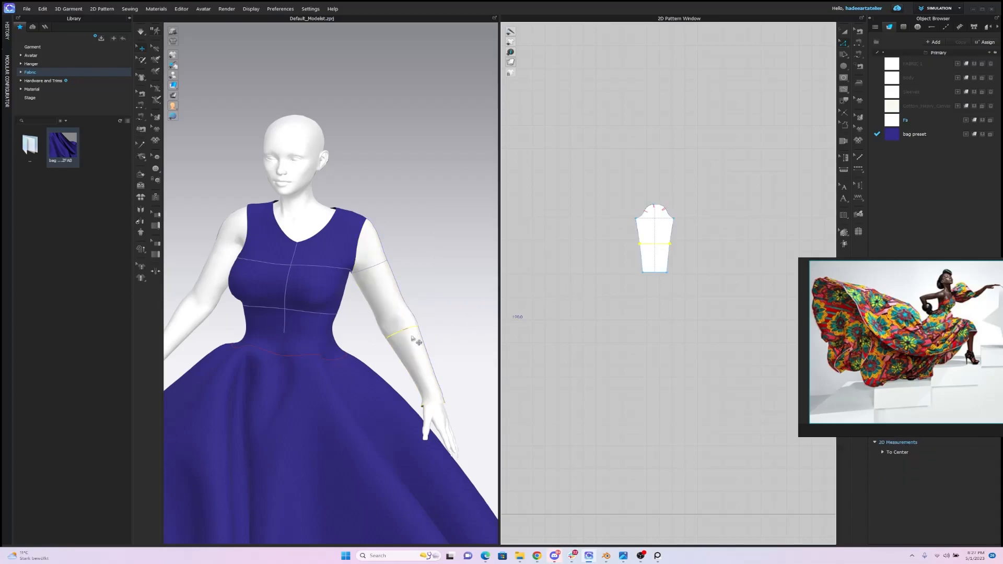
Step: Shorten the sleeve by moving the internal line nearer the hem, cutting along it and deleting the lower piece
left_click_drag(657, 244, 663, 259)
left_click_drag(663, 260, 663, 260)
right_click(663, 259)
left_click(674, 372)
left_click(647, 261)
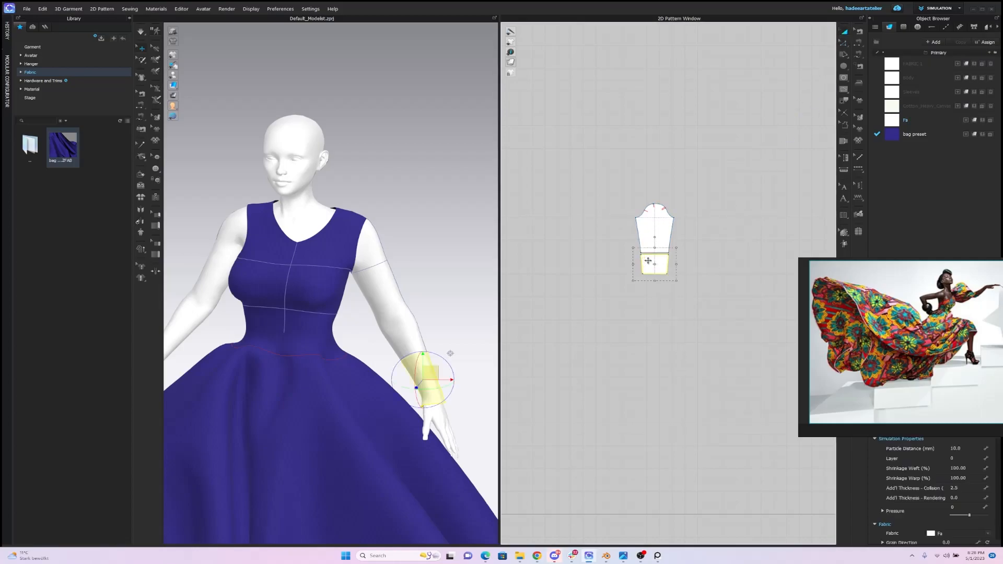
key("Delete")
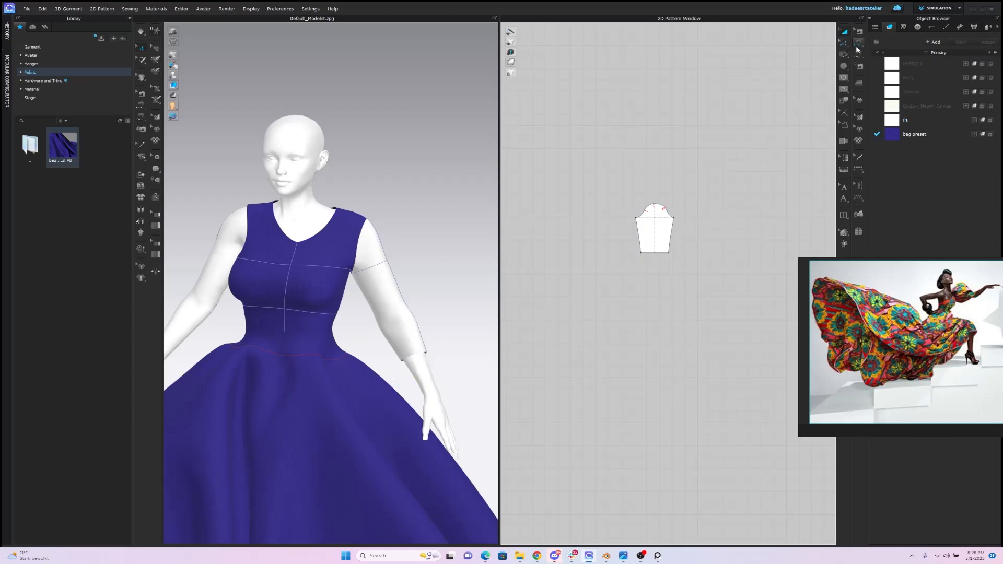
Step: Slash and spread the shortened sleeve from the hem's centre so the sleeve cap fans out on both sides
left_click(846, 55)
left_click(656, 253)
left_click(657, 245)
left_click(641, 241)
left_click(660, 210)
left_click(659, 222)
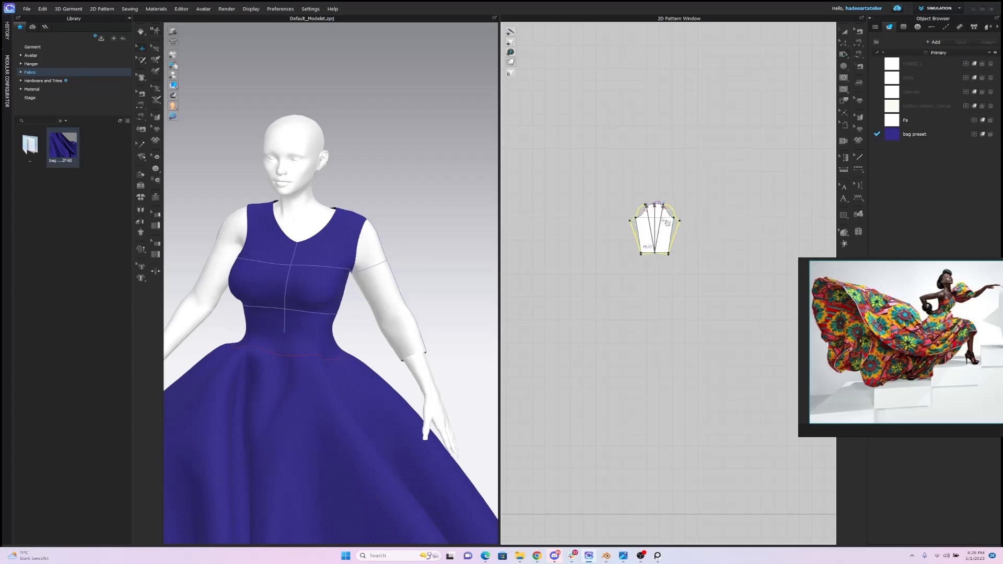
left_click(678, 230)
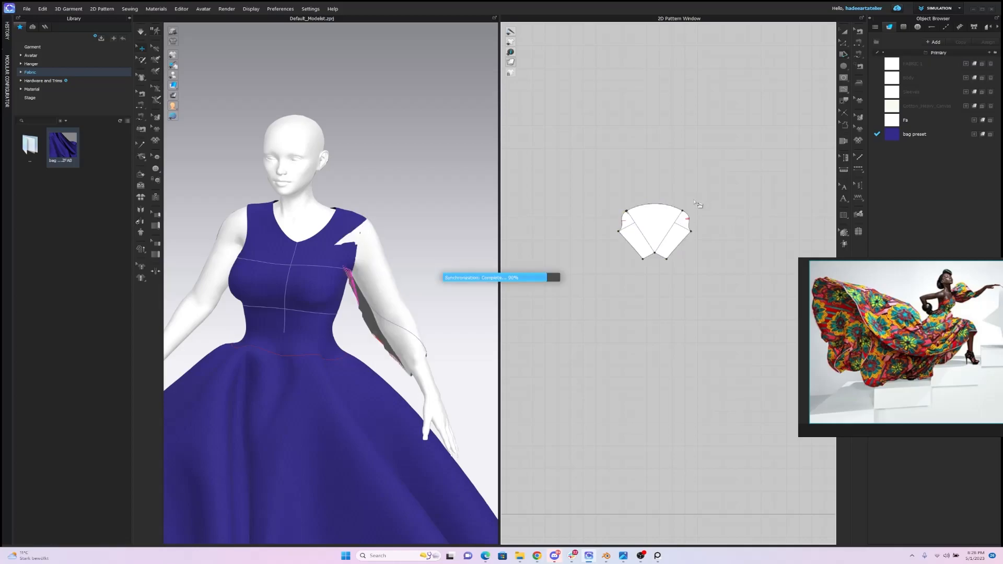
Step: Simulate the spread sleeve and pull its fabric out from the body until it wraps the avatar's arm
key("space")
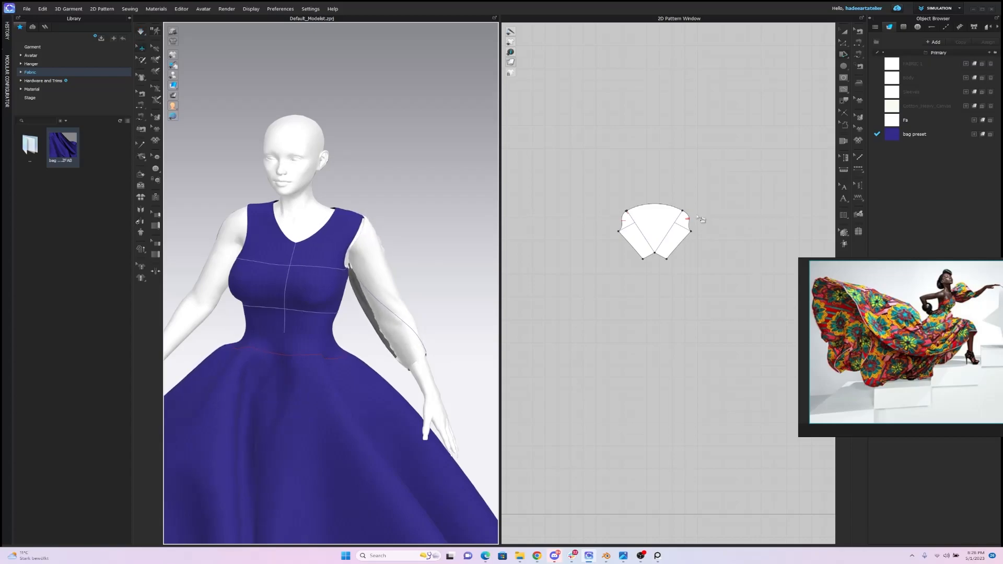
left_click(845, 33)
left_click(391, 243)
mouse_move(390, 240)
left_mouse_down()
mouse_move(375, 246)
mouse_move(390, 254)
left_mouse_up()
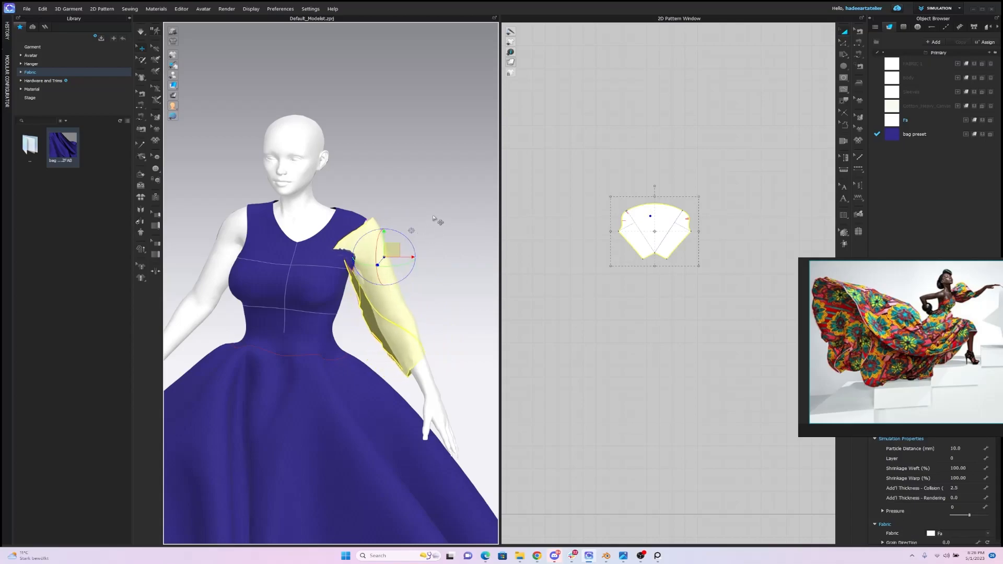
key("space")
left_click_drag(378, 246, 407, 261)
left_click_drag(455, 239, 471, 230)
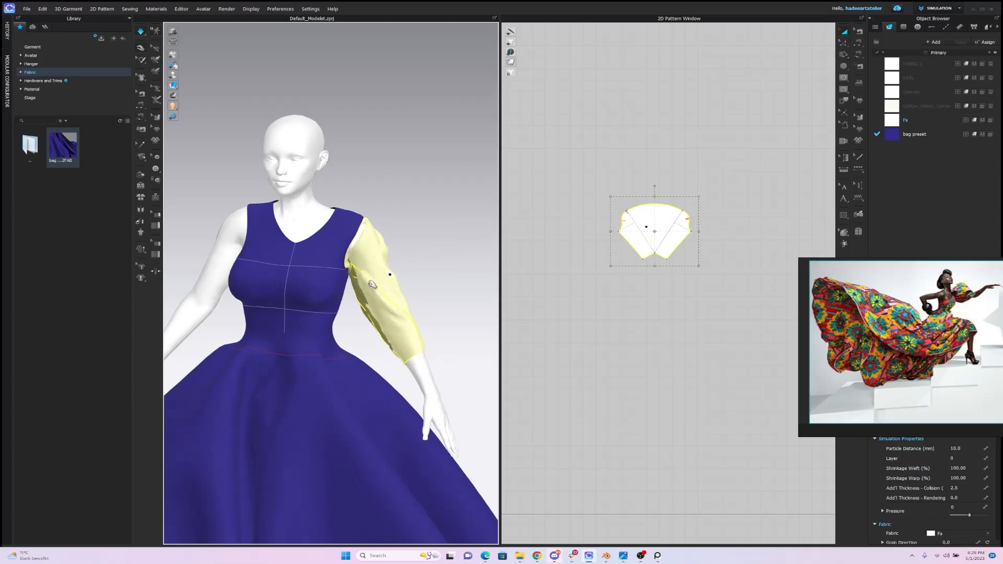
left_click_drag(376, 240, 534, 213)
left_click_drag(405, 289, 452, 287)
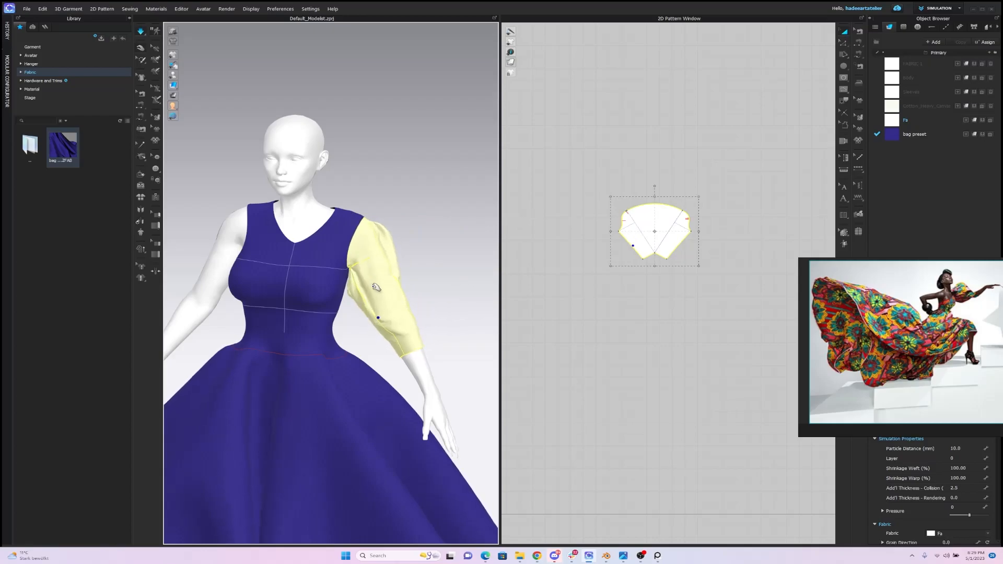
left_click(432, 233)
key("space")
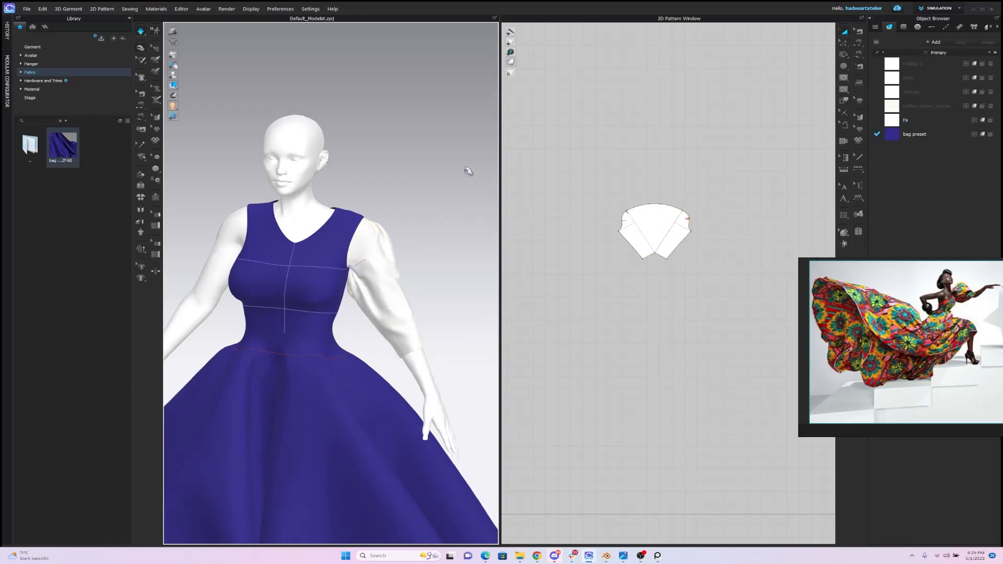
Step: Adjust the armhole sewing so the front and back seams meet at the centre of the widened sleeve cap
right_click_drag(445, 204, 458, 181)
scroll(641, 146, "up", 2)
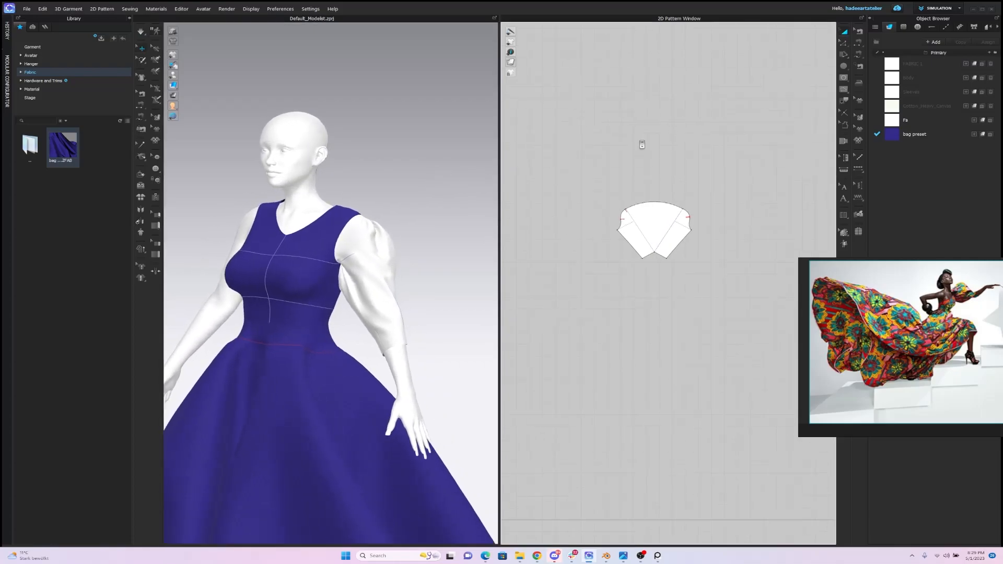
left_click(859, 32)
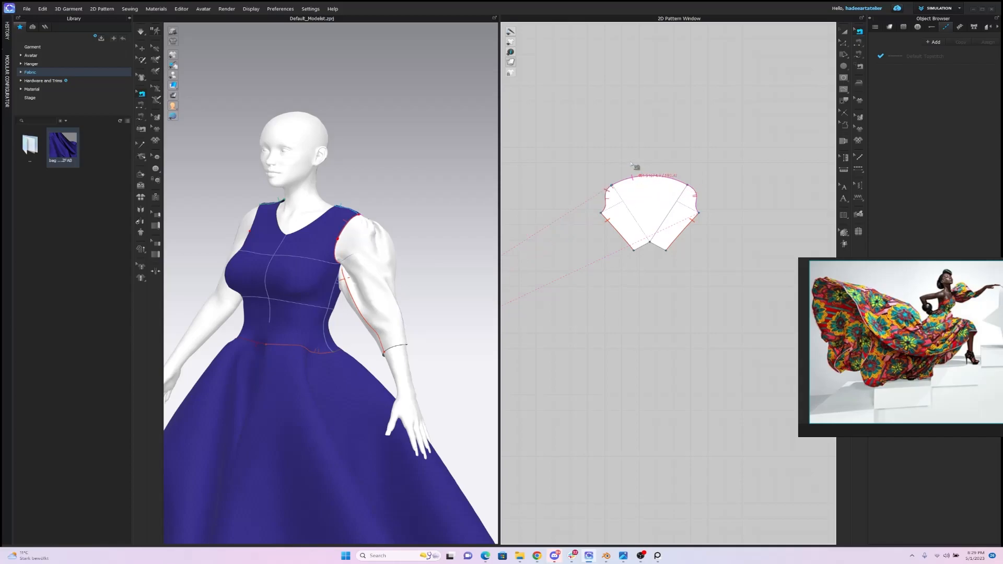
scroll(674, 103, "up", 2)
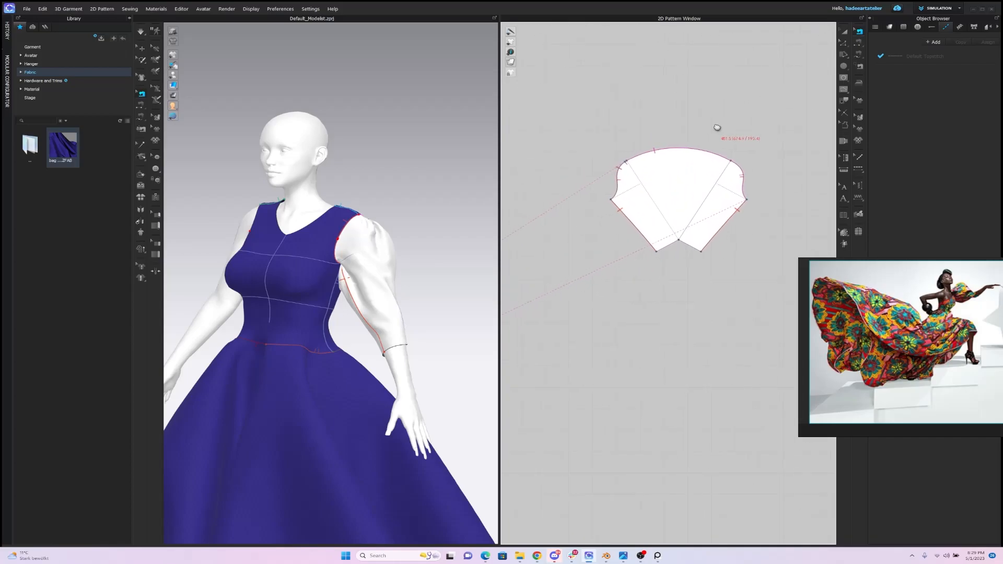
scroll(701, 158, "down", 5)
scroll(719, 242, "up", 5)
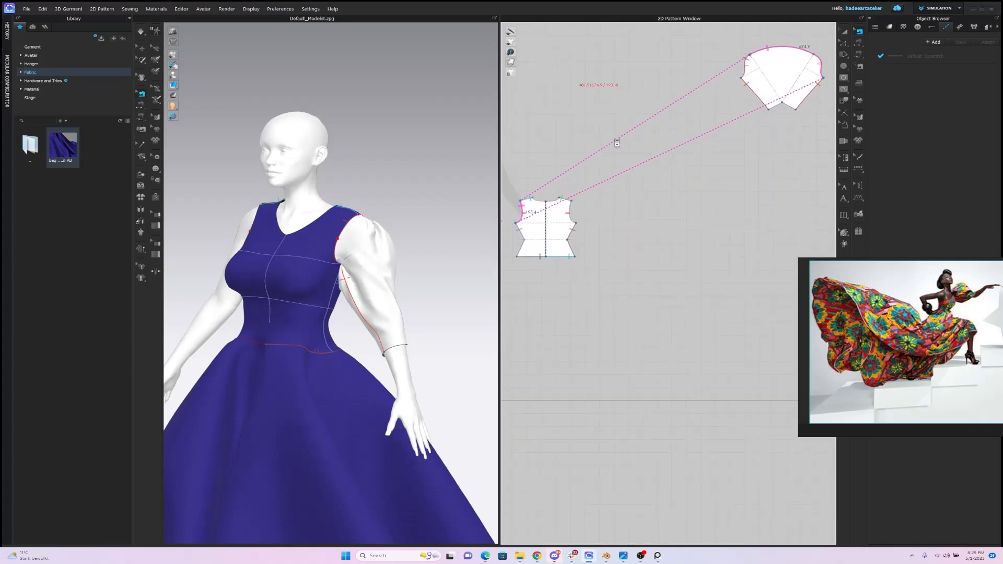
right_click_drag(671, 73, 605, 149)
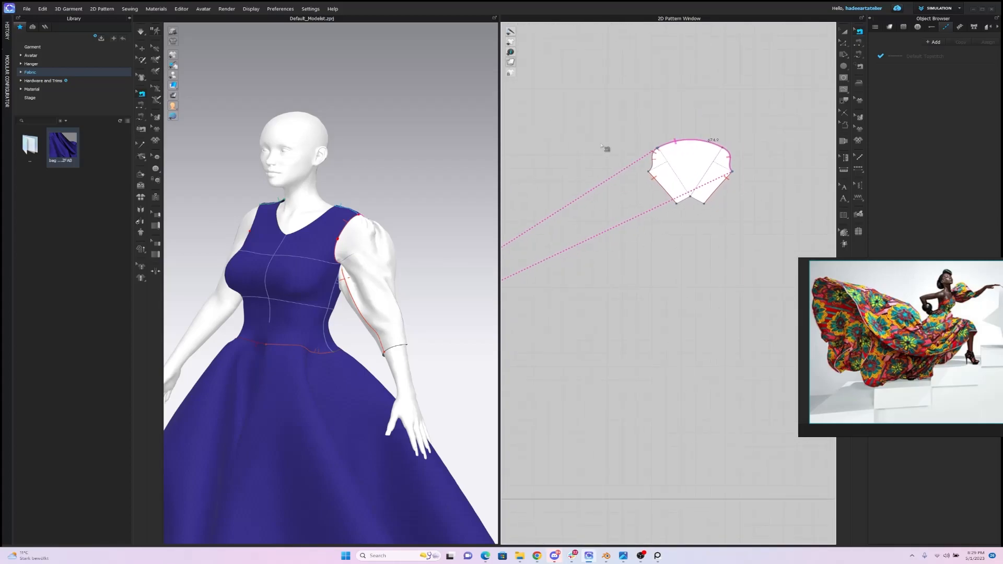
left_click(666, 151)
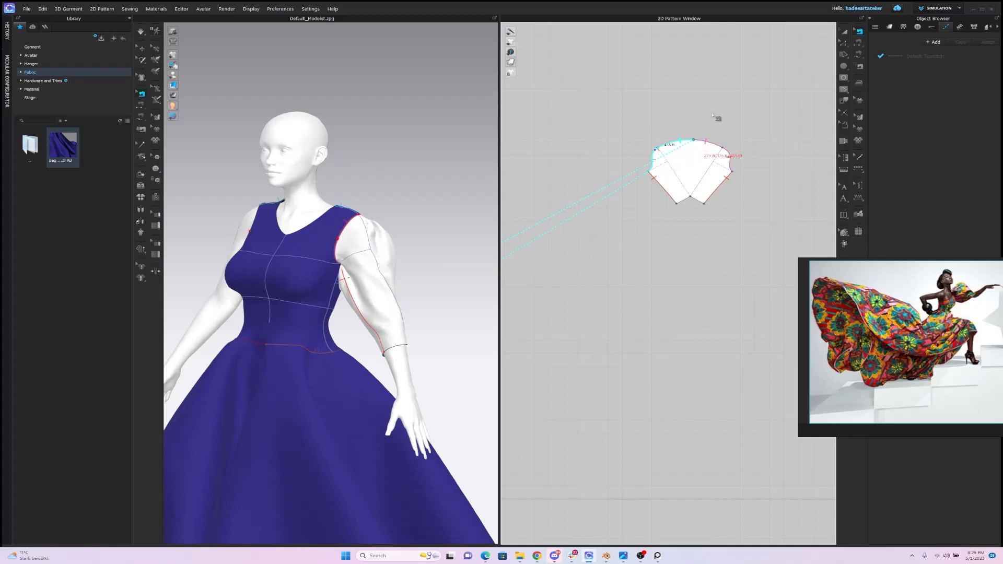
key("Escape")
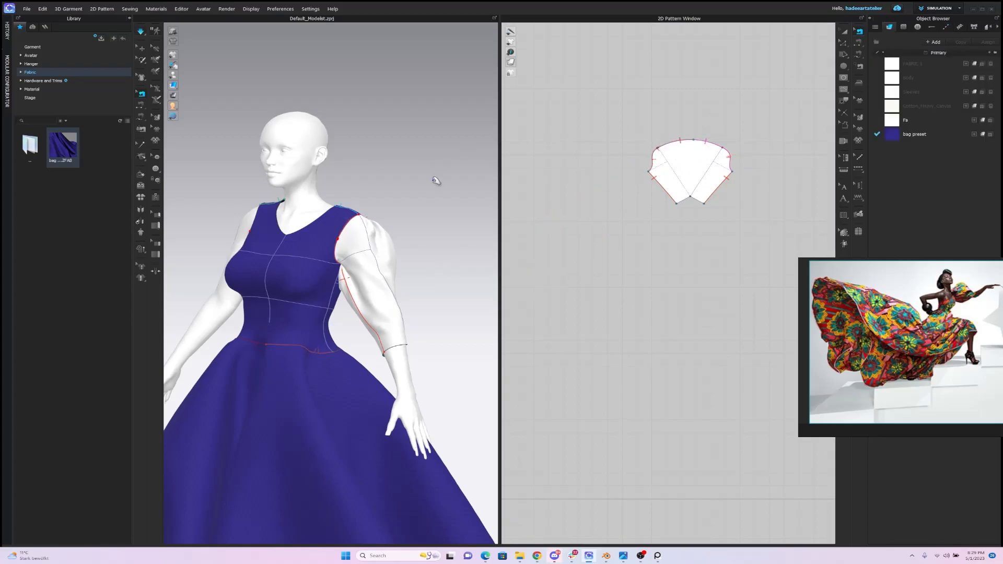
Step: Simulate the resewn sleeve and tug its lower fabric toward the body to arrange the gathers
key("space")
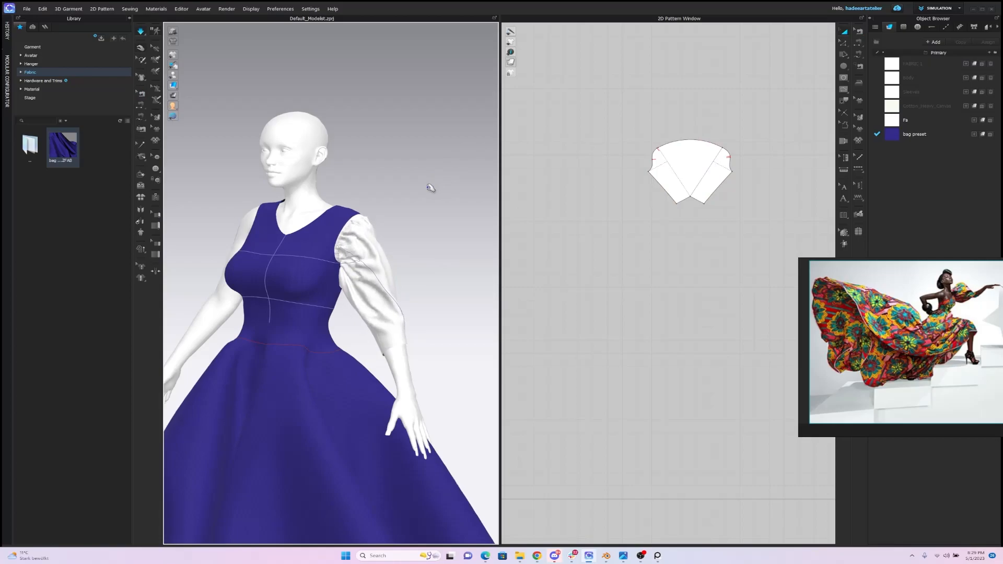
left_click_drag(342, 320, 313, 330)
left_click_drag(388, 333, 331, 355)
left_click(415, 298)
Step: Review the sleeve's sewing lines, then slash and spread the sleeve from the hem's centre into a wider fan
key("b")
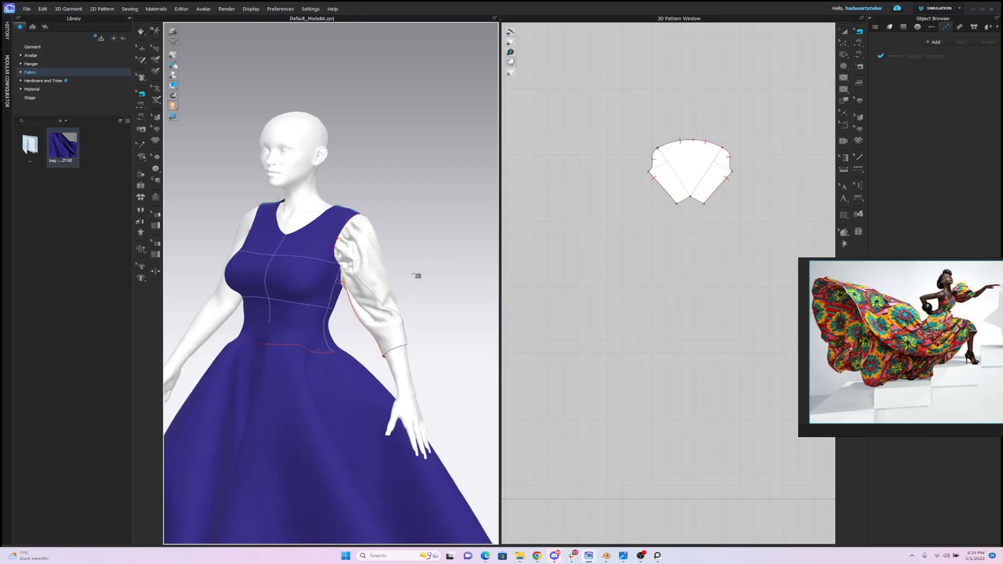
scroll(713, 105, "up", 2)
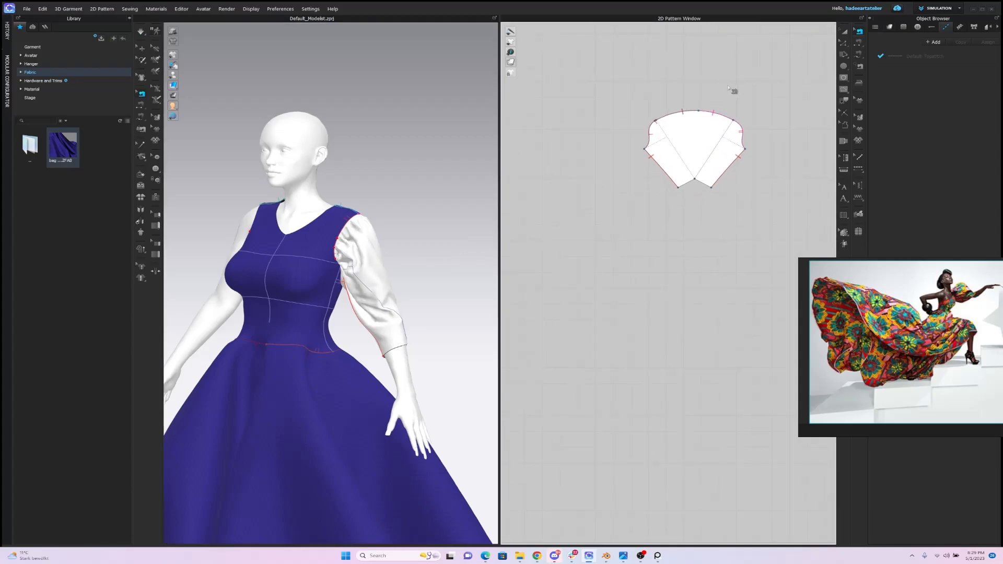
right_click_drag(731, 105, 716, 171)
scroll(713, 162, "up", 1)
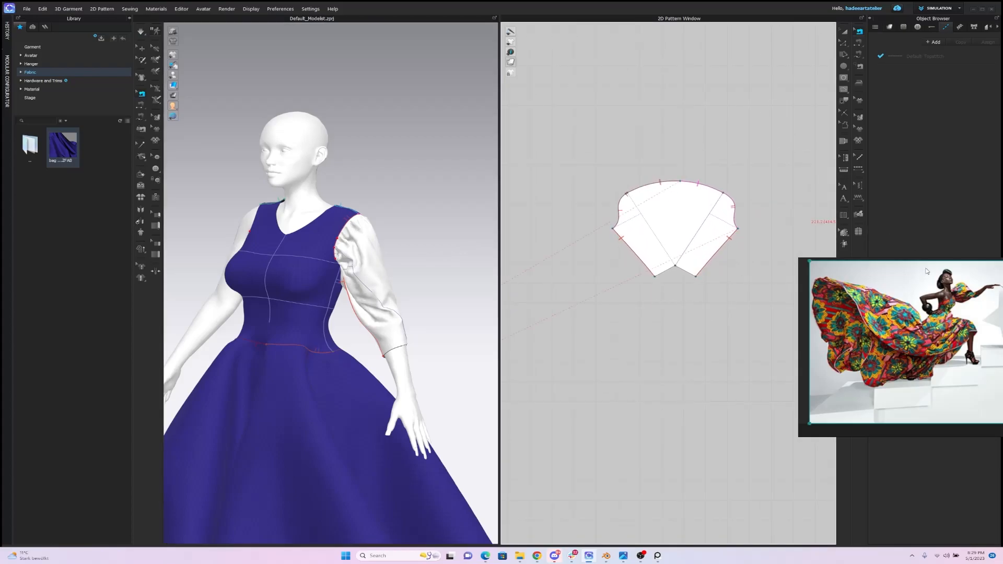
left_click(844, 44)
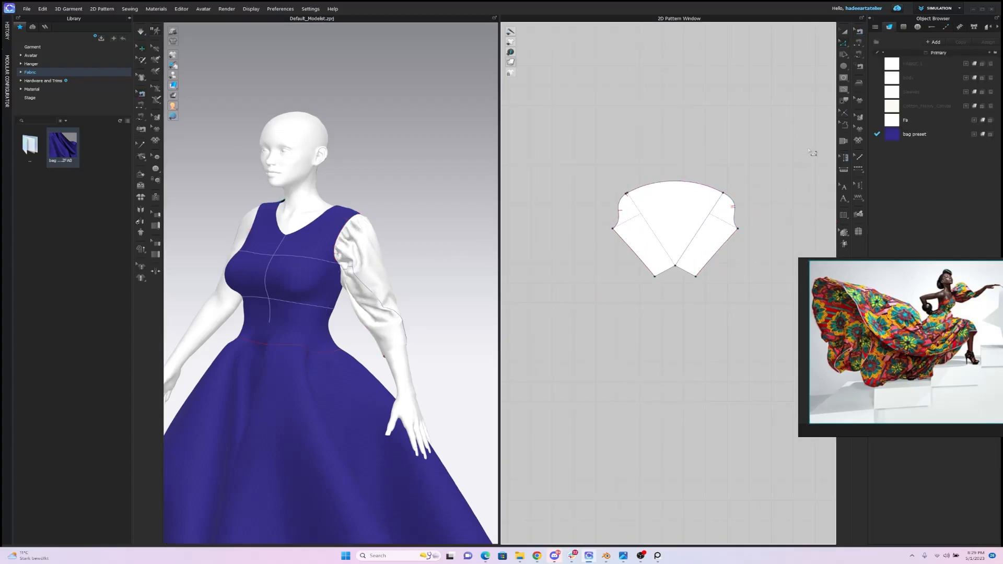
left_click(675, 266)
left_click(691, 186)
left_click_drag(695, 188, 718, 200)
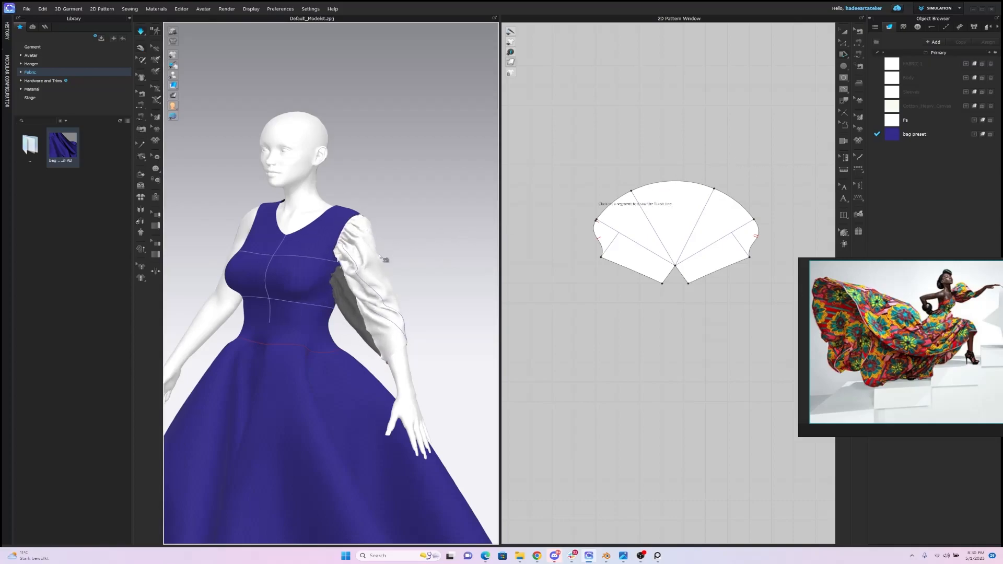
Step: Simulate the wider sleeve and pull its fabric over the arm and down toward the forearm
left_click_drag(397, 238, 414, 277)
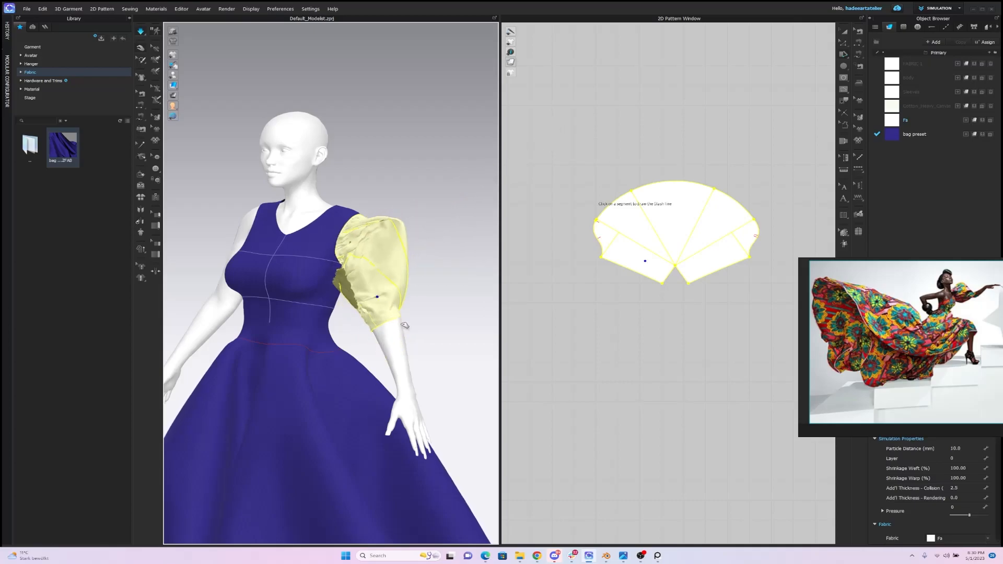
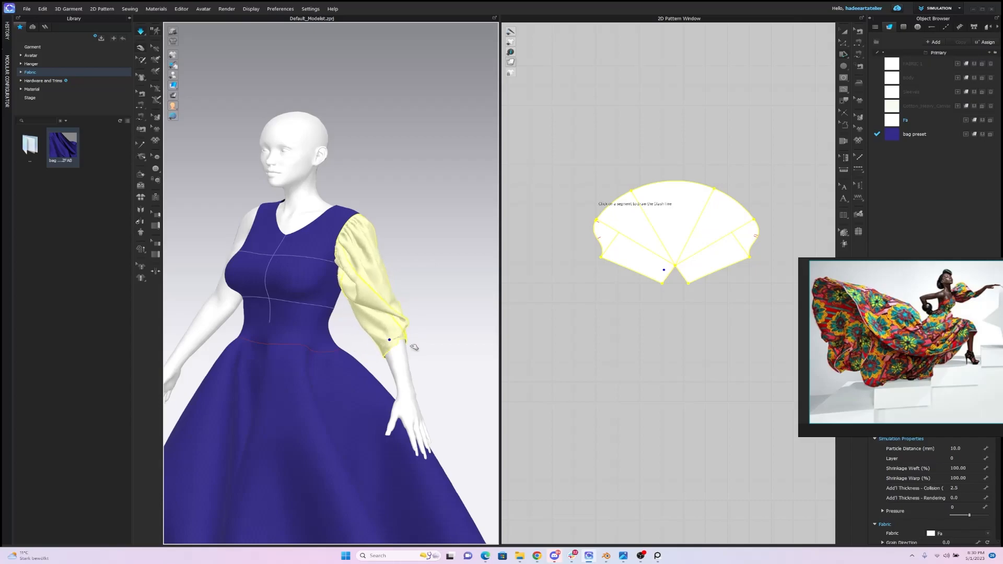
left_click(457, 247)
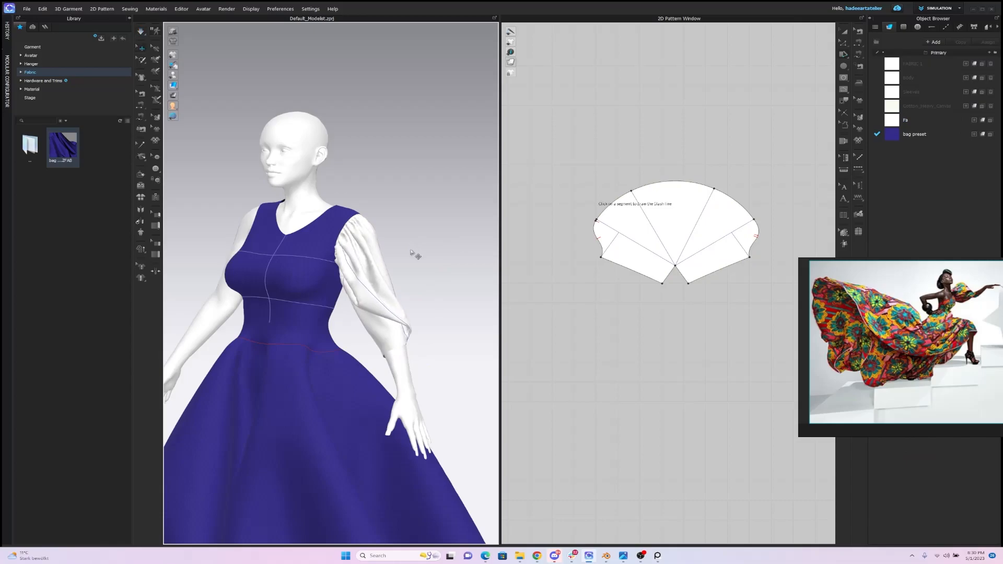
right_click_drag(410, 250, 430, 247)
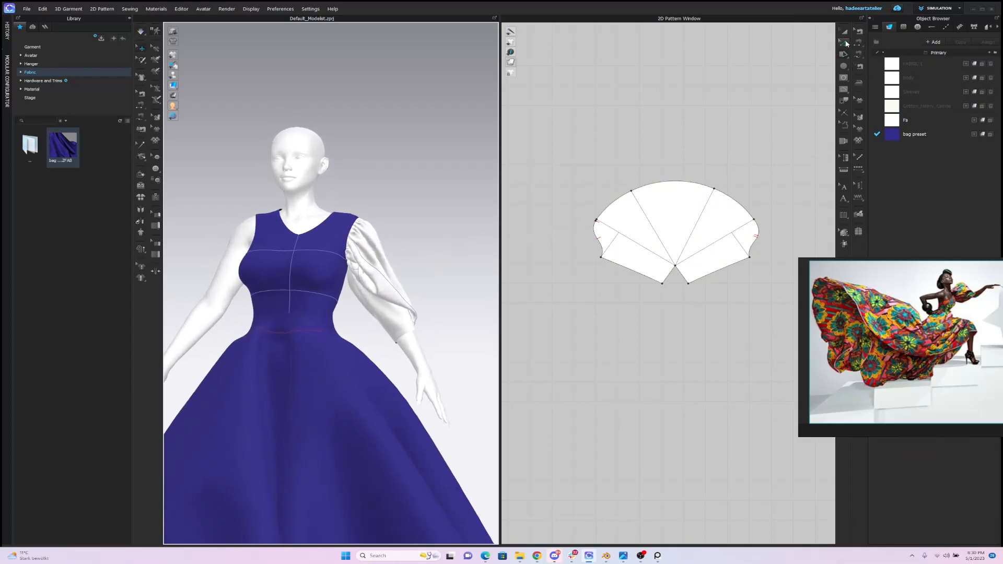
Step: Delete the inward point at the centre of the sleeve's hem and check the sewing lines along the cap
left_click(845, 42)
left_click(674, 266)
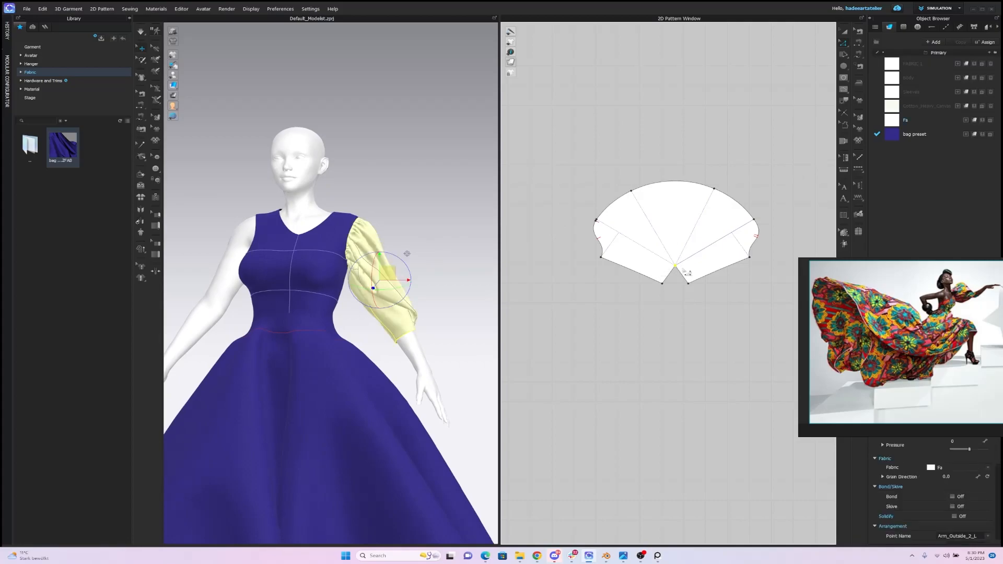
key("Delete")
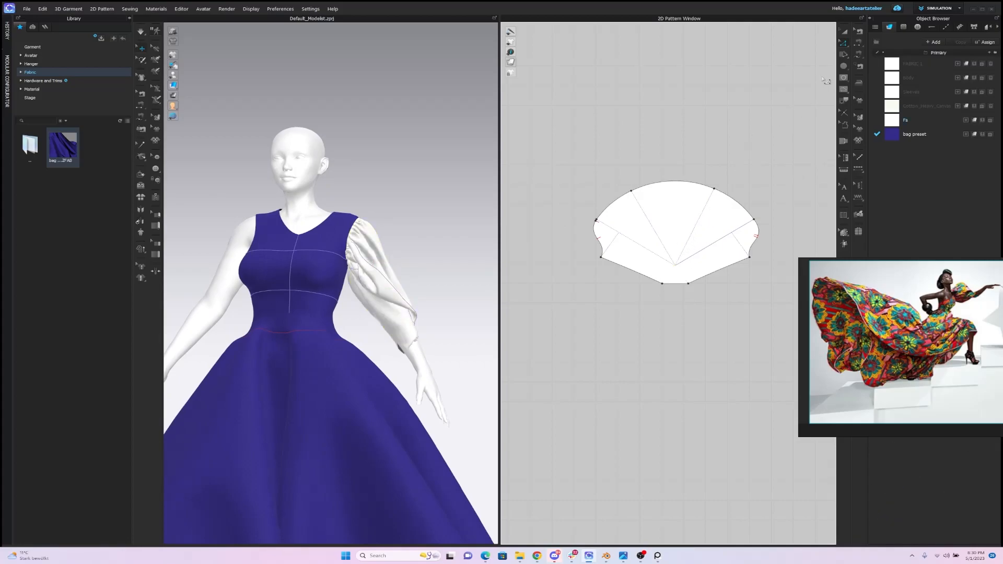
left_click(861, 32)
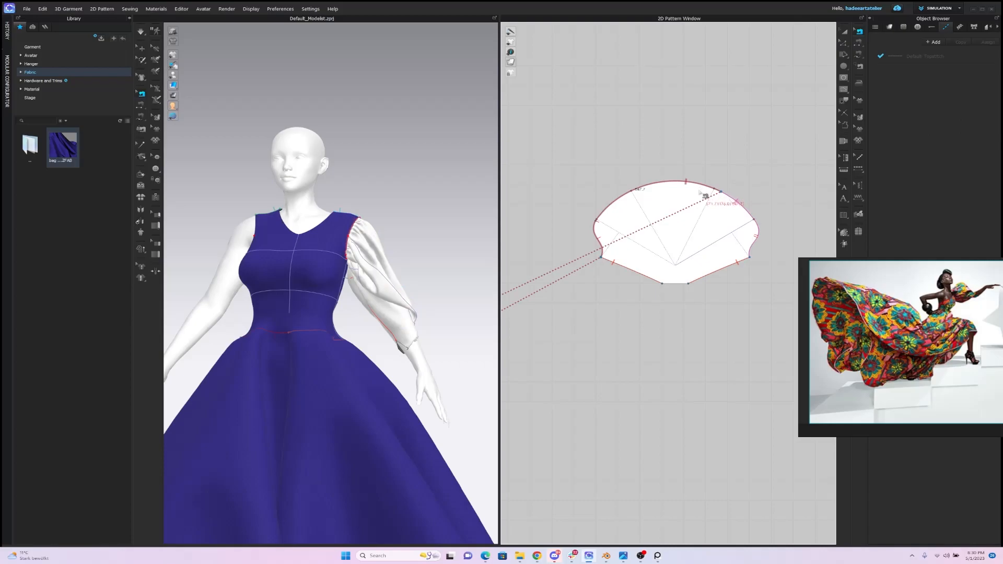
key("z")
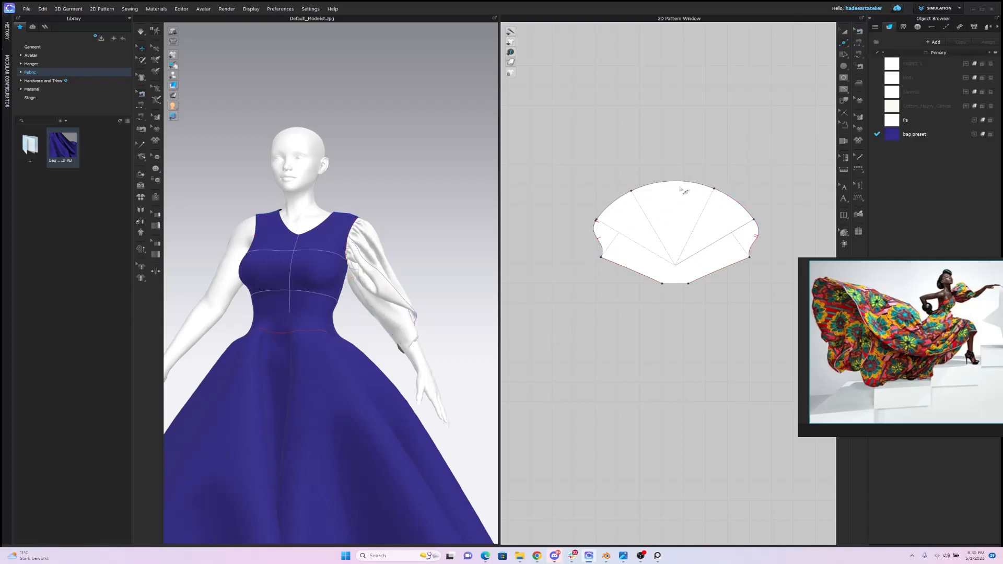
Step: Add a point near the middle of the sleeve cap and convert the cap's end points and intermediate points to curve points
right_click(672, 184)
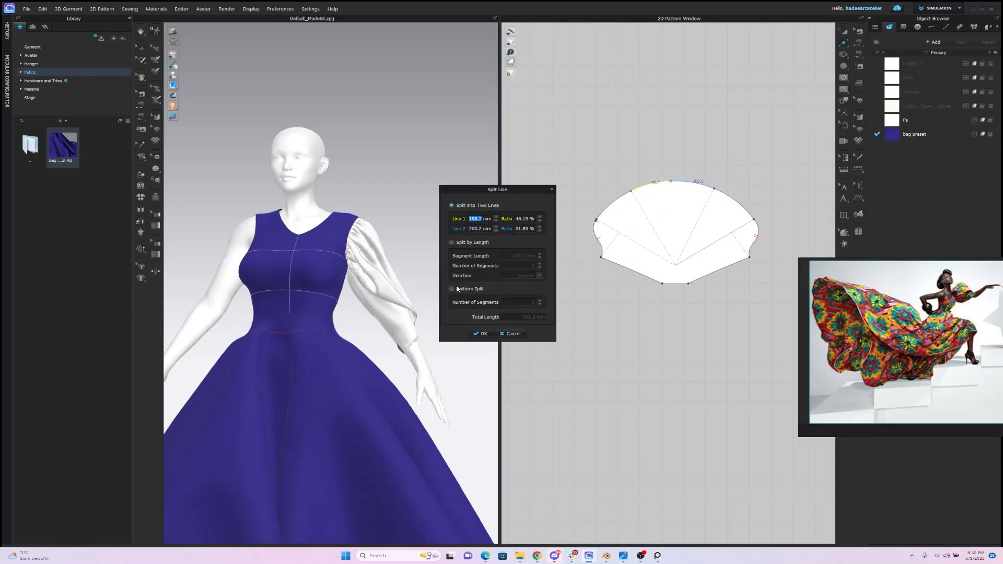
left_click(481, 334)
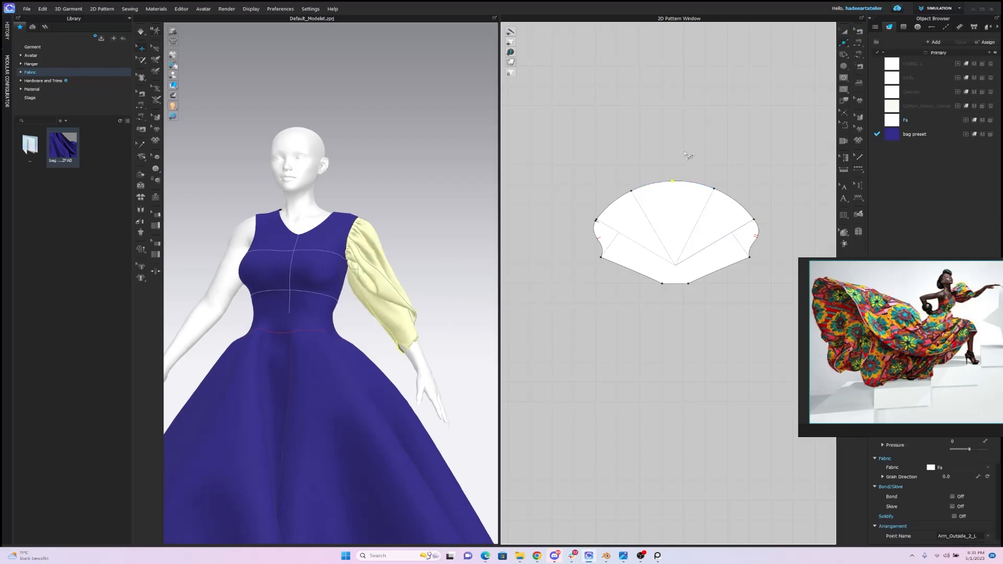
left_click(596, 220)
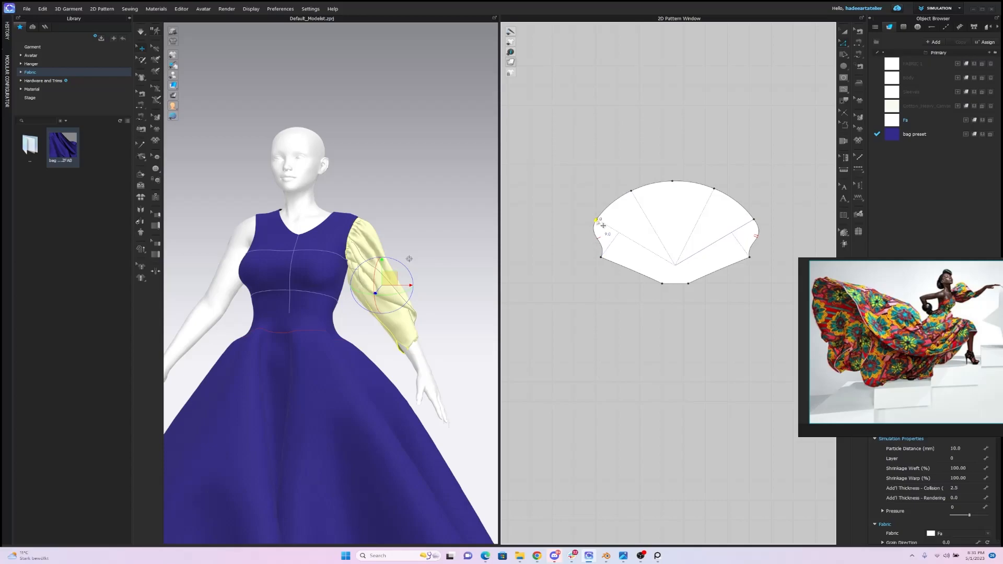
right_click(597, 220)
left_click(633, 274)
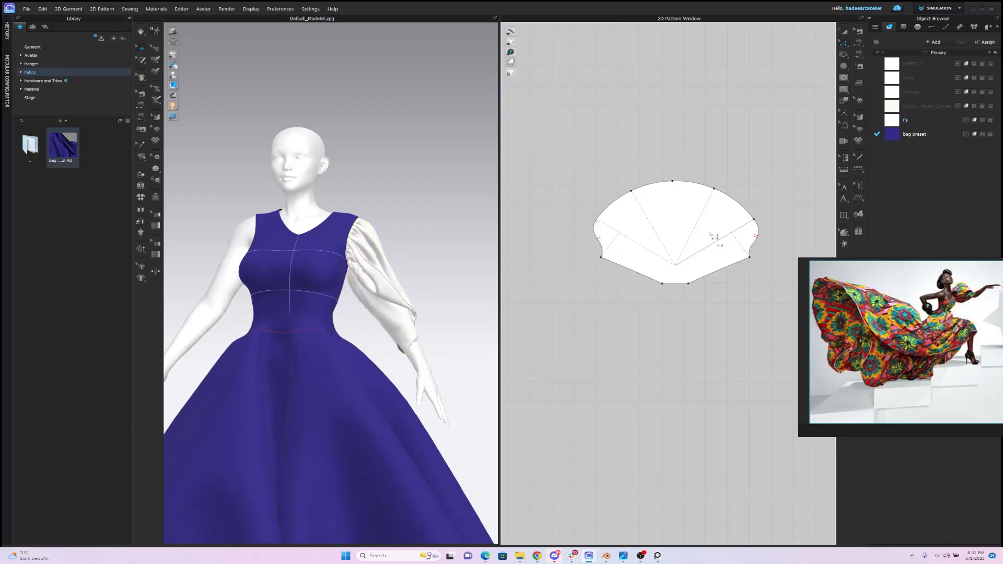
left_click(755, 220)
right_click(755, 221)
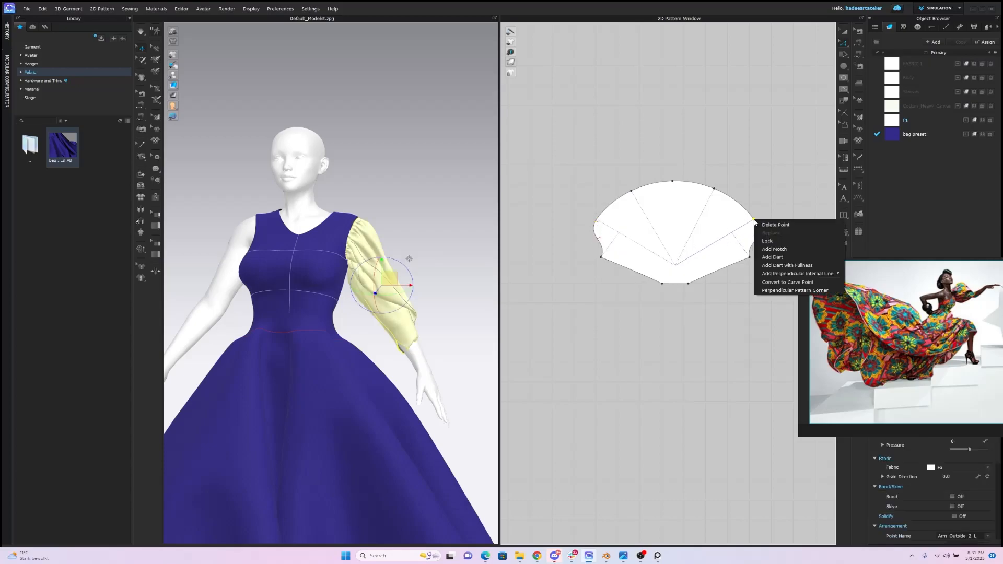
left_click(789, 283)
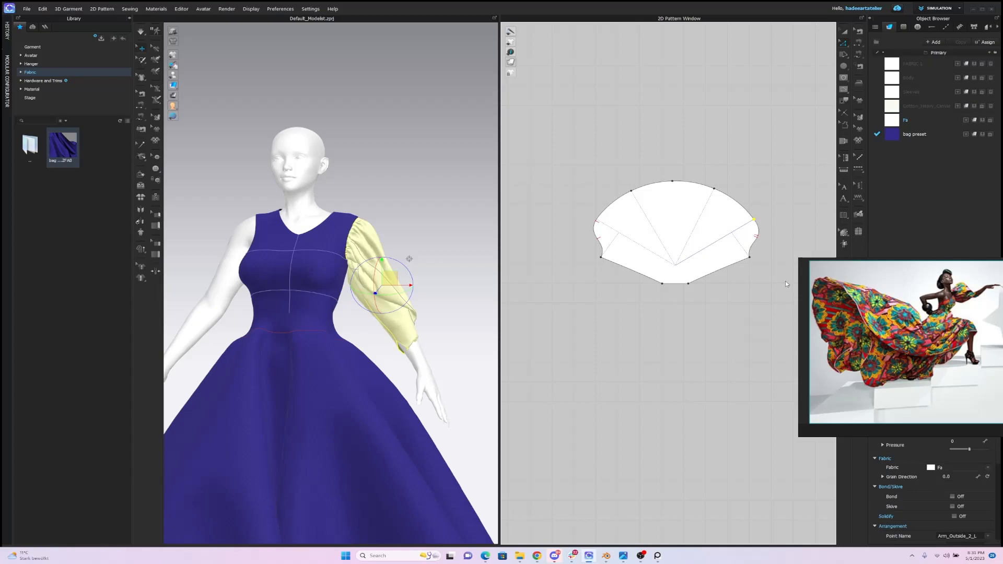
left_click(722, 194)
right_click(632, 192)
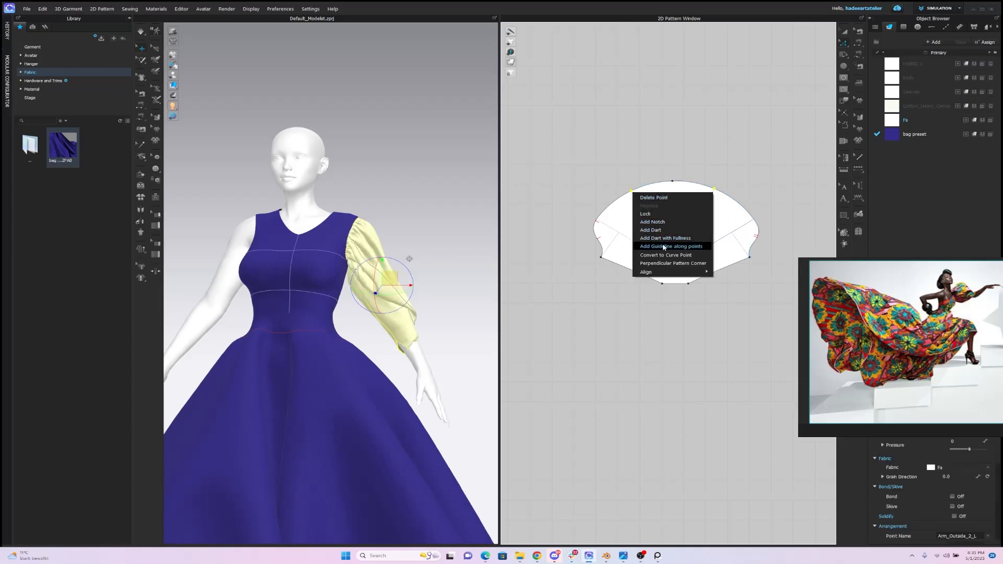
left_click(674, 248)
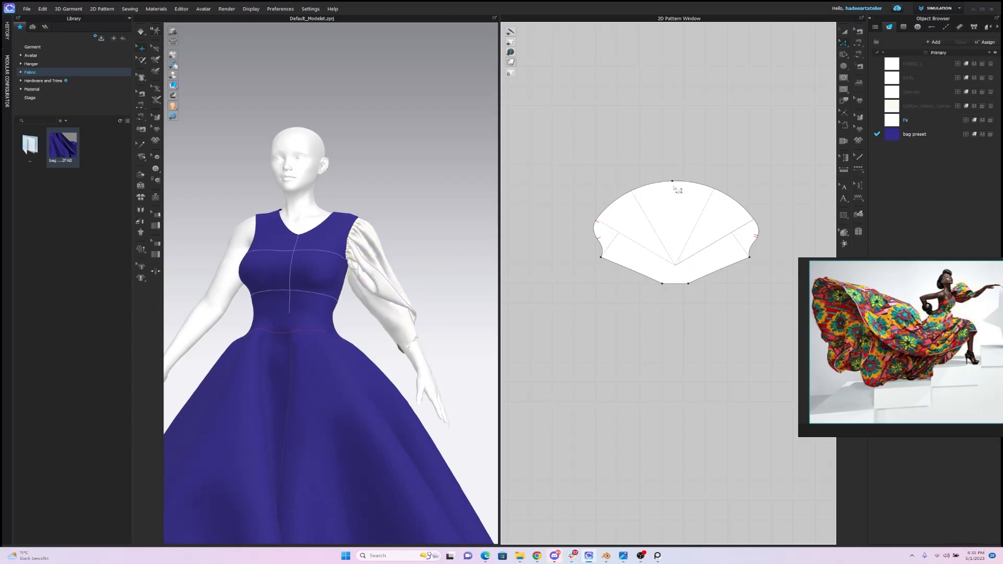
Step: Raise the cap's centre point by about 134 mm and resew the taller cap edge to the bodice armhole
left_click_drag(679, 186, 680, 159)
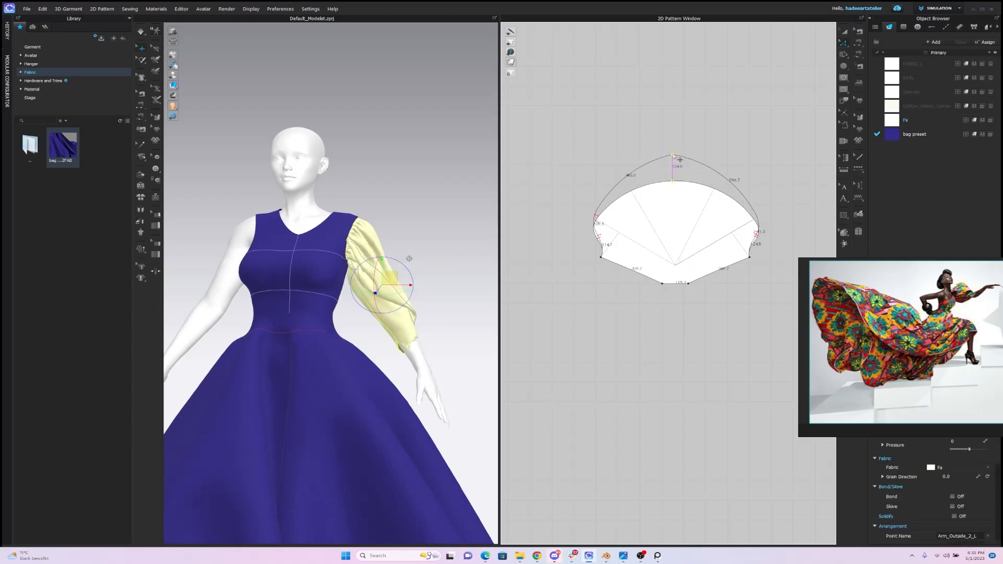
left_click(663, 184)
left_click(859, 31)
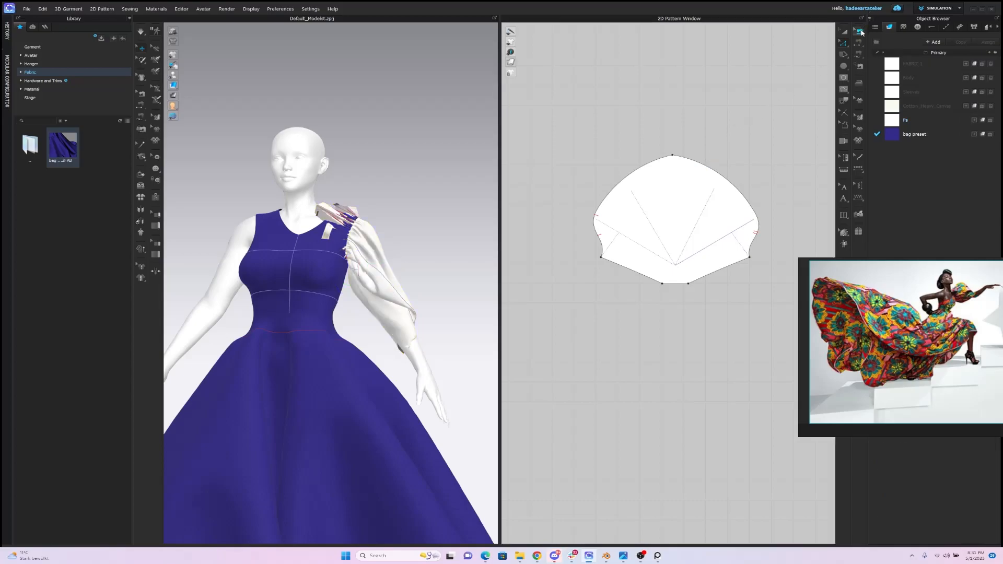
left_click(693, 161)
left_click(696, 164)
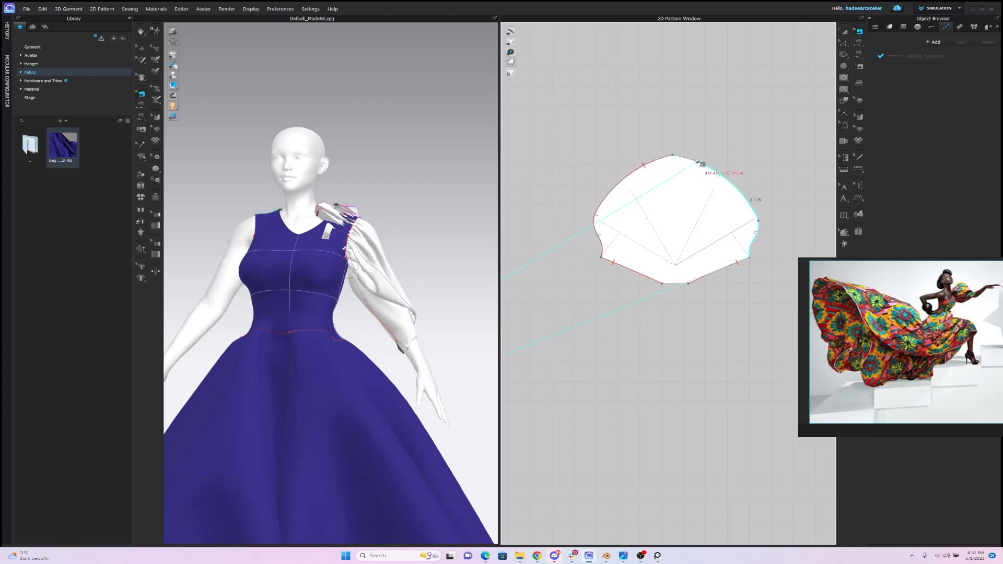
Step: Simulate the taller sleeve and tug its lower fabric inward and outward around the forearm to settle the gathers
right_click_drag(491, 168, 454, 180)
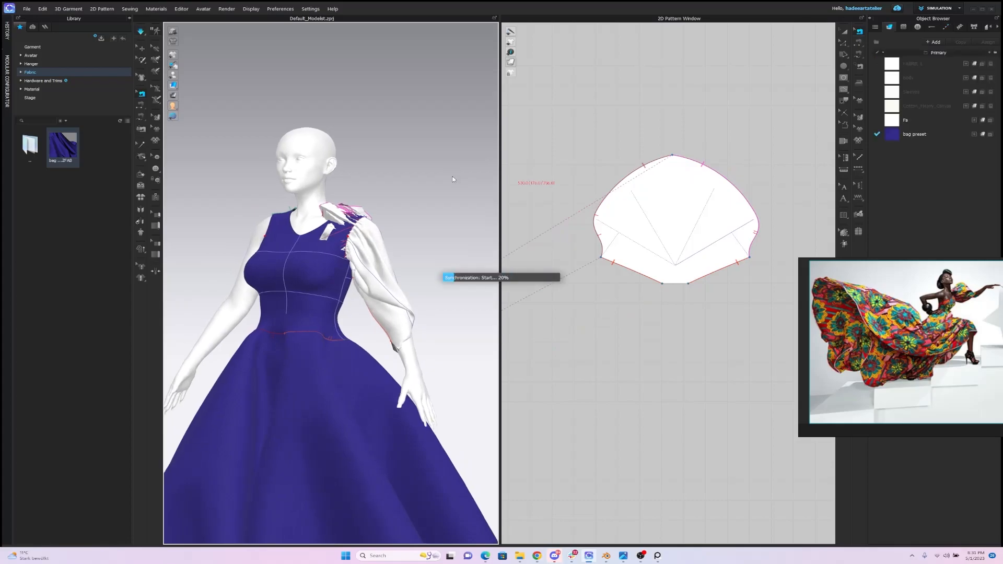
left_click(454, 180)
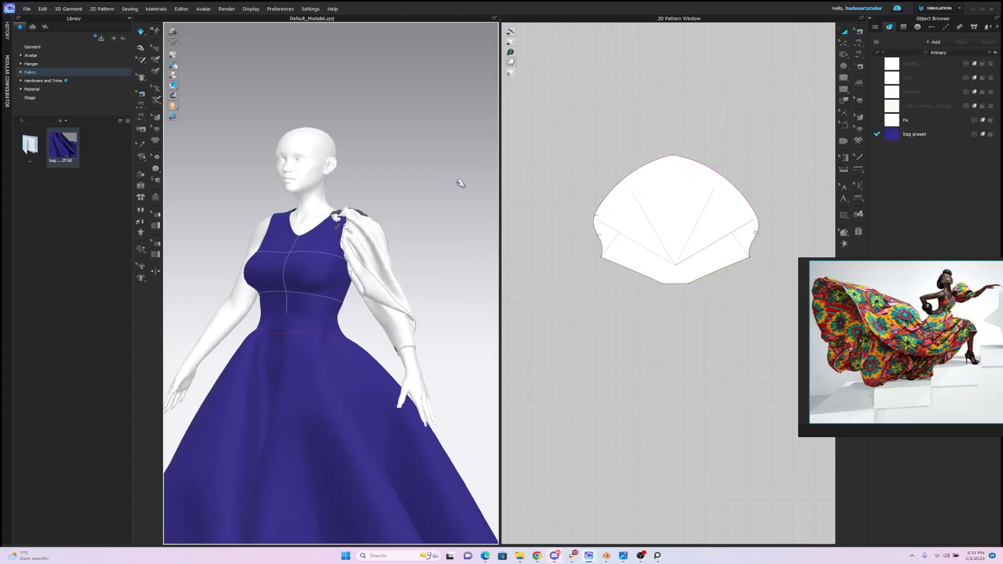
left_click(404, 330)
left_click_drag(347, 347, 333, 333)
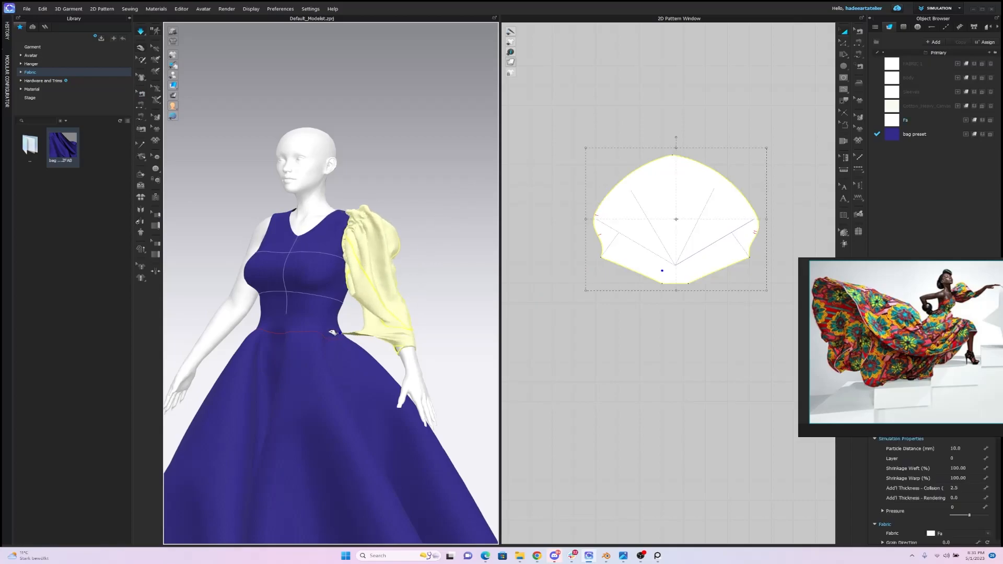
right_click_drag(437, 314, 432, 313)
left_click_drag(439, 346, 517, 323)
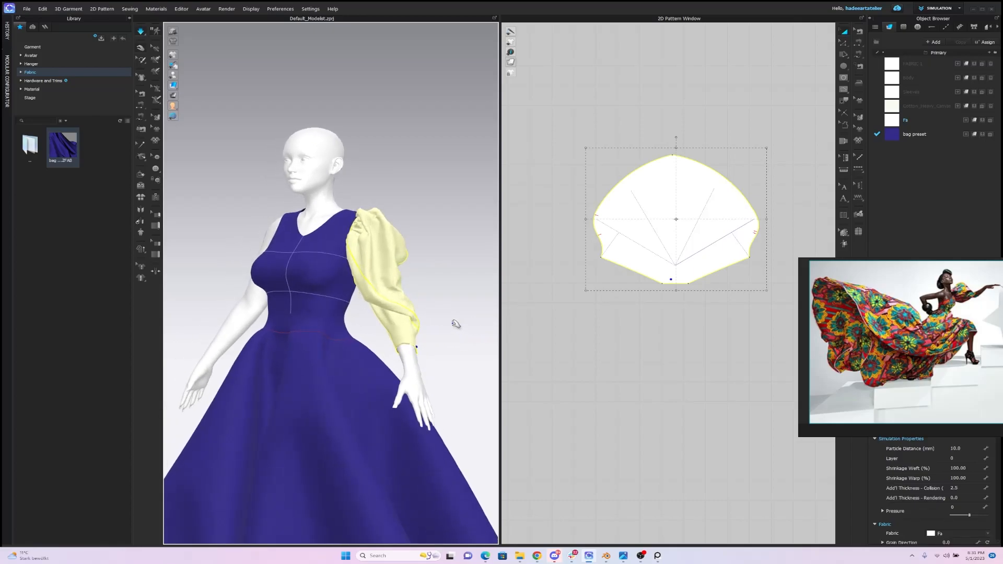
right_click_drag(456, 324, 422, 335)
left_click_drag(406, 342, 378, 342)
right_click_drag(455, 318, 423, 361)
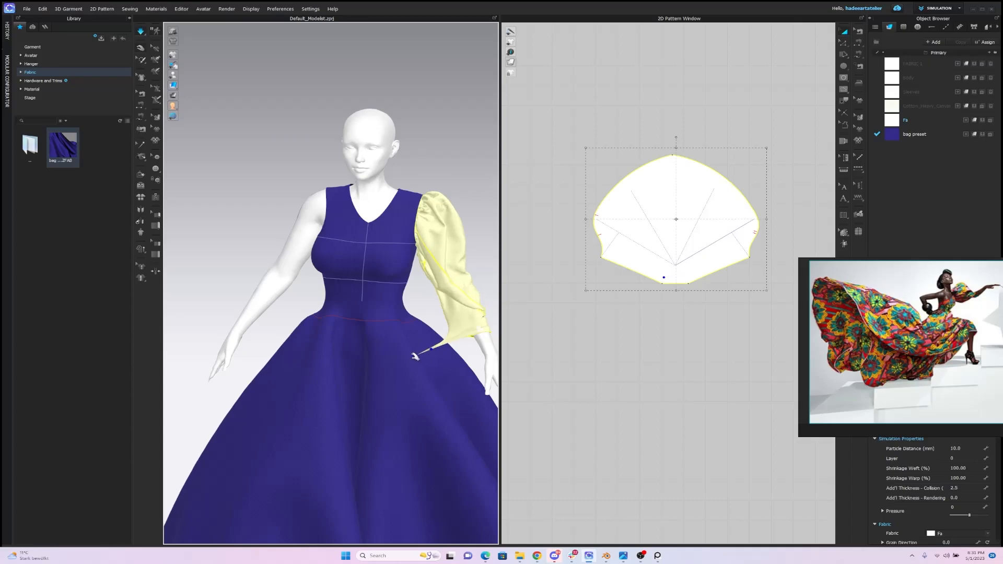
left_click(491, 290)
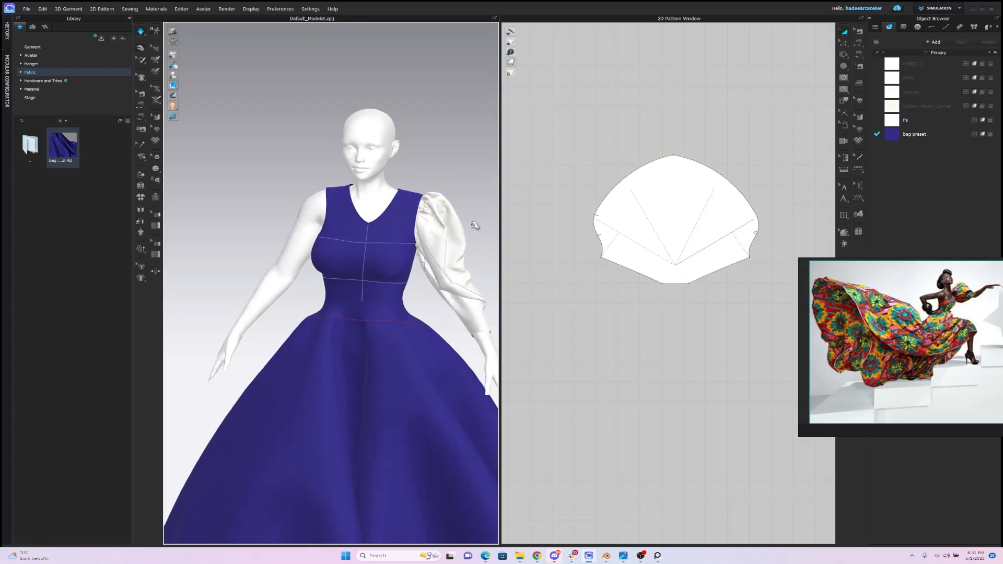
Step: Check the sewing lines along the sleeve cap and raise the cap's centre point a little further
key("b")
scroll(475, 215, "down", 2)
right_click_drag(475, 215, 383, 182)
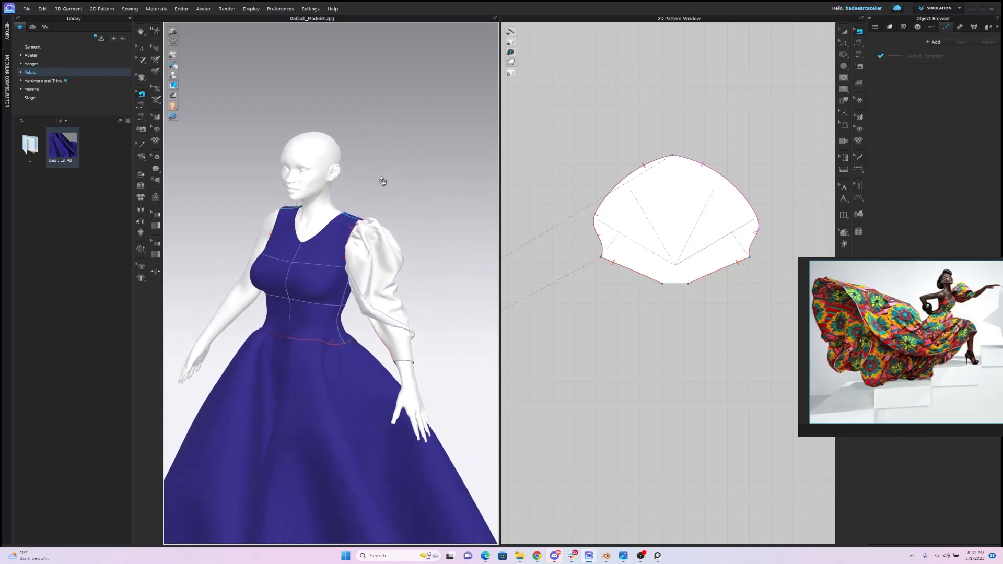
key("a")
left_click_drag(679, 161, 677, 153)
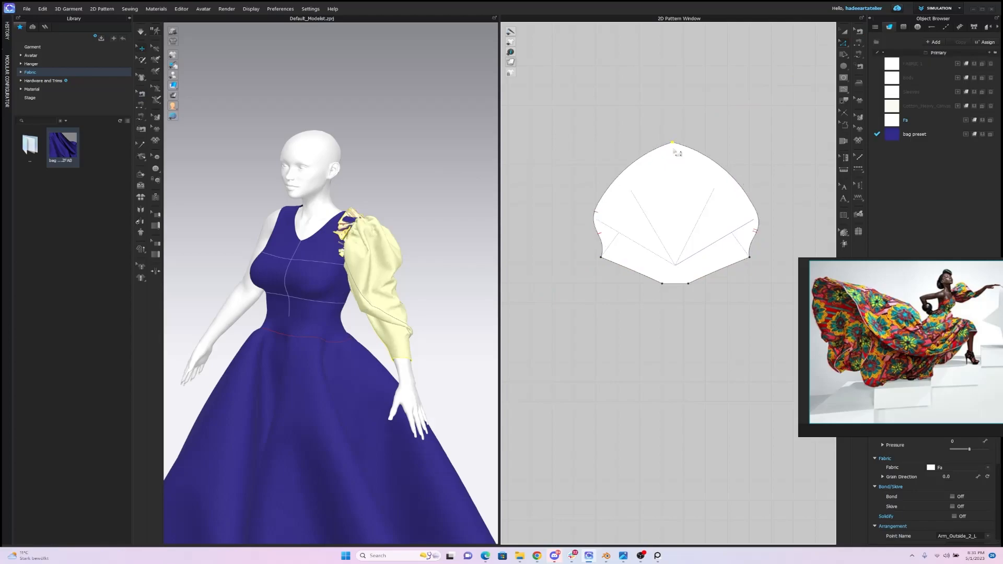
Step: Scale the whole sleeve pattern wider on both sides and slightly taller at the cap
left_click(845, 31)
left_click(701, 209)
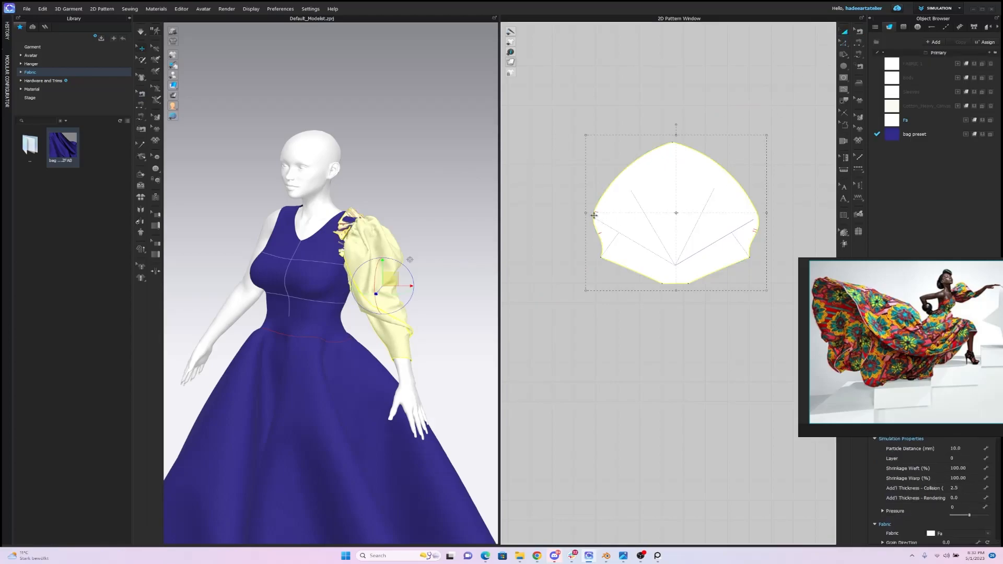
left_click_drag(586, 213, 561, 212)
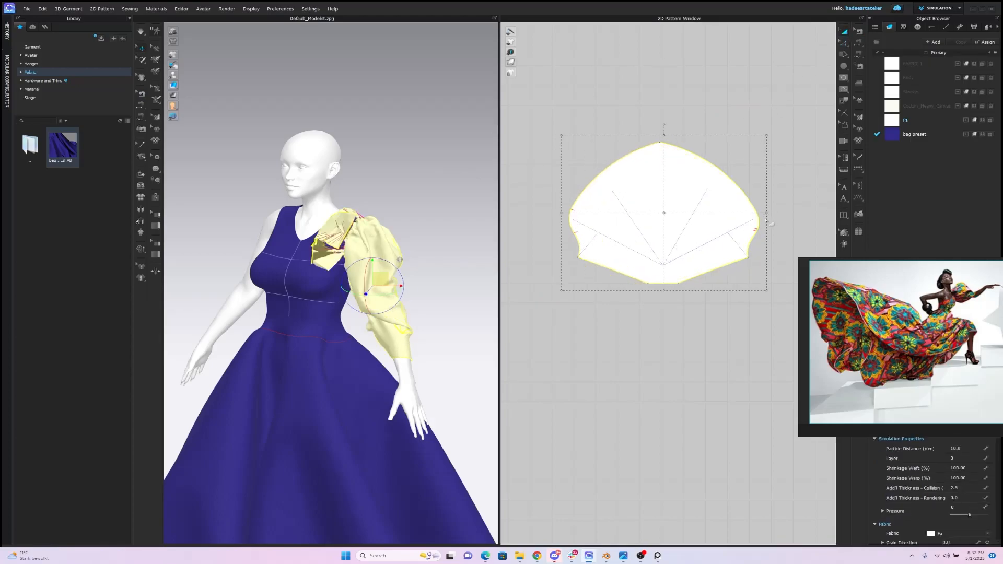
left_click_drag(766, 212, 773, 211)
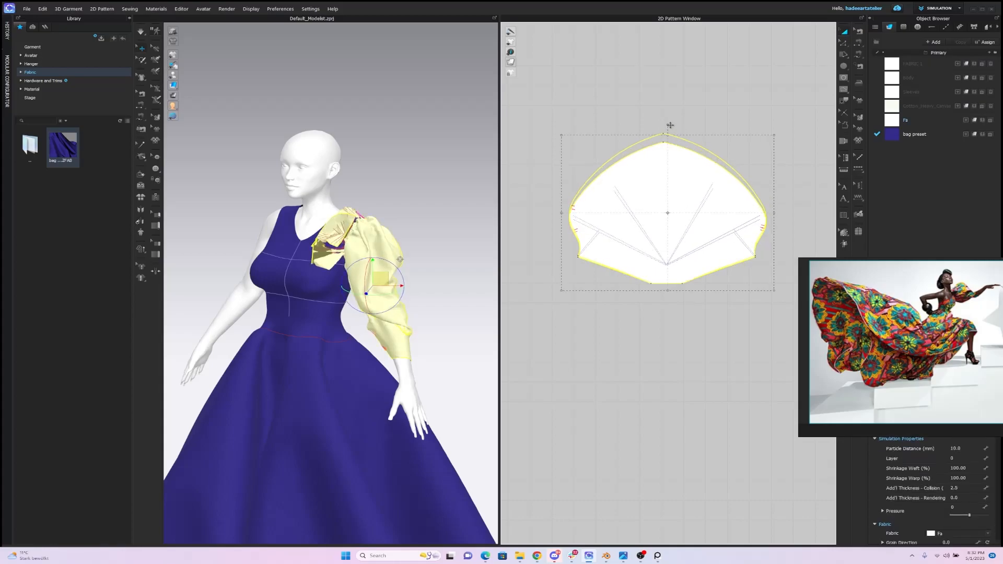
left_click(675, 106)
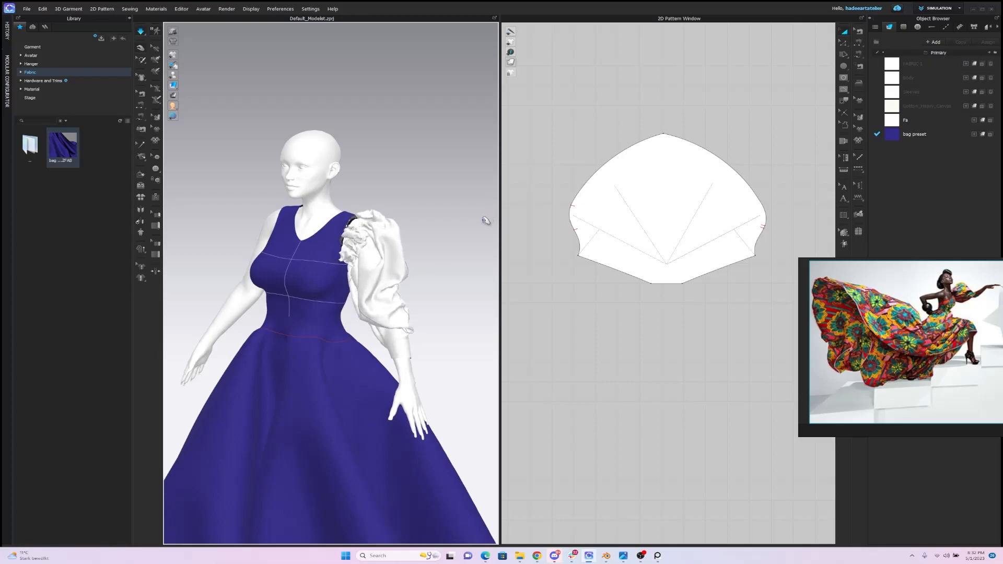
Step: Simulate the enlarged sleeve, pull its upper fabric outward into a fuller puff, and view it against the whole gown
left_click(396, 256)
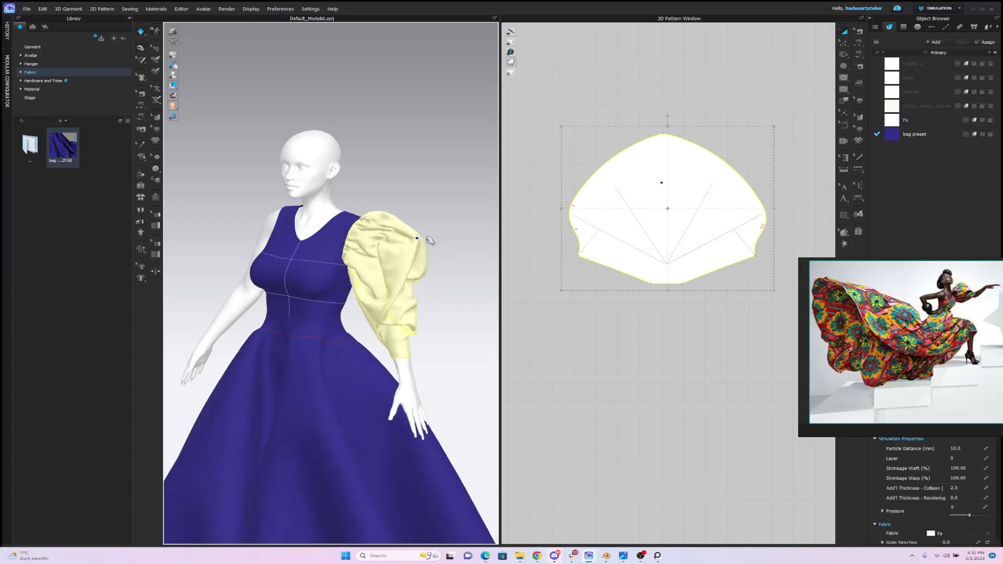
left_click(434, 222)
mouse_move(432, 218)
right_mouse_down()
mouse_move(481, 197)
mouse_move(442, 195)
mouse_move(355, 224)
mouse_move(269, 220)
mouse_move(417, 219)
right_mouse_up()
scroll(441, 226, "down", 3)
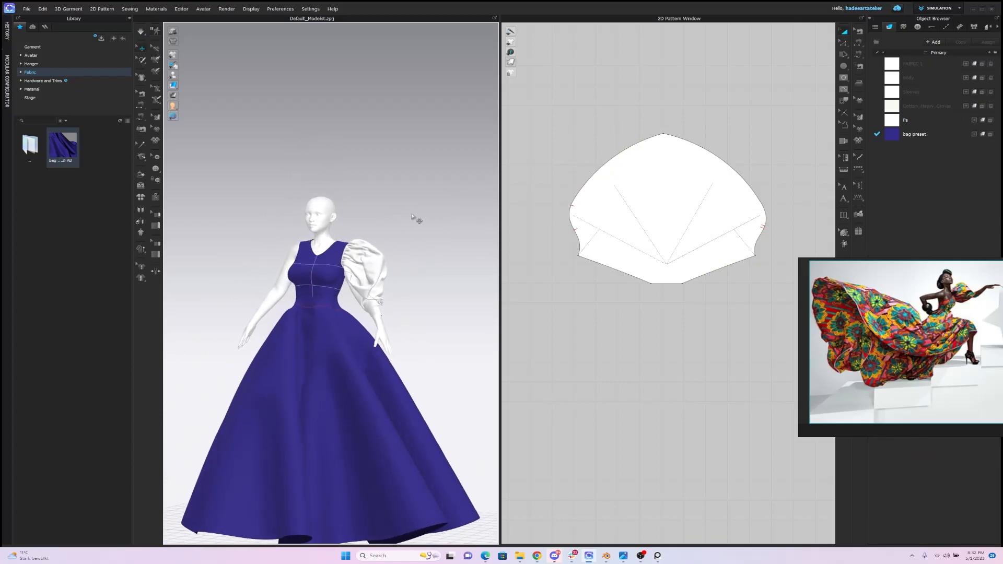
scroll(417, 214, "up", 3)
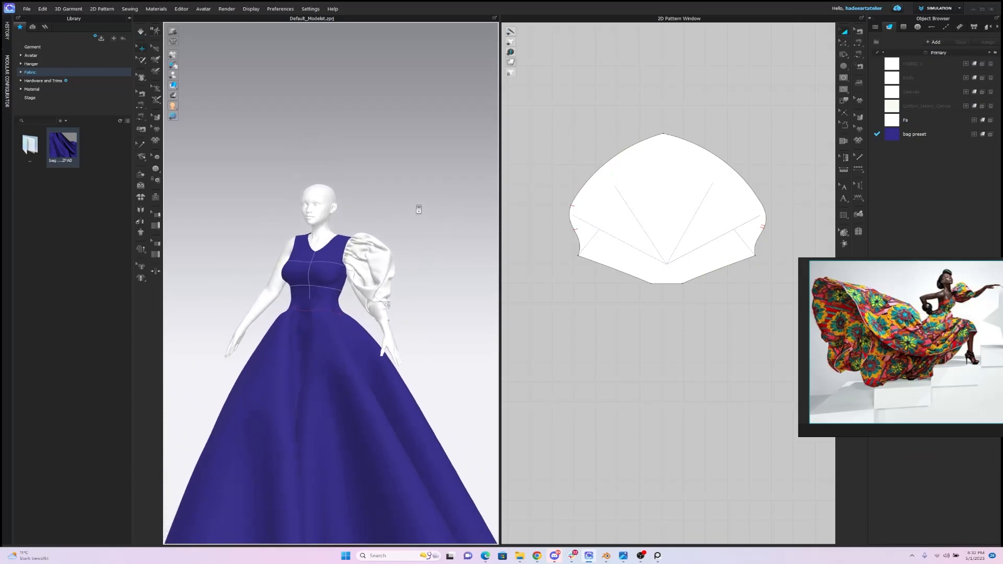
Step: Try the Cotton_Heavy_Canvas fabric on the sleeve and simulate it while pulling the puff outward
left_click(672, 155)
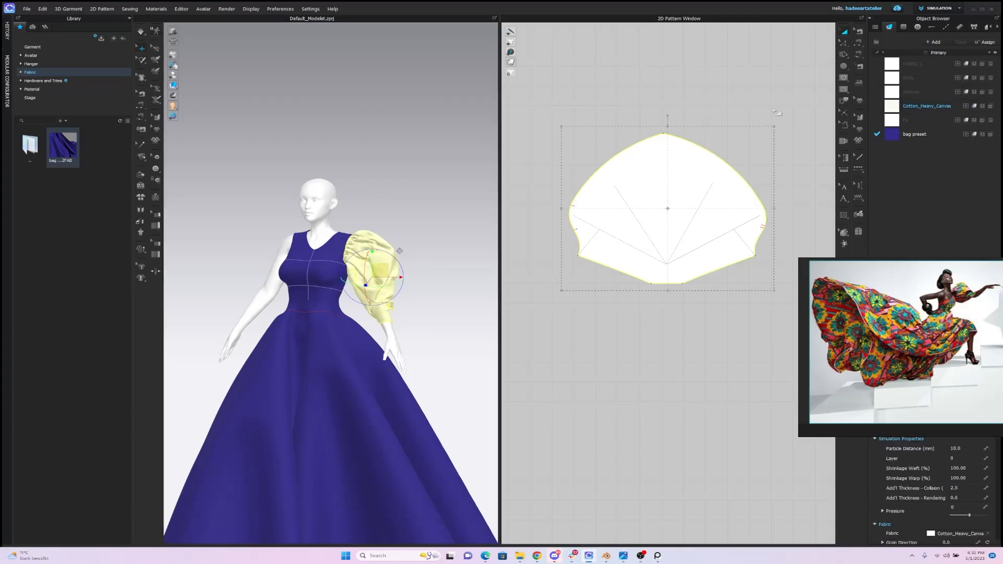
left_click(443, 191)
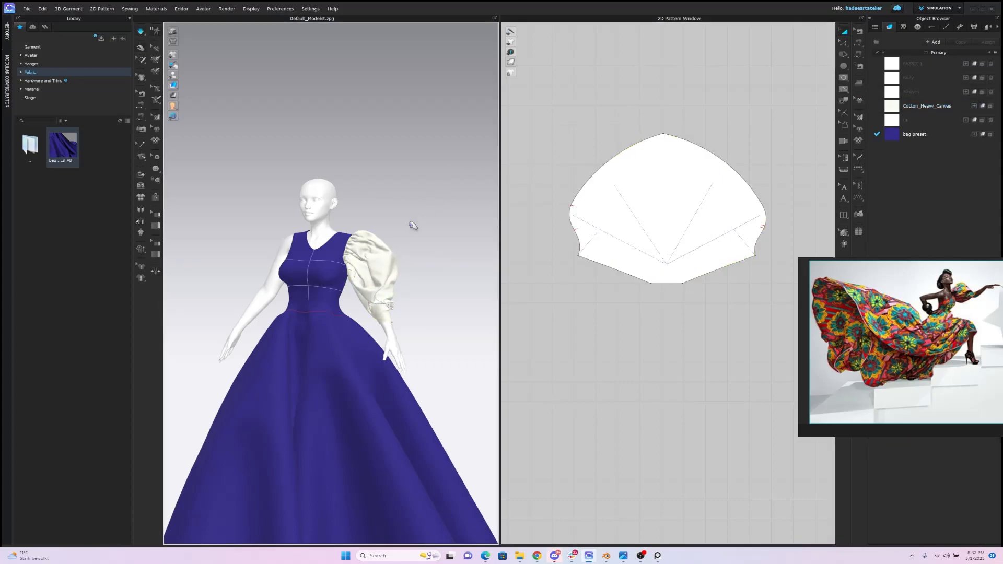
left_click(390, 261)
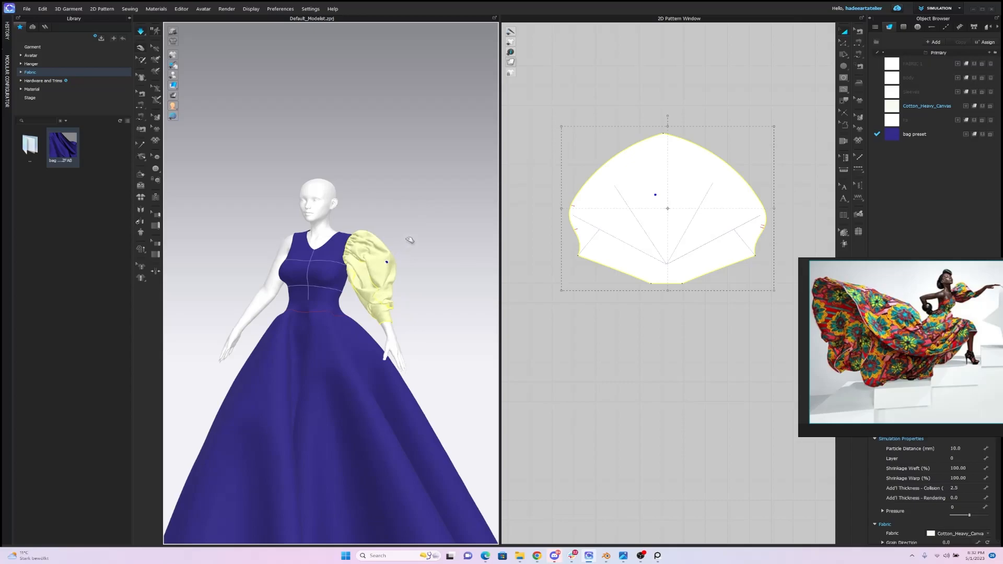
Step: Assign the bag preset fabric to the sleeve, simulate it, and review the puff together with the full skirt
left_click(976, 134)
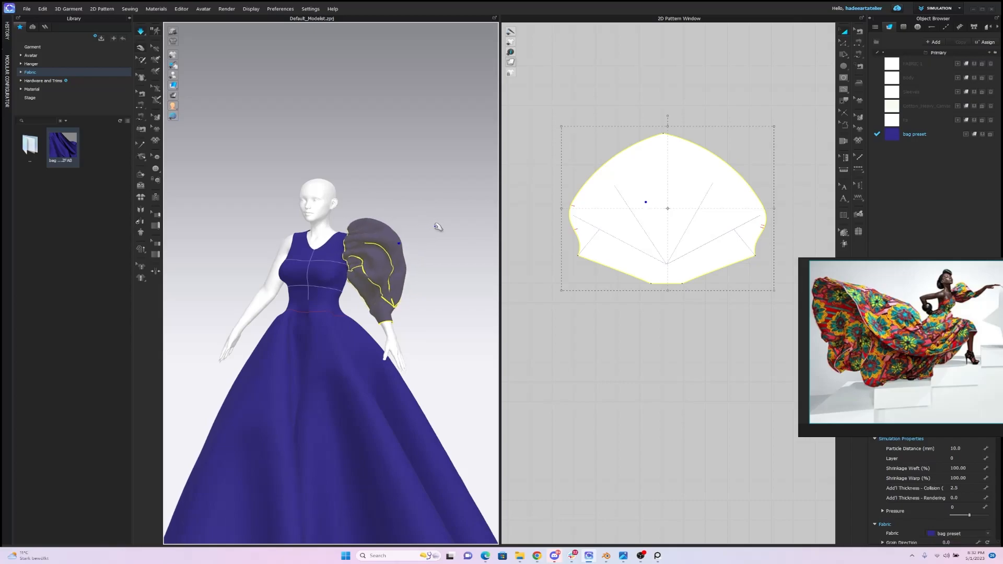
left_click(438, 227)
scroll(423, 249, "down", 3)
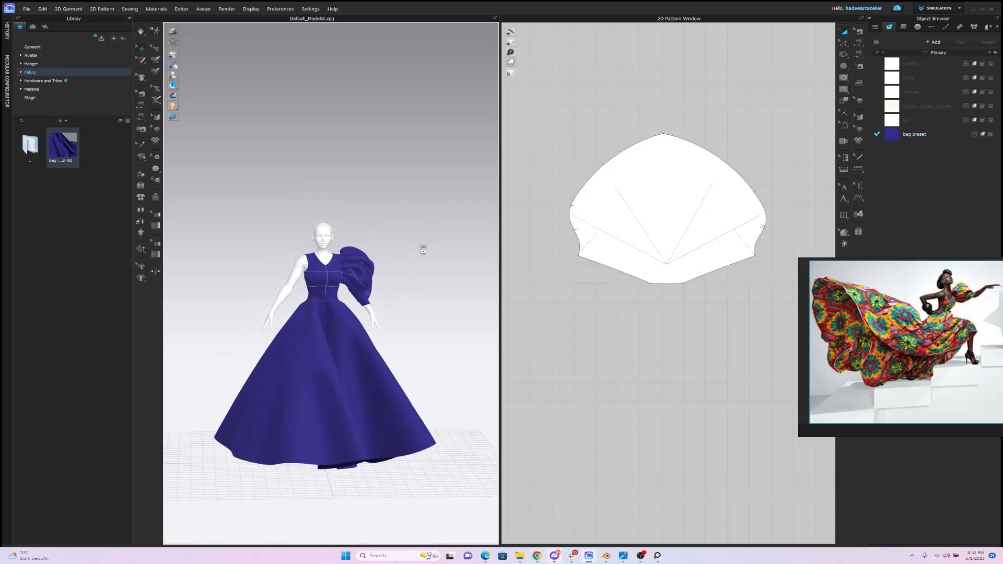
mouse_move(415, 226)
right_mouse_down()
mouse_move(253, 227)
mouse_move(332, 207)
mouse_move(418, 226)
right_mouse_up()
scroll(406, 209, "up", 3)
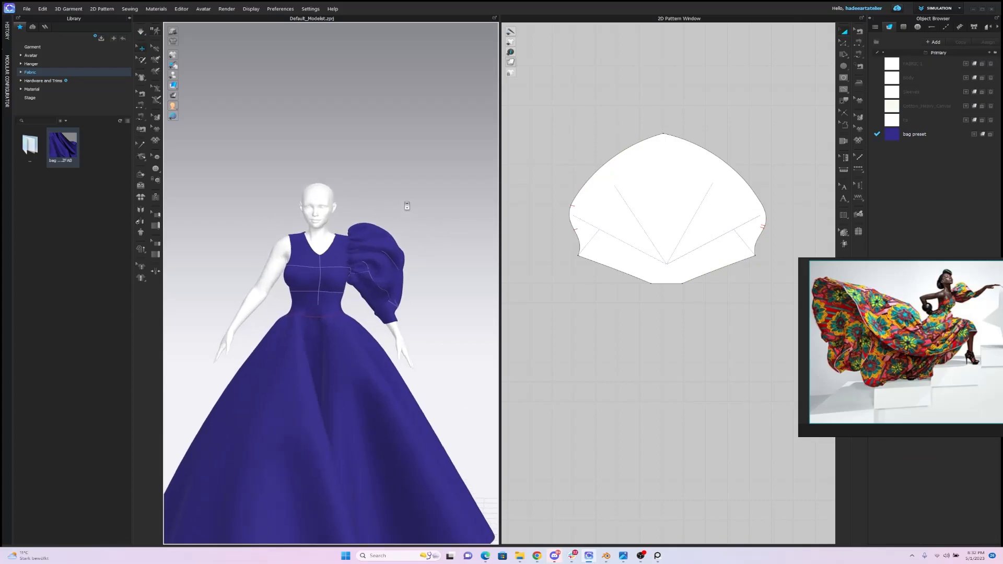
scroll(410, 211, "down", 5)
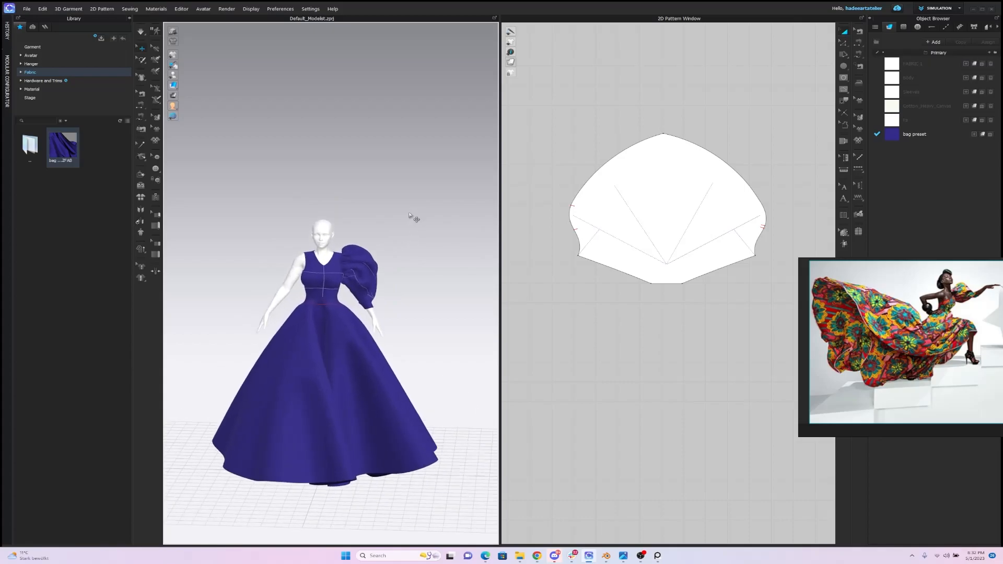
scroll(398, 212, "up", 1)
scroll(399, 212, "up", 1)
Step: Reposition the reference image clear of the fabric properties and rename the bag preset fabric as Stream Fabric
left_click_drag(960, 329, 131, 327)
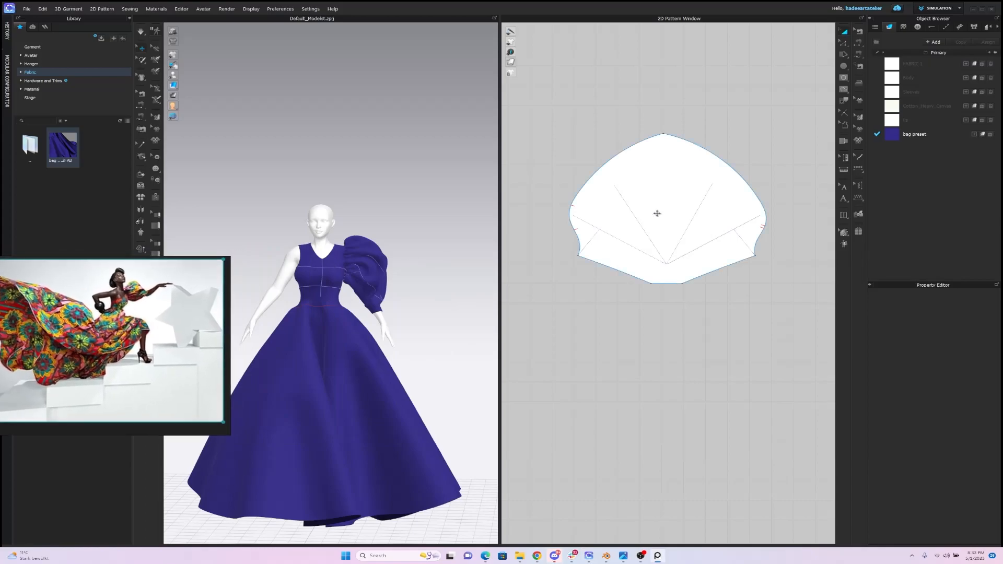
left_click(910, 137)
double_click(909, 136)
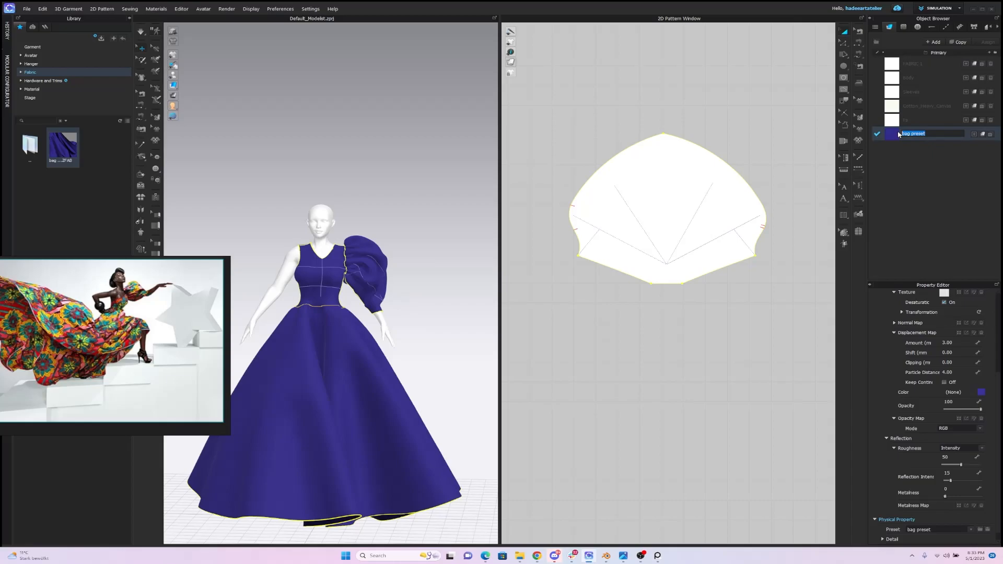
type("N")
key("Return")
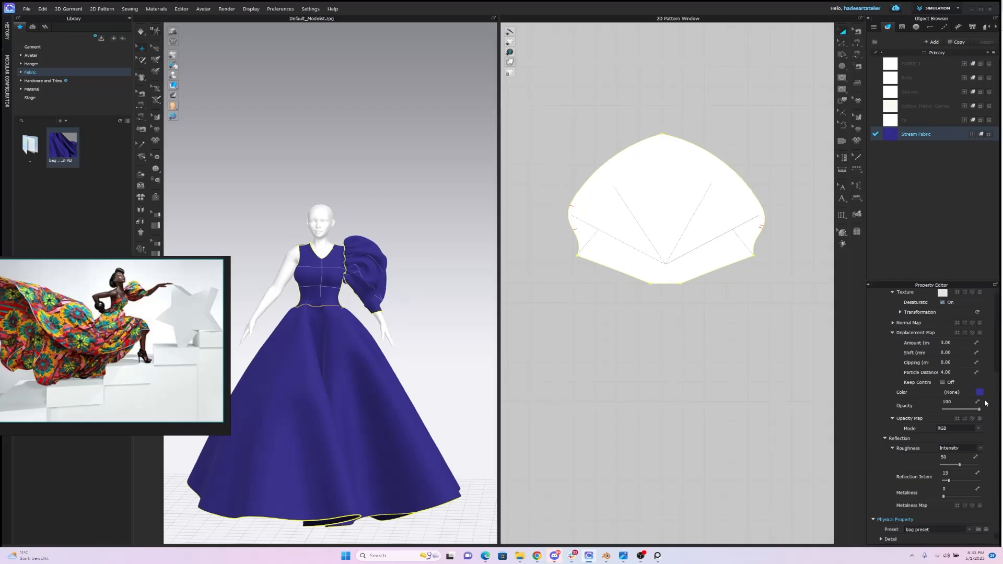
Step: Set the physical thickness of Stream Fabric to 1 mm and start simulating the gown with it
left_click(882, 539)
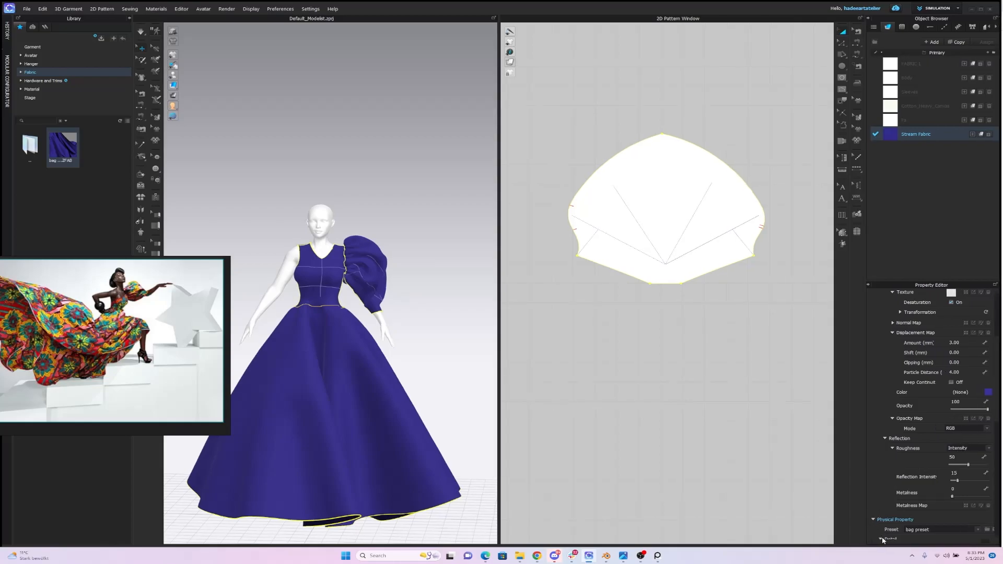
left_click_drag(996, 398, 1002, 520)
left_click(970, 532)
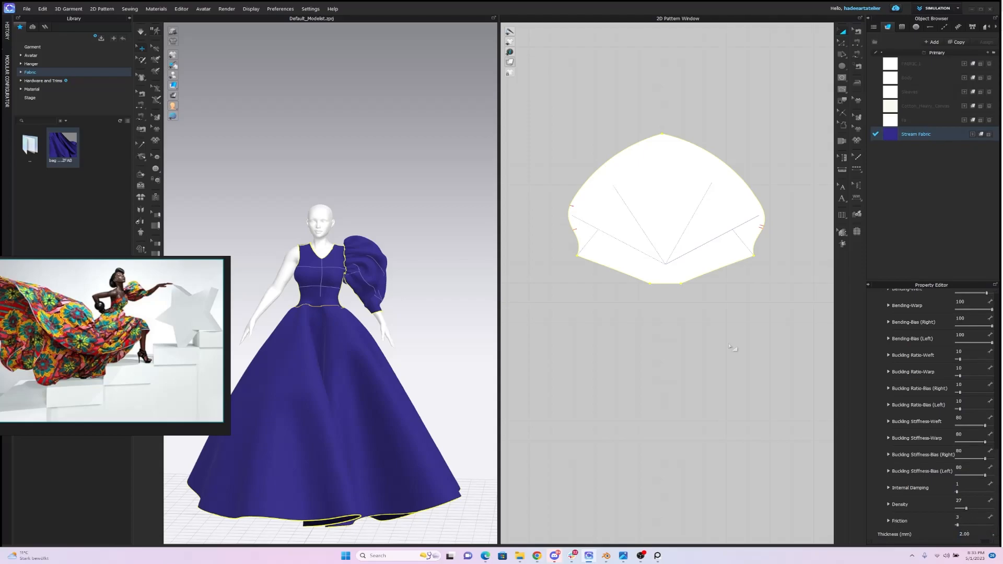
left_click(449, 191)
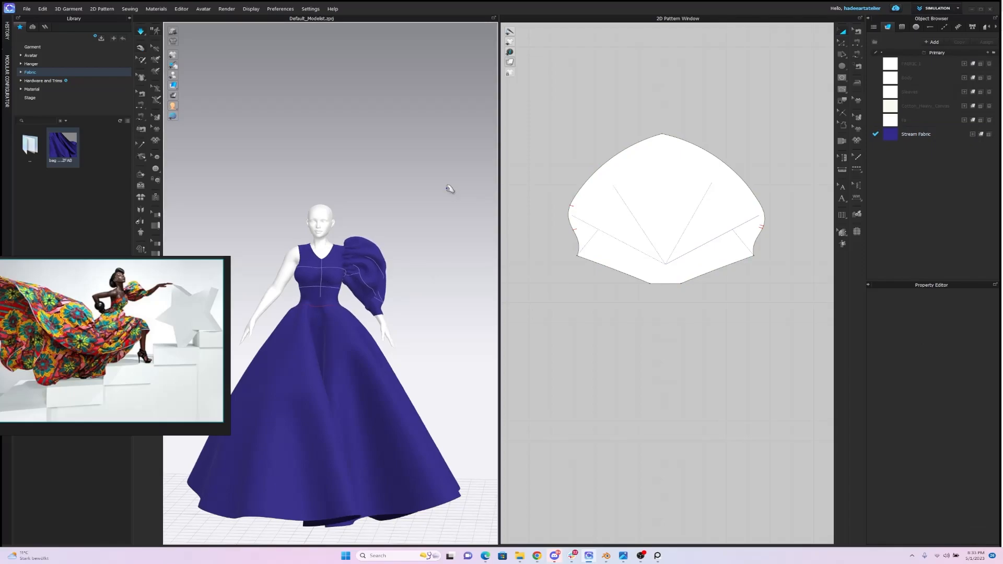
left_click(938, 137)
left_click(974, 533)
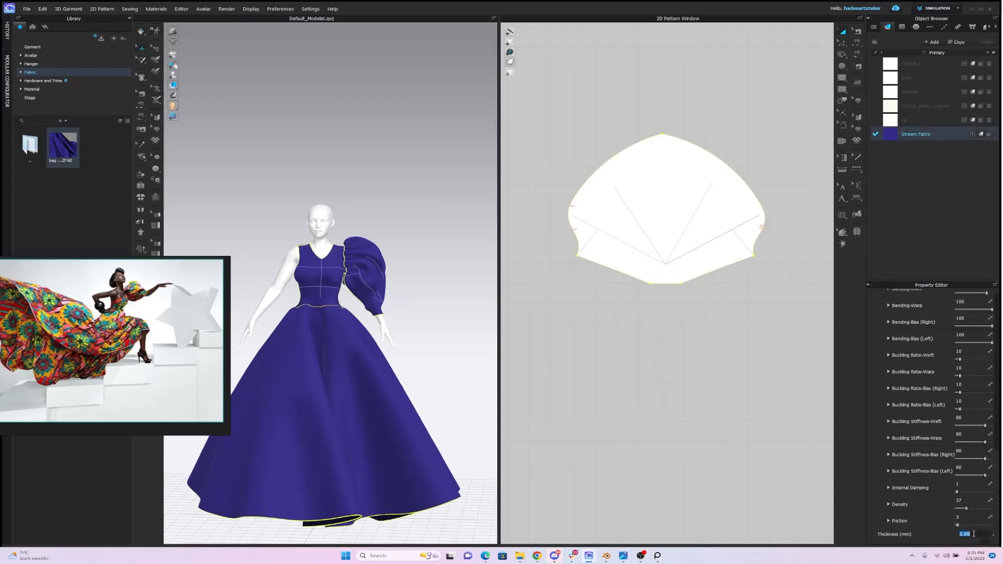
type("1")
key("Return")
left_click(459, 288)
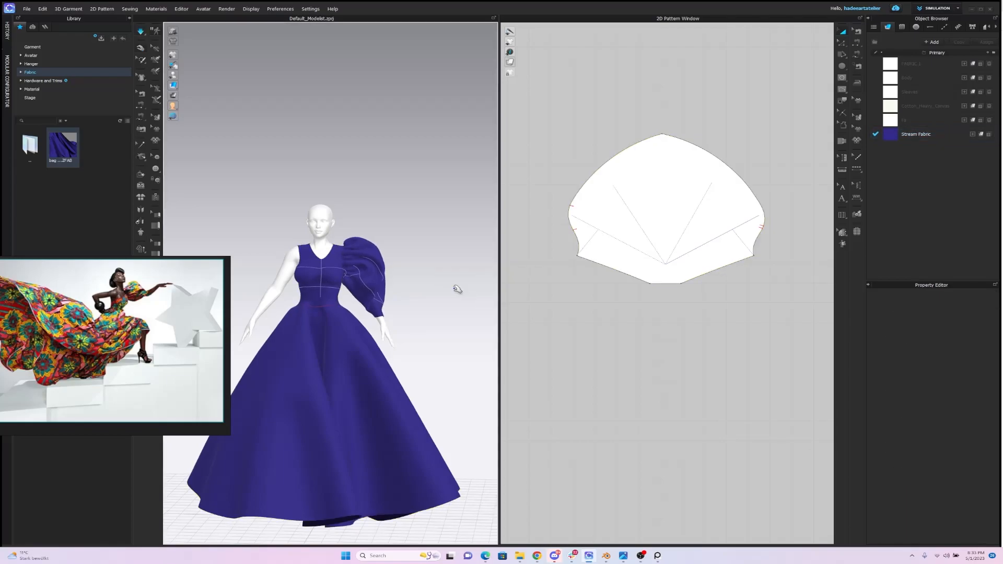
Step: Examine the drape of the full gown and the gathered puff sleeve up close and from a distance, along with the bodice and skirt patterns
mouse_move(448, 278)
right_mouse_down()
mouse_move(430, 282)
mouse_move(446, 280)
mouse_move(444, 261)
mouse_move(459, 286)
mouse_move(439, 287)
right_mouse_up()
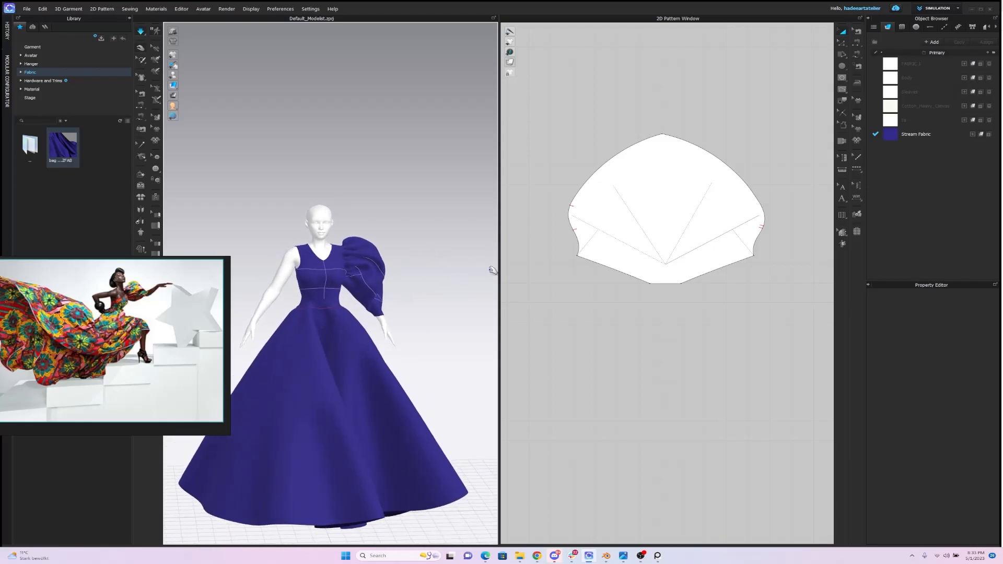
right_click_drag(459, 199, 348, 224)
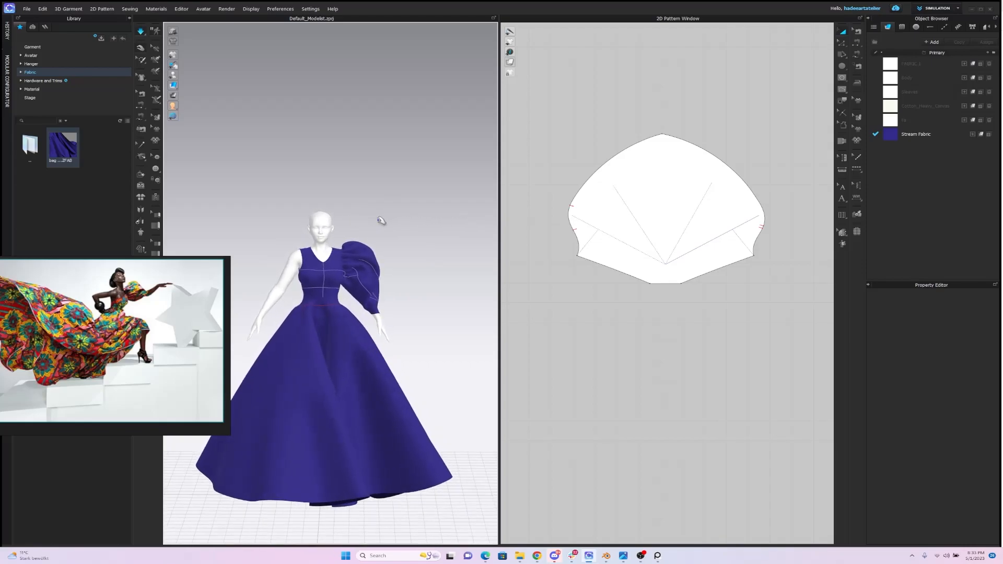
scroll(384, 212, "up", 3)
scroll(385, 207, "down", 4)
mouse_move(414, 206)
right_mouse_down()
mouse_move(307, 207)
mouse_move(381, 213)
mouse_move(410, 240)
mouse_move(404, 219)
right_mouse_up()
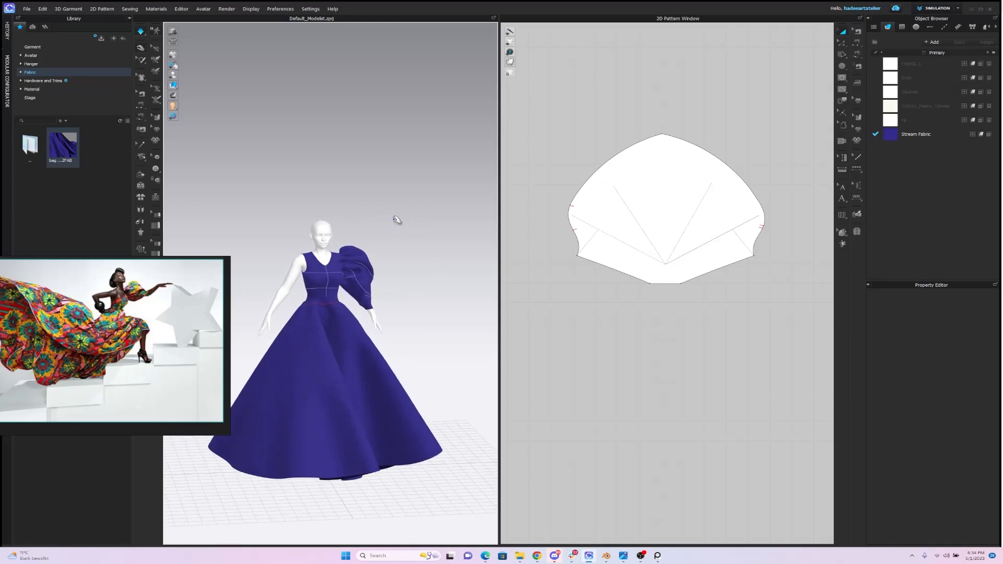
scroll(396, 220, "up", 5)
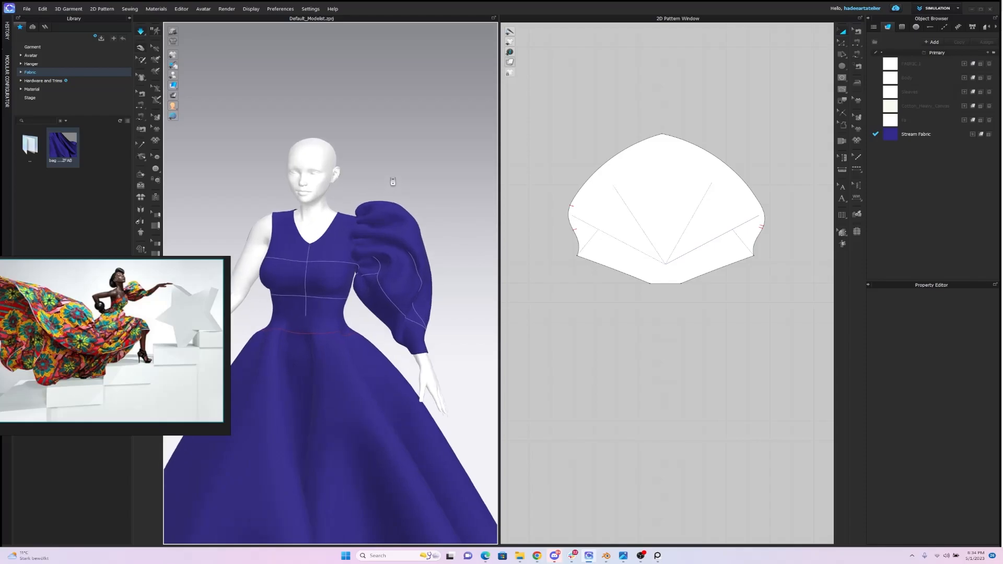
scroll(394, 179, "up", 3)
scroll(395, 177, "down", 1)
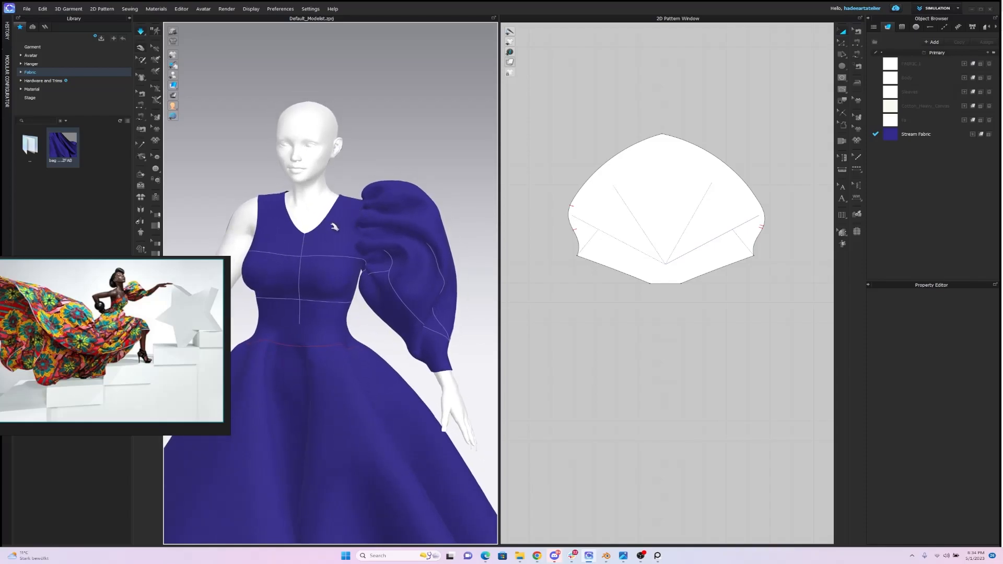
scroll(682, 173, "down", 5)
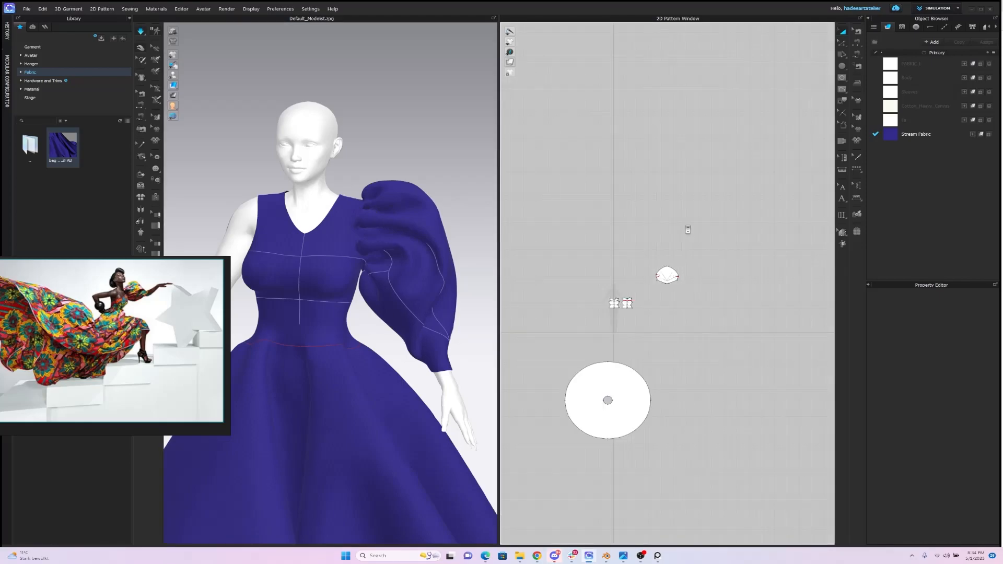
middle_click_drag(606, 252, 714, 164)
scroll(664, 209, "up", 3)
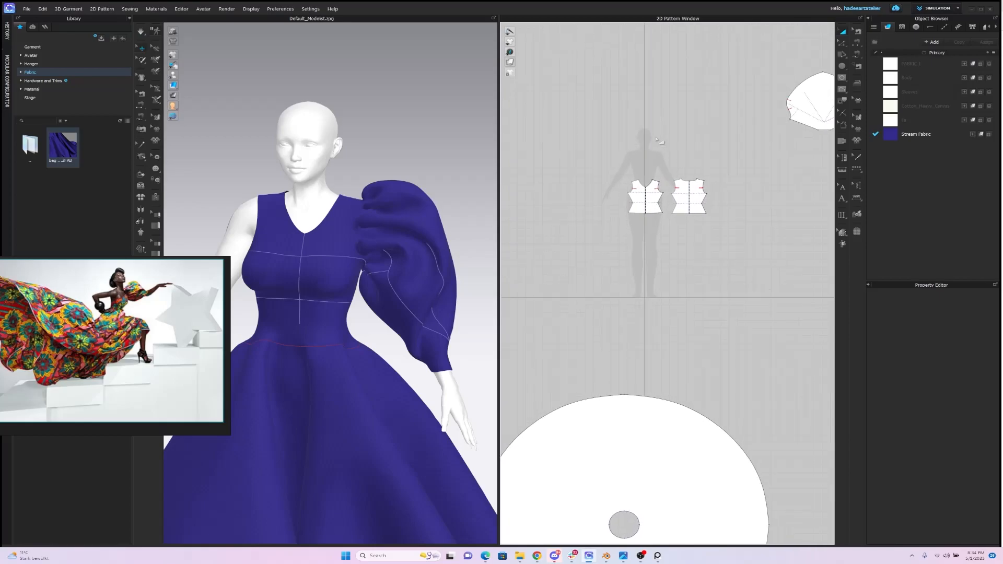
scroll(419, 198, "down", 5)
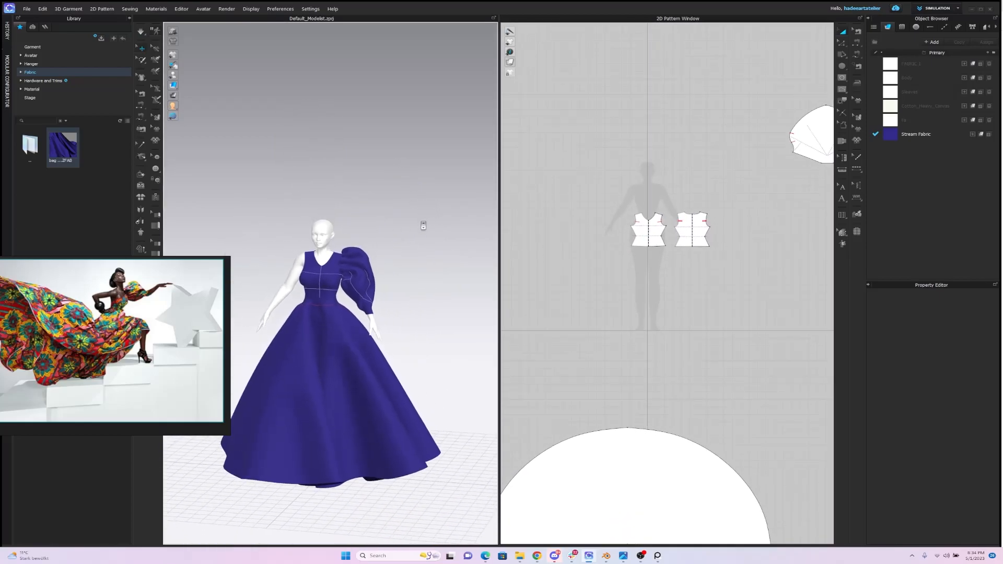
mouse_move(397, 217)
right_mouse_down()
mouse_move(477, 215)
mouse_move(430, 213)
mouse_move(412, 257)
mouse_move(406, 220)
right_mouse_up()
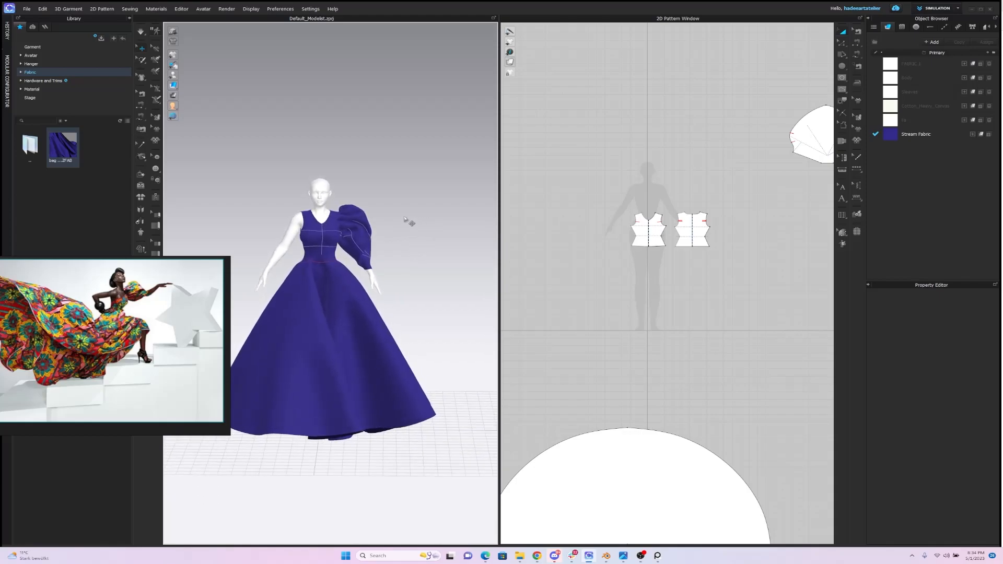
Step: Save the project as a new file named A23 CLO (Stream 3) in the Project folder
left_click(27, 9)
mouse_move(62, 70)
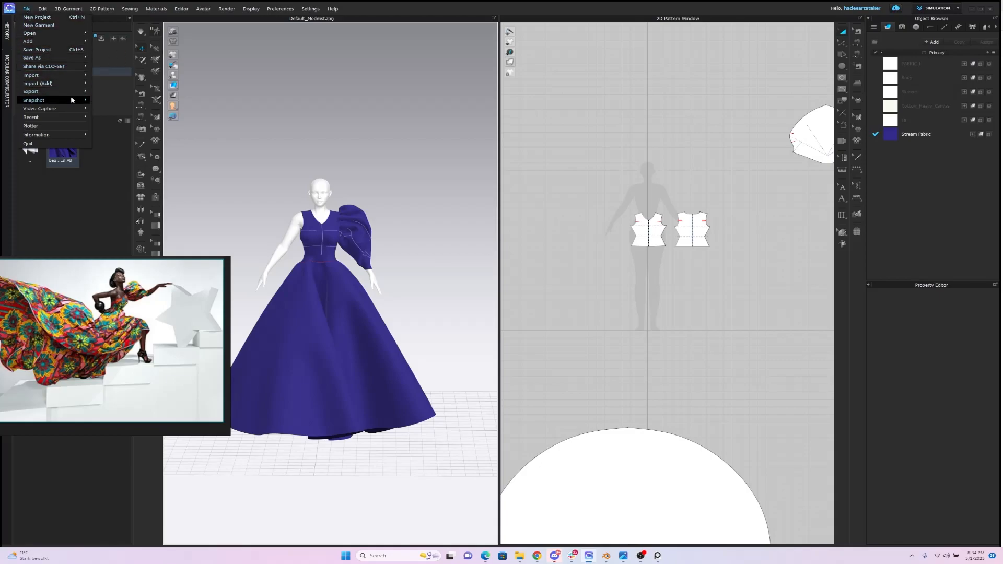
left_click(105, 58)
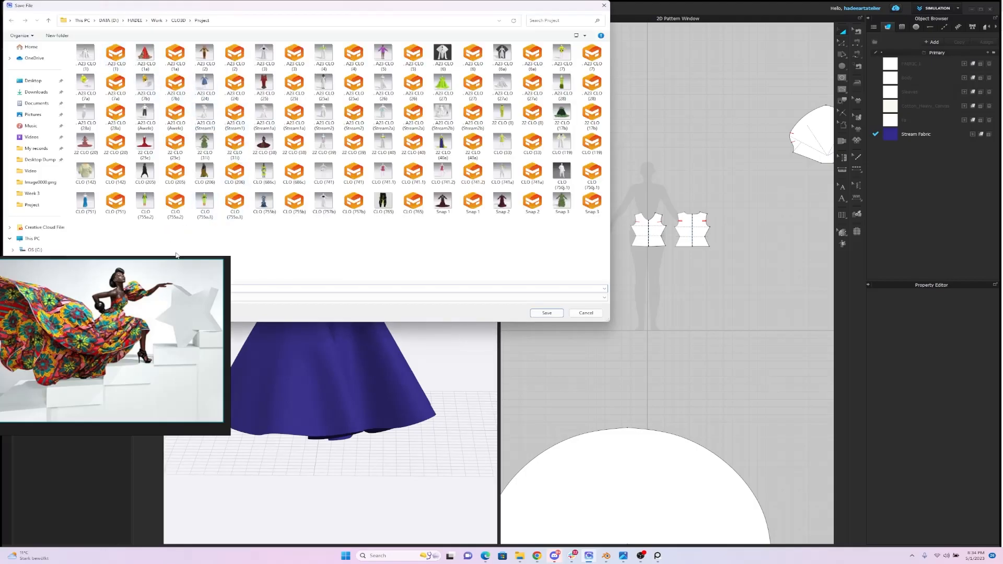
left_click(453, 125)
left_click(93, 288)
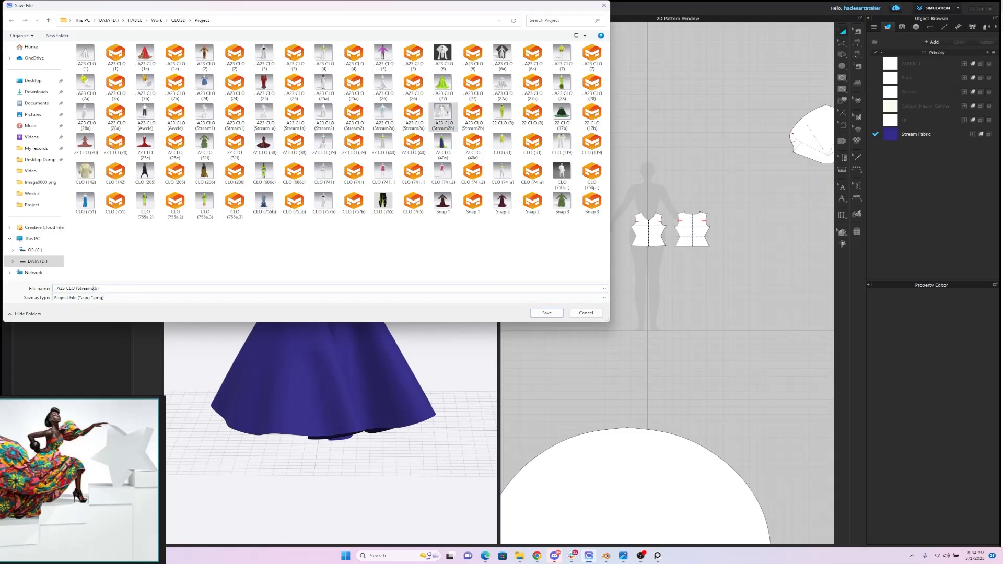
key("BackSpace")
type("3")
left_click(546, 313)
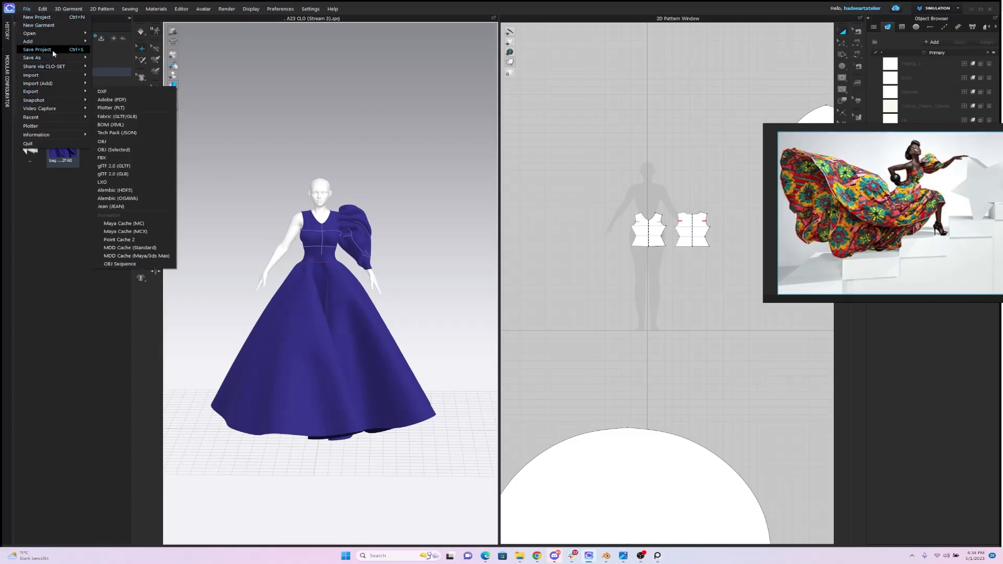
Step: Import the posed avatar OBJ as an added morph target at 1000% scale to move the avatar into the reference pose
mouse_move(55, 84)
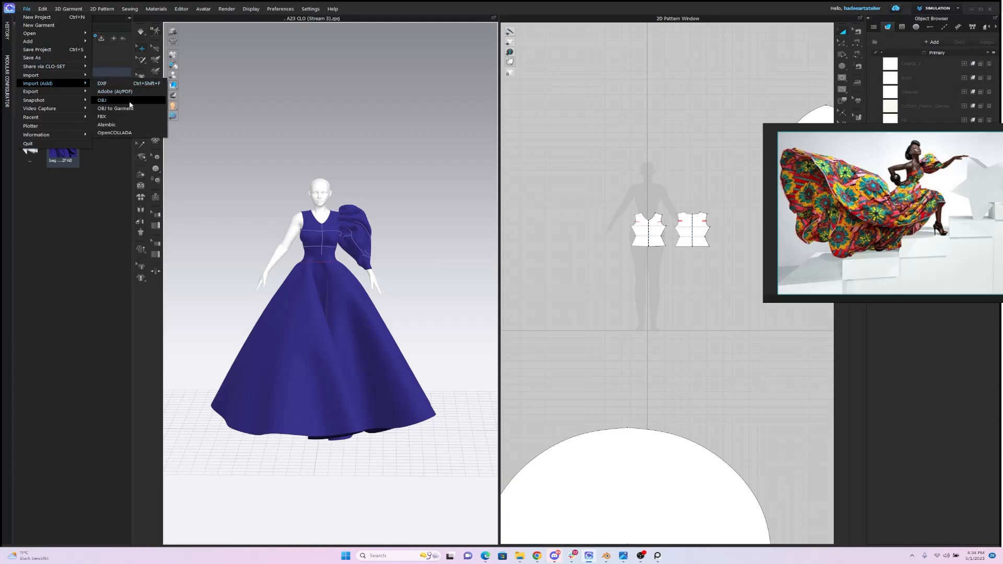
left_click(131, 100)
left_click(115, 82)
left_click(547, 313)
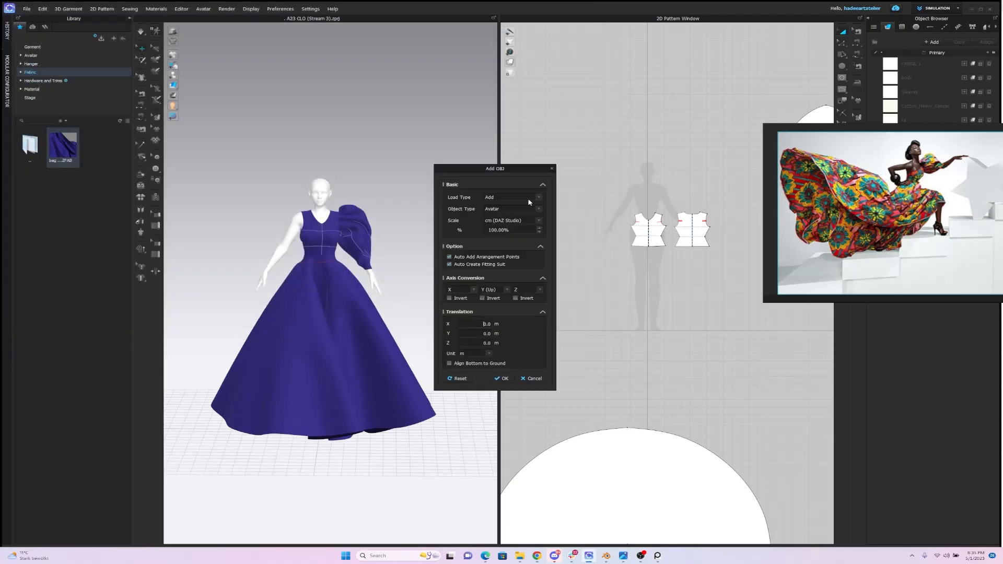
left_click(509, 208)
left_click(501, 229)
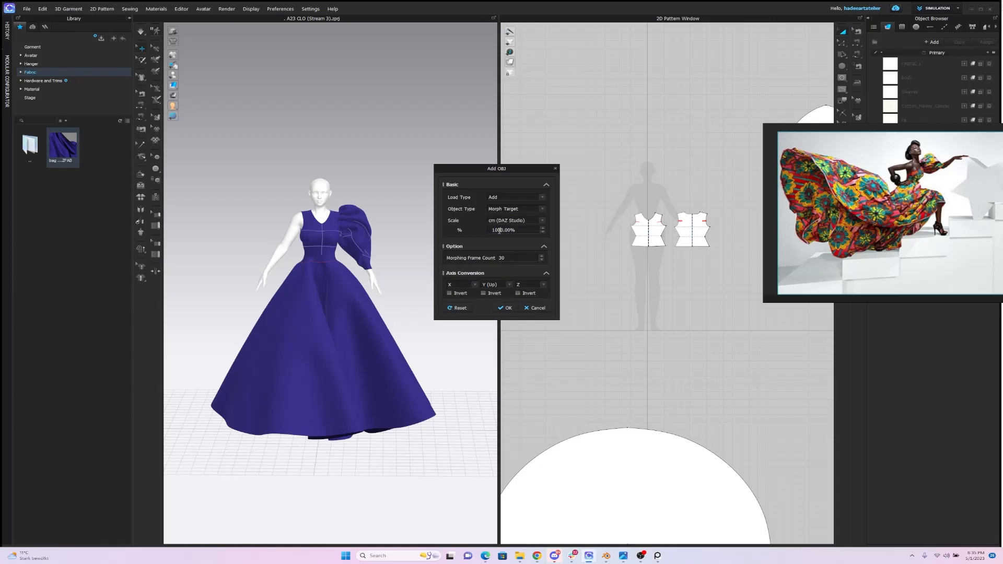
type("0")
left_click(507, 308)
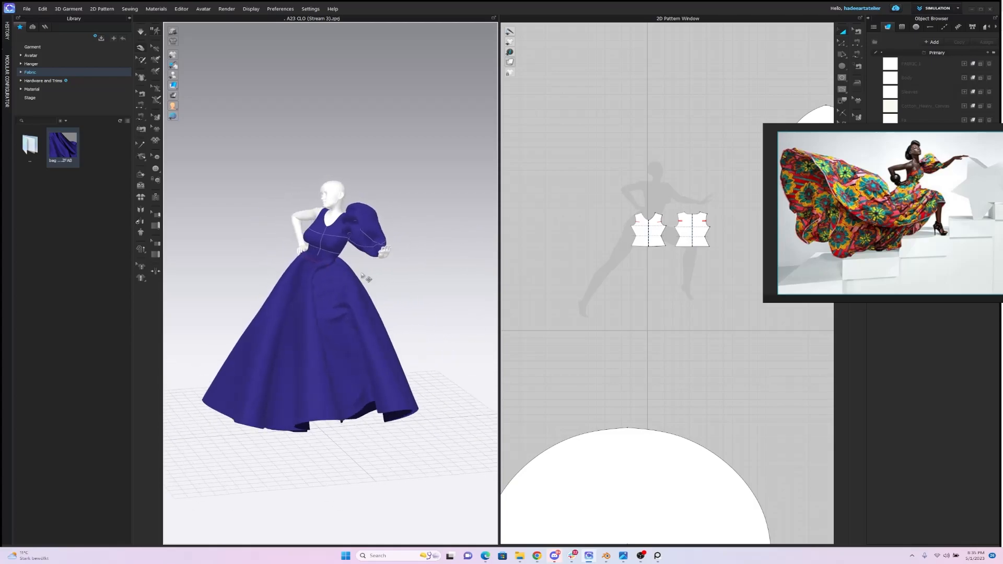
Step: Pull the skirt outward and sweep its back part upward during simulation to follow the flowing shape in the reference
left_click(350, 319)
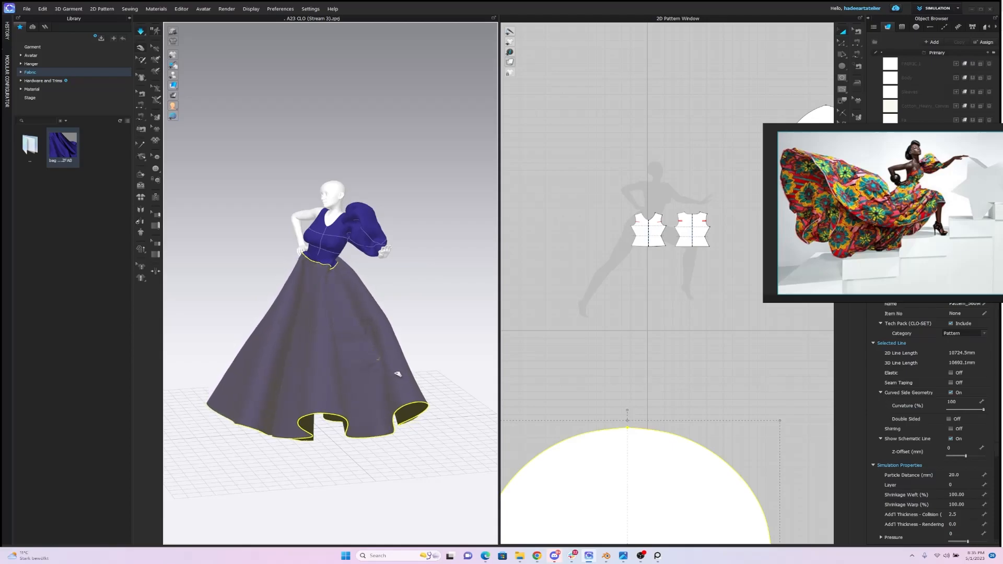
left_click(421, 295)
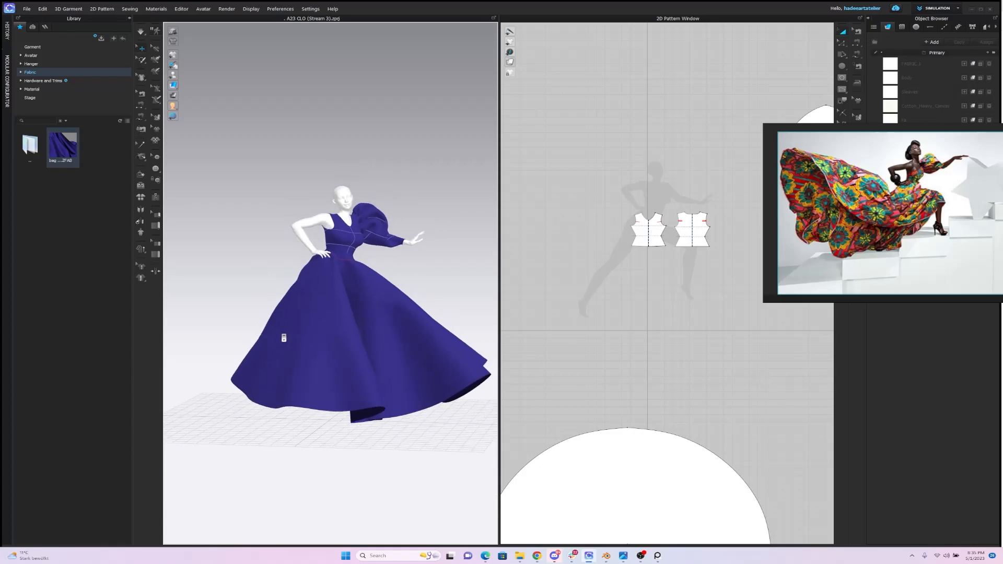
left_click(268, 362)
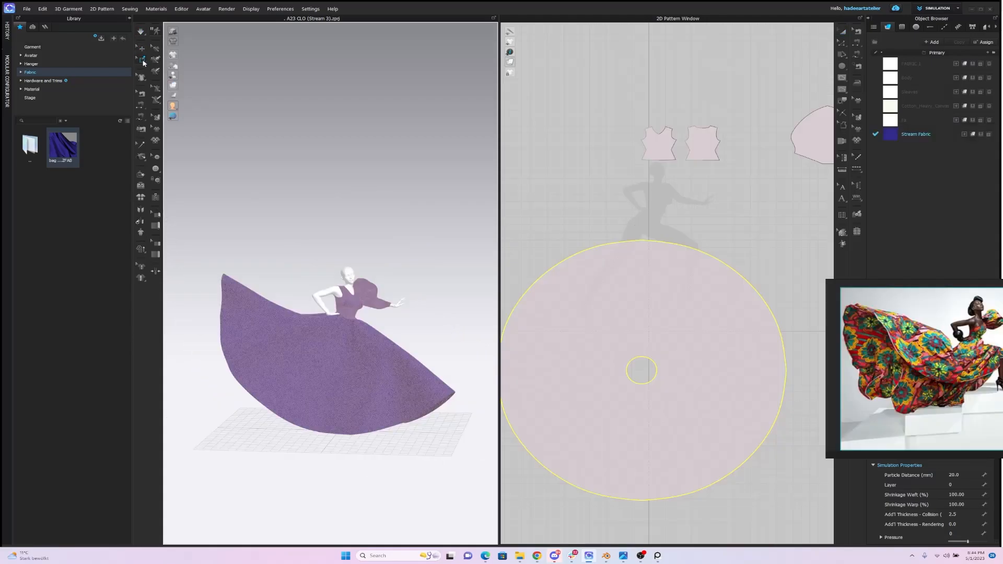
Step: Pin the raised back section of the skirt with box selections, from its outer hem in to the waist
left_click_drag(199, 255, 298, 338)
right_click_drag(295, 246, 439, 248)
left_click_drag(425, 251, 473, 255)
left_click_drag(426, 282, 451, 299)
right_click_drag(403, 262, 350, 241)
left_click_drag(287, 285, 319, 339)
left_click_drag(305, 298, 332, 345)
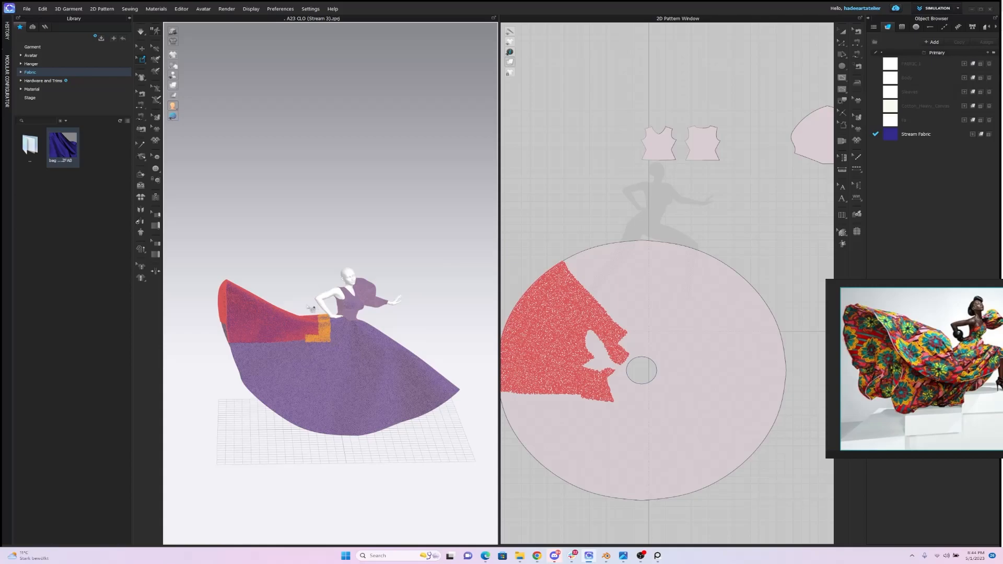
left_click_drag(299, 306, 337, 338)
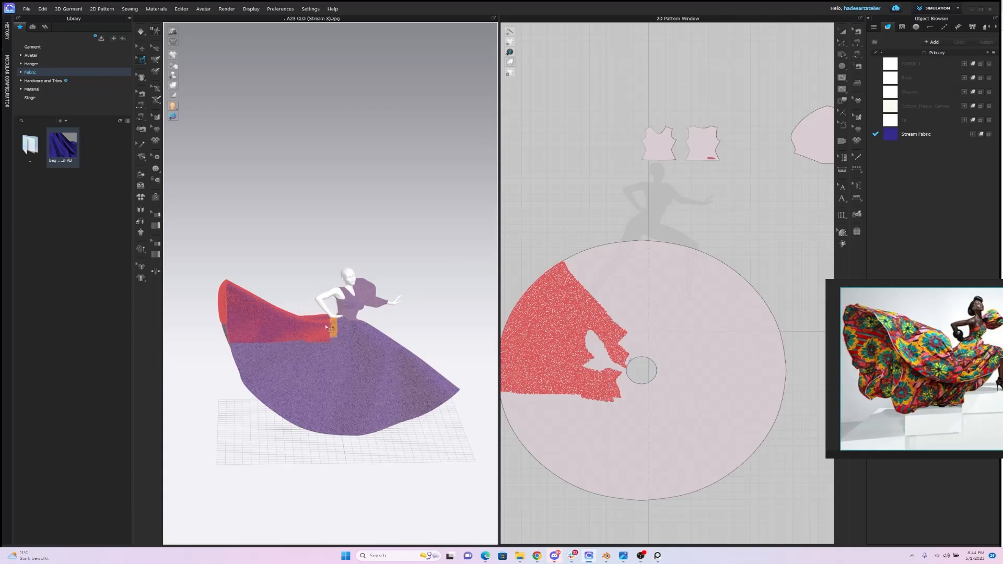
Step: Pin the remaining skirt area beside the back waist, check the pinned section from both sides, and start the simulation
right_click_drag(302, 272, 430, 291)
mouse_move(377, 302)
left_mouse_down()
mouse_move(390, 338)
mouse_move(386, 318)
left_mouse_up()
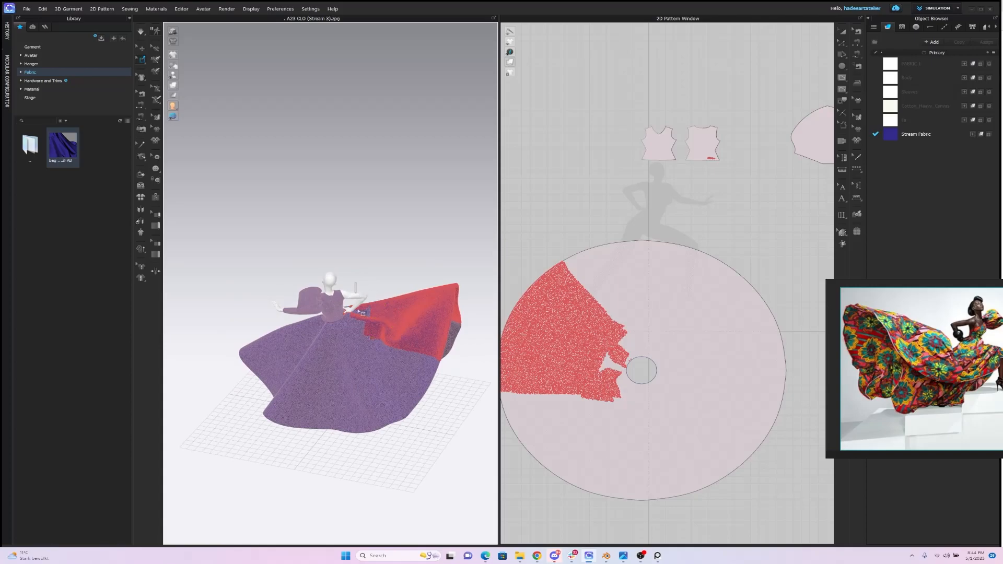
left_click_drag(354, 282, 390, 309)
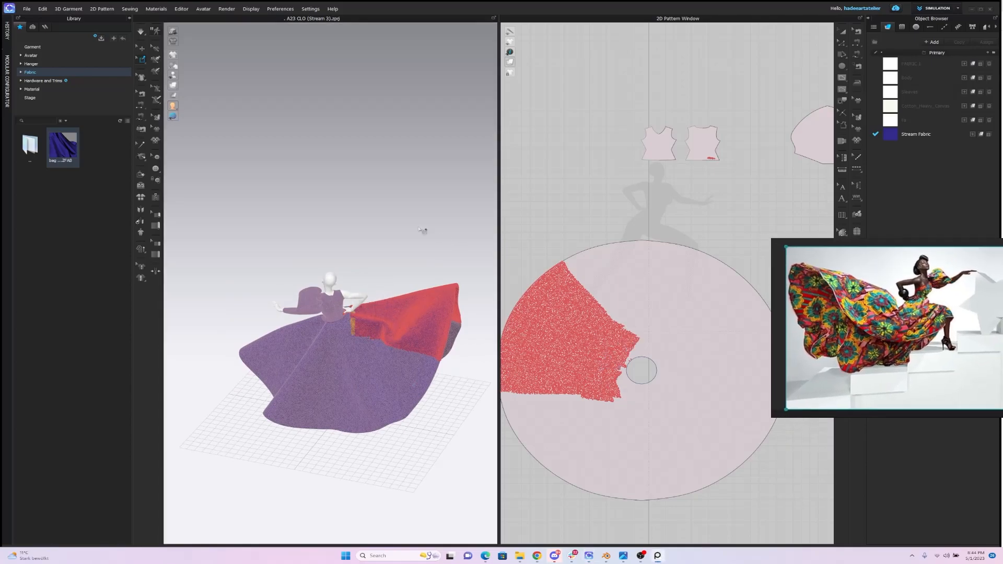
right_click_drag(417, 219, 378, 229)
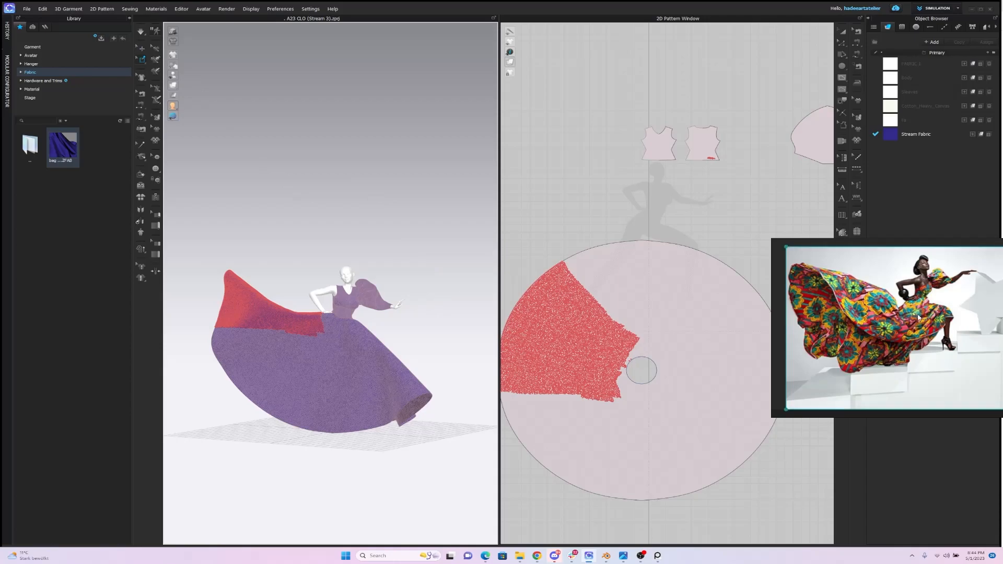
mouse_move(428, 267)
right_mouse_down()
mouse_move(387, 226)
mouse_move(432, 195)
mouse_move(452, 208)
mouse_move(460, 234)
mouse_move(428, 249)
right_mouse_up()
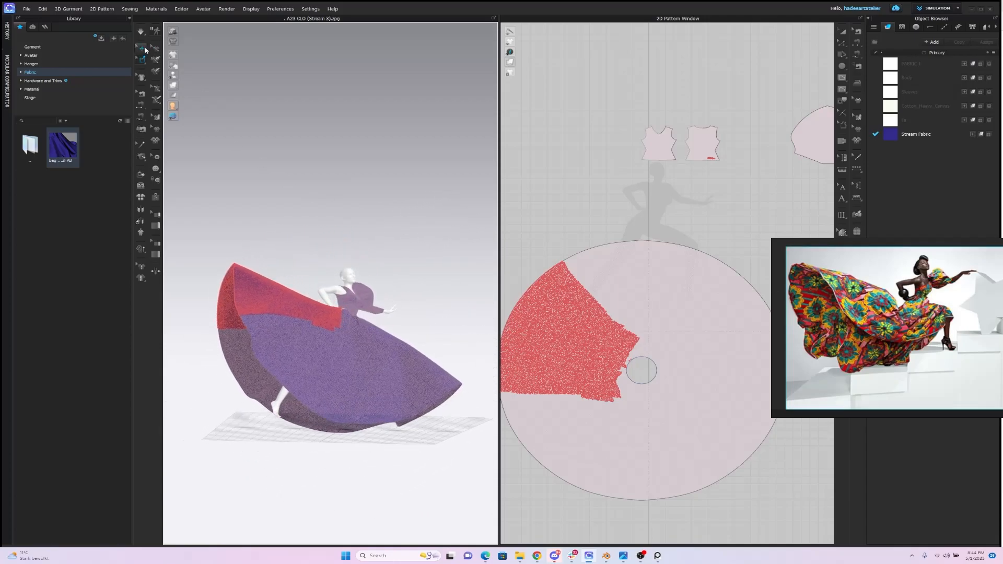
left_click(141, 32)
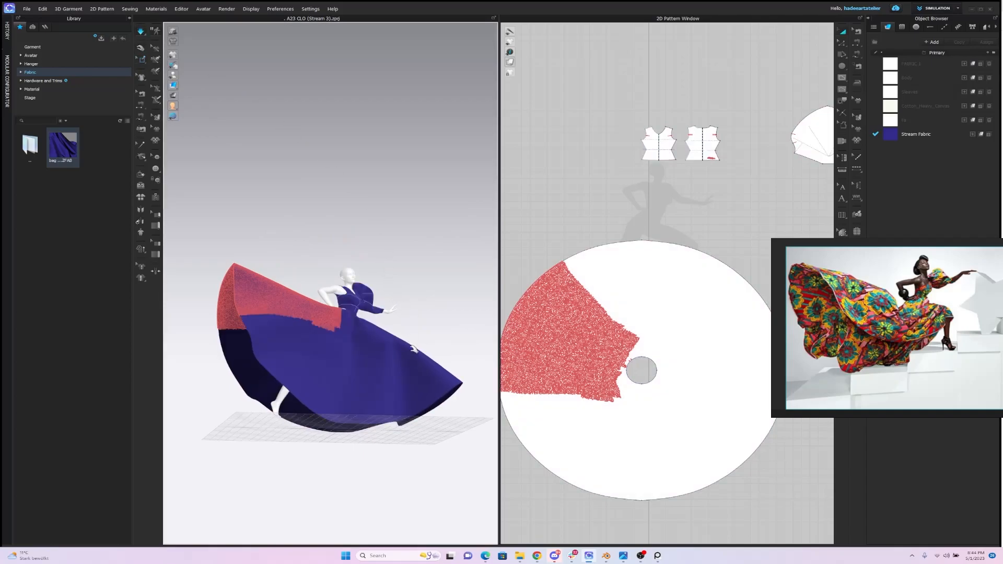
Step: Pull the front of the skirt back during simulation to open it around the forward leg, checking the drape from several sides
left_click(417, 349)
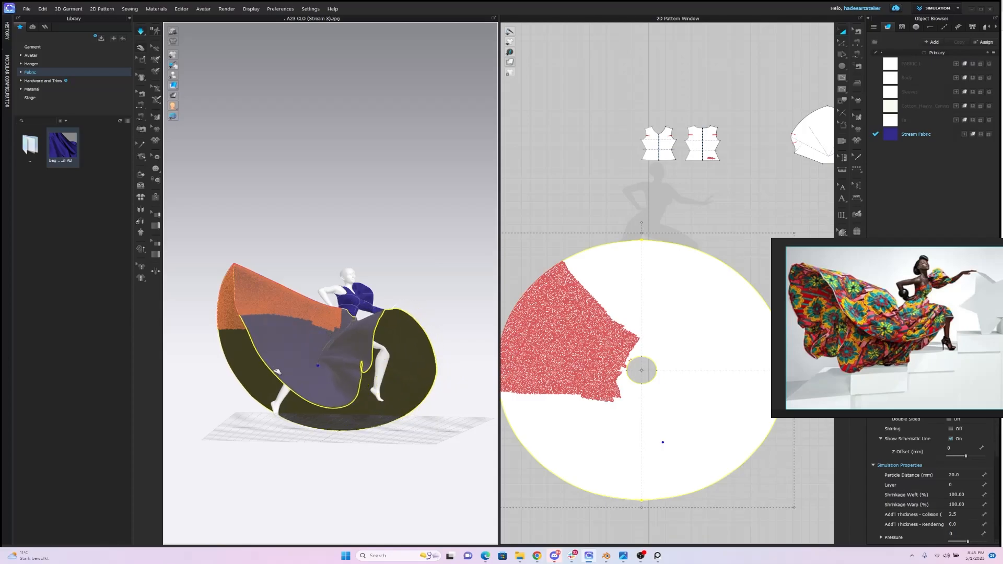
right_click_drag(431, 296, 371, 285)
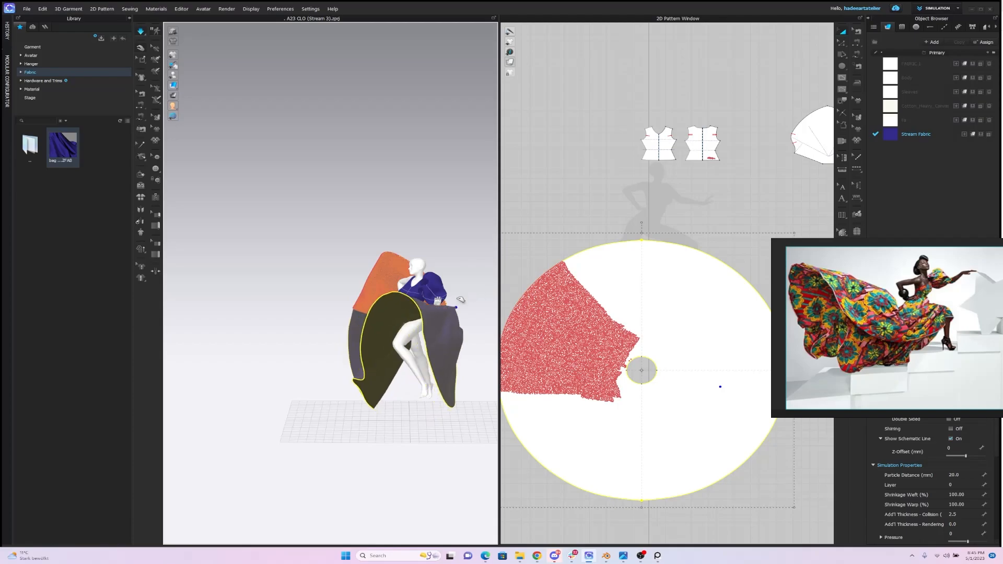
right_click_drag(470, 264, 419, 273)
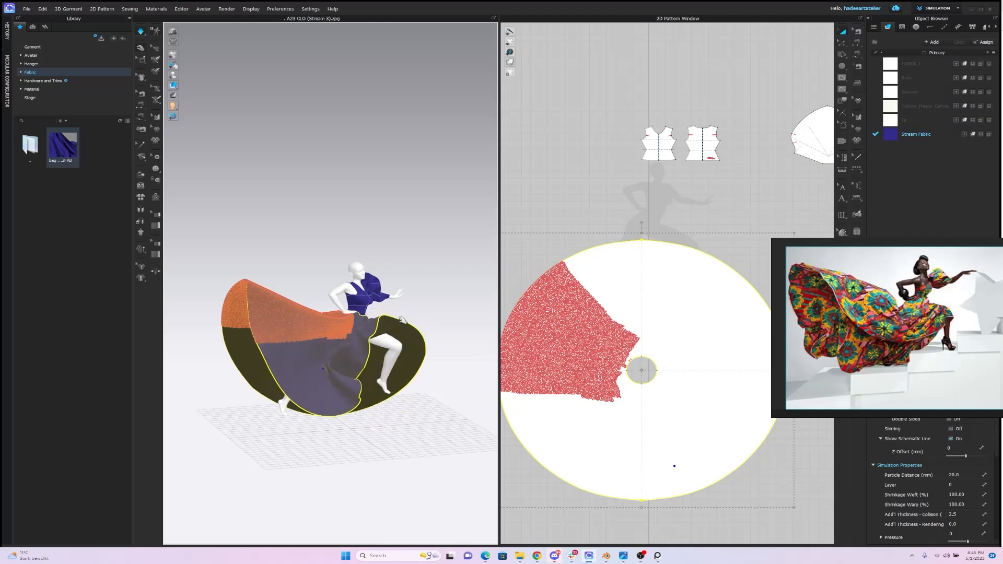
right_click_drag(433, 299, 366, 322)
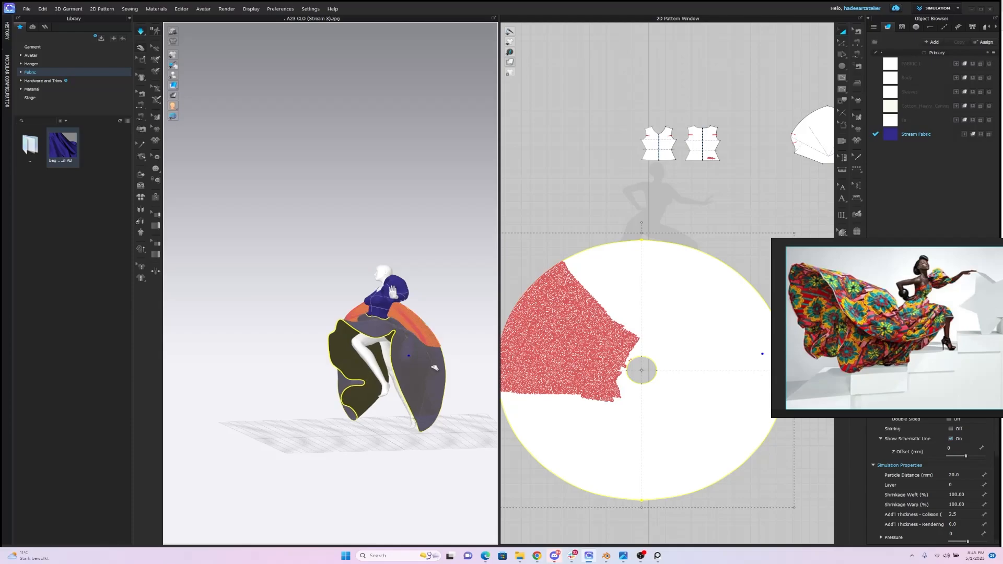
mouse_move(445, 302)
right_mouse_down()
mouse_move(476, 306)
mouse_move(463, 307)
right_mouse_up()
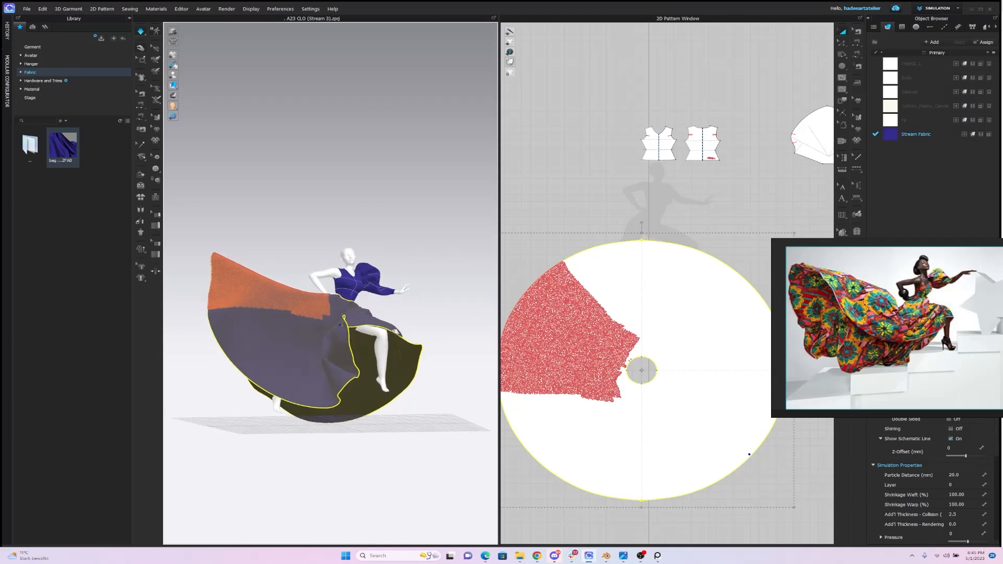
right_click_drag(426, 335, 441, 347)
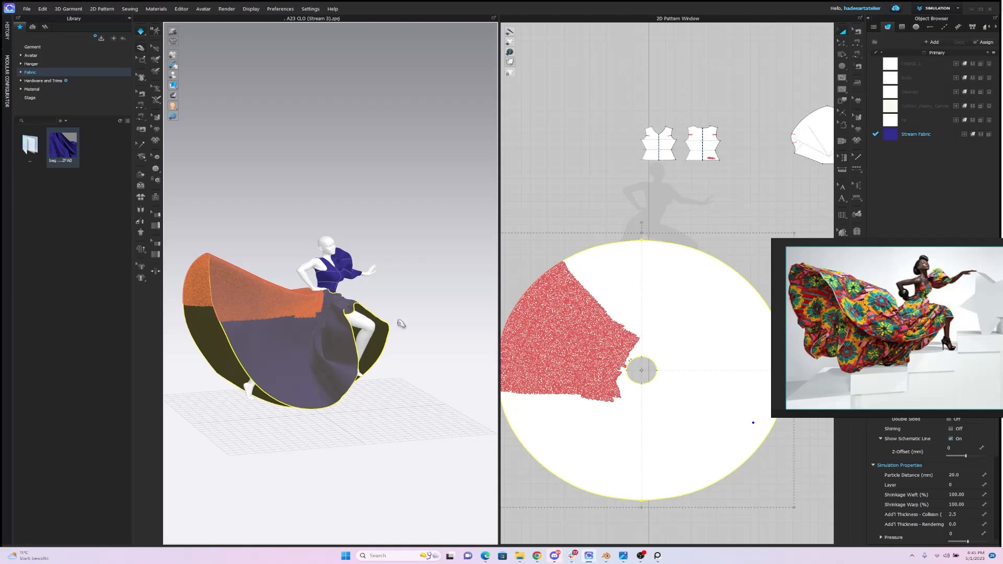
key("space")
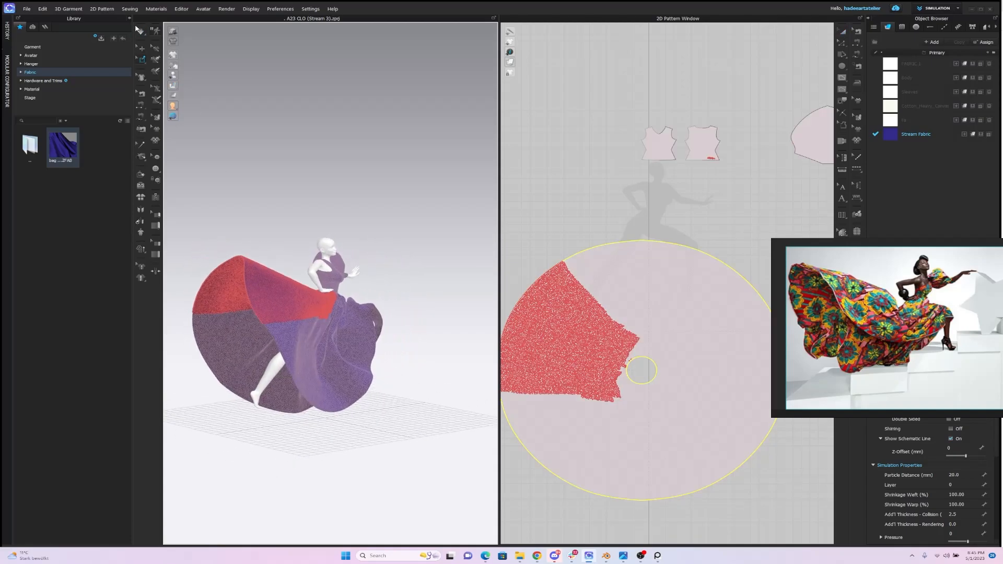
Step: Resume the simulation, reshape the front skirt panel around both legs, and undo the last adjustment before pulling it again
left_click(138, 30)
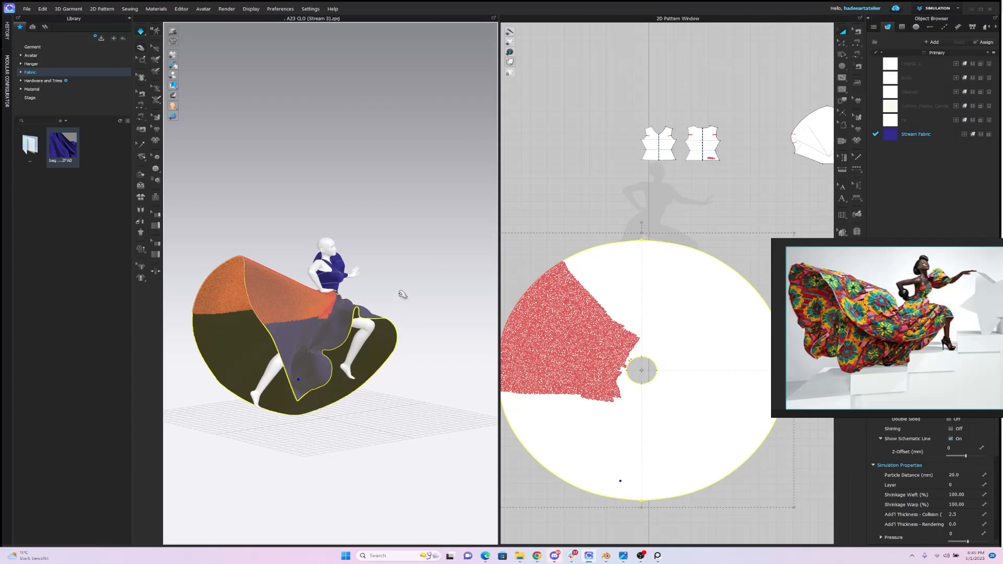
right_click_drag(401, 296, 378, 329)
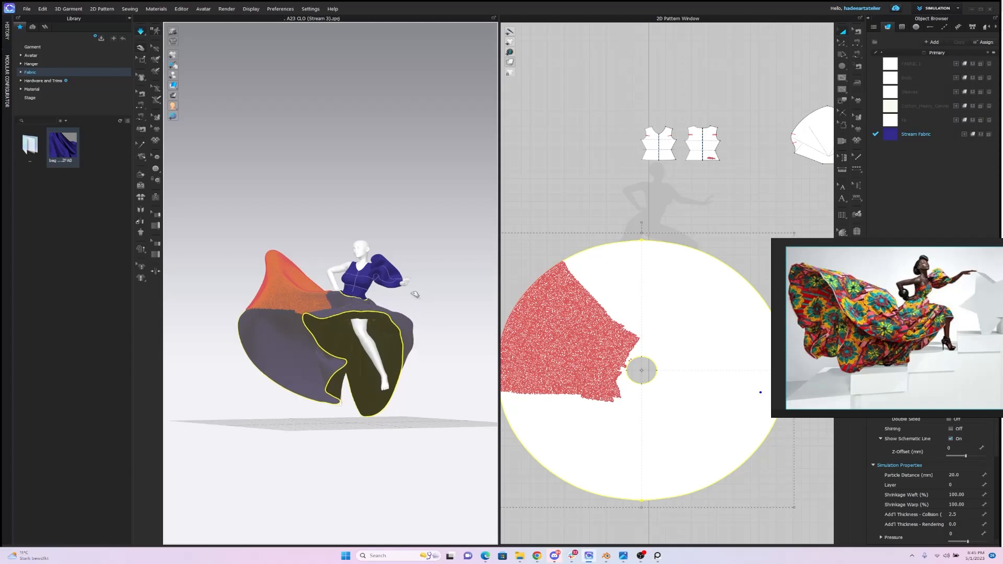
right_click_drag(413, 294, 489, 291)
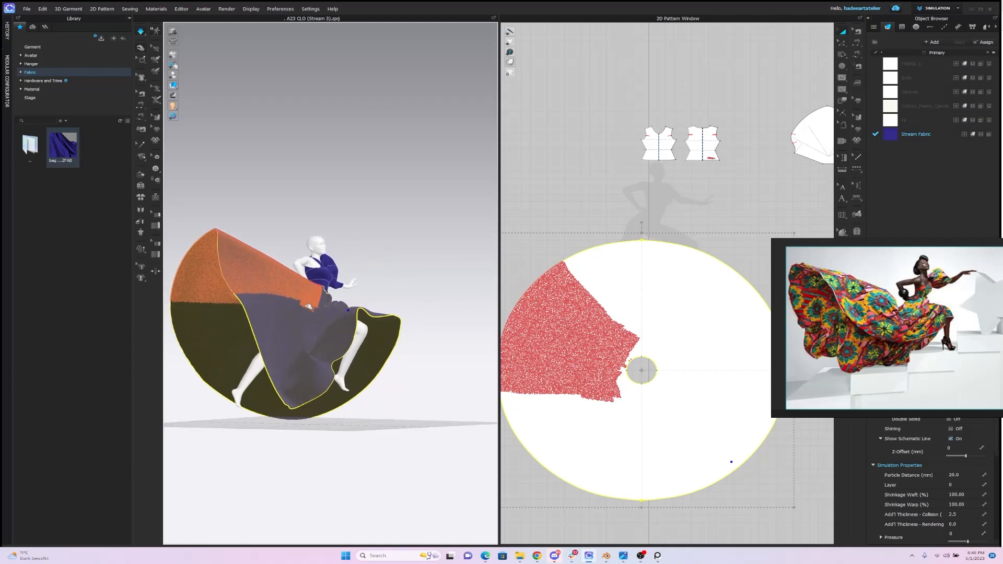
right_click_drag(311, 307, 397, 295)
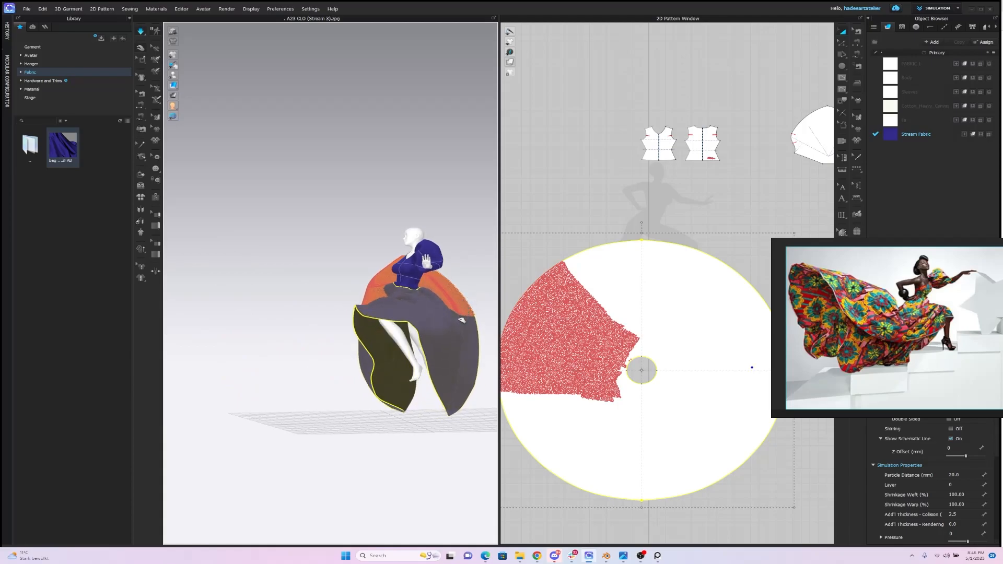
key("ctrl+z")
right_click_drag(405, 296, 304, 295)
left_click(436, 329)
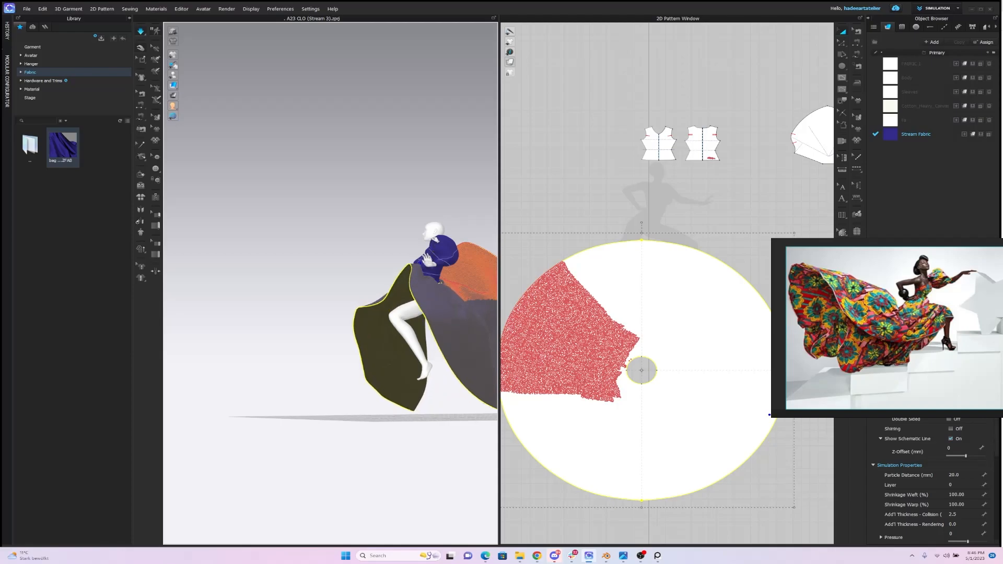
Step: Lift the skirt's front edge outward beside the raised leg during simulation, comparing the silhouette with the reference
right_click_drag(367, 251, 466, 244)
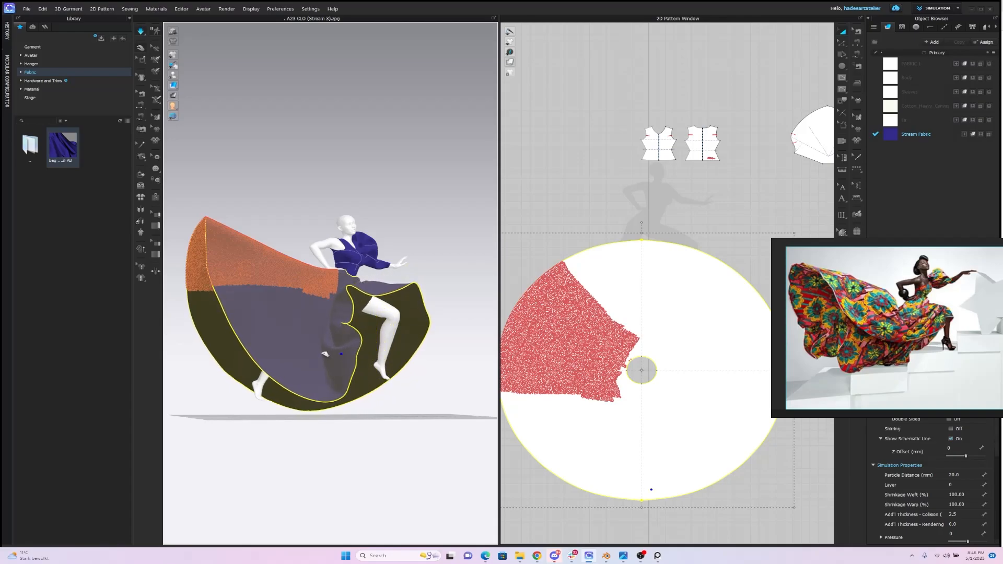
right_click_drag(421, 299, 473, 317)
left_click_drag(473, 317, 505, 314)
right_click_drag(449, 306, 422, 295)
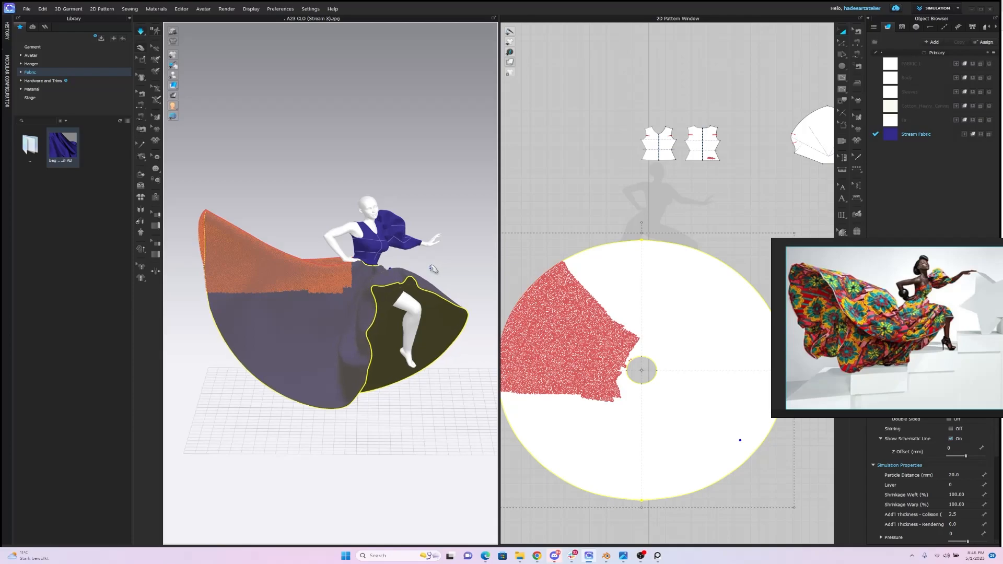
mouse_move(438, 268)
right_mouse_down()
mouse_move(443, 240)
mouse_move(451, 269)
right_mouse_up()
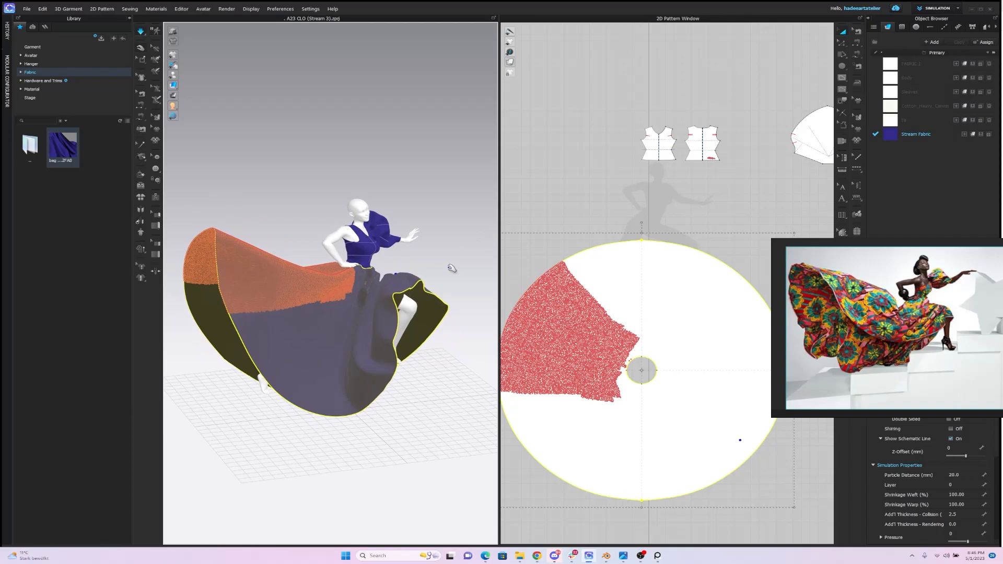
key("w")
key("q")
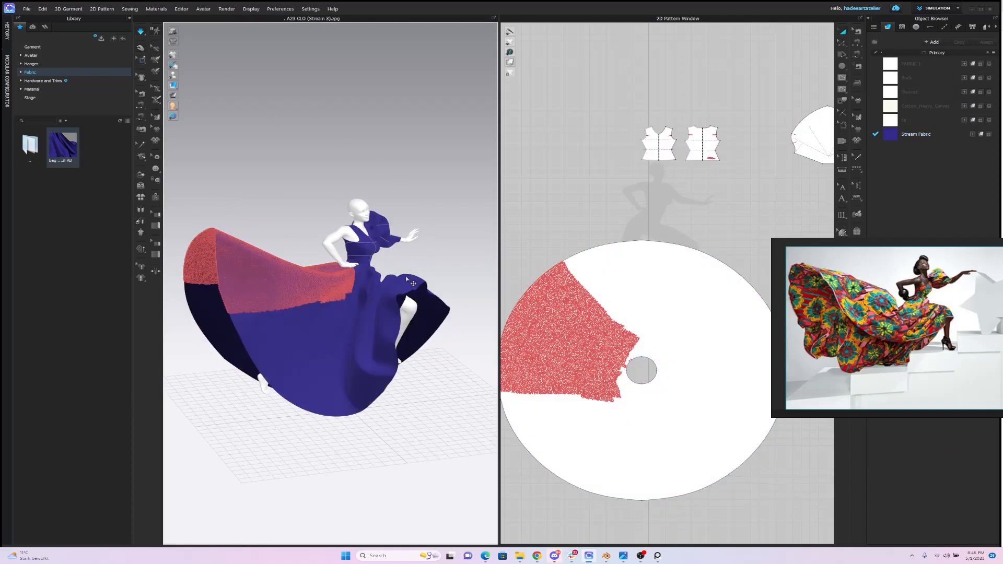
Step: Sweep the front skirt panel up over the raised knee toward the extended arm, and stop the simulation
left_click(406, 282)
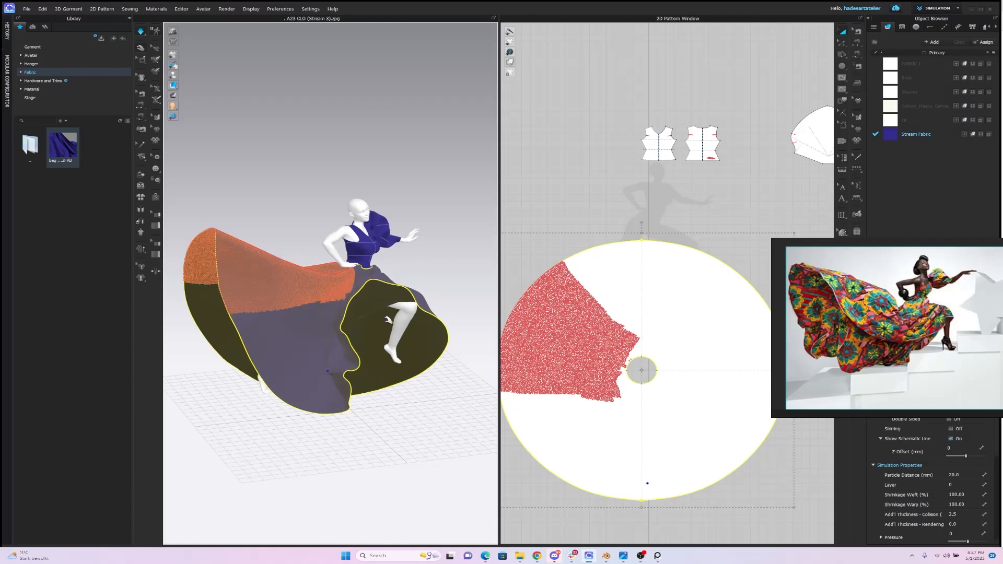
right_click_drag(409, 271, 298, 242)
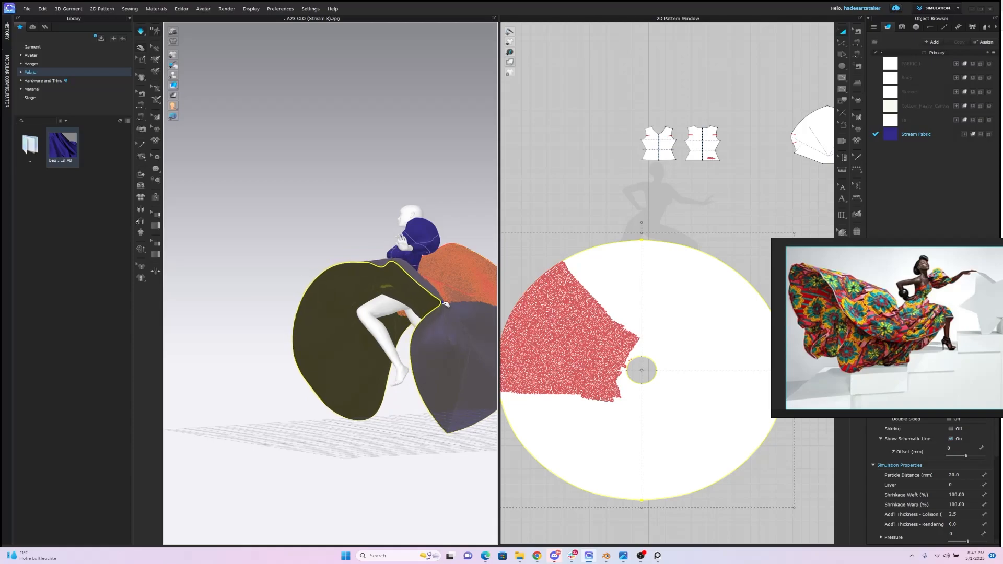
key("space")
left_click(316, 199)
right_click_drag(314, 197, 345, 210)
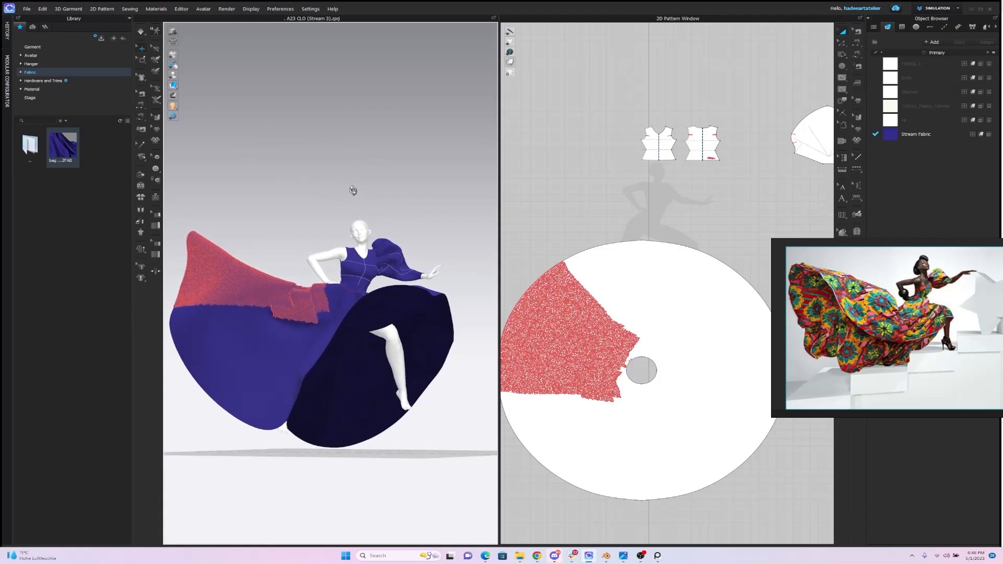
Step: Pin the upper front skirt with box selection around the raised knee, and pull the front fold outward during simulation
left_click(142, 59)
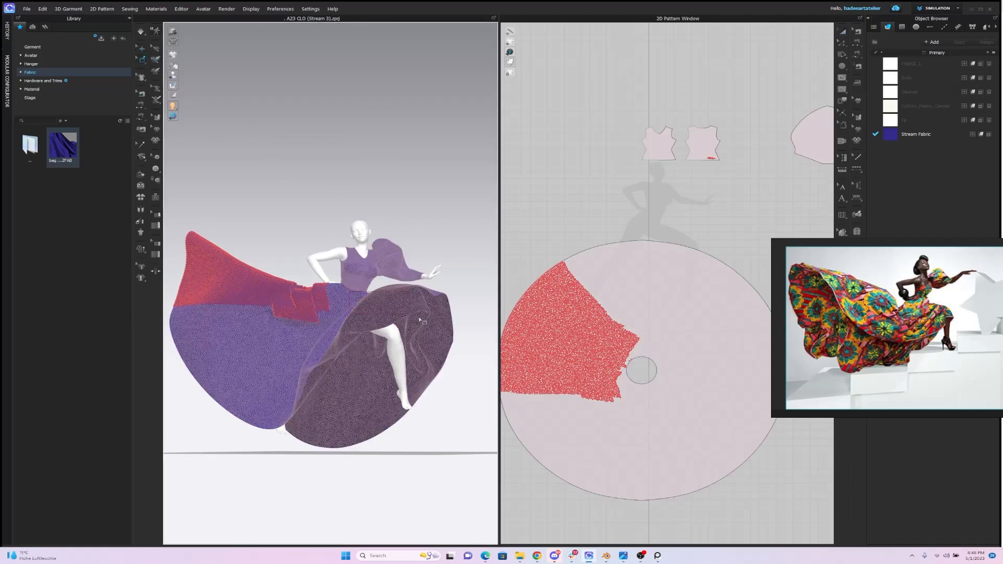
right_click_drag(453, 255, 434, 275)
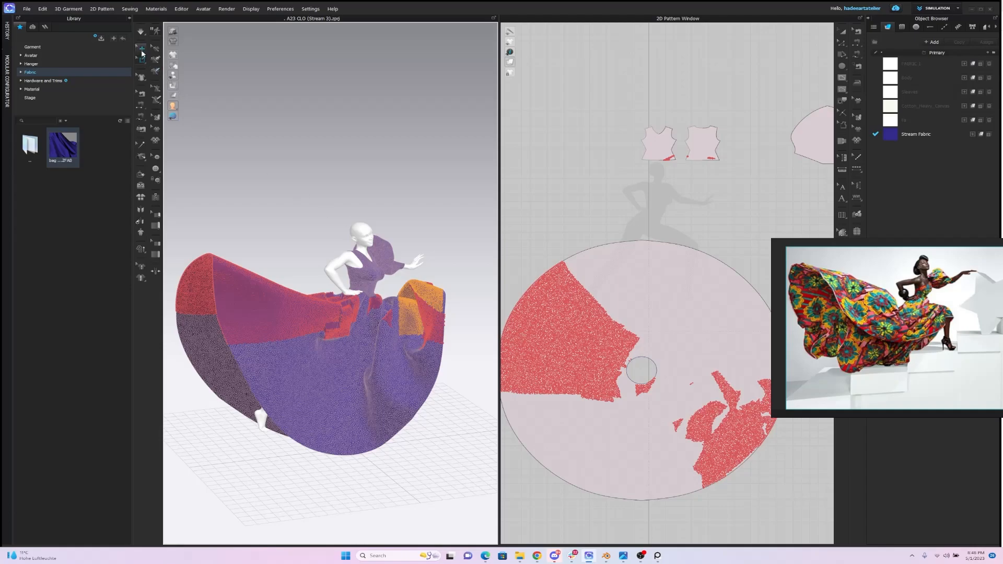
left_click(143, 50)
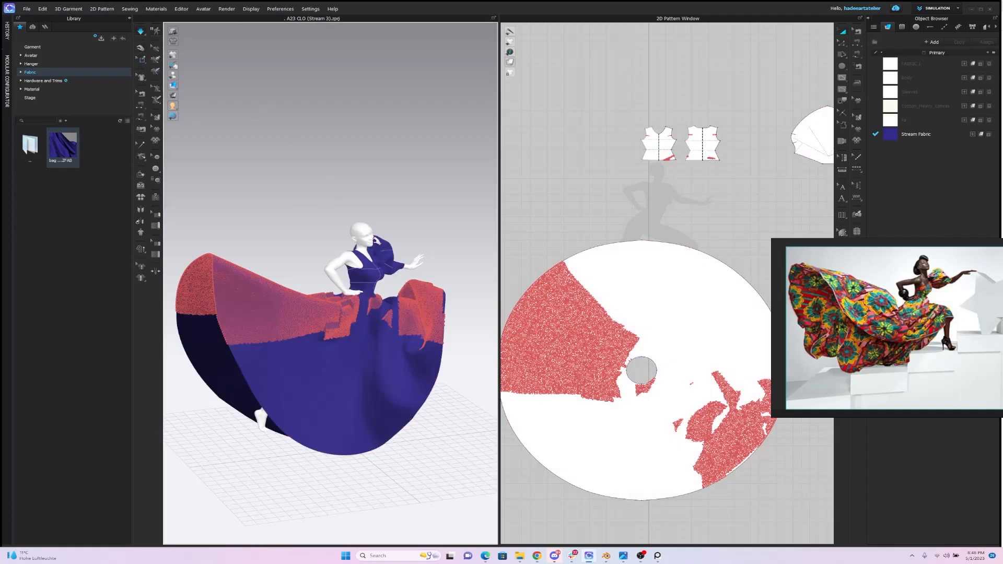
left_click_drag(405, 304, 447, 273)
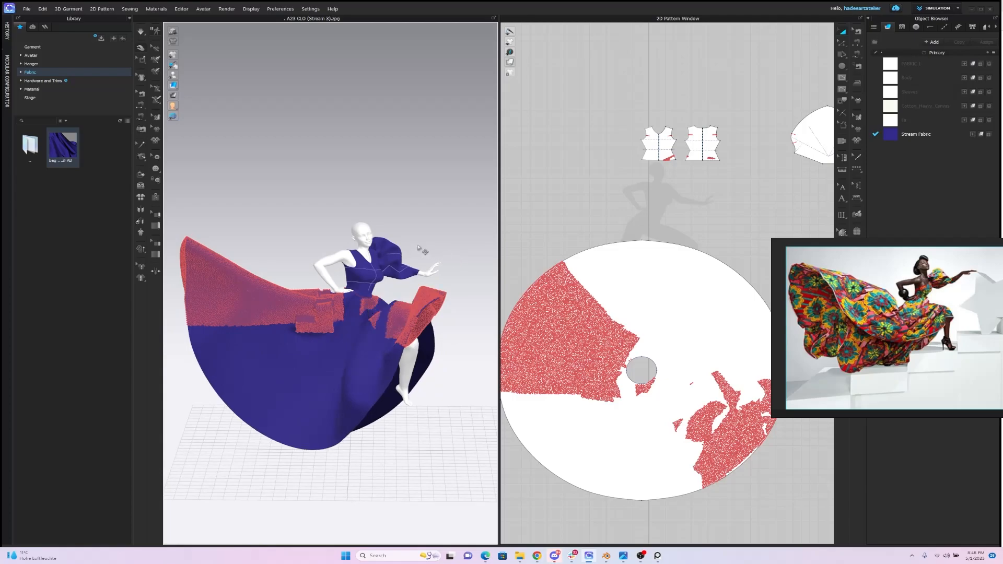
right_click_drag(408, 280, 437, 268)
scroll(450, 271, "down", 3)
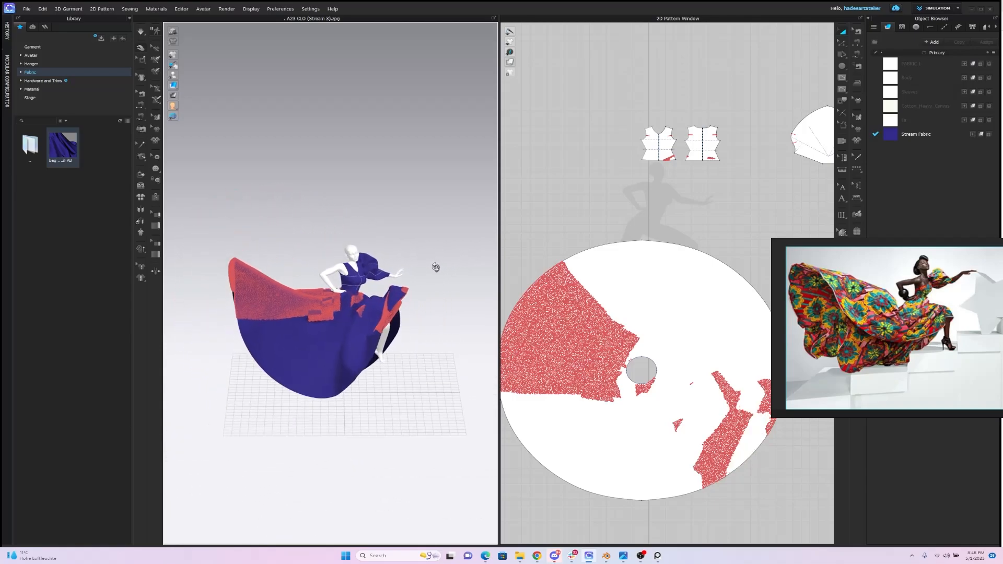
scroll(416, 248, "up", 5)
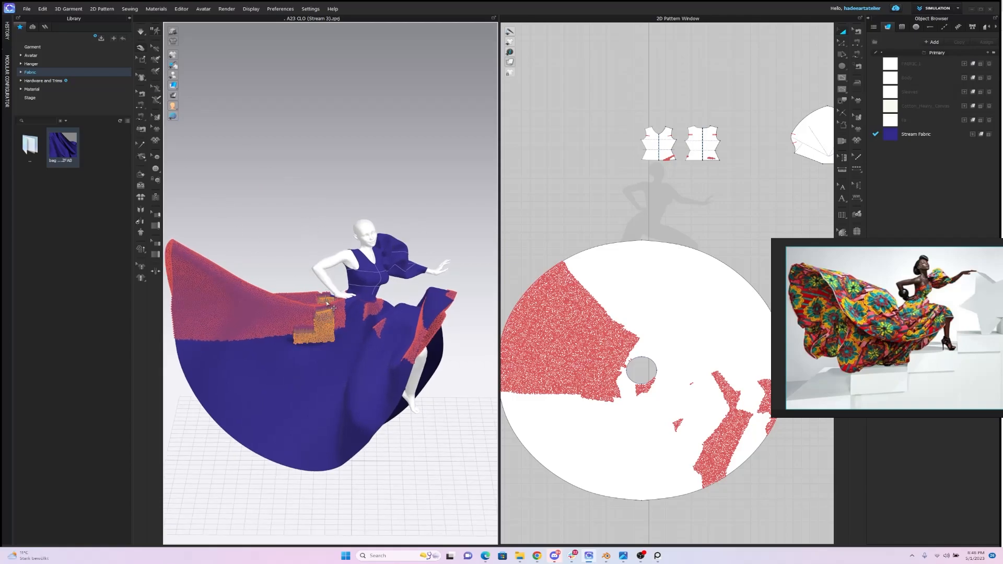
Step: Remove the pins from the front skirt and the front bodice hem, and simulate the skirt front again
key("q")
key("w")
mouse_move(415, 201)
right_mouse_down()
mouse_move(410, 157)
mouse_move(414, 212)
right_mouse_up()
scroll(414, 209, "up", 5)
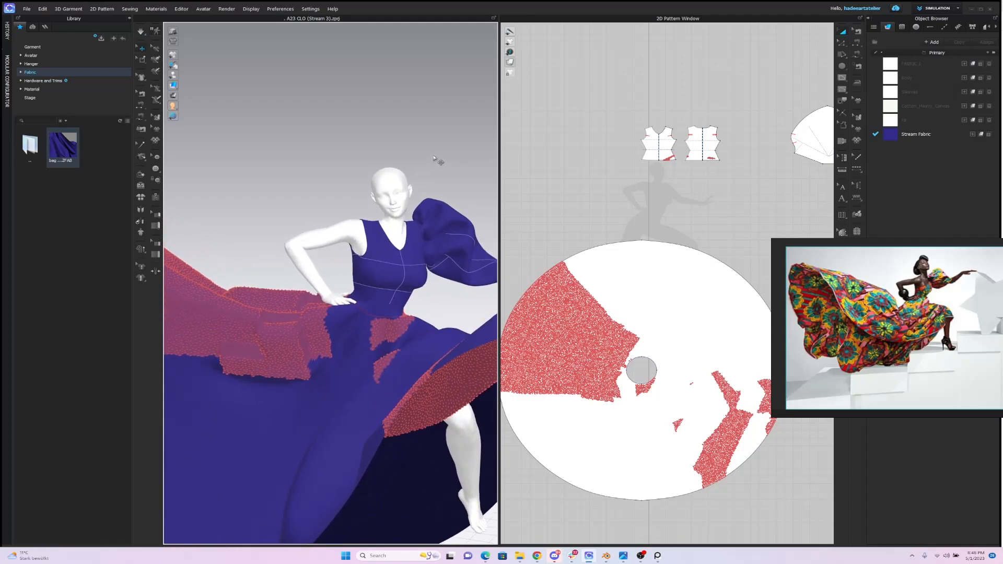
mouse_move(433, 157)
middle_mouse_down()
mouse_move(399, 184)
mouse_move(414, 158)
middle_mouse_up()
middle_click_drag(693, 72, 681, 112)
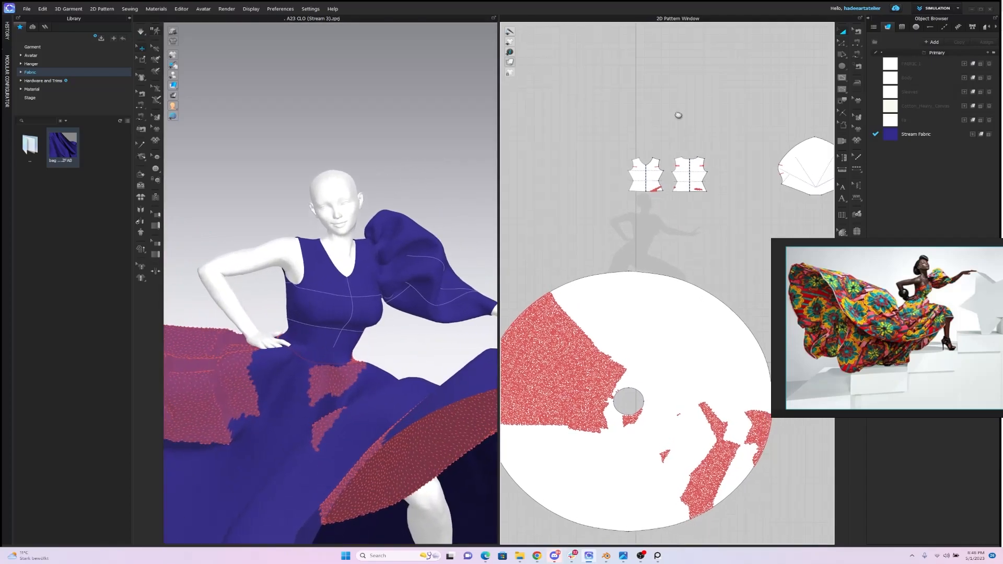
scroll(652, 172, "up", 3)
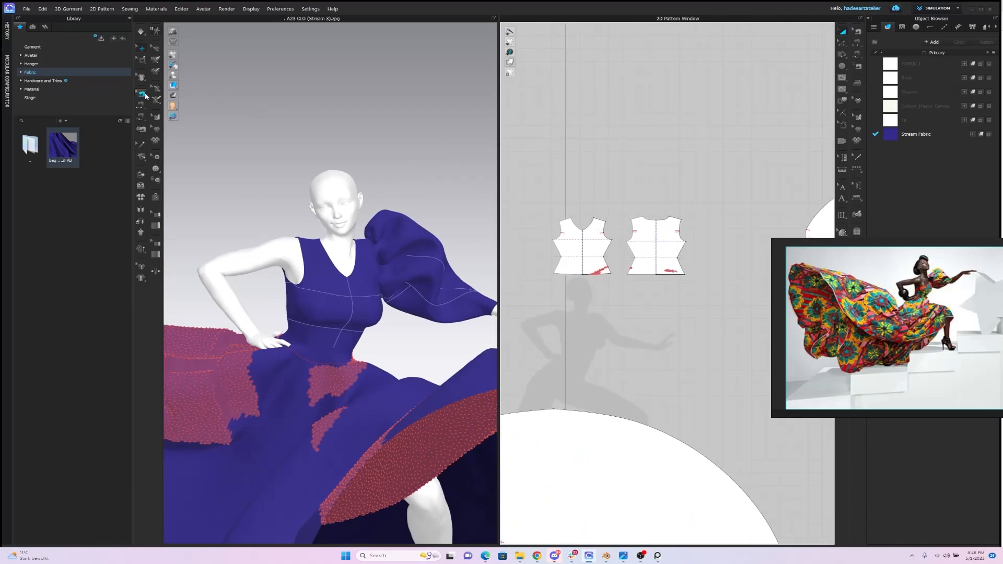
left_click(142, 59)
left_click_drag(585, 263, 697, 287)
left_click(673, 277)
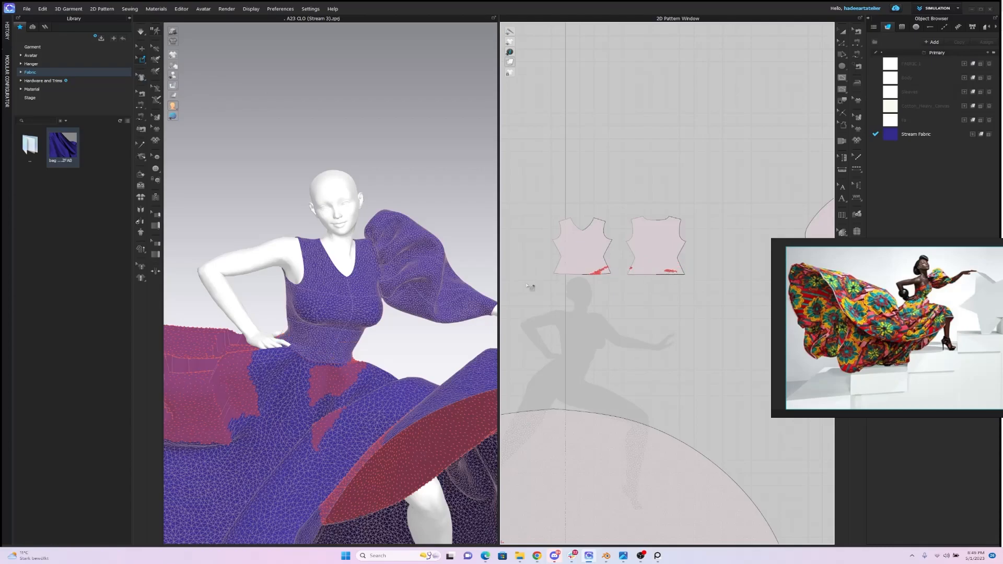
right_click(346, 376)
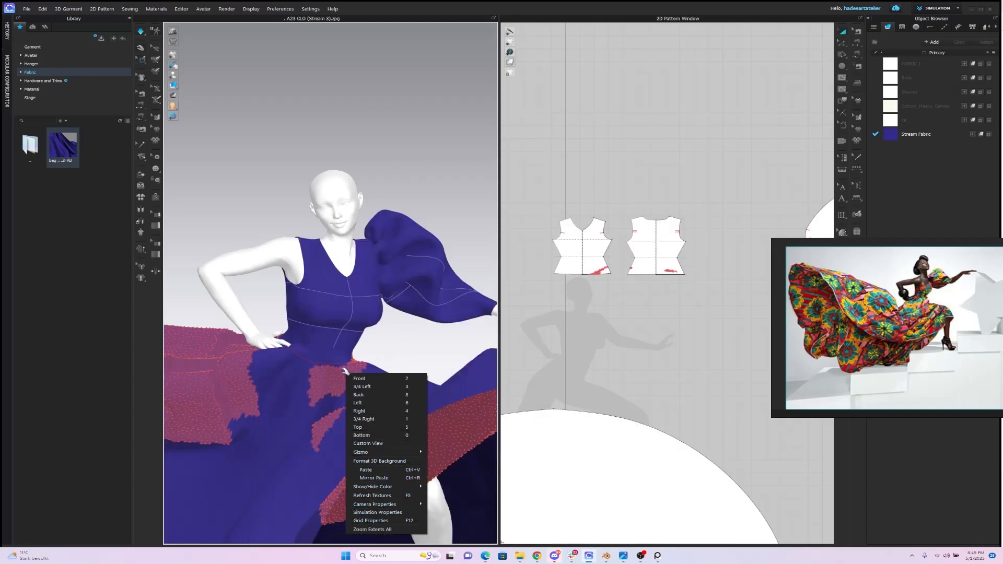
left_click(345, 373)
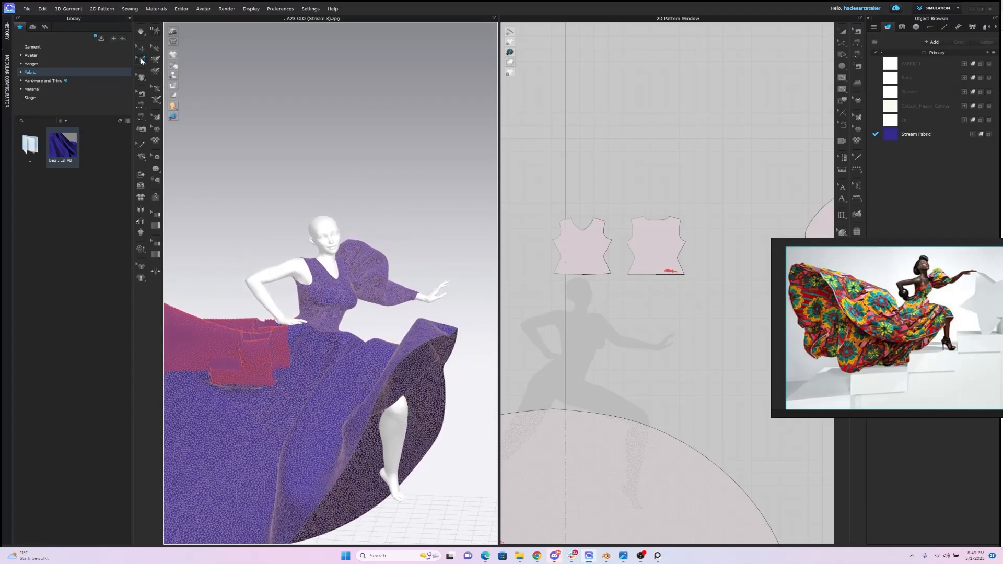
key("space")
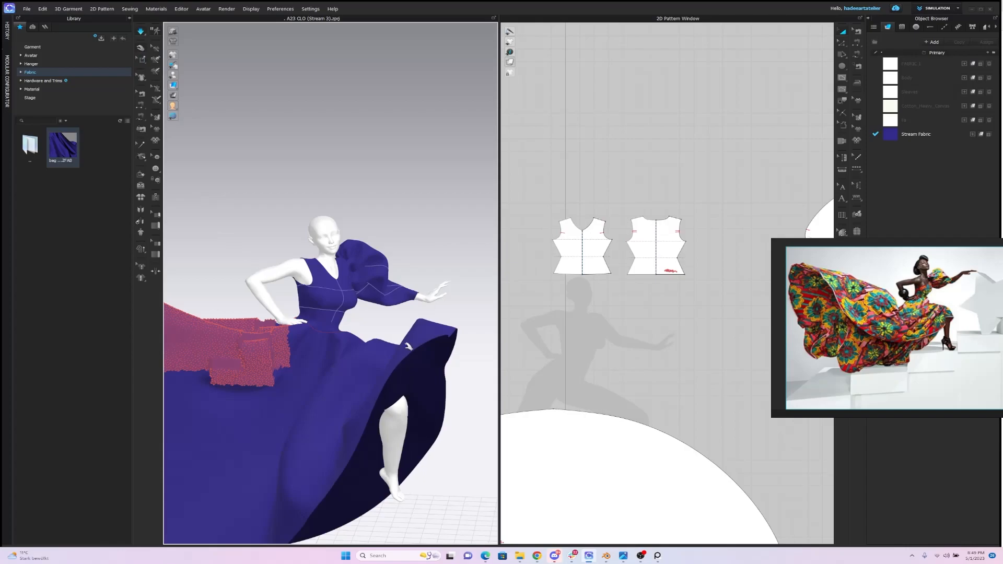
Step: Reposition the front of the skirt over the raised leg and pin the fabric across the knee and thigh
left_click(388, 355)
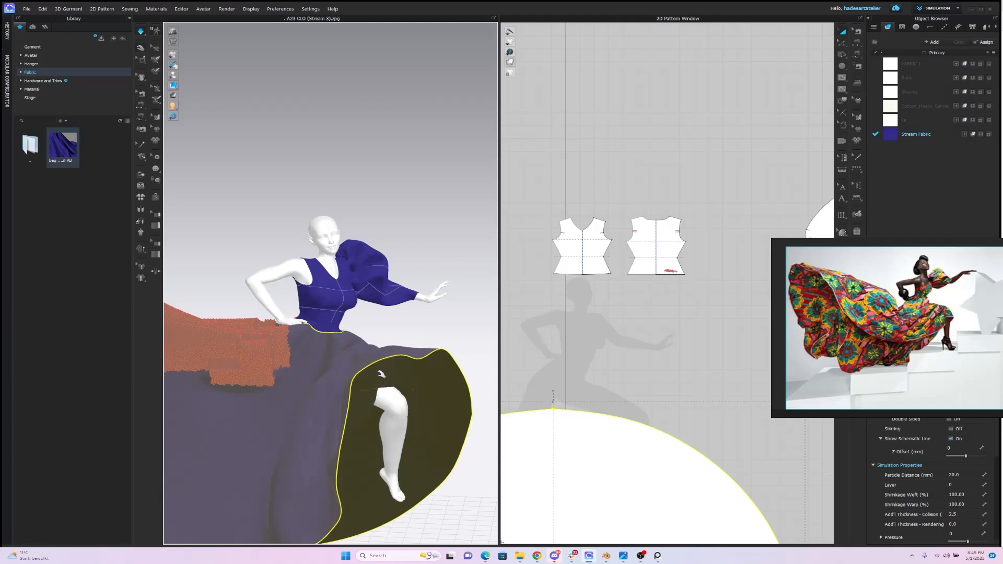
key("w")
left_click(428, 337)
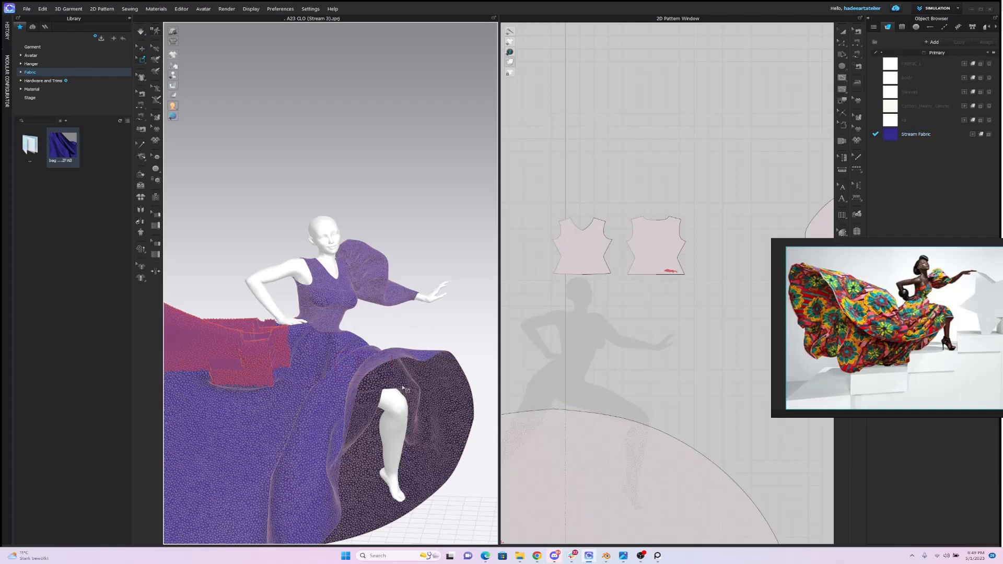
left_click_drag(474, 392, 395, 355)
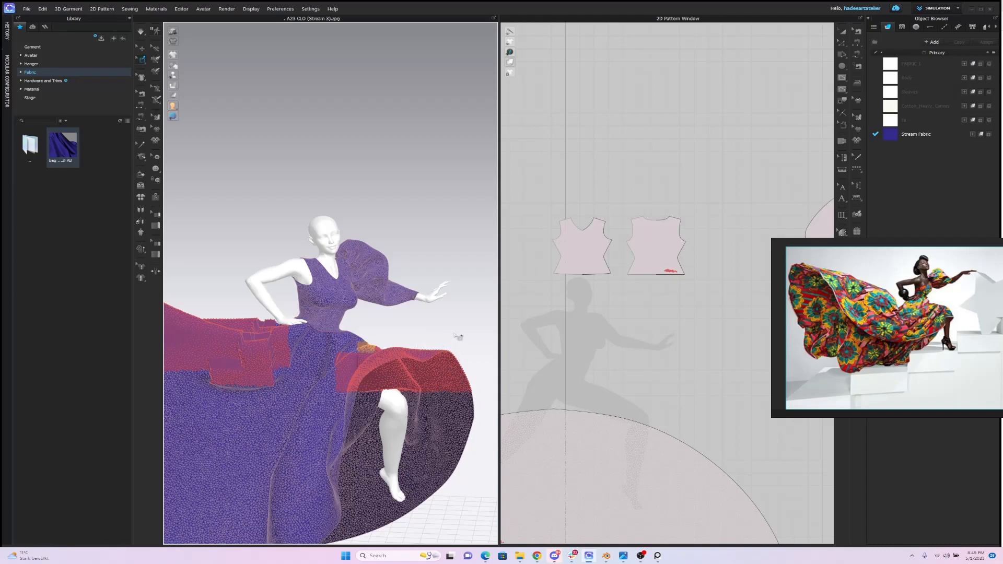
Step: Delete the groups of pins on the skirt fabric beside and behind the hand resting on the hip
scroll(461, 365, "down", 3)
right_click_drag(461, 365, 345, 330)
left_click_drag(290, 332, 289, 379)
left_click_drag(248, 320, 290, 387)
right_click_drag(341, 360, 409, 359)
scroll(437, 322, "up", 2)
middle_click_drag(437, 322, 480, 353)
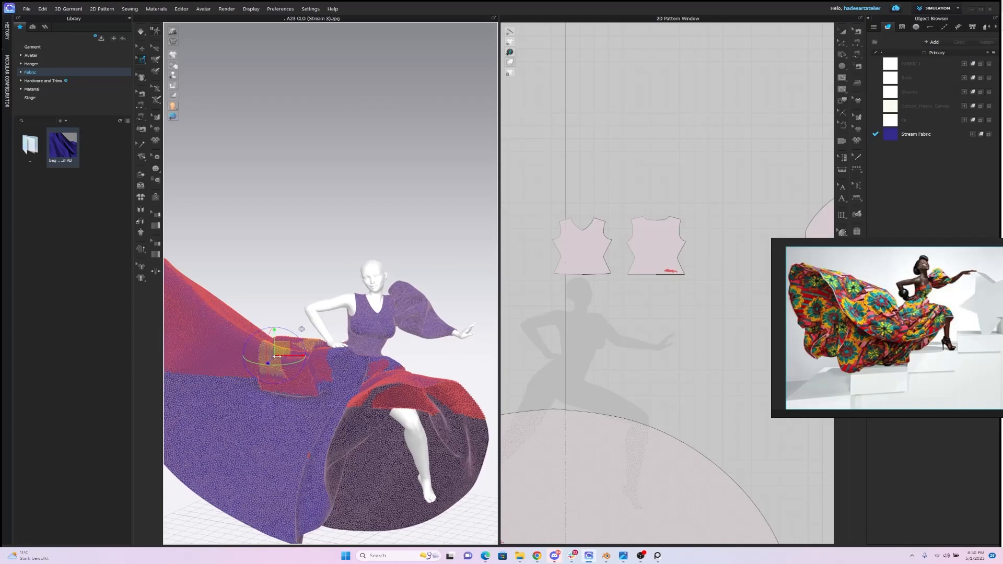
key("Delete")
left_click(307, 368)
key("Delete")
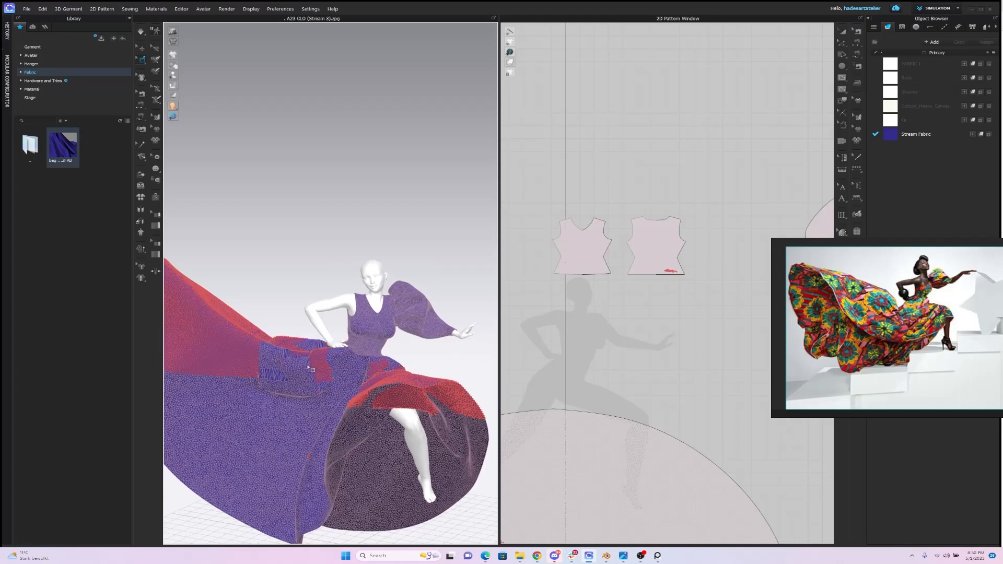
left_click(326, 365)
key("Delete")
left_click(302, 356)
key("Delete")
left_click(292, 339)
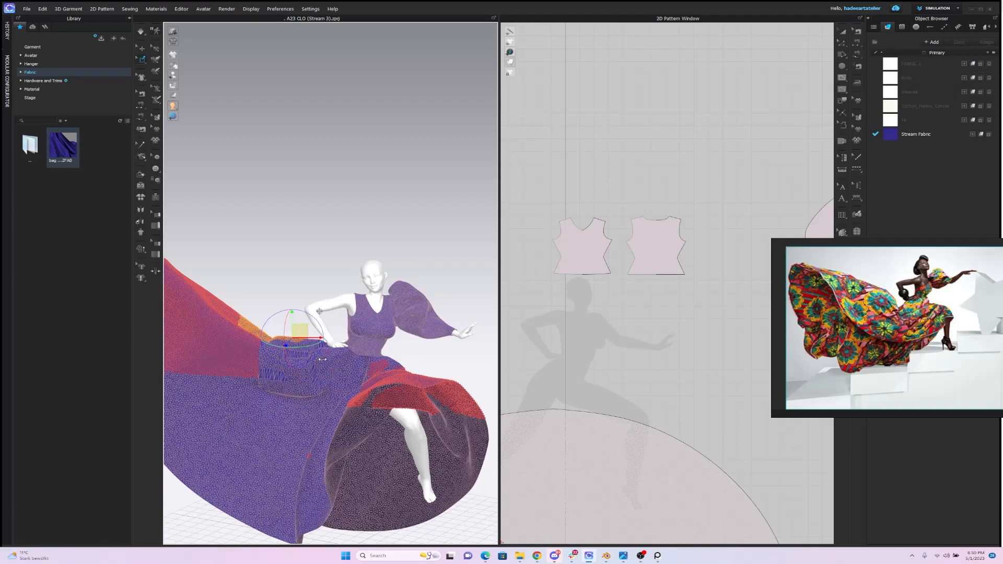
key("Delete")
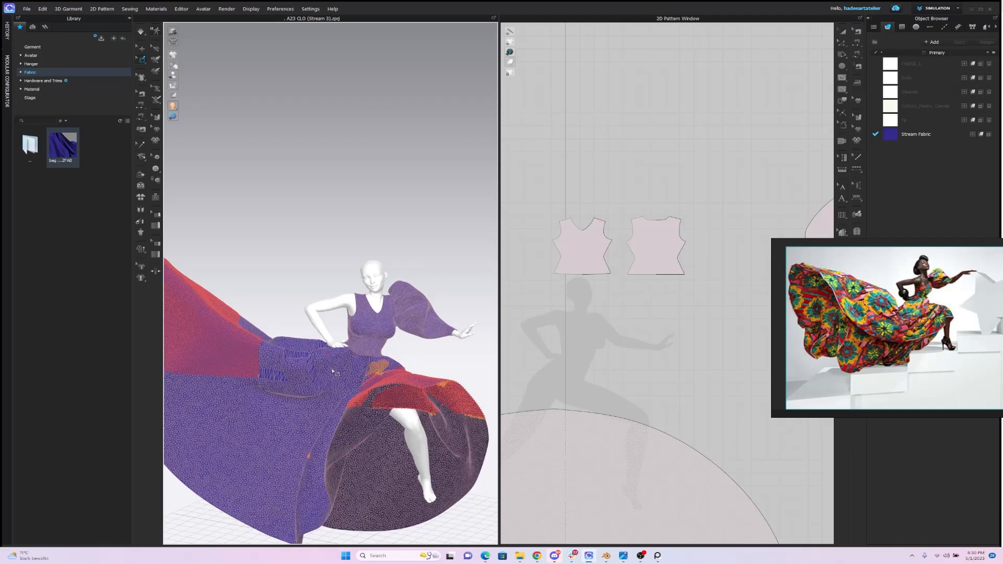
key("q")
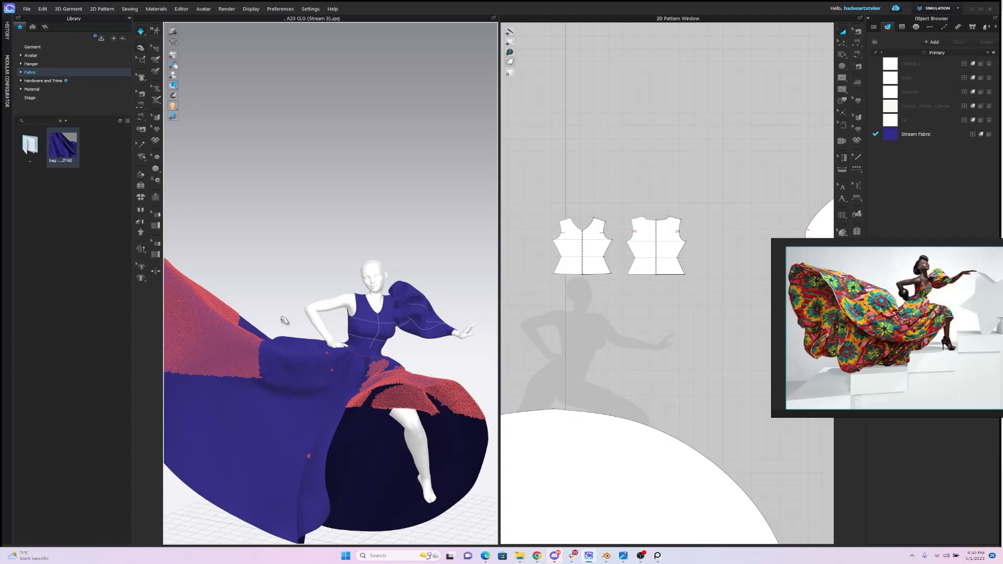
Step: Draw a curved internal line on the front bodice pattern from the neck end of one shoulder to the opposite underarm corner
key("w")
scroll(352, 229, "down", 2)
scroll(370, 224, "up", 5)
scroll(396, 206, "up", 3)
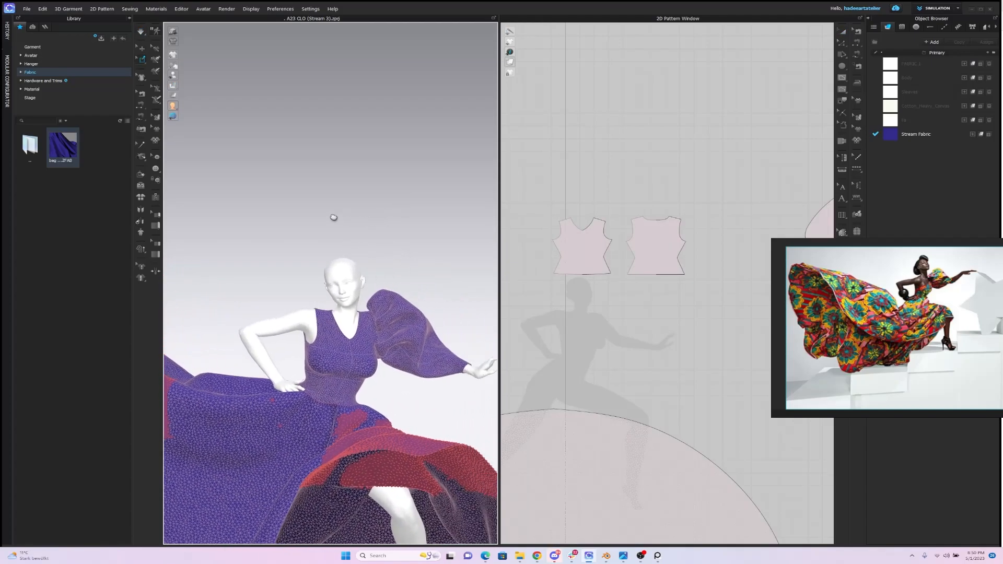
scroll(384, 214, "up", 4)
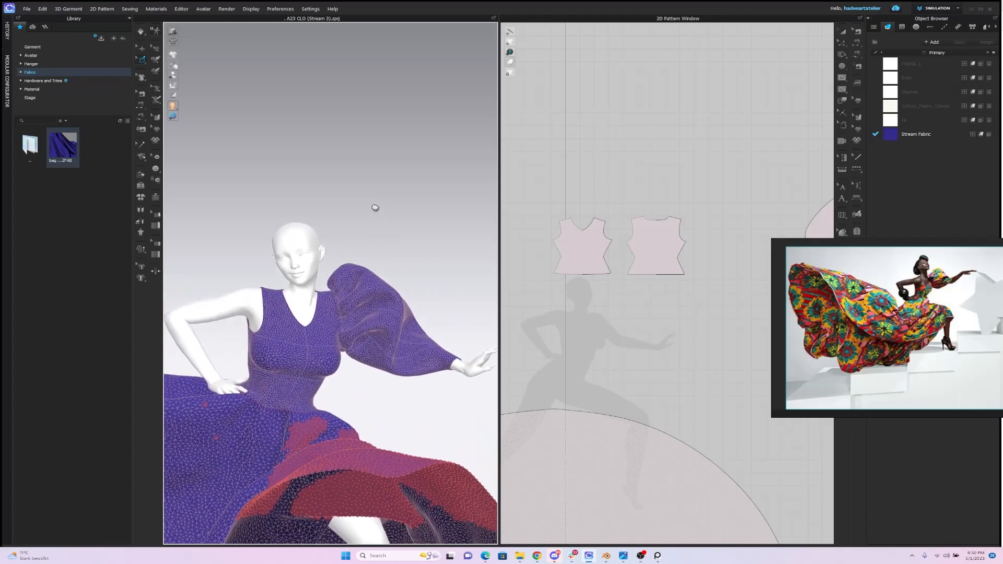
middle_click_drag(626, 172, 643, 224)
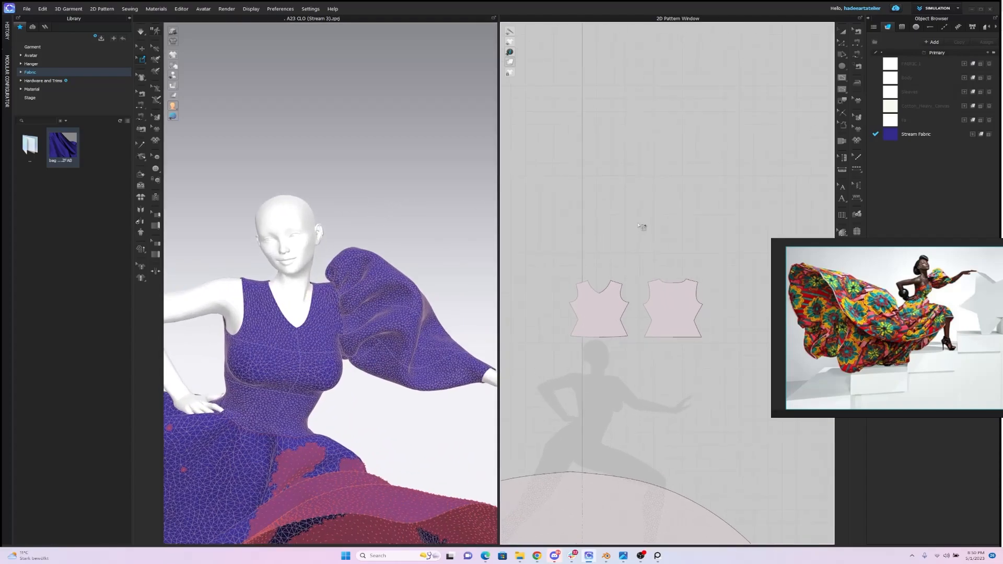
scroll(634, 197, "up", 5)
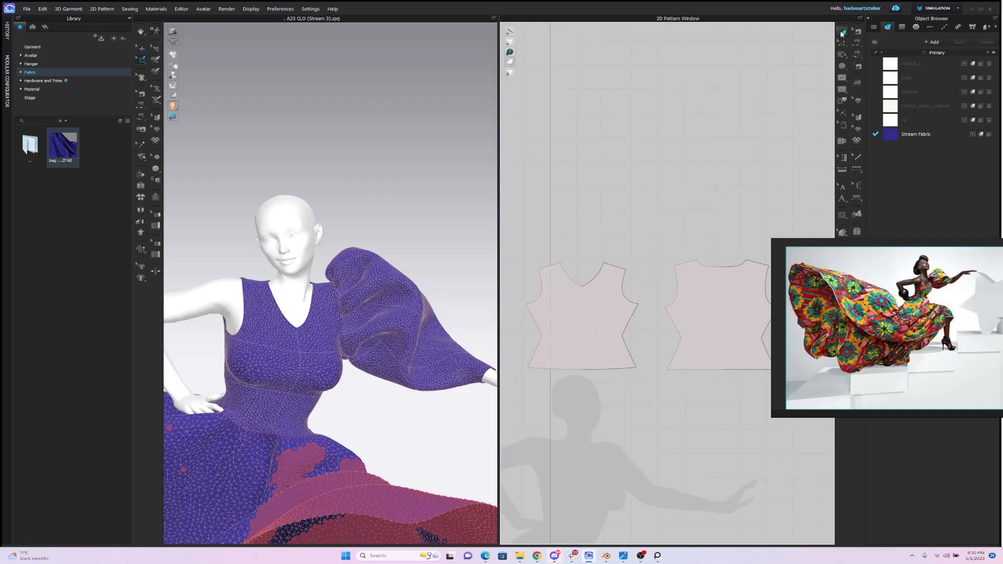
left_click(841, 33)
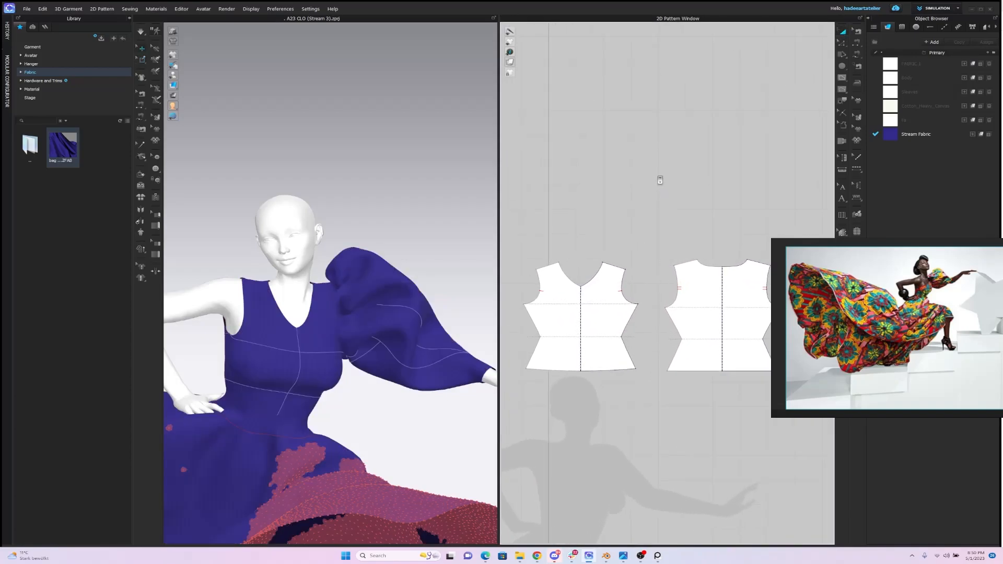
middle_click_drag(636, 190, 669, 172)
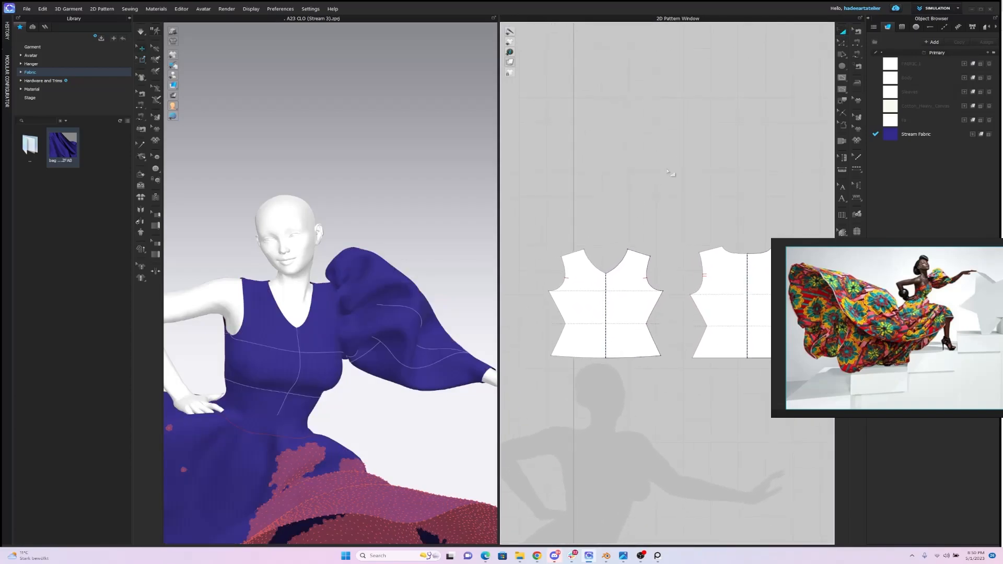
left_click(843, 79)
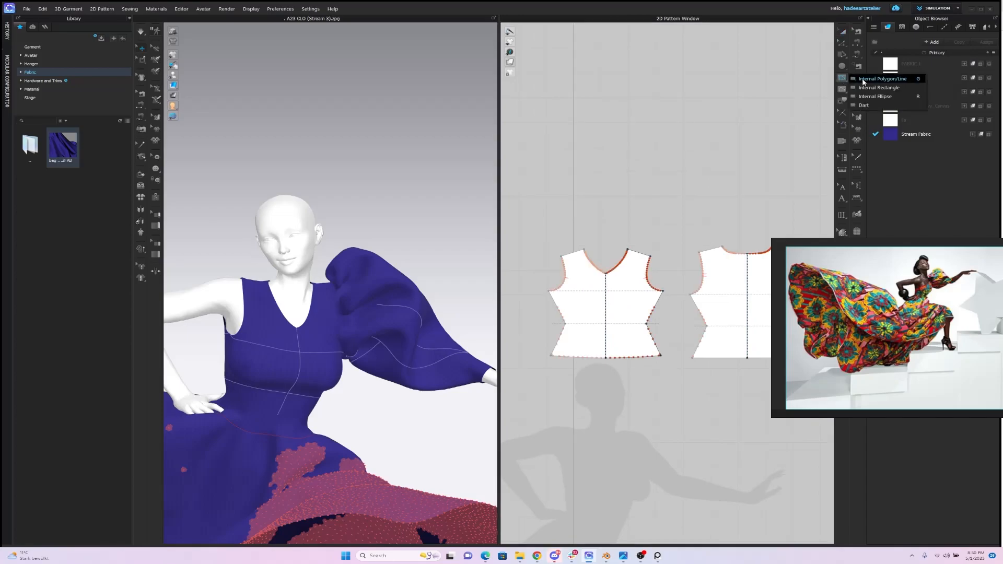
left_click(863, 79)
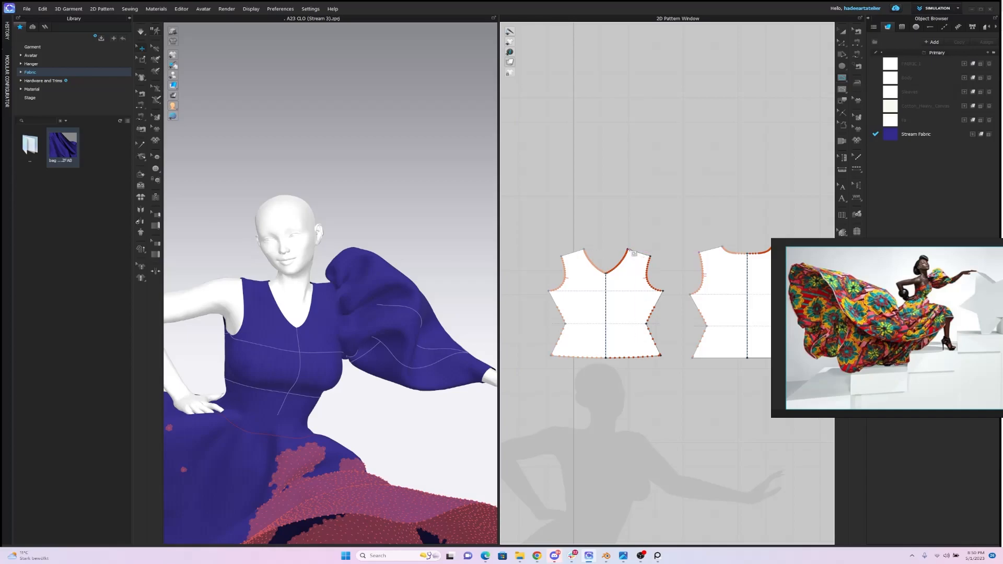
left_click(629, 249)
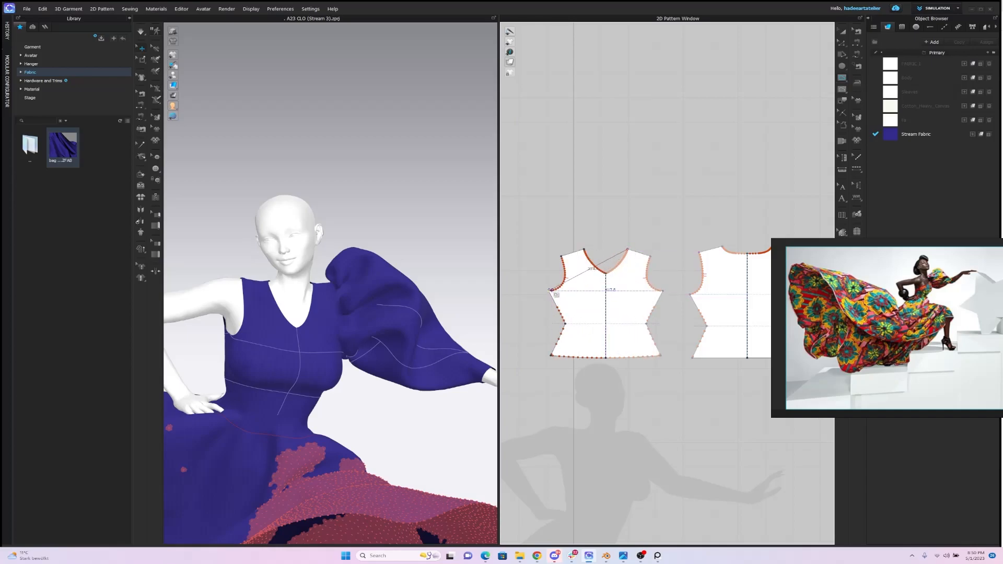
left_click_drag(550, 290, 484, 260)
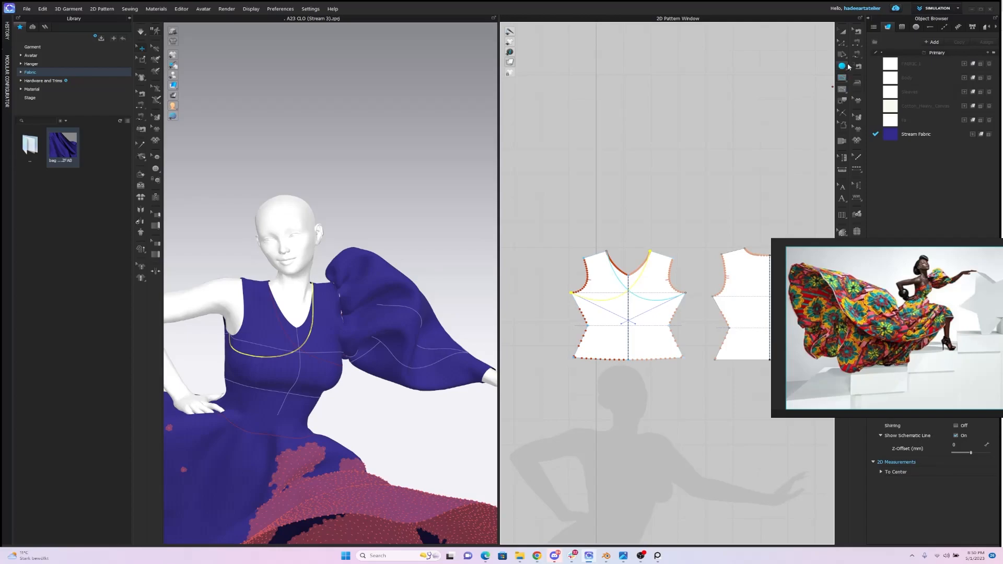
Step: Remove linked editing from the front bodice pattern and delete the mirrored copy of the curved internal line
left_click(843, 31)
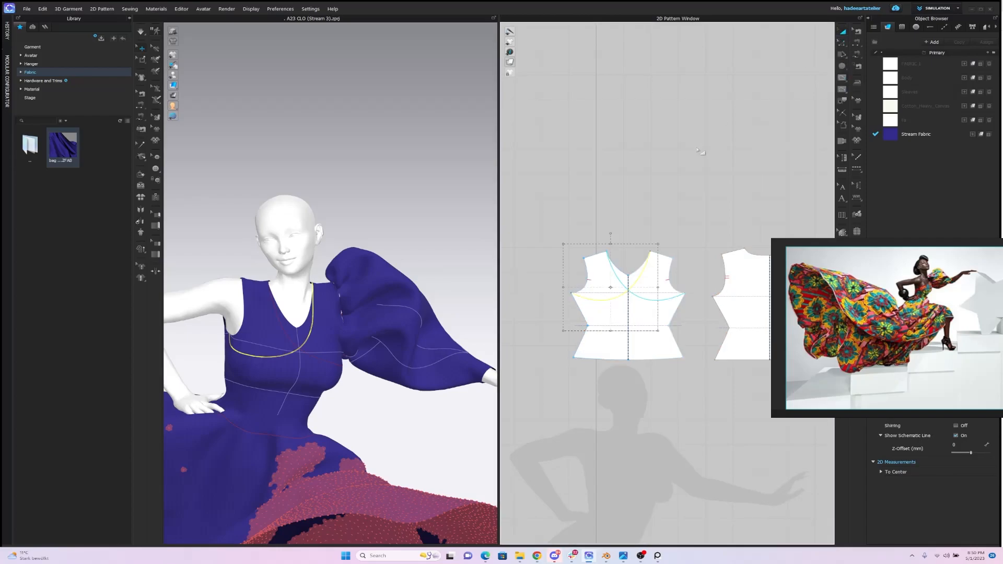
left_click(648, 301)
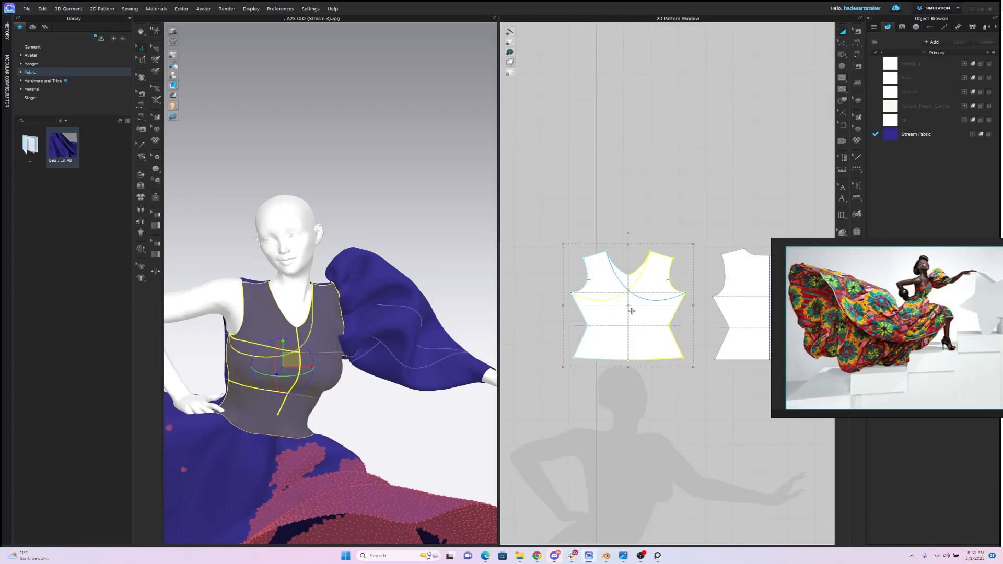
right_click(639, 309)
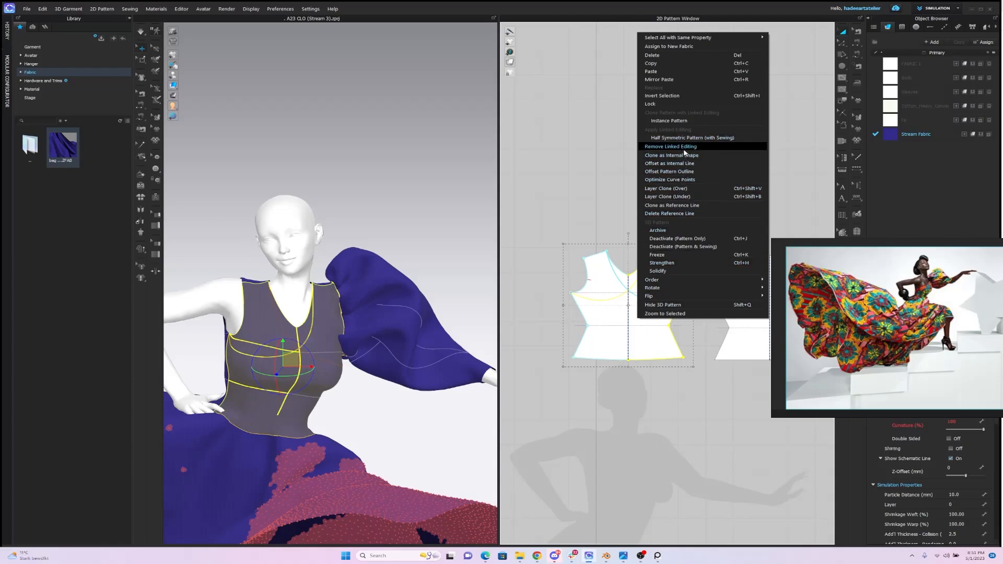
left_click(684, 148)
left_click(688, 159)
left_click(653, 301)
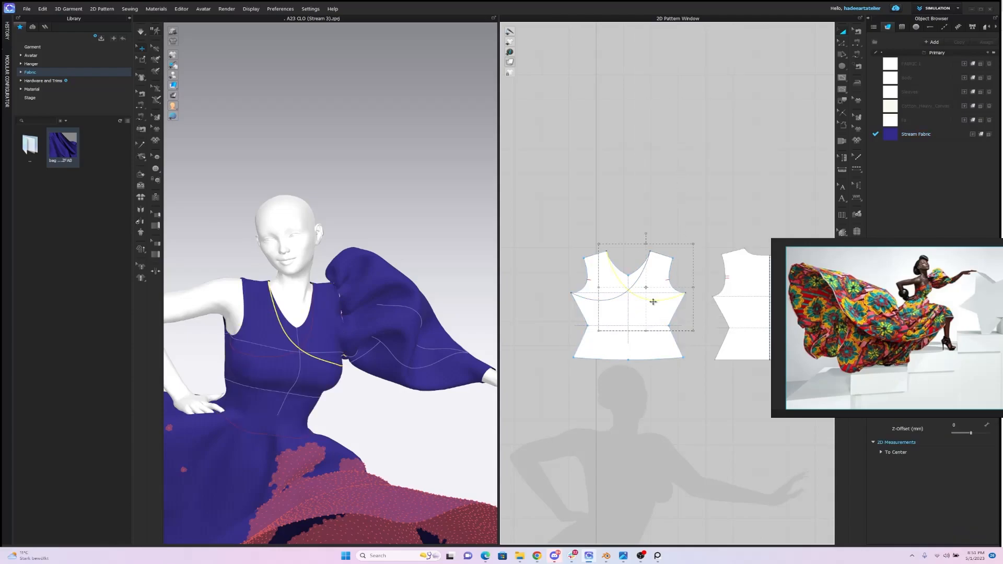
key("Escape")
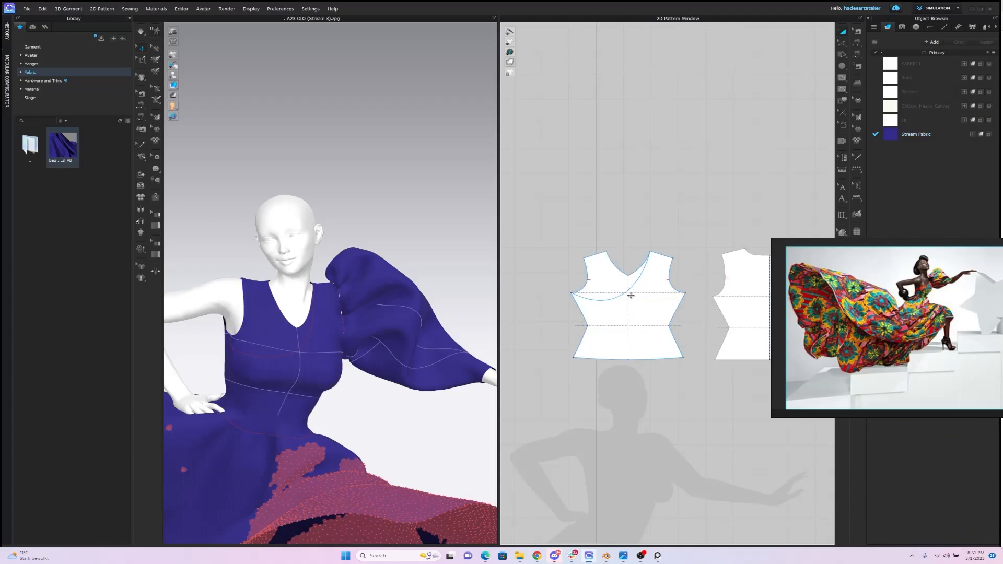
Step: Reshape the curved internal line on the front bodice so it follows the neckline edge down to the centre front point
left_click(624, 294)
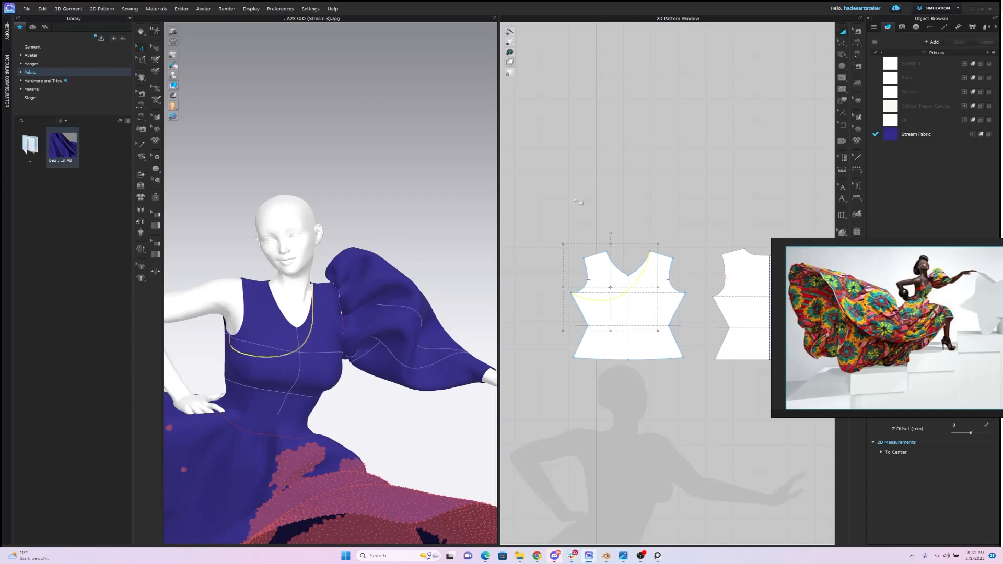
key("z")
key("c")
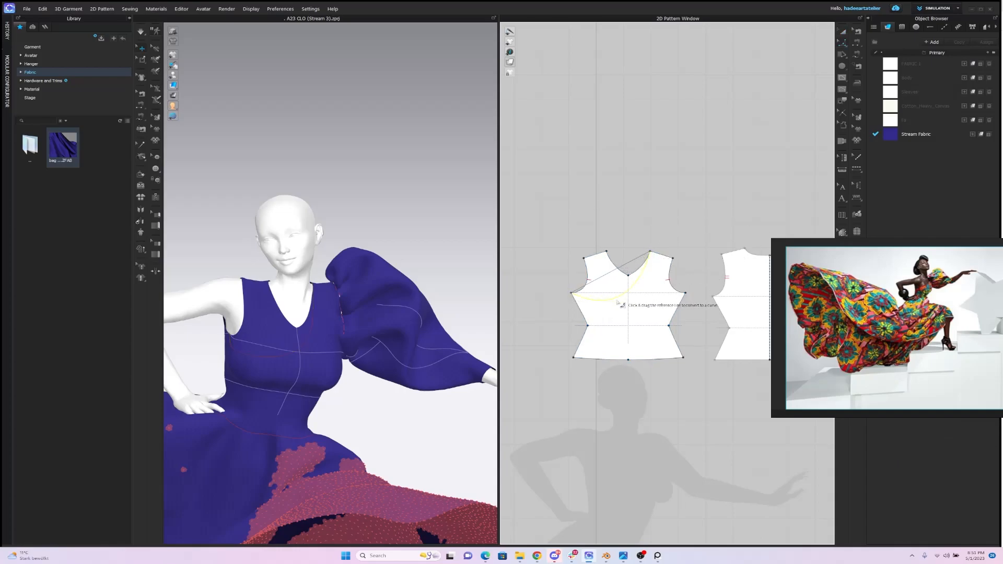
left_click_drag(617, 276, 651, 268)
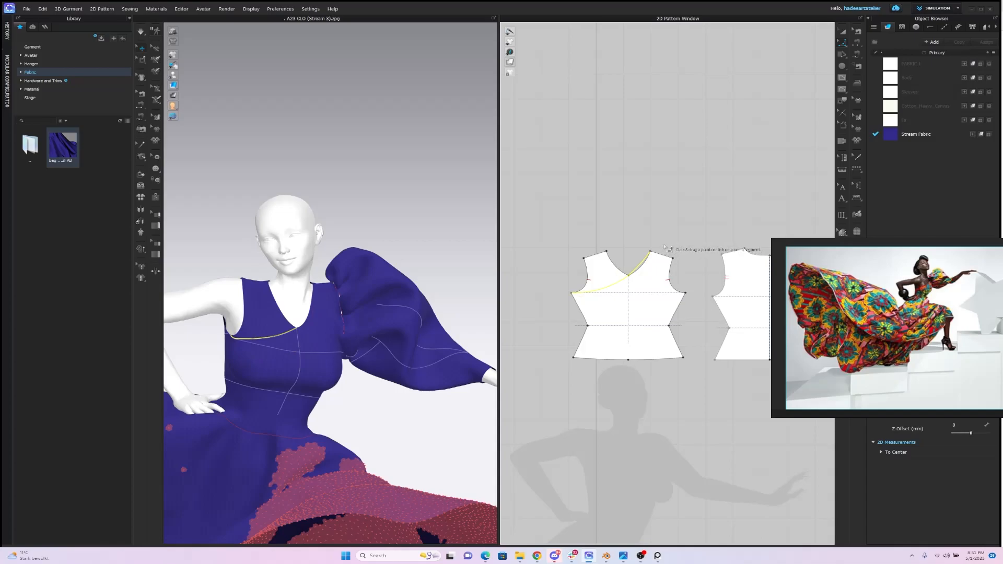
Step: Draw a curved internal line on the back bodice pattern from one underarm corner to the neck end of the opposite shoulder
scroll(664, 230, "down", 2)
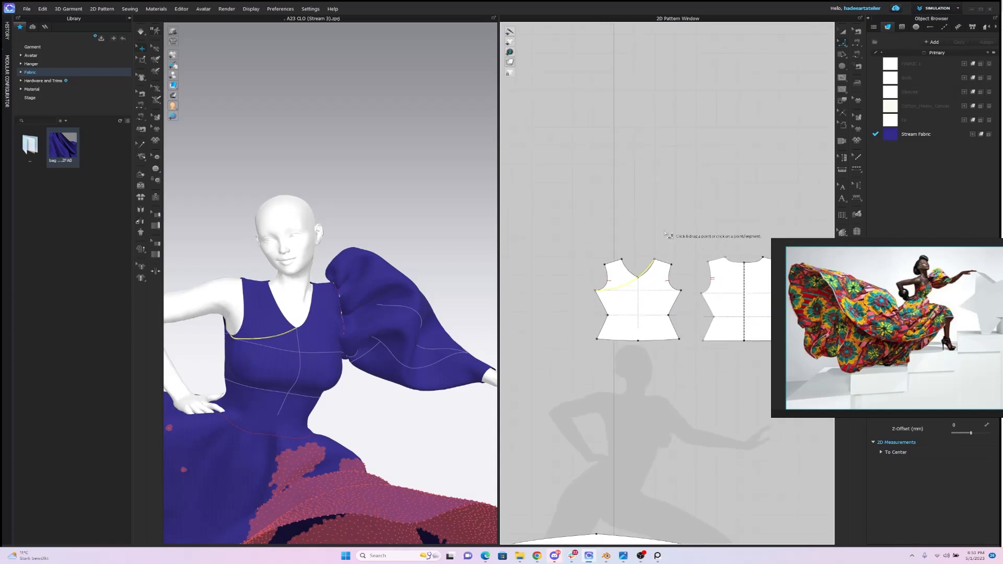
right_click_drag(671, 229, 624, 223)
key("a")
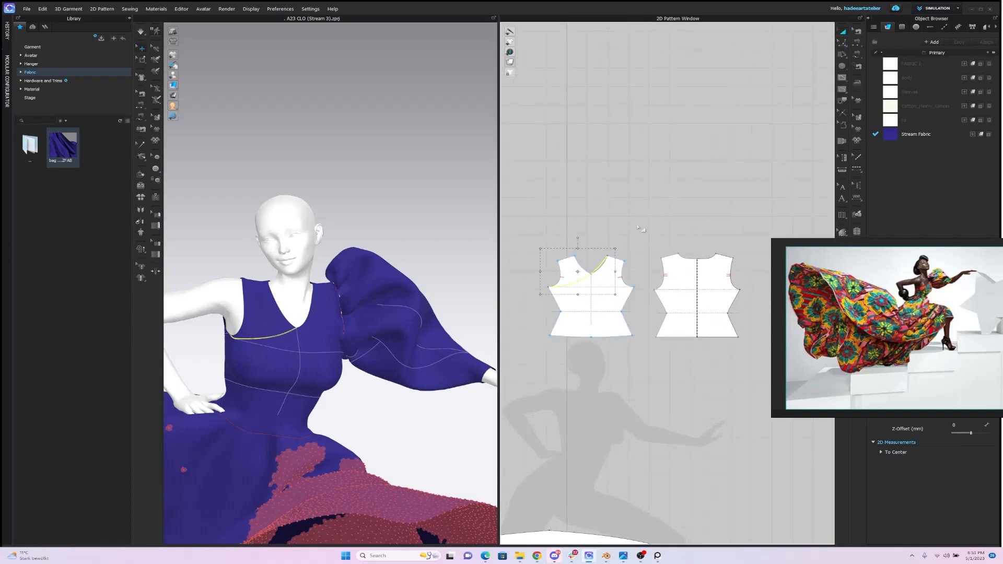
left_click(675, 275)
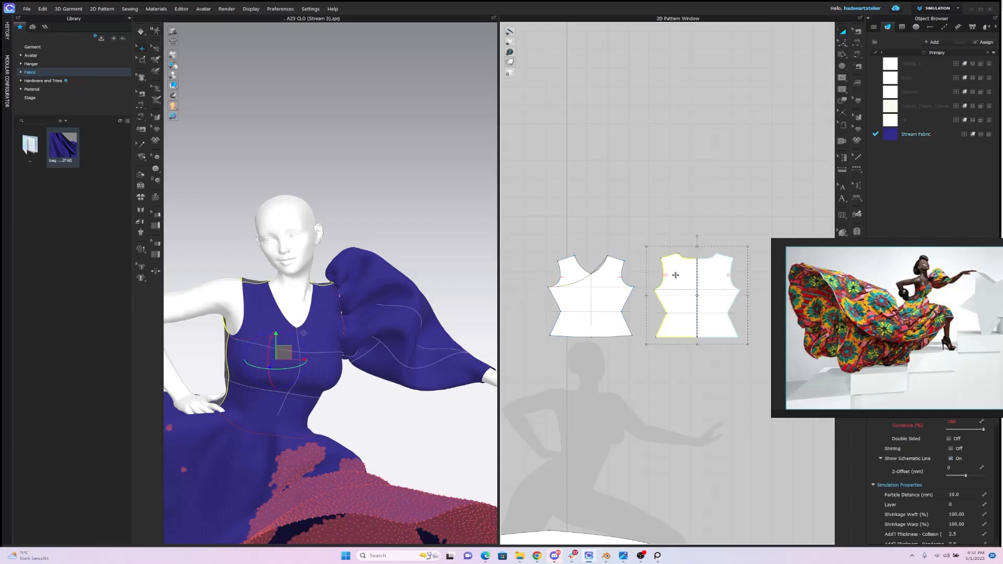
key("i")
left_click(660, 284)
left_click(717, 254)
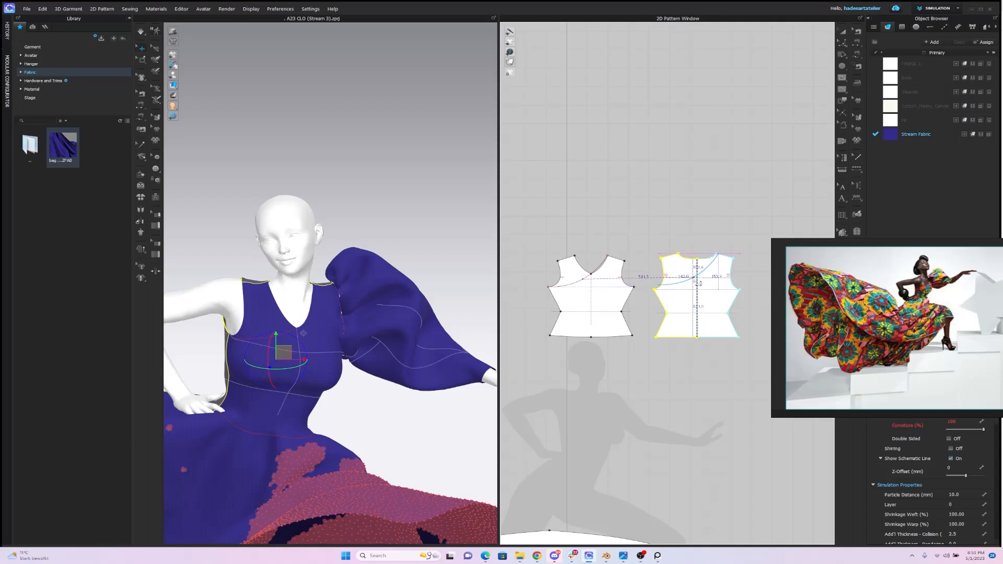
key("a")
right_click_drag(426, 223, 551, 215)
left_click(552, 219)
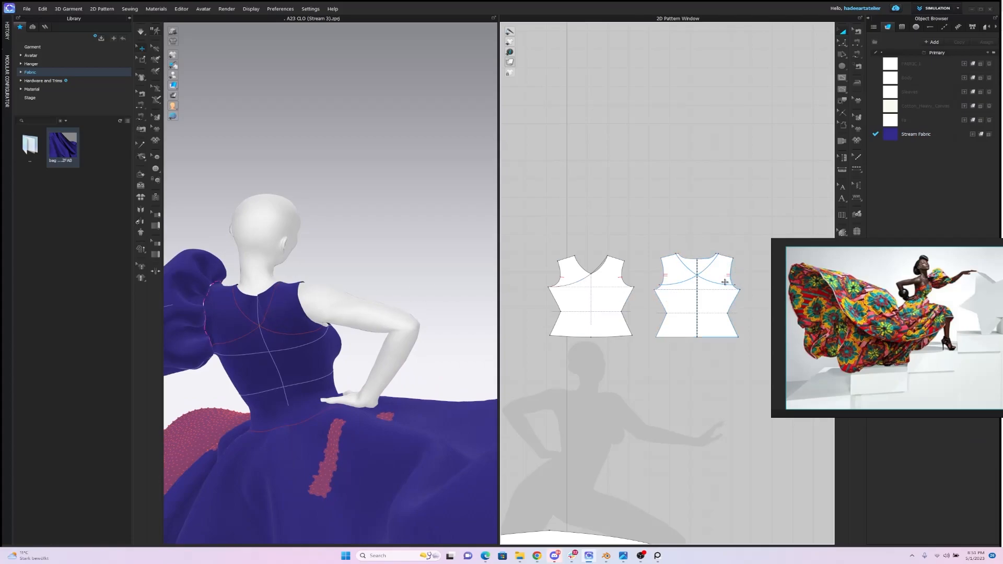
Step: Remove linked editing from the back bodice pattern and delete the mirrored copy of its curved internal line
left_click(686, 279)
mouse_move(389, 261)
right_mouse_down()
mouse_move(271, 280)
mouse_move(382, 269)
right_mouse_up()
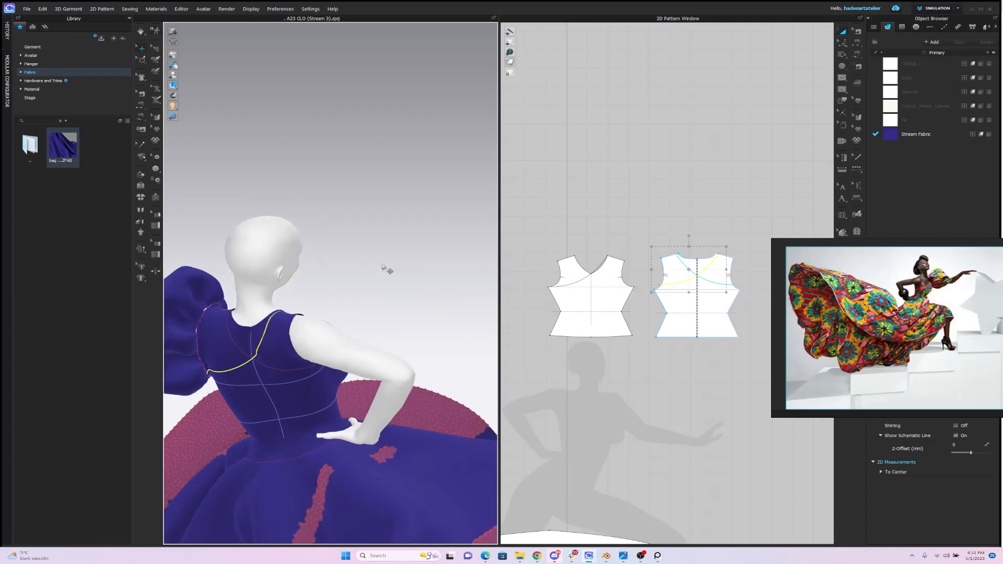
left_click(715, 222)
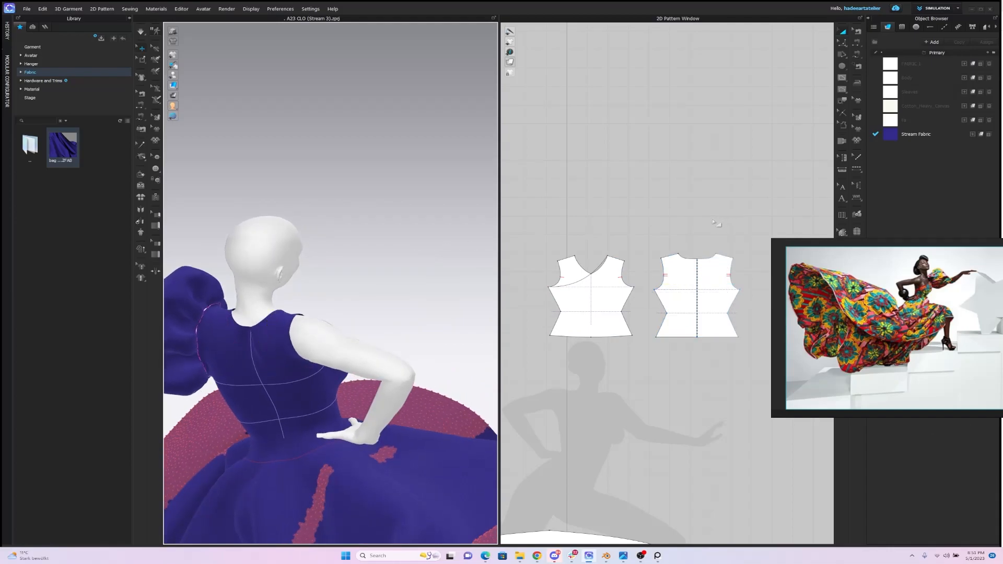
left_click(705, 265)
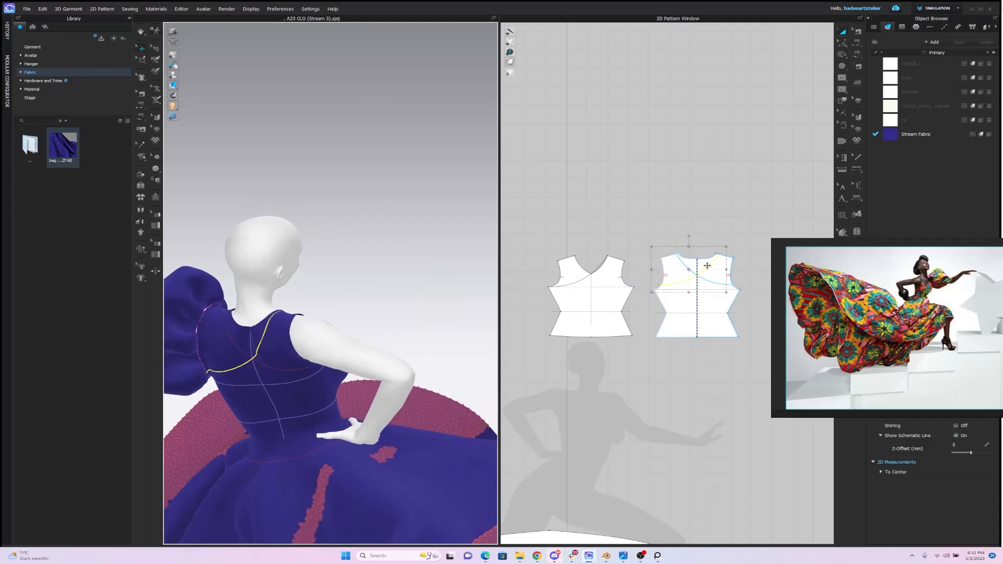
right_click(720, 317)
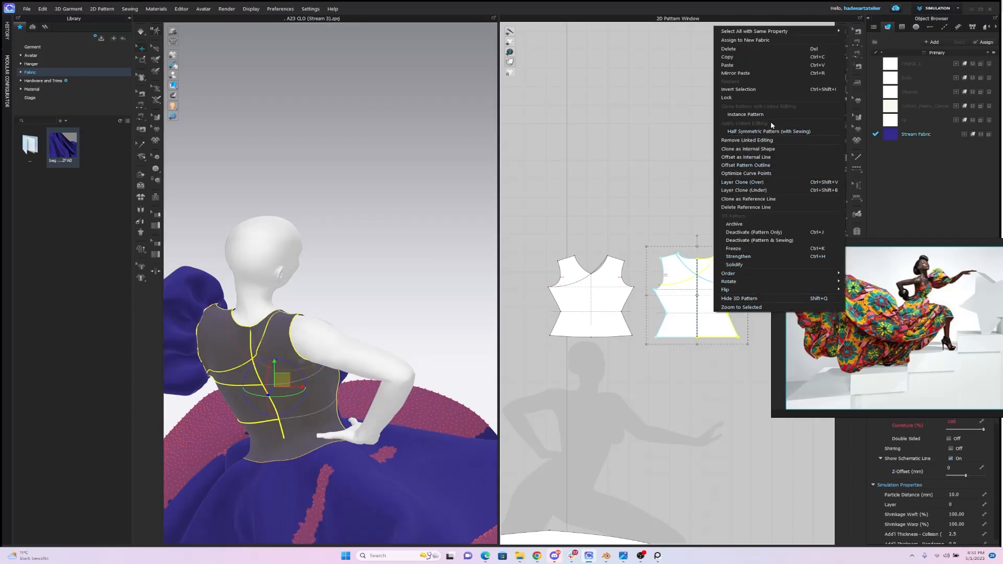
left_click(763, 140)
left_click(684, 283)
key("Escape")
Step: Place the ends of the back bodice's curved internal line exactly on the shoulder's neck point and the opposite underarm corner
mouse_move(381, 240)
right_mouse_down()
mouse_move(387, 265)
mouse_move(399, 260)
mouse_move(277, 264)
mouse_move(300, 253)
mouse_move(517, 240)
mouse_move(447, 240)
mouse_move(381, 221)
right_mouse_up()
scroll(384, 189, "up", 3)
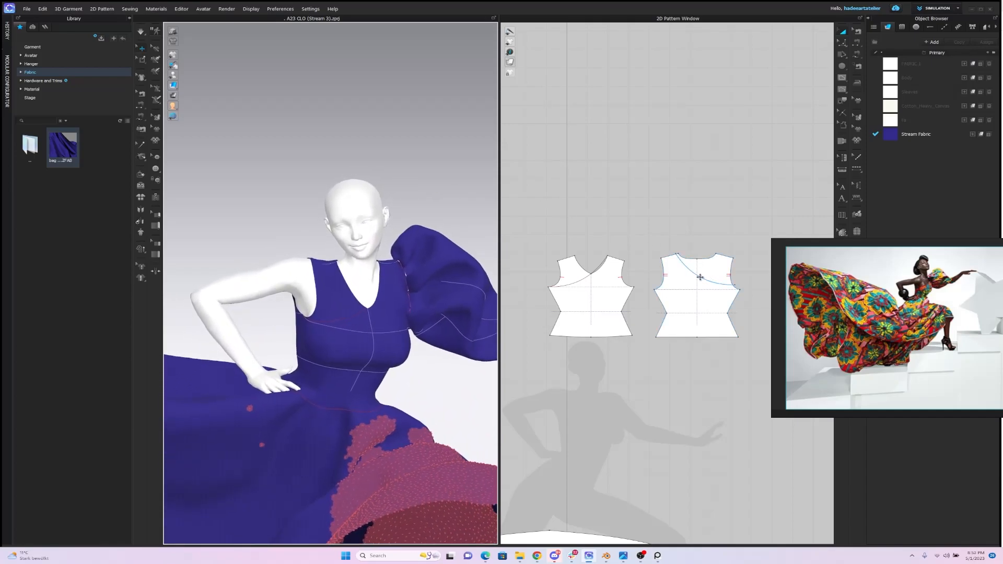
right_click_drag(711, 245, 654, 226)
scroll(664, 195, "up", 3)
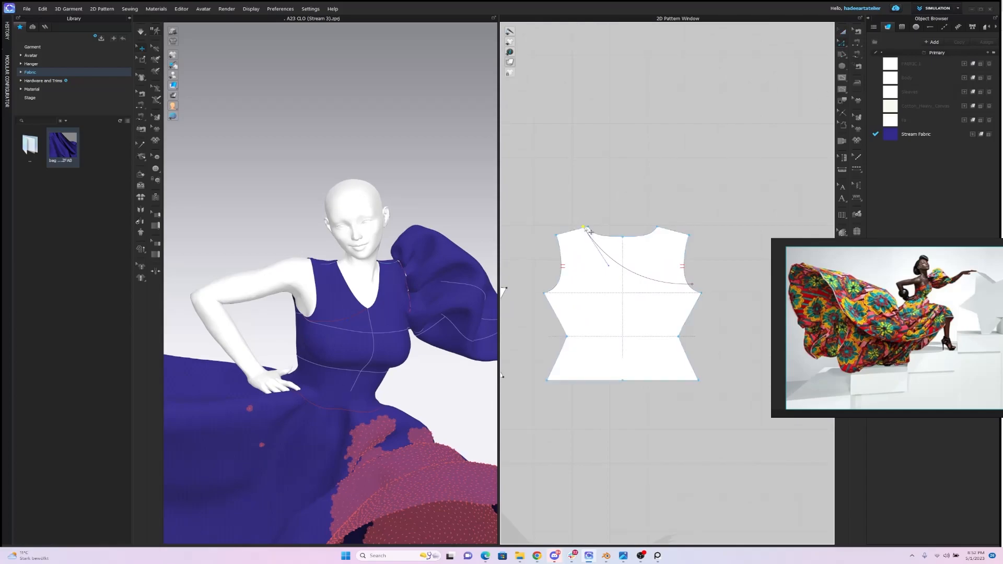
left_click(589, 228)
left_click_drag(701, 291, 705, 299)
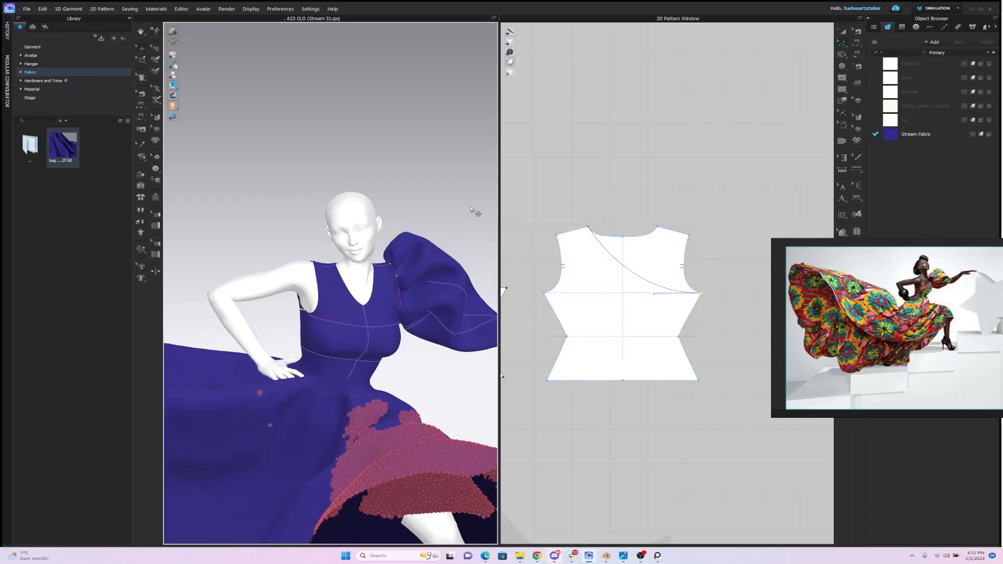
Step: Place the upper end of the front bodice's curved internal line on the neck point of the shoulder
right_click_drag(627, 206, 751, 187)
scroll(676, 220, "down", 5)
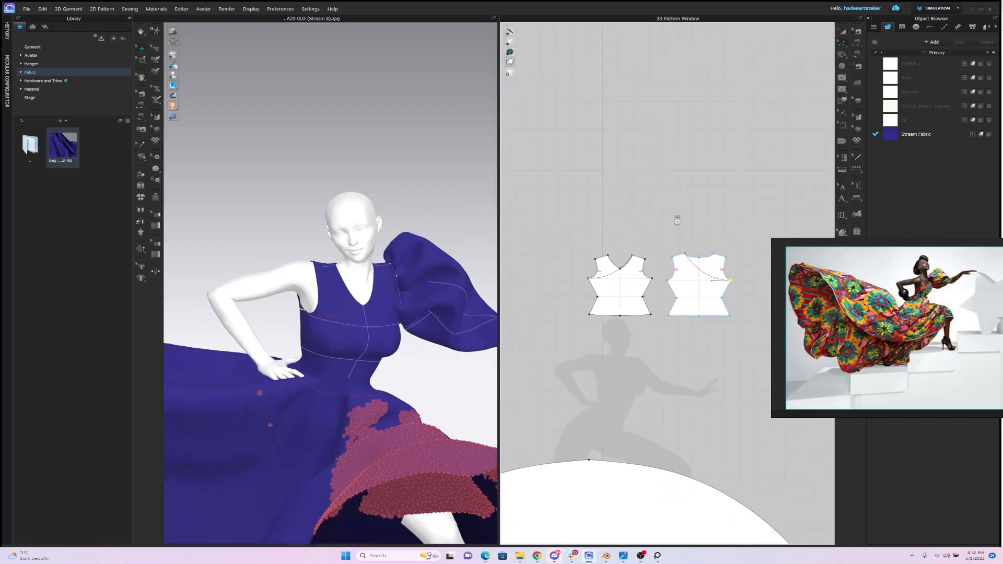
scroll(670, 186, "up", 6)
scroll(673, 196, "up", 1)
scroll(673, 196, "up", 1)
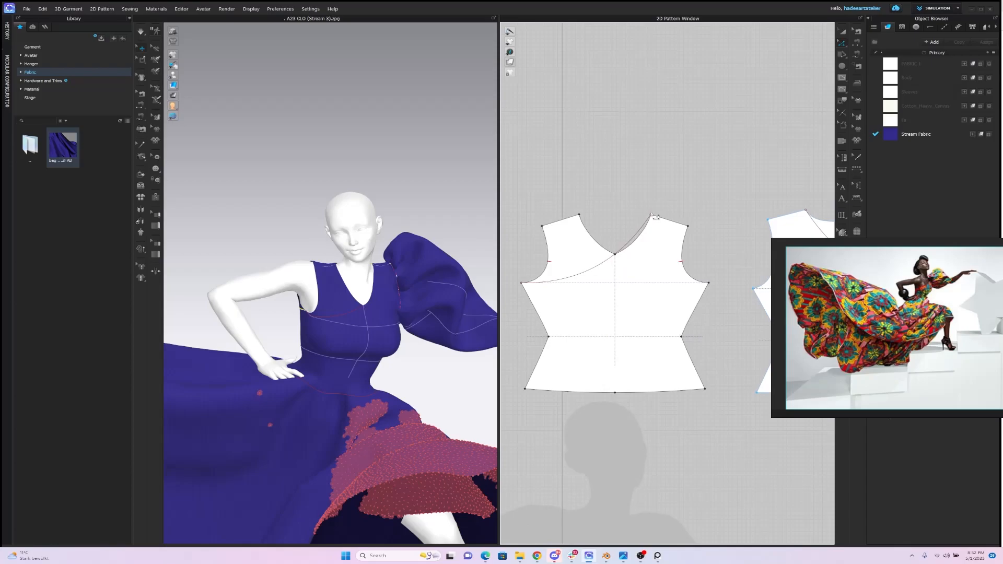
left_click(652, 215)
mouse_move(651, 216)
left_mouse_down()
mouse_move(667, 228)
mouse_move(658, 222)
mouse_move(665, 205)
left_mouse_up()
Step: Try to cut the front bodice along the curved internal line, extending its ends to the pattern boundaries
left_click(609, 261)
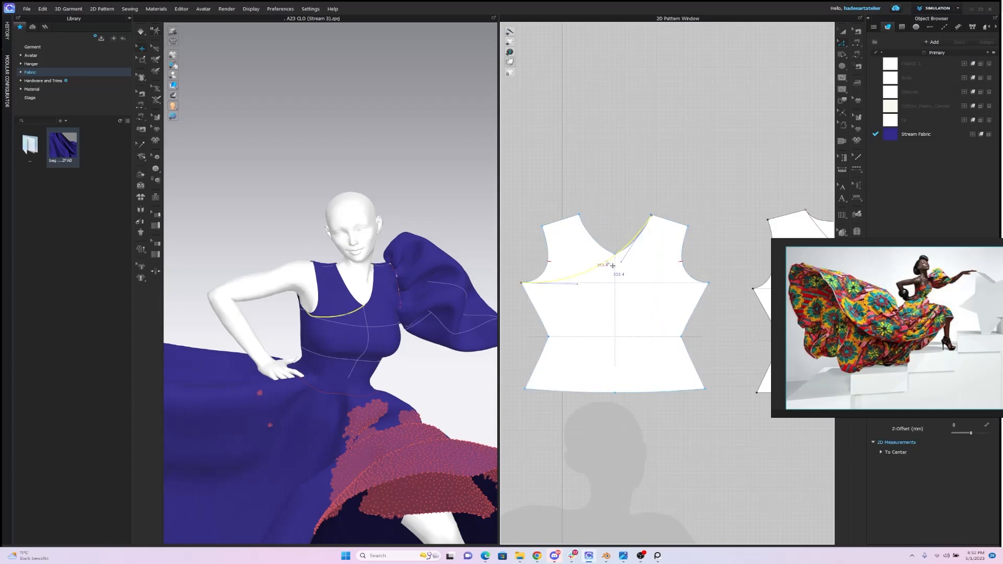
right_click(608, 261)
left_click(638, 380)
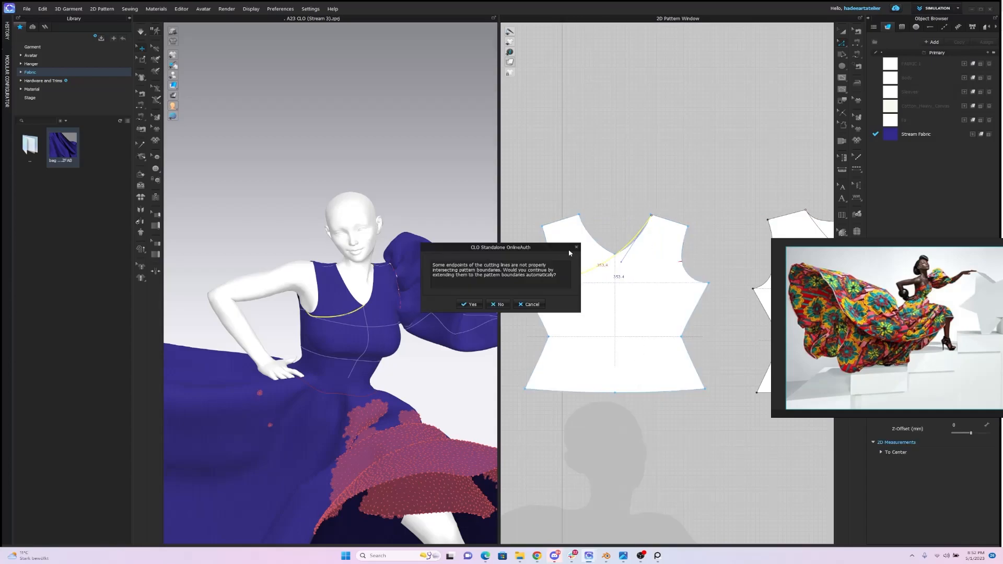
left_click(470, 304)
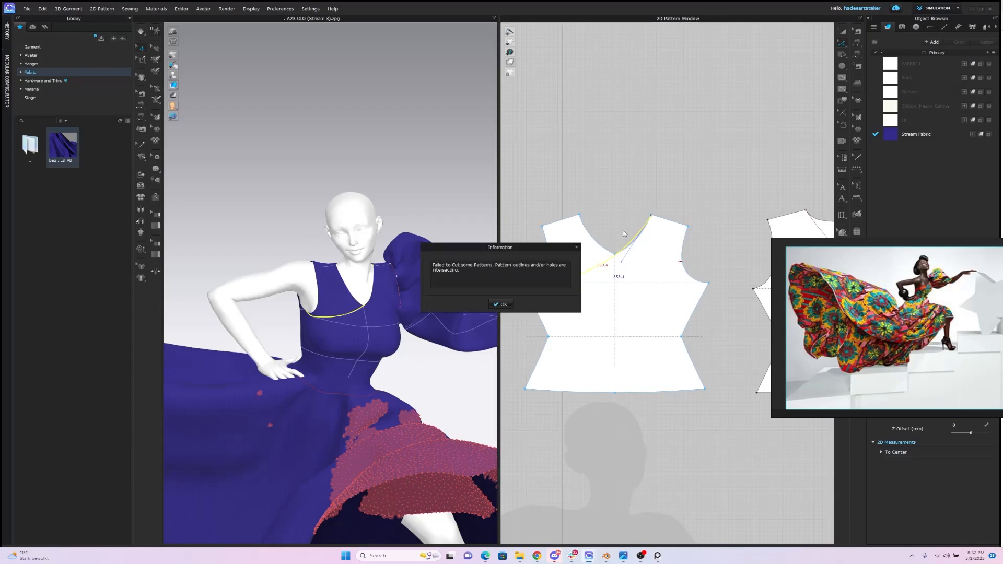
left_click(502, 304)
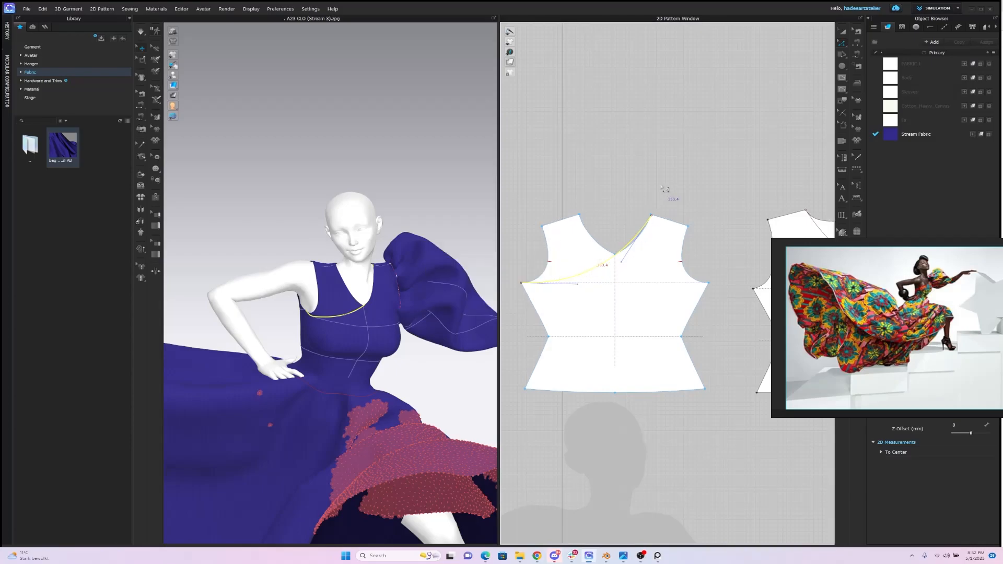
Step: Lower the front bodice's curved internal line just below the centre neckline point and try to cut and sew along it
left_click(633, 240)
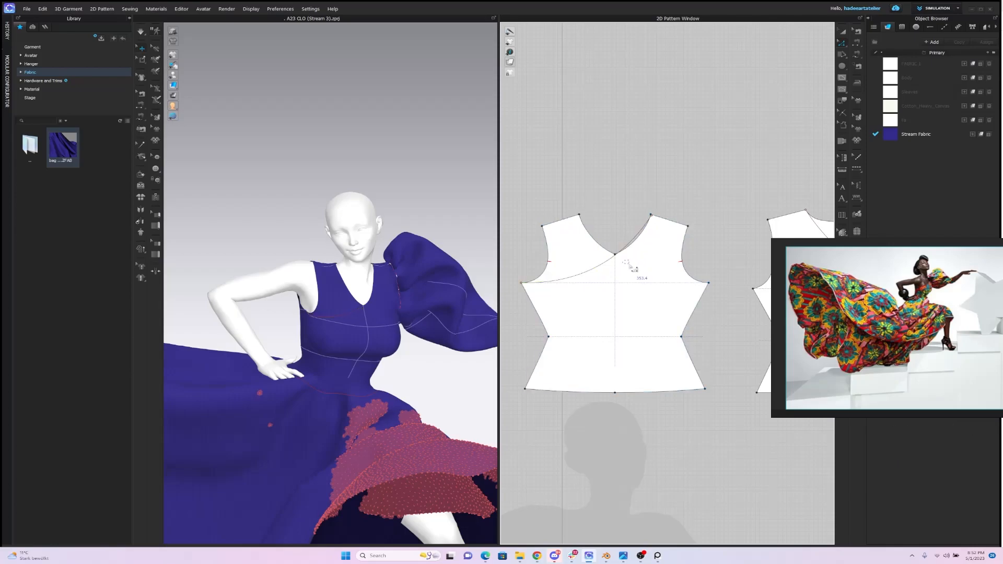
left_click_drag(636, 247, 636, 270)
right_click(630, 252)
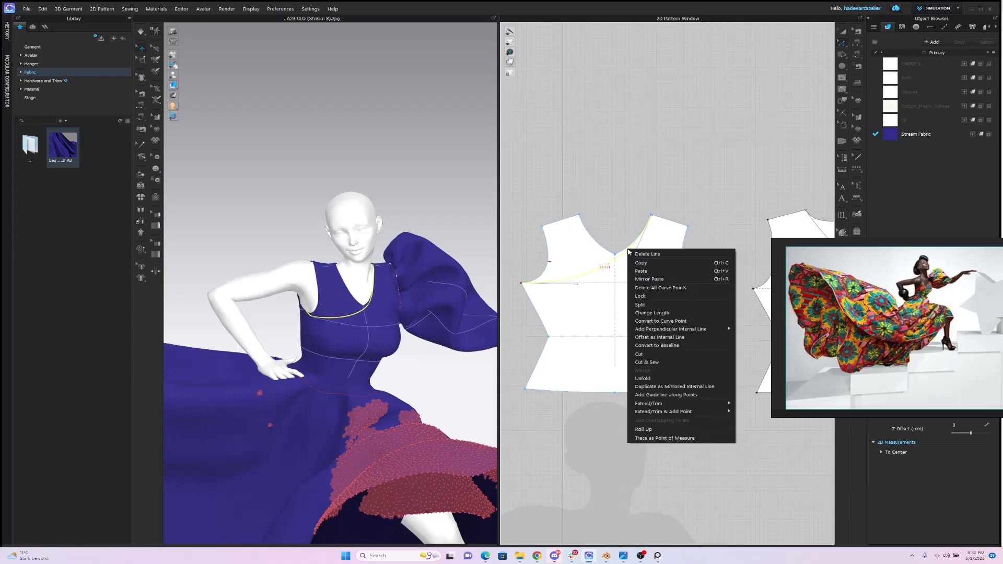
left_click(660, 363)
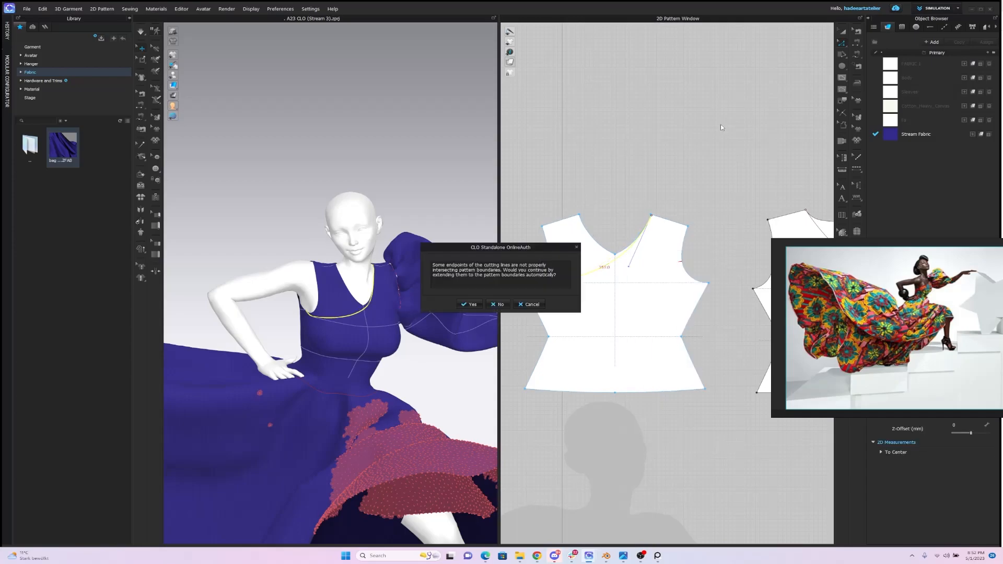
left_click(472, 305)
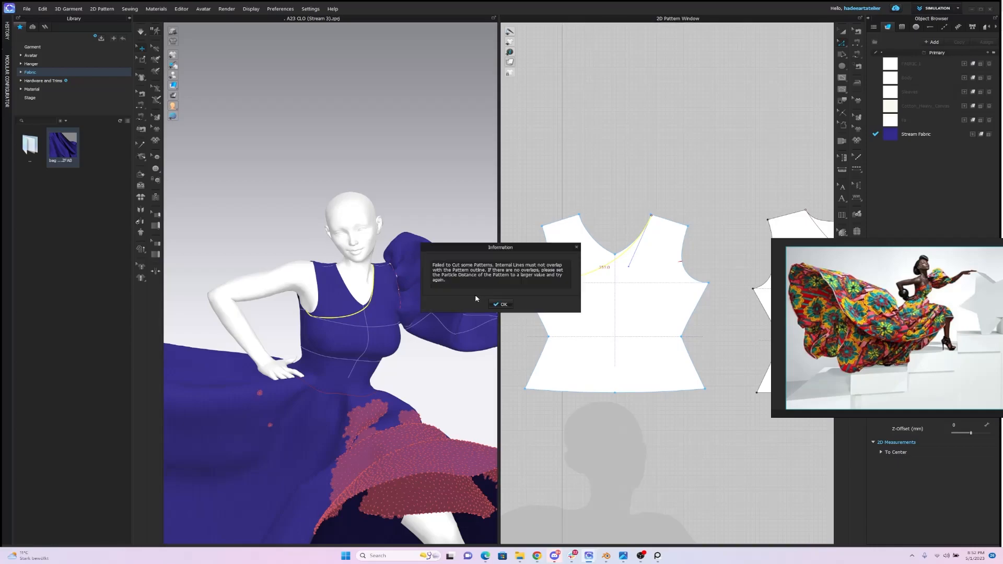
left_click(502, 305)
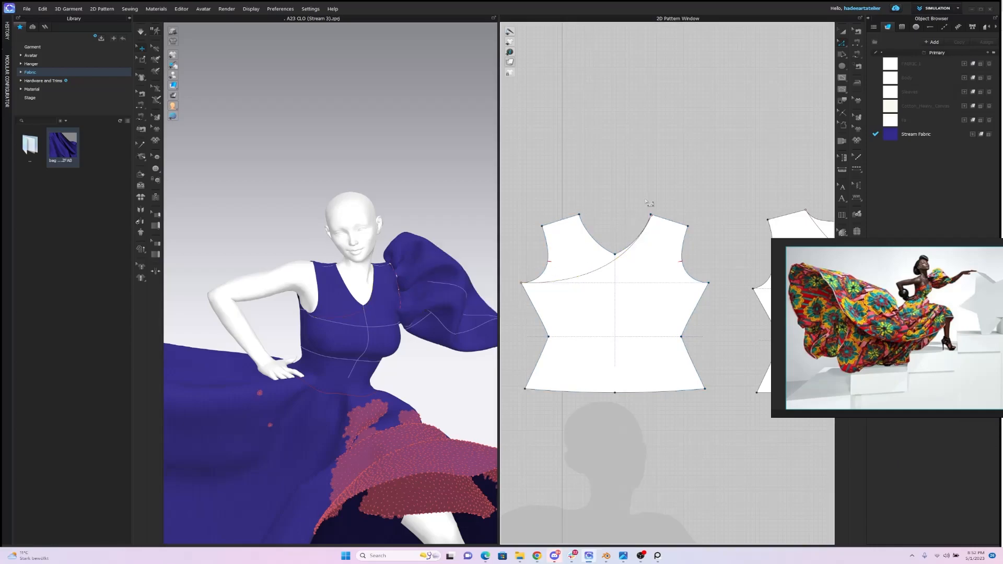
Step: Align the front line's upper end with the shoulder's neck point and bend its curve well clear of the neckline edge
scroll(648, 207, "up", 5)
scroll(662, 151, "up", 3)
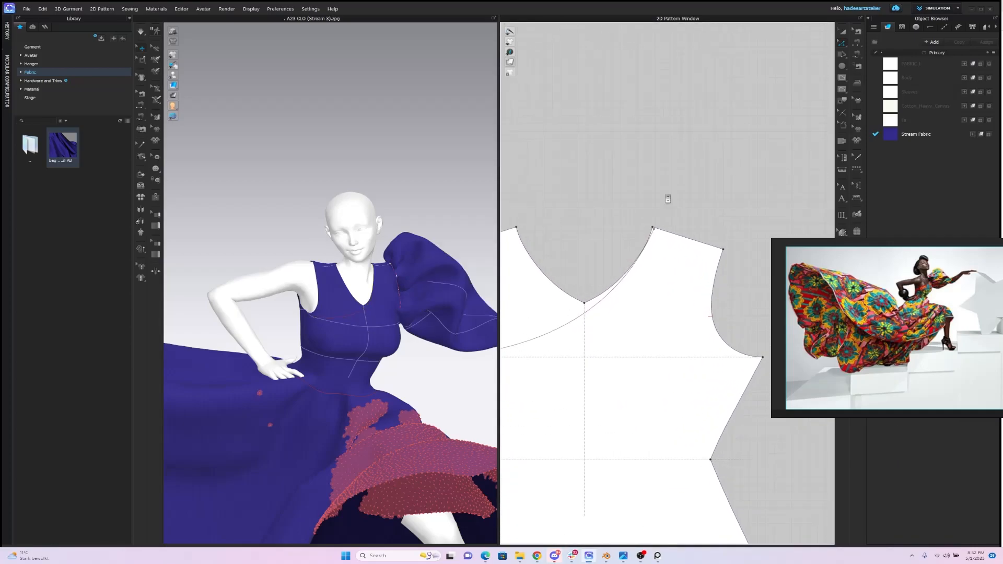
left_click(648, 188)
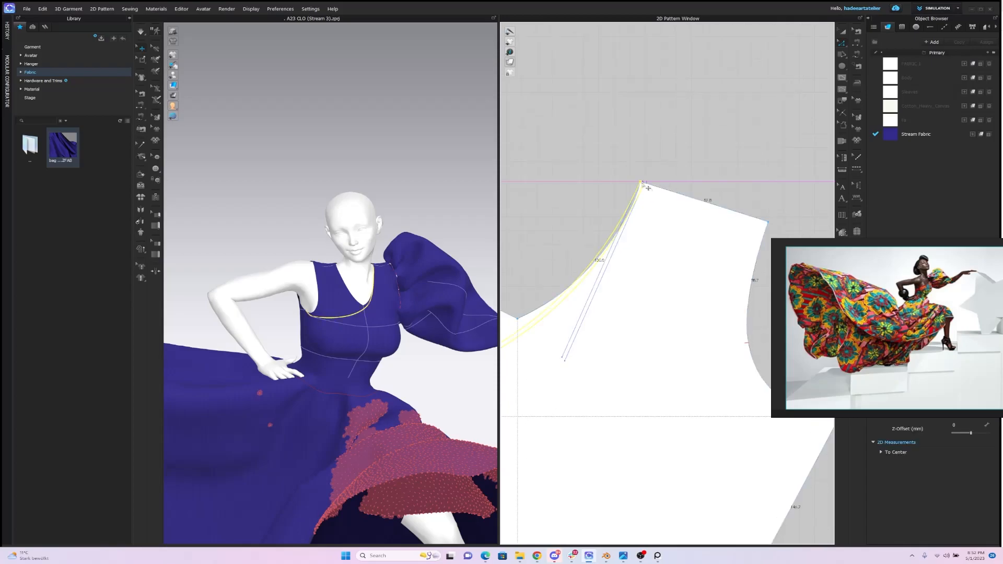
left_click_drag(641, 203, 640, 203)
left_click_drag(563, 359, 590, 366)
scroll(674, 204, "down", 5)
scroll(671, 211, "down", 1)
middle_click_drag(670, 211, 694, 174)
left_click_drag(665, 272, 675, 274)
Step: Place the lower end of the front bodice's curved internal line exactly on the underarm corner
scroll(570, 259, "up", 3)
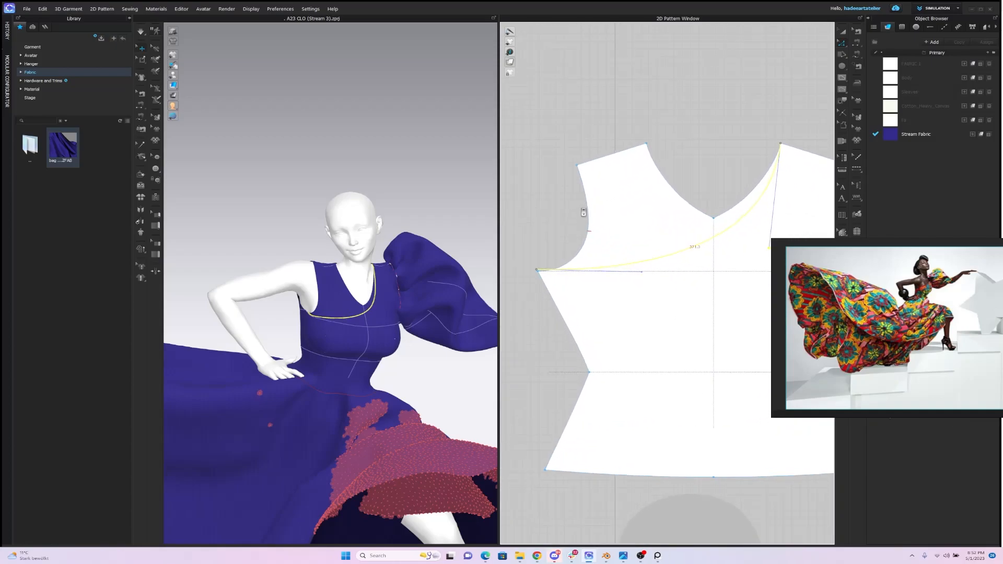
left_click(537, 271)
left_click(540, 273)
left_click(546, 277)
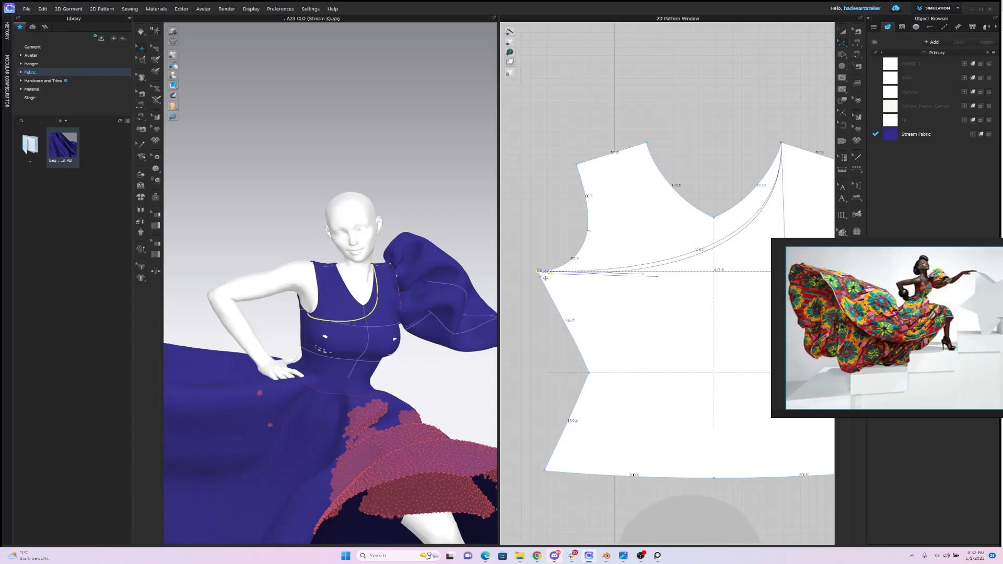
left_click(576, 230)
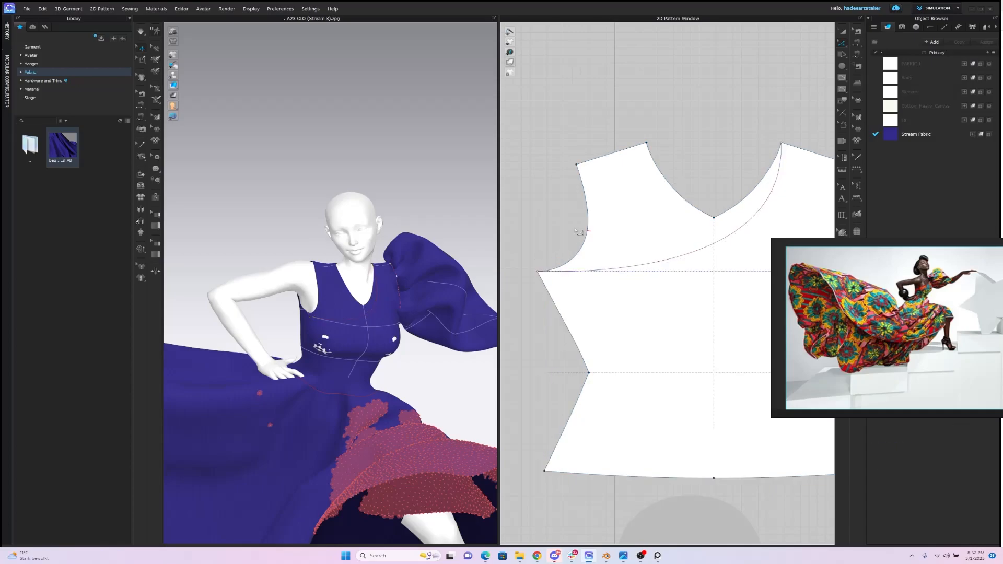
Step: Cut the front bodice along the curved internal line and delete the cut-off upper neckline and shoulder piece
left_click(712, 249)
right_click(711, 249)
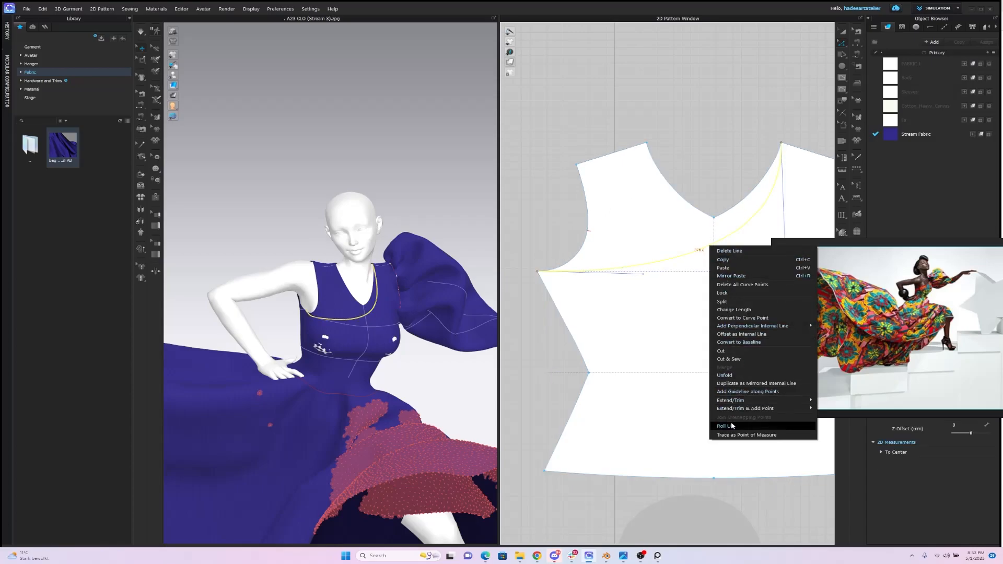
left_click(725, 351)
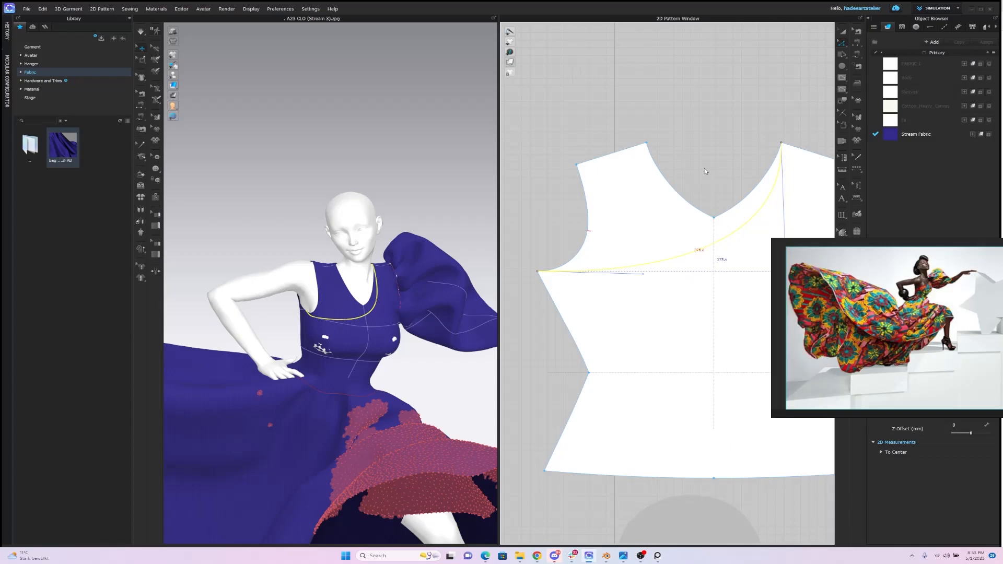
scroll(722, 157, "down", 2)
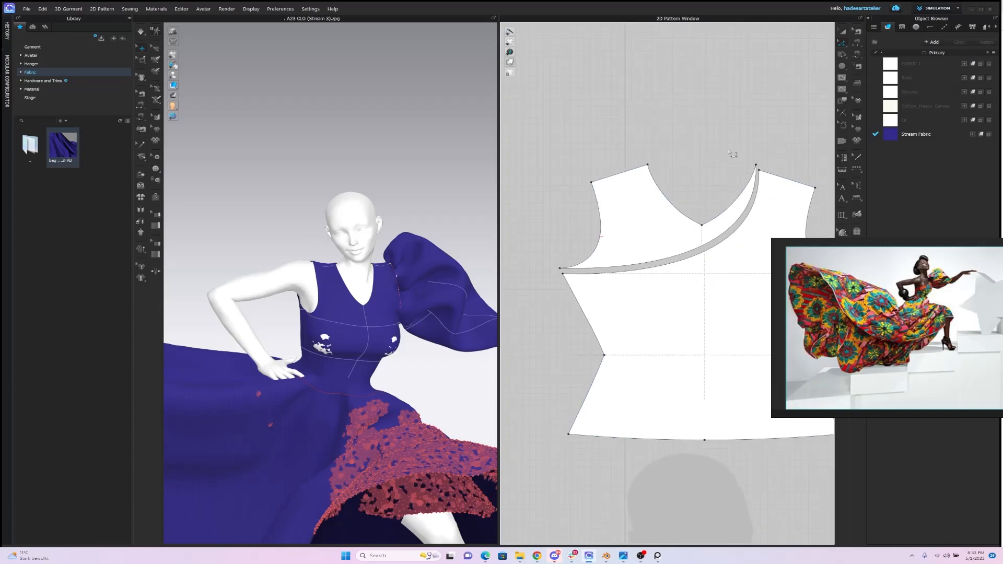
scroll(688, 157, "up", 4)
scroll(714, 184, "down", 3)
scroll(669, 261, "down", 1)
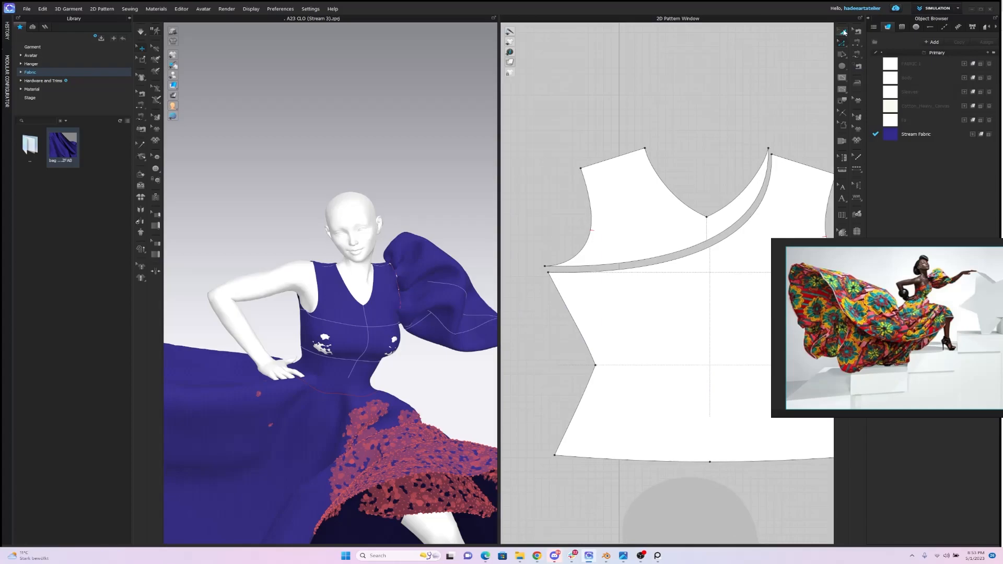
left_click(657, 219)
key("Delete")
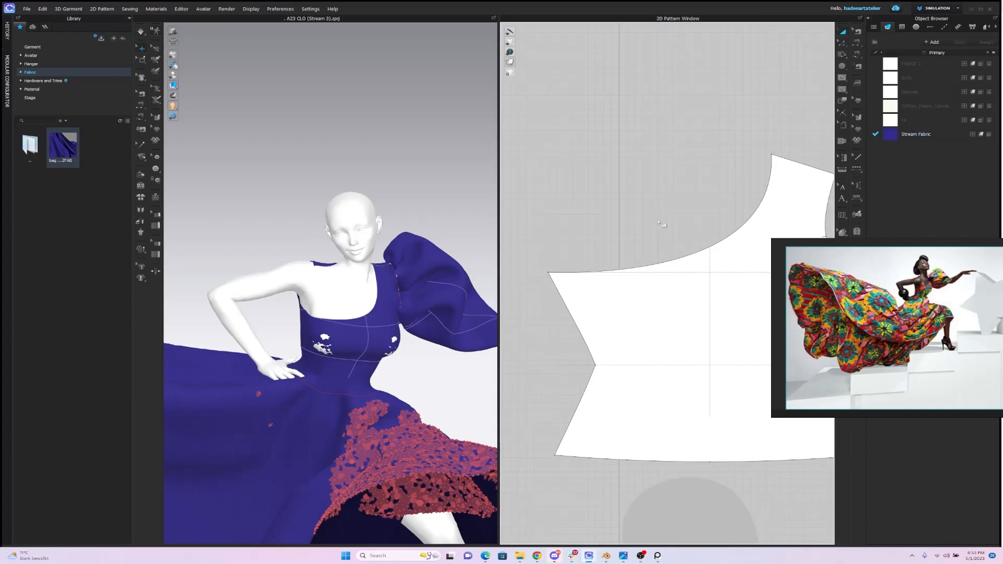
Step: Cut the back bodice along its curved internal line and delete the cut-off shoulder and neckline piece
scroll(633, 204, "down", 5)
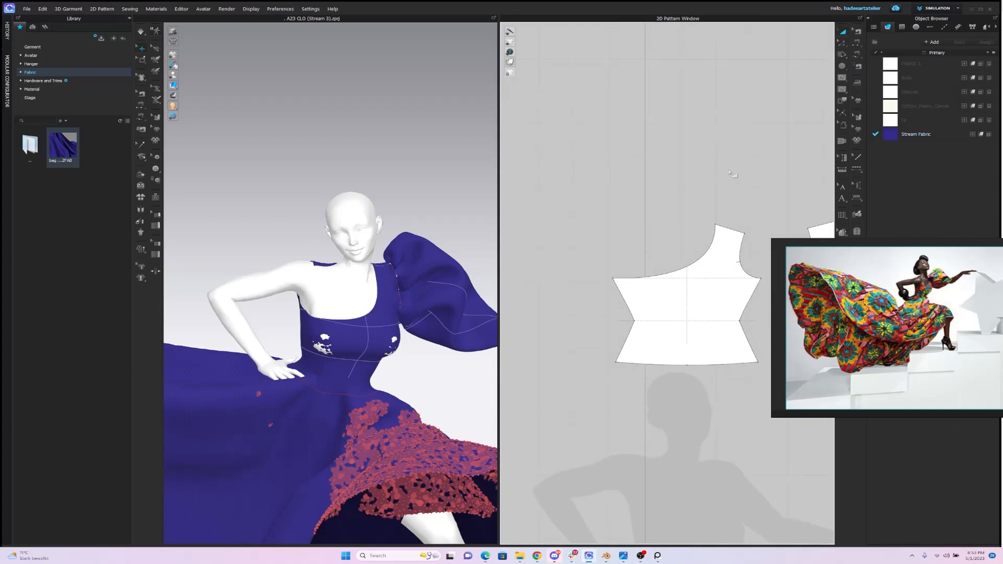
scroll(548, 171, "down", 2)
middle_click_drag(695, 175, 650, 175)
left_click(651, 270)
right_click(654, 272)
left_click(682, 376)
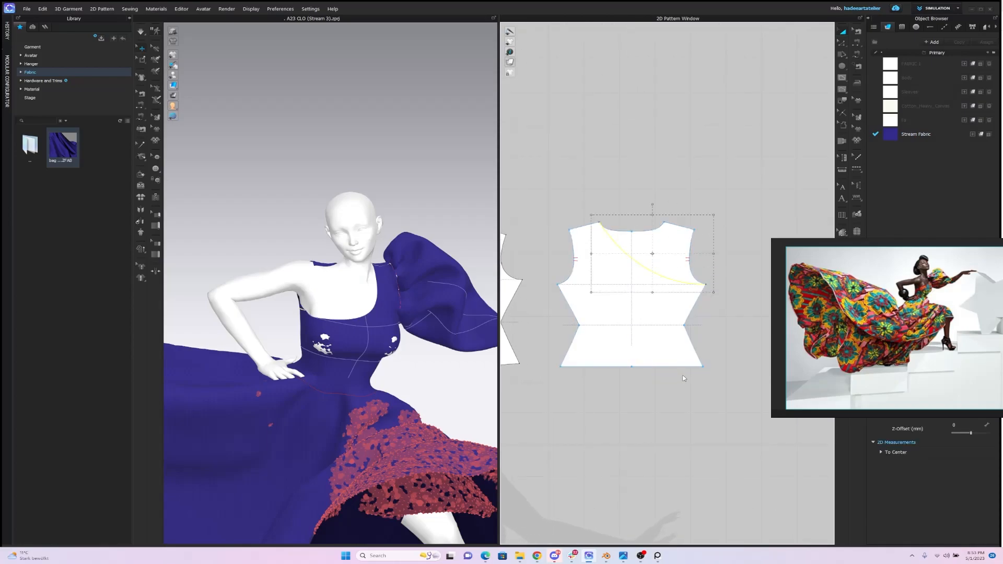
left_click(681, 246)
key("Delete")
Step: Replace the back bodice's angled side edge below the armhole with one smooth inward curve from the underarm corner to the hem corner
right_click_drag(375, 196, 568, 185)
right_click_drag(428, 188, 398, 190)
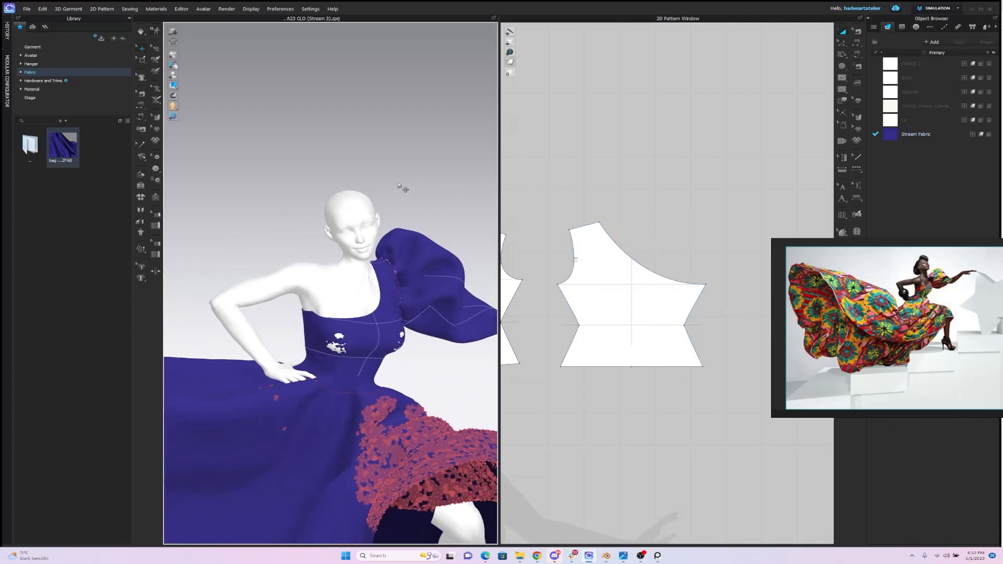
scroll(704, 227, "down", 2)
right_click_drag(706, 251, 690, 217)
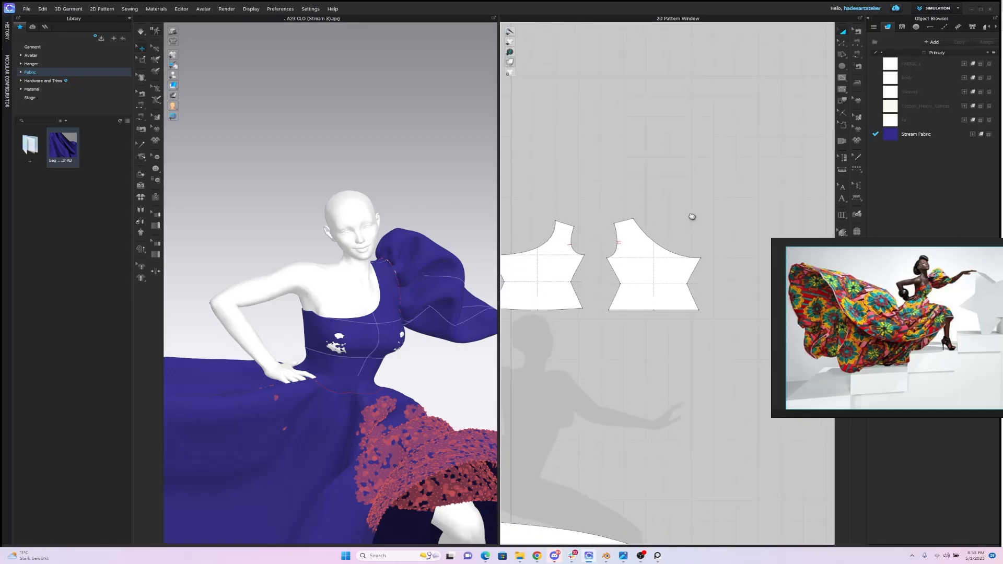
scroll(690, 217, "up", 3)
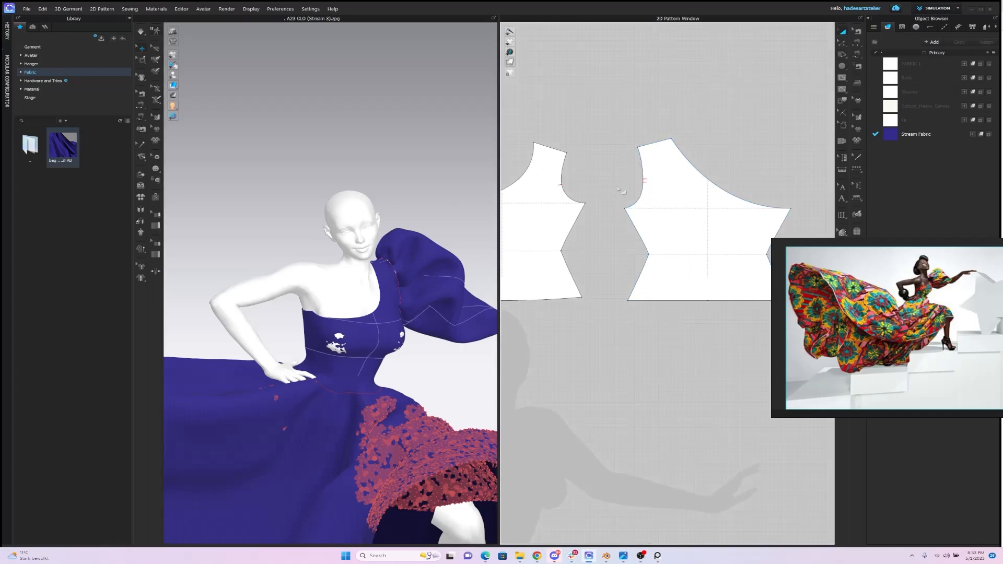
key("x")
left_click(625, 209)
left_click(628, 301)
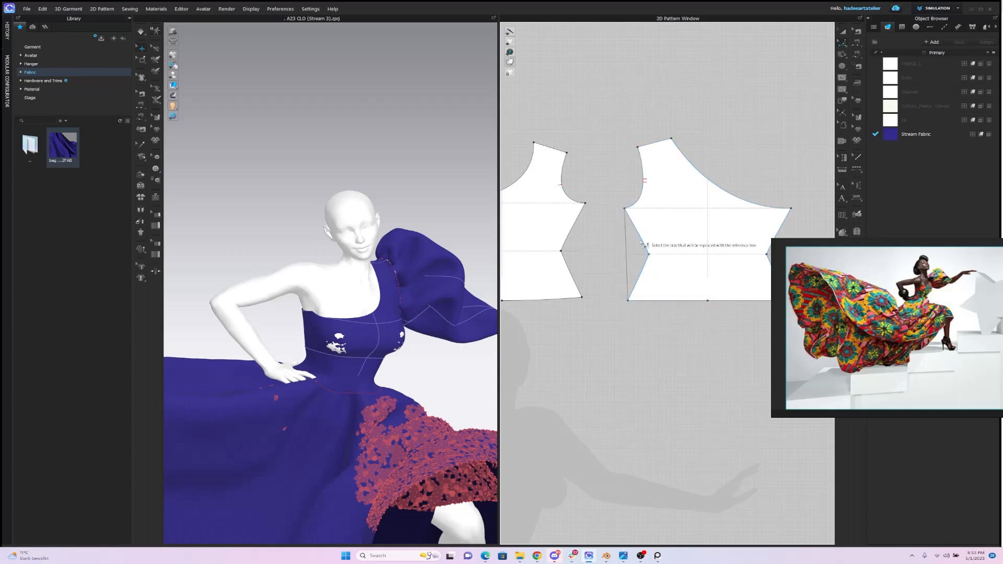
left_click_drag(634, 257, 650, 260)
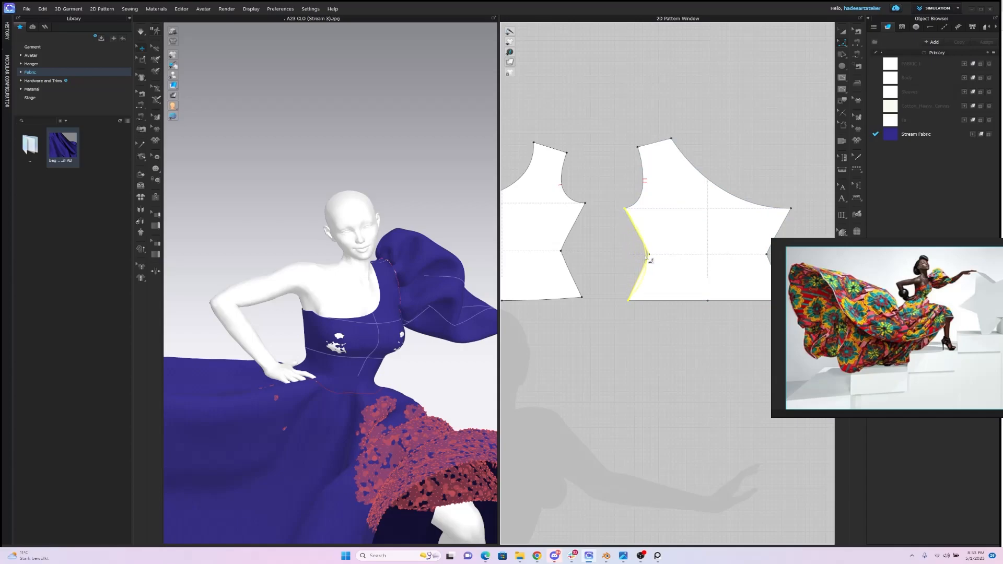
left_click(642, 250)
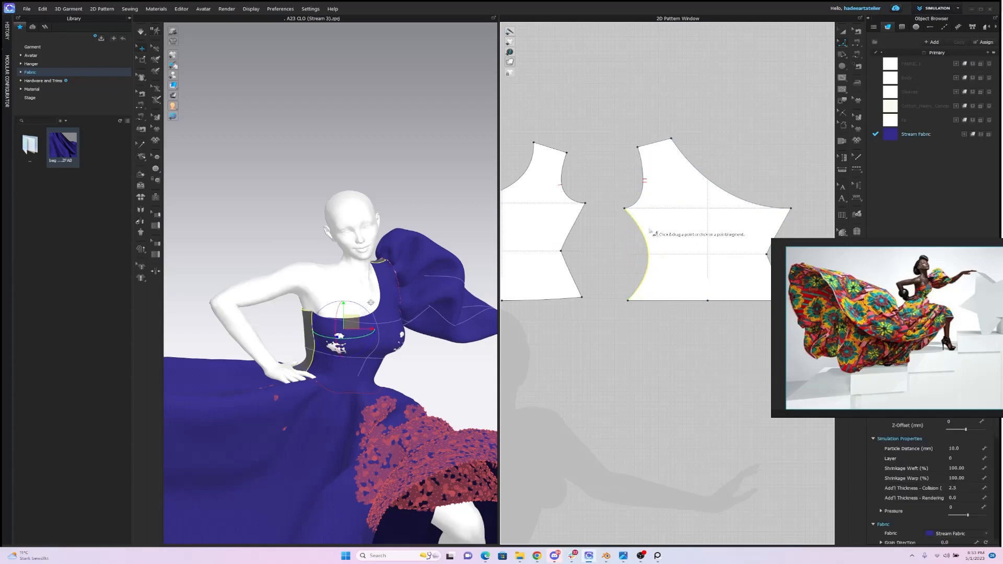
Step: Replace the back bodice's opposite side edge, below the diagonal neckline's low end, with a matching inward curve down to the hem
scroll(741, 178, "up", 2)
middle_click_drag(741, 184, 690, 177)
scroll(690, 176, "up", 1)
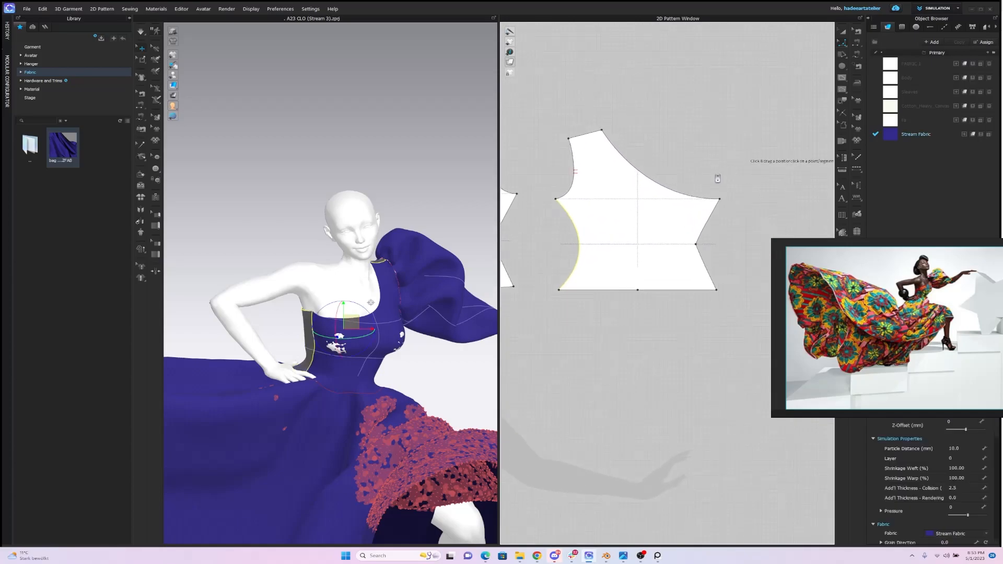
left_click(720, 200)
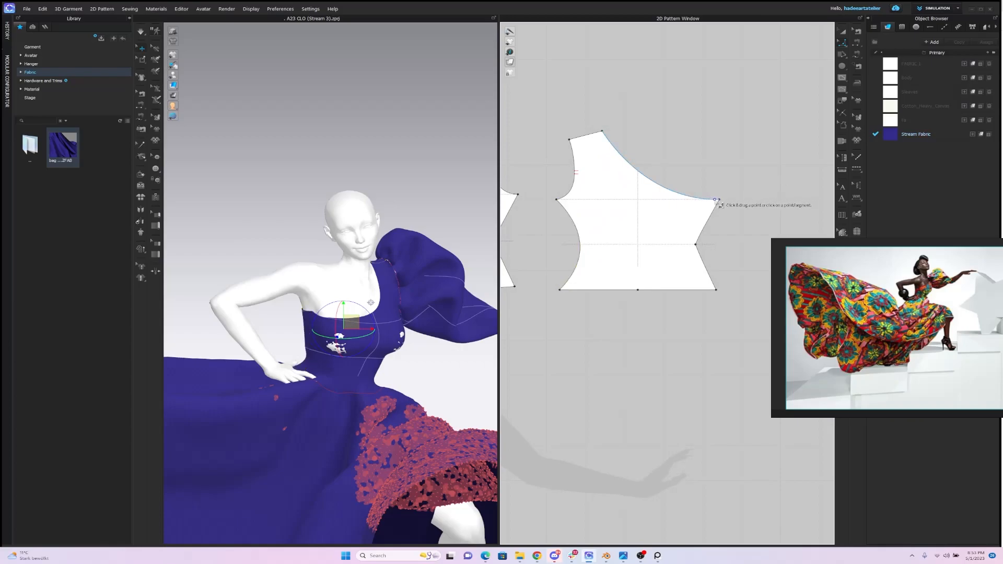
left_click(719, 200)
left_click(715, 250)
left_click(702, 243)
Step: Replace the front bodice's angled side edge below the armhole with a smooth inward curve running from underarm to hem
scroll(713, 165, "down", 2)
middle_click_drag(648, 172, 720, 169)
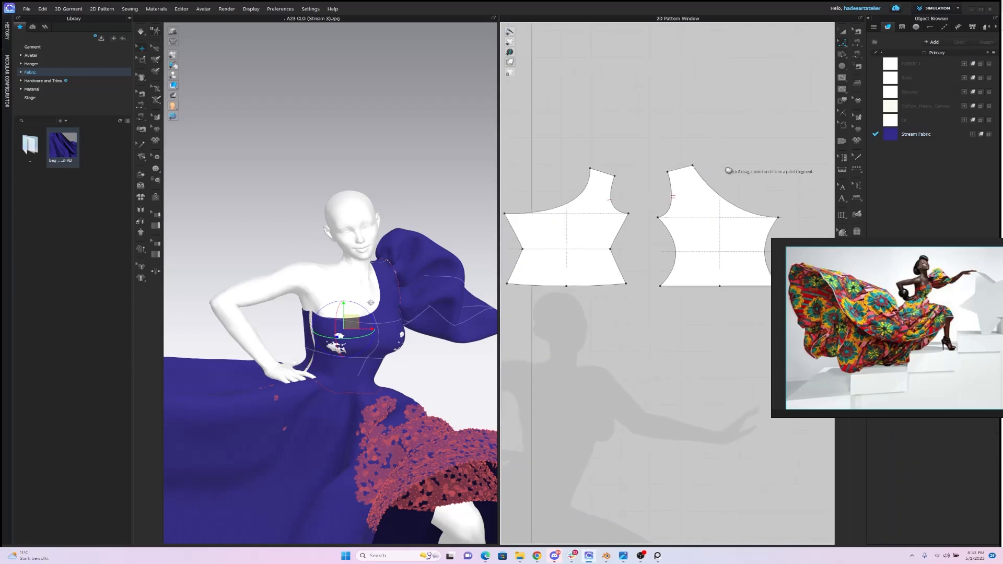
scroll(674, 160, "up", 3)
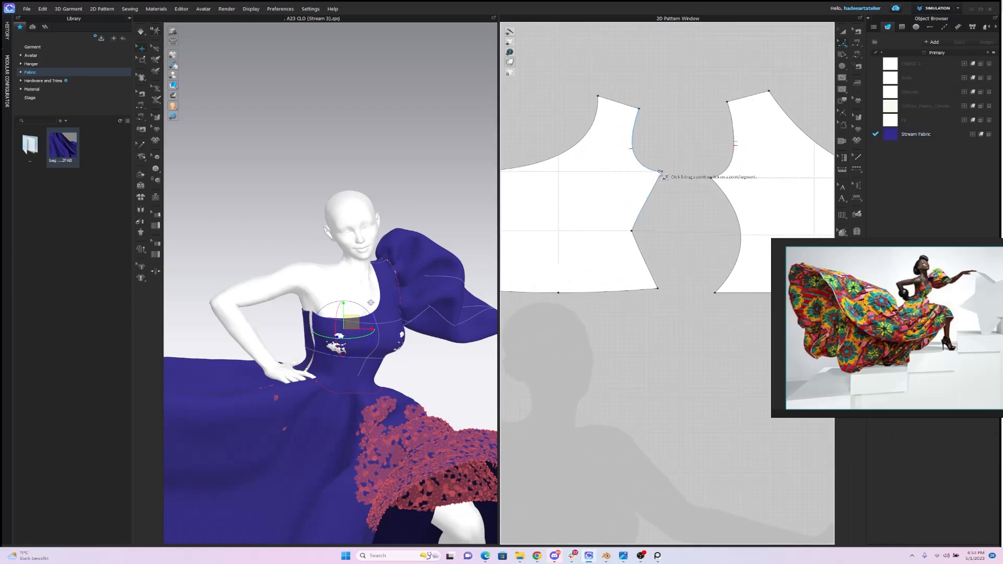
key("Escape")
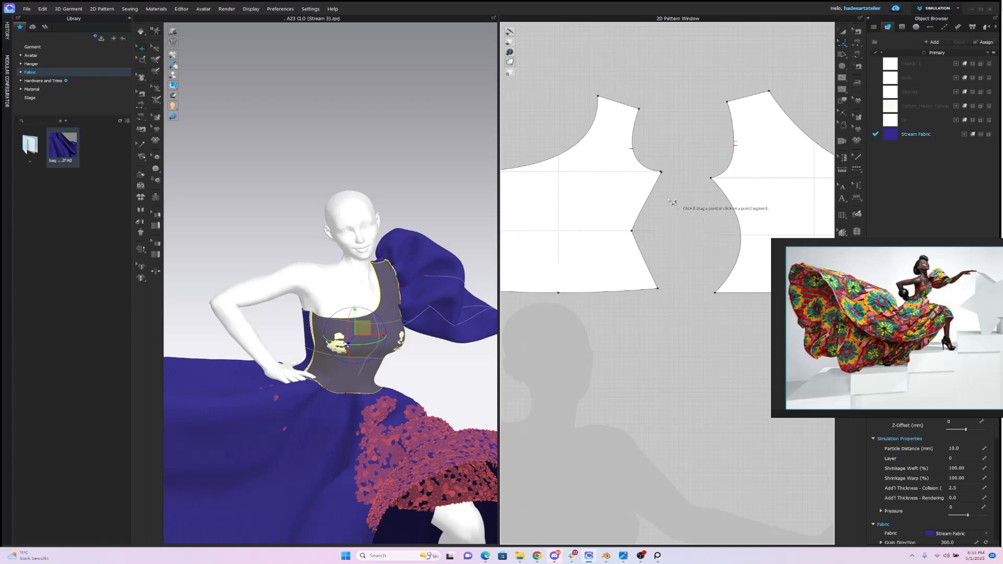
left_click(671, 202)
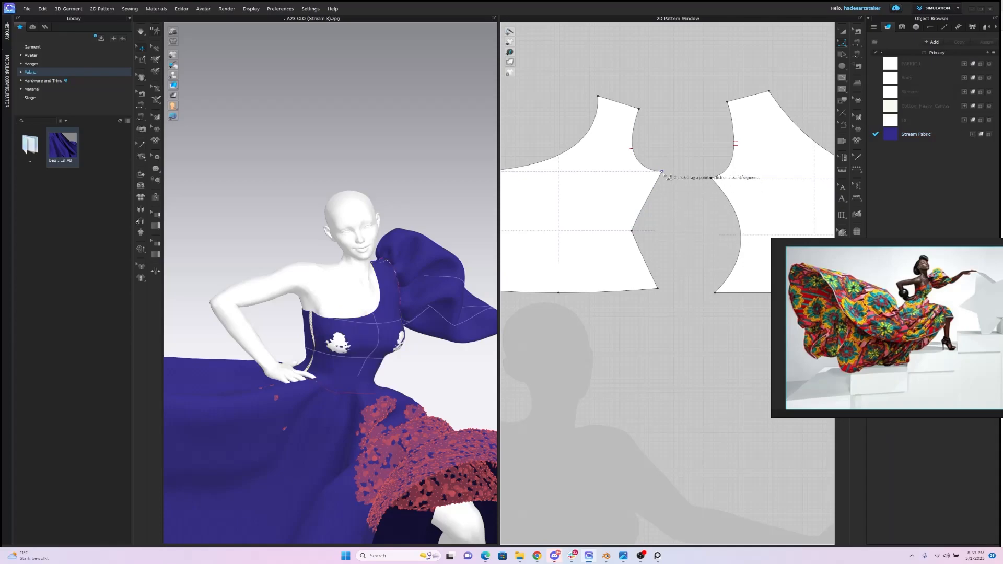
left_click(662, 172)
left_click(663, 202)
Step: Replace the front bodice's remaining side edge, below the neckline's low end, with a matching inward curve and simulate the garment
scroll(666, 151, "down", 3)
right_click_drag(562, 162, 646, 164)
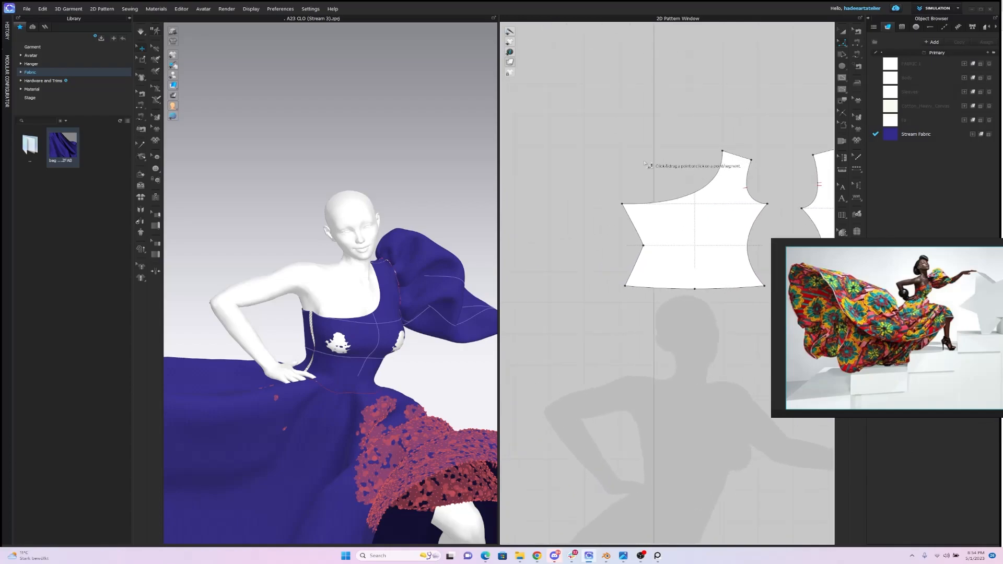
scroll(648, 165, "up", 2)
left_click(602, 167)
left_click(606, 286)
left_click_drag(603, 228, 634, 229)
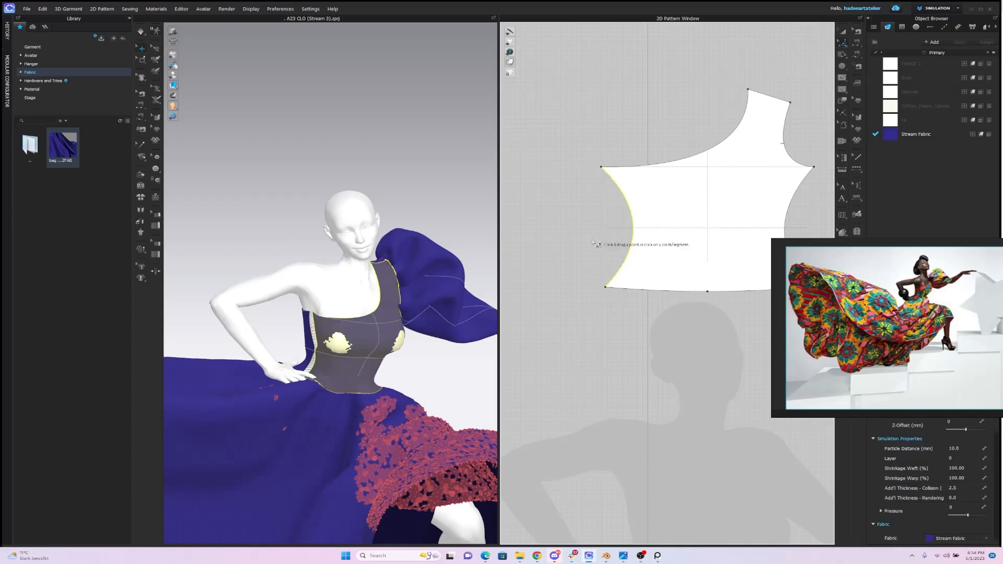
right_click_drag(437, 188, 433, 193)
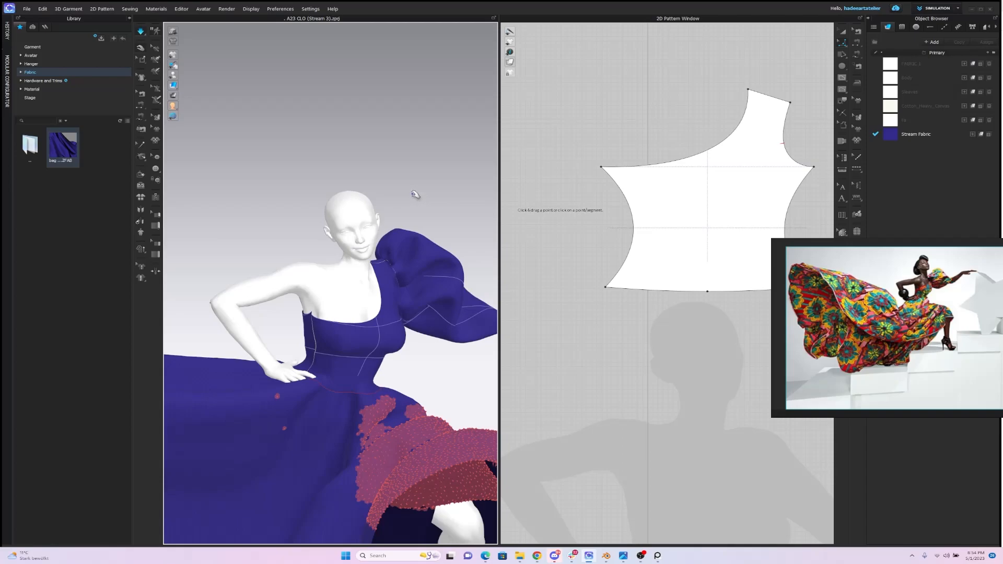
Step: Shift the back bodice's underarm corner at the diagonal neckline's low end slightly downward and simulate the fit
scroll(650, 130, "down", 2)
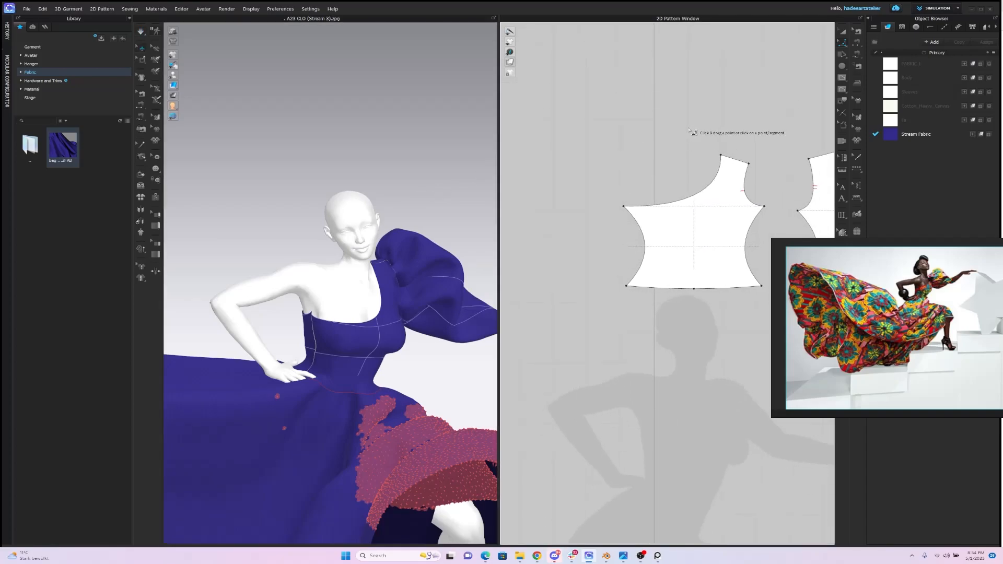
scroll(688, 134, "down", 1)
scroll(688, 135, "up", 2)
scroll(680, 133, "up", 2)
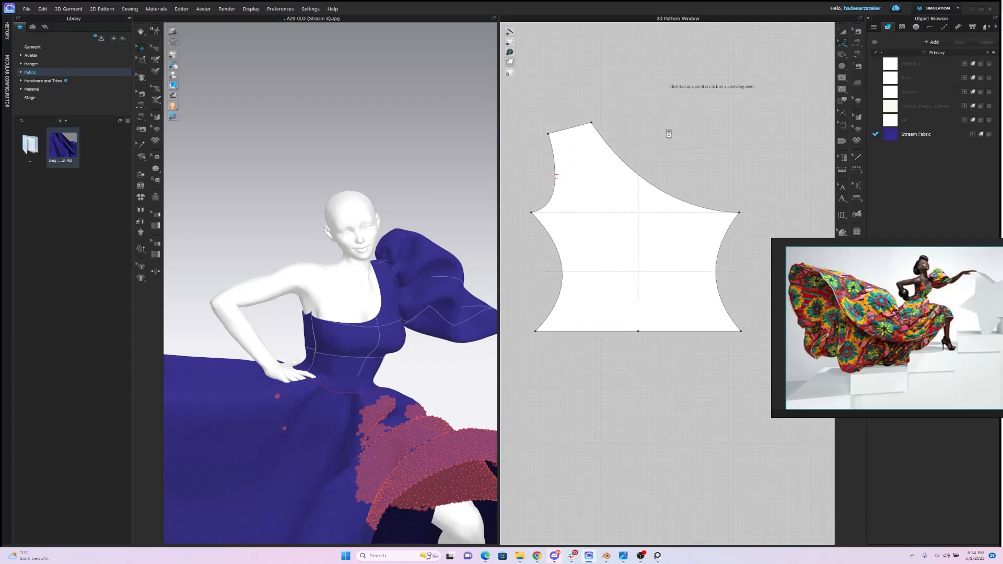
middle_click_drag(684, 134, 667, 128)
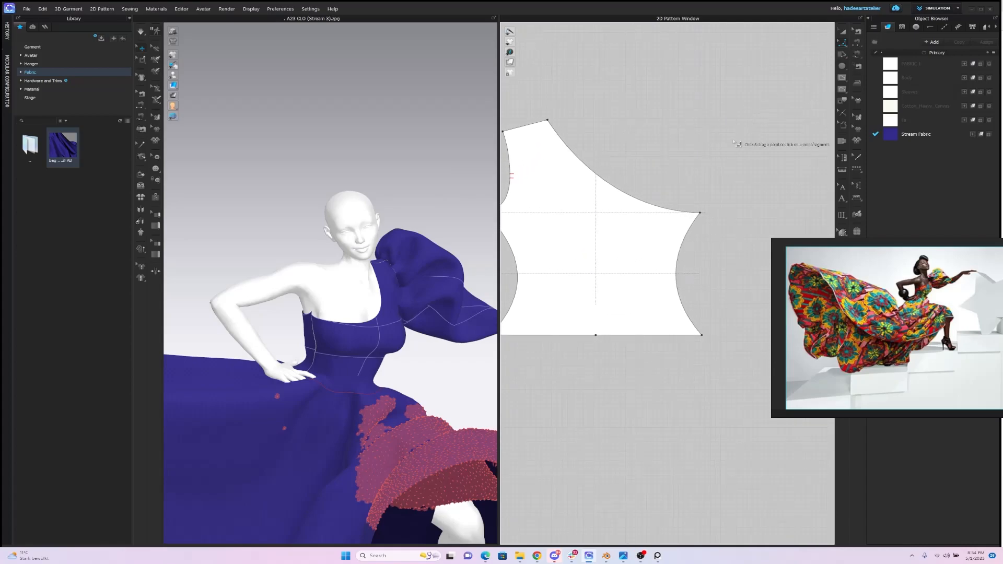
left_click(703, 214)
left_click_drag(708, 217, 712, 218)
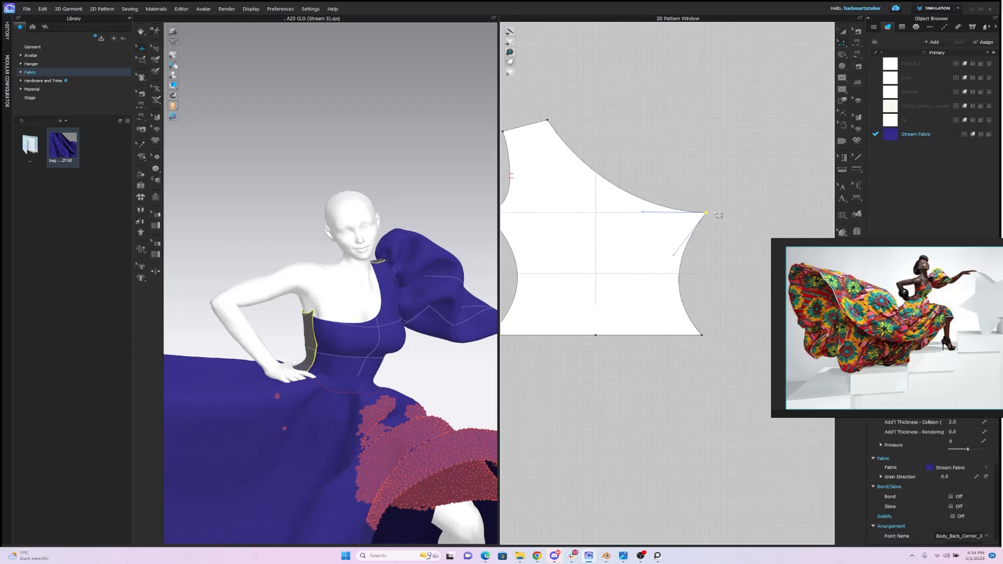
key("ctrl+z")
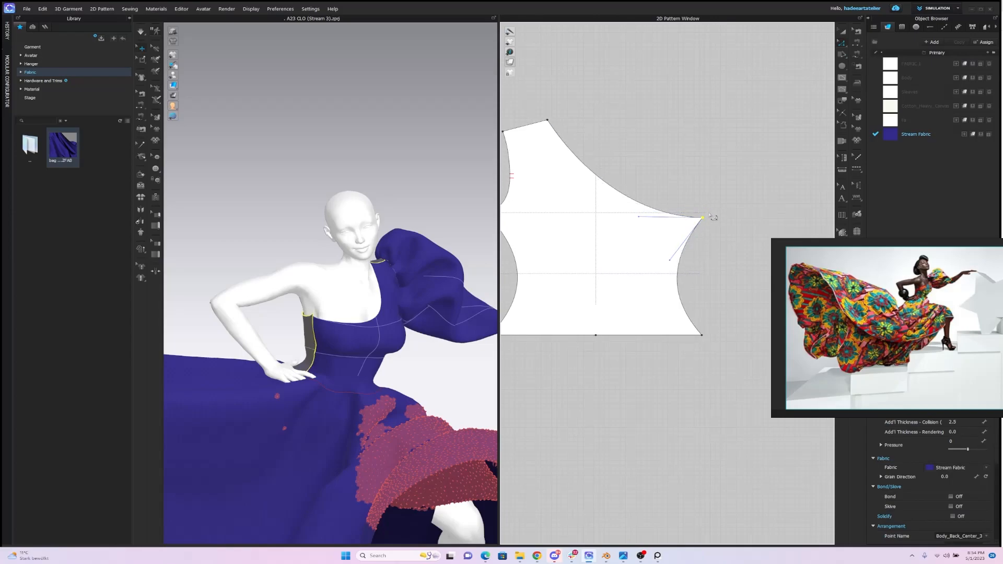
left_click_drag(709, 223, 708, 219)
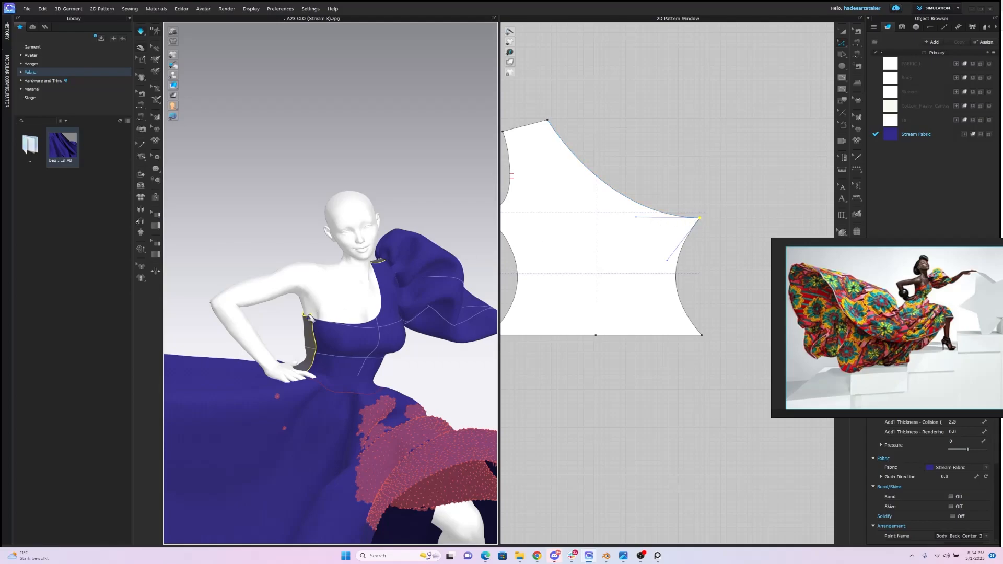
left_click(303, 330)
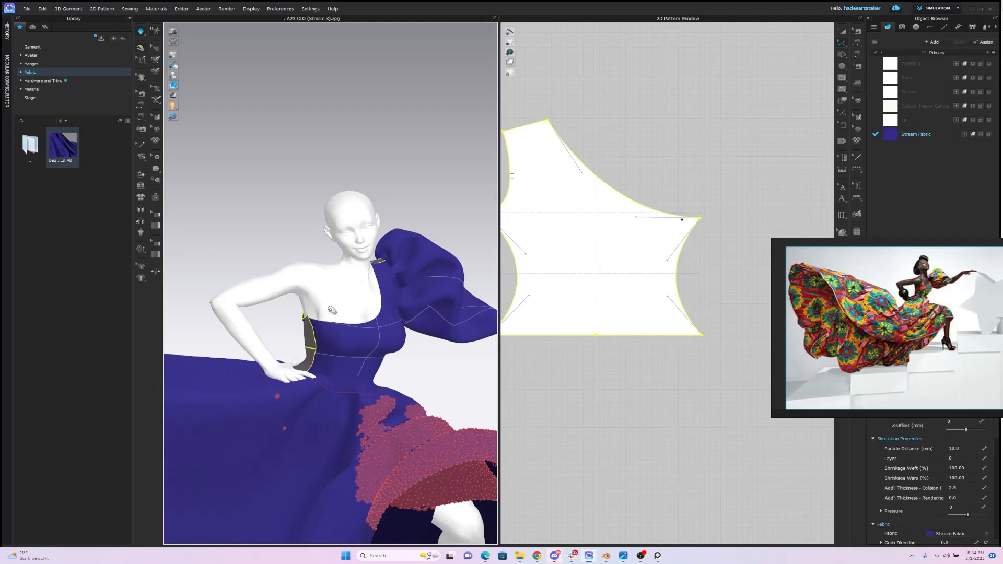
left_click(318, 222)
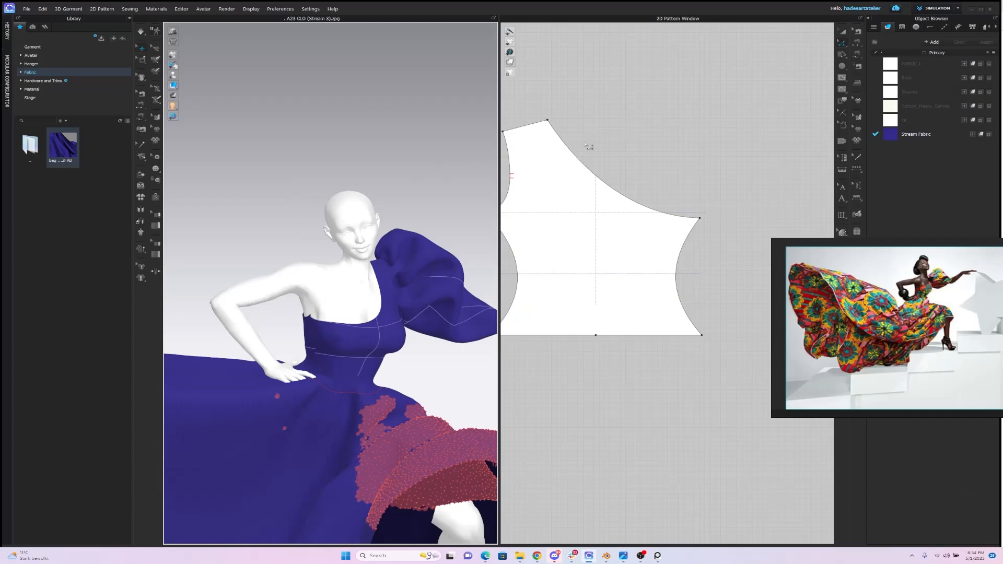
Step: Check the sewing along the back bodice's side edge and simulate the garment again
left_click(857, 31)
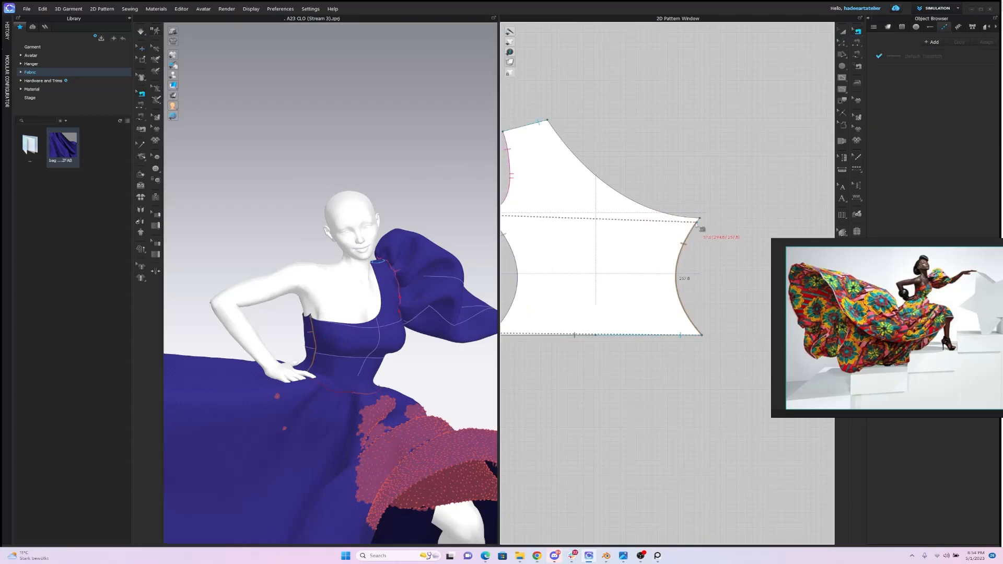
key("space")
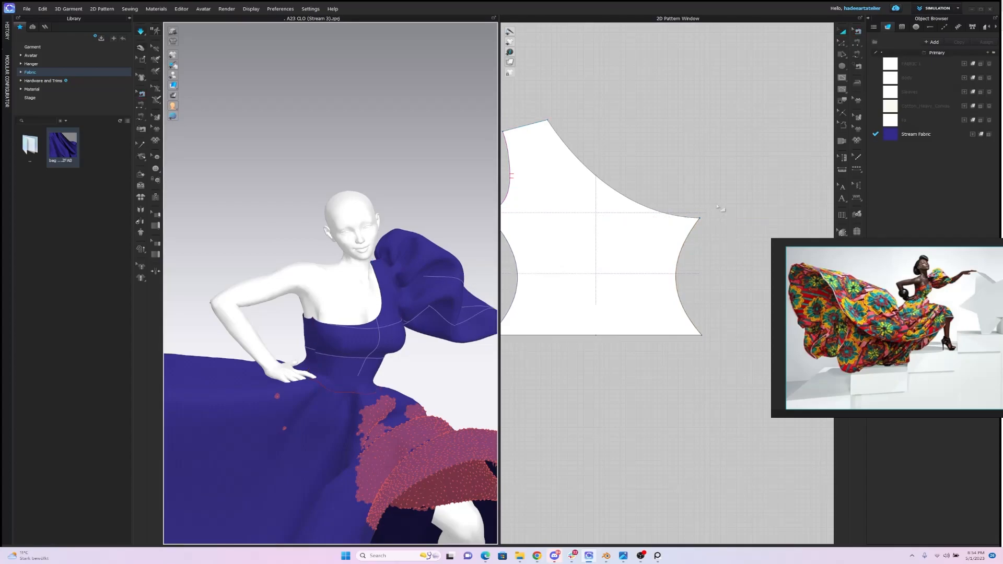
key("b")
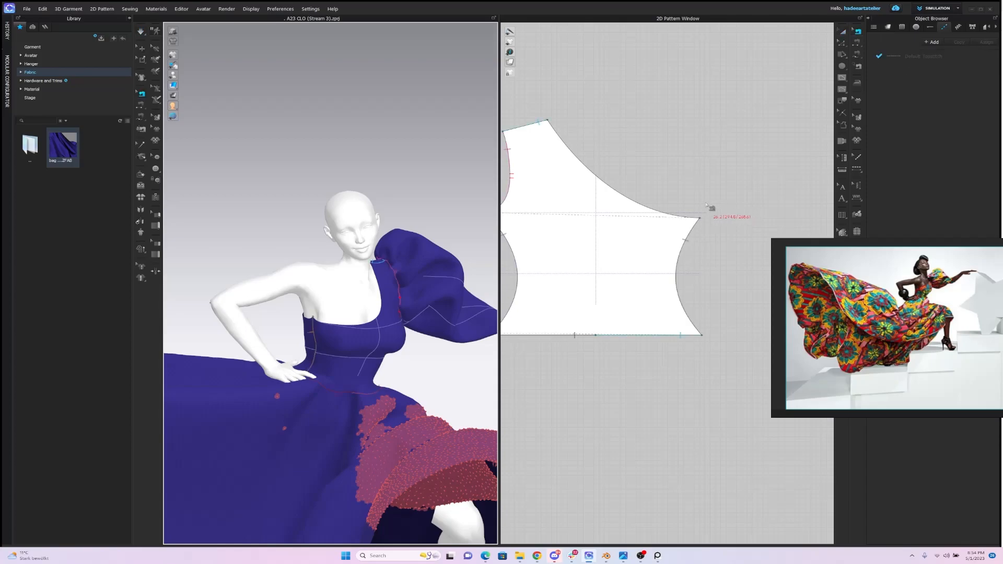
key("space")
Step: Examine the draped one-shoulder bodice at the underarm and neckline from several angles, highlighting its front and back pieces
scroll(444, 188, "down", 5)
mouse_move(441, 197)
right_mouse_down()
mouse_move(281, 201)
mouse_move(270, 186)
mouse_move(365, 174)
mouse_move(439, 181)
right_mouse_up()
scroll(441, 184, "up", 6)
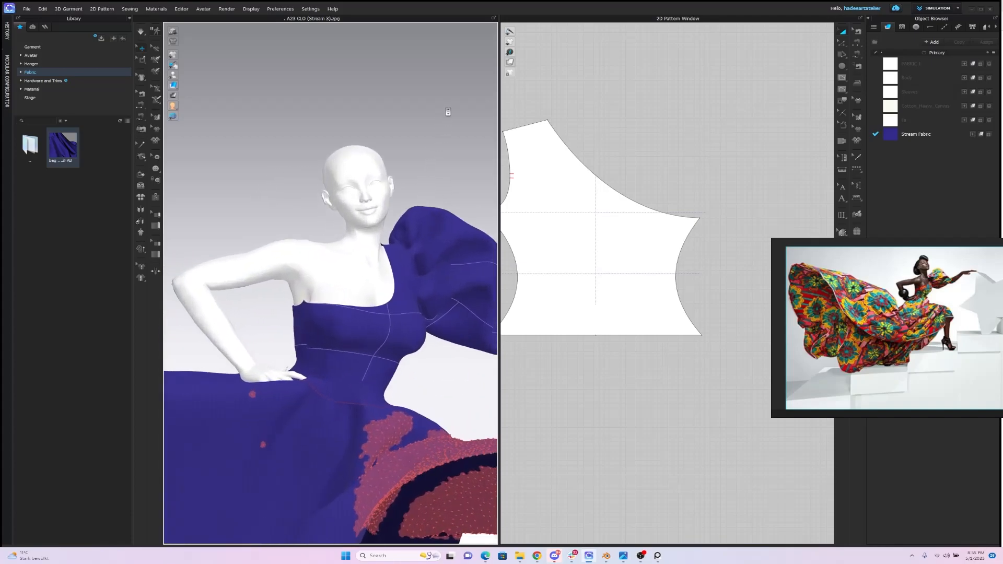
scroll(448, 113, "up", 3)
mouse_move(325, 184)
right_mouse_down()
mouse_move(359, 168)
mouse_move(331, 189)
right_mouse_up()
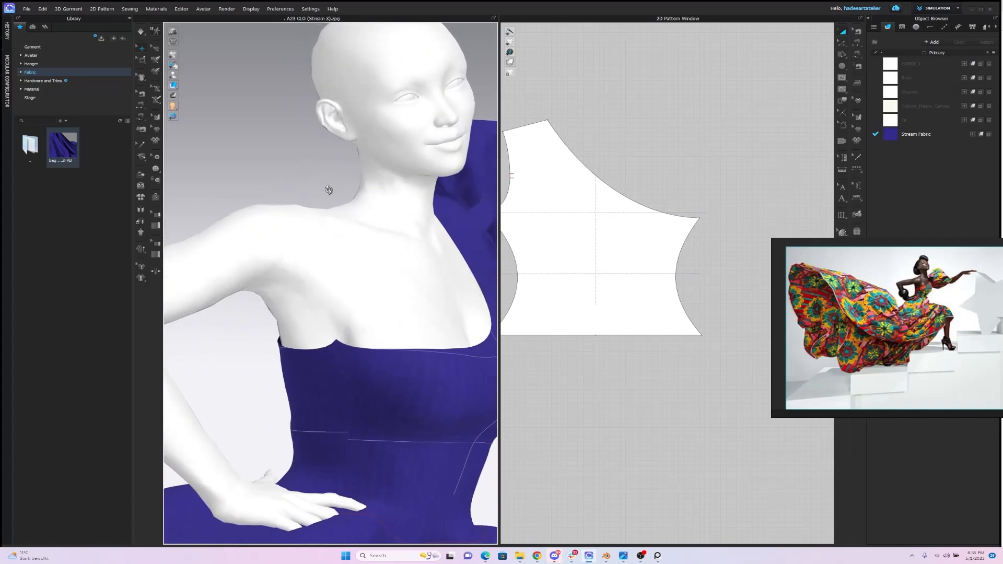
scroll(318, 186, "down", 2)
scroll(340, 261, "down", 4)
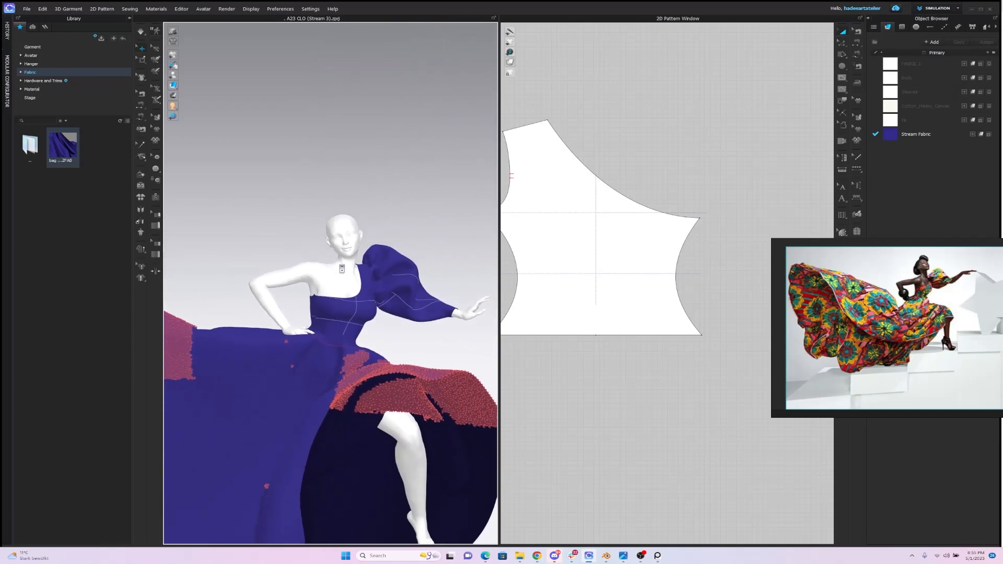
right_click_drag(366, 256, 554, 225)
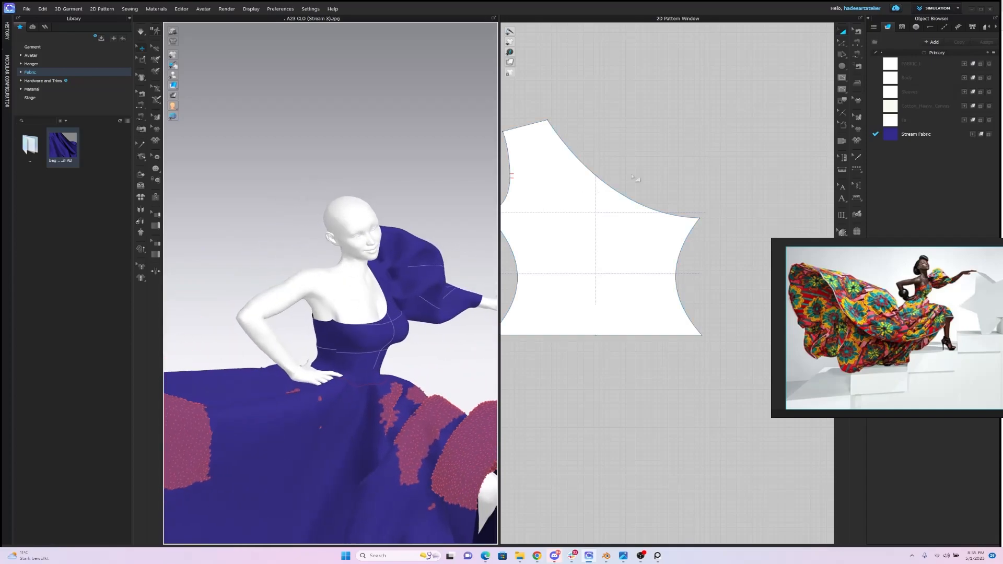
scroll(692, 192, "down", 5)
scroll(687, 199, "up", 2)
right_click_drag(445, 186, 473, 190)
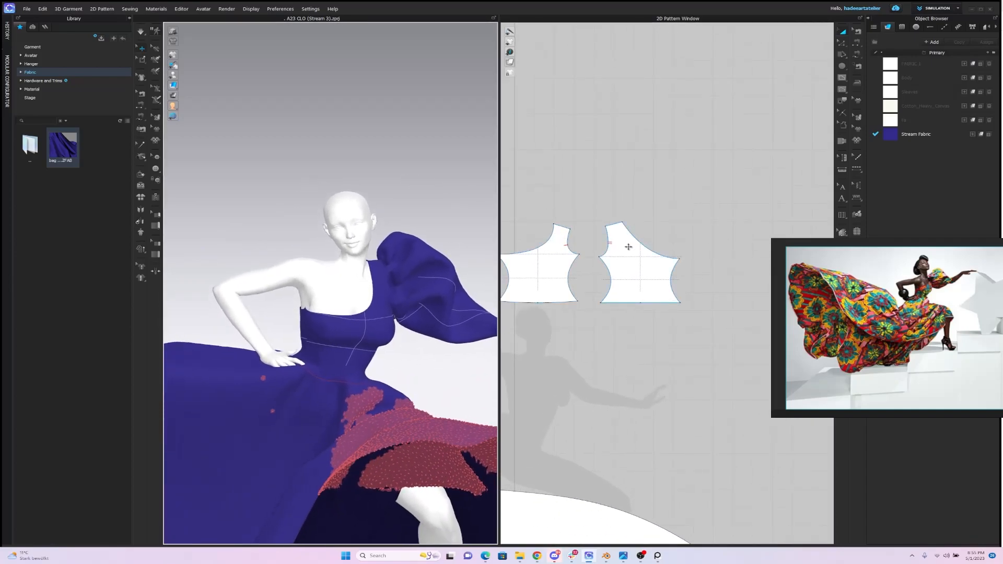
right_click_drag(419, 186, 459, 187)
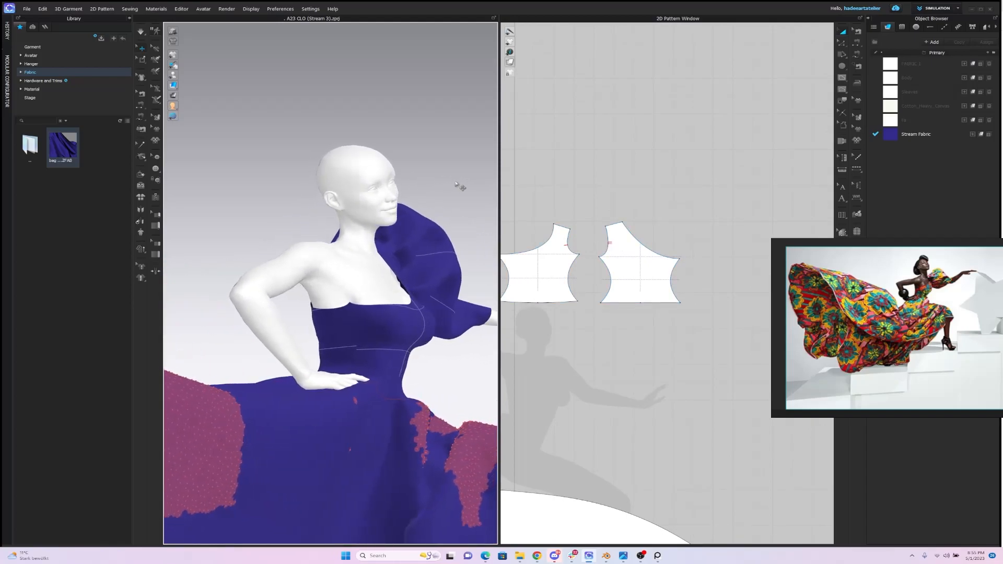
left_click(546, 267)
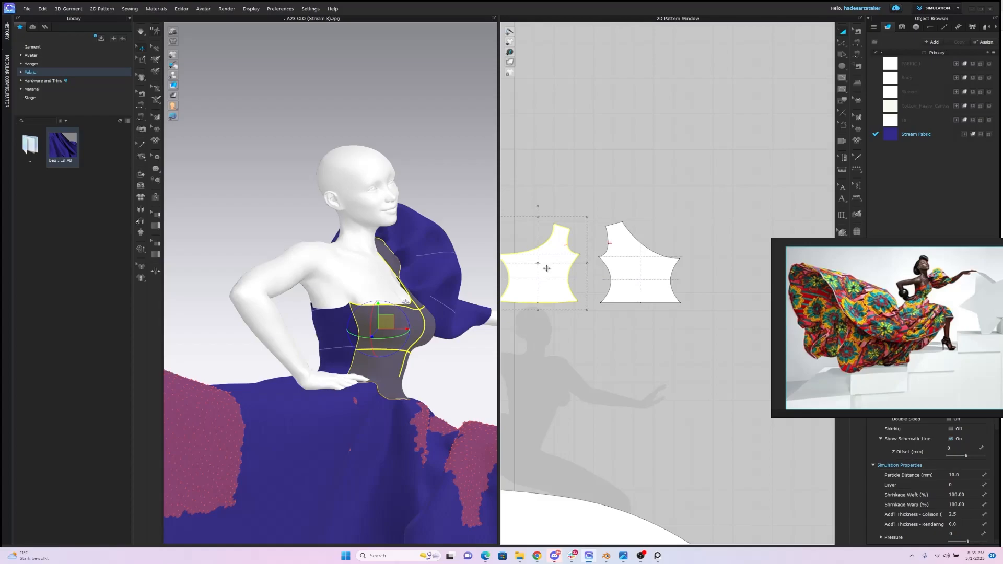
left_click(655, 208)
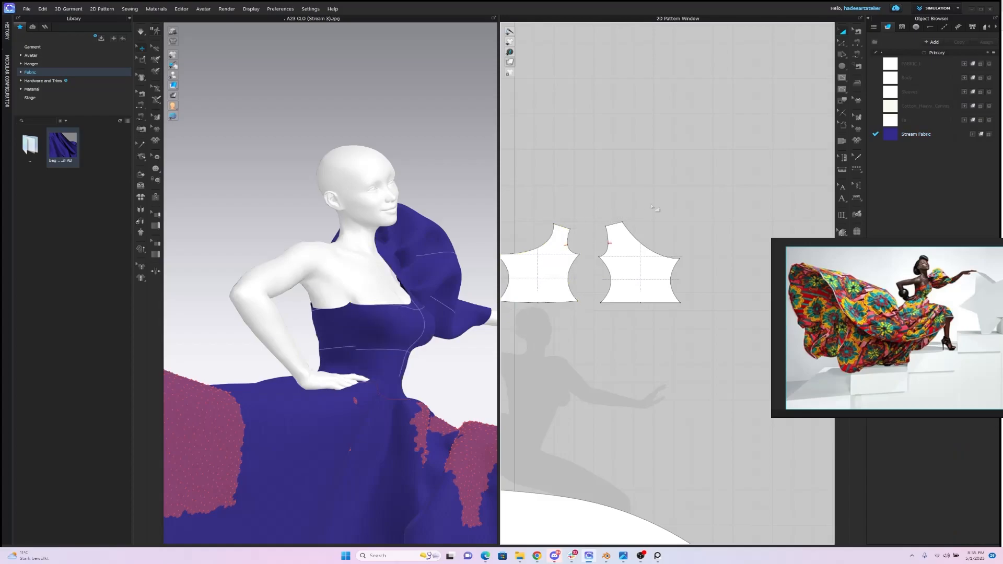
left_click(644, 260)
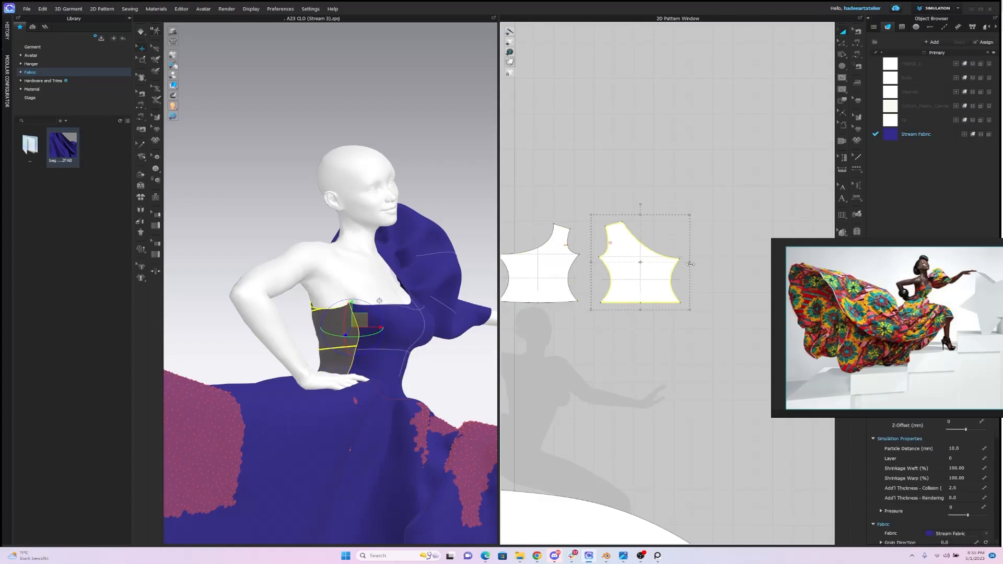
Step: Undo the back bodice's last change, then shift the front bodice's underarm corner at the neckline's low end slightly down and inward and simulate
key("ctrl+z")
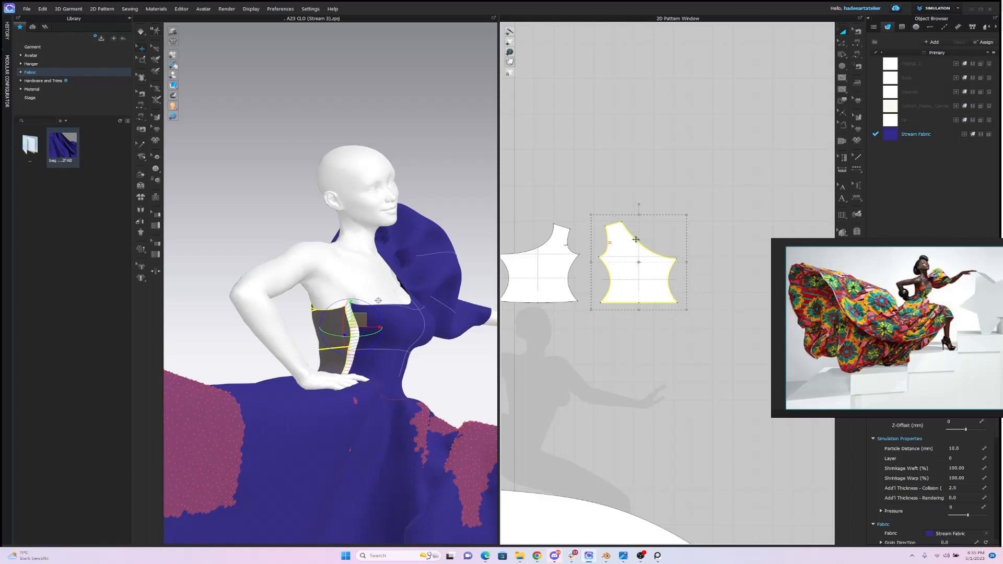
left_click(689, 231)
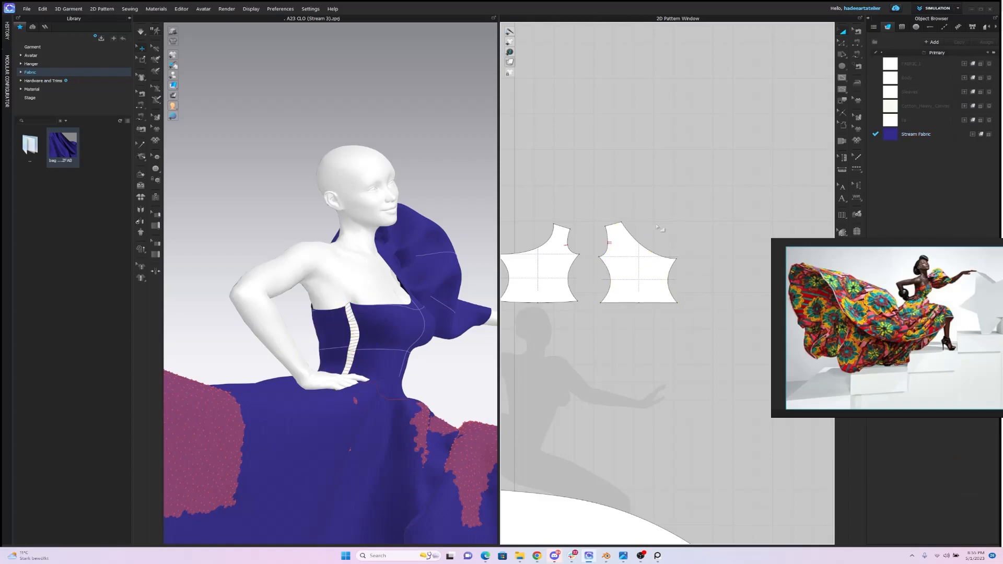
left_click(552, 268)
left_click(601, 204)
middle_click_drag(601, 205, 662, 210)
scroll(614, 209, "up", 3)
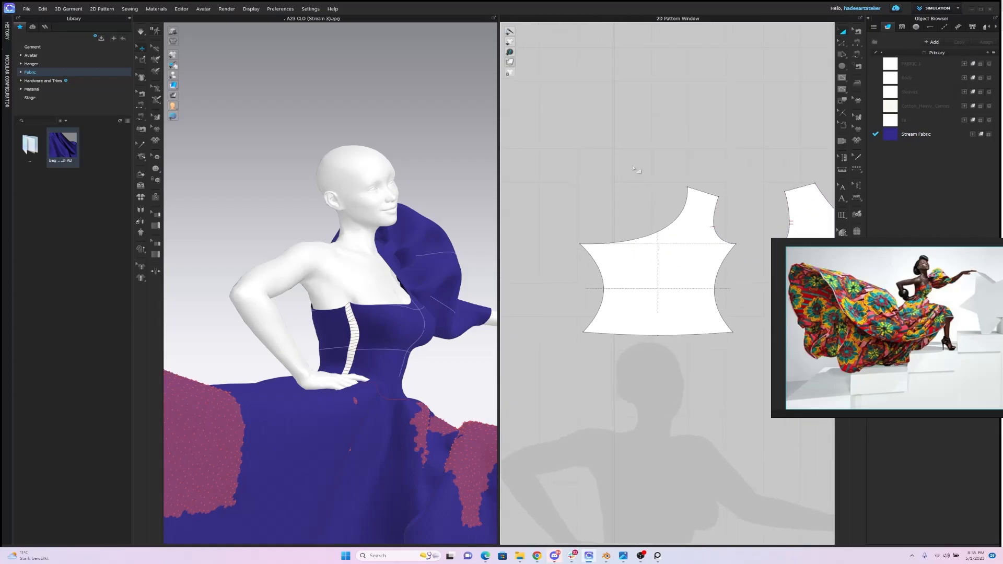
left_click(582, 245)
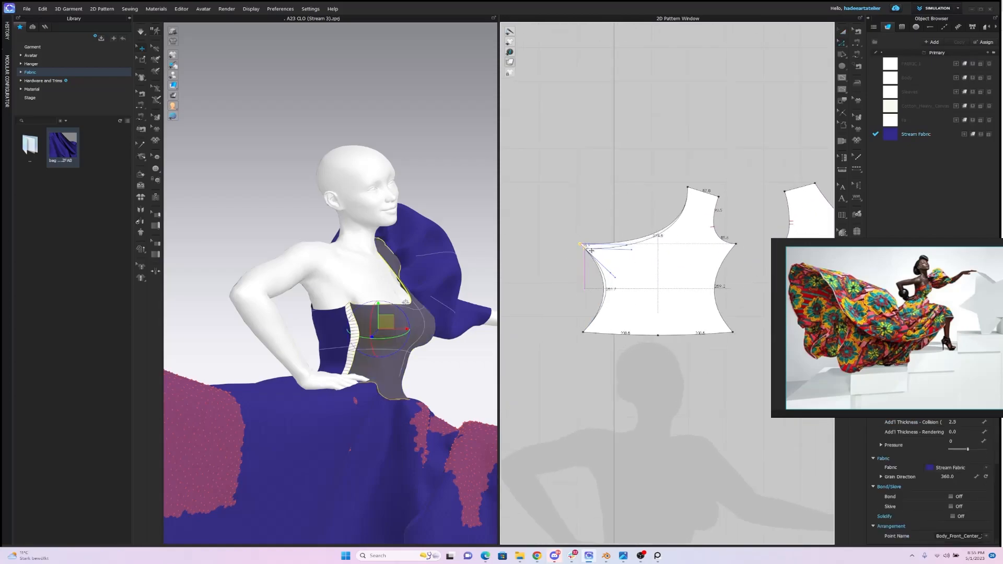
left_click(564, 241)
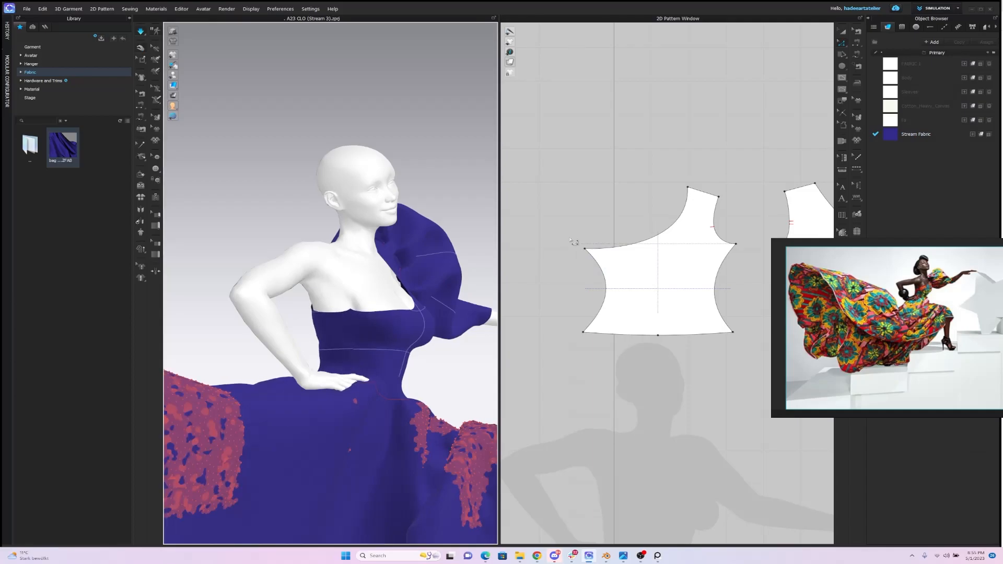
Step: Shift the front bodice's underarm corner at the low end of the neckline slightly farther inward
left_click(590, 253)
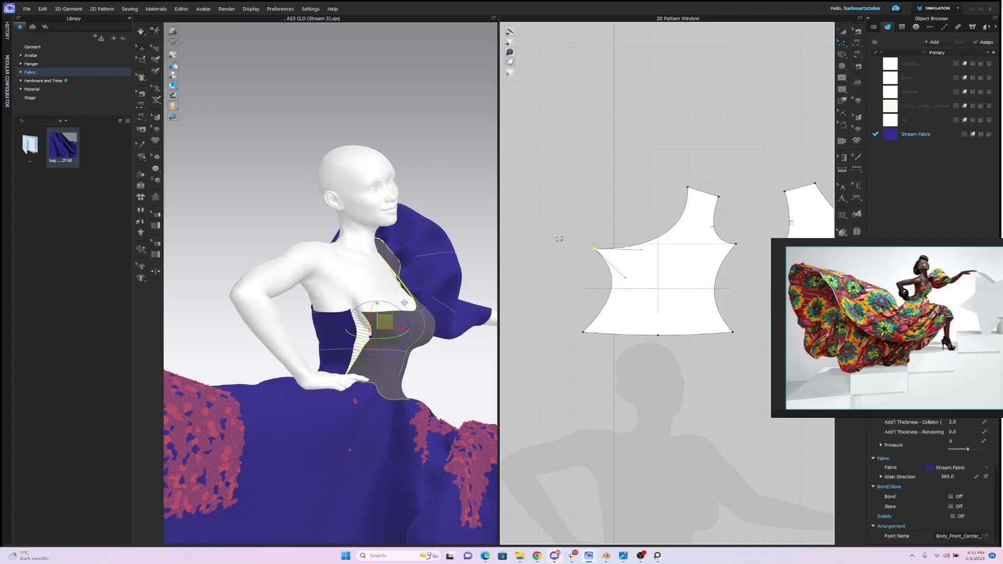
left_click_drag(598, 252, 594, 251)
scroll(559, 235, "down", 5)
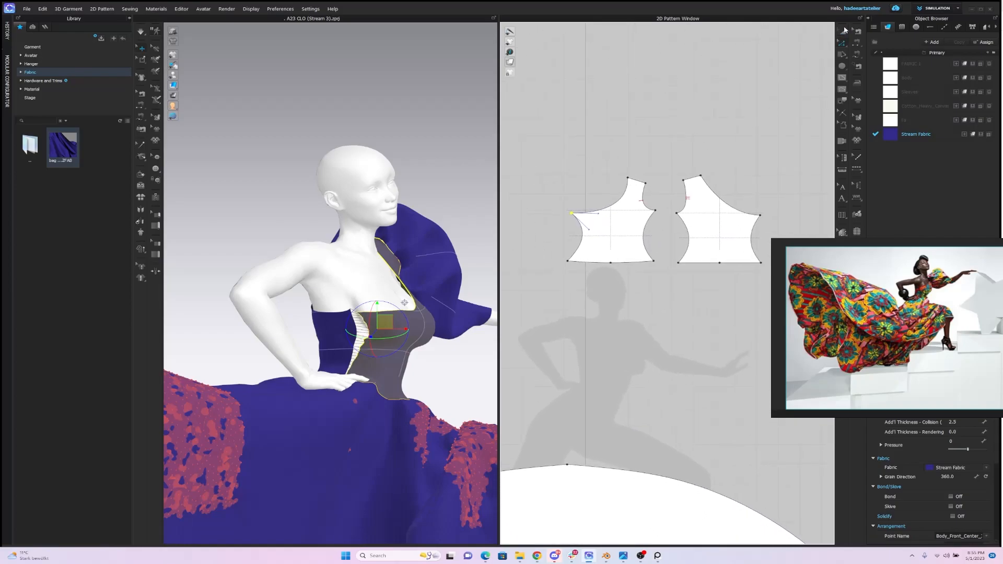
Step: Delete the back bodice and replace it with a Symmetric Pattern (with Sewing) copy of the front bodice placed beside it
left_click(724, 209)
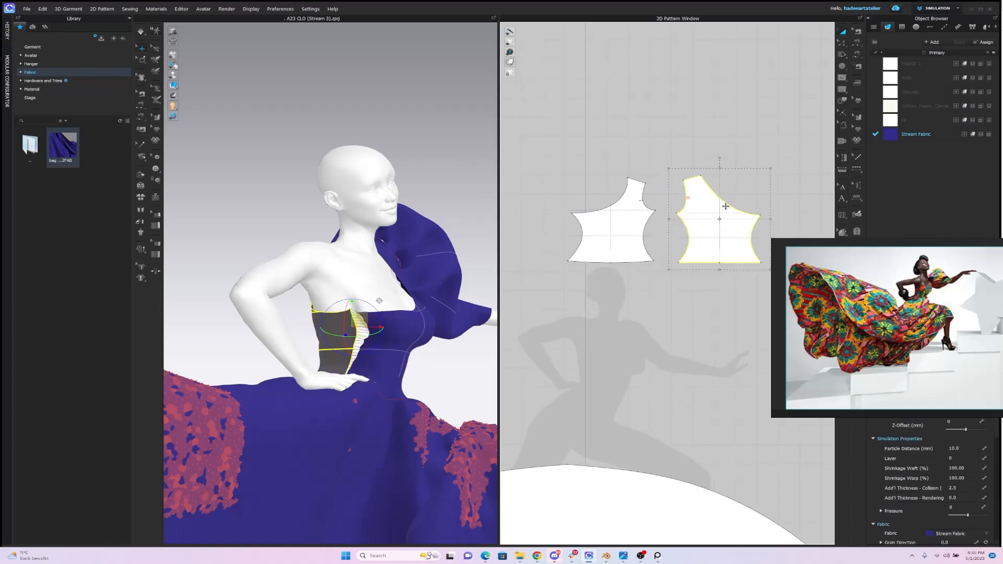
key("Delete")
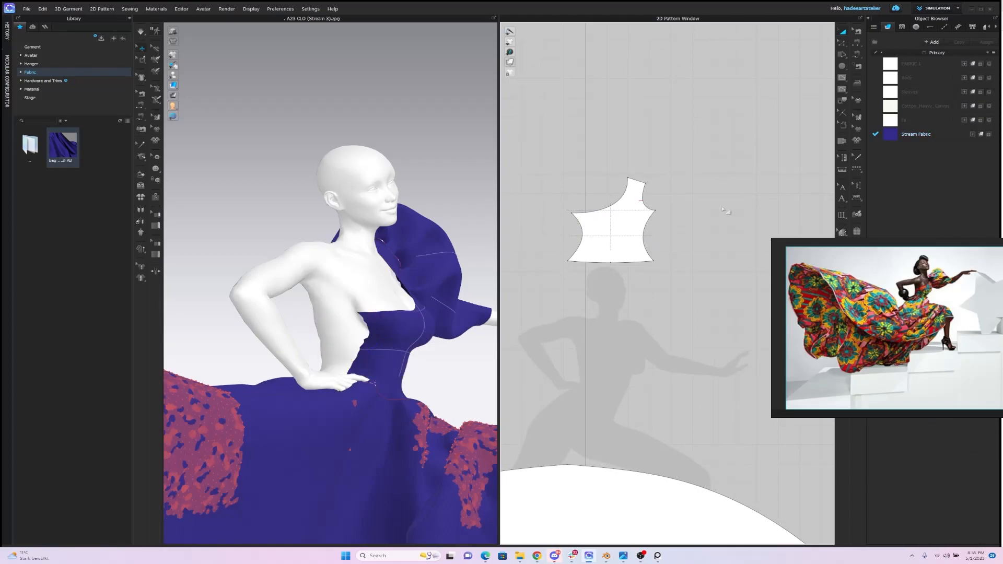
left_click(605, 254)
right_click(611, 243)
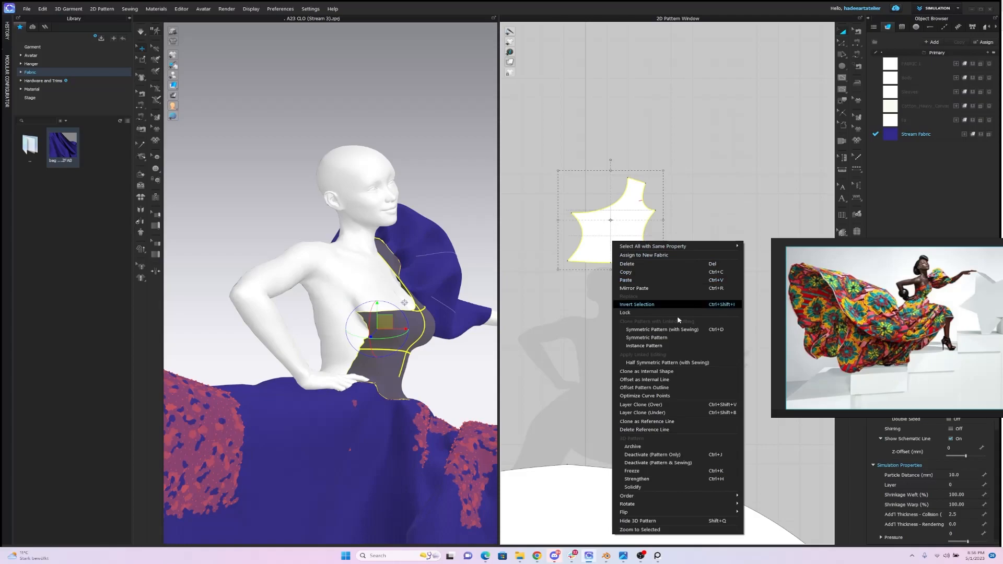
left_click(682, 331)
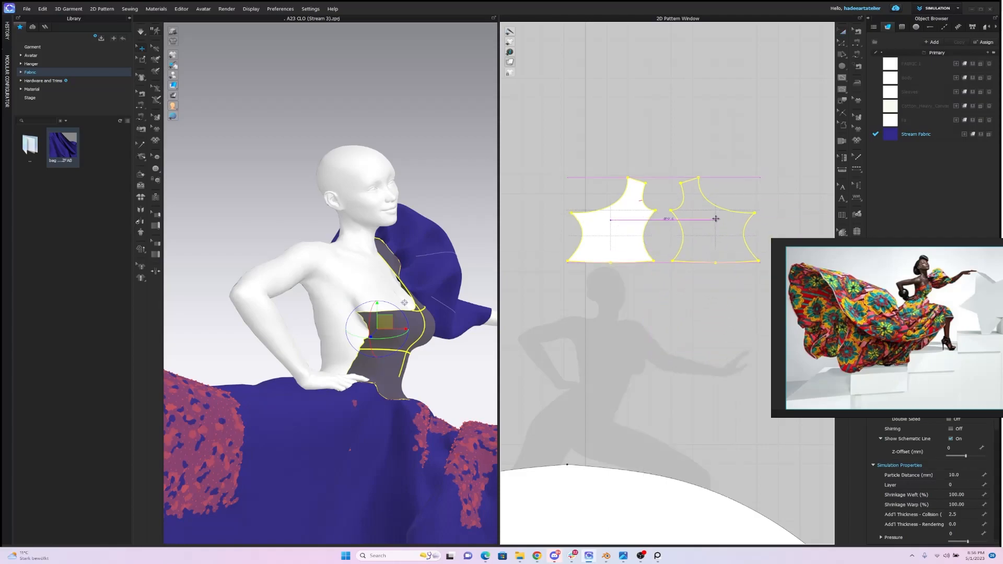
Step: Position the copied bodice piece behind the avatar's torso and check its placement from the back and front
right_click_drag(402, 197, 433, 209)
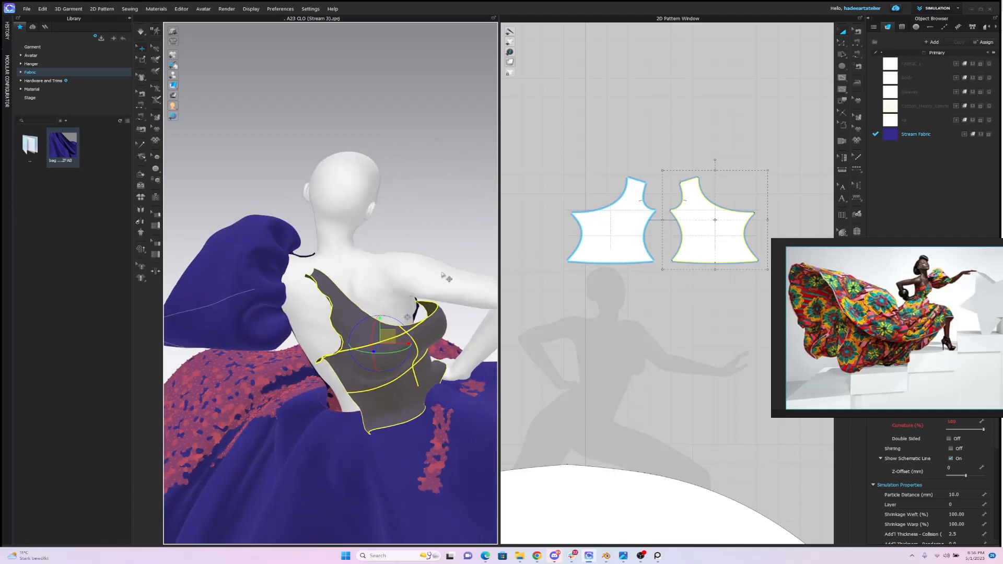
left_click_drag(393, 353, 405, 337)
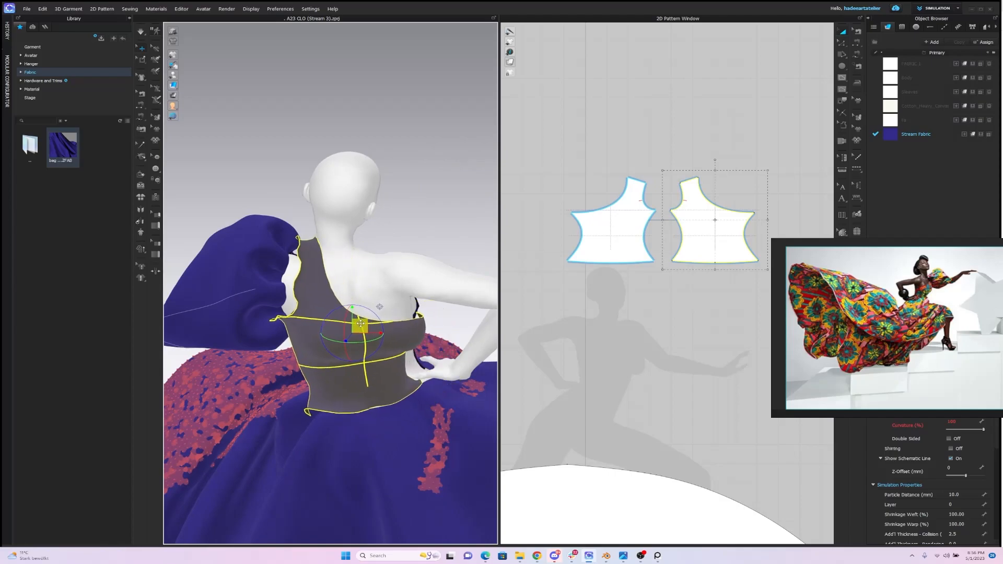
left_click(446, 217)
right_click_drag(450, 217, 310, 220)
right_click_drag(448, 192, 376, 197)
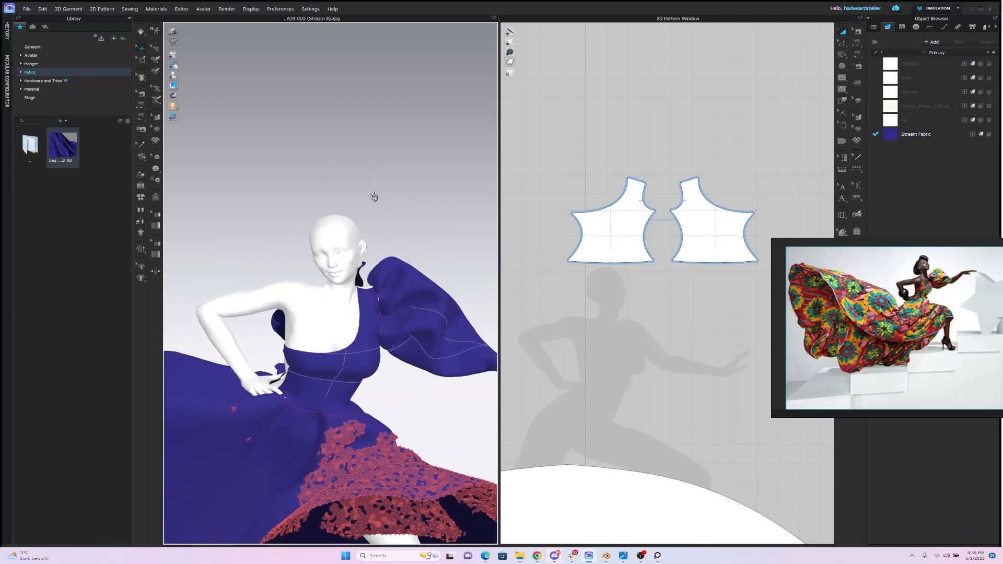
Step: Sew the shoulder edges of the front and back bodices together with segment sewing
left_click(857, 43)
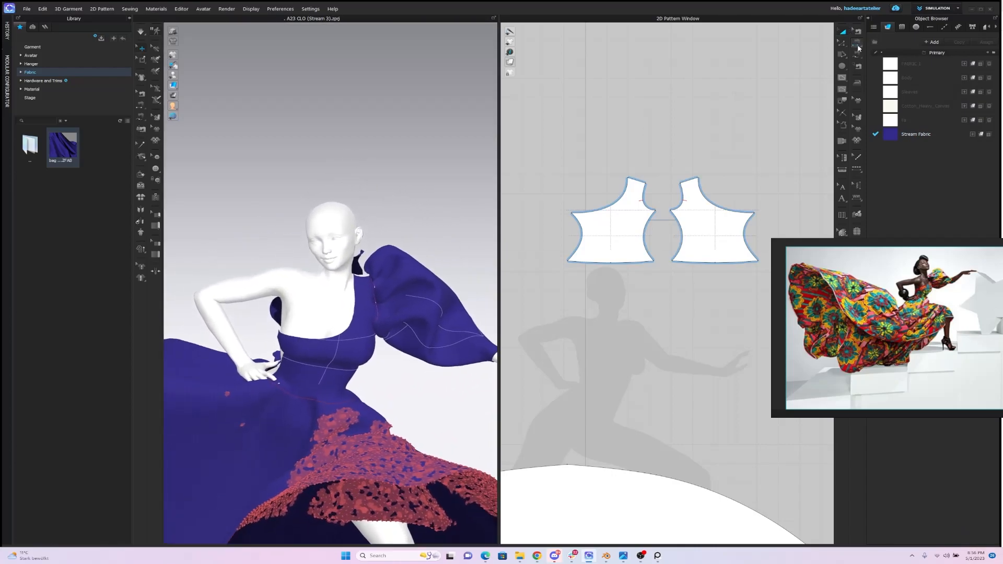
left_click(636, 179)
left_click(691, 181)
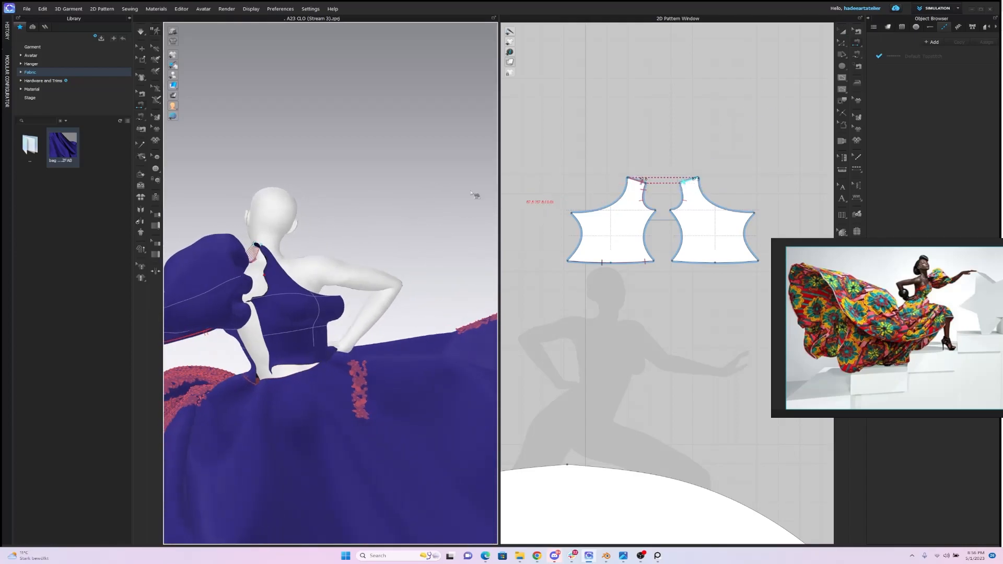
scroll(385, 172, "up", 5)
scroll(629, 164, "down", 2)
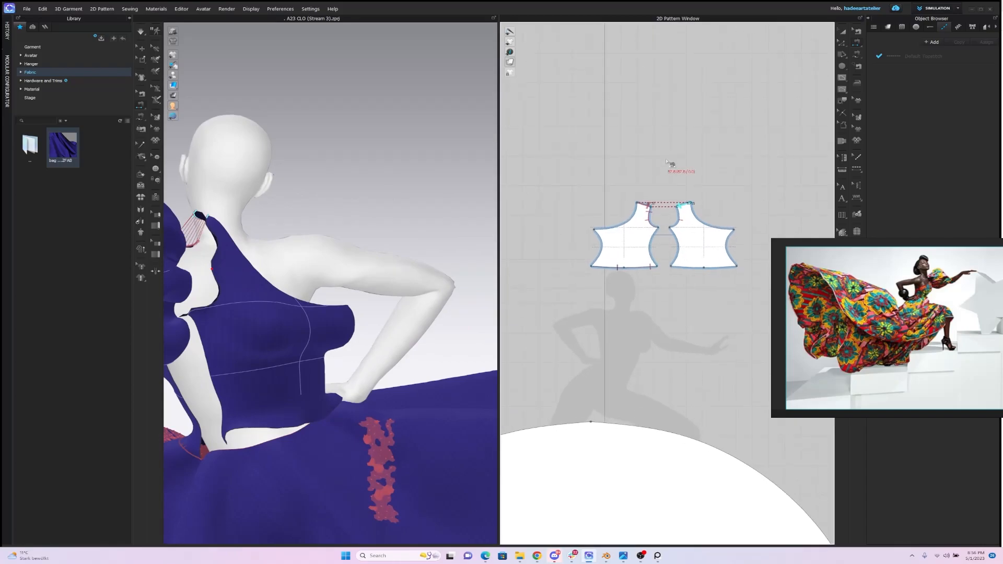
Step: Sew the back bodice's armhole to the matching unsewn curve of the puff sleeve with free sewing
scroll(707, 146, "down", 4)
scroll(718, 196, "up", 5)
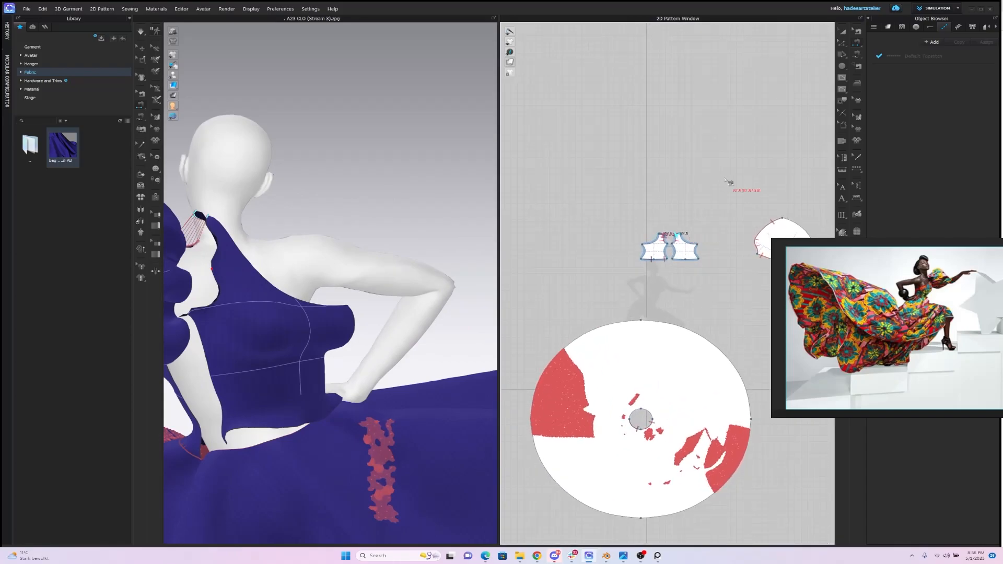
left_click(547, 187)
left_click(857, 55)
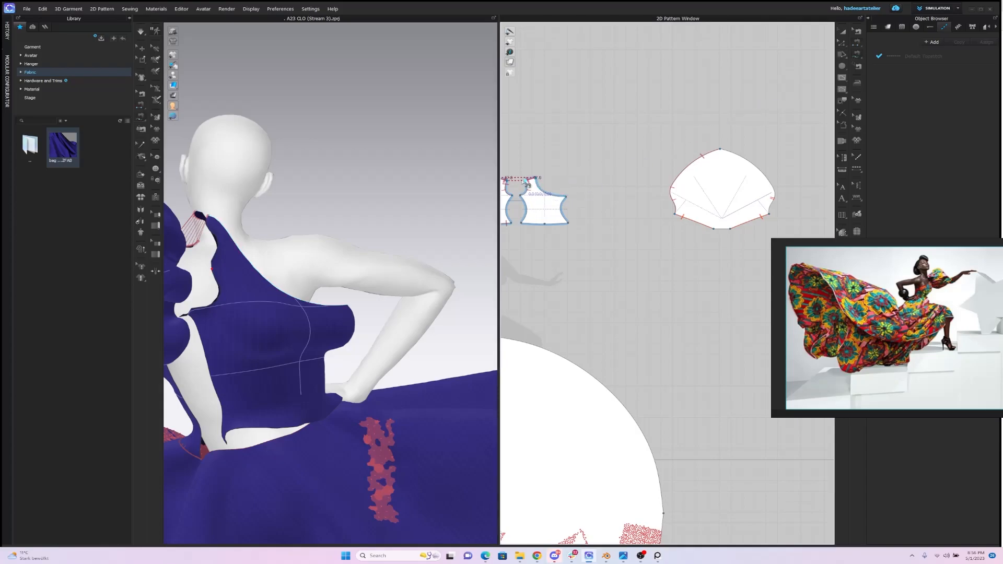
left_click(527, 198)
left_click(773, 215)
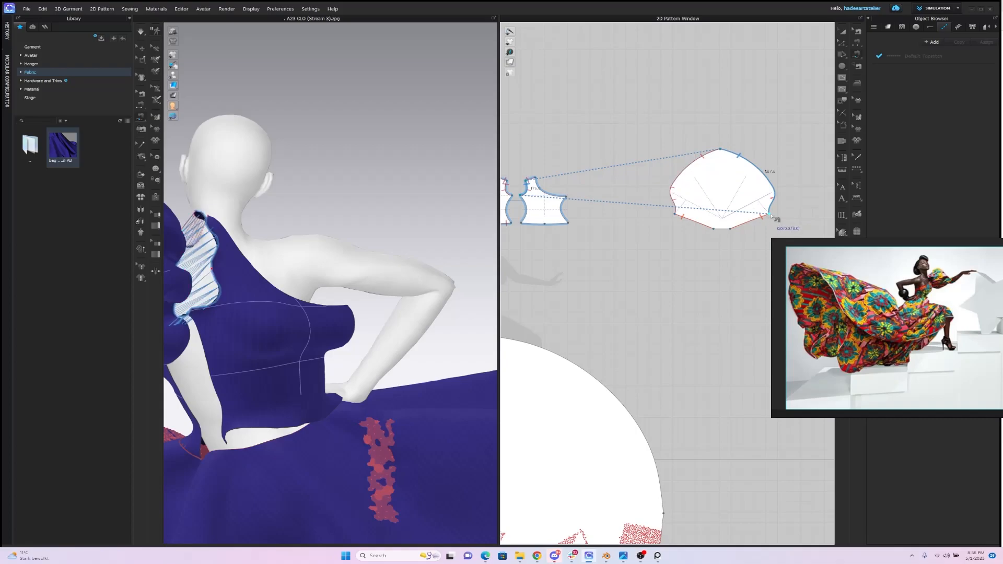
Step: Sew the back bodice's hem to the open part of the circle skirt's waist opening
scroll(646, 196, "down", 3)
scroll(670, 147, "up", 3)
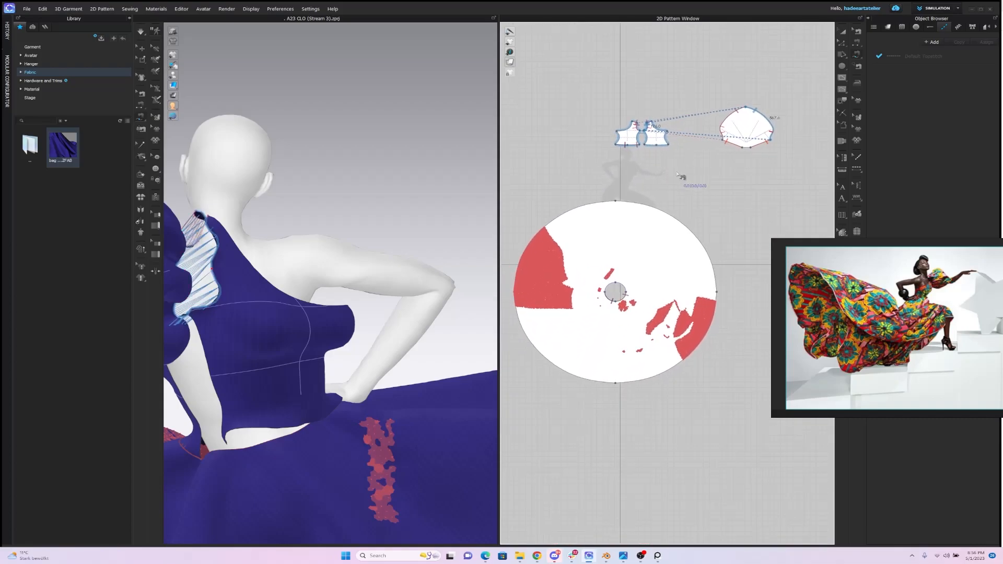
left_click(640, 73)
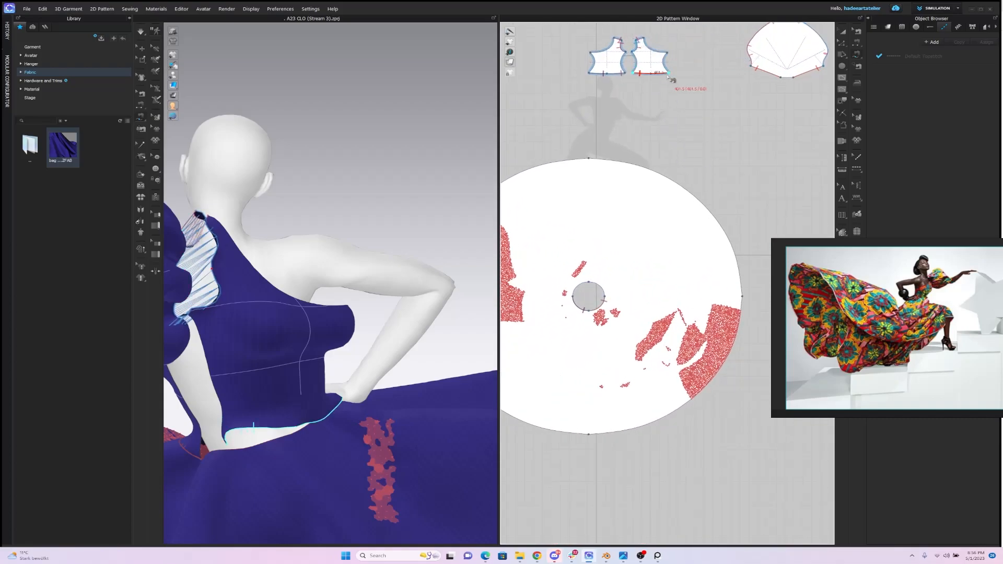
left_click(575, 296)
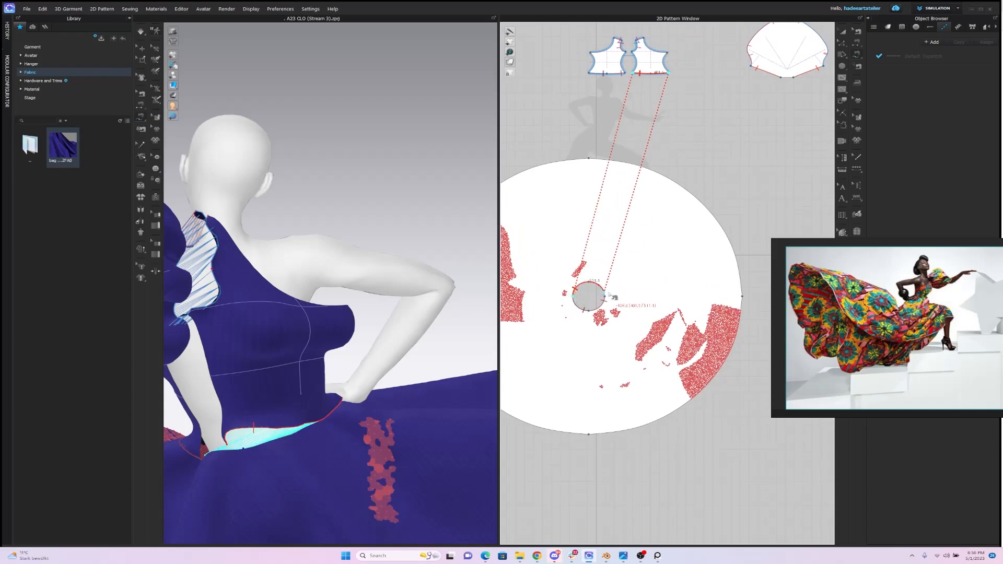
scroll(380, 207, "down", 3)
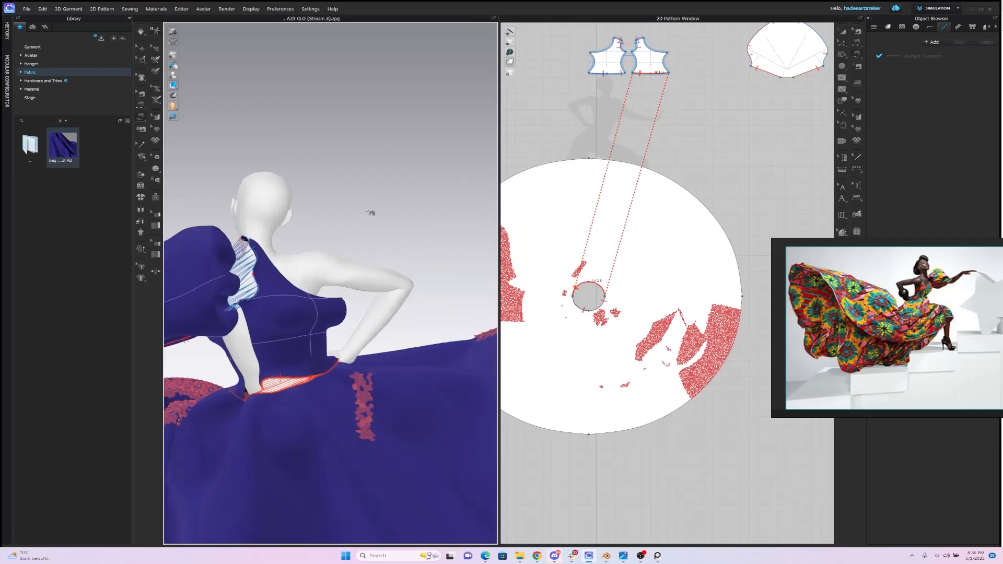
Step: Sew the facing side edges of the front and back bodices below the sleeve and simulate the garment
left_click(632, 66)
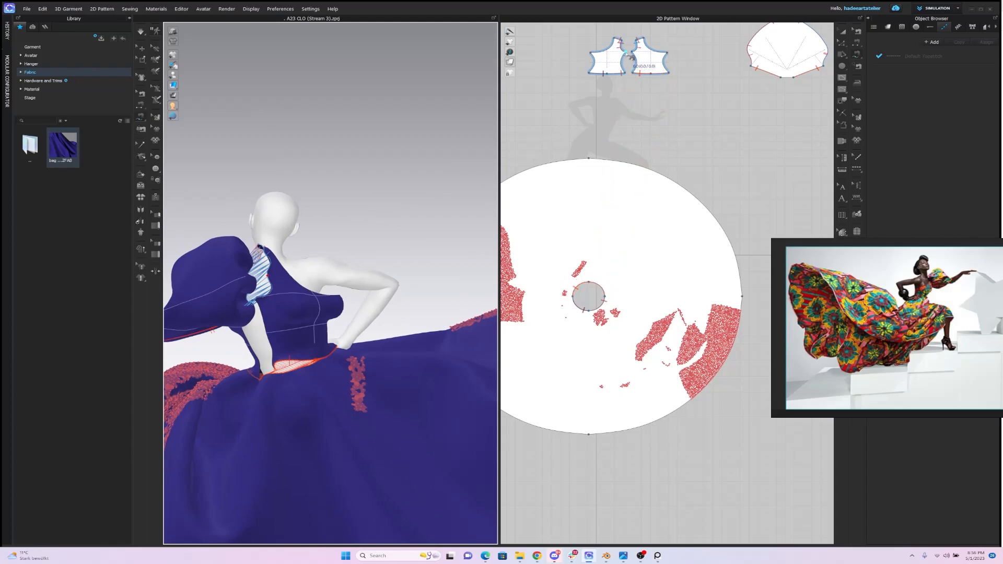
left_click(632, 60)
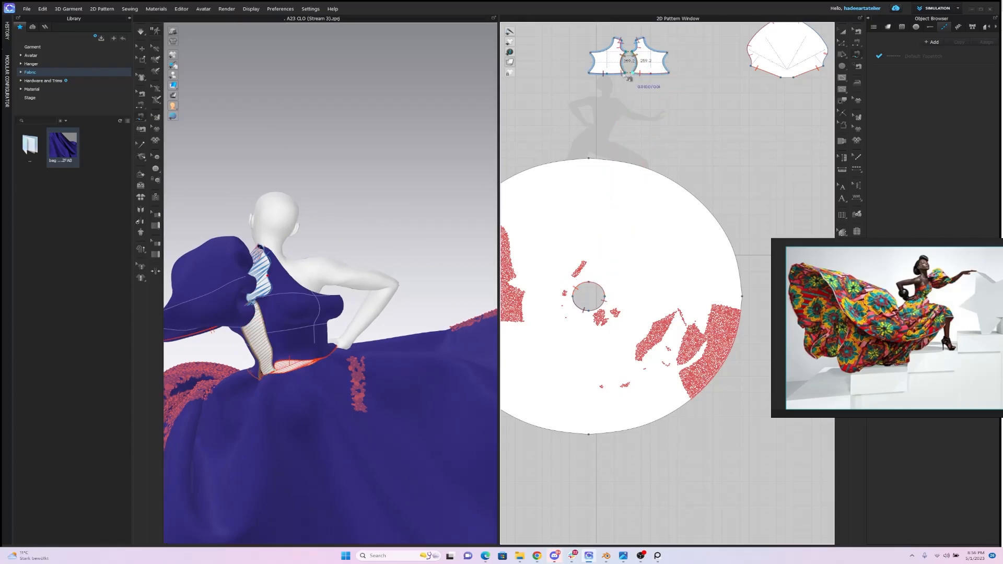
key("space")
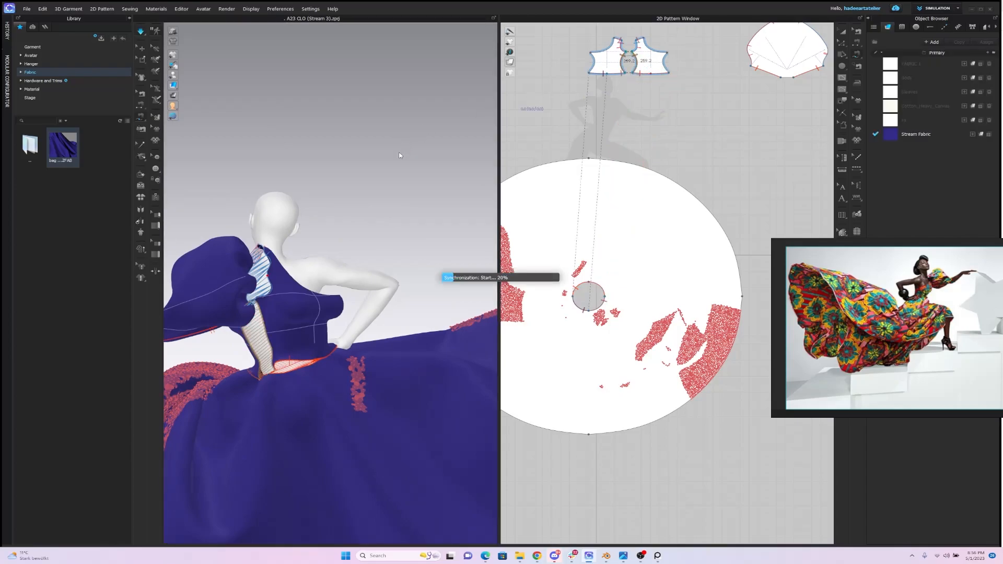
Step: Correct the sewing between the back bodice's hem and the skirt's waist opening, and simulate the garment again
key("n")
left_click(653, 73)
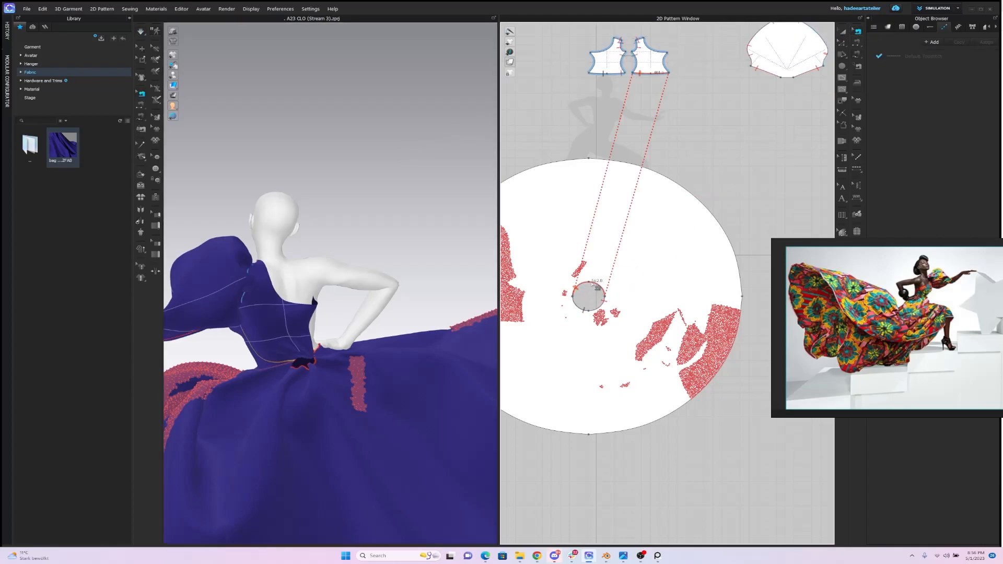
right_click(596, 287)
left_click(584, 282)
key("space")
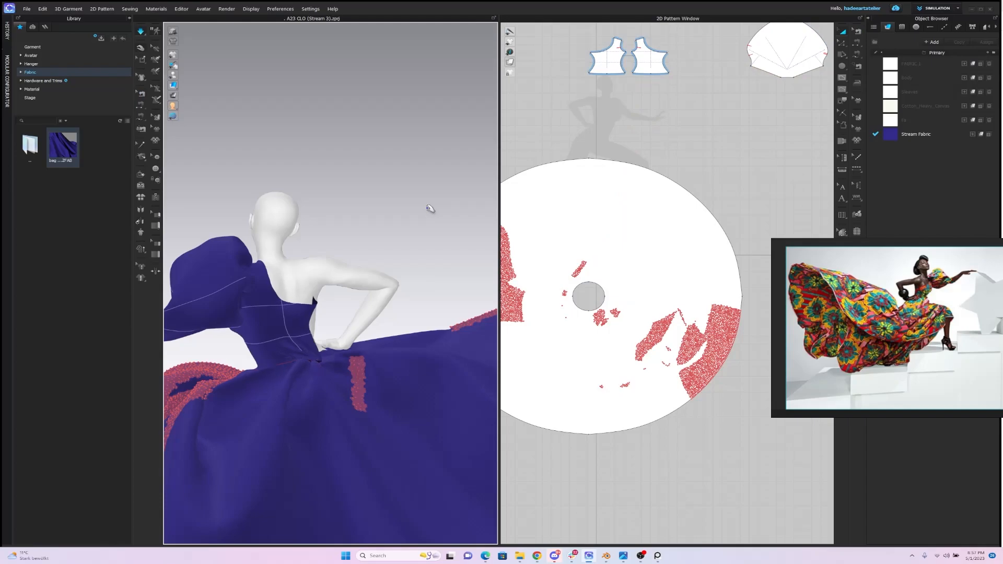
Step: Sew the remaining outer side edges of the front and back bodices together and simulate the garment
key("space")
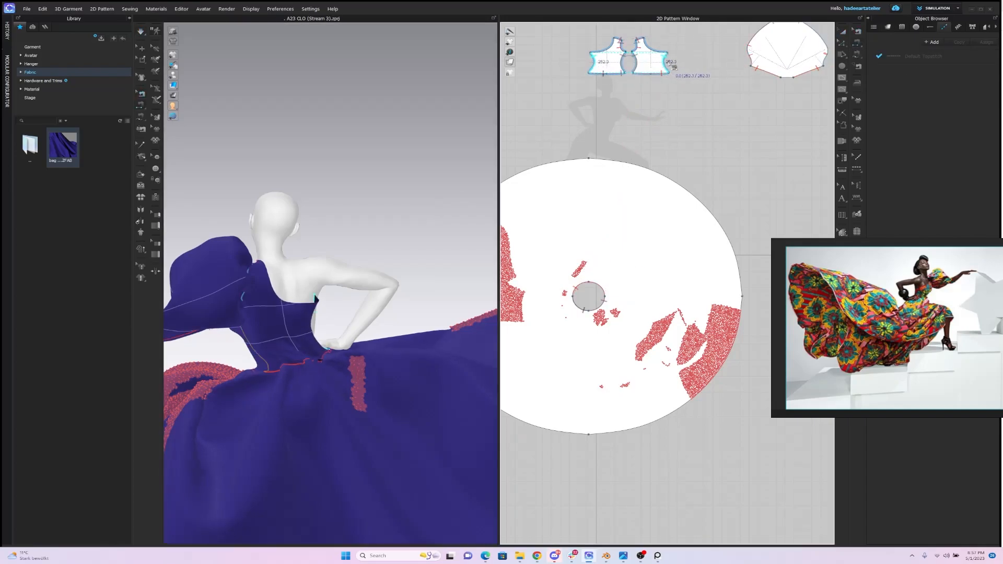
left_click(372, 152)
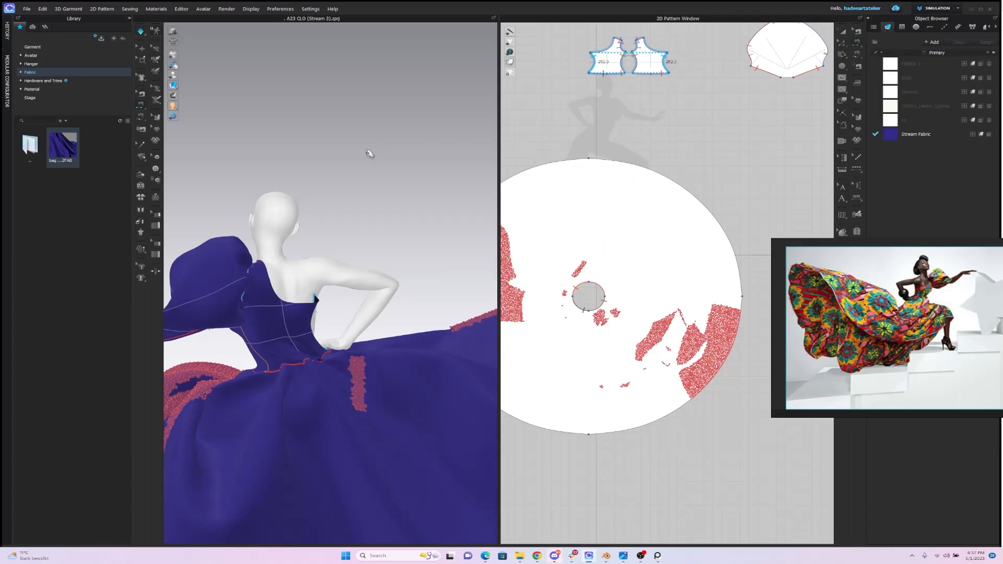
left_click(370, 154)
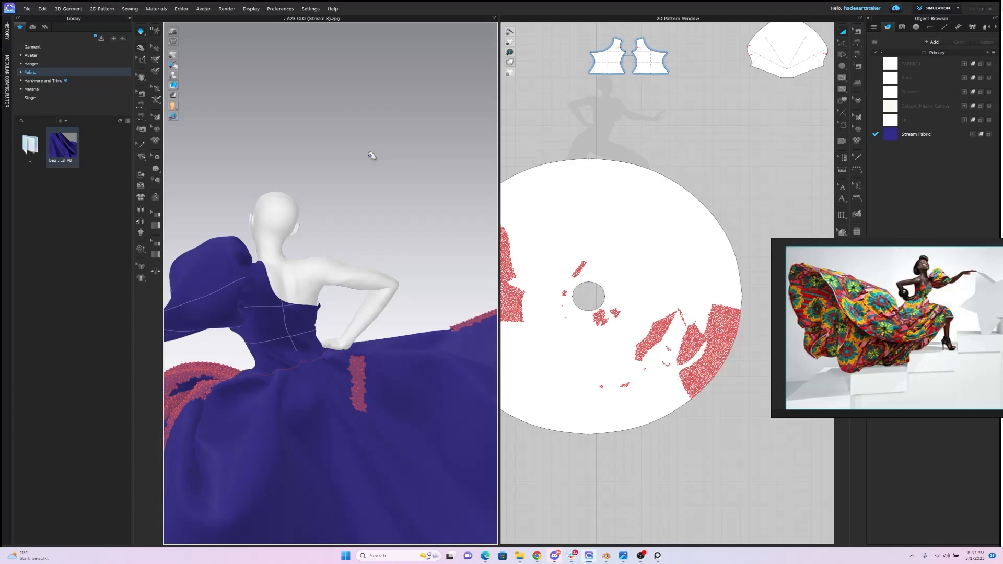
Step: Pull the front bodice's slipped neckline up over the avatar's chest while the simulation runs
right_click_drag(363, 164, 327, 162)
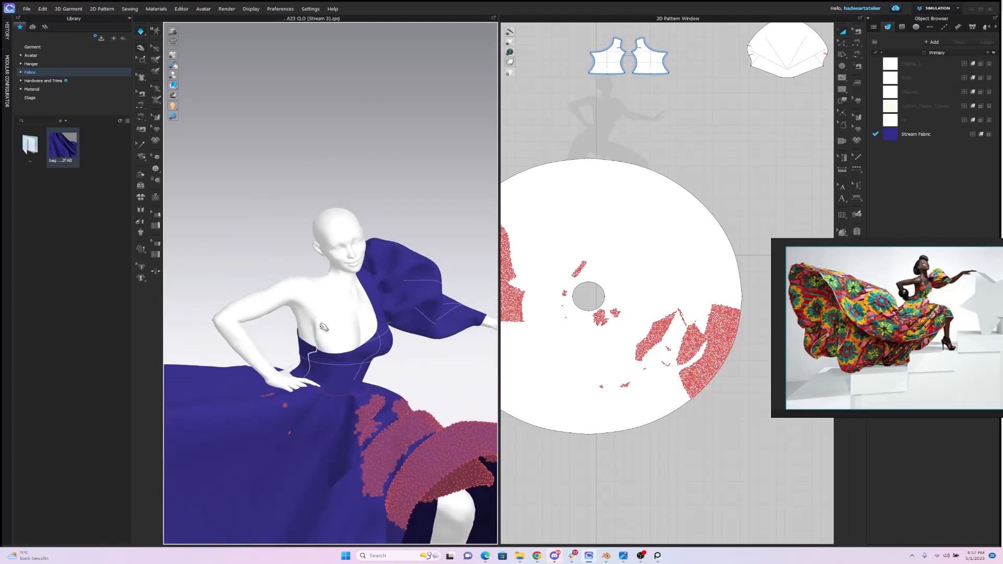
left_click(336, 349)
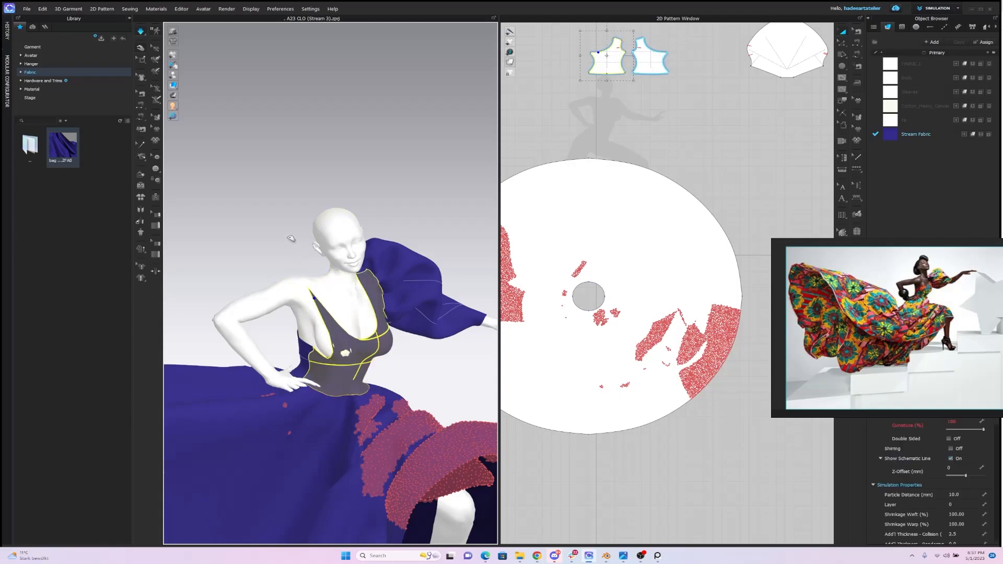
left_click_drag(295, 197, 319, 189)
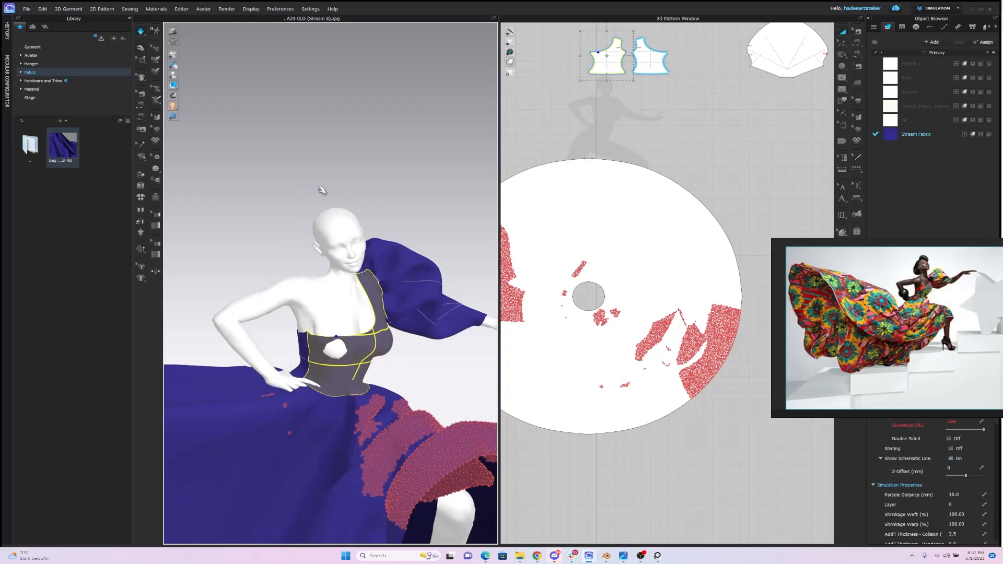
Step: Finish pulling the front bodice, stop the simulation and examine the sewing between the bodices, sleeve and skirt
left_click(343, 343)
key("space")
key("n")
mouse_move(384, 213)
right_mouse_down()
mouse_move(343, 193)
mouse_move(366, 206)
right_mouse_up()
scroll(392, 211, "down", 1)
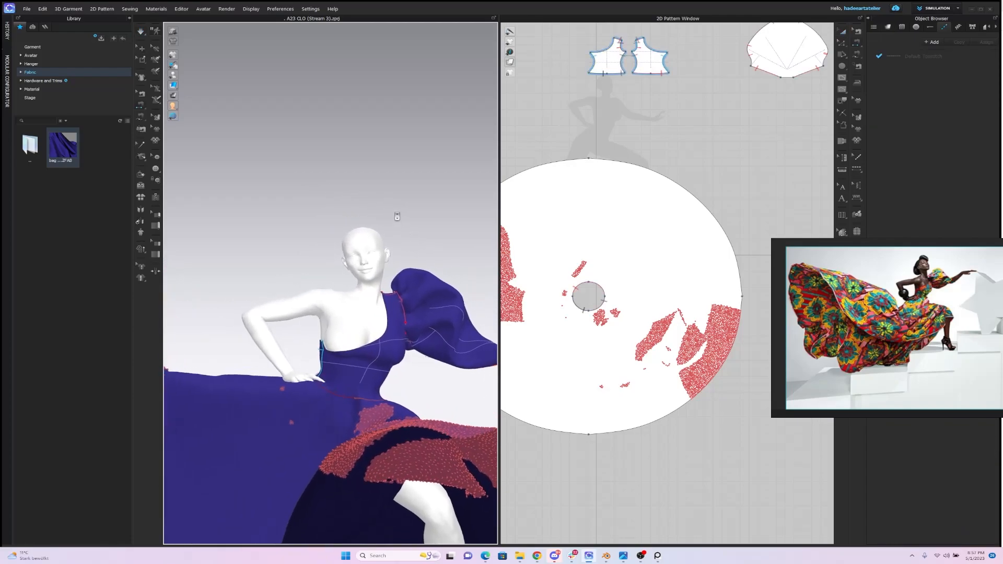
scroll(395, 216, "up", 2)
Step: Move the front and back bodices together higher up the avatar's torso, simulate, and pull the front bodice over the breast
left_click(837, 33)
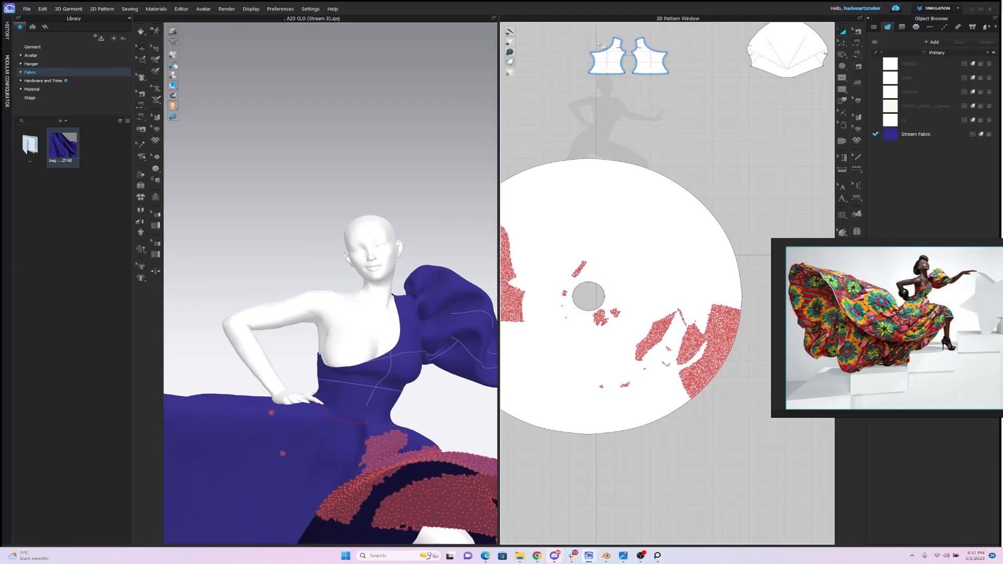
left_click_drag(686, 93, 679, 83)
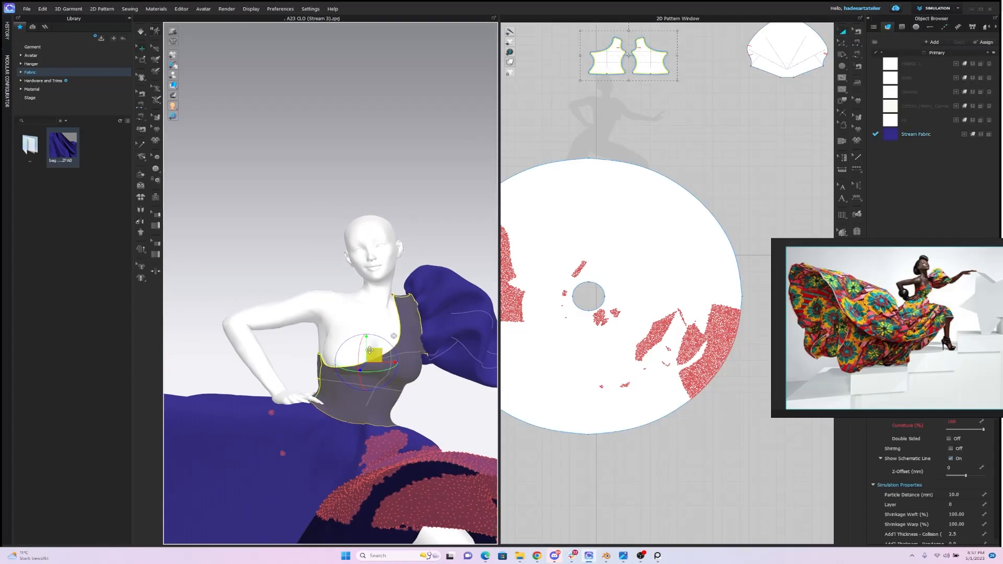
left_click_drag(374, 350, 372, 335)
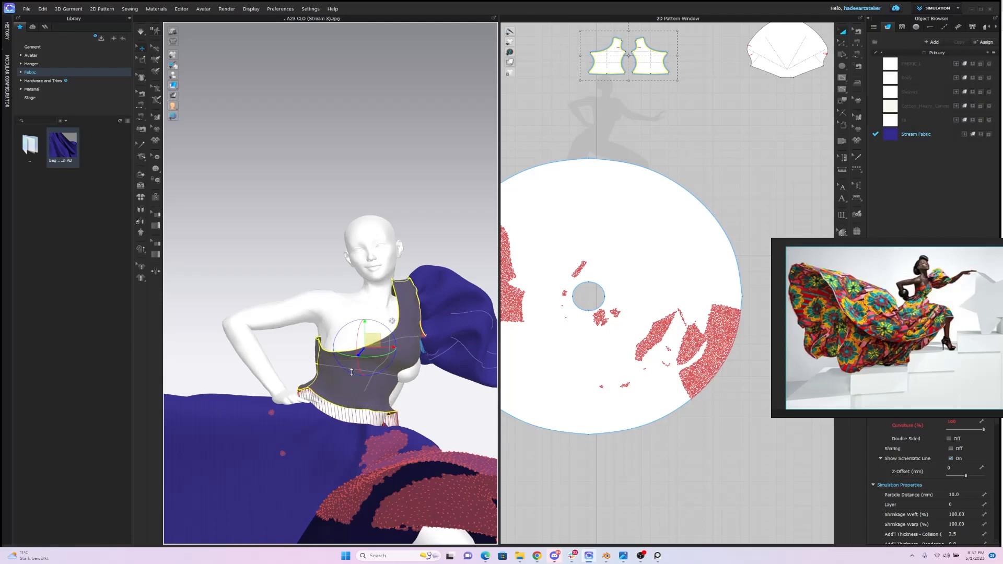
key("space")
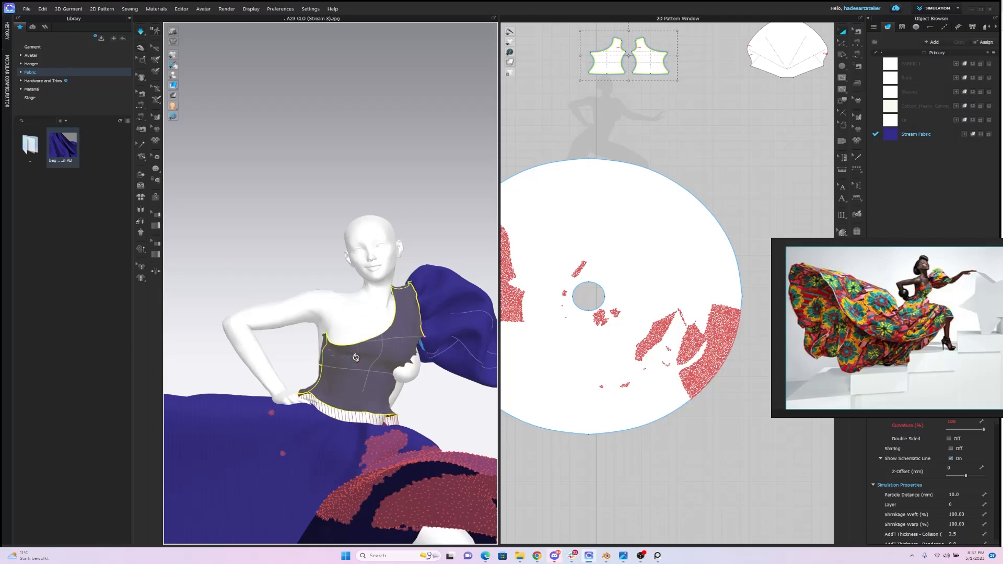
left_click_drag(392, 360, 507, 368)
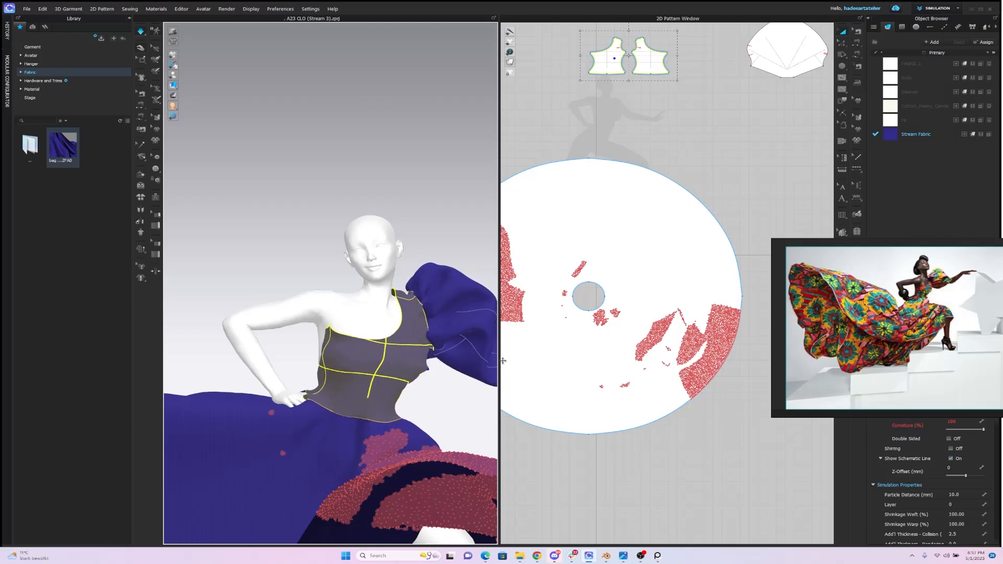
Step: Move only the back bodice away from the avatar's body, then simulate and pull it into place around the back
right_click_drag(398, 309, 524, 299)
right_click_drag(458, 269, 465, 237)
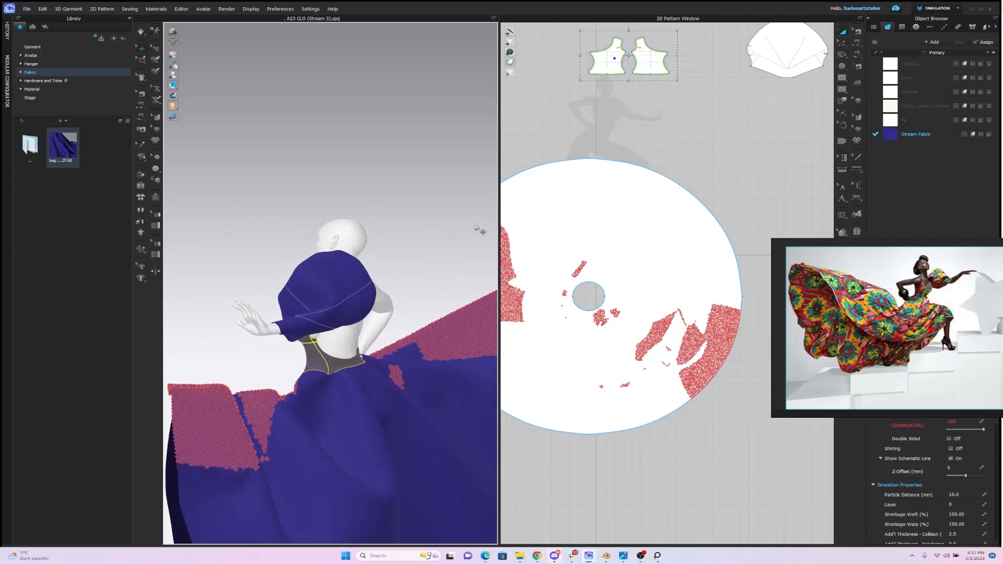
left_click(651, 57)
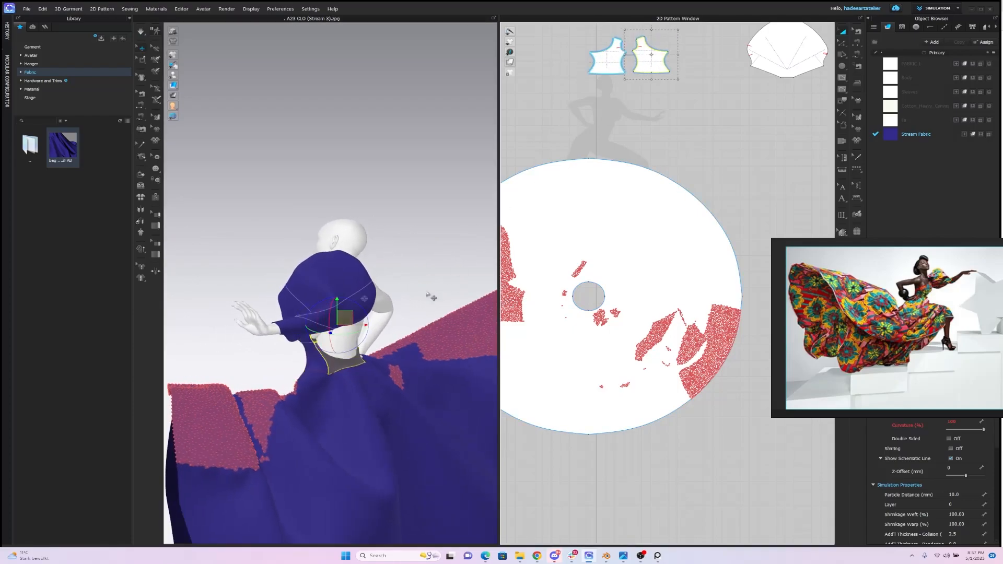
left_click_drag(345, 320, 358, 319)
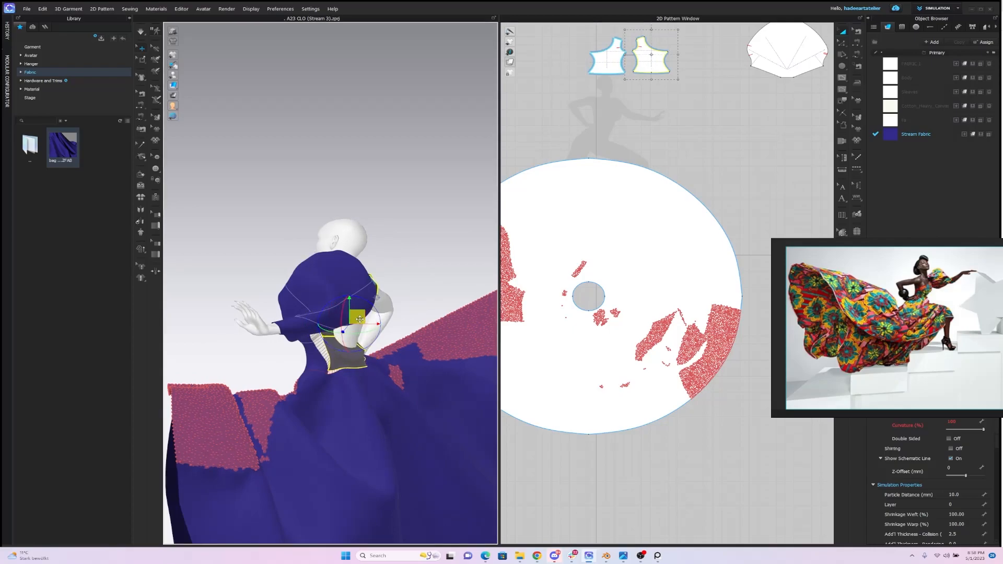
key("q")
left_click_drag(368, 335, 419, 256)
right_click_drag(418, 256, 336, 265)
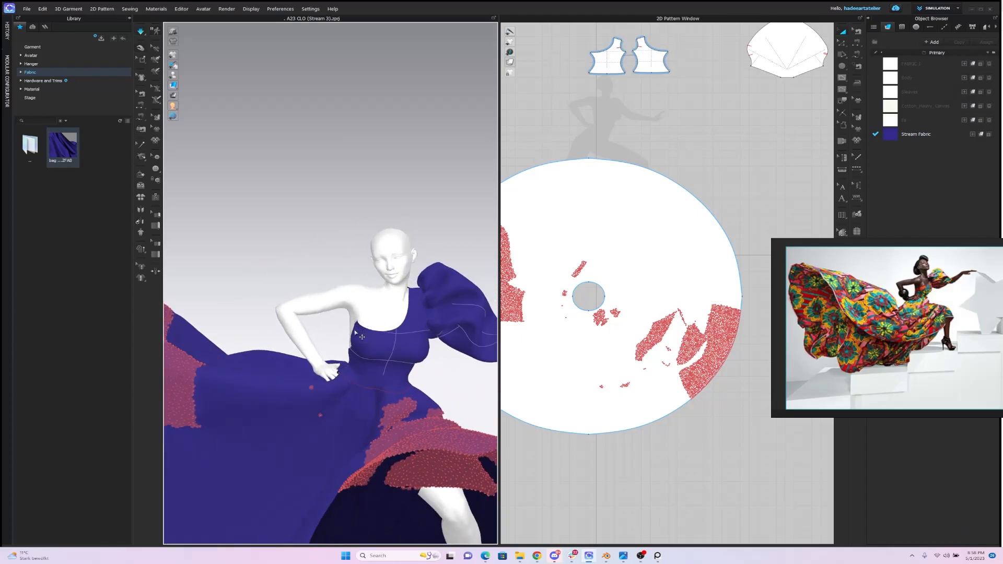
Step: Pull the back bodice's neckline up over the avatar's back while the simulation runs
right_click_drag(365, 305, 407, 310)
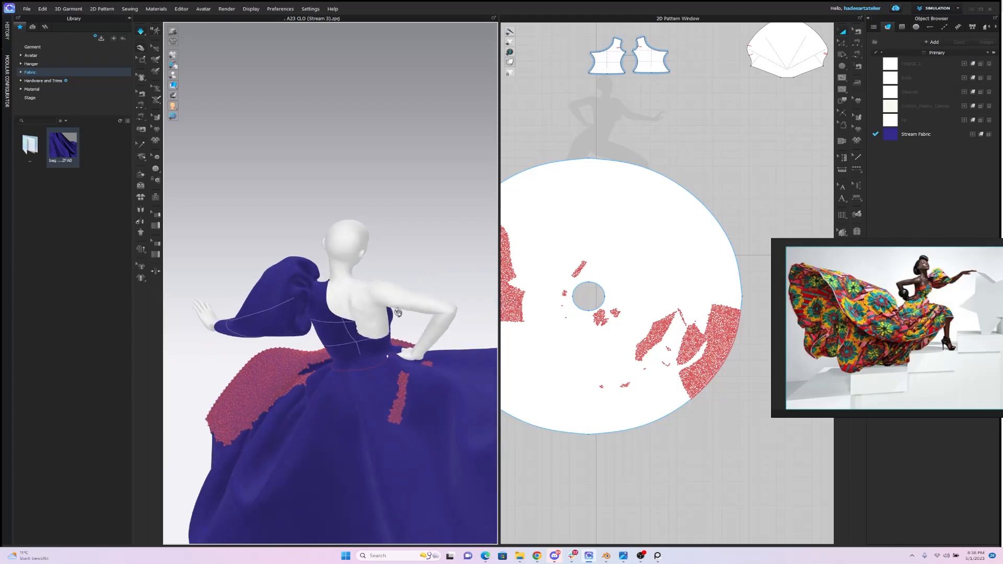
left_click(355, 330)
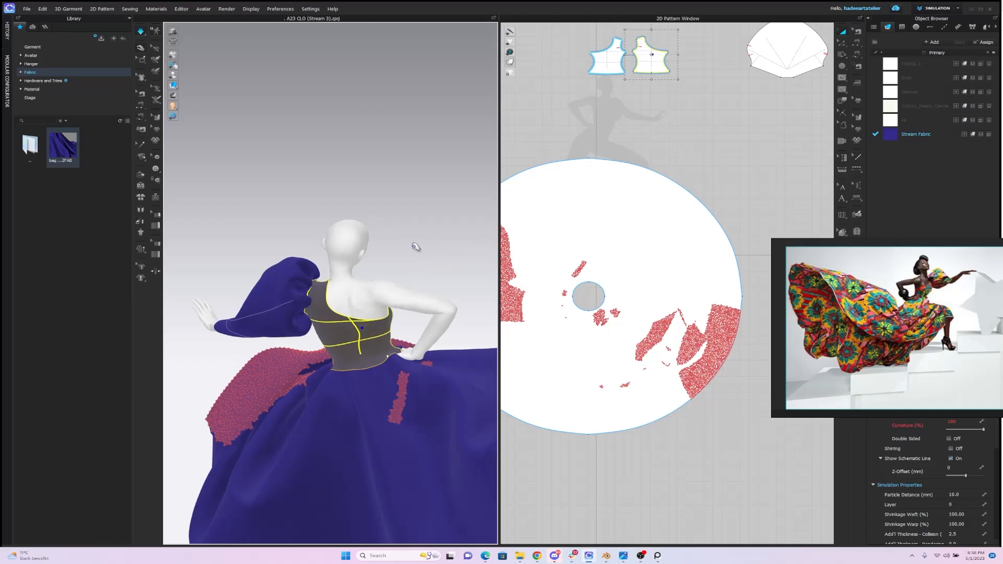
left_click(417, 250)
Step: Pull the front bodice's upper edge near the bare-shoulder underarm up over the chest while simulating
right_click_drag(417, 251, 335, 249)
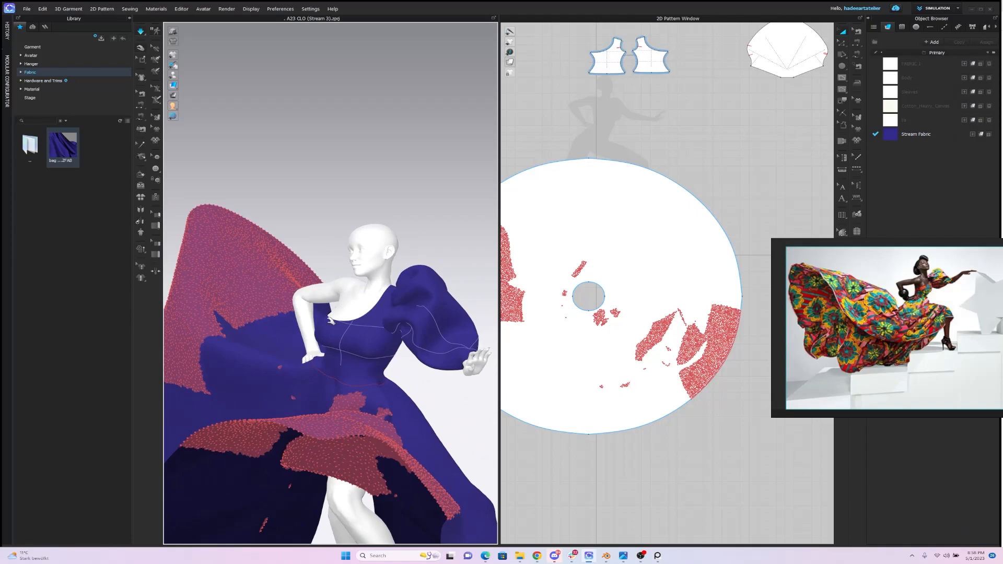
left_click_drag(331, 288, 328, 216)
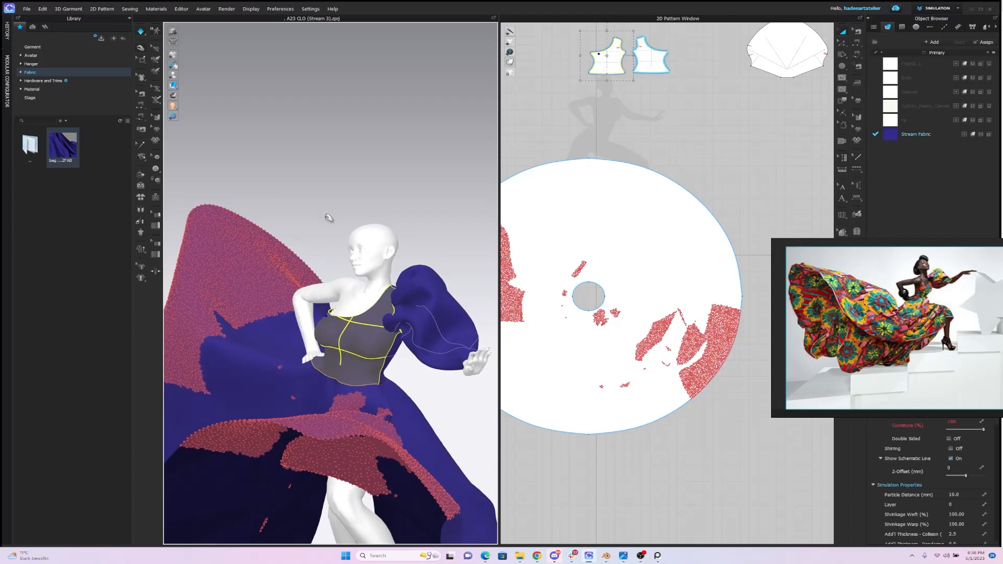
left_click(335, 227)
right_click_drag(335, 227, 365, 237)
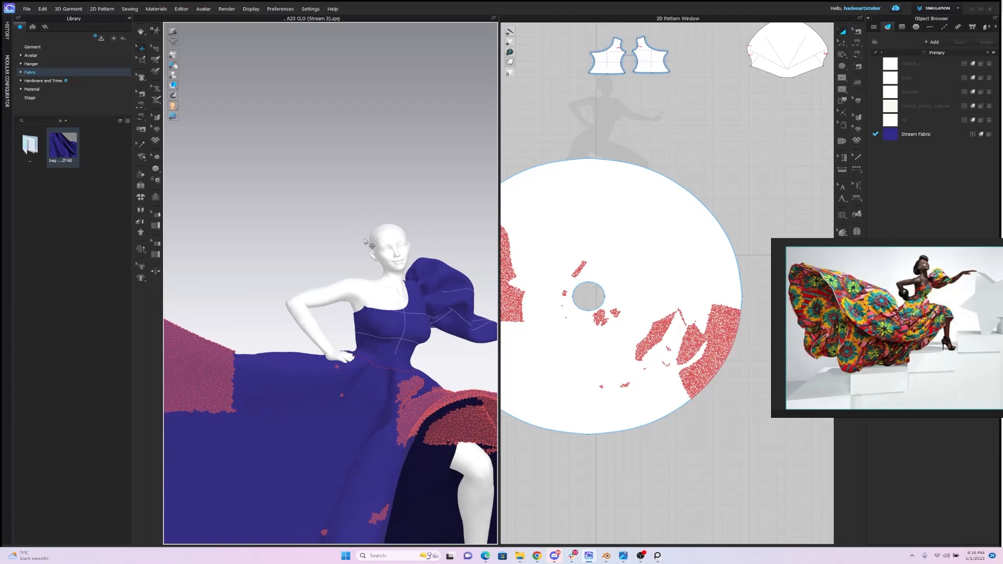
left_click(350, 305)
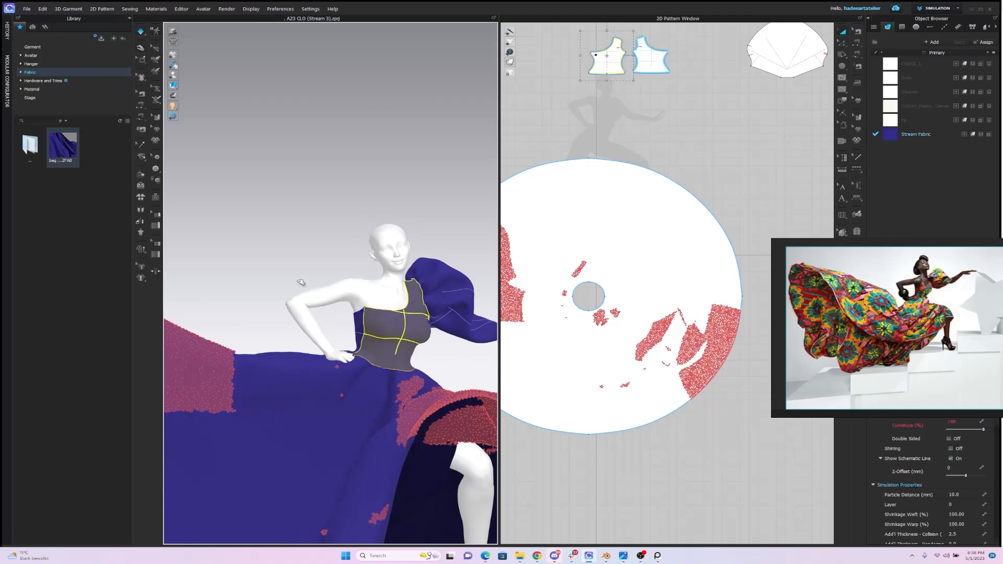
left_click_drag(283, 263, 289, 259)
left_click(349, 248)
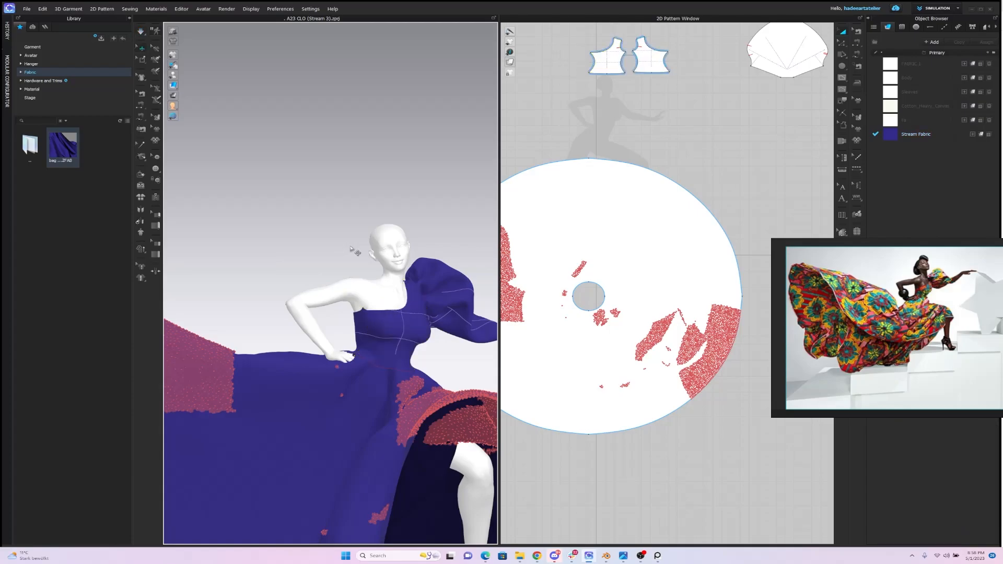
Step: Pull the top of the front bodice's shoulder strap into place beside the sleeve while simulating
right_click_drag(382, 208, 386, 198)
middle_click_drag(390, 208, 341, 237)
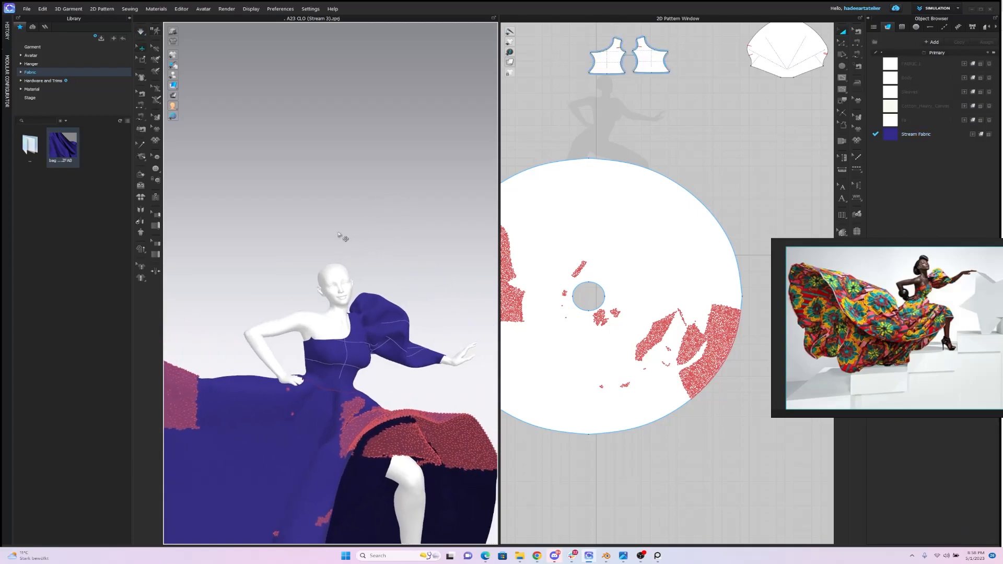
scroll(395, 191, "up", 5)
right_click_drag(396, 191, 381, 355)
left_click(374, 349)
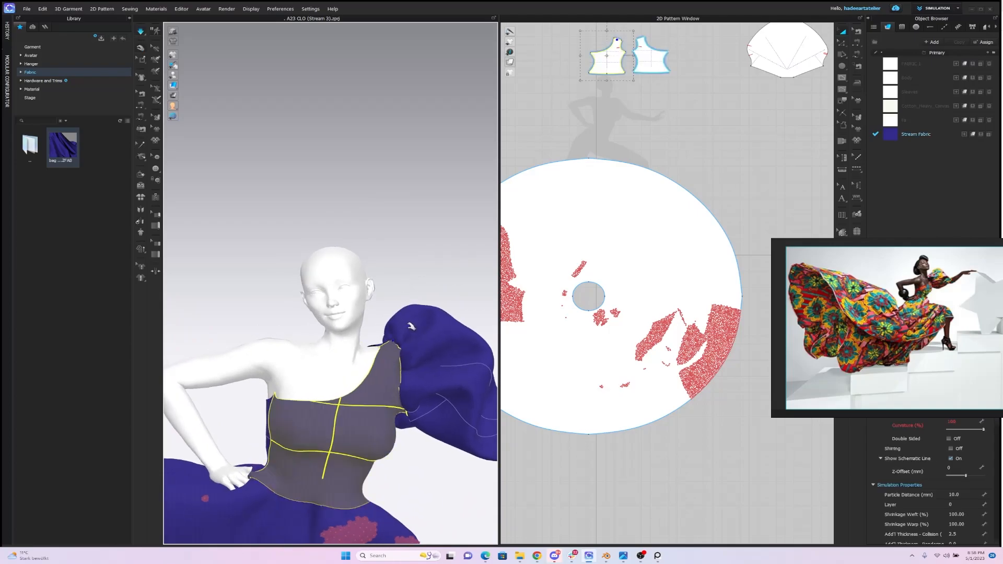
left_click(471, 246)
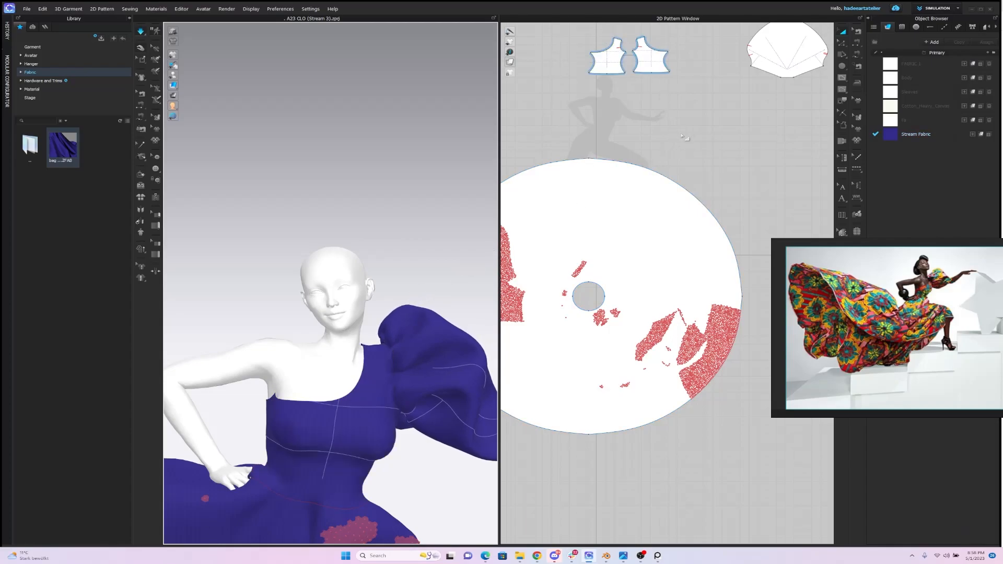
Step: Reshape the outer side edges of the front and back bodice patterns to be nearly straight, and simulate the garment
scroll(686, 131, "up", 5)
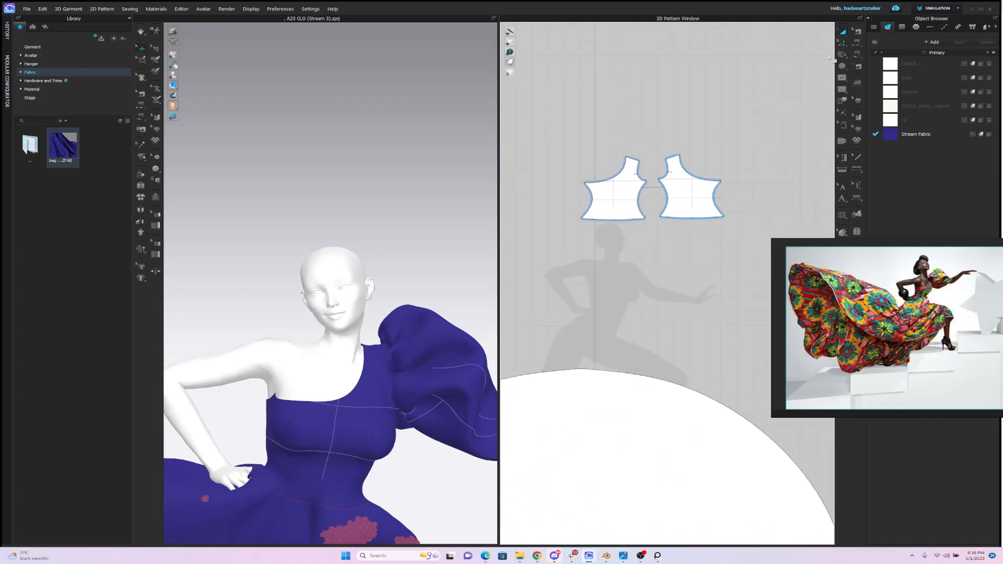
key("z")
left_click(584, 203)
left_click(575, 199)
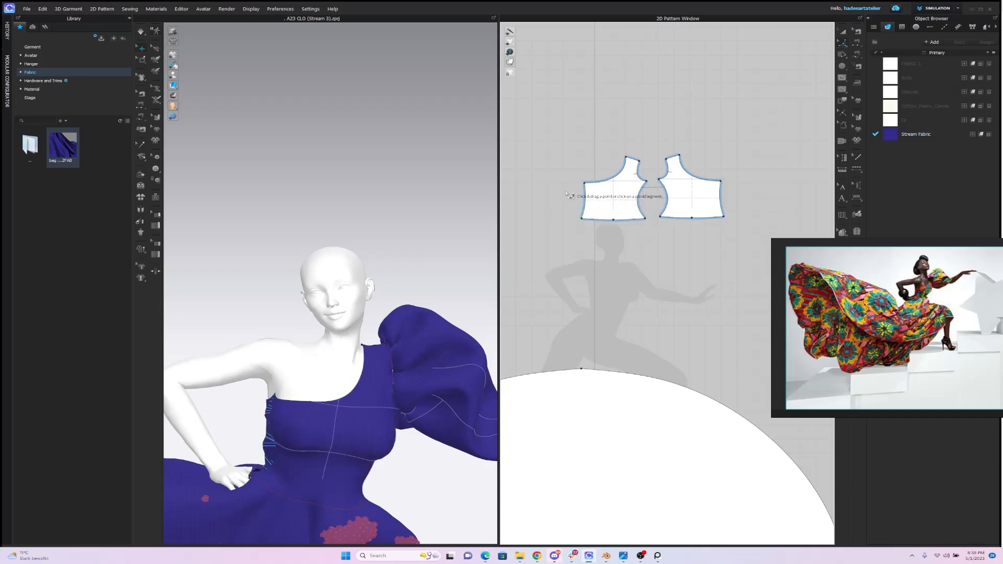
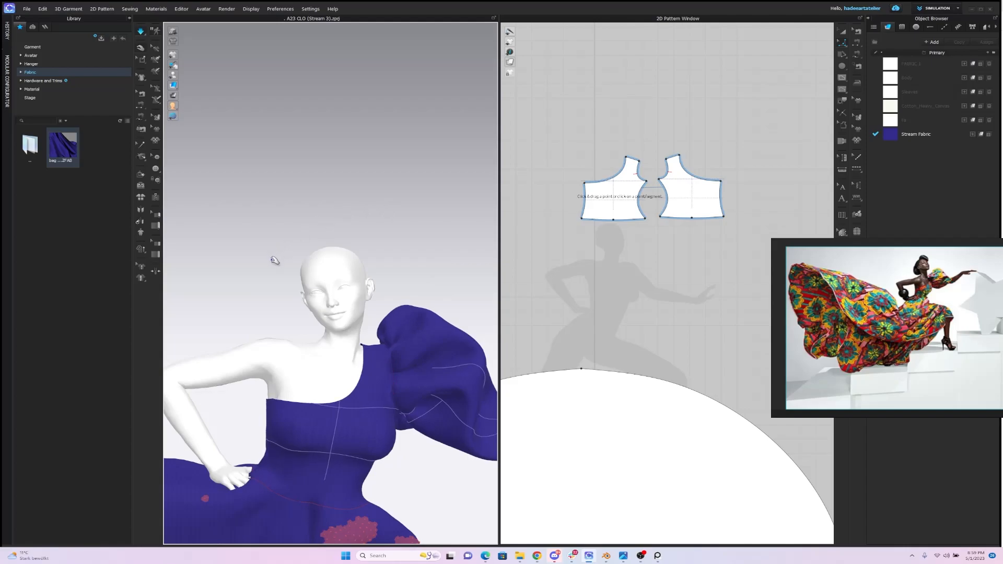
right_click_drag(282, 276, 303, 265)
scroll(300, 448, "up", 2)
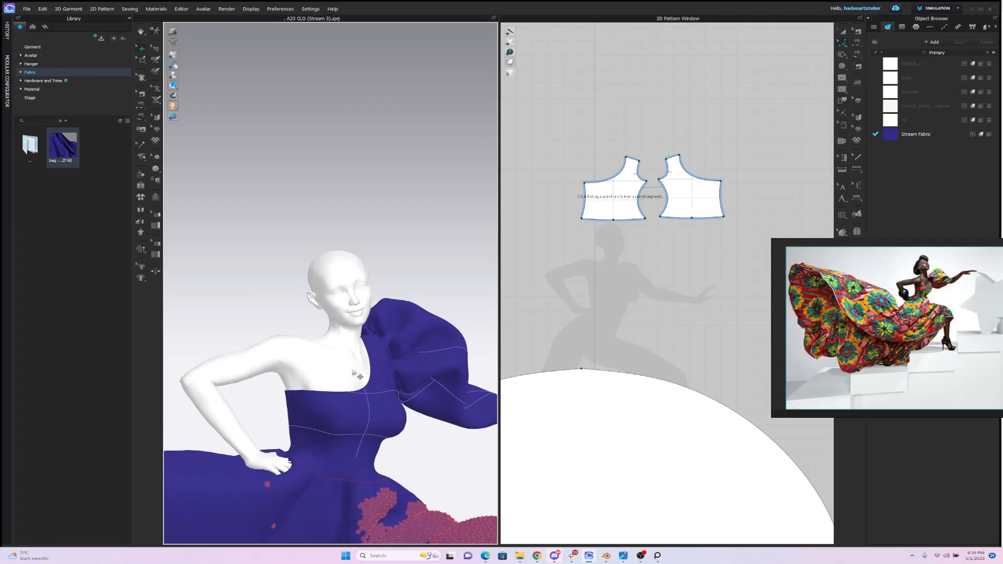
Step: Curve the outer side edges of both bodice patterns inward at the waist and simulate the garment
scroll(361, 375, "down", 2)
left_click(843, 45)
scroll(580, 120, "up", 4)
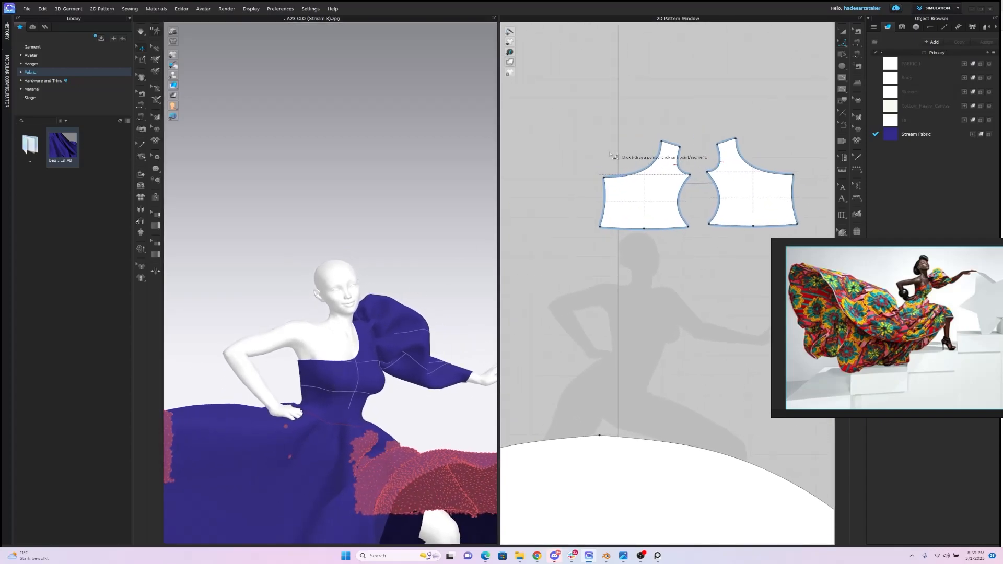
scroll(613, 155, "up", 1)
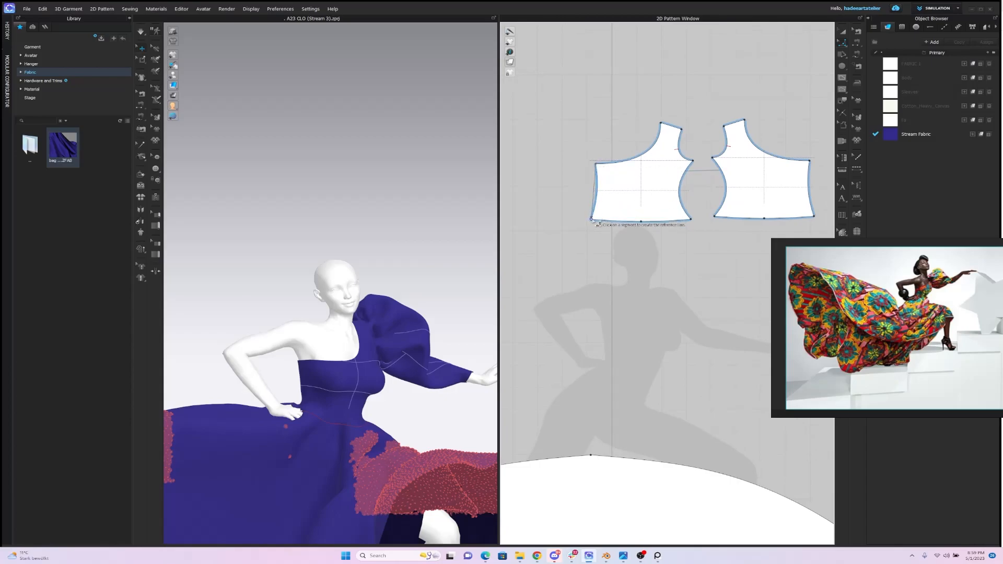
left_click(597, 191)
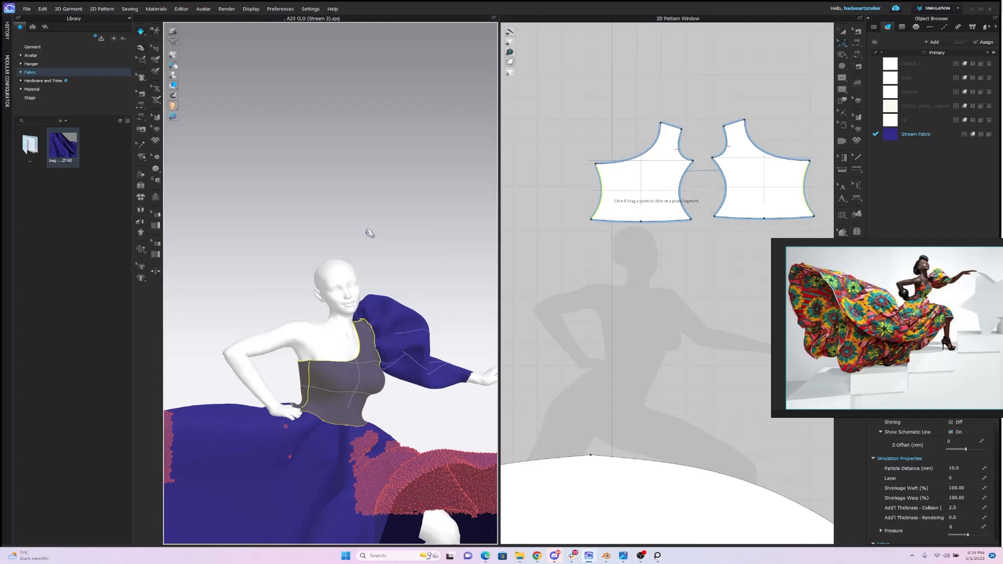
scroll(330, 307, "up", 5)
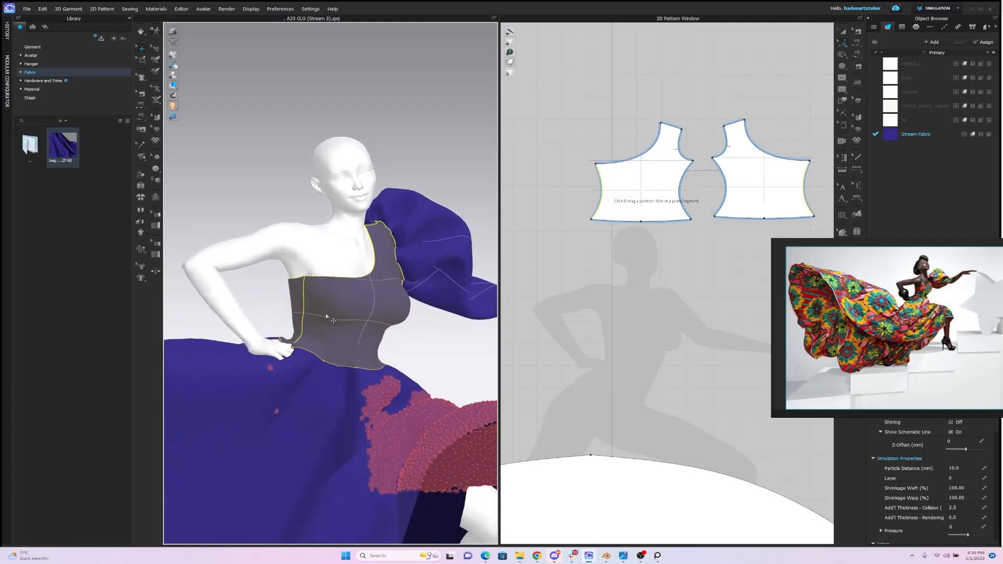
Step: Pull the skirt fabric below the waist down and clear of the avatar's hand on the hip while simulating
left_click(311, 399)
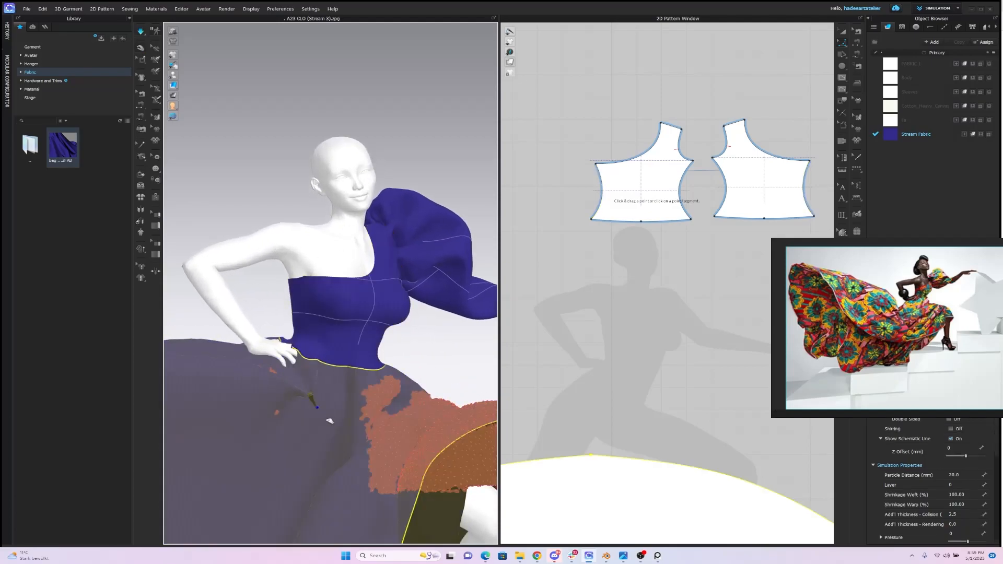
mouse_move(301, 373)
left_mouse_down()
mouse_move(309, 397)
mouse_move(298, 410)
mouse_move(301, 379)
left_mouse_up()
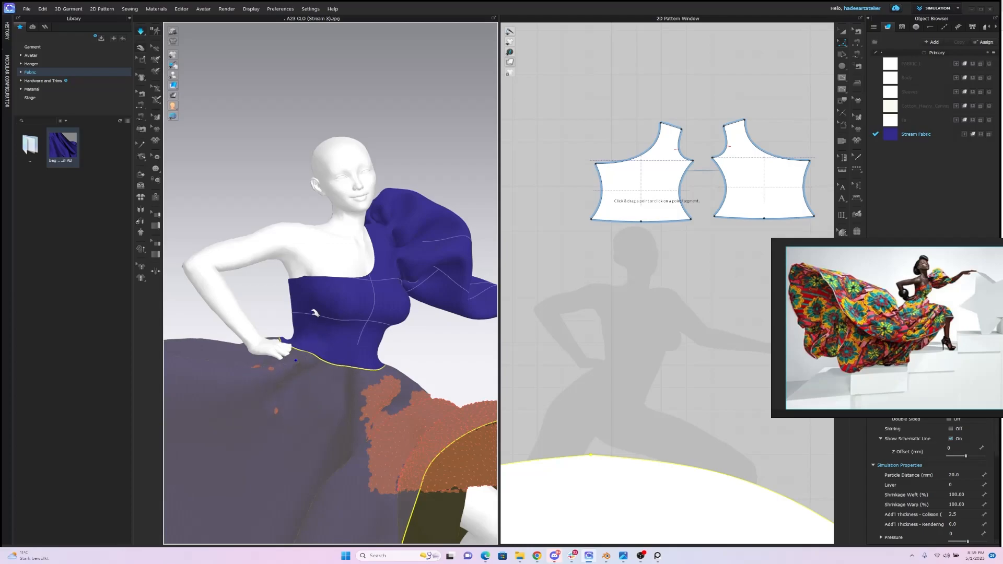
left_click(235, 168)
mouse_move(236, 168)
right_mouse_down()
mouse_move(286, 168)
mouse_move(309, 125)
mouse_move(305, 103)
mouse_move(258, 128)
mouse_move(243, 156)
right_mouse_up()
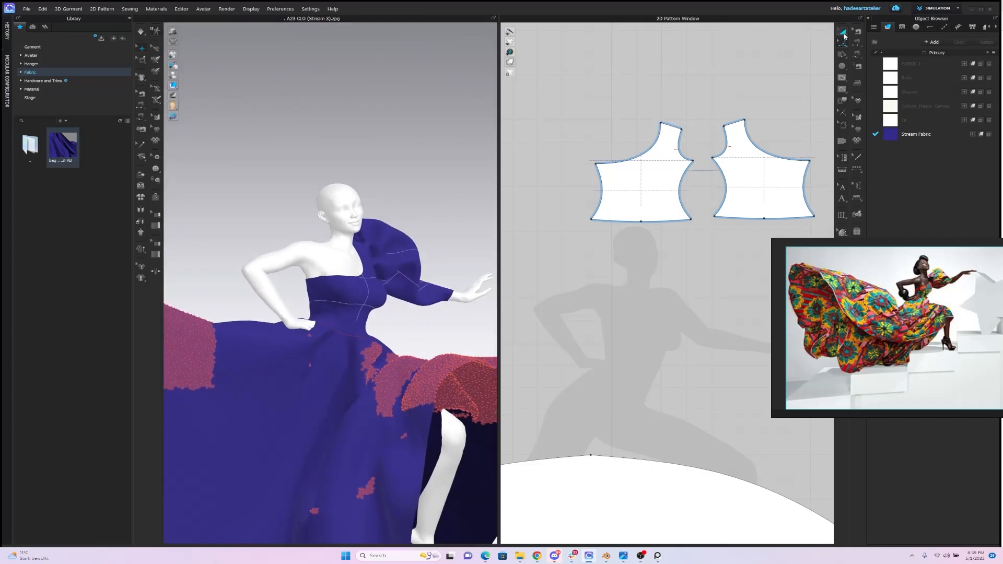
Step: Select the circular skirt pattern and pull its fabric downward beneath the avatar's hand on the hip while simulating
scroll(612, 278, "down", 5)
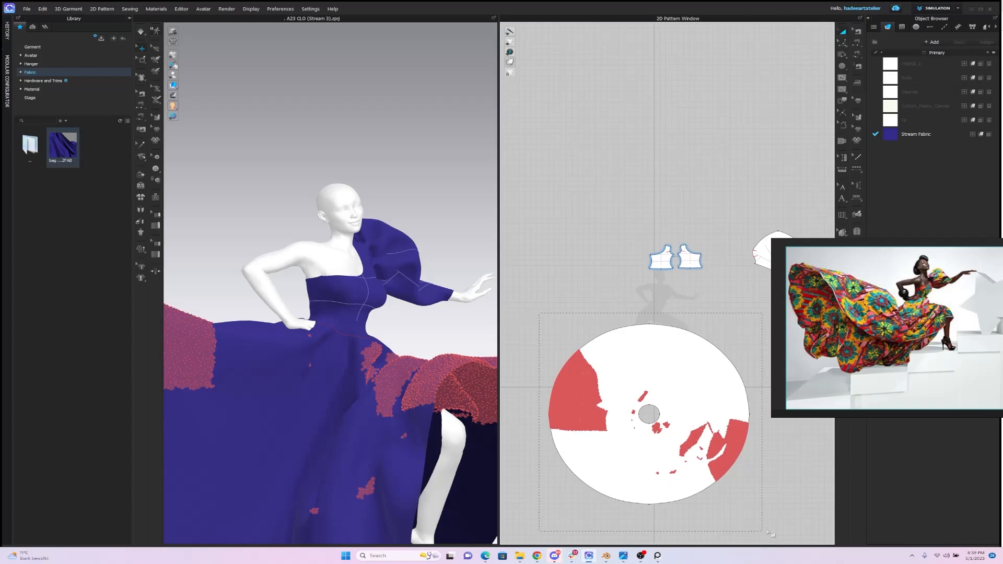
left_click(254, 444)
left_click_drag(261, 437, 266, 436)
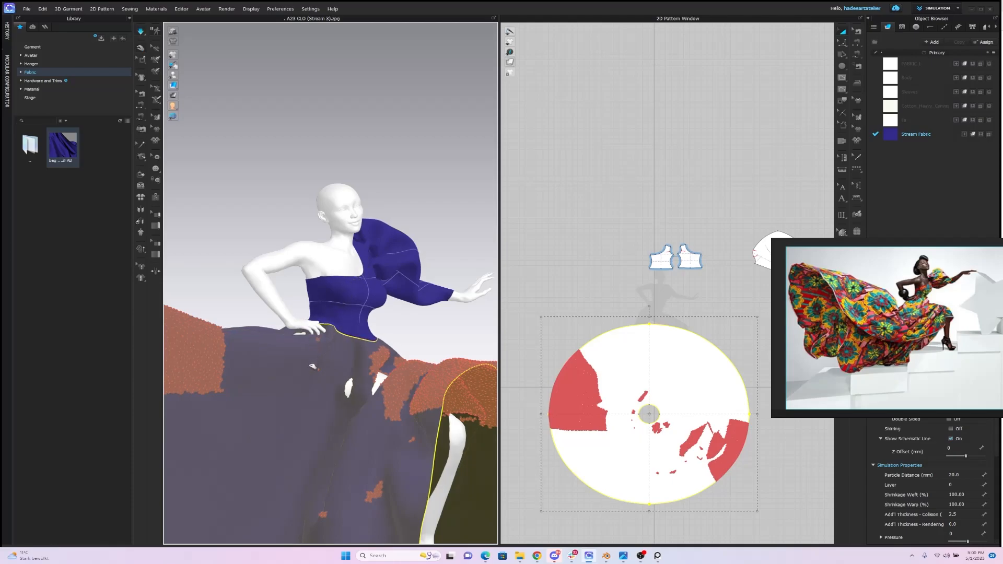
left_click_drag(313, 366, 307, 400)
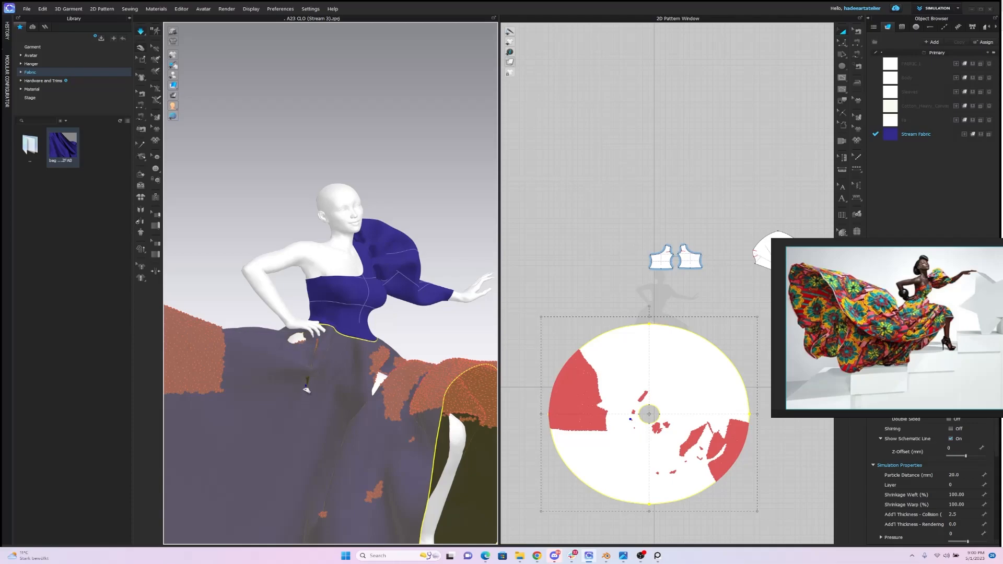
Step: Unpin the skirt mesh below the waist and around most of the raised thigh, keeping the large pinned section on the trailing side
scroll(406, 330, "up", 3)
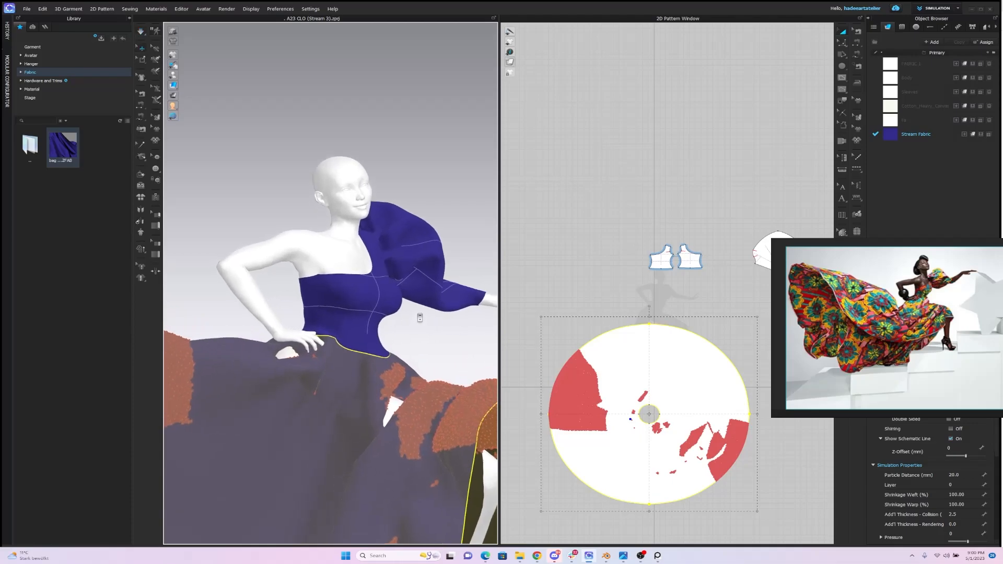
right_click_drag(406, 329, 324, 311)
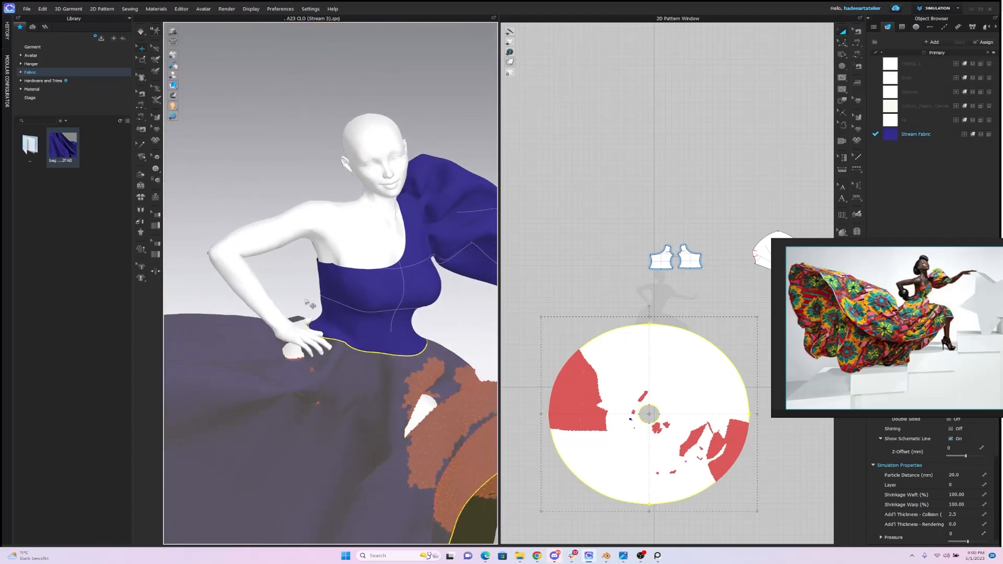
left_click(140, 59)
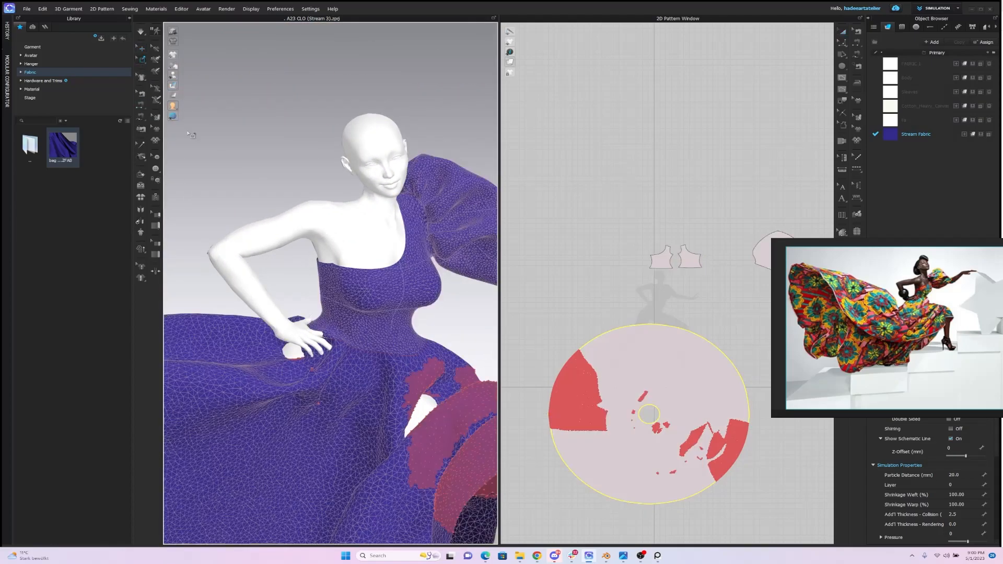
left_click(299, 361)
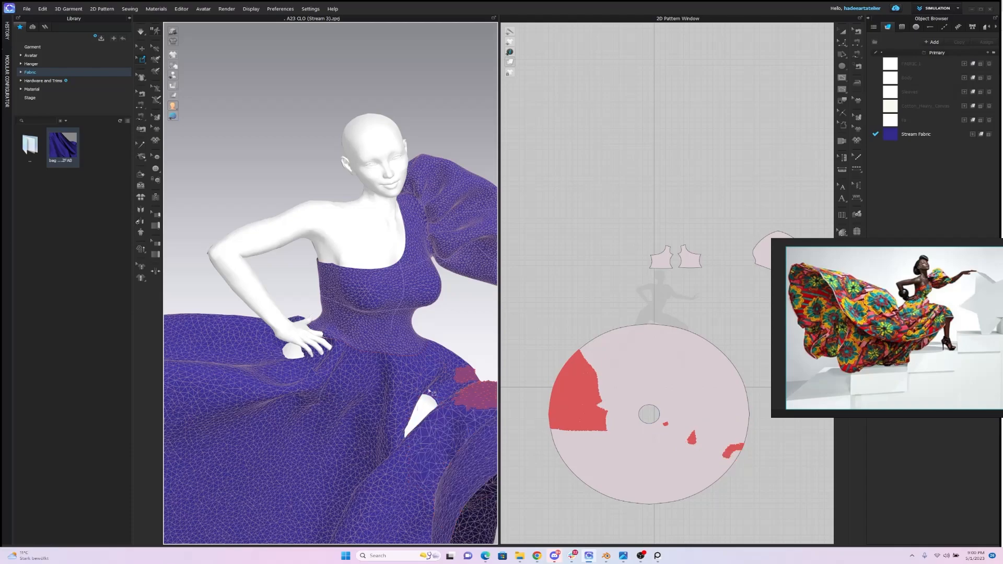
scroll(444, 348, "down", 3)
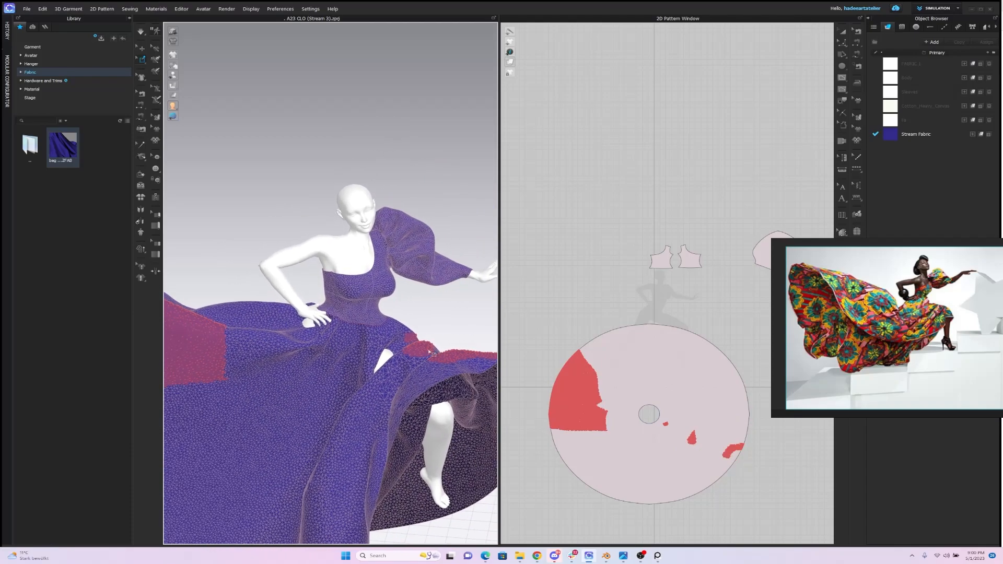
Step: Simulate the garment and pull the skirt fabric over the exposed thigh and out from around the avatar's hand on the hip
scroll(359, 310, "up", 3)
mouse_move(319, 287)
right_mouse_down()
mouse_move(342, 311)
mouse_move(394, 312)
mouse_move(313, 300)
right_mouse_up()
left_click(141, 48)
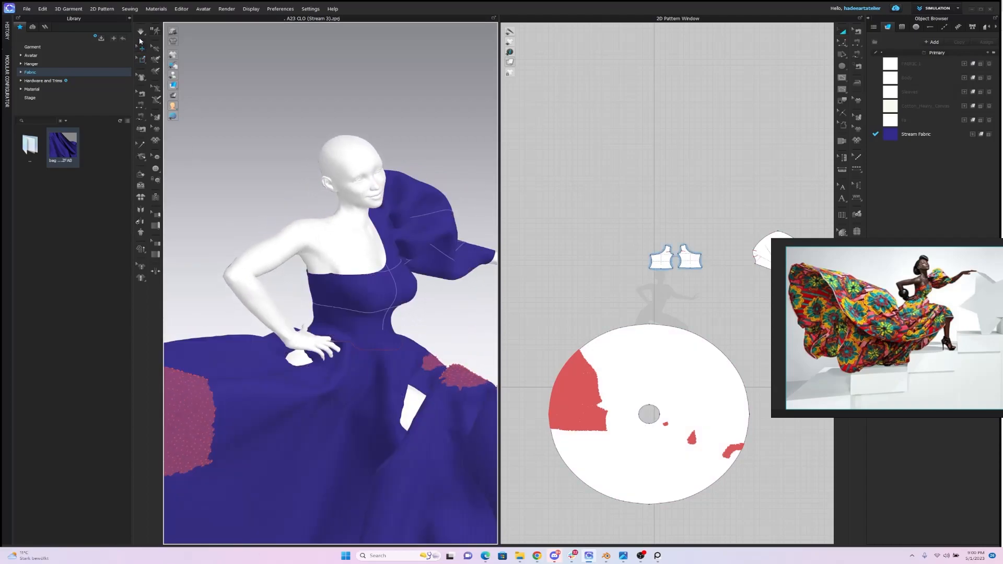
left_click(142, 33)
left_click(369, 392)
left_click_drag(392, 417, 401, 417)
left_click_drag(389, 360, 352, 361)
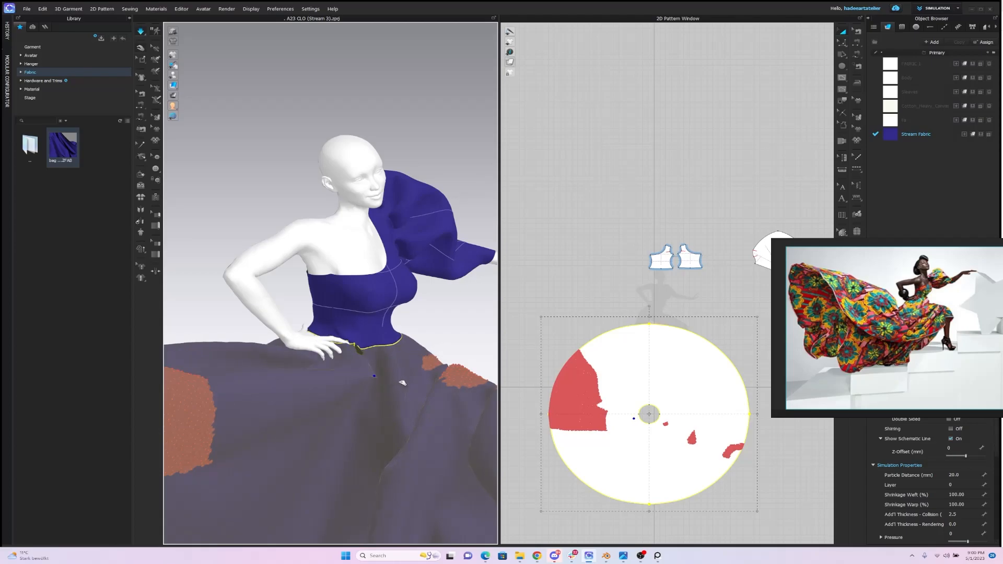
left_click_drag(394, 392, 387, 387)
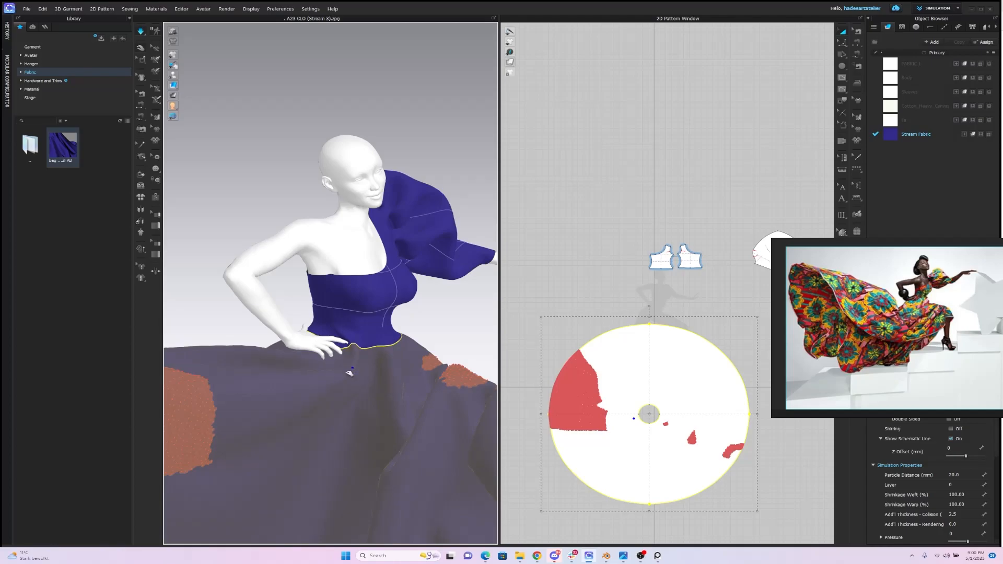
left_click_drag(359, 428, 372, 424)
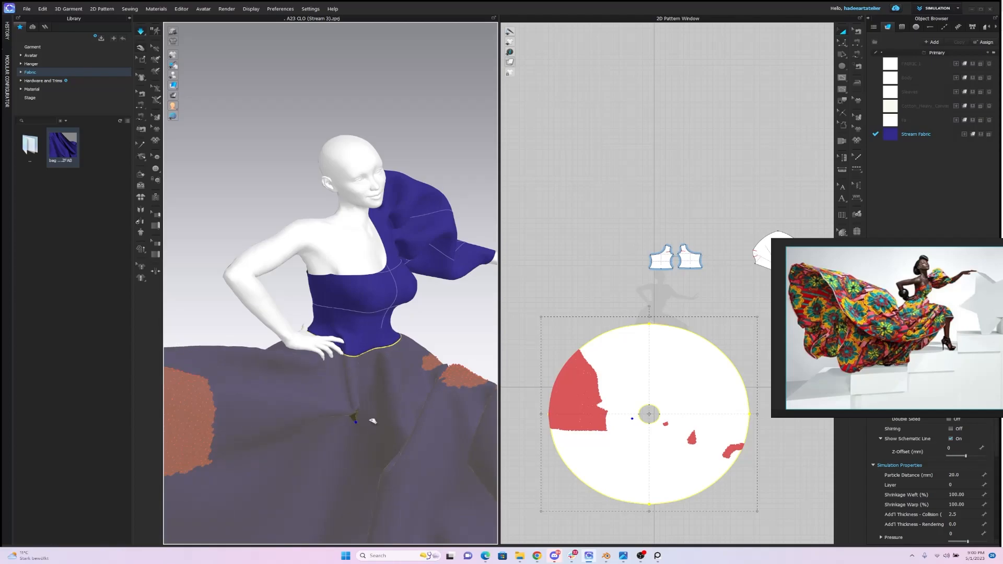
left_click_drag(411, 392, 440, 400)
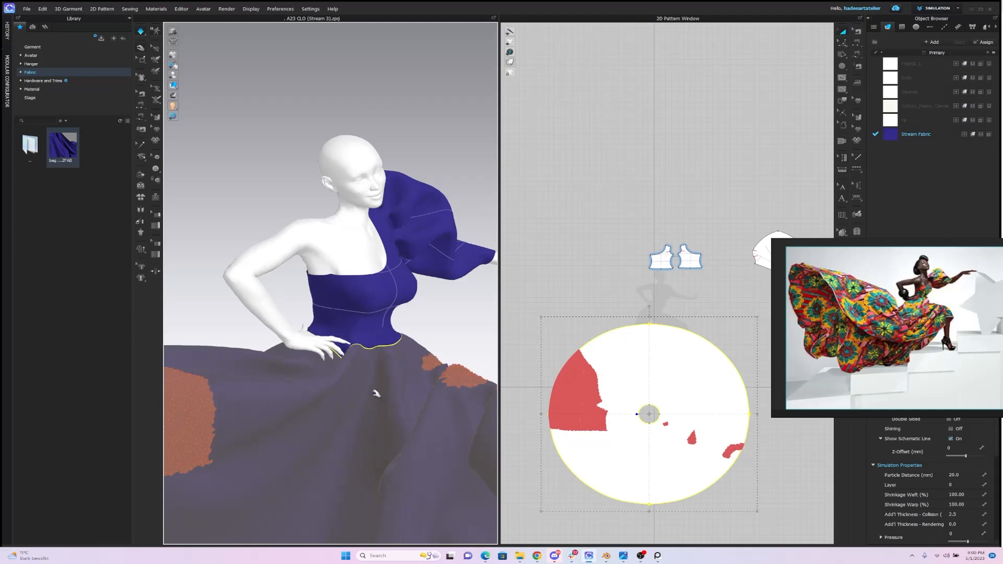
left_click(443, 333)
Step: Examine the draped dress from several sides and compare its skirt flow and pose with the reference photo
mouse_move(425, 330)
right_mouse_down()
mouse_move(350, 335)
mouse_move(405, 334)
mouse_move(385, 340)
mouse_move(380, 364)
mouse_move(336, 332)
mouse_move(409, 327)
right_mouse_up()
scroll(446, 349, "down", 2)
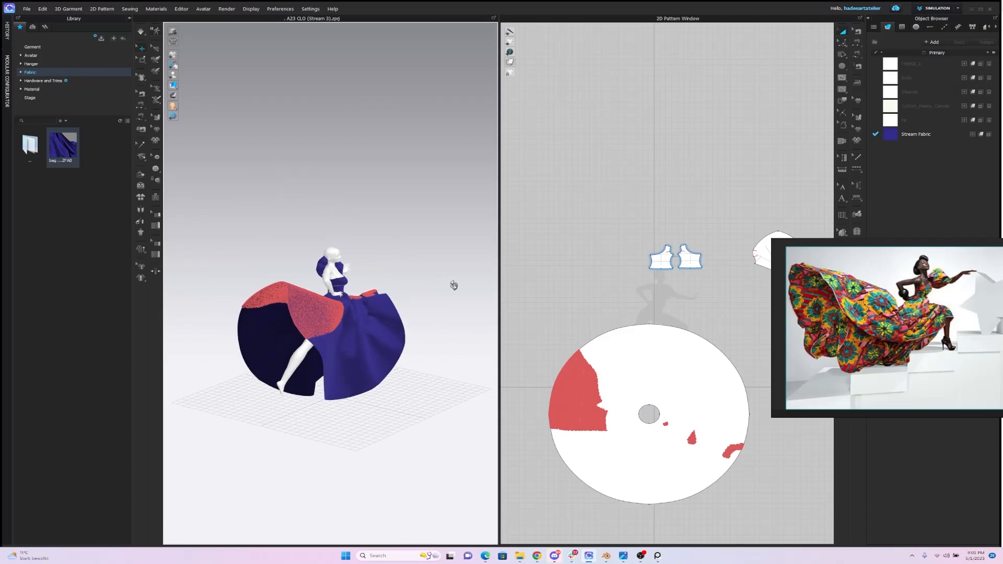
scroll(426, 213, "up", 3)
mouse_move(426, 212)
right_mouse_down()
mouse_move(352, 291)
mouse_move(251, 215)
mouse_move(378, 203)
mouse_move(410, 208)
mouse_move(414, 224)
mouse_move(425, 208)
right_mouse_up()
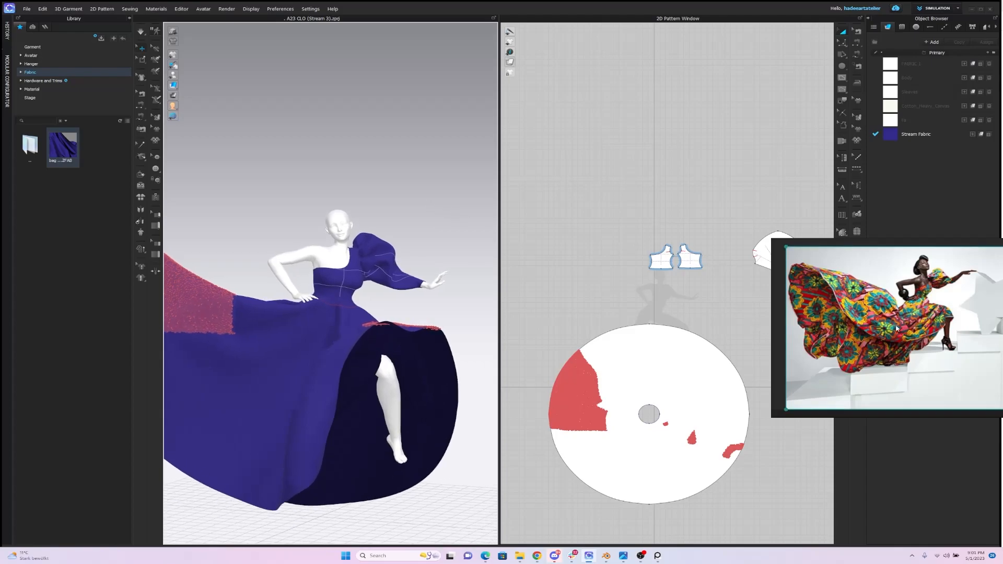
left_click_drag(899, 330, 627, 232)
scroll(406, 270, "down", 5)
scroll(406, 270, "up", 3)
mouse_move(415, 241)
right_mouse_down()
mouse_move(361, 251)
mouse_move(420, 233)
mouse_move(422, 245)
mouse_move(477, 248)
mouse_move(400, 240)
right_mouse_up()
scroll(413, 247, "up", 2)
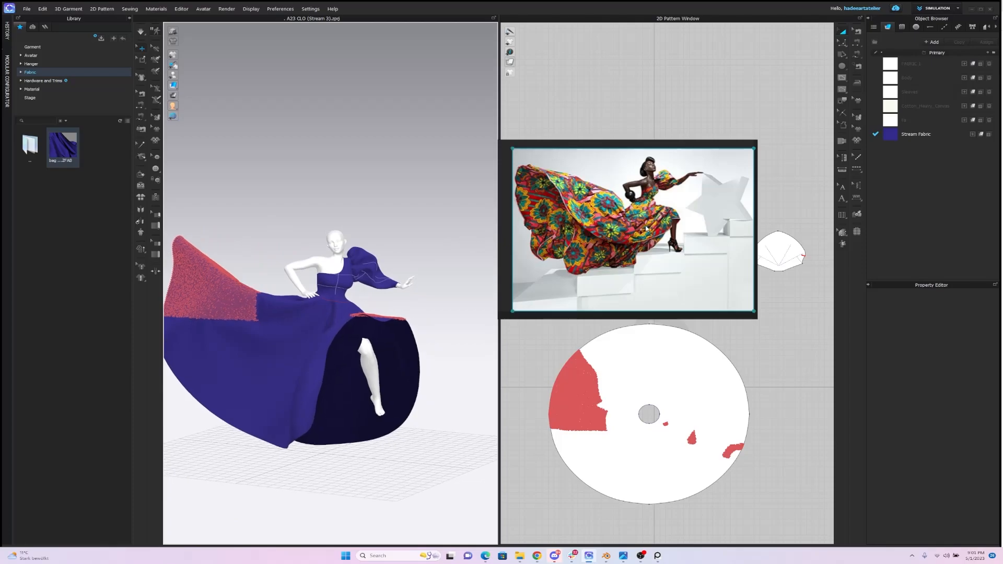
scroll(700, 212, "down", 3)
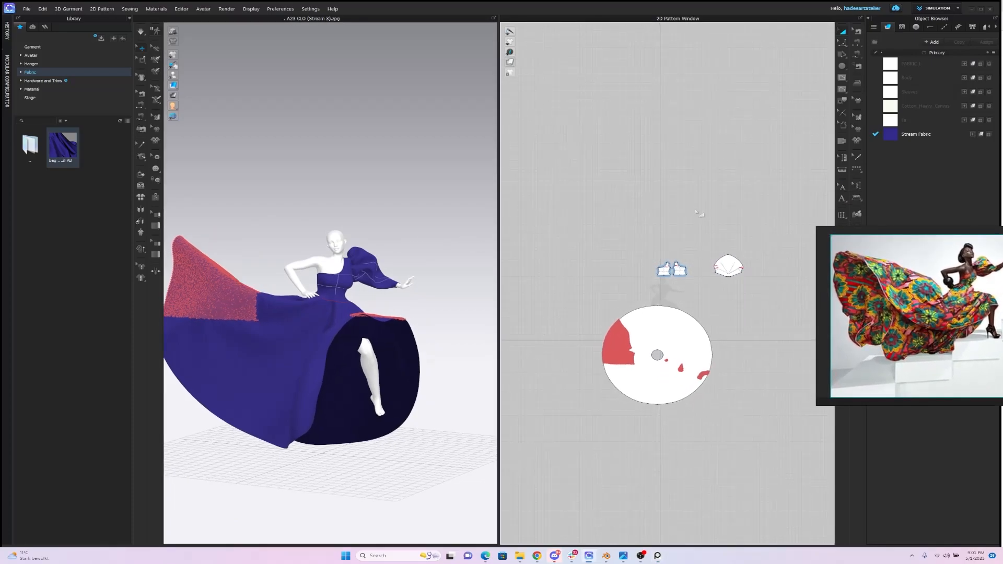
middle_click_drag(679, 195, 648, 166)
scroll(666, 165, "up", 3)
scroll(648, 166, "down", 2)
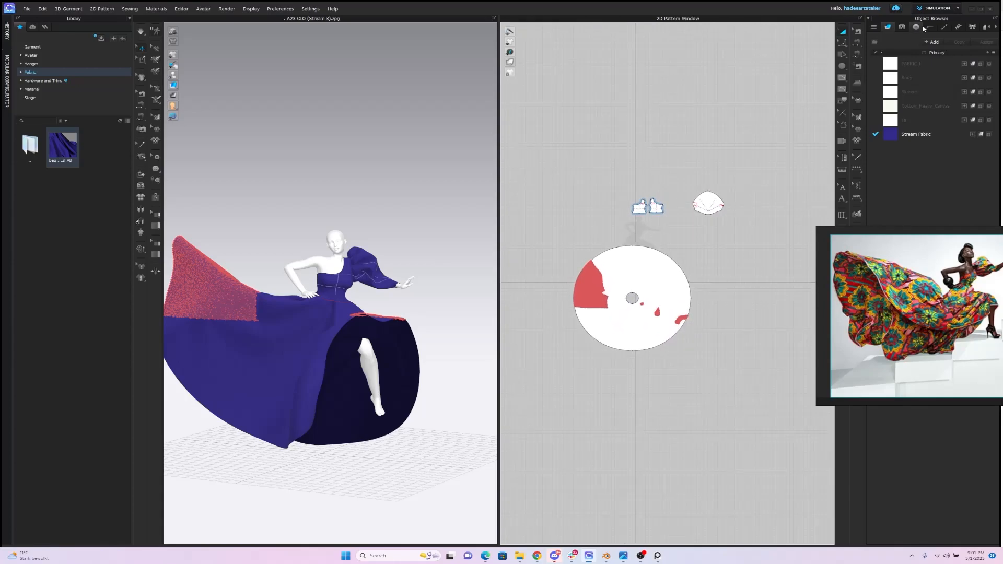
Step: Switch to the UV Editor workspace and widen the UV view
left_click(955, 9)
left_click(933, 85)
left_click_drag(765, 168, 361, 178)
Step: Try fitting all UVs to the 0–1 range with a relative UV coordinate value of 0.015, and select all the islands
right_click(555, 130)
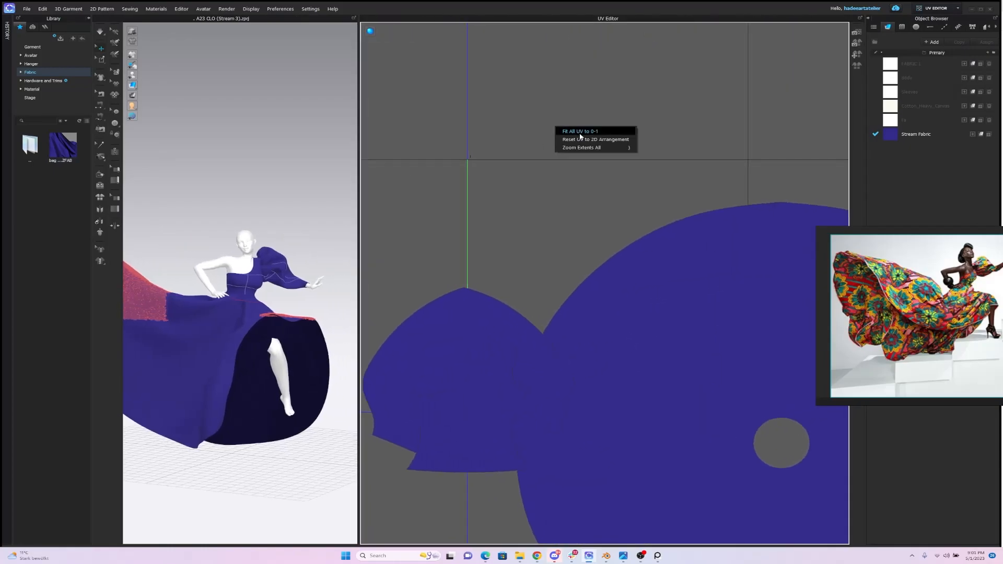
left_click(588, 140)
right_click(591, 145)
left_click(610, 166)
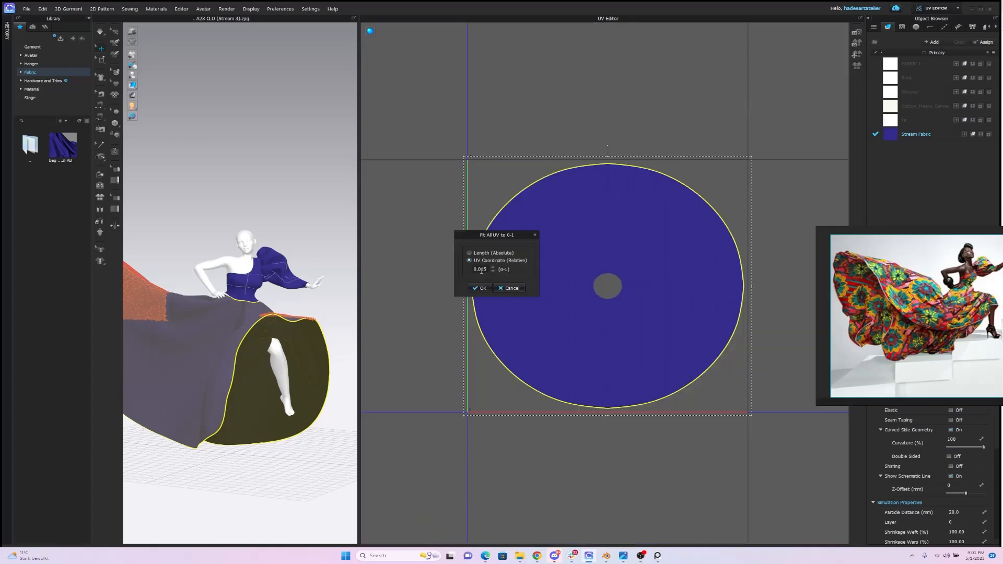
left_click(480, 288)
scroll(647, 278, "down", 5)
scroll(647, 277, "down", 2)
left_click(665, 242)
left_click_drag(587, 192, 680, 265)
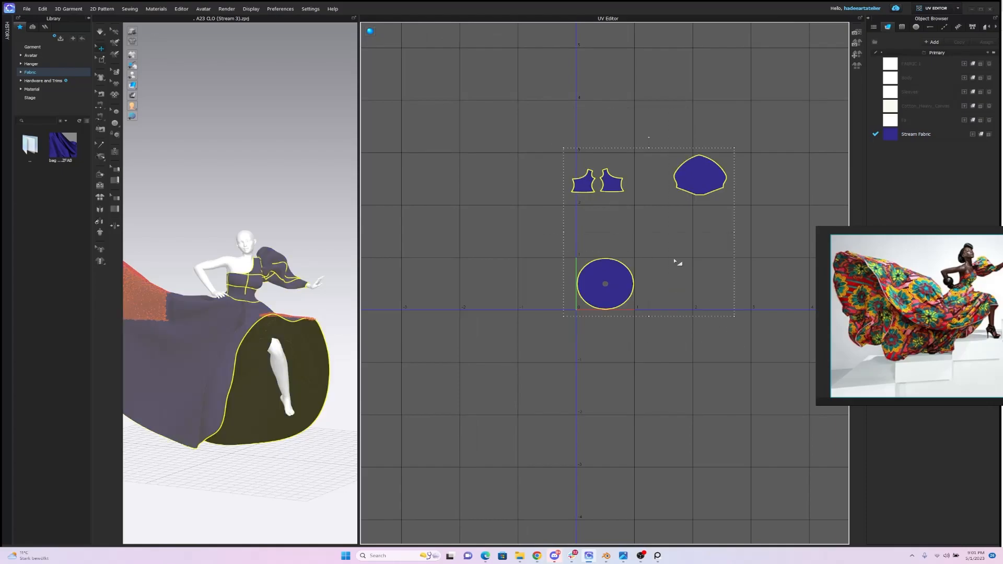
Step: Reset the UVs to the 2D arrangement and fit them all to 0–1 with a relative UV coordinate value of 0.015
right_click(655, 223)
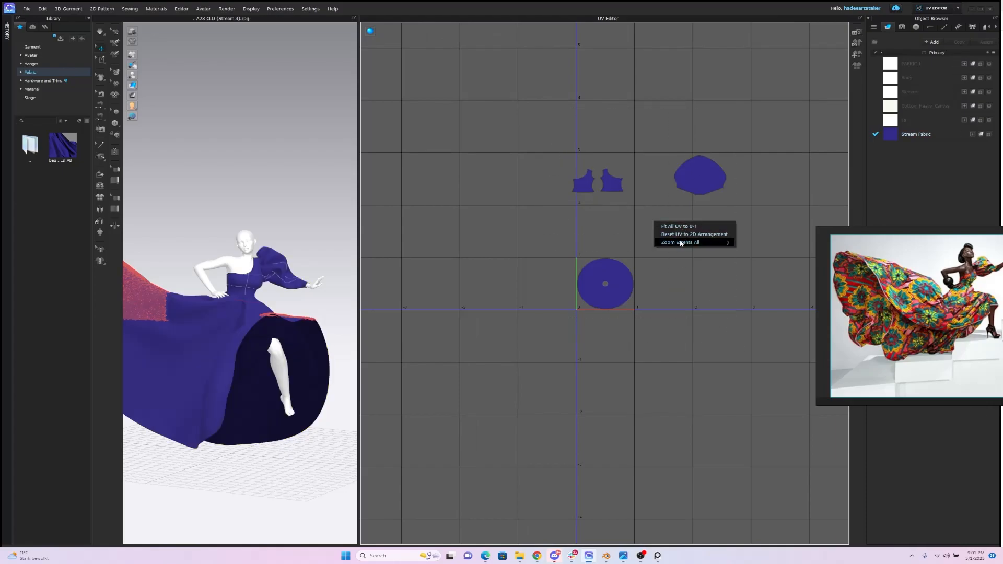
left_click(687, 234)
right_click(651, 235)
left_click(661, 236)
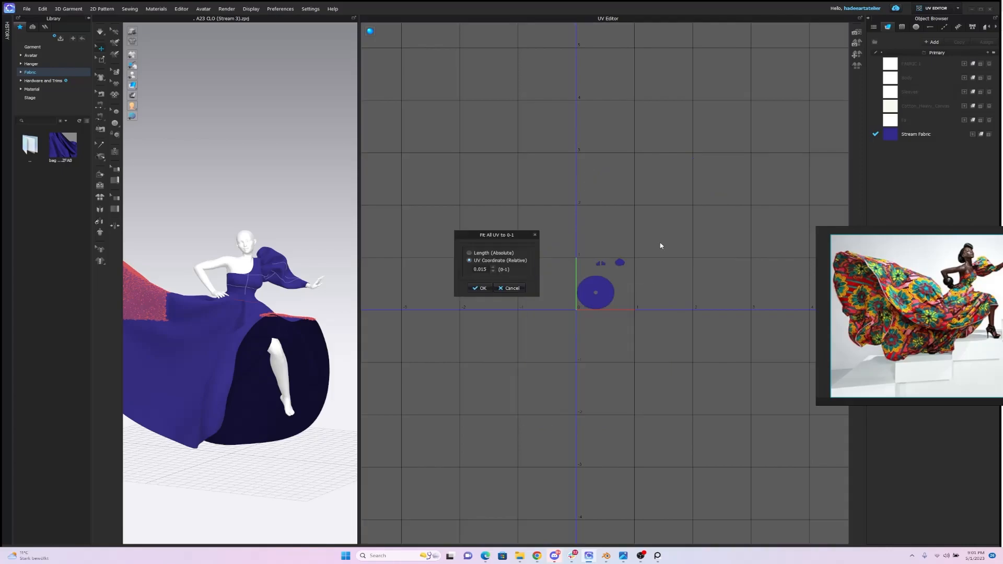
left_click(483, 288)
Step: Enlarge all UV islands together until the skirt nearly fills the 0–1 tile, and move the sleeve island beside the skirt's upper edge
scroll(604, 194, "up", 3)
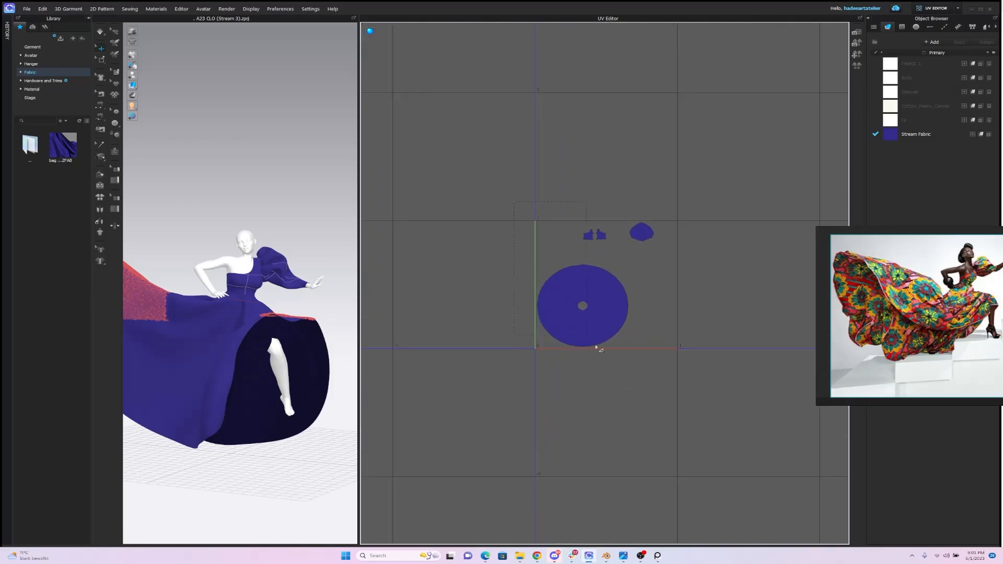
key("ctrl+a")
left_click_drag(662, 215, 710, 165)
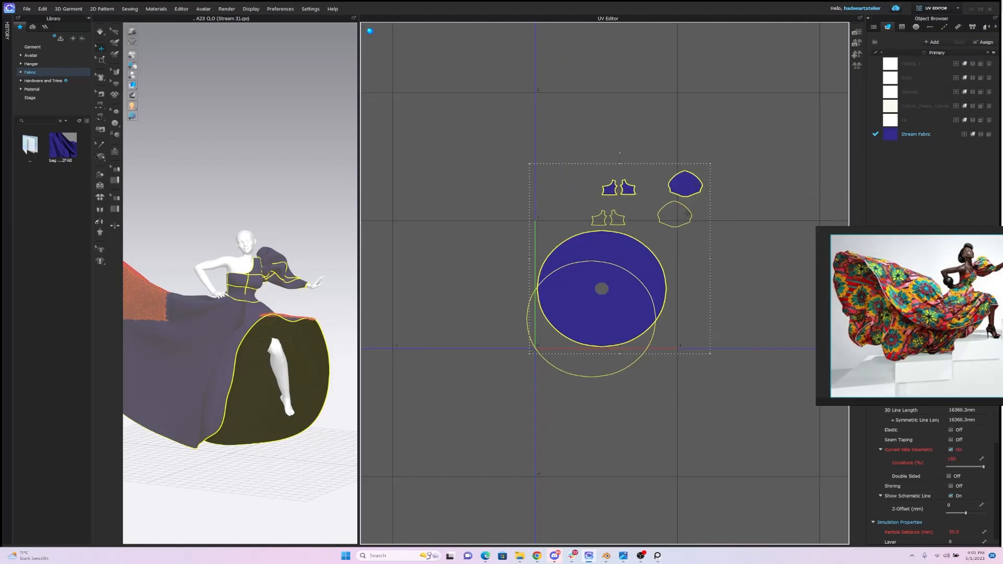
left_click(731, 182)
left_click_drag(685, 183, 666, 225)
left_click_drag(527, 161, 700, 299)
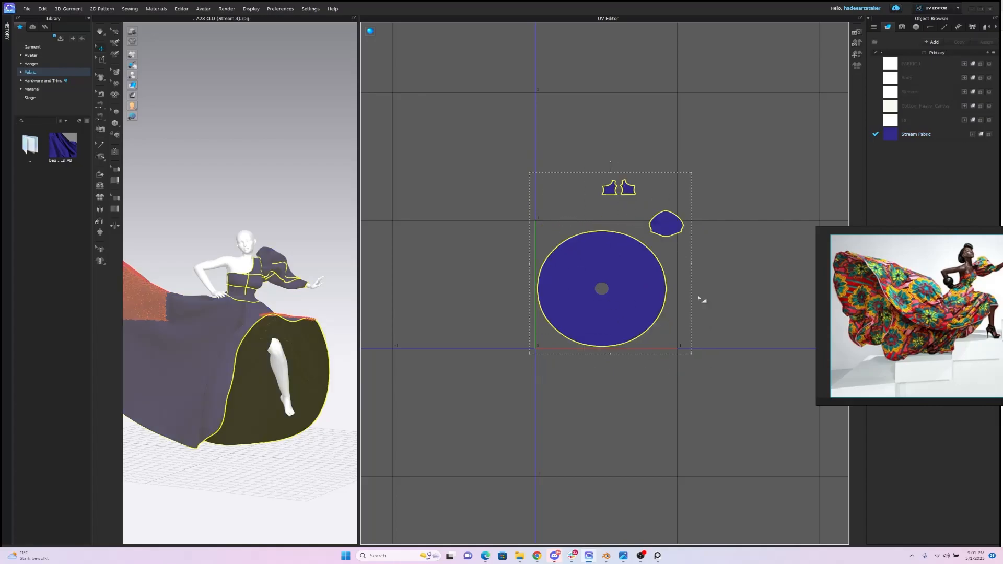
left_click_drag(690, 173, 678, 183)
left_click(708, 184)
Step: Move both bodice UV islands into the free space beside the skirt, below the sleeve and inside the 0–1 tile
left_click(654, 240)
left_click_drag(619, 203, 663, 269)
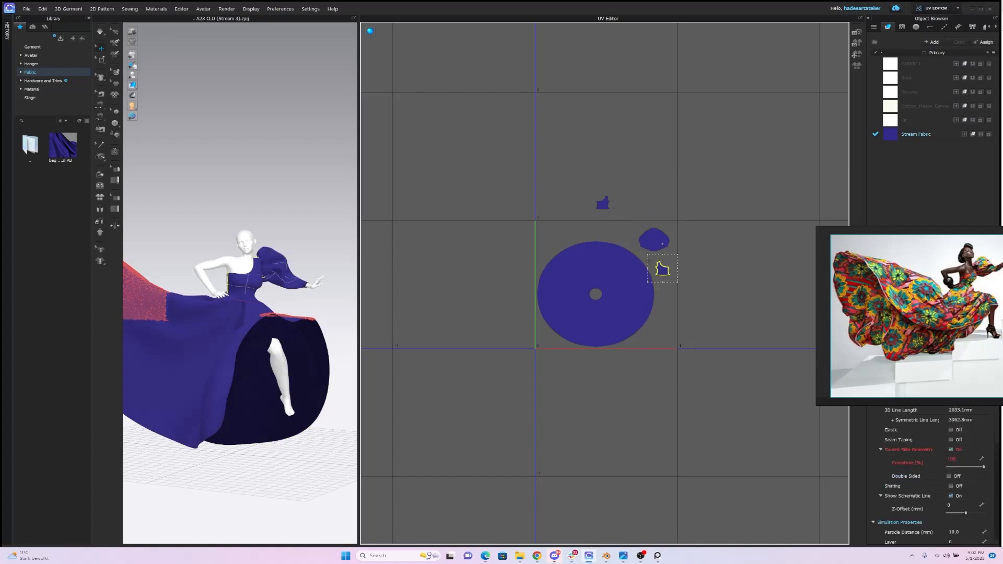
left_click_drag(603, 203, 663, 324)
left_click(693, 297)
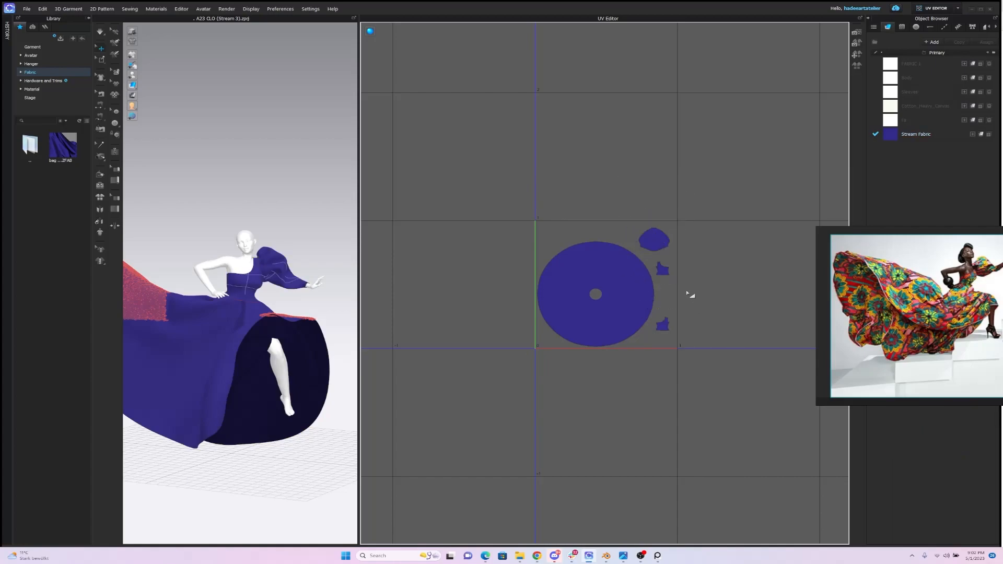
Step: Select all the garment patterns and export the selection as an OBJ file named "Stream 3 Garment"
left_click_drag(520, 216, 744, 365)
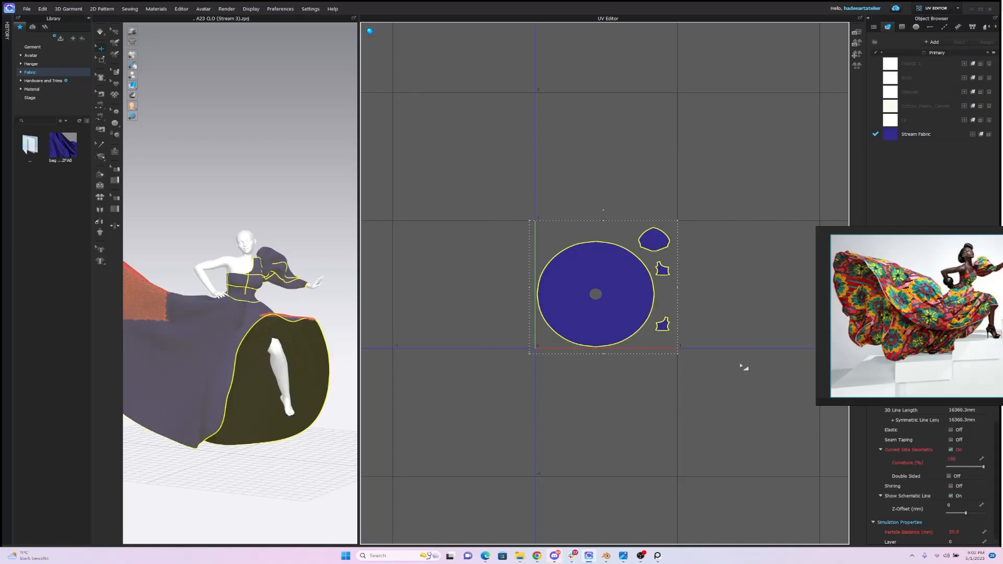
left_click(26, 9)
mouse_move(64, 95)
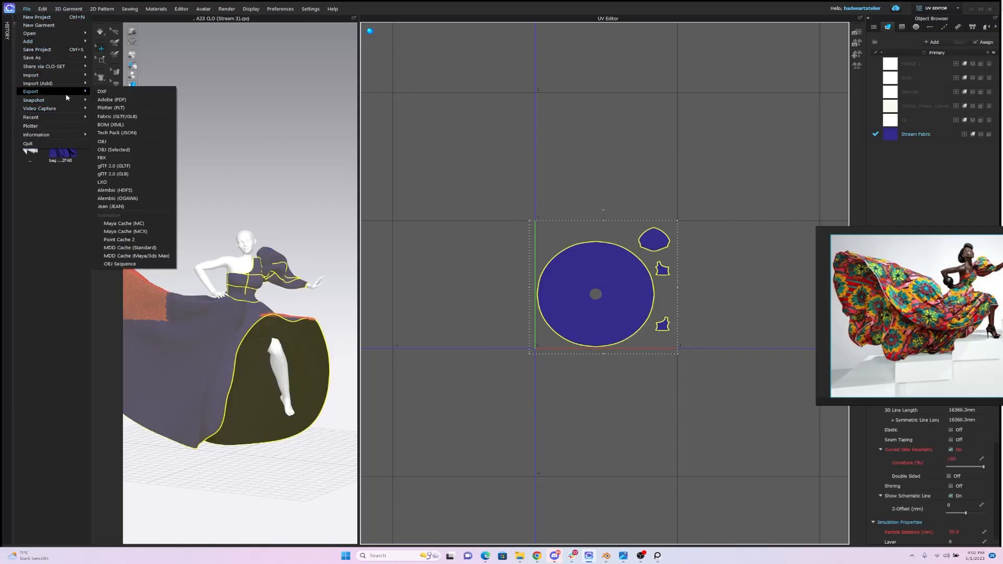
left_click(122, 150)
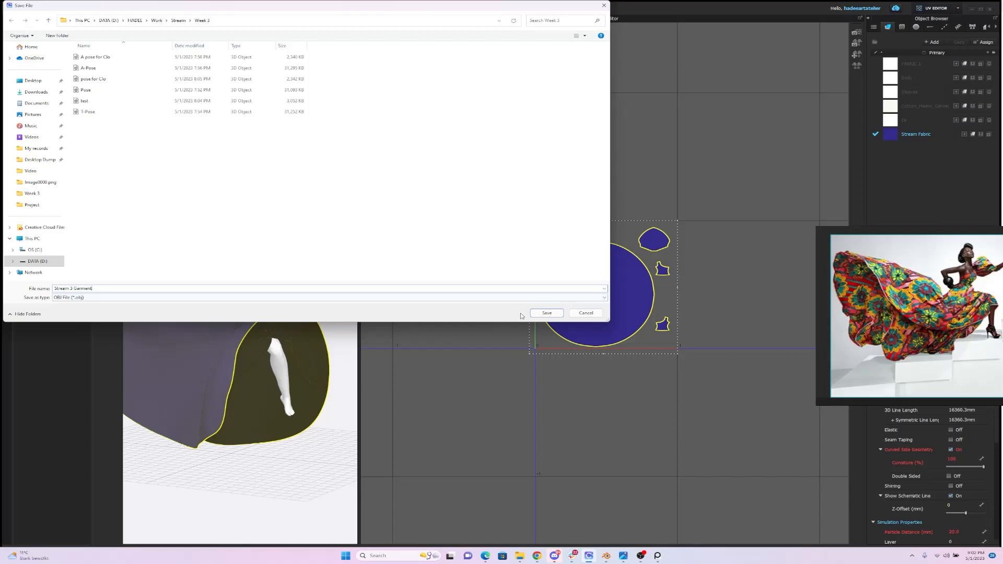
left_click(538, 315)
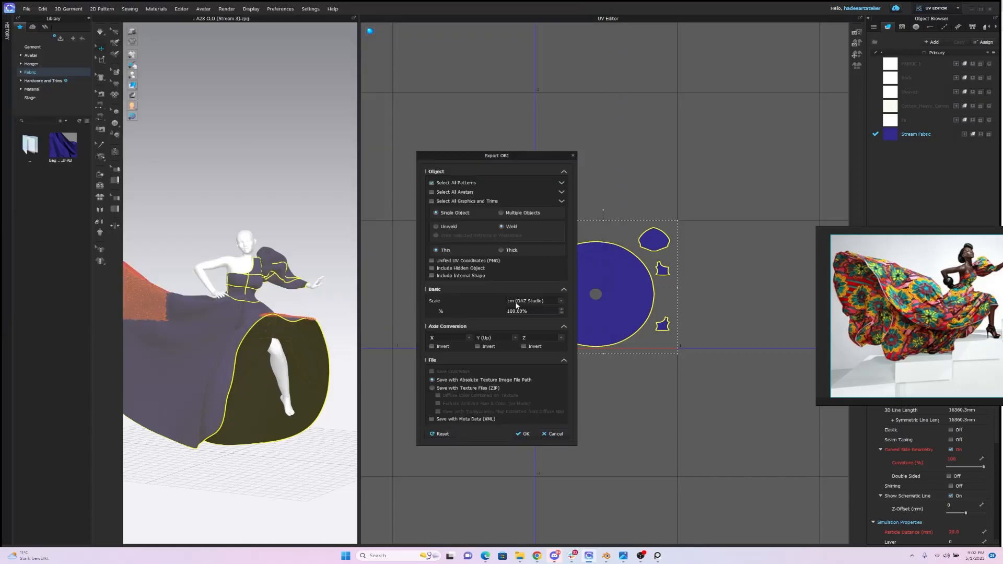
Step: Set the OBJ export scale to 1.00% in cm (DAZ Studio) and complete the export as a single, welded, thin object
left_click_drag(519, 155, 508, 116)
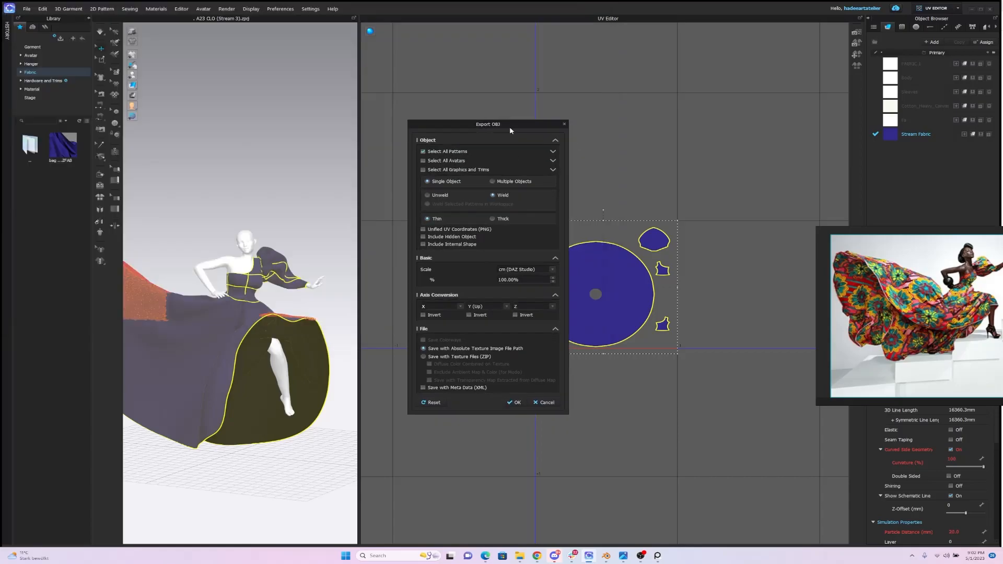
double_click(500, 273)
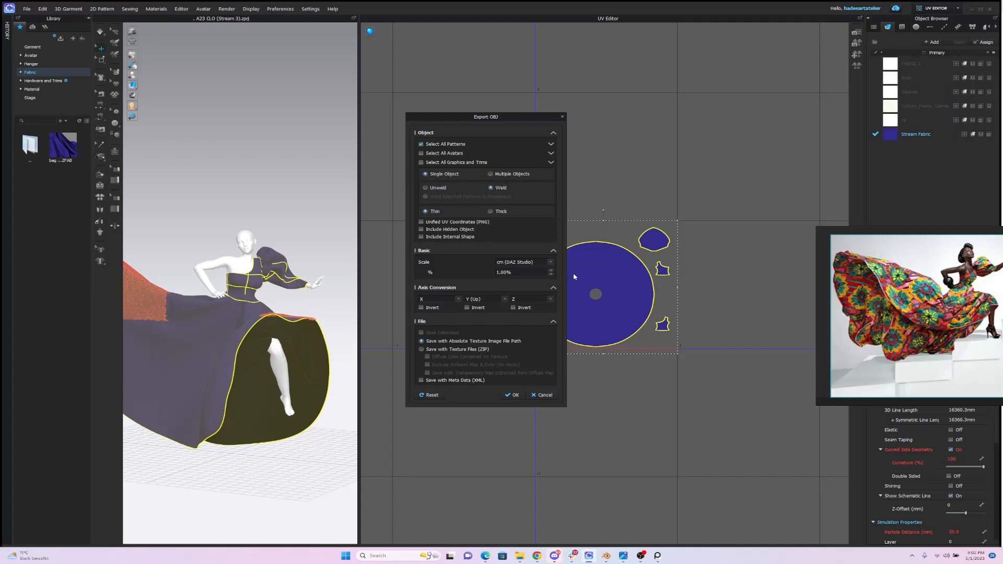
left_click(515, 396)
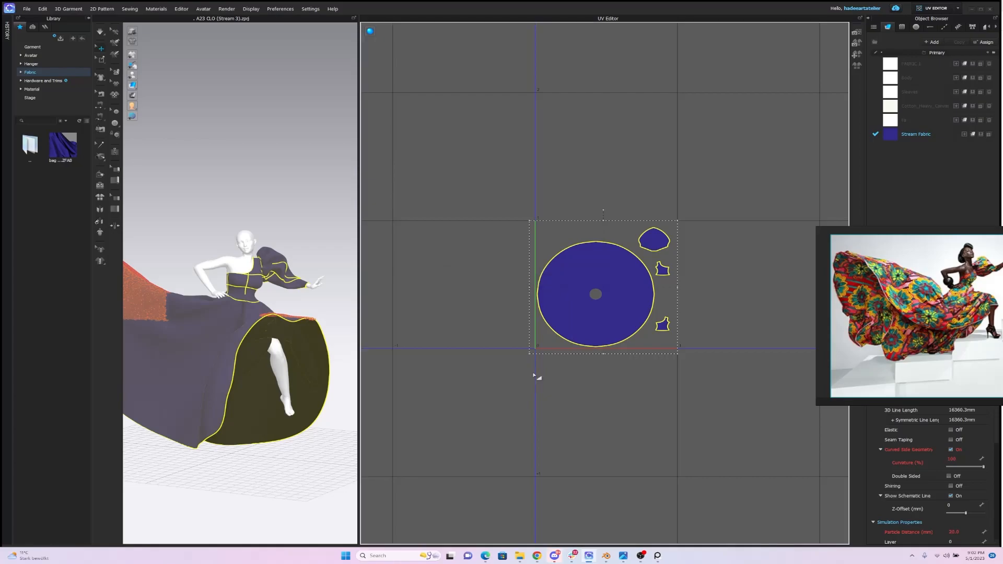
Step: Switch to Blender, unhide the Export collection holding the posed avatar, and frame the figure
left_click(606, 556)
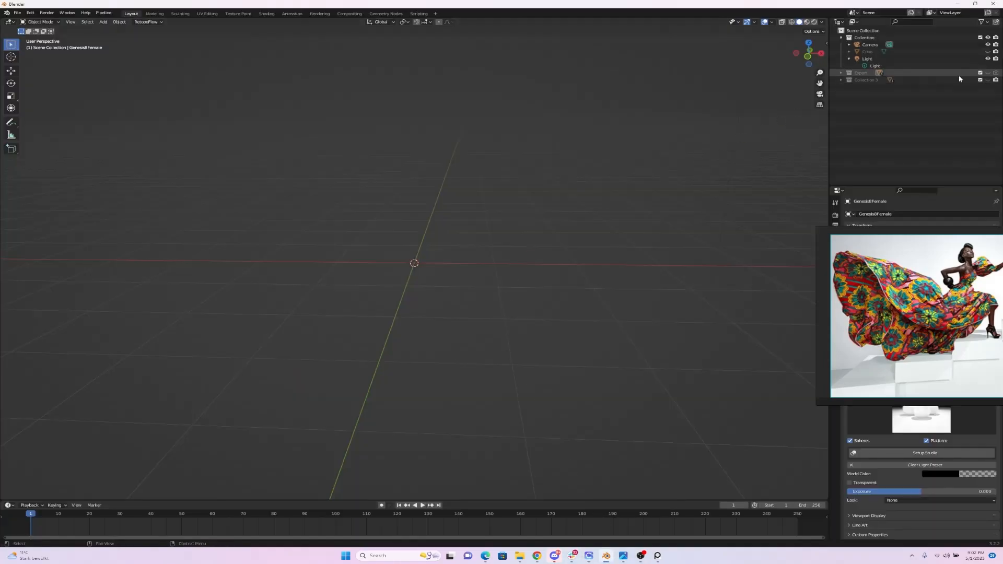
left_click(995, 74)
left_click_drag(820, 73, 799, 186)
left_click_drag(827, 69, 826, 89)
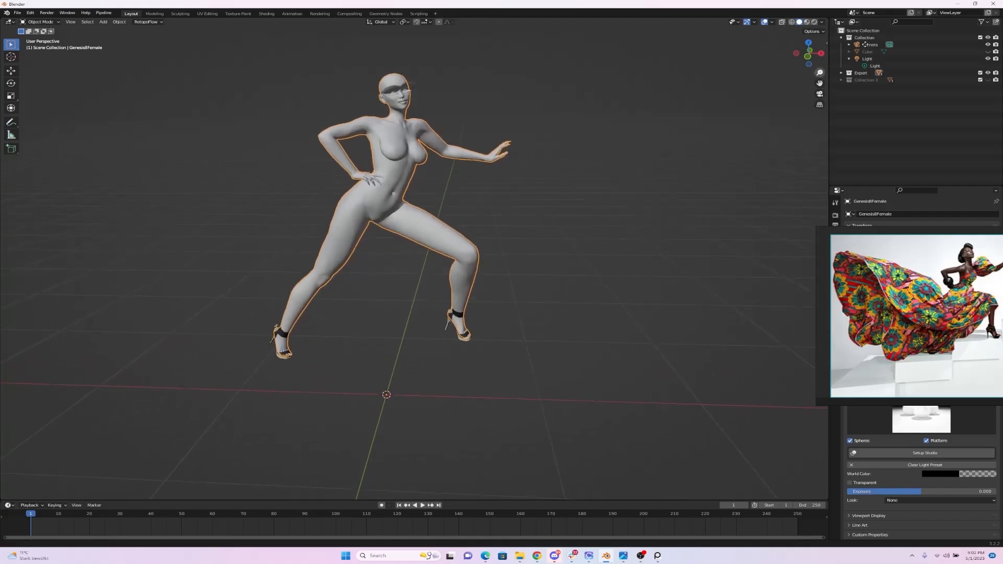
left_click(577, 186)
Step: Import "Stream 3 Garment.obj" from the Week 3 folder as a Wavefront OBJ with the default import settings
left_click(17, 12)
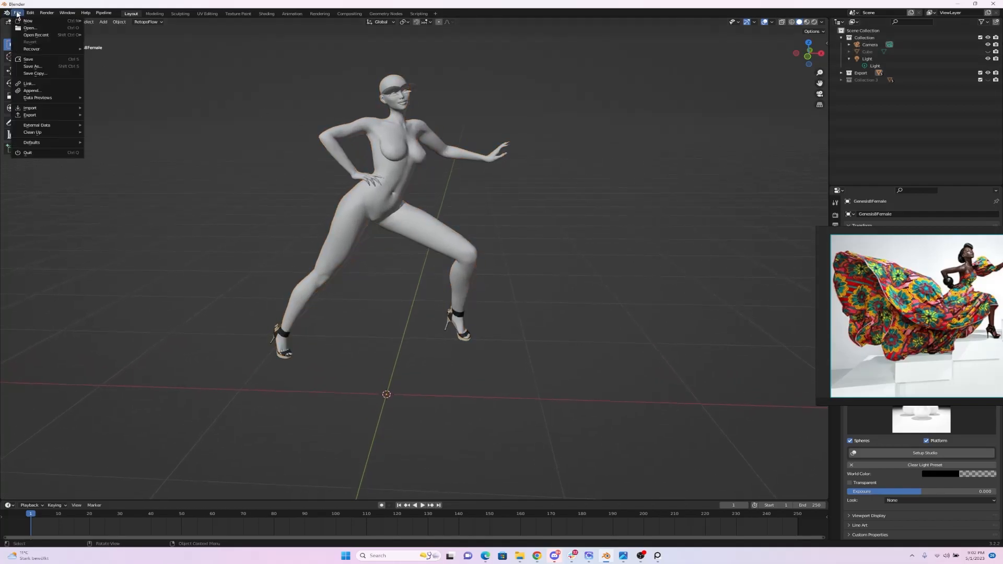
mouse_move(43, 109)
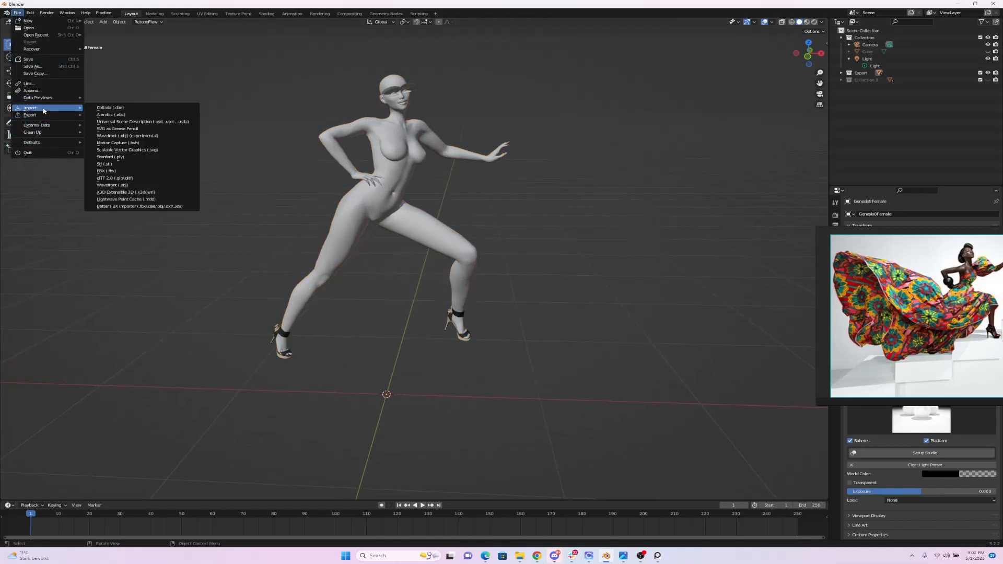
left_click(127, 186)
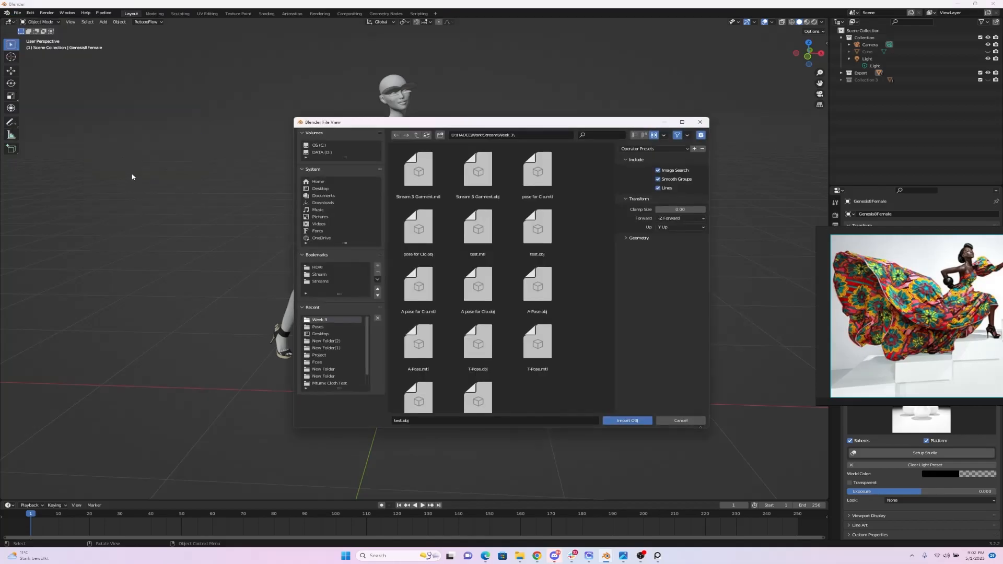
left_click(479, 194)
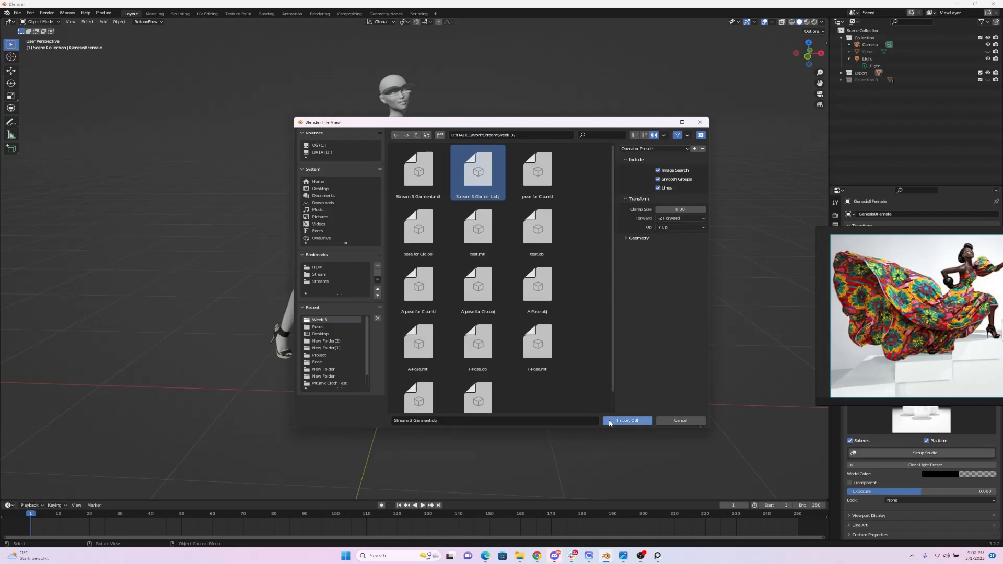
left_click(627, 421)
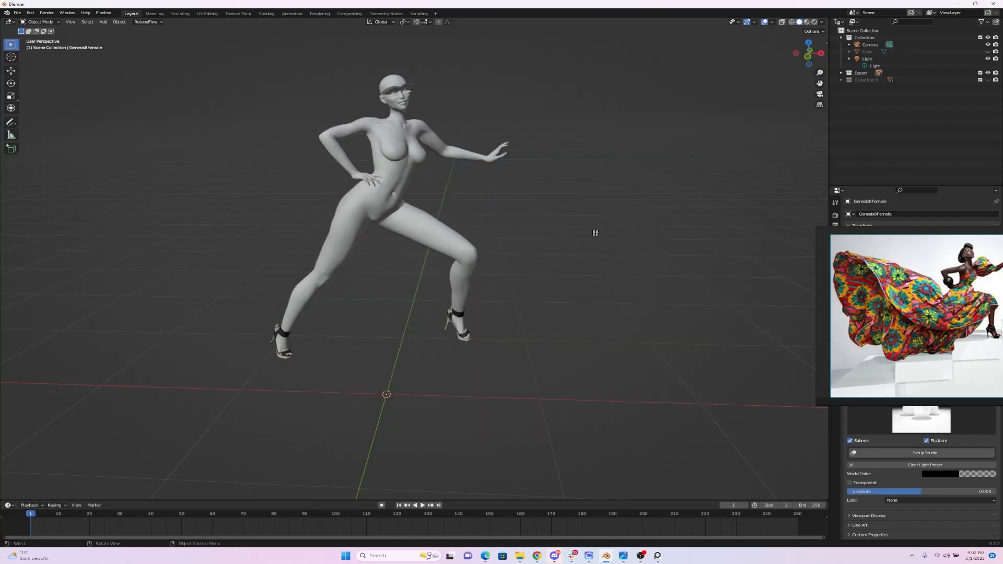
left_click(615, 196)
Step: Match the viewing angle of the dressed figure to the reference photo and reposition the photo so it is fully visible
left_click_drag(808, 53, 784, 49)
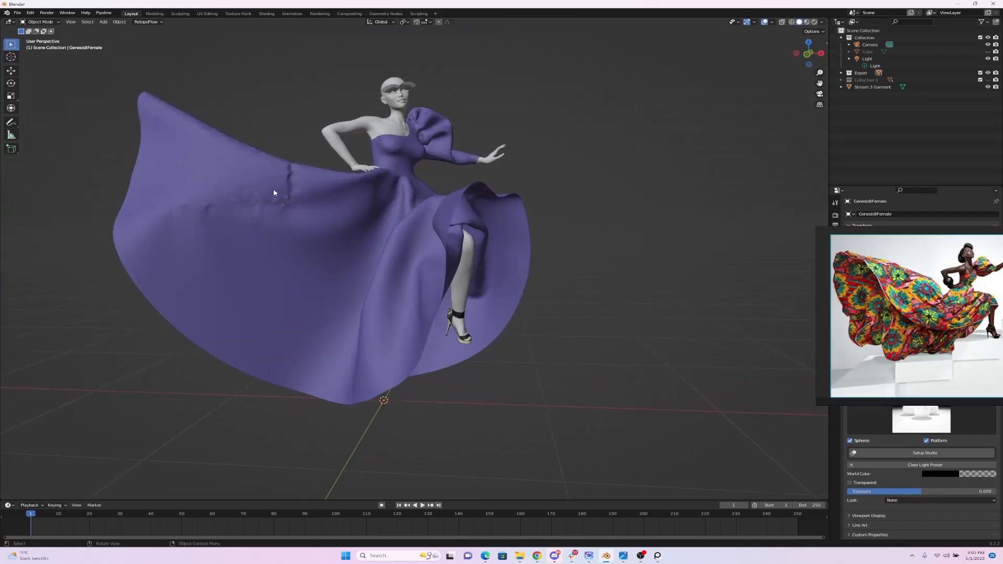
left_click_drag(811, 54, 672, 145)
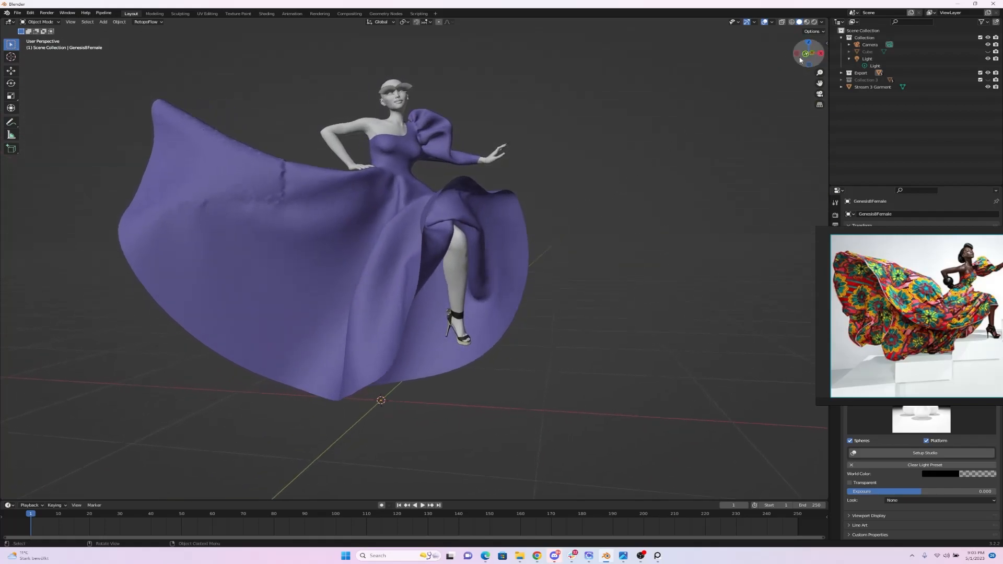
left_click_drag(807, 54, 792, 58)
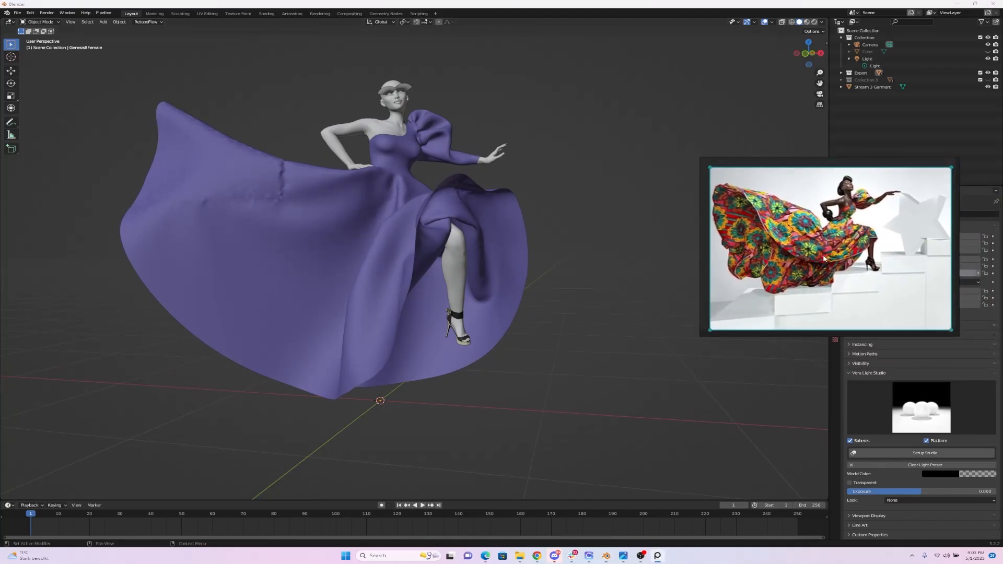
right_click_drag(827, 251, 857, 245)
left_click_drag(857, 245, 858, 241)
mouse_move(858, 243)
right_mouse_down()
mouse_move(845, 238)
mouse_move(872, 240)
right_mouse_up()
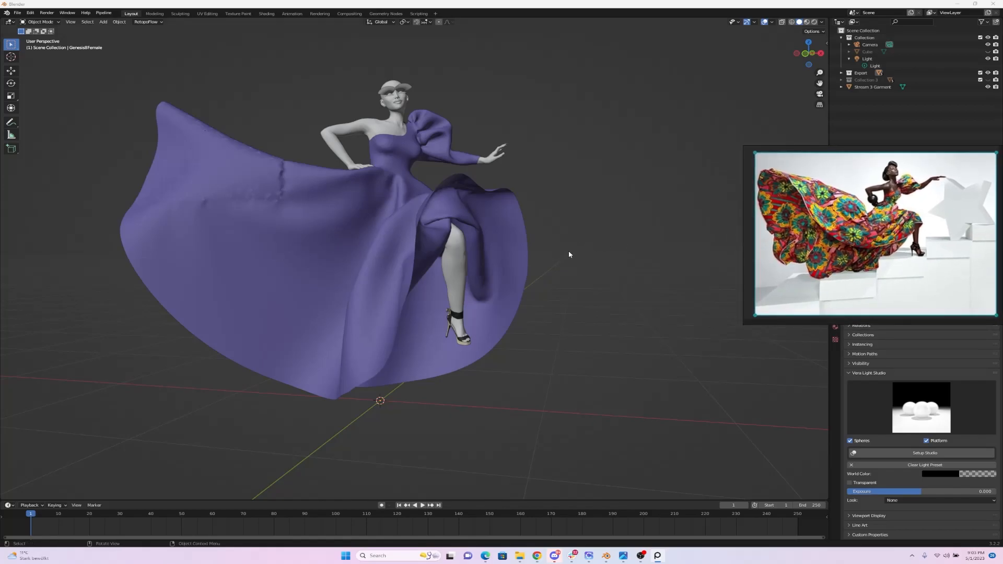
Step: Look up the Archimesh add-on in the add-on preferences by searching for "arch"
key("shift+a")
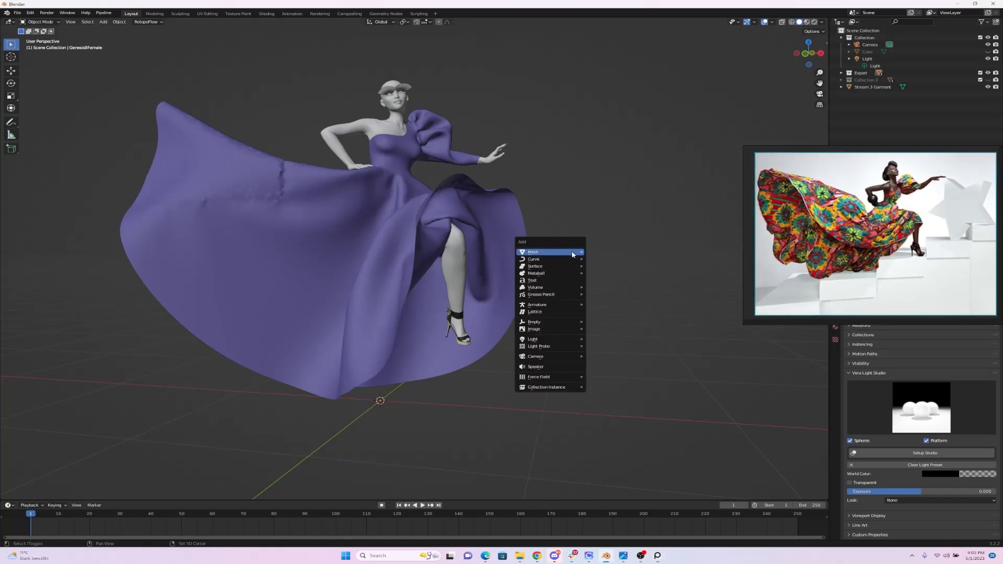
mouse_move(572, 255)
mouse_move(617, 331)
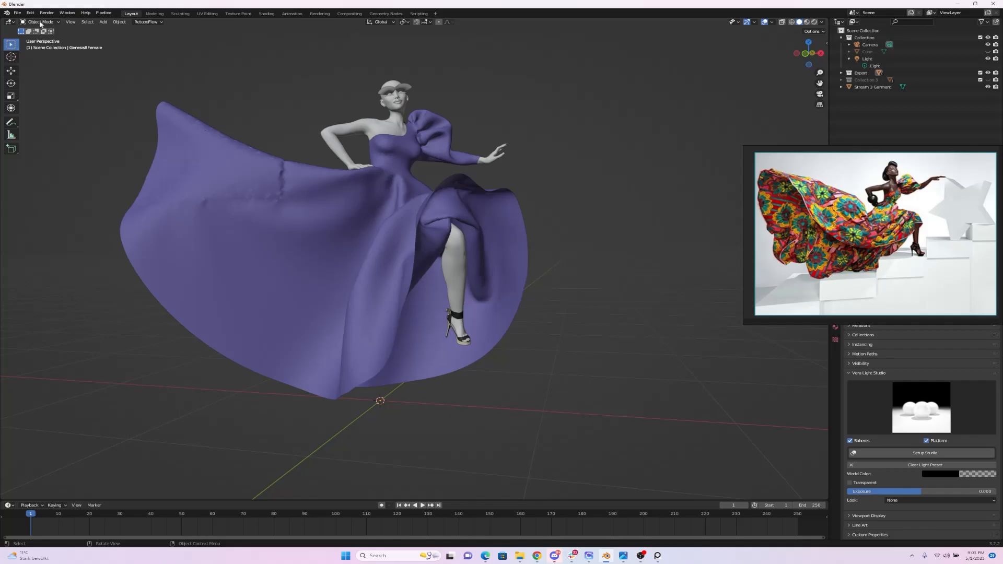
left_click(30, 13)
left_click(72, 114)
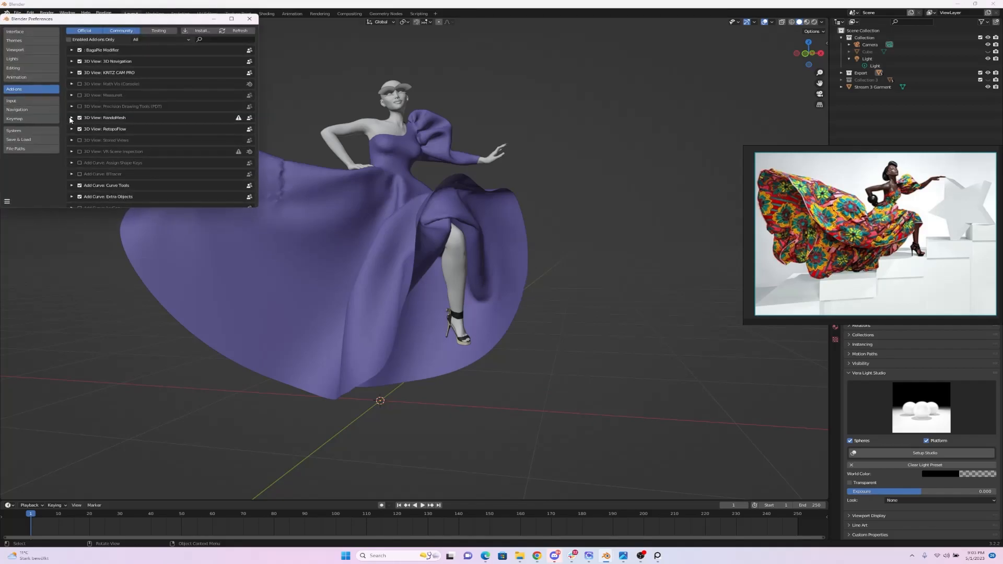
left_click(206, 40)
type("ae")
key("BackSpace")
type("m")
type("ch")
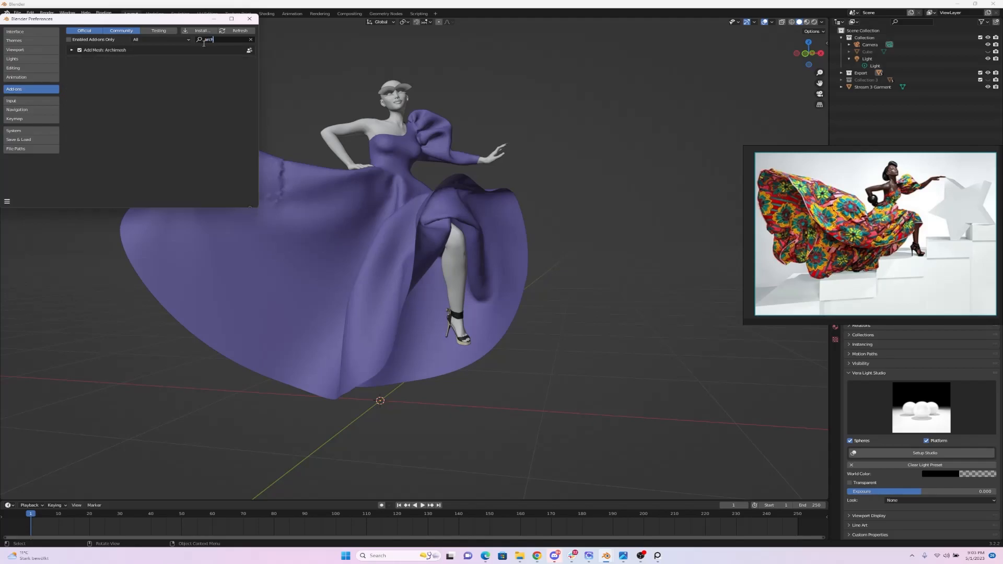
left_click(249, 19)
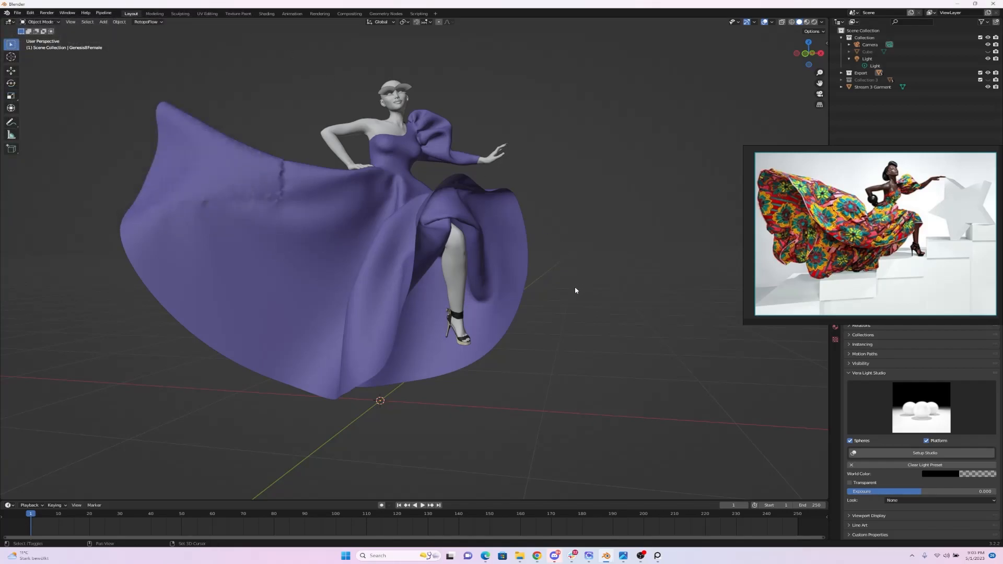
Step: Add an Archimesh staircase, set its number of steps to 5 and close its sides
key("shift+a")
mouse_move(614, 369)
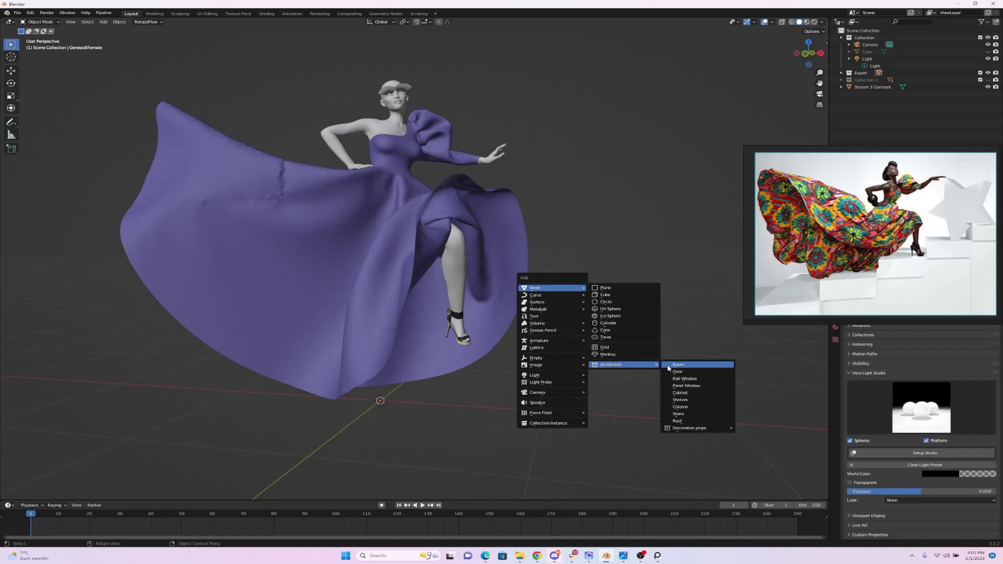
left_click(687, 416)
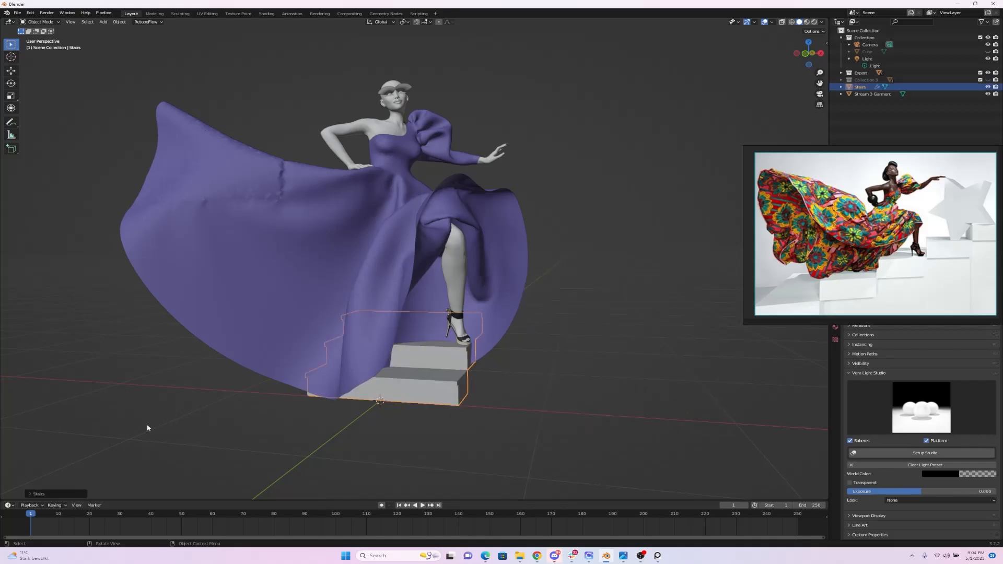
left_click(61, 494)
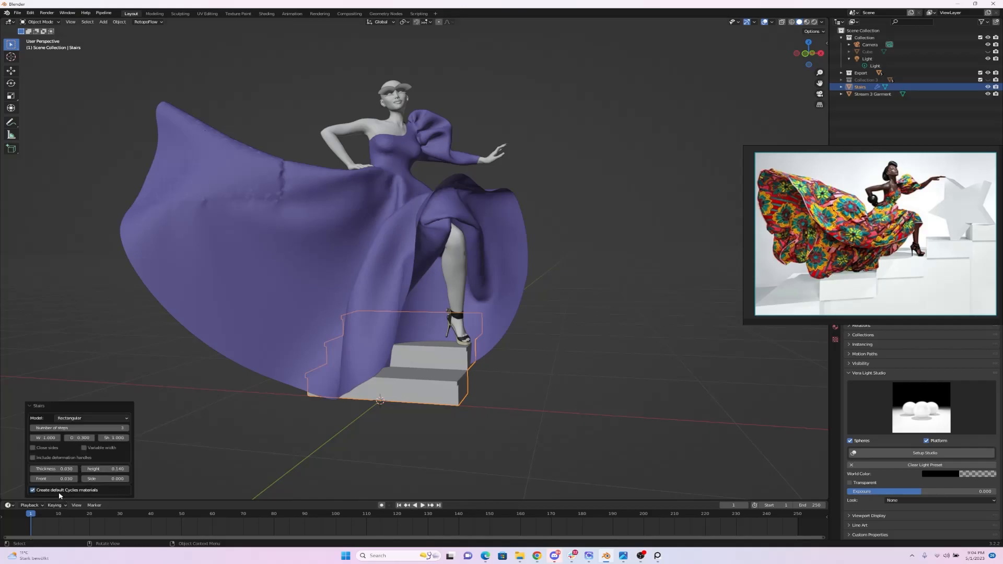
left_click(115, 429)
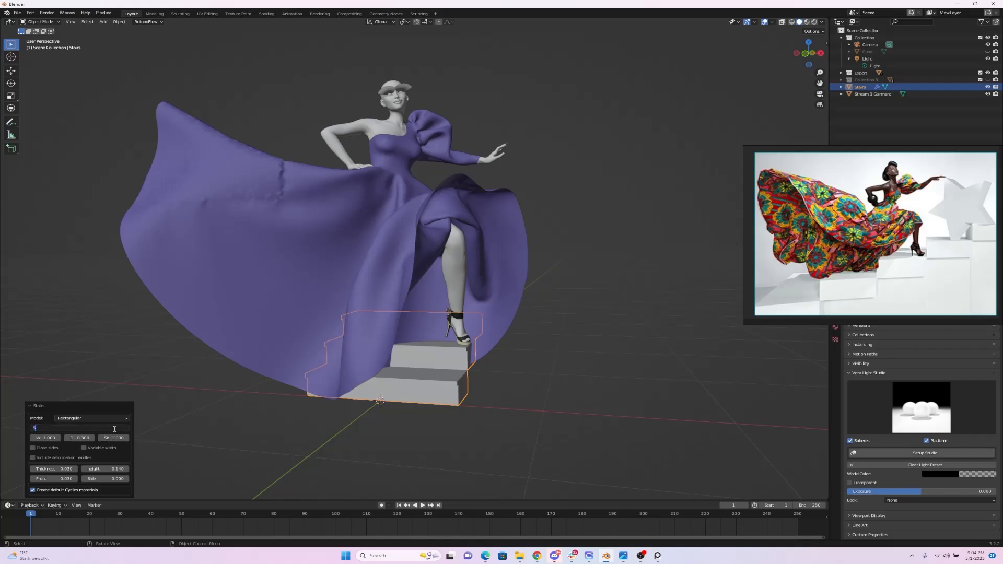
type("5")
key("Return")
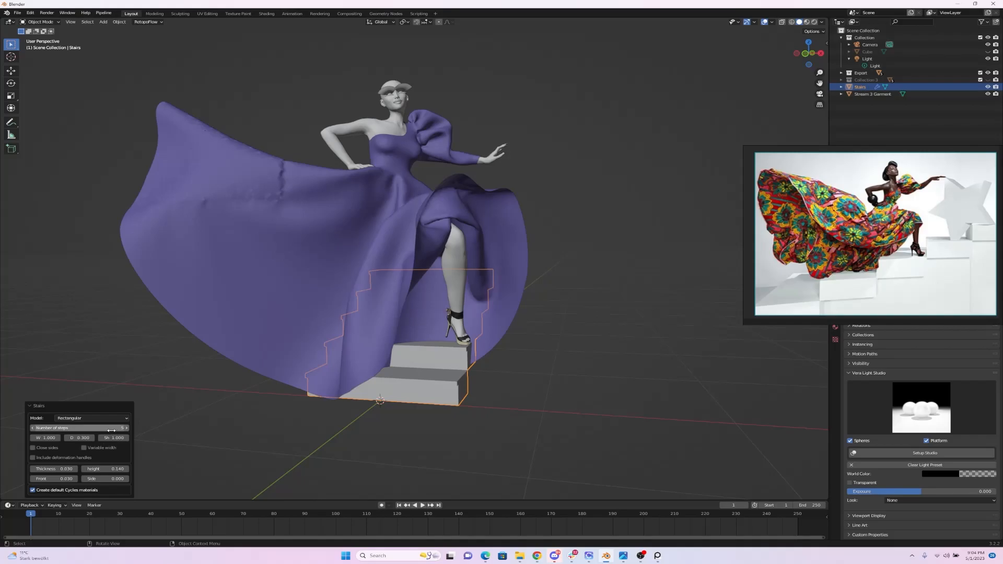
left_click(33, 449)
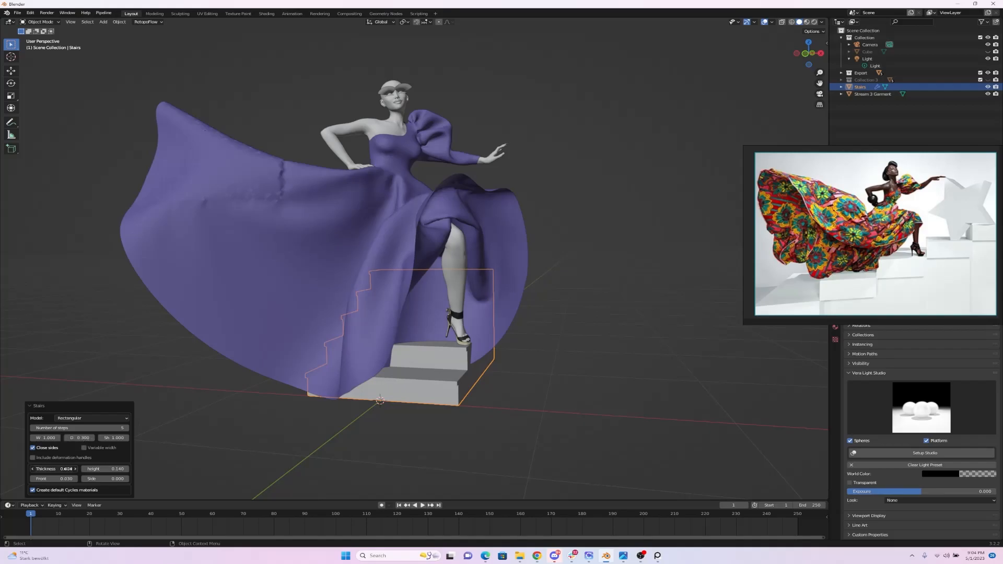
Step: Undo the thickness adjustment and the addition of the staircase
left_click_drag(72, 470, 74, 469)
key("ctrl+z")
key("ctrl+z")
key("ctrl+z")
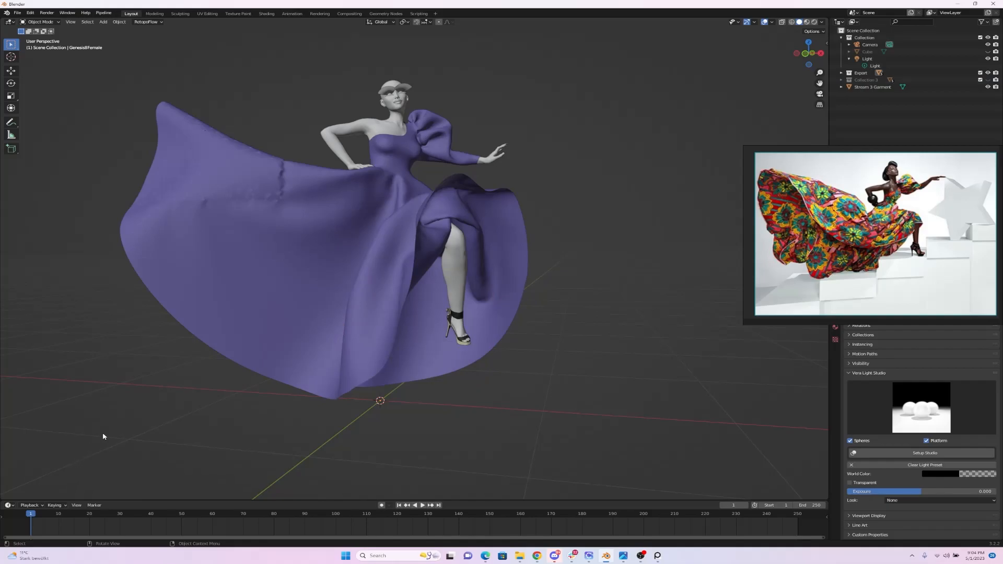
Step: Add the five-step Archimesh staircase with closed sides again and set its step thickness to 0.090
key("shift+a")
mouse_move(443, 343)
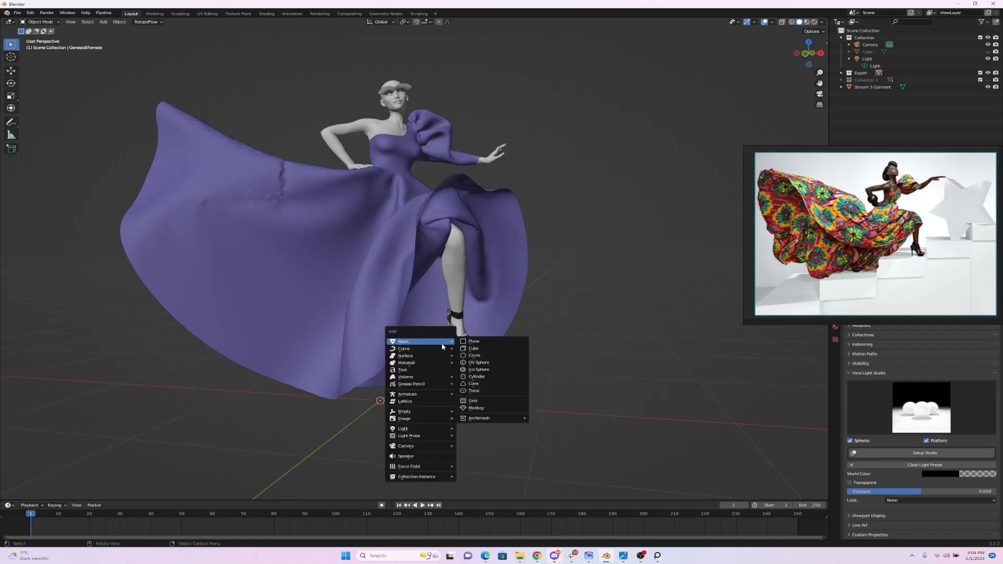
mouse_move(498, 421)
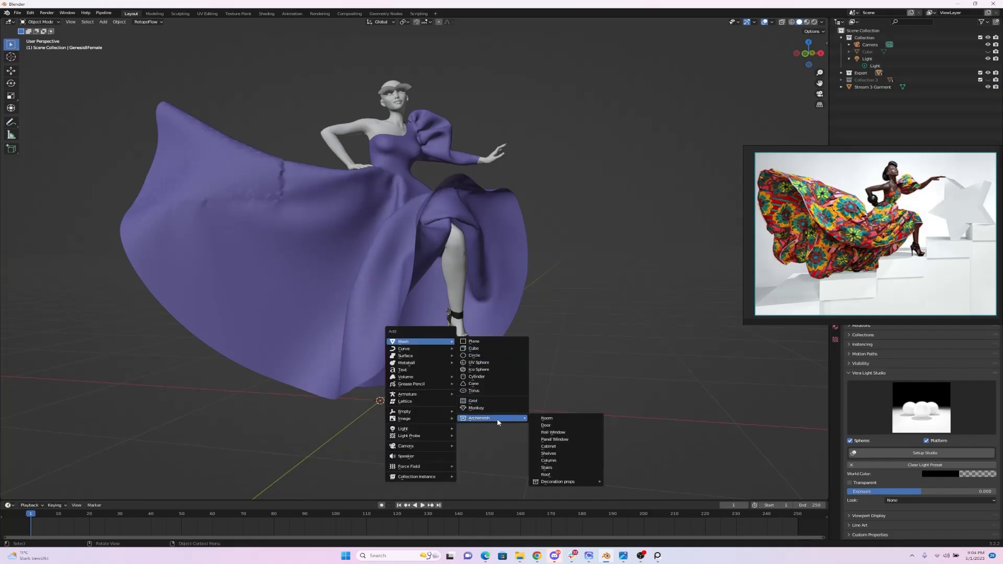
left_click(548, 467)
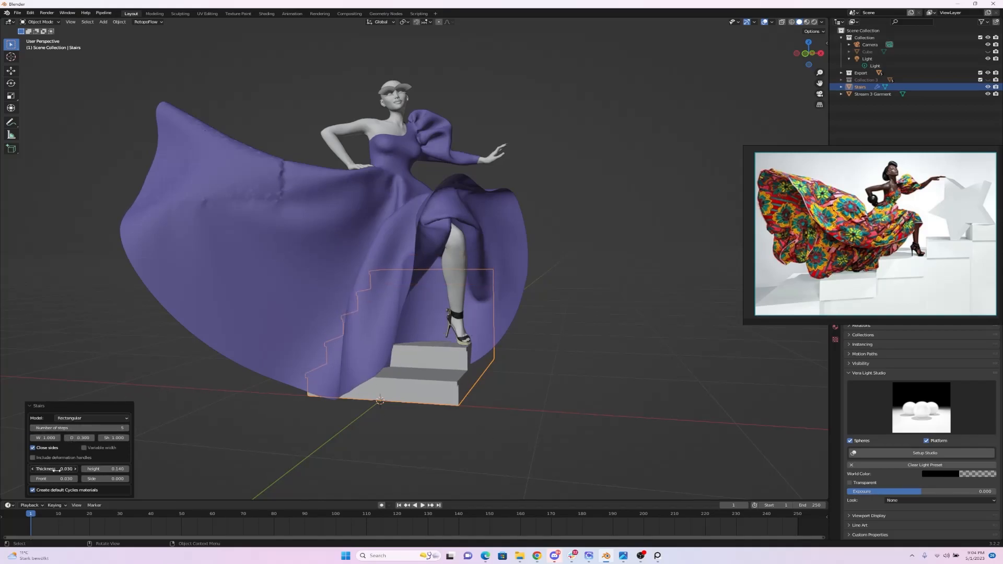
left_click_drag(55, 470, 73, 470)
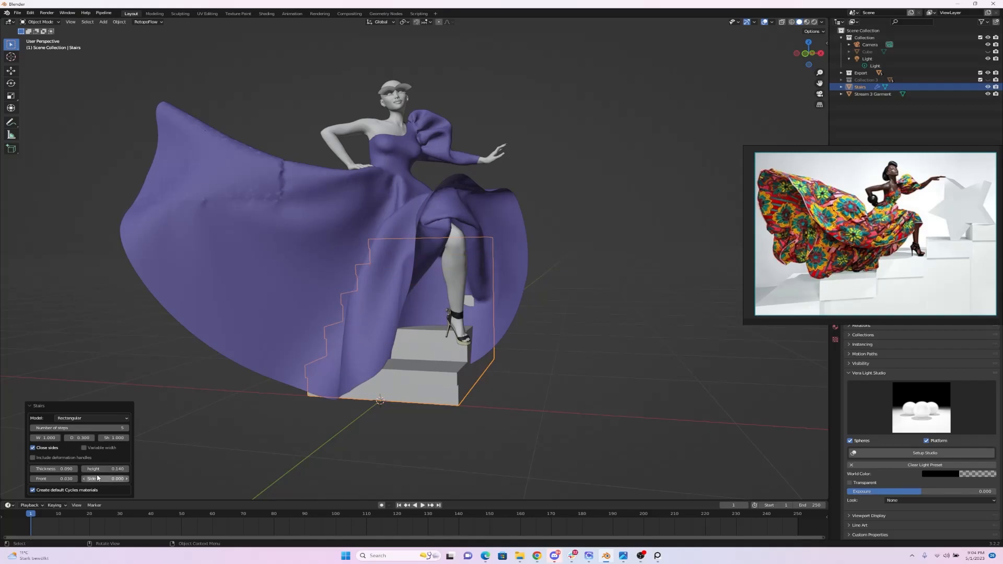
Step: Try a side overhang on the steps, then return the Side value to 0.000
left_click(101, 479)
type("0.3")
key("Return")
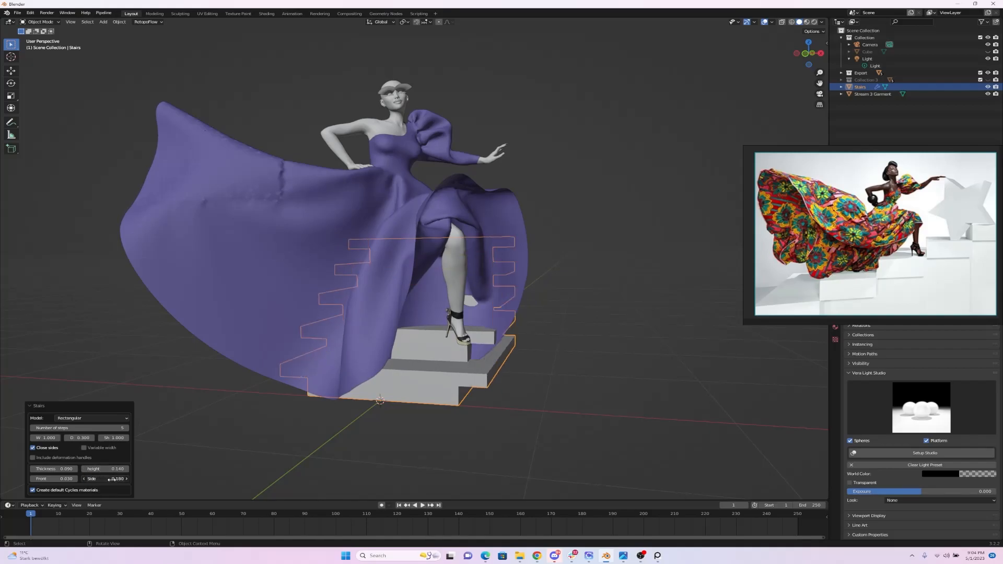
left_click_drag(112, 480, 63, 479)
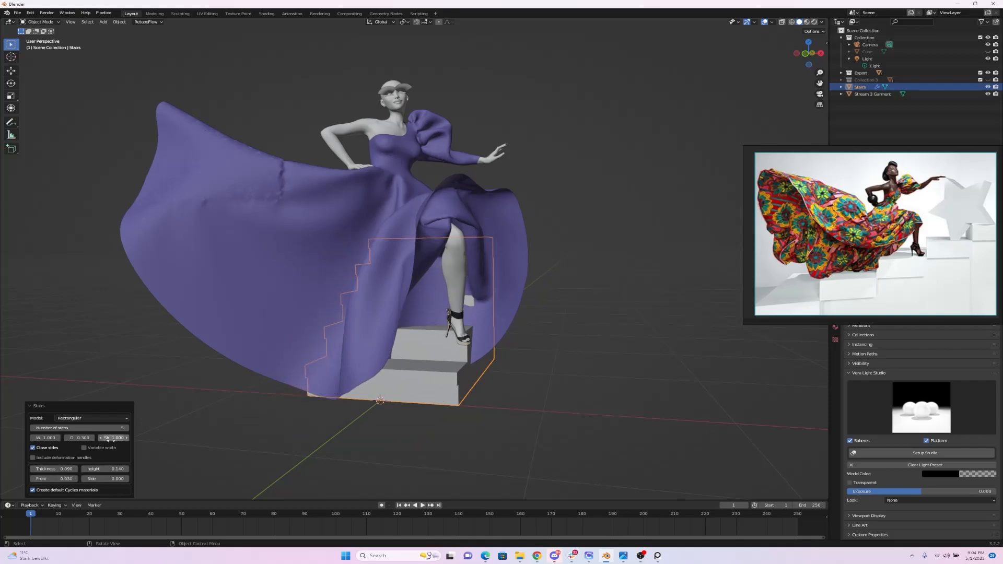
Step: Set the staircase's width to 1.720 and its step depth to 0.420
left_click_drag(123, 439, 65, 439)
key("Escape")
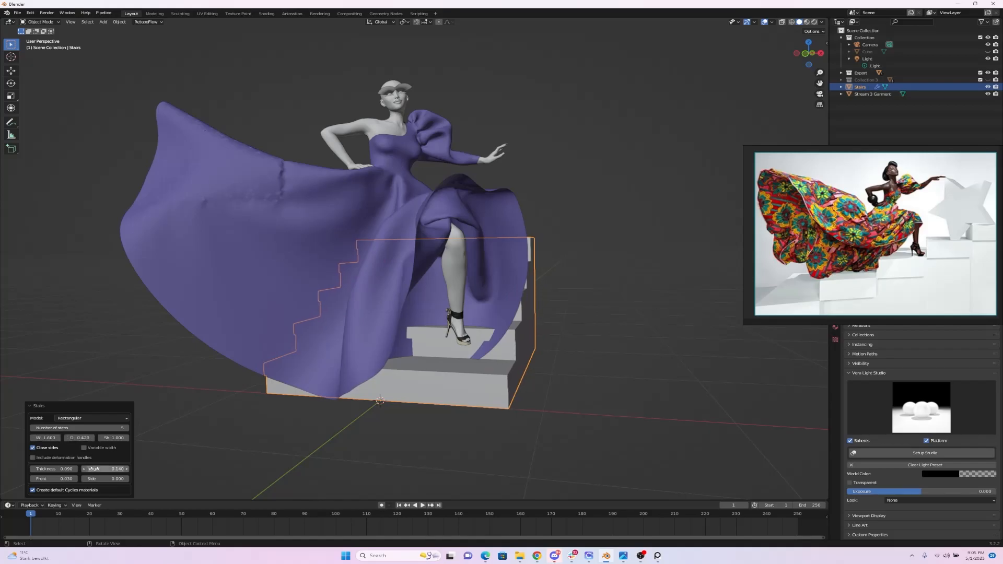
left_click_drag(97, 469, 102, 470)
left_click_drag(51, 438, 51, 439)
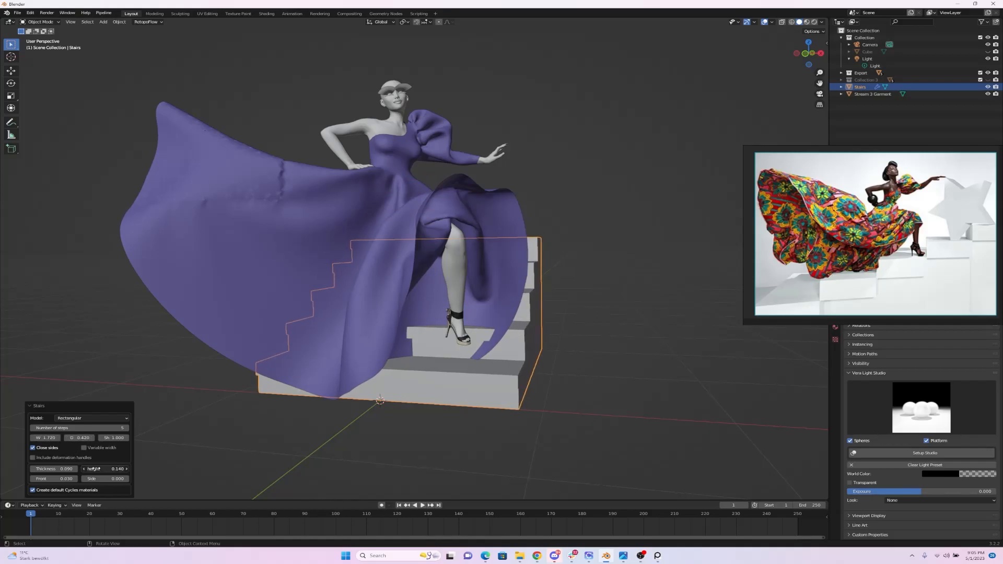
Step: Widen the staircase further so it extends past the skirt's outer edge beside the front leg, then deselect it
mouse_move(94, 469)
left_mouse_down()
mouse_move(113, 469)
mouse_move(95, 469)
left_mouse_up()
mouse_move(61, 470)
left_mouse_down()
mouse_move(84, 470)
mouse_move(62, 470)
mouse_move(73, 470)
left_mouse_up()
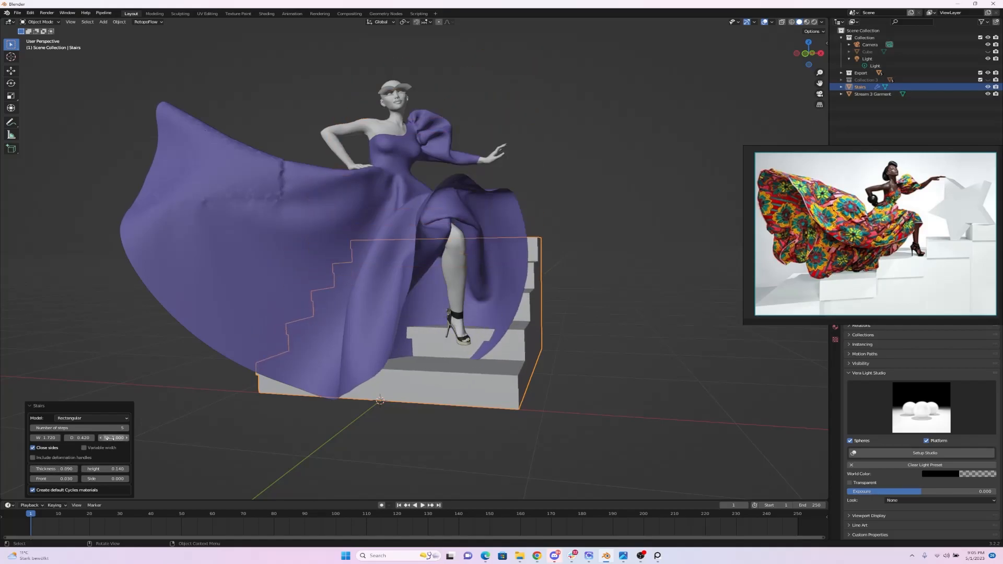
left_click_drag(121, 440, 52, 442)
left_click(231, 446)
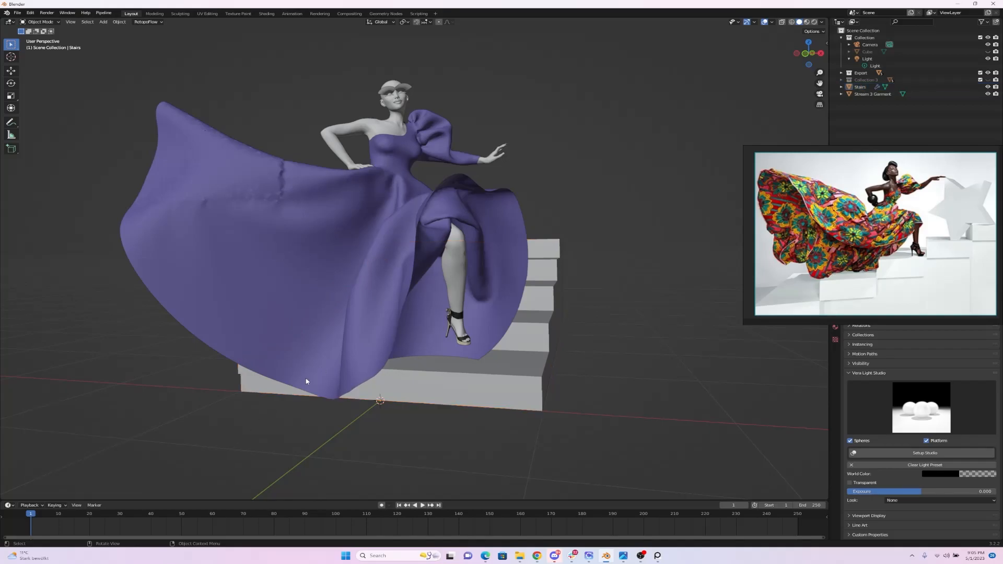
Step: Rotate the staircase freehand by roughly a quarter turn about its base and set its Y rotation to 0°
left_click_drag(807, 53, 762, 101)
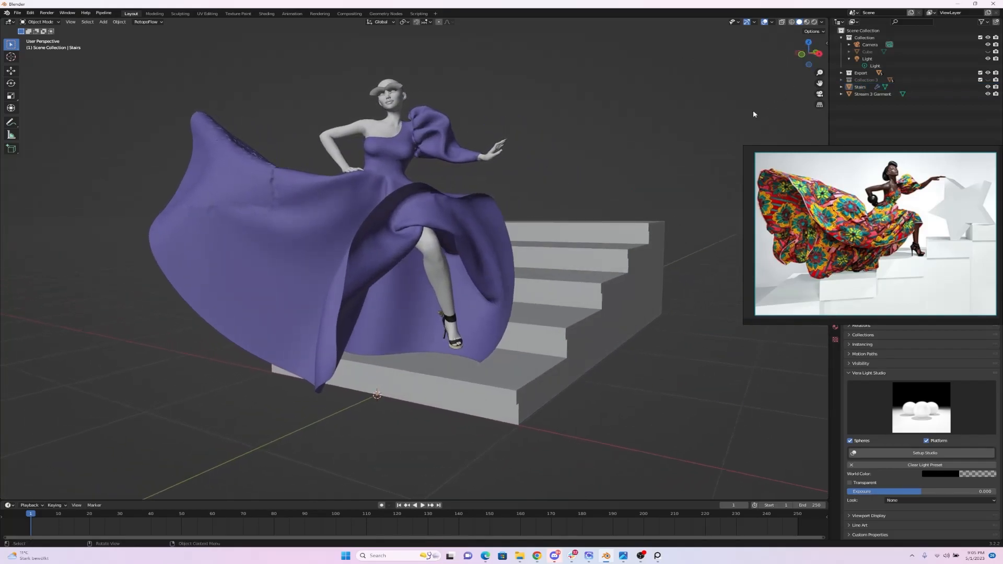
left_click(609, 301)
left_click(11, 83)
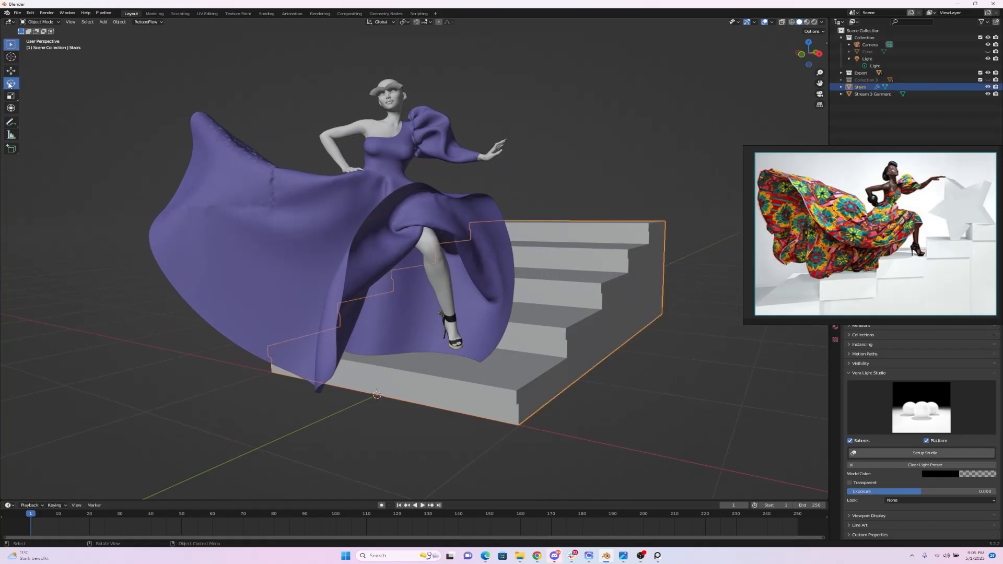
left_click_drag(849, 259, 64, 226)
left_click_drag(826, 47, 818, 50)
left_click_drag(358, 403, 337, 403)
left_click(952, 266)
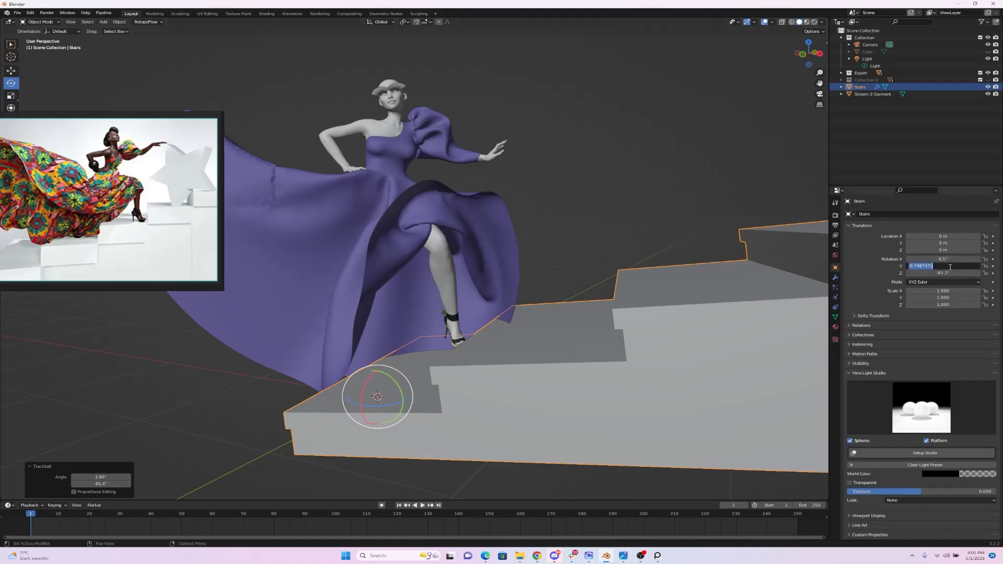
type("0")
key("Return")
Step: Try a 90° X rotation on the staircase, then set its X rotation to 0°
left_click(950, 260)
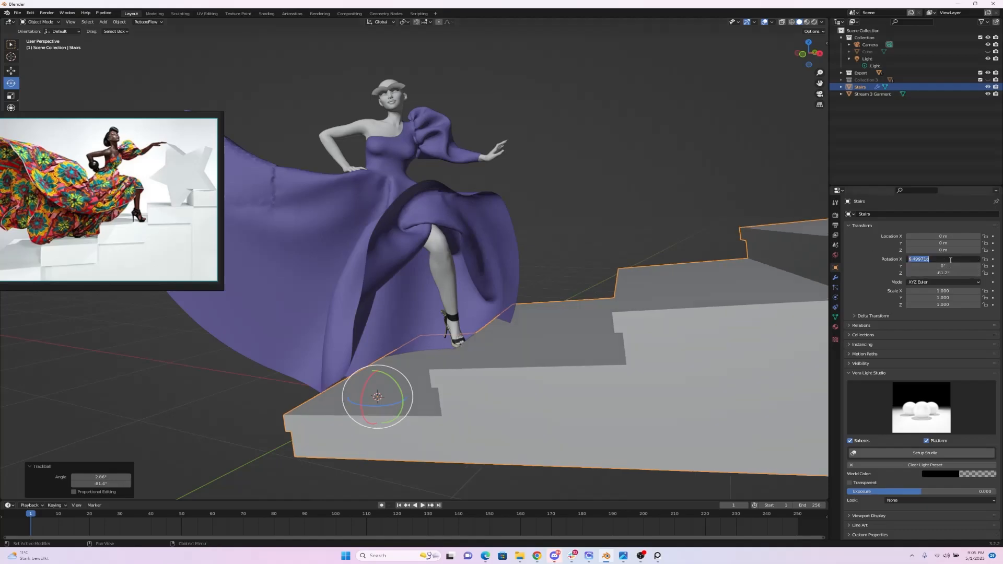
type("90")
key("Return")
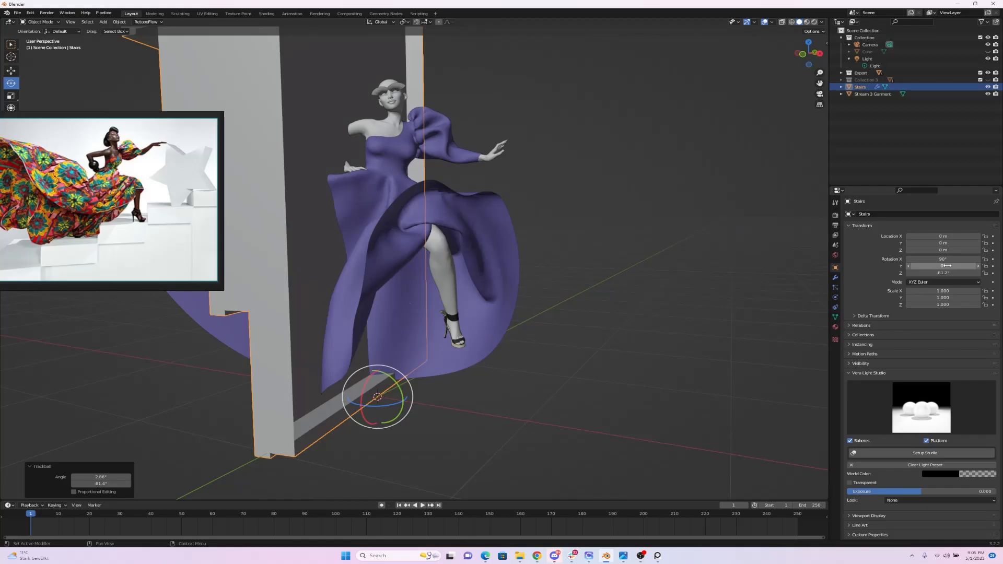
left_click(945, 260)
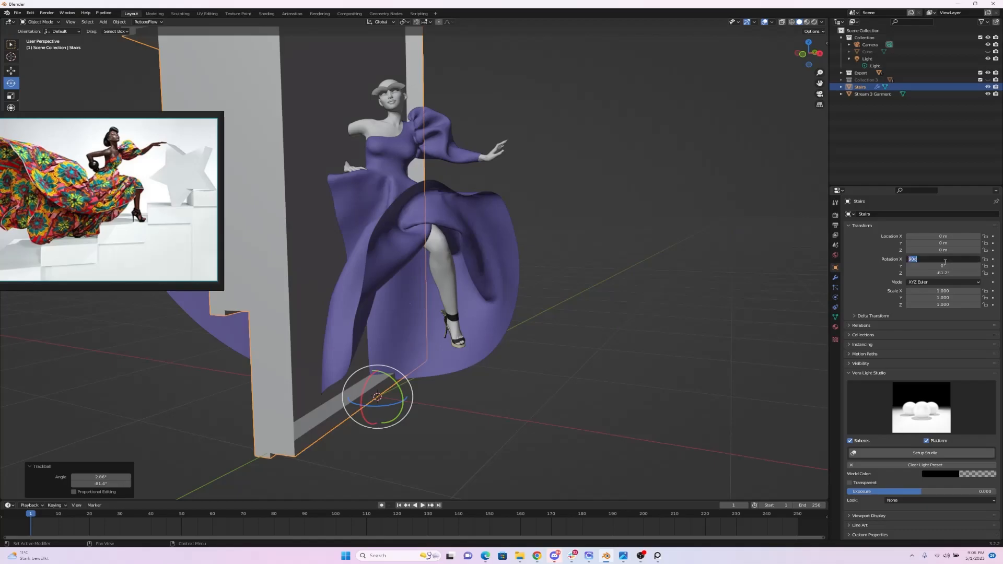
key("Return")
Step: Set the staircase's Z rotation to -90° so its steps rise along the X axis toward the avatar's outstretched hand
left_click(946, 273)
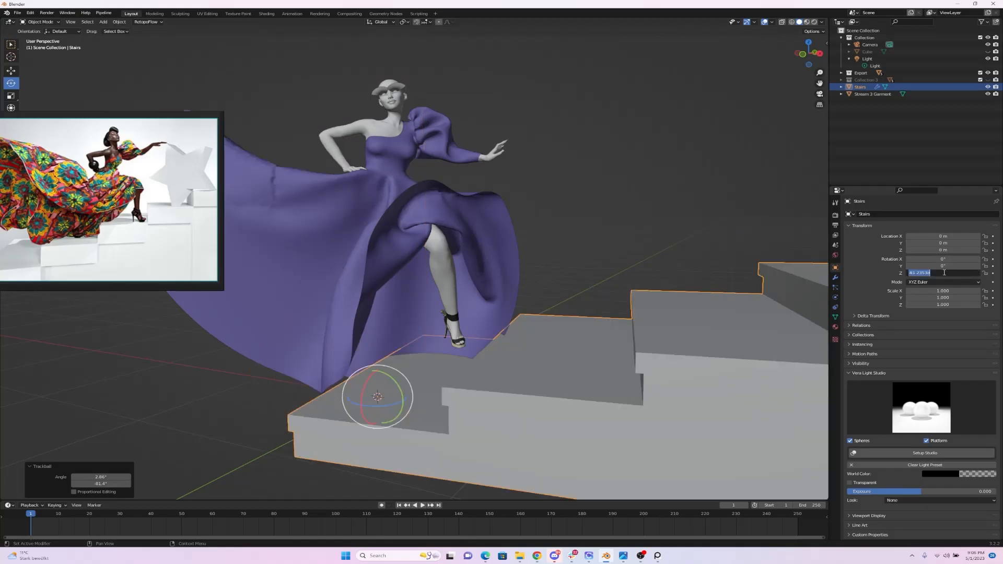
key("BackSpace")
type("-90")
key("Return")
left_click_drag(819, 54, 751, 134)
left_click_drag(148, 203, 174, 187)
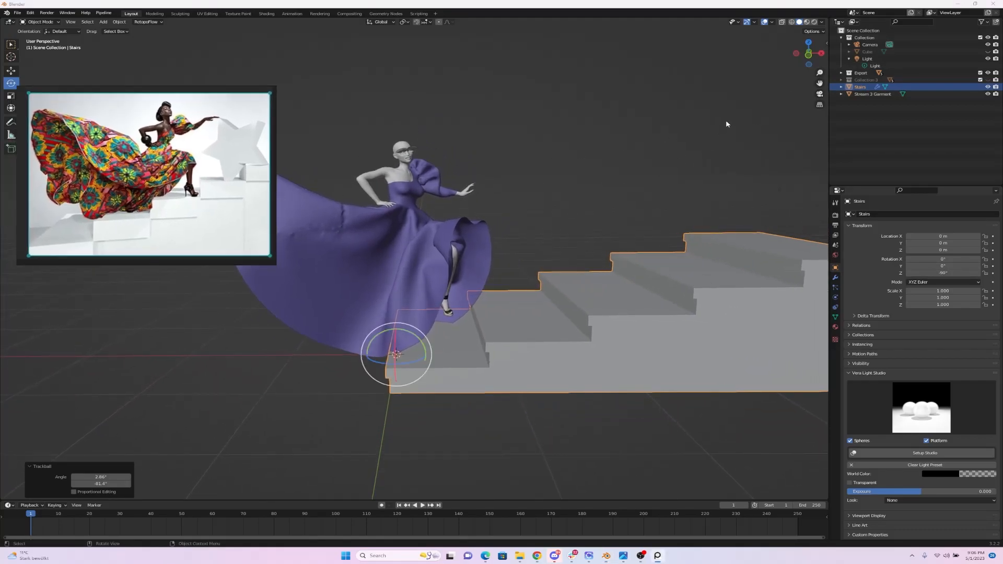
Step: Shift the staircase about -1.19 m along X and lower it under the front foot, scaling it to about 0.794 in Y and 0.853 in Z
left_click(11, 71)
left_click_drag(418, 357, 252, 360)
left_click_drag(295, 384, 271, 377)
left_click(11, 97)
mouse_move(275, 383)
left_mouse_down()
mouse_move(245, 362)
mouse_move(283, 379)
left_mouse_up()
left_click(11, 69)
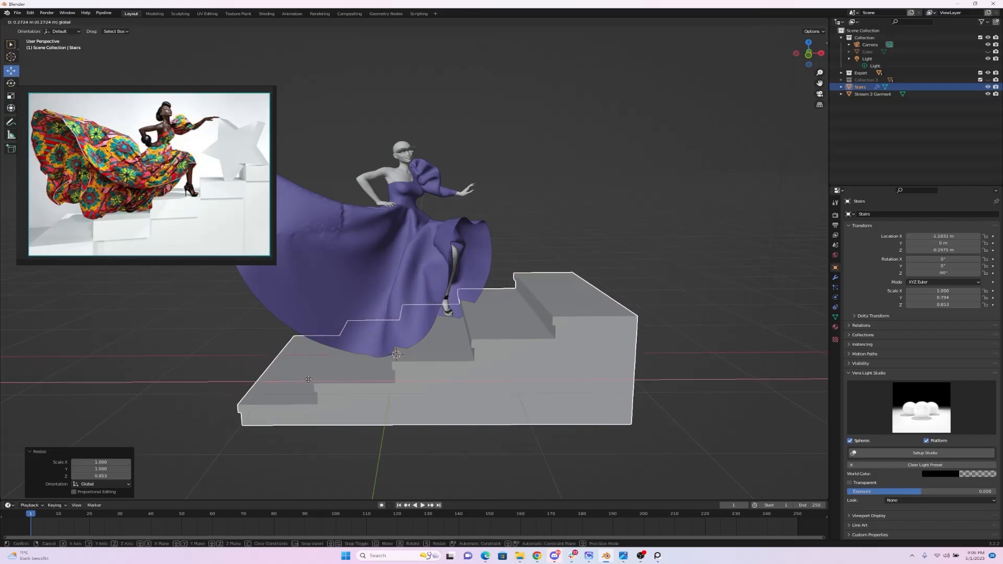
left_click(308, 380)
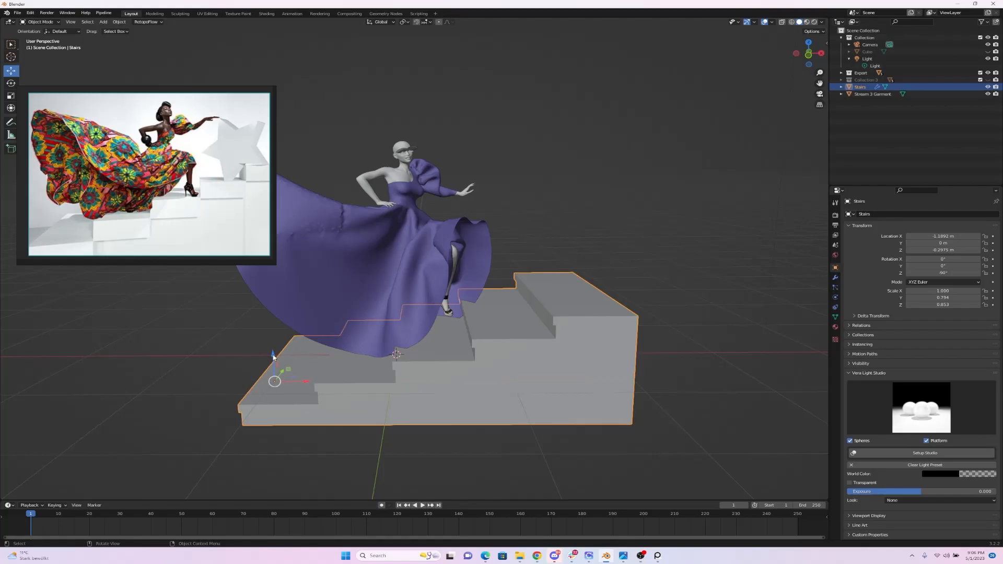
Step: Set the staircase's Z and X locations to 0 m
left_click(941, 250)
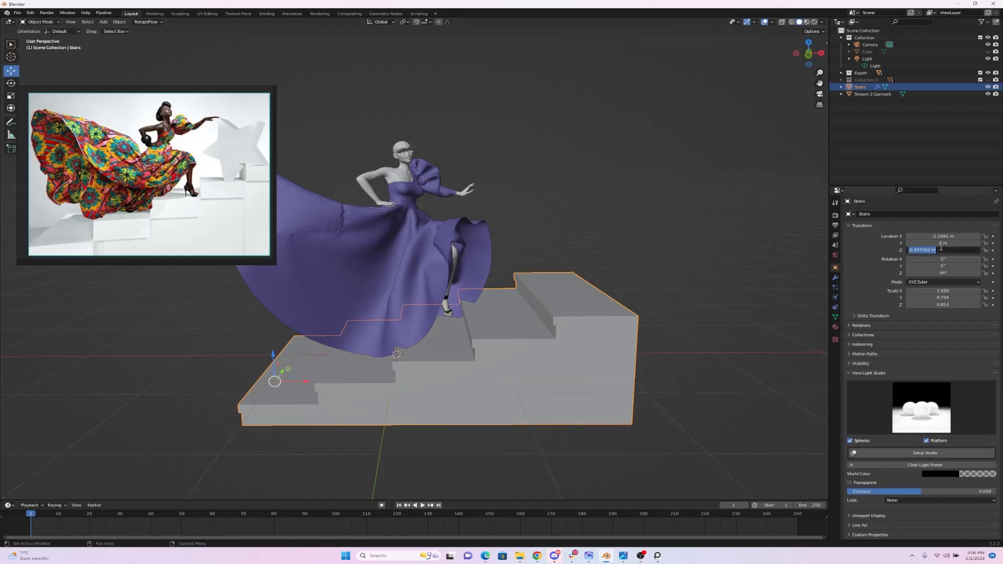
type("0")
key("Return")
left_click(947, 237)
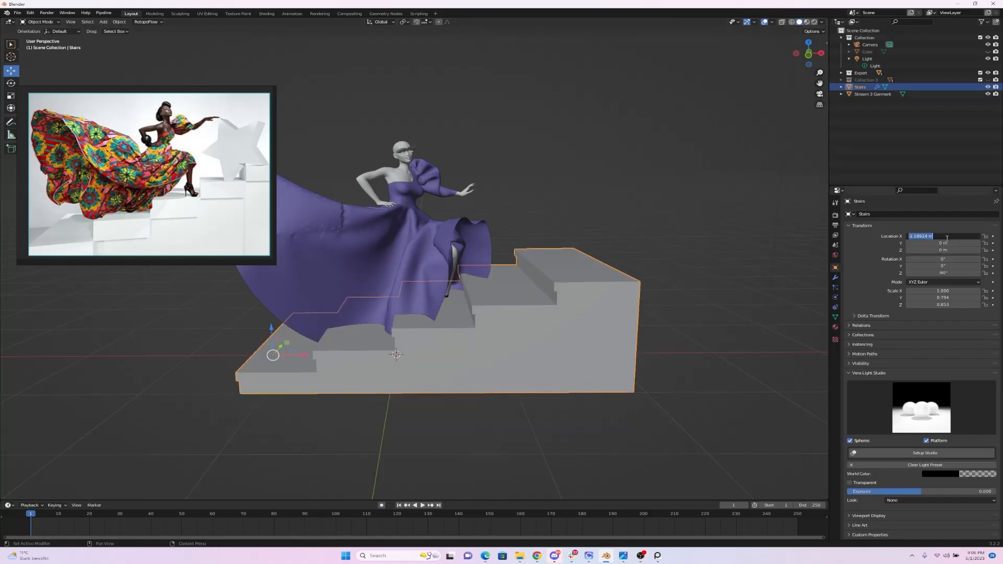
type("0")
key("Return")
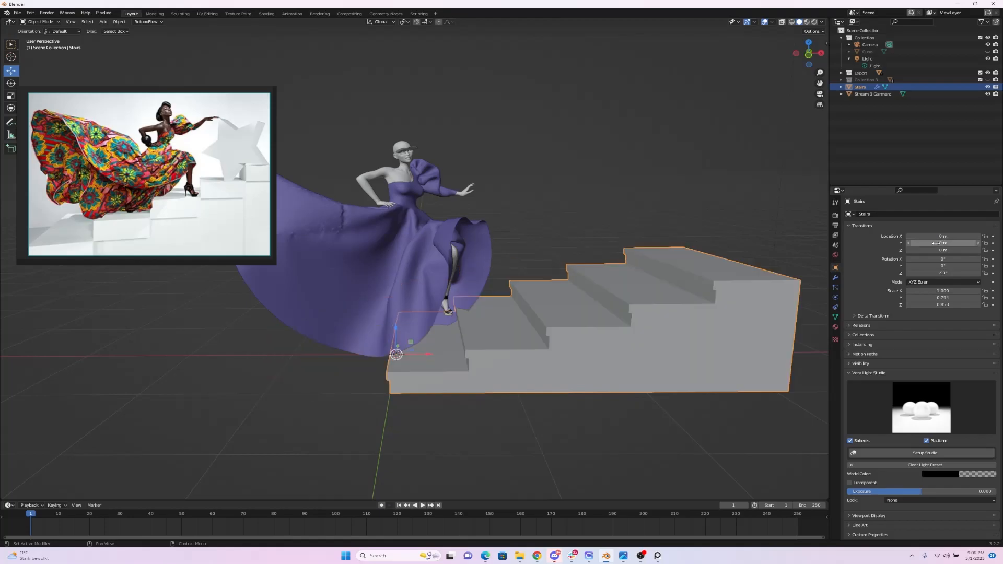
Step: Move the staircase to about -1.0 m in X and -0.2 m in Z, and scale its height to about 0.882
left_click_drag(432, 356, 321, 356)
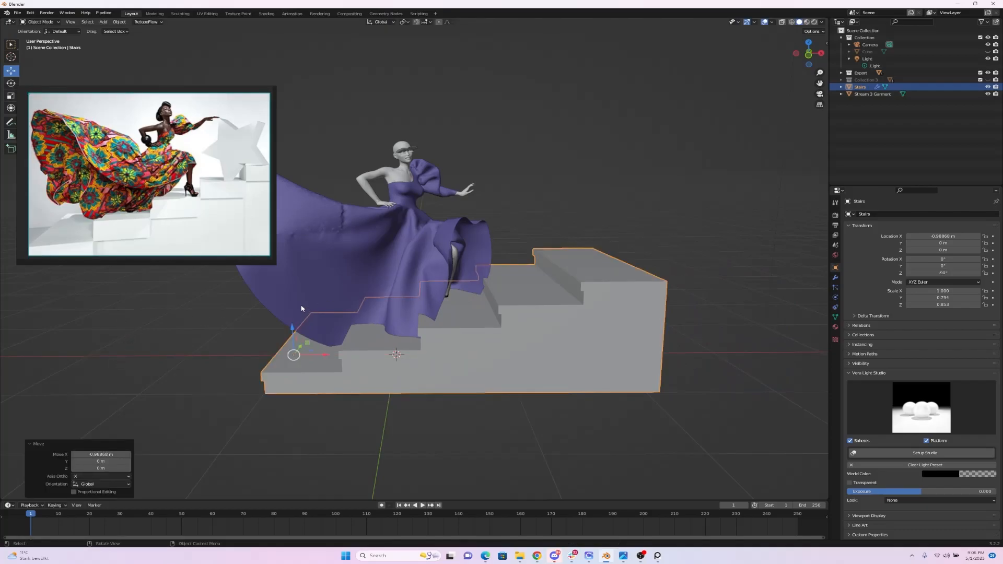
left_click(11, 96)
left_click_drag(294, 331, 318, 368)
left_click(11, 71)
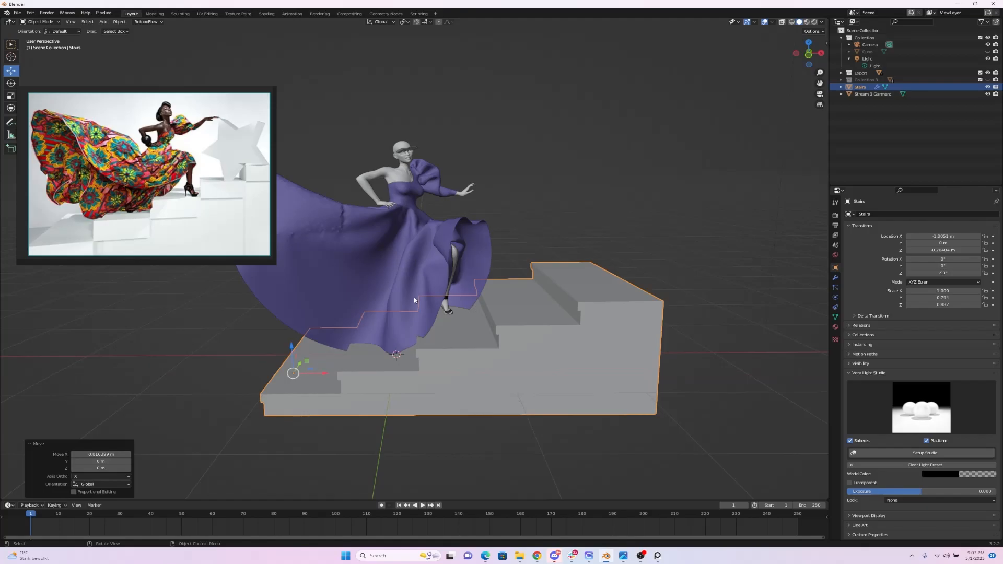
Step: Fine-tune the staircase's height beneath the front shoe to a Z location of about -0.247 m, then deselect it
left_click(587, 214)
mouse_move(809, 52)
left_mouse_down()
mouse_move(663, 63)
mouse_move(761, 46)
mouse_move(786, 47)
mouse_move(719, 52)
mouse_move(805, 56)
left_mouse_up()
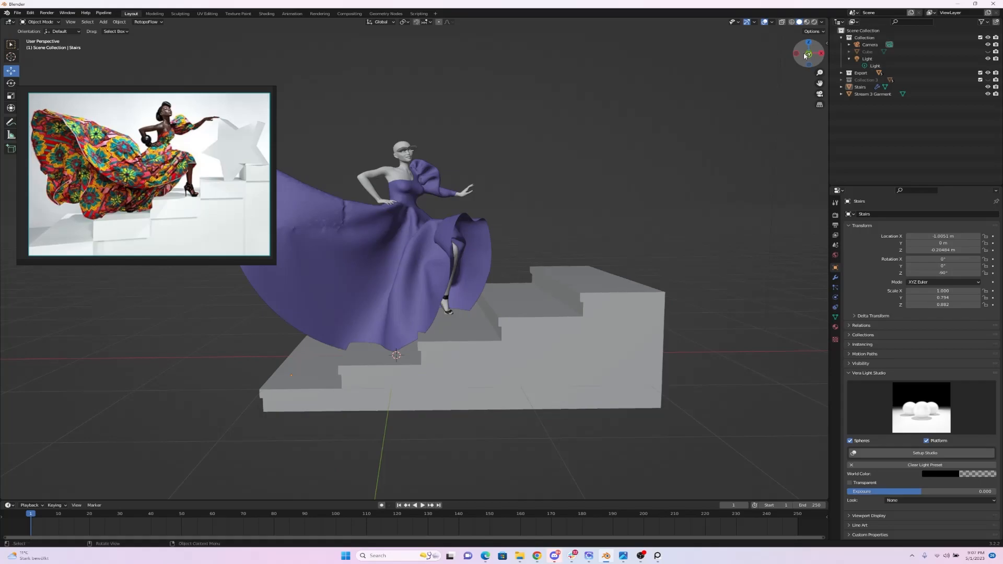
left_click(441, 340)
left_click_drag(292, 352, 291, 353)
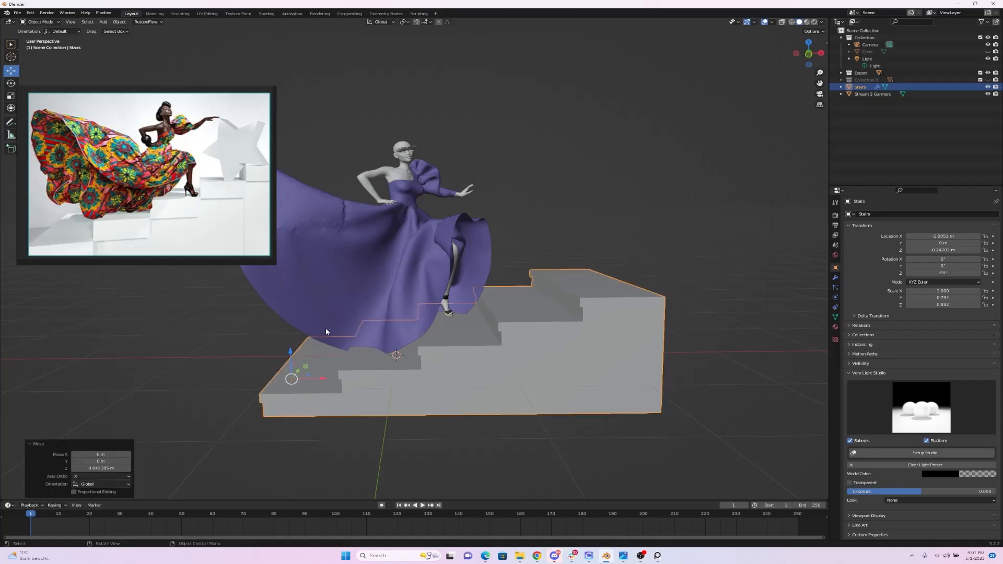
left_click(507, 216)
mouse_move(809, 54)
left_mouse_down()
mouse_move(737, 61)
mouse_move(805, 59)
left_mouse_up()
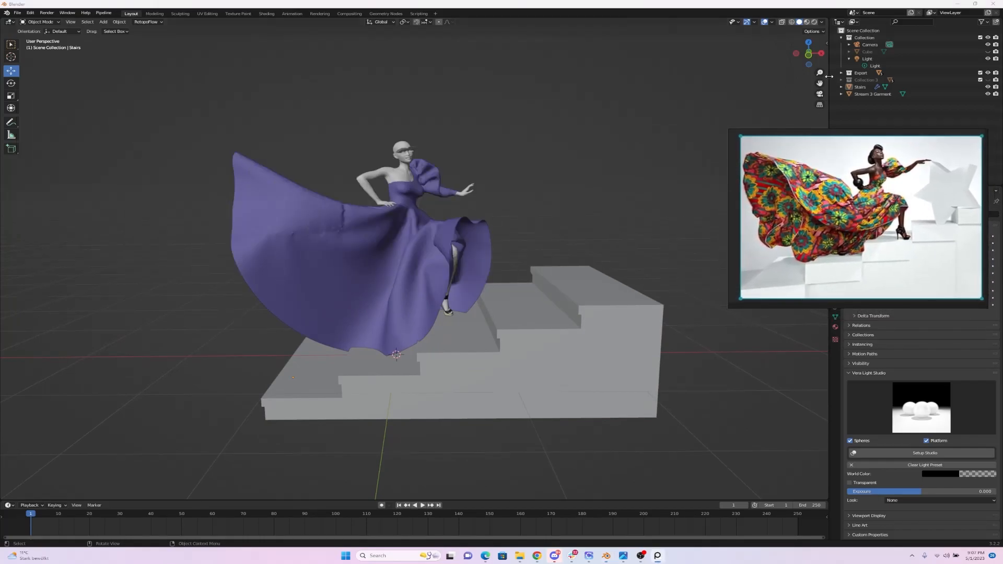
Step: Add a mesh circle with 10 vertices at the world origin
left_click_drag(819, 83, 747, 77)
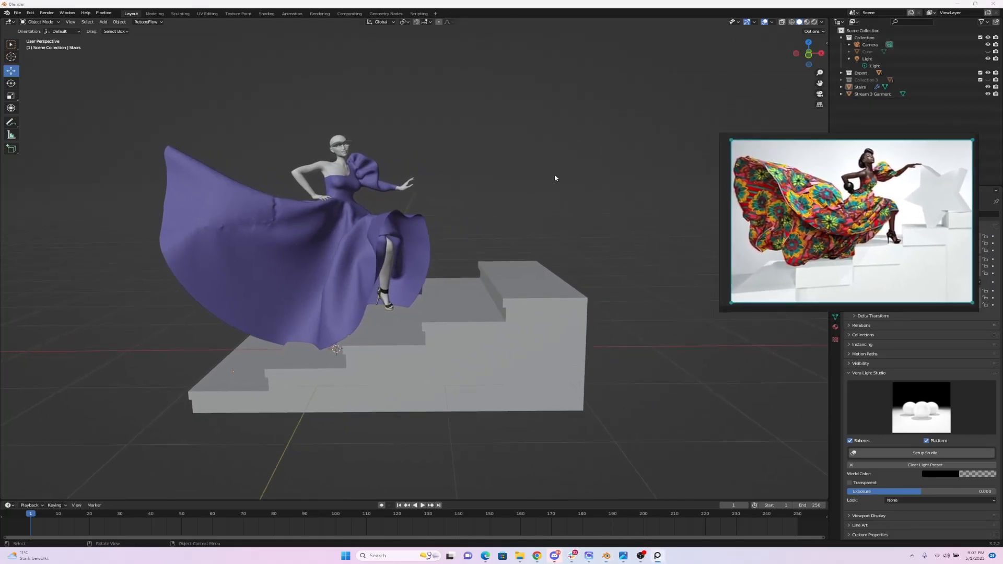
key("shift+a")
mouse_move(556, 183)
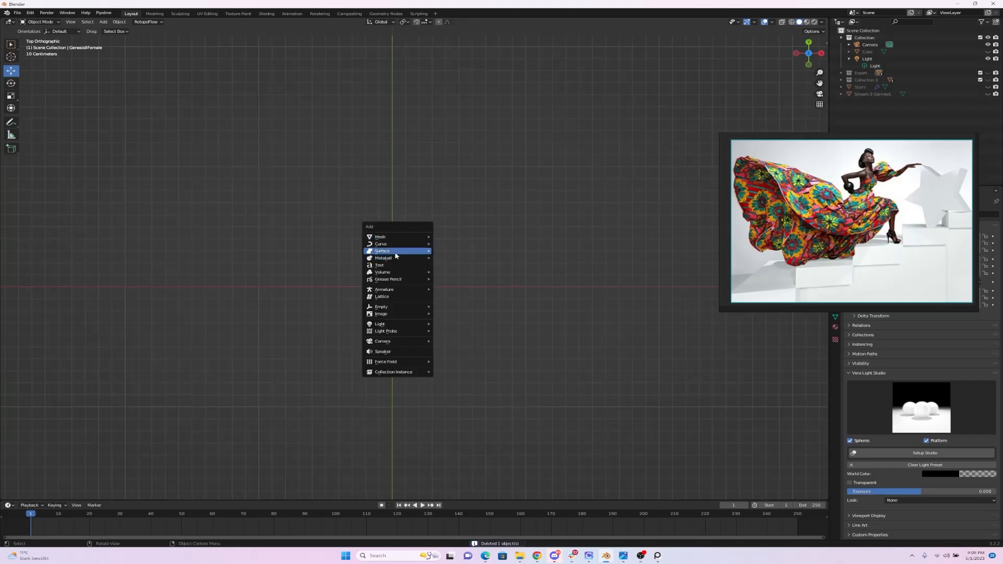
mouse_move(396, 239)
left_click(459, 255)
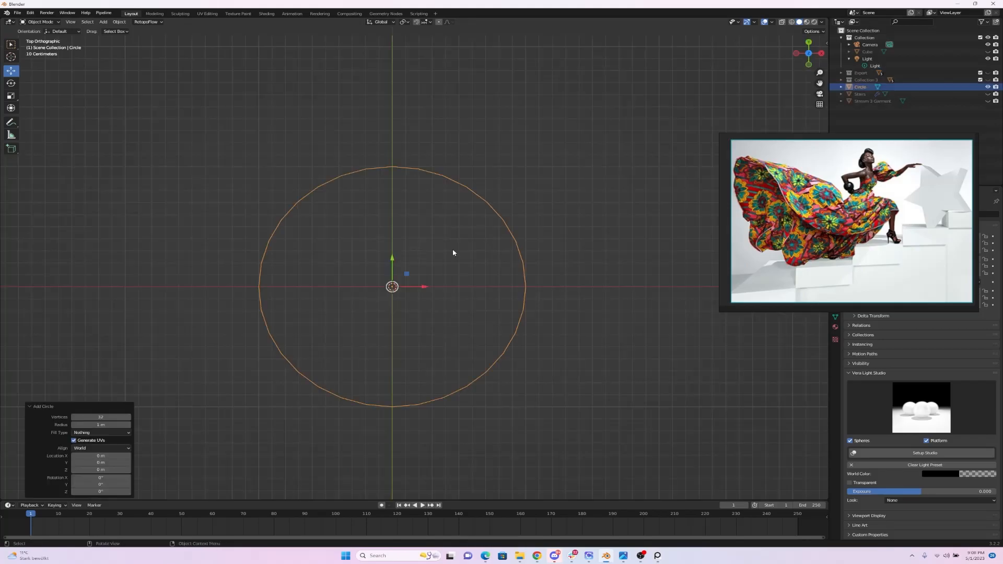
left_click(103, 417)
key("Return")
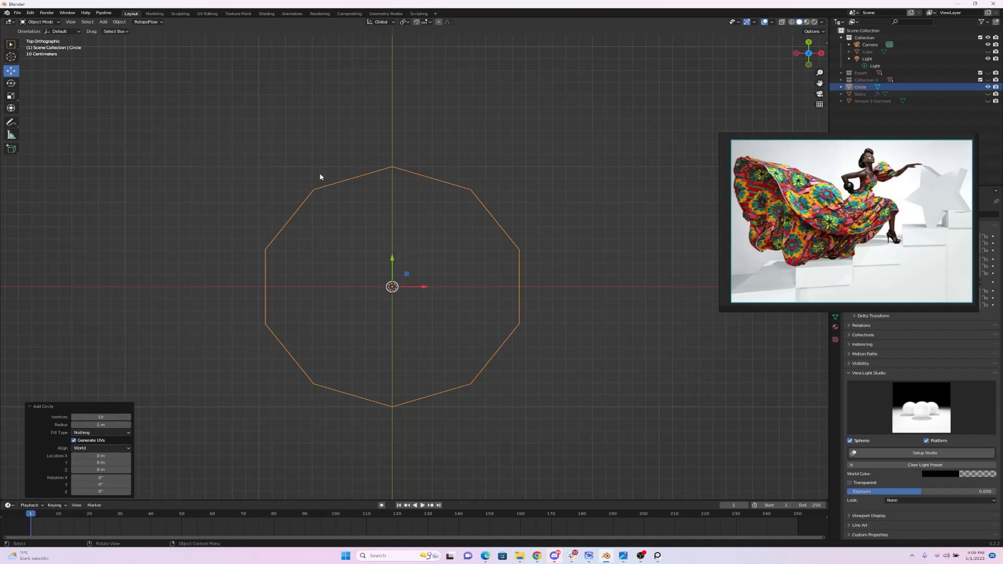
Step: In Edit Mode, scale every other vertex of the ten-sided circle inward to form a five-pointed star outline
left_click(39, 22)
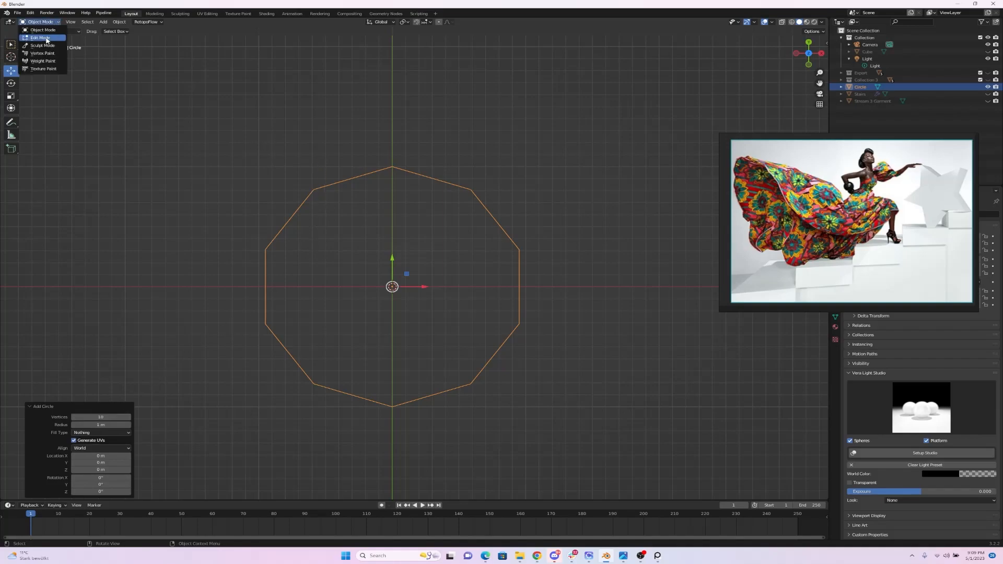
left_click(36, 33)
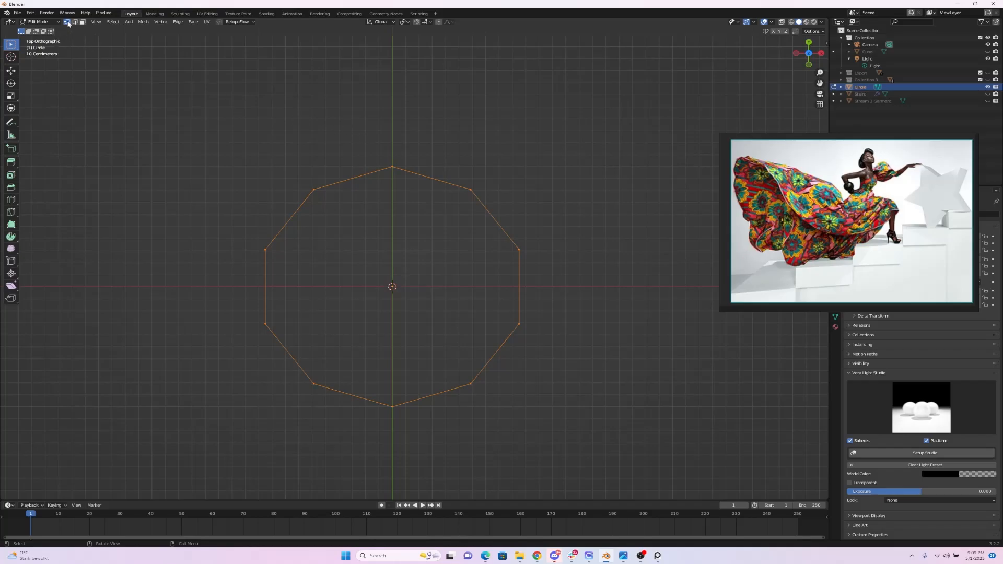
left_click_drag(373, 152, 395, 177)
left_click(519, 250, "shift")
left_click_drag(502, 364, 447, 418, "shift")
left_click_drag(305, 372, 337, 417, "shift")
left_click_drag(249, 227, 307, 289, "shift")
key("s")
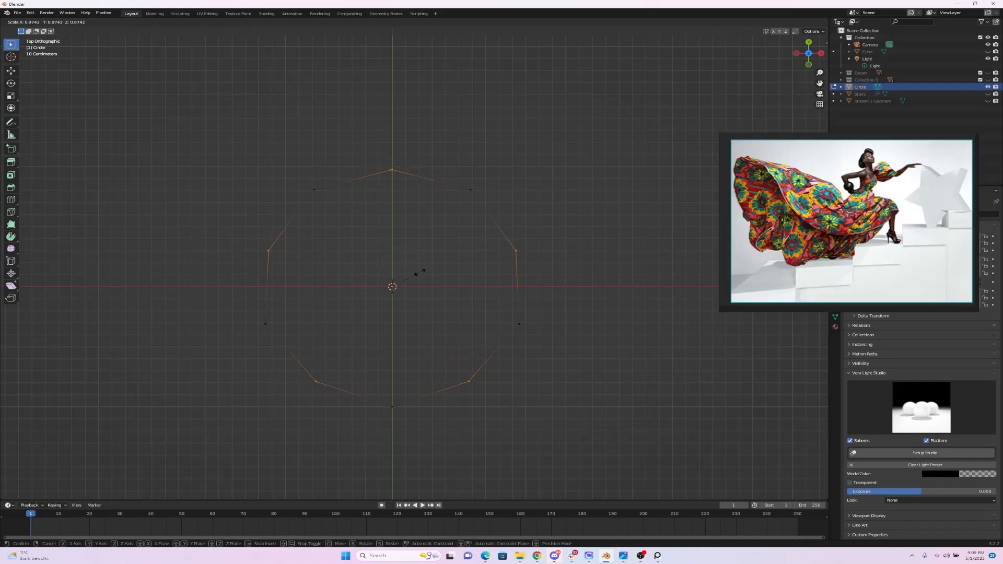
left_click(398, 269)
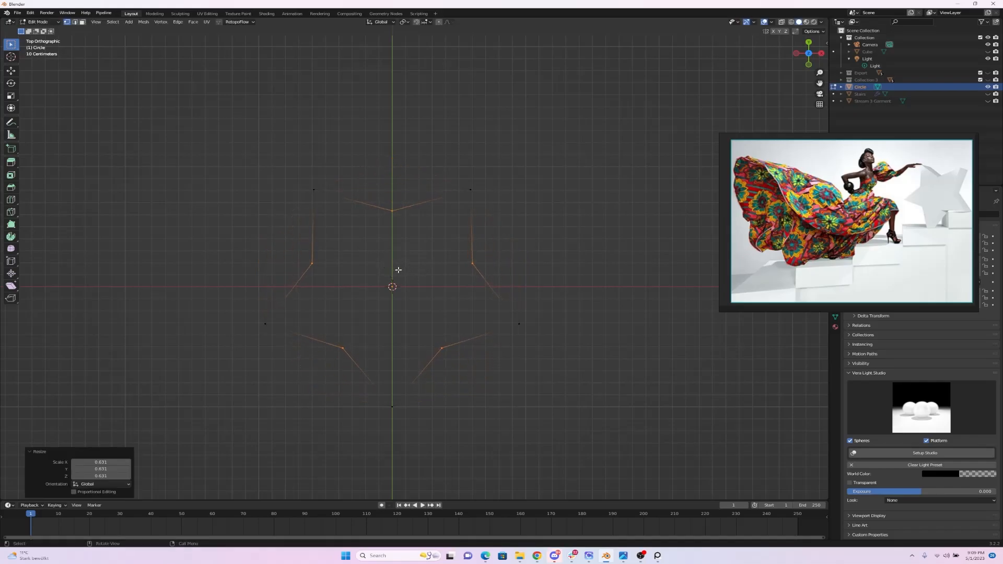
key("s")
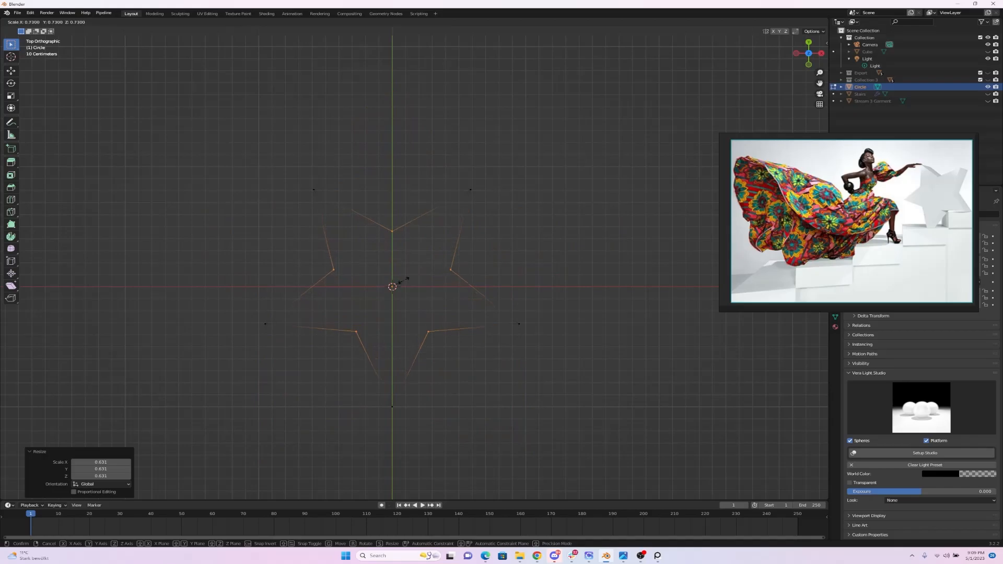
left_click(404, 281)
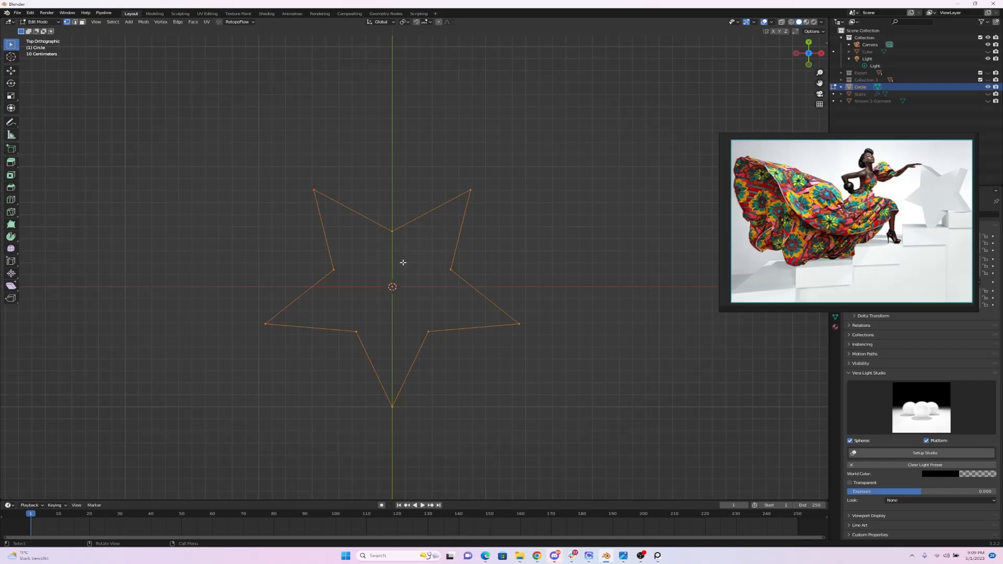
Step: Fill the star outline with a single face
key("f")
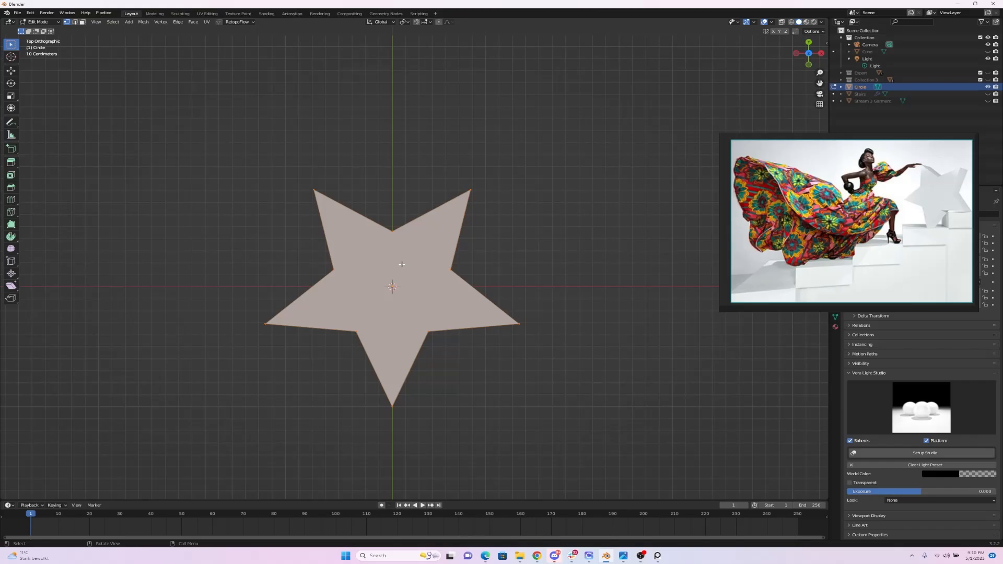
left_click_drag(808, 56, 792, 41)
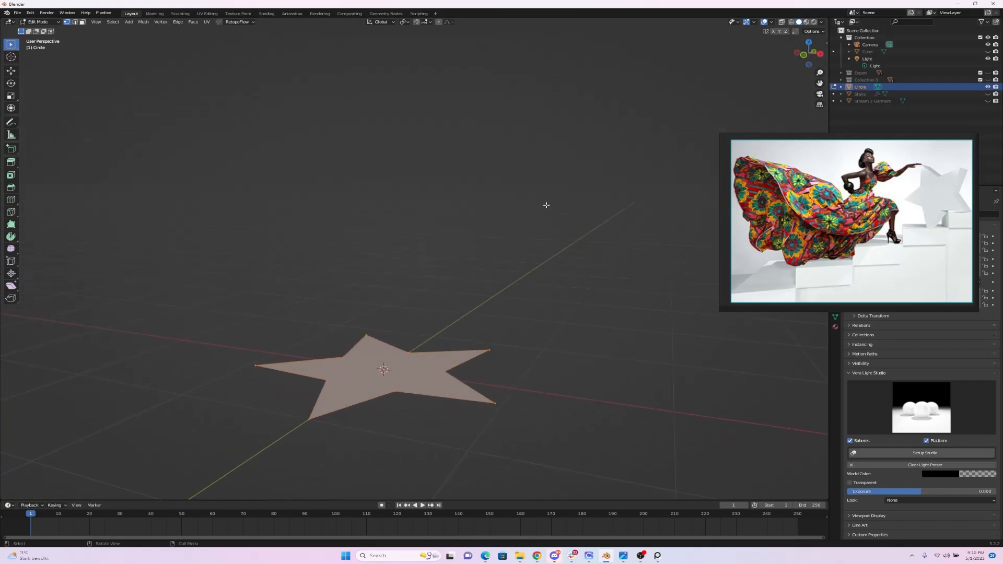
left_click_drag(802, 54, 795, 55)
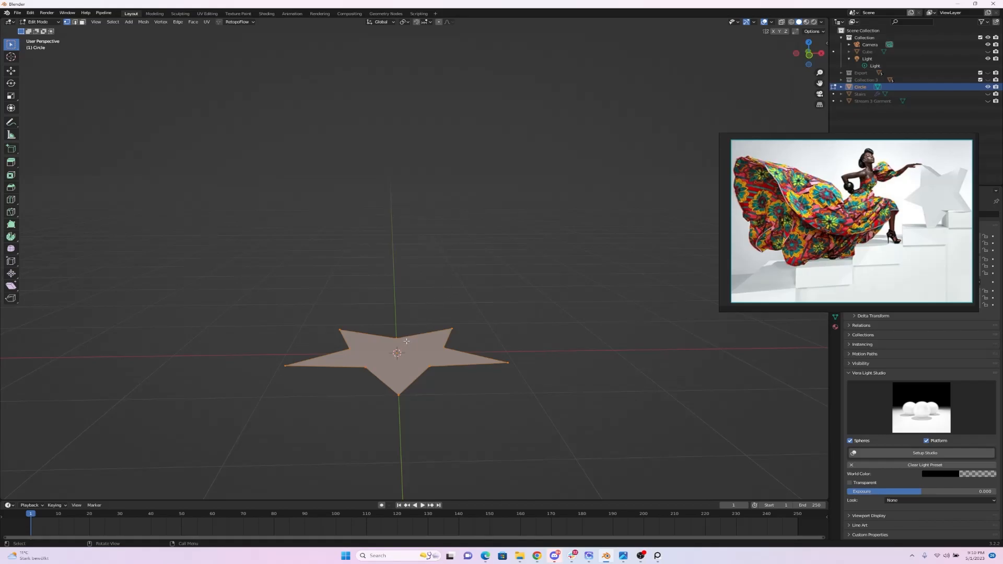
left_click_drag(808, 54, 746, 112)
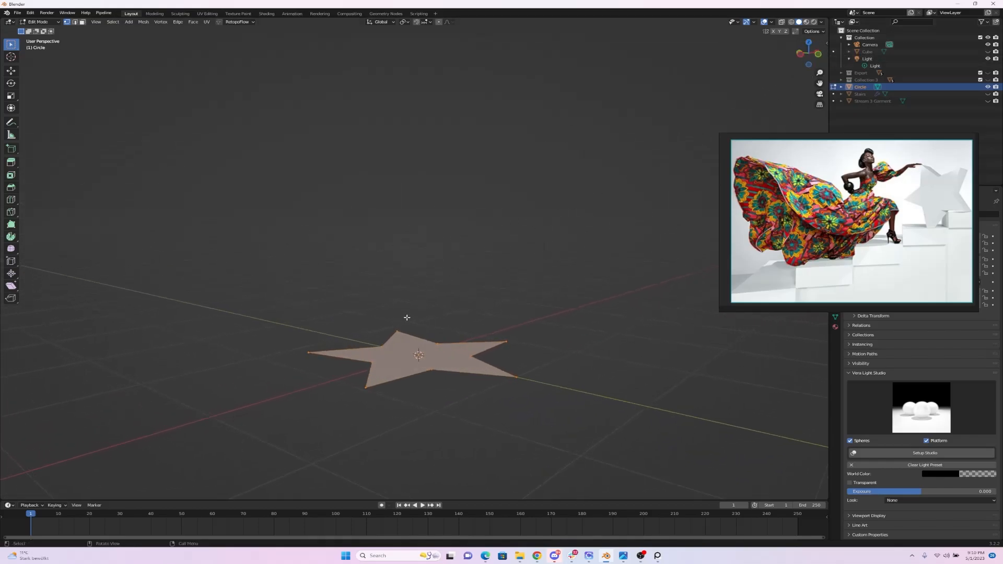
Step: Extrude the star face upward by about 0.31 m, return to Object Mode and deselect the star
key("e")
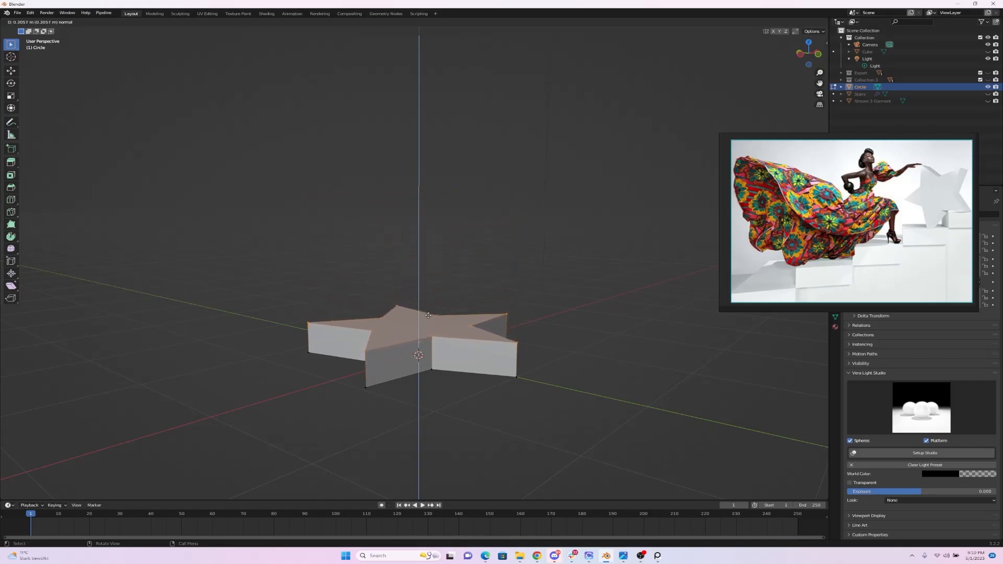
left_click(428, 314)
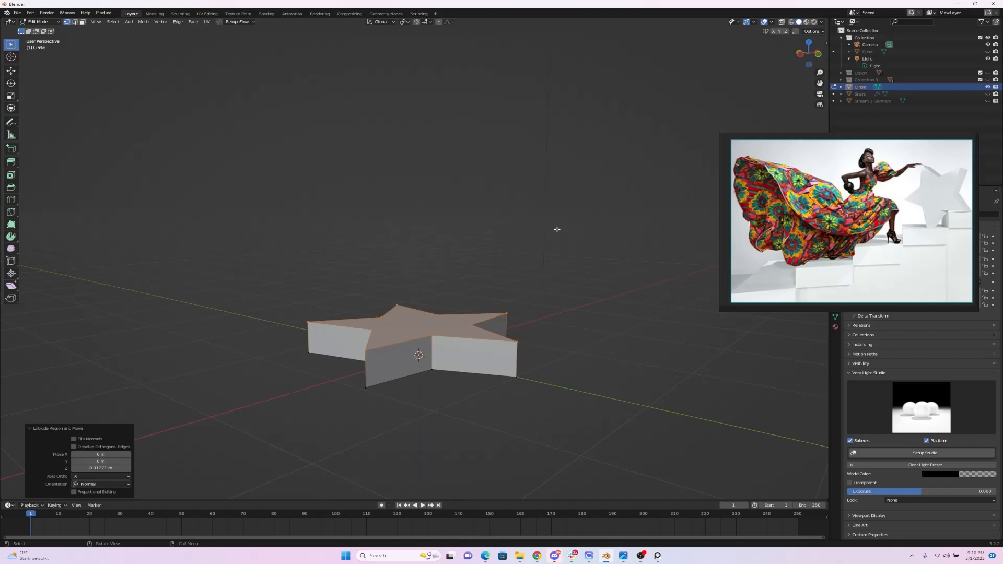
left_click(48, 22)
left_click(46, 30)
left_click(475, 266)
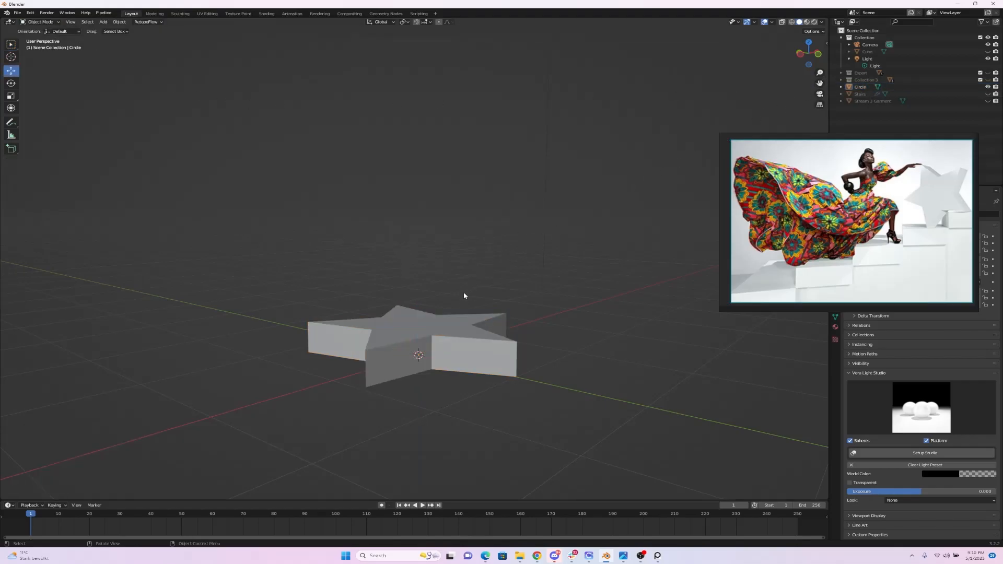
Step: Select the star and show the Stairs, the Stream 3 Garment and the Export collection in the viewport
left_click(442, 340)
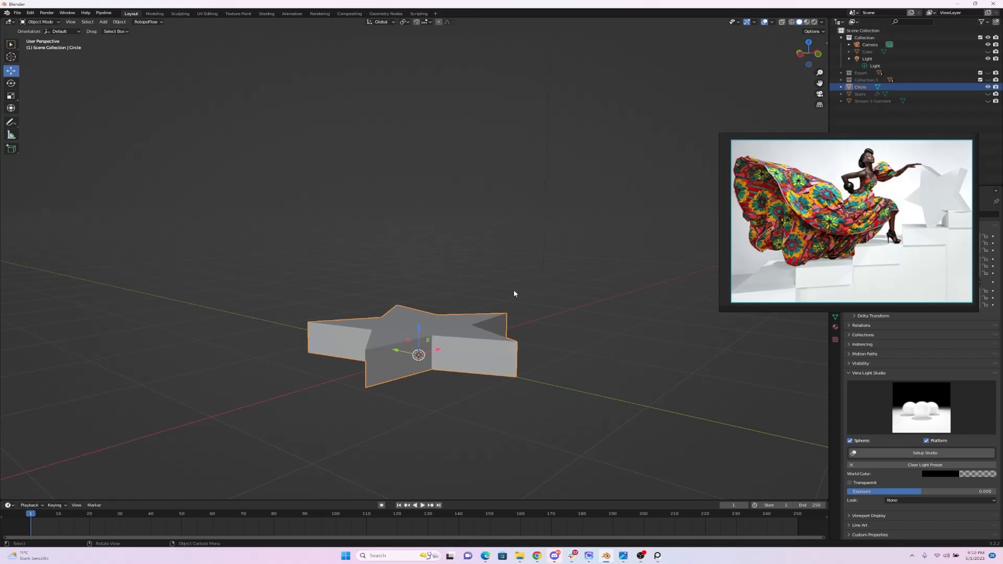
left_click(988, 94)
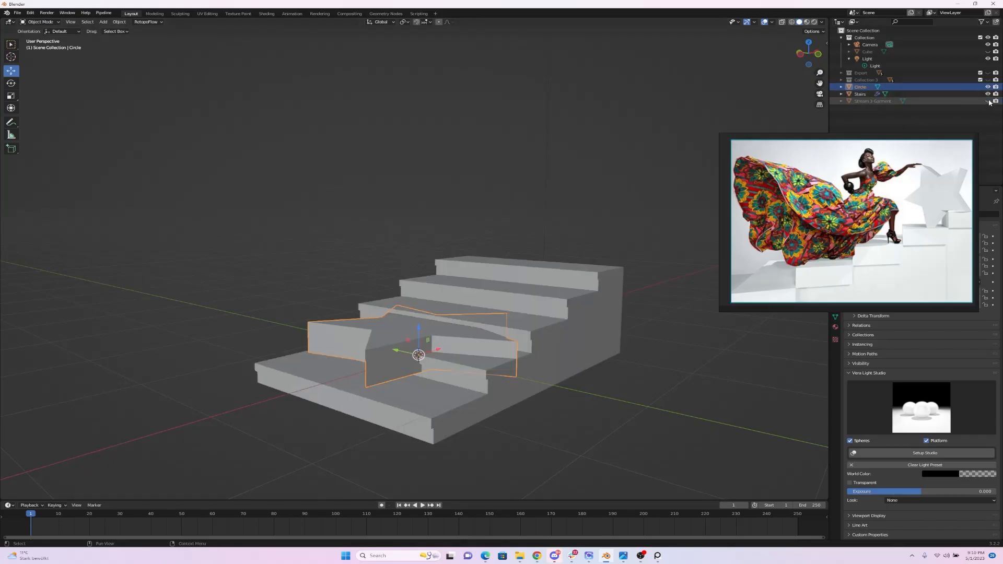
left_click(988, 101)
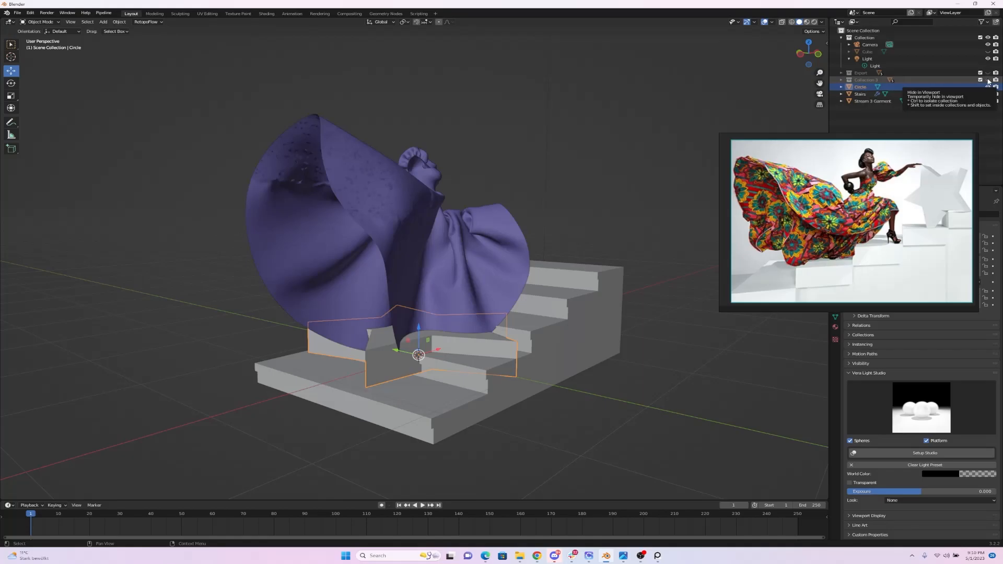
left_click(988, 80)
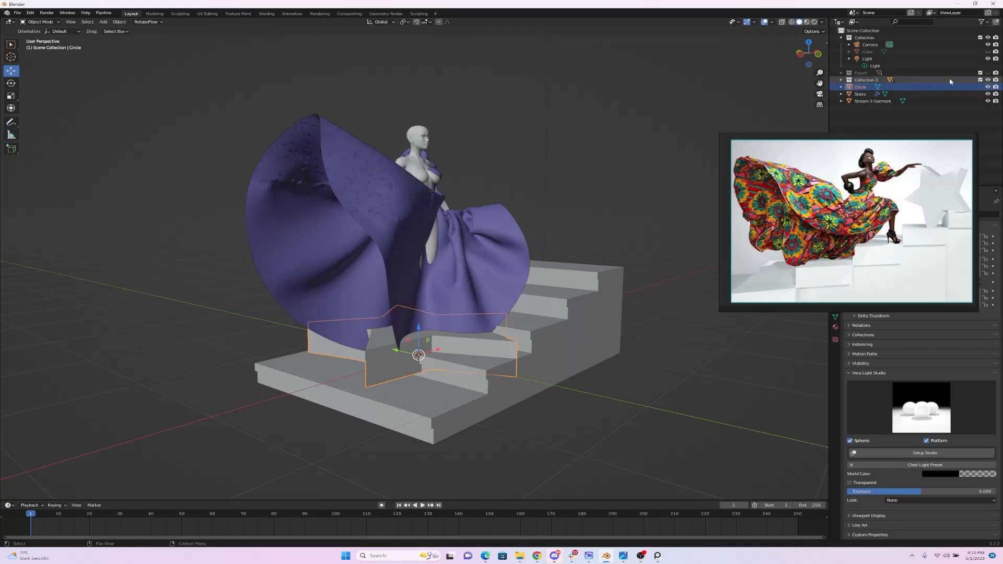
left_click(988, 80)
left_click(988, 73)
Step: Move the star over the upper steps in front of the avatar, raising it by about 0.5 m
left_click_drag(802, 54, 597, 184)
left_click_drag(400, 326, 574, 241)
mouse_move(810, 55)
left_mouse_down()
mouse_move(801, 56)
mouse_move(834, 64)
mouse_move(817, 70)
left_mouse_up()
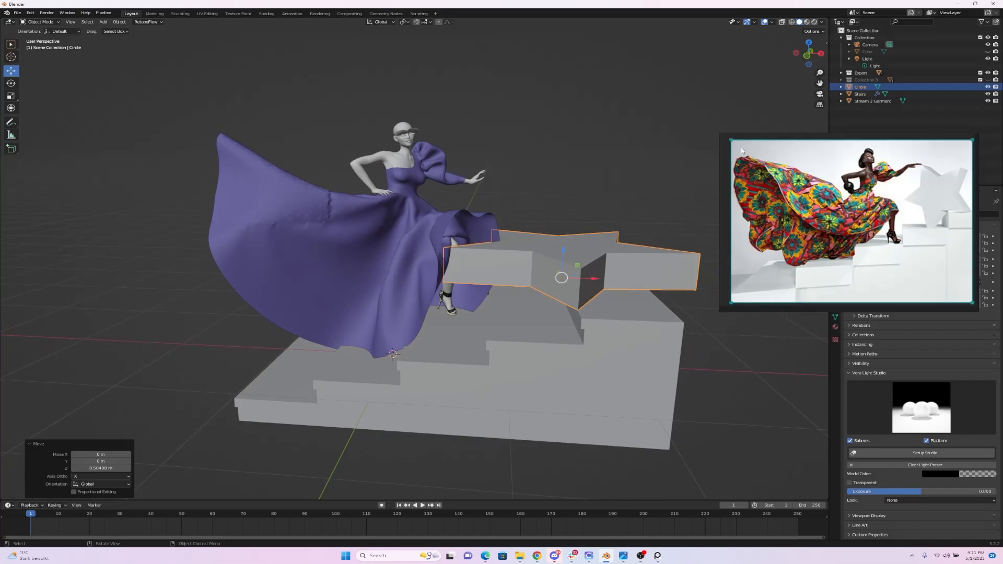
Step: Rotate the star upright so its flat face points forward, and raise it by about 0.16 m
left_click(11, 83)
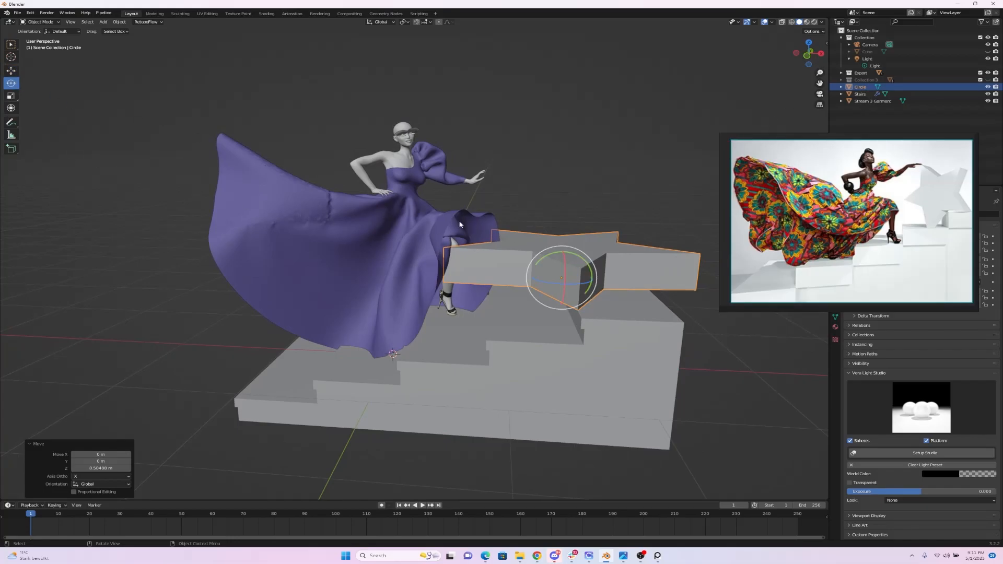
left_click_drag(564, 255, 594, 174)
left_click(12, 71)
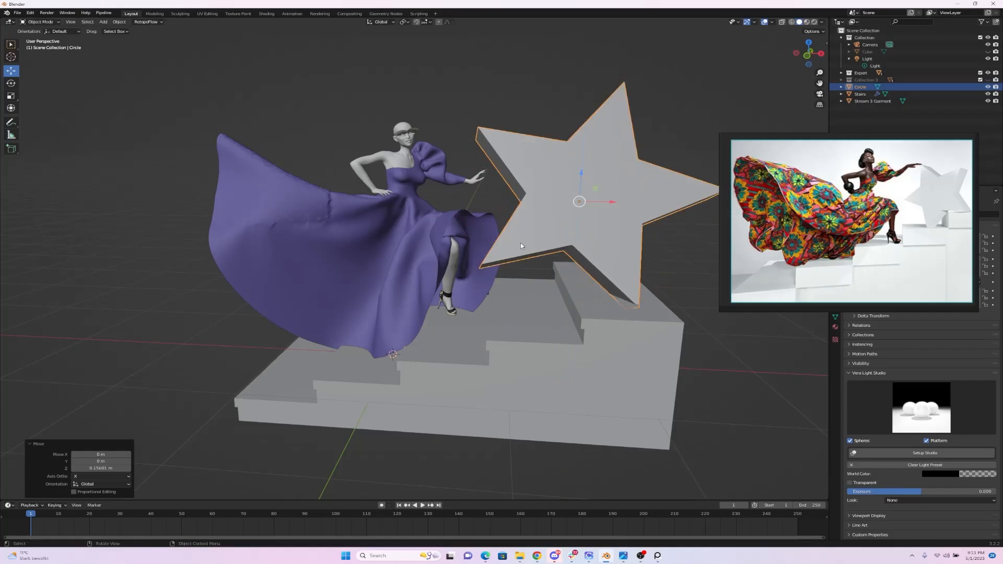
Step: Rotate the star about 36° counterclockwise in the view plane and scale it uniformly to about 0.834
left_click(11, 83)
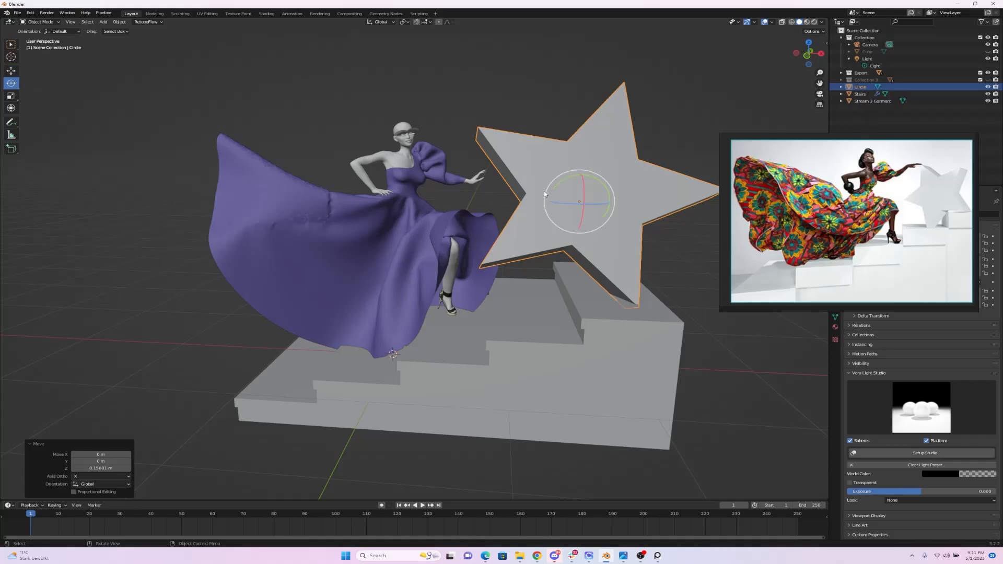
left_click_drag(605, 181, 580, 169)
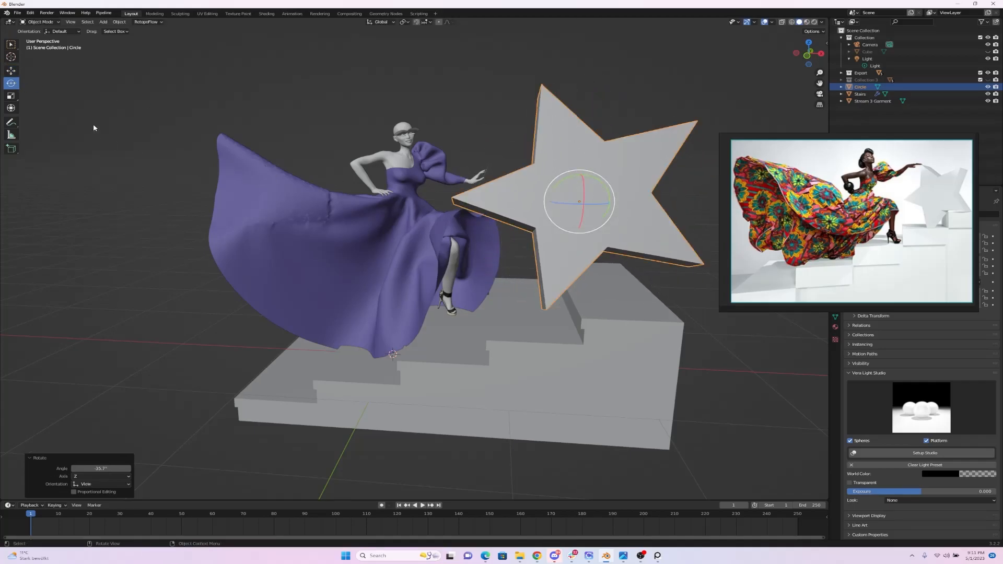
left_click(15, 96)
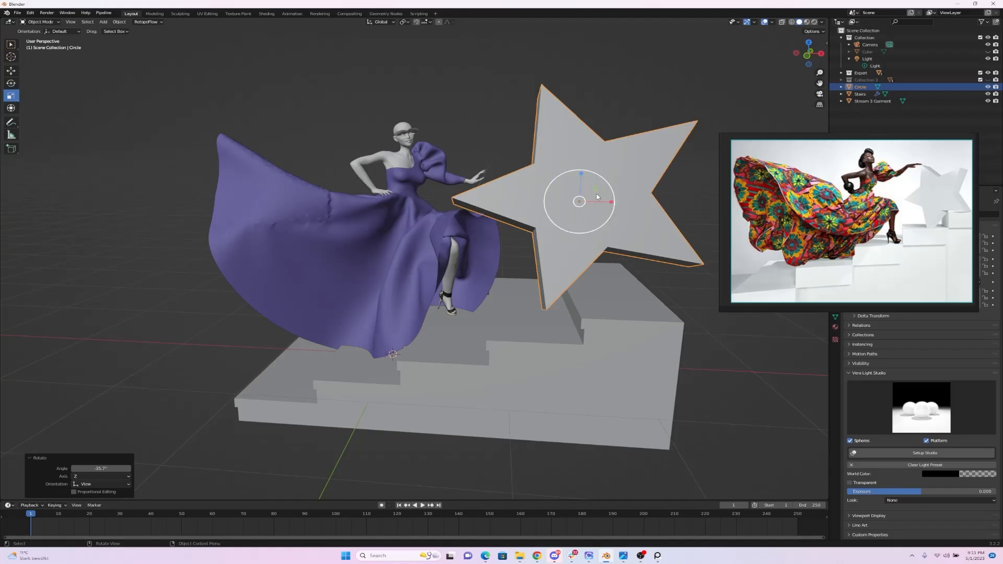
key("s")
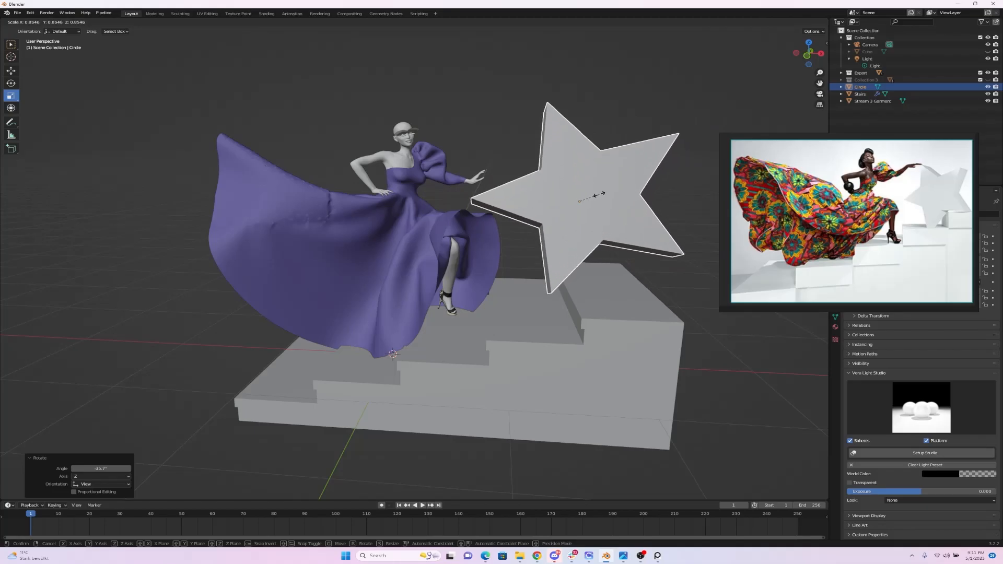
left_click(599, 198)
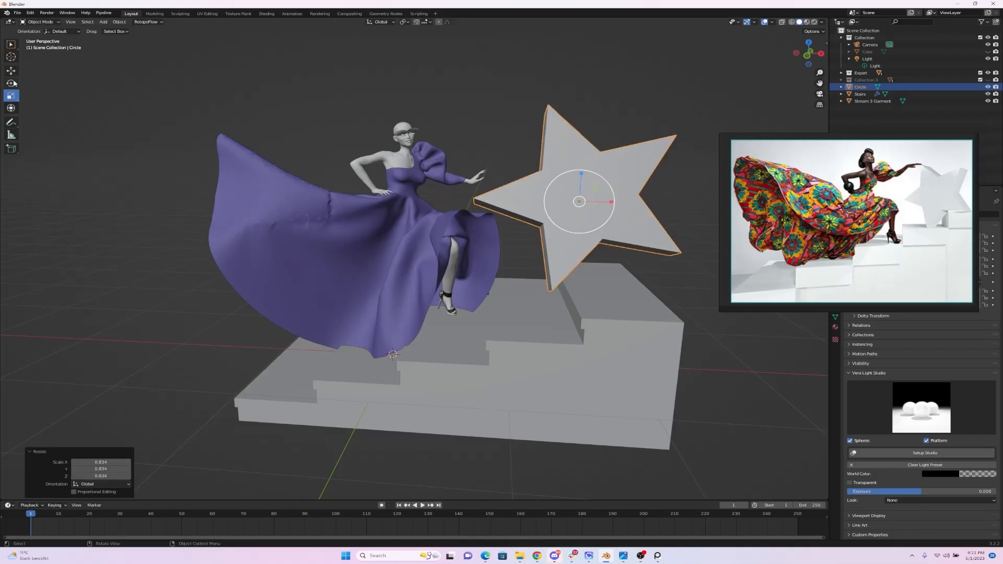
Step: Lower the star, bring it closer to the avatar's outstretched hand and rotate it about 26° counterclockwise
left_click_drag(581, 177, 571, 239)
left_click_drag(552, 207, 495, 205)
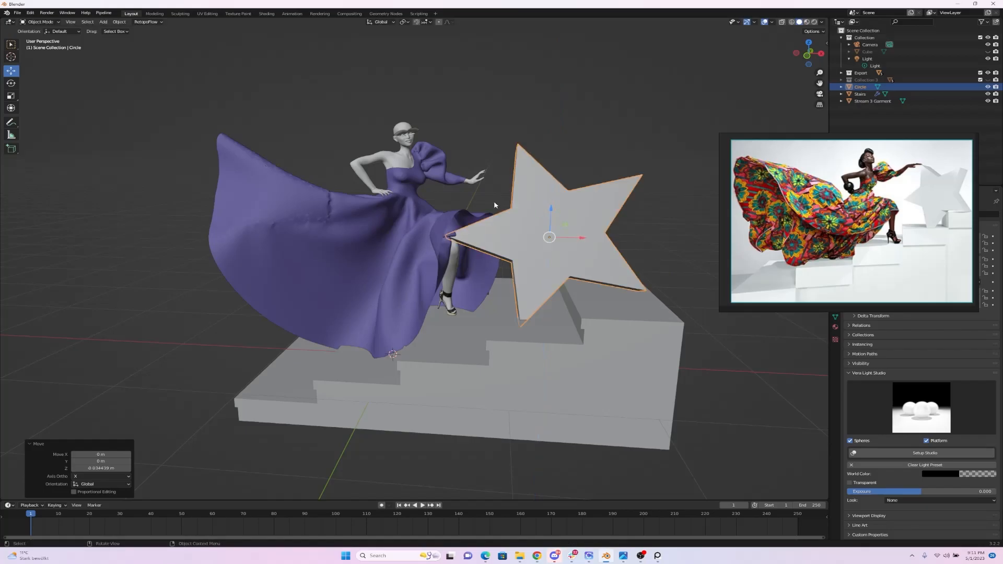
left_click(11, 84)
left_click_drag(581, 220, 563, 199)
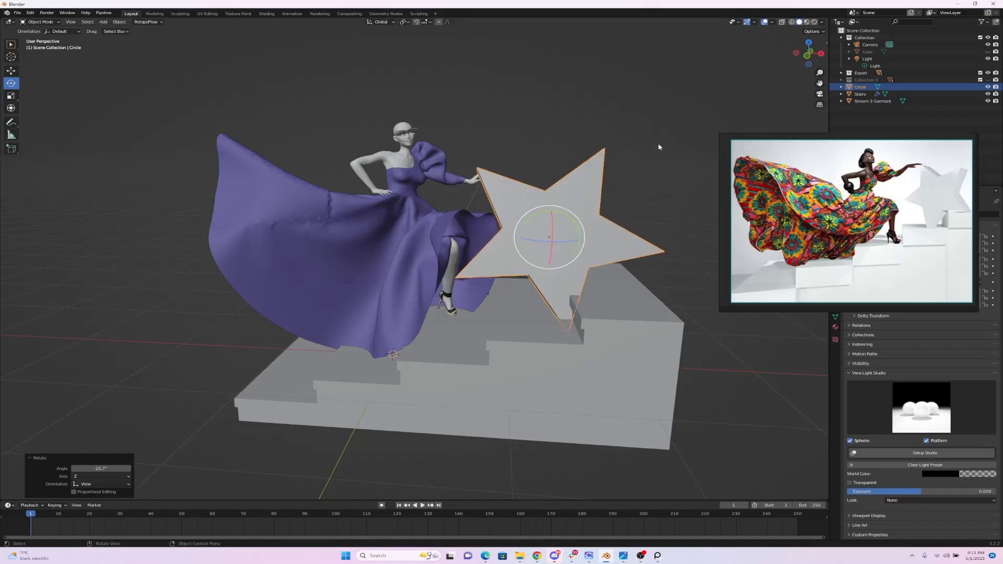
Step: Shift the star across the staircase's width in line with the avatar's hand, and about 0.045 m along X
left_click_drag(807, 55, 703, 57)
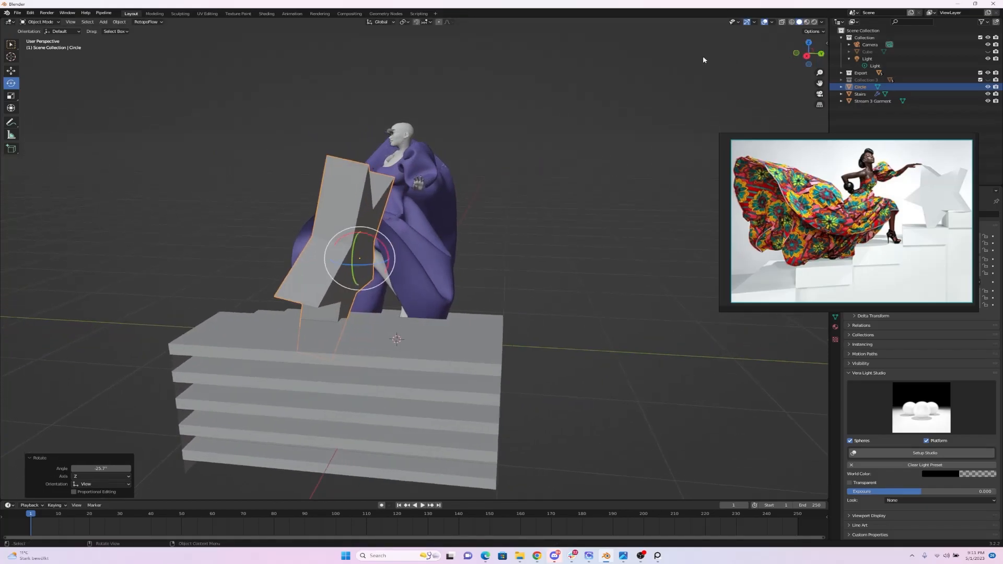
left_click(11, 71)
mouse_move(389, 260)
left_mouse_down()
mouse_move(421, 267)
mouse_move(394, 262)
left_mouse_up()
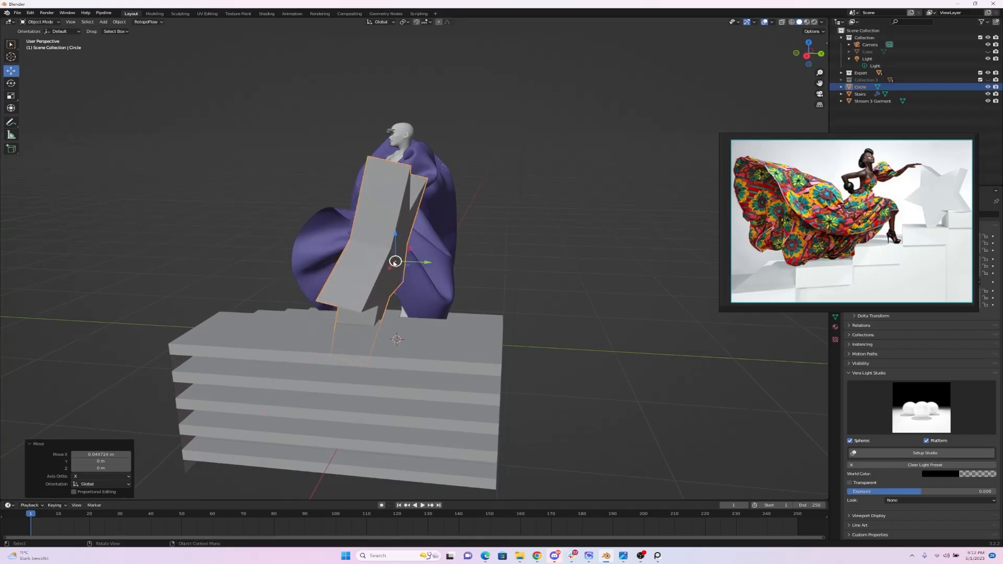
left_click_drag(792, 54, 554, 57)
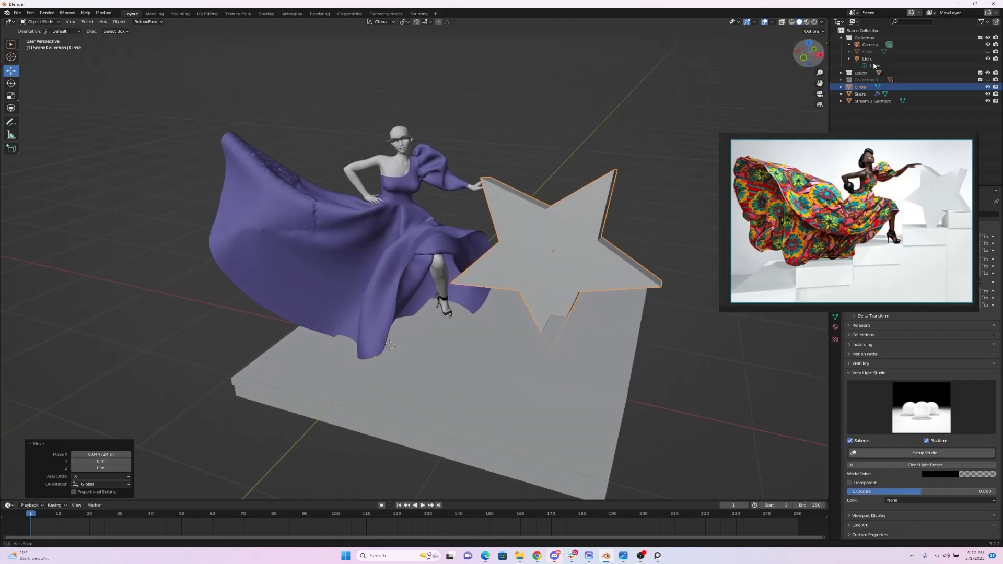
left_click_drag(886, 66, 863, 61)
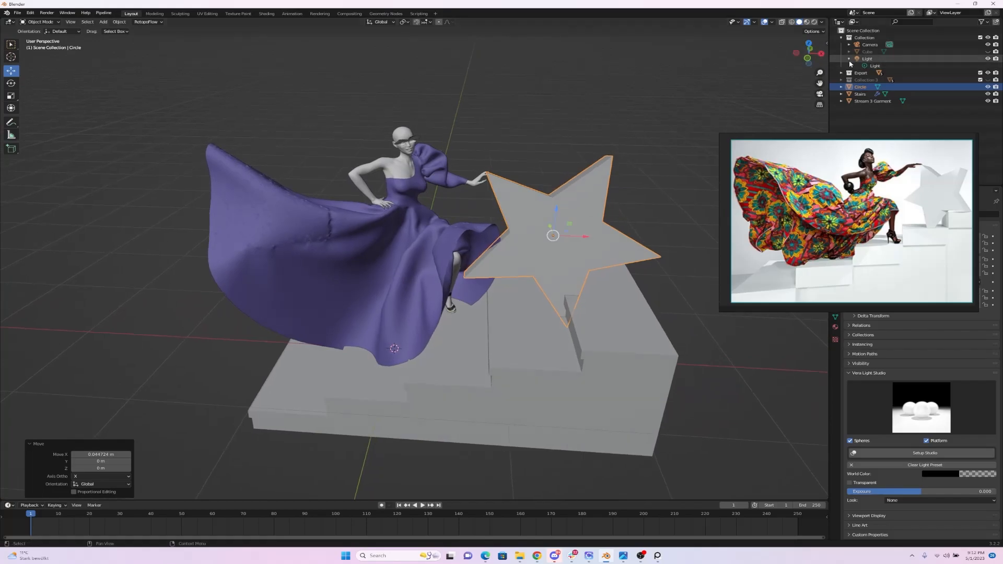
Step: Rotate the star about 44° clockwise, scale it to about 0.984, and turn it back about 14°
left_click(11, 84)
left_click_drag(573, 211, 594, 233)
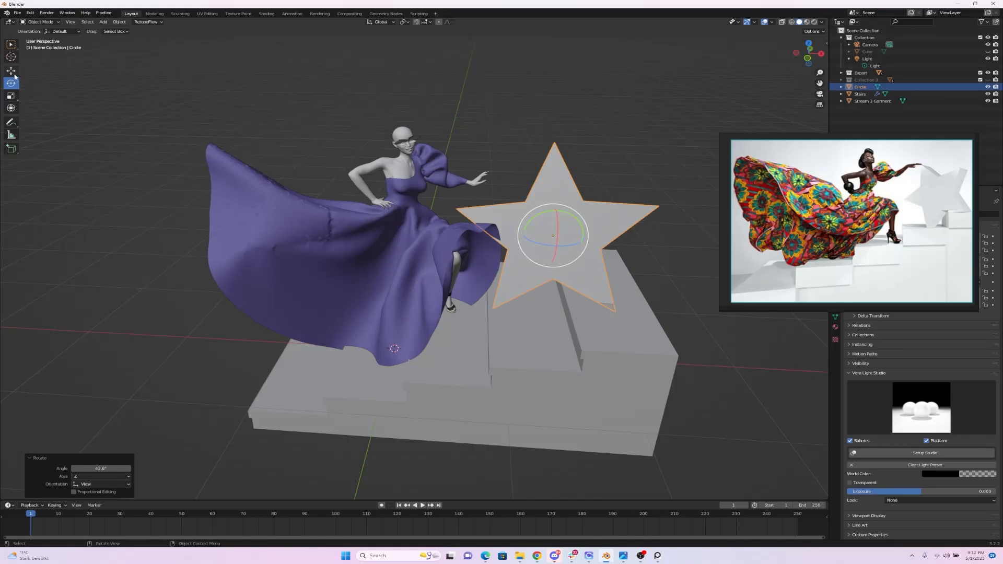
key("s")
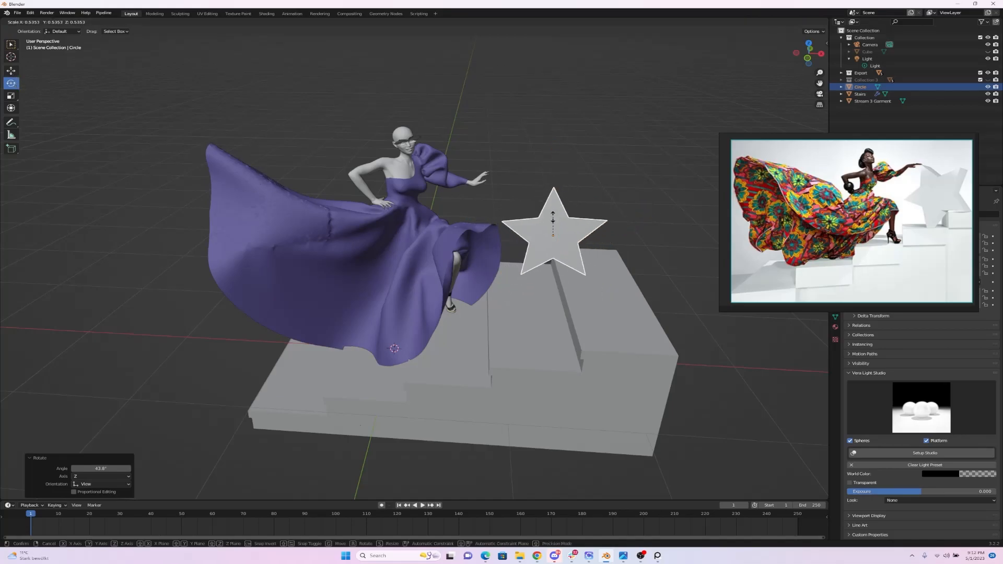
left_click(562, 203)
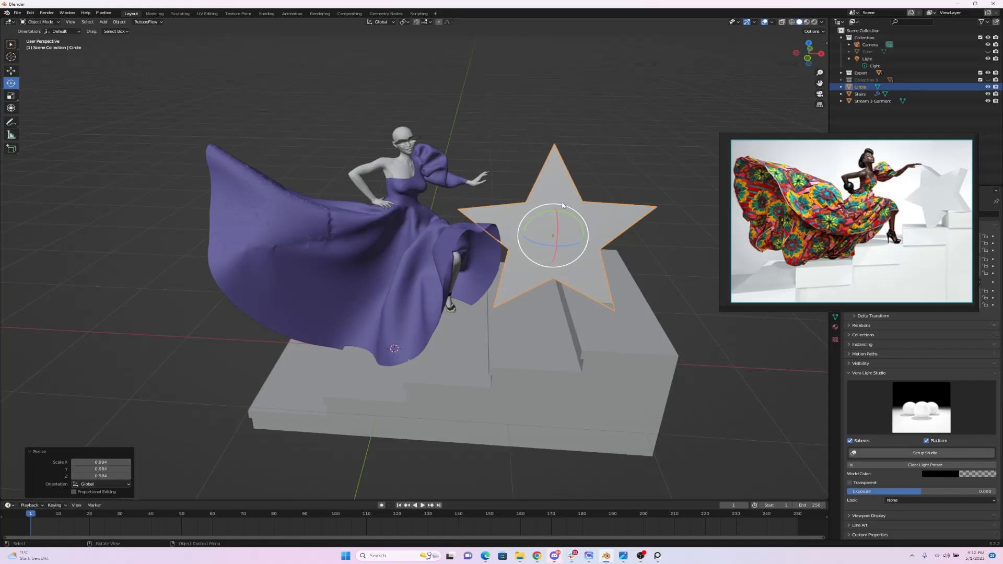
mouse_move(575, 213)
left_mouse_down()
mouse_move(545, 197)
mouse_move(563, 211)
left_mouse_up()
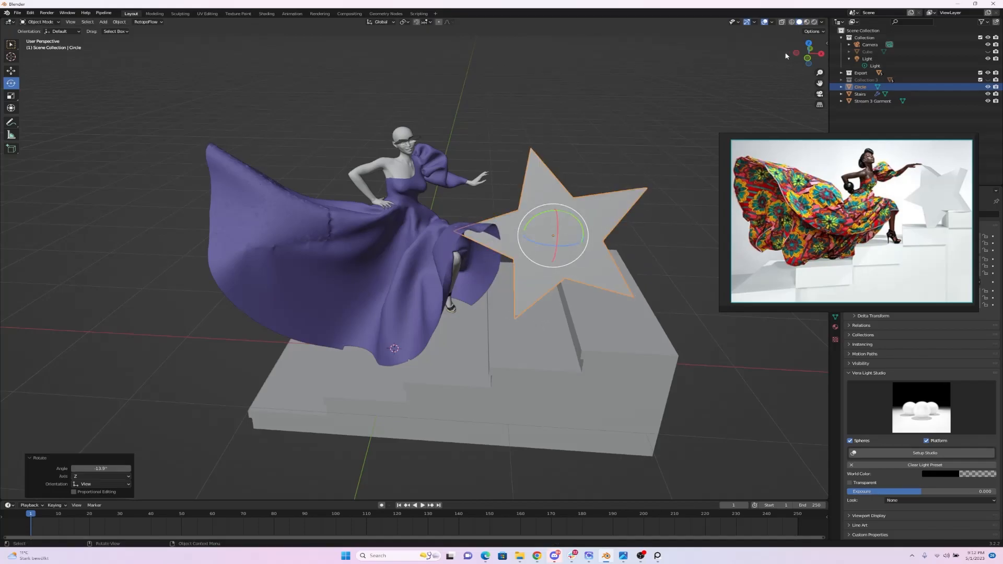
Step: Scale the star to about 1.006 and rotate it about 30° counterclockwise so a point meets the avatar's hand
left_click_drag(798, 57, 583, 195)
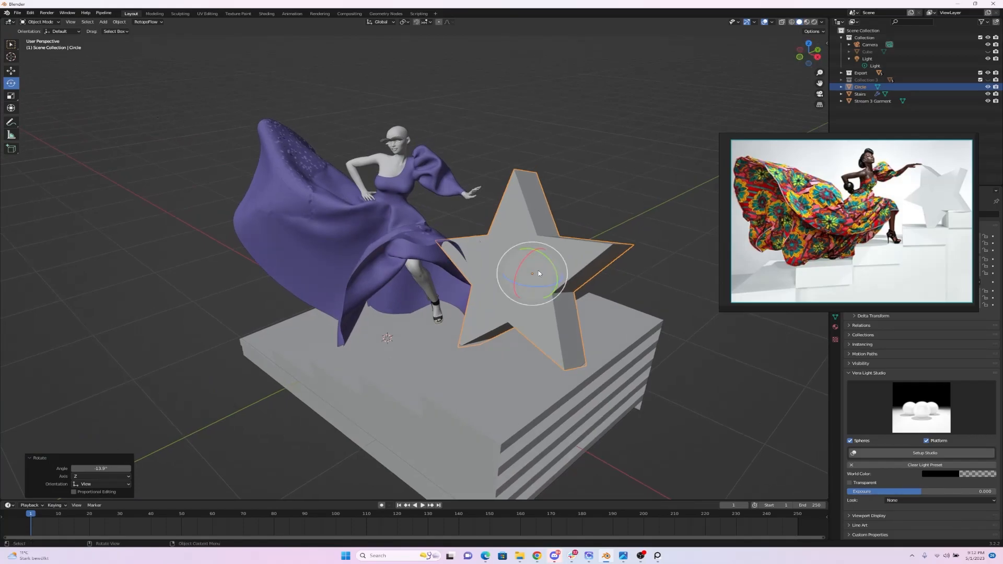
key("s")
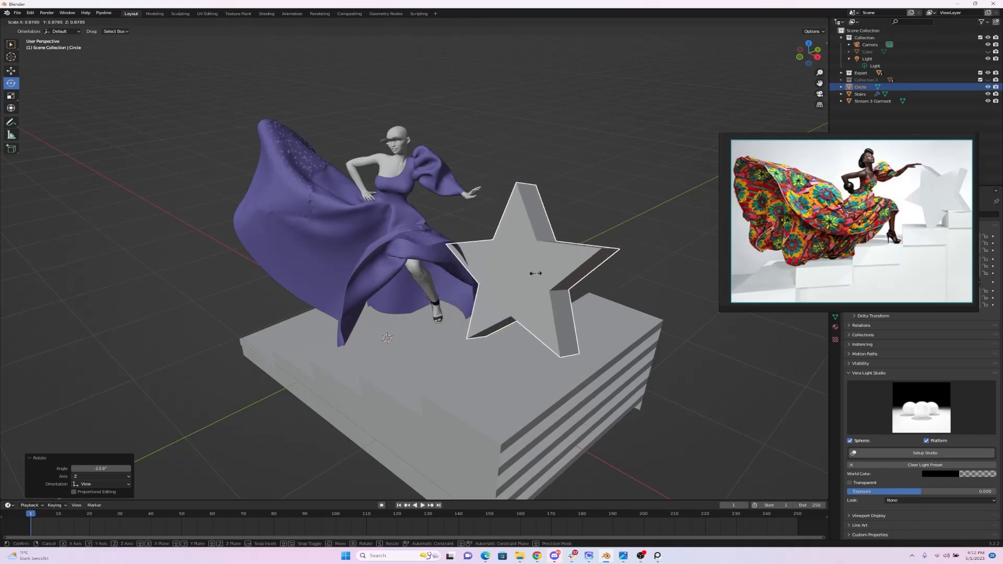
left_click(535, 272)
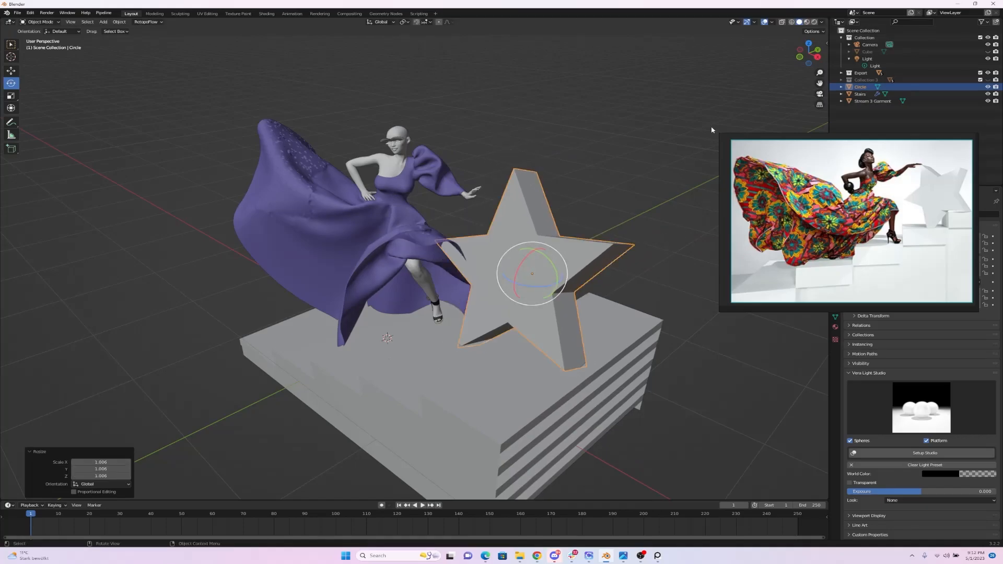
left_click_drag(805, 53, 514, 167)
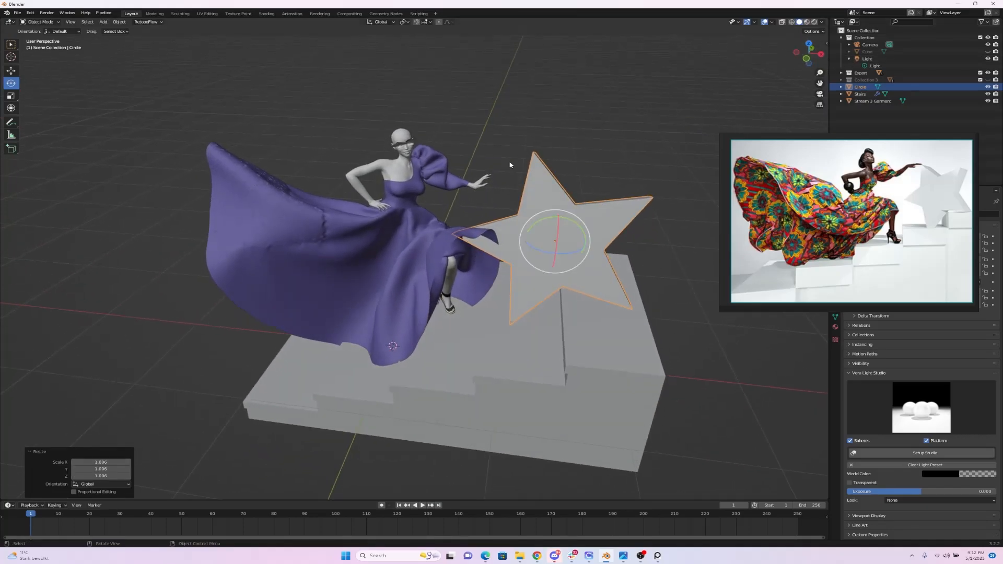
left_click_drag(575, 219, 552, 210)
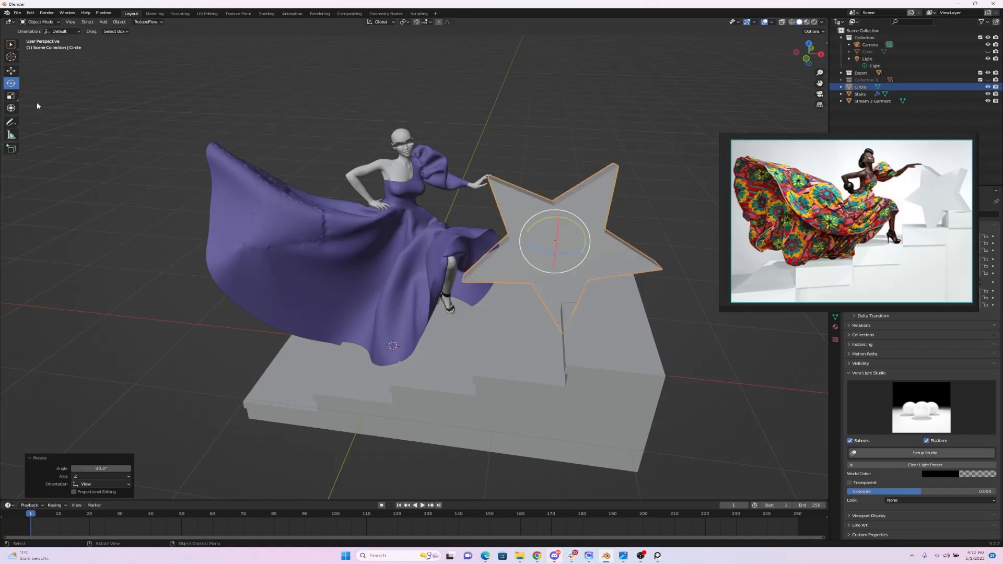
Step: Move the star along X toward the avatar, scale it to about 0.827, and nudge it slightly back along X
left_click(13, 72)
left_click_drag(595, 250, 556, 255)
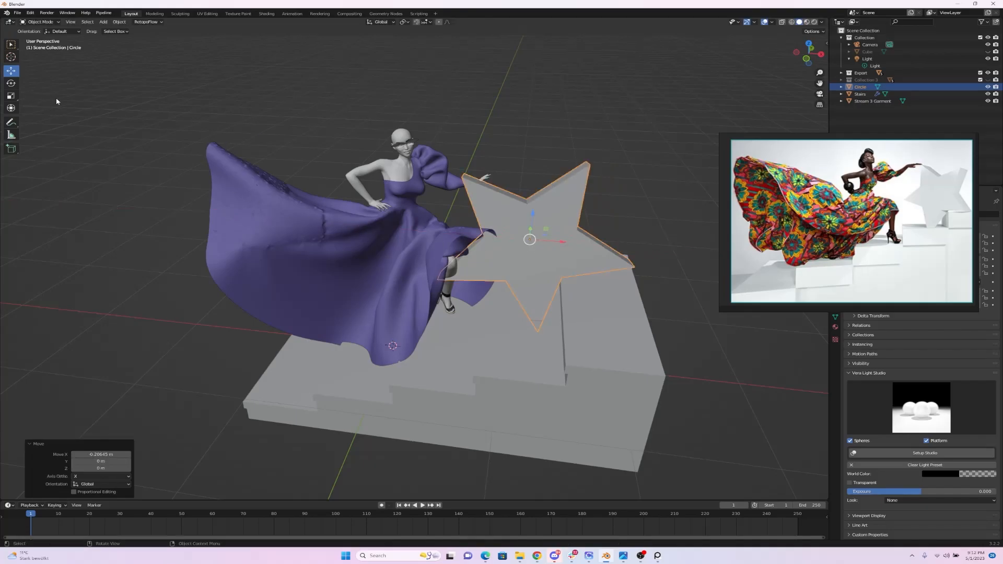
key("s")
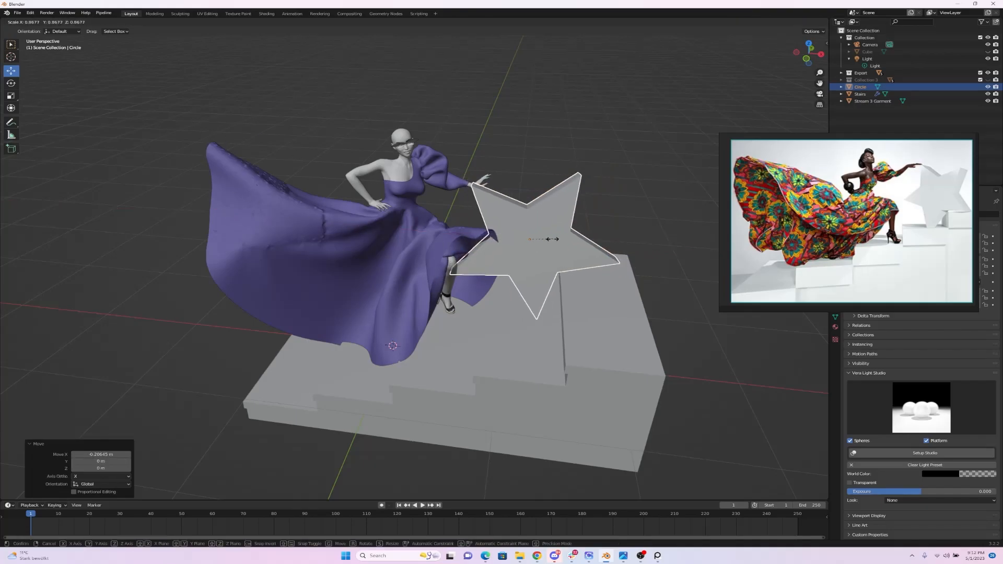
left_click(552, 240)
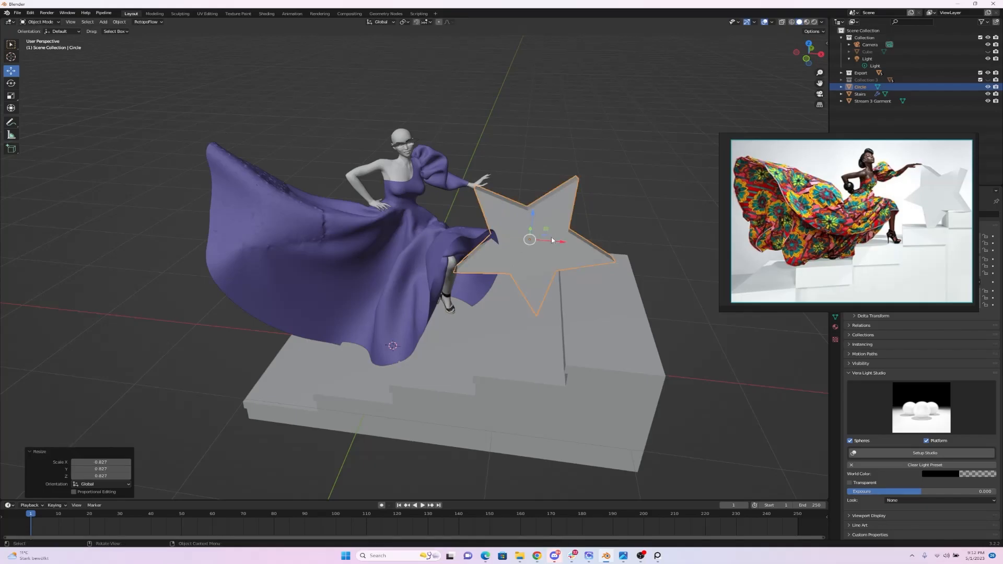
left_click_drag(561, 244, 571, 245)
Step: From behind the staircase, rotate the star about 29° counterclockwise in the view plane and reposition it above the top step
left_click_drag(809, 53, 660, 46)
left_click(10, 83)
left_click_drag(321, 222, 296, 211)
left_click(11, 71)
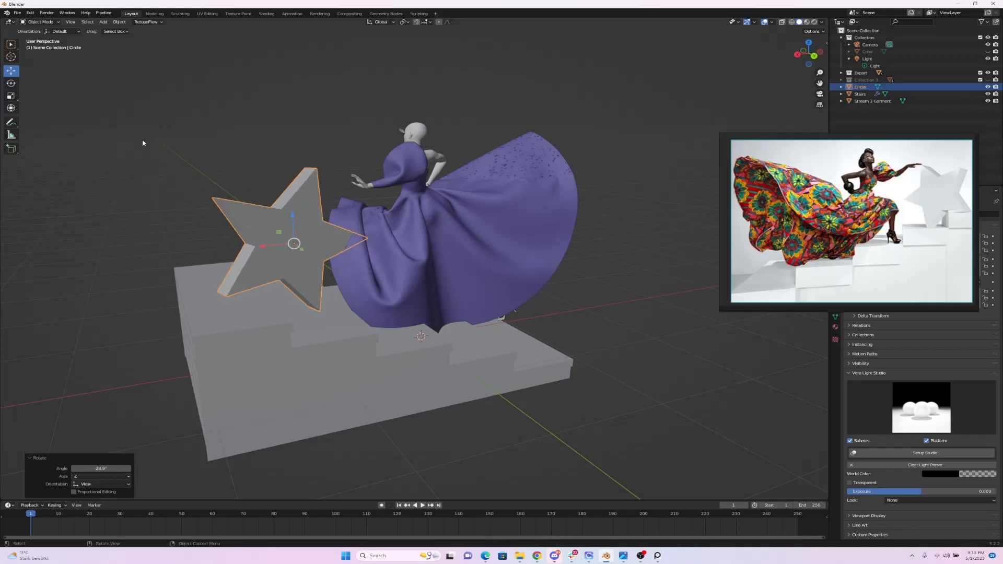
left_click_drag(282, 247, 256, 216)
Step: Adjust the star's tilt from the front and shift it about 0.087 m along negative Y
left_click_drag(803, 62, 947, 59)
left_click_drag(809, 56, 785, 65)
left_click(11, 84)
left_click_drag(575, 213, 564, 238)
left_click(11, 71)
left_click_drag(803, 58, 807, 52)
left_click_drag(374, 271, 357, 272)
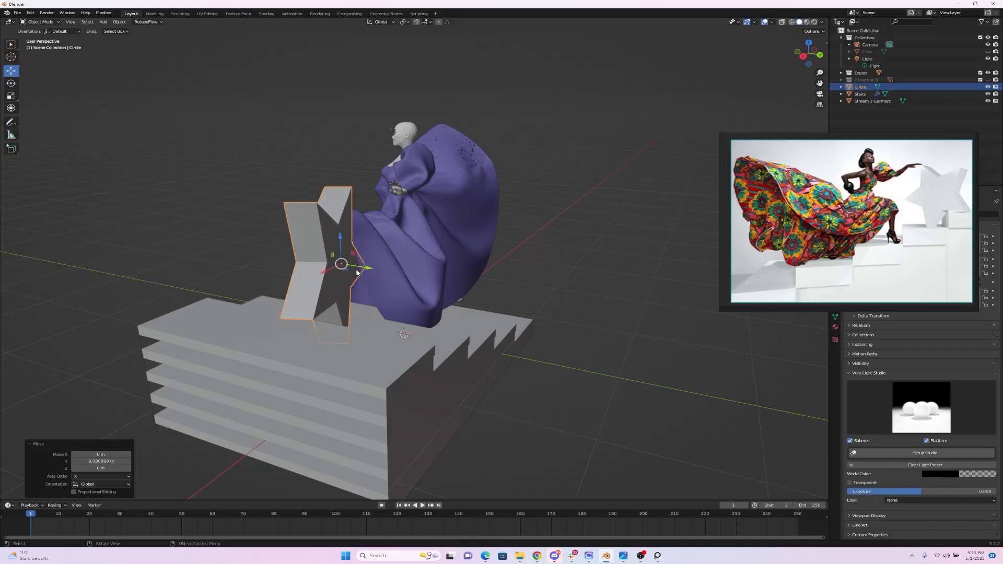
Step: Rotate the star about 14° around the global Y axis
left_click(11, 83)
left_click_drag(328, 252, 324, 263)
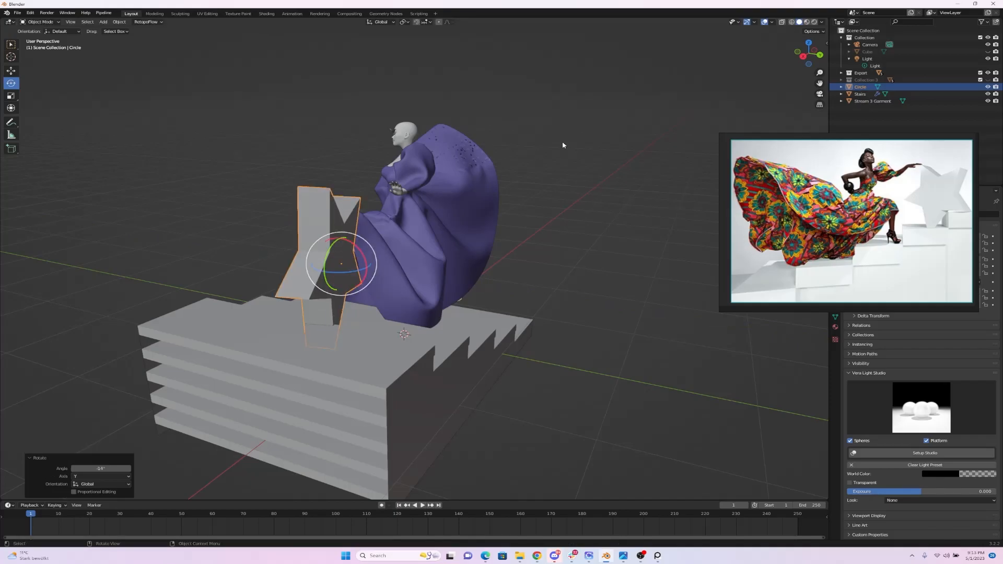
left_click_drag(798, 66, 517, 102)
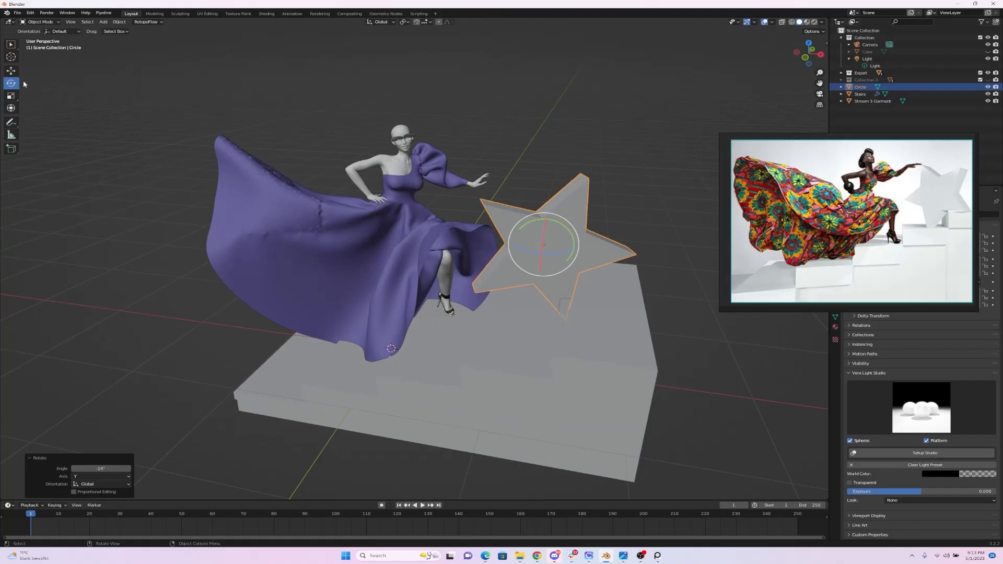
Step: Move the star slightly away from the avatar, adjust its height, and rotate it about 34° counterclockwise in the view plane
left_click(9, 72)
left_click_drag(577, 251, 590, 251)
mouse_move(559, 219)
left_mouse_down()
mouse_move(574, 204)
mouse_move(532, 199)
mouse_move(571, 212)
mouse_move(556, 217)
mouse_move(557, 228)
left_mouse_up()
left_click(10, 85)
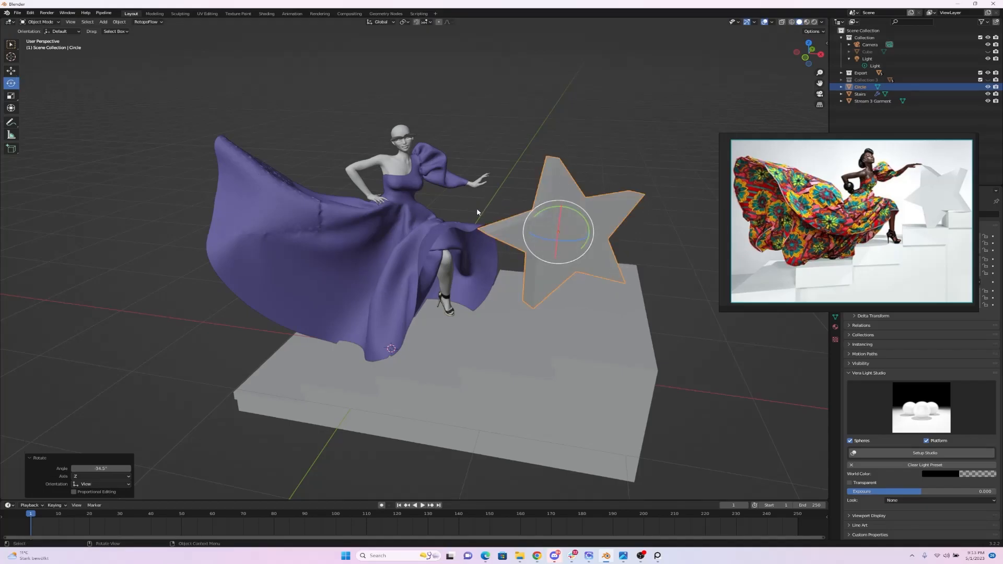
Step: Rescale the star and rotate it about 46° counterclockwise in the view plane
key("r")
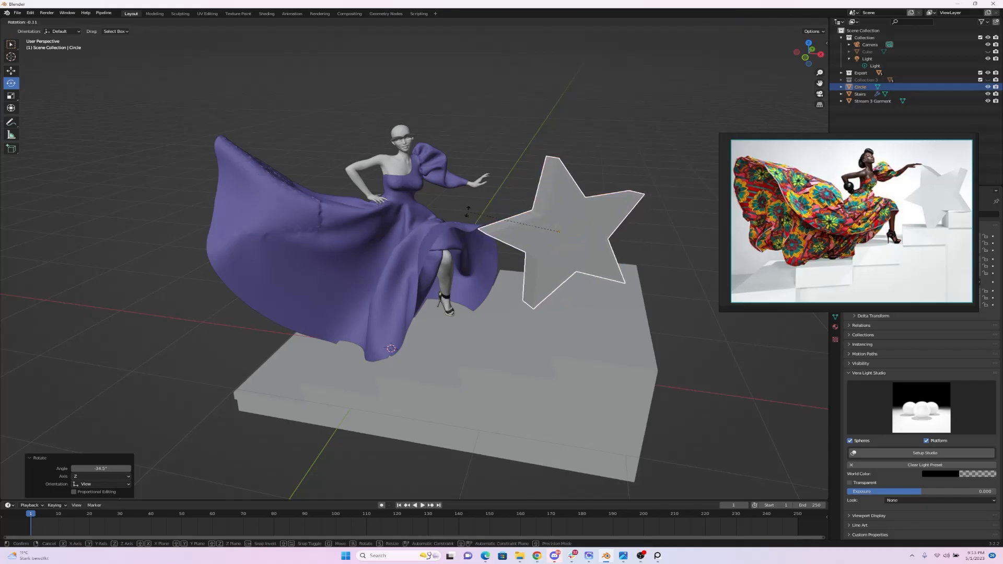
left_click(469, 213)
left_click(17, 97)
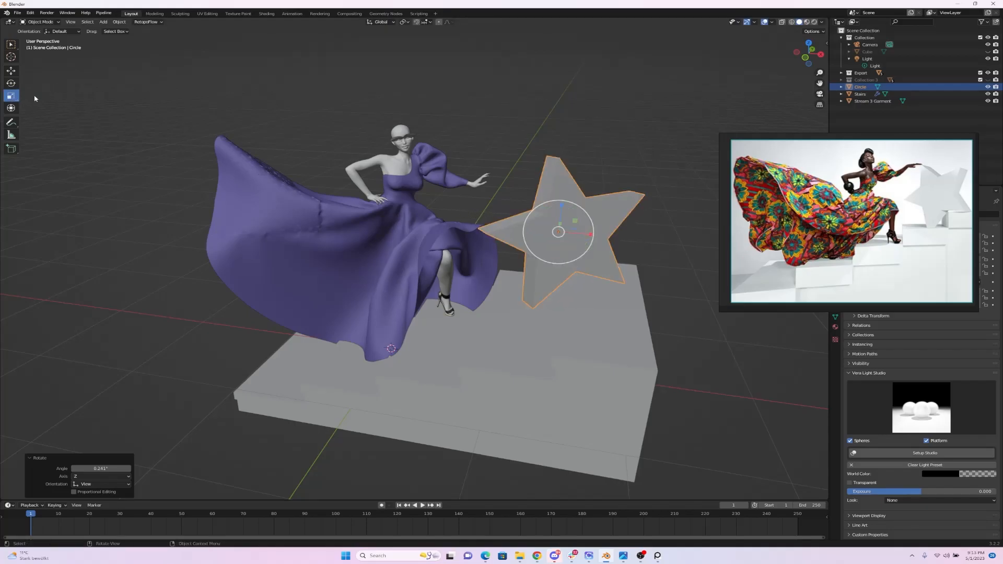
mouse_move(561, 207)
left_mouse_down()
mouse_move(561, 198)
mouse_move(568, 224)
mouse_move(560, 226)
mouse_move(553, 203)
mouse_move(539, 205)
mouse_move(550, 198)
left_mouse_up()
left_click(11, 83)
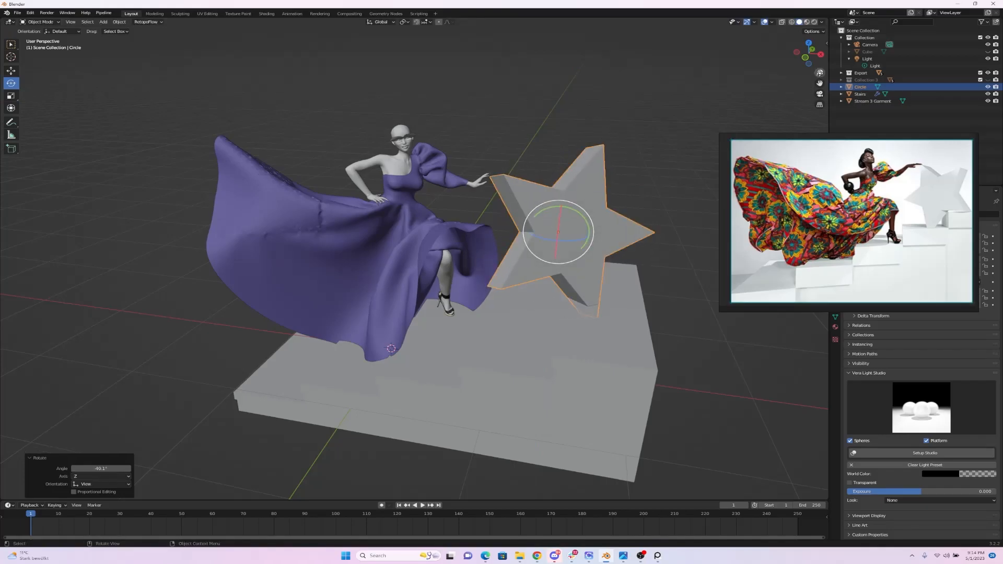
Step: Move the star about 0.21 m along negative X toward the avatar's hand and rotate it about 5° clockwise in the view plane
left_click_drag(808, 55, 826, 71)
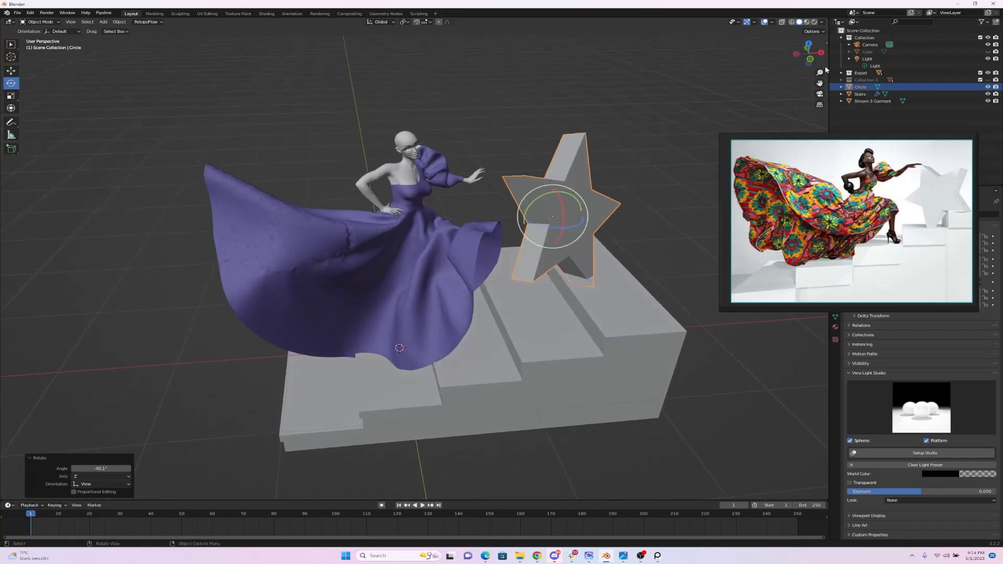
left_click(15, 74)
left_click_drag(584, 216, 551, 224)
left_click(13, 84)
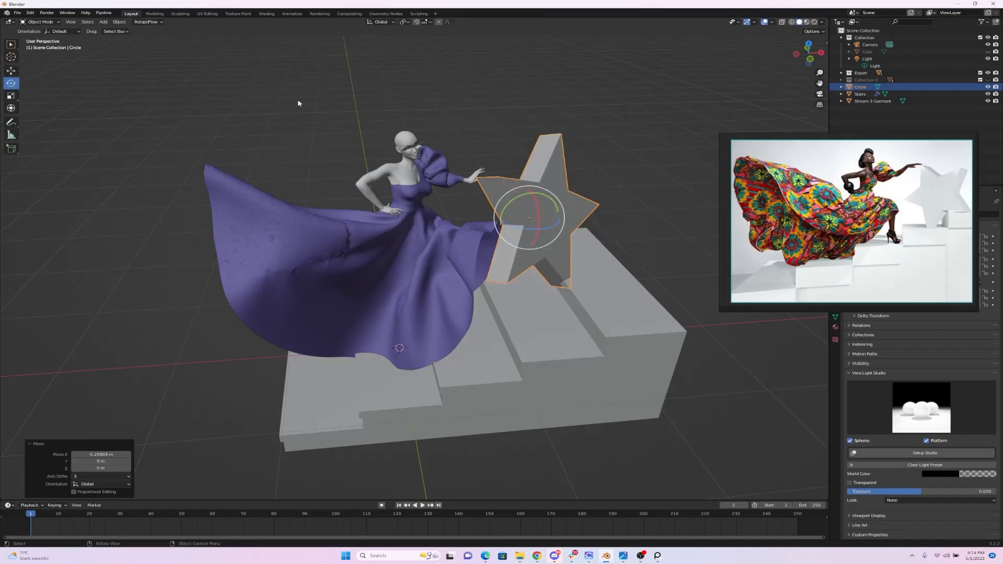
left_click_drag(527, 191, 535, 188)
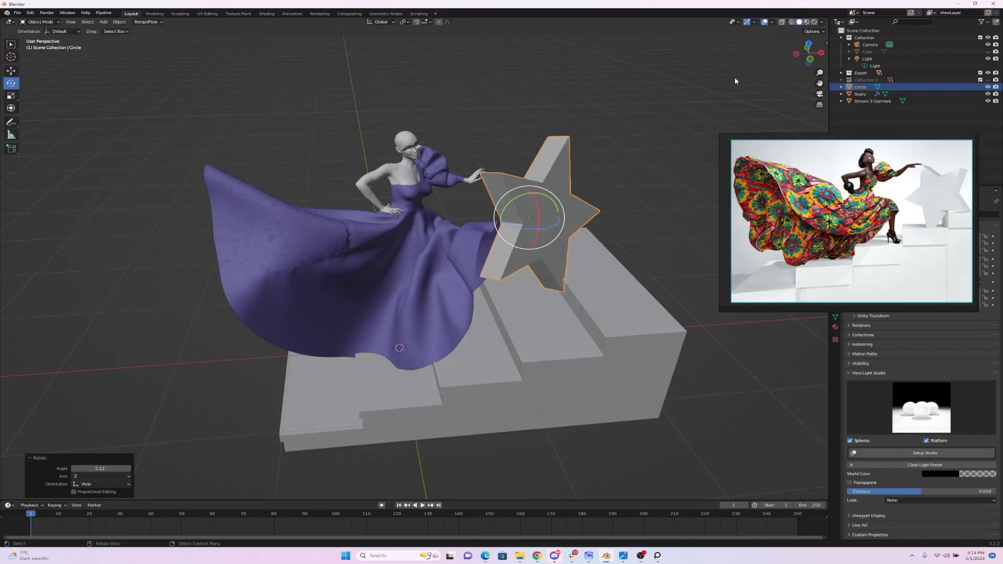
Step: From the high end of the staircase, shift the star along positive Y away from the avatar's leg
left_click_drag(798, 64, 673, 123)
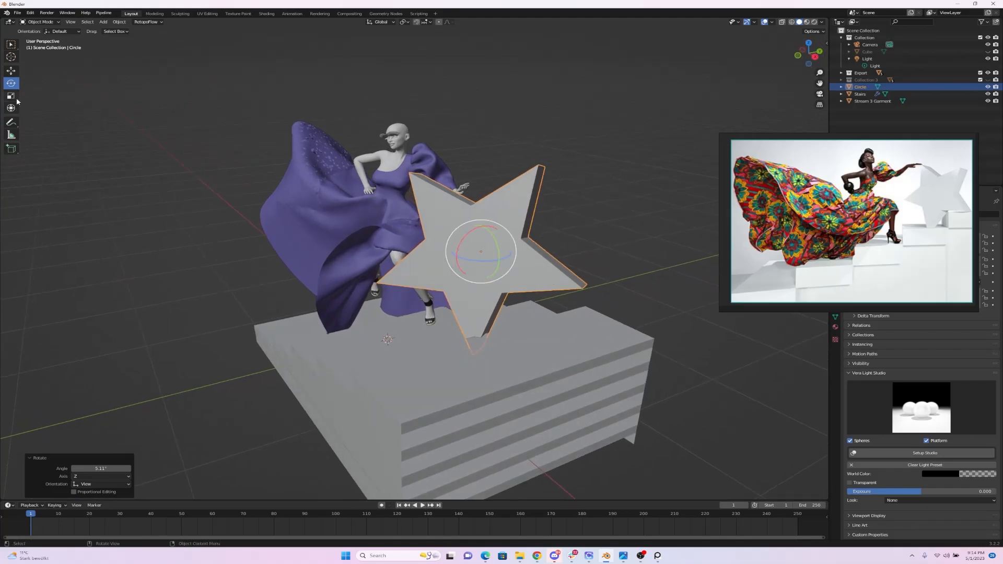
left_click(11, 70)
left_click_drag(505, 248, 553, 251)
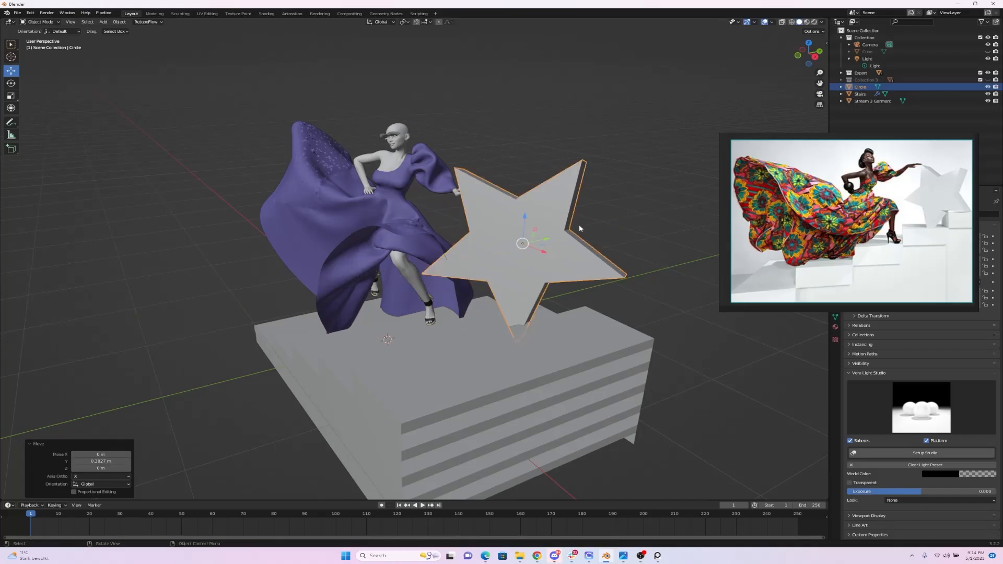
Step: Rotate the star clockwise as seen from the front and shift it along negative Y over the upper steps
left_click_drag(809, 53, 747, 63)
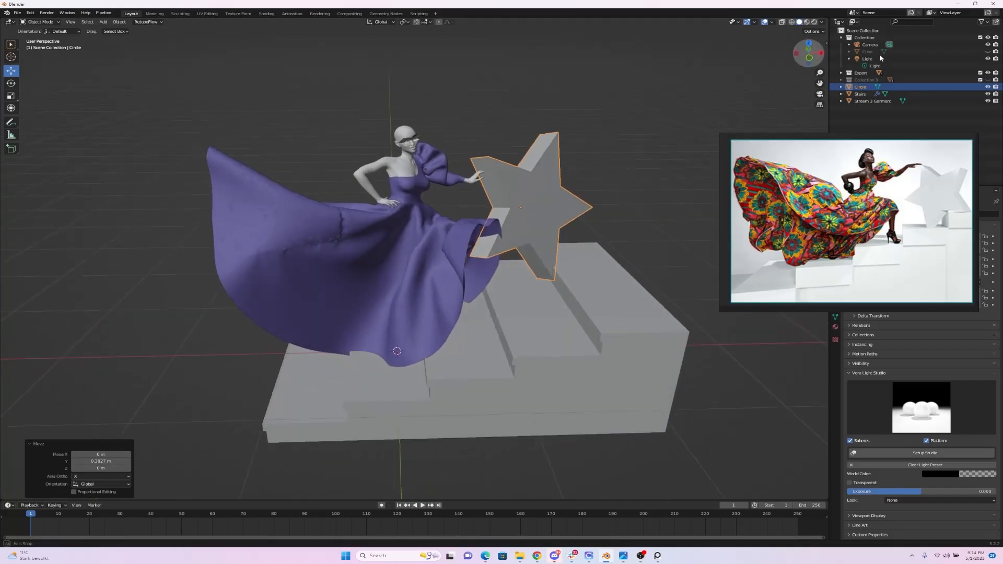
left_click(11, 83)
left_click_drag(540, 182, 551, 235)
left_click(12, 71)
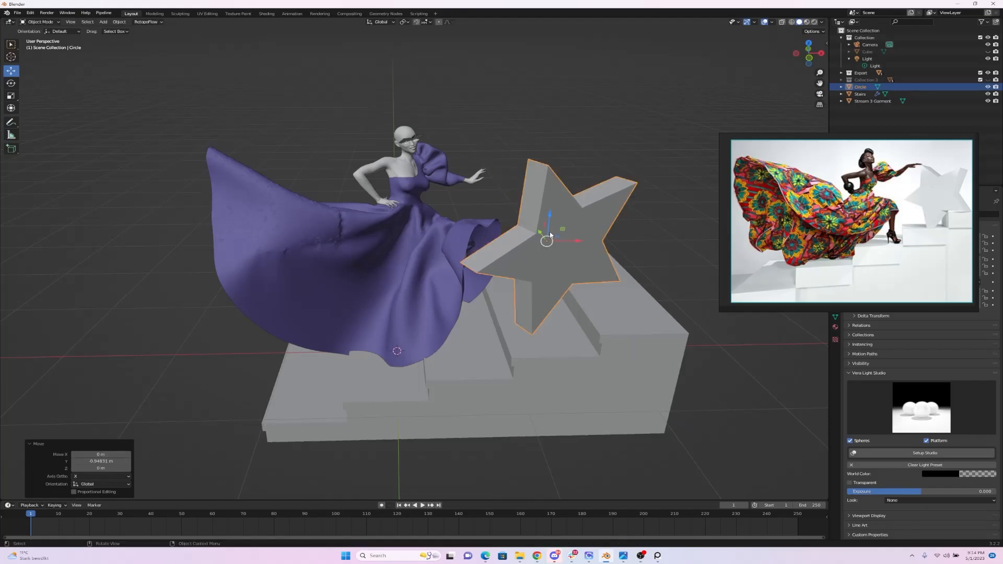
Step: Reselect the star, turn it to a new angle, reposition it above the upper steps, and adjust its tilt in the view plane
left_click(635, 185)
left_click_drag(809, 56, 748, 61)
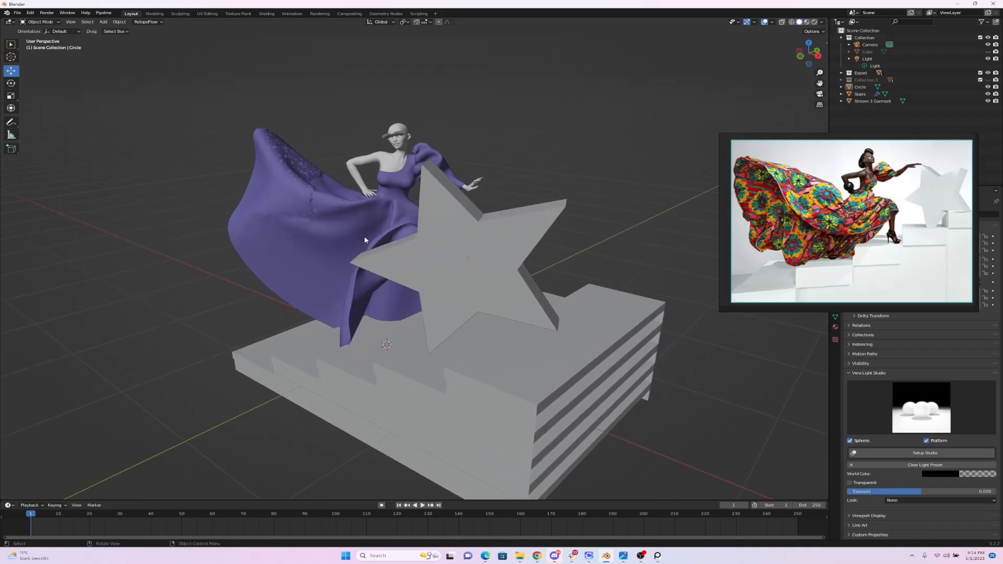
left_click(468, 254)
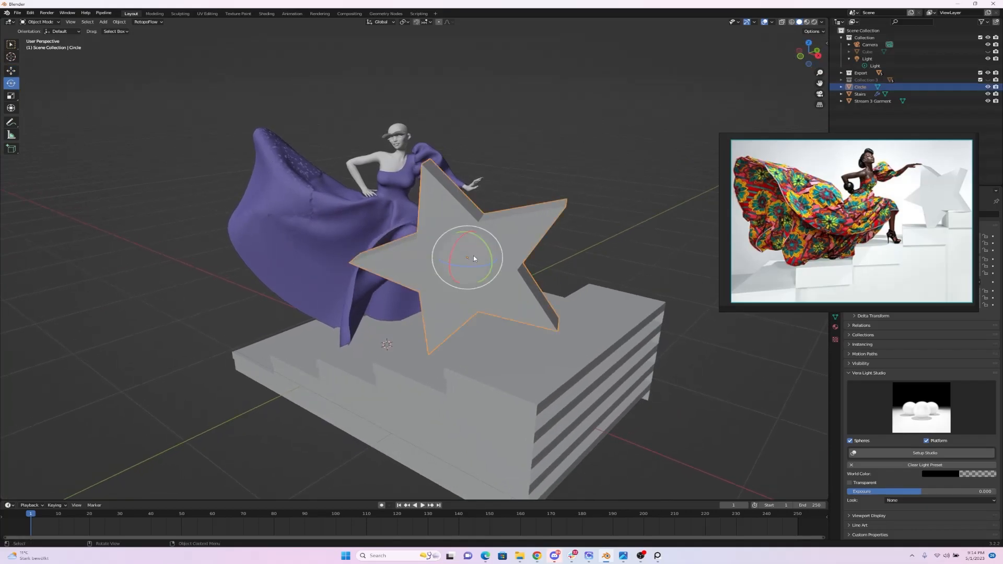
left_click_drag(481, 268, 557, 225)
left_click(11, 71)
left_click(10, 83)
left_click_drag(811, 59, 864, 57)
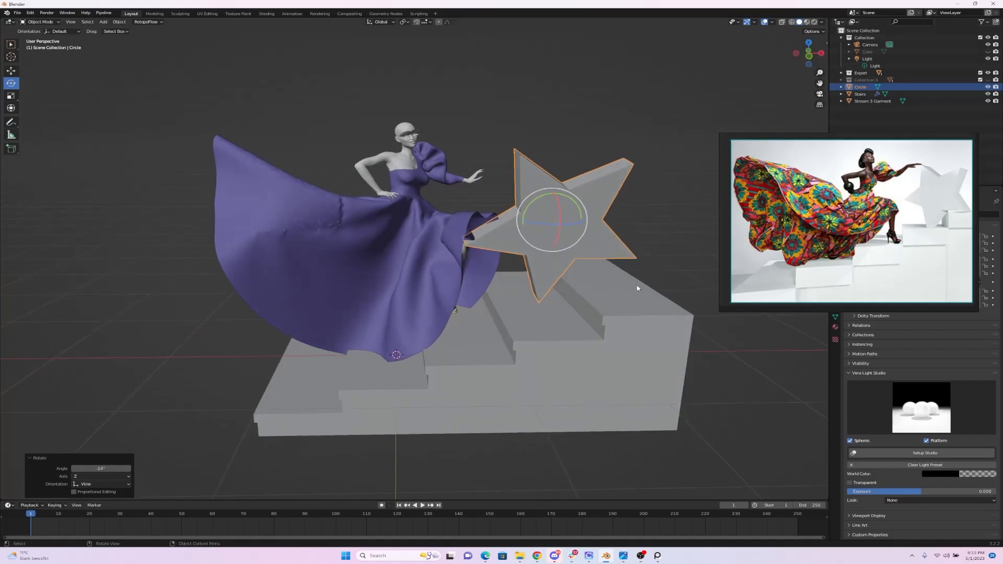
Step: Lengthen the staircase by scaling it to about 1.189 along X
left_click(621, 303)
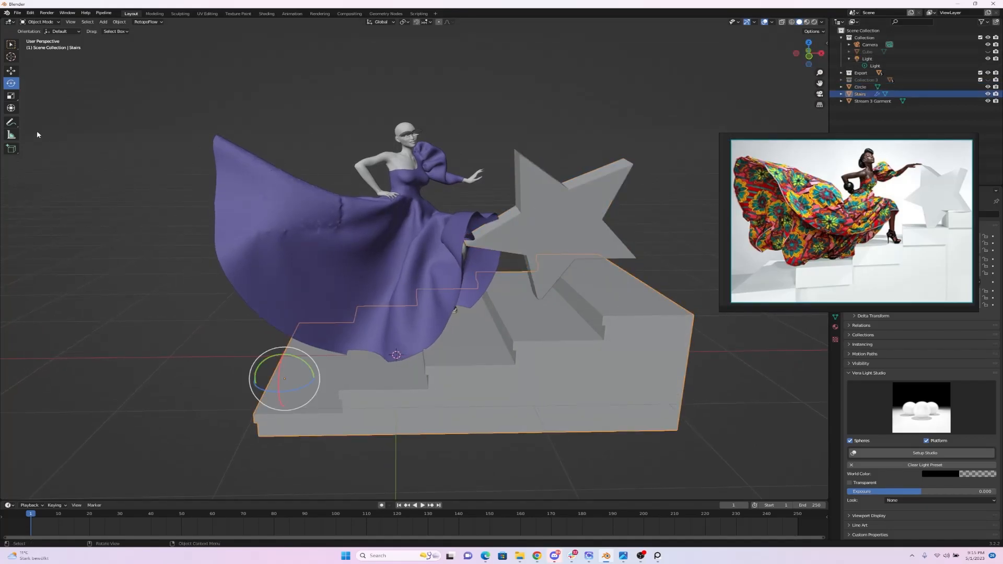
left_click(11, 95)
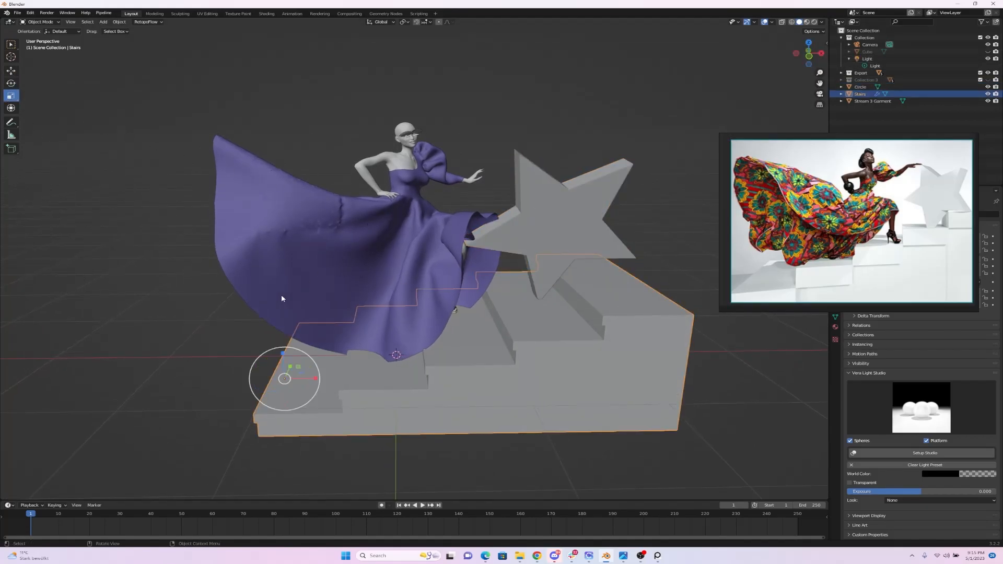
left_click_drag(315, 379, 322, 379)
Step: From behind, move the star along positive X, lower it about 0.113 m, and adjust its rotation
left_click_drag(793, 60, 505, 69)
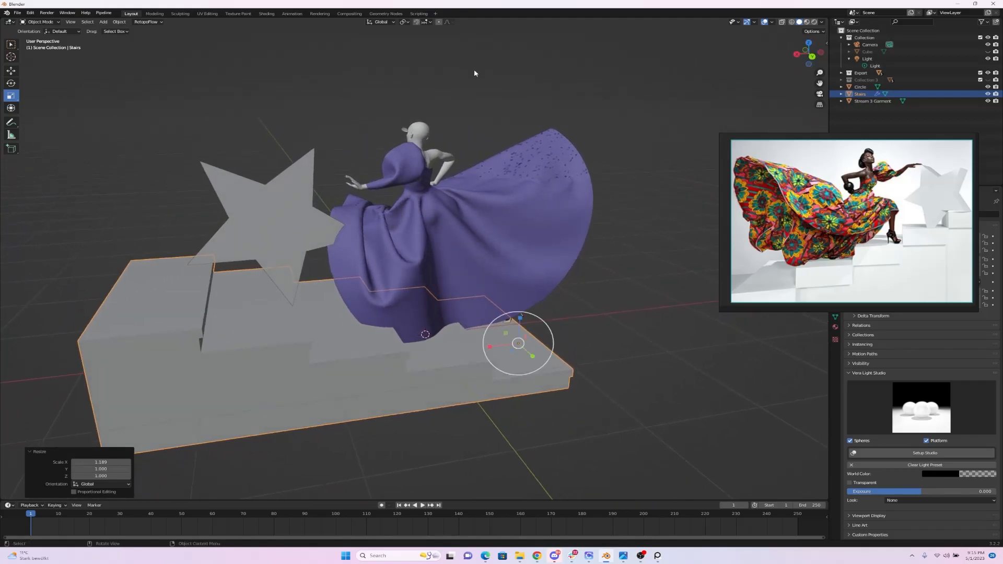
left_click(11, 71)
left_click(317, 218)
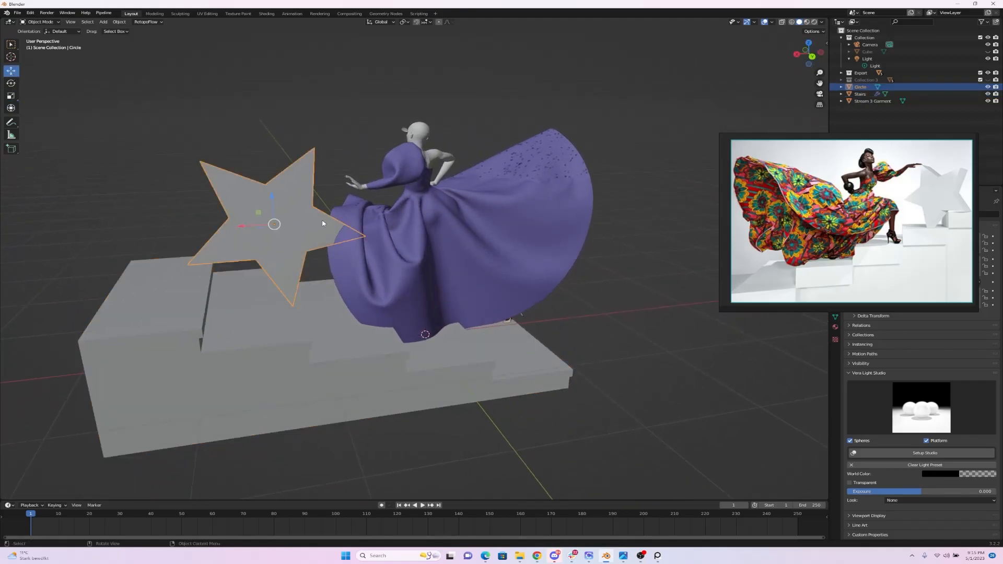
left_click_drag(249, 226, 174, 189)
left_click(7, 81)
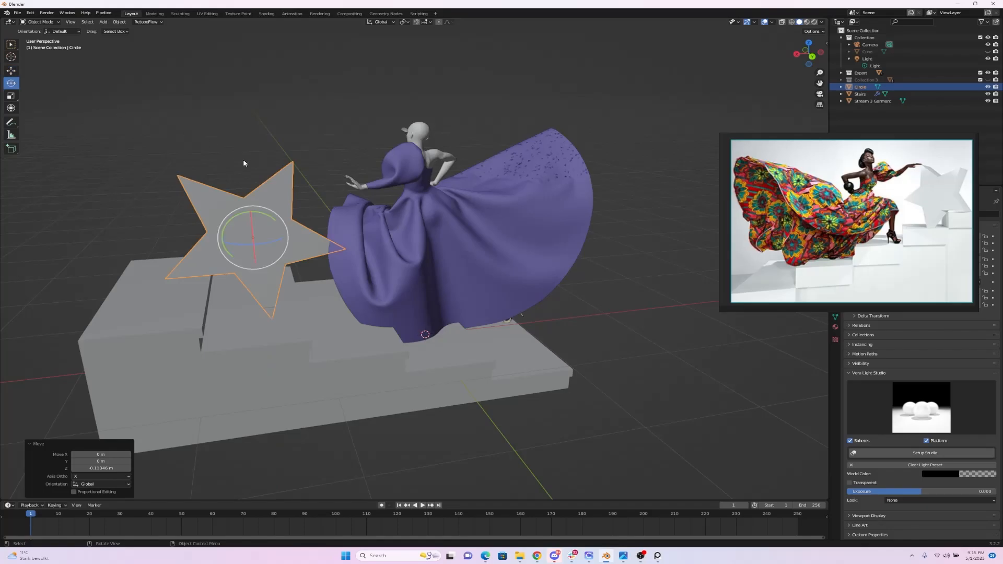
left_click_drag(275, 216, 291, 224)
Step: Adjust the star's X position and height, and shift it about 0.32 m along positive Y
left_click_drag(809, 53, 601, 198)
left_click(10, 70)
left_click_drag(606, 244, 592, 244)
left_click_drag(561, 214, 559, 202)
left_click_drag(811, 56, 708, 78)
left_click_drag(430, 290, 484, 301)
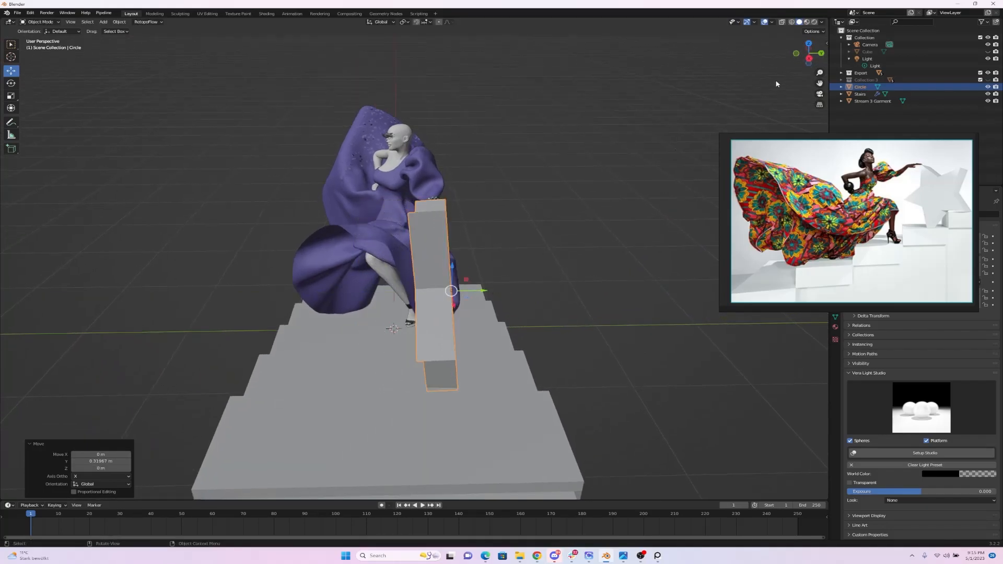
Step: Nudge the star slightly along negative X to the avatar's fingertips and shift it about 0.016 m along Y
left_click_drag(809, 53, 903, 50)
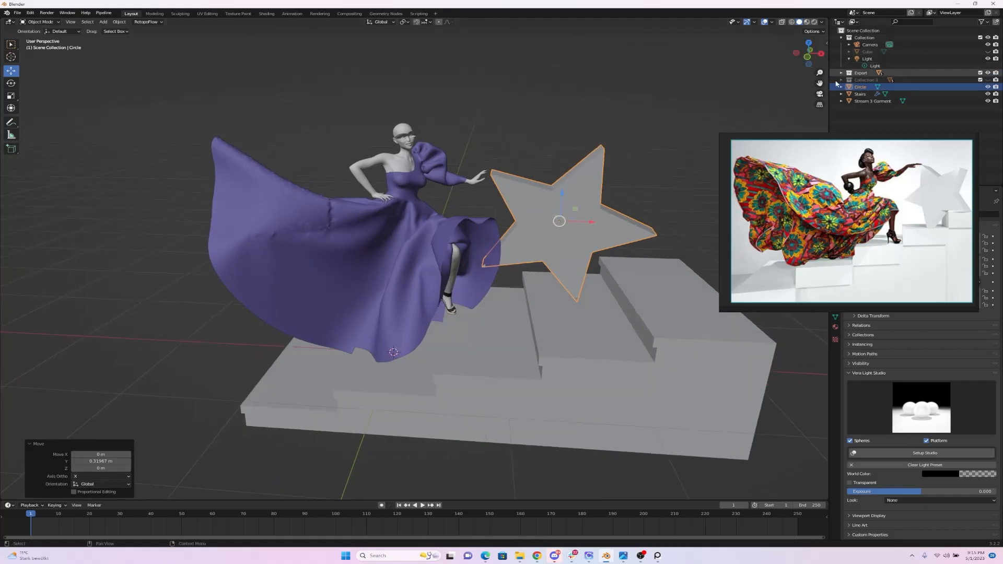
left_click_drag(555, 213, 580, 219)
left_click(648, 195)
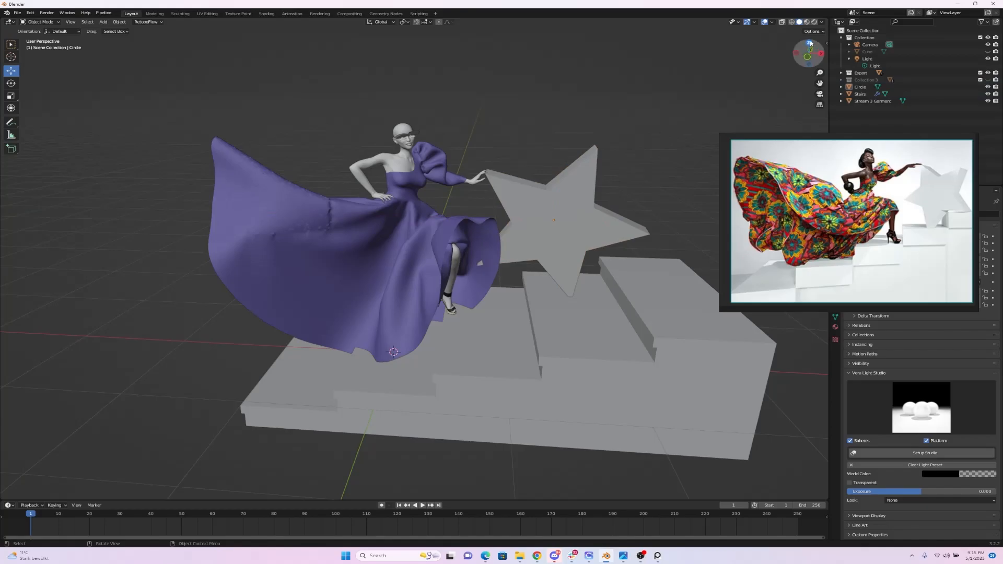
left_click_drag(801, 61, 747, 67)
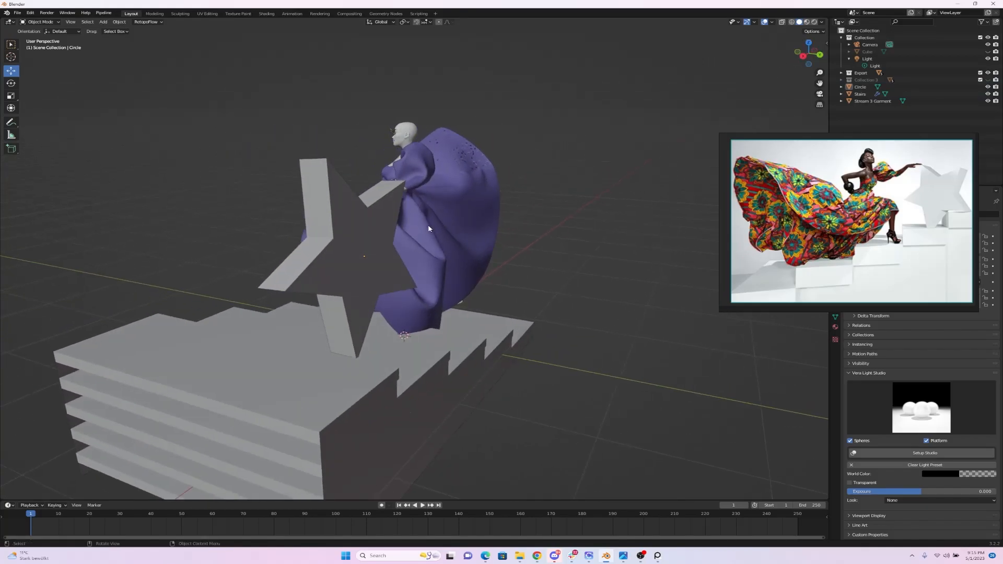
left_click(366, 269)
left_click_drag(392, 262, 395, 262)
left_click_drag(807, 56, 913, 58)
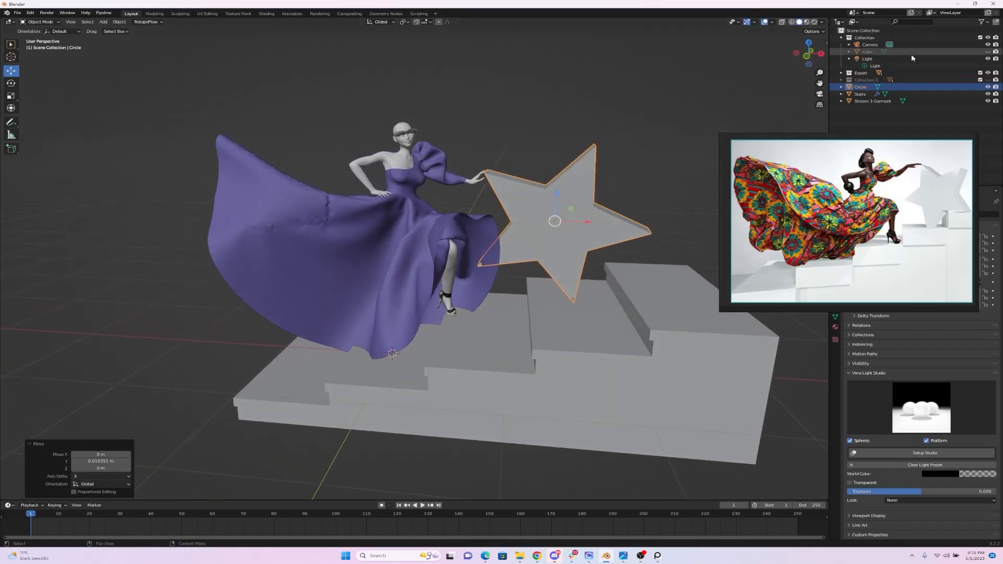
left_click(653, 293)
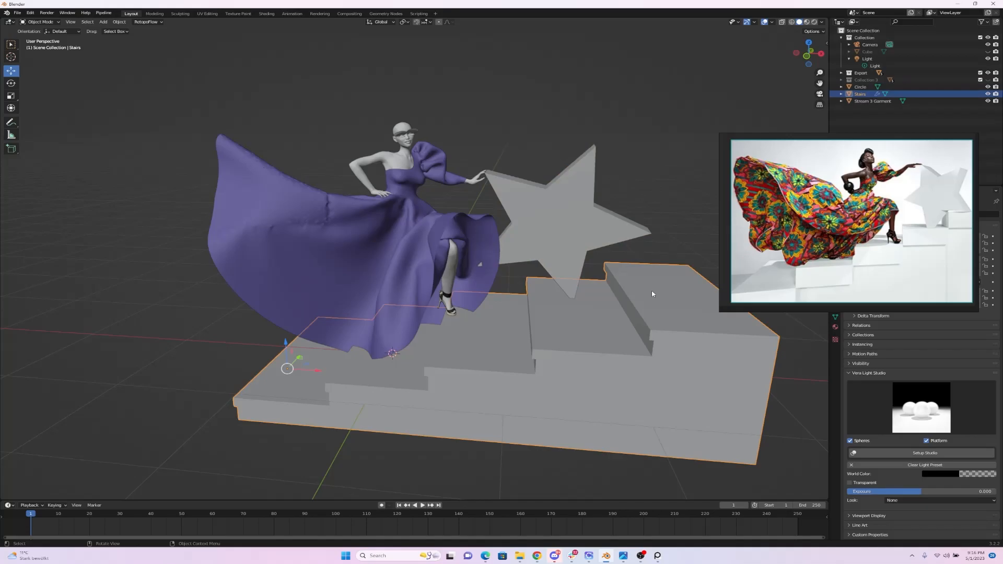
left_click(11, 83)
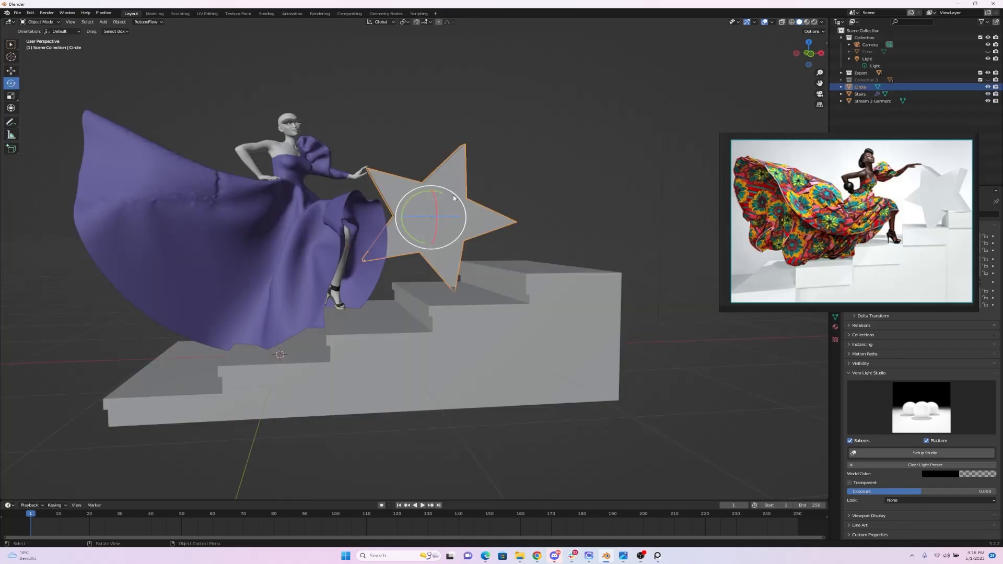
key("r")
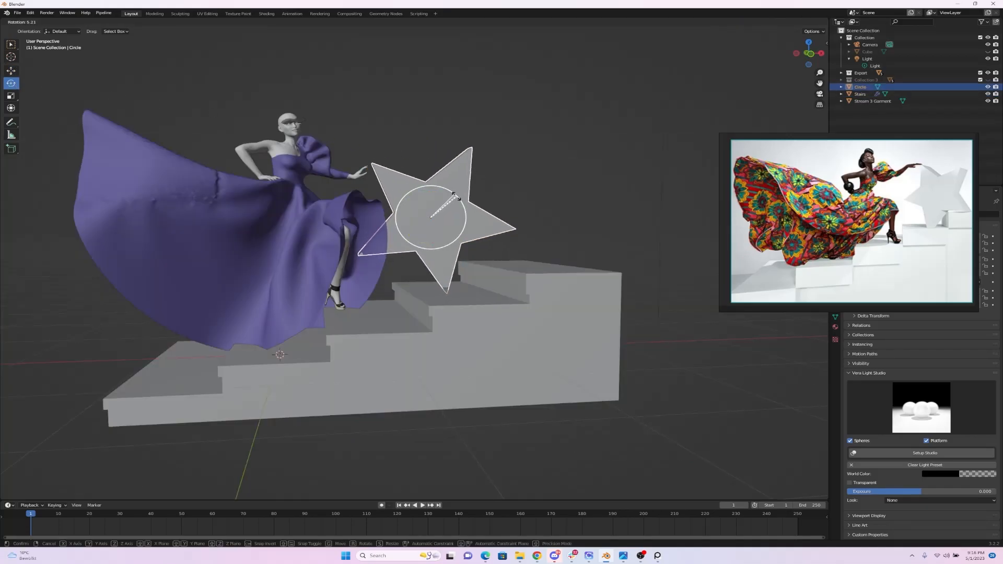
left_click(455, 197)
Step: Scale the staircase to about 1.05 along Z and 0.947 along X
left_click(563, 294)
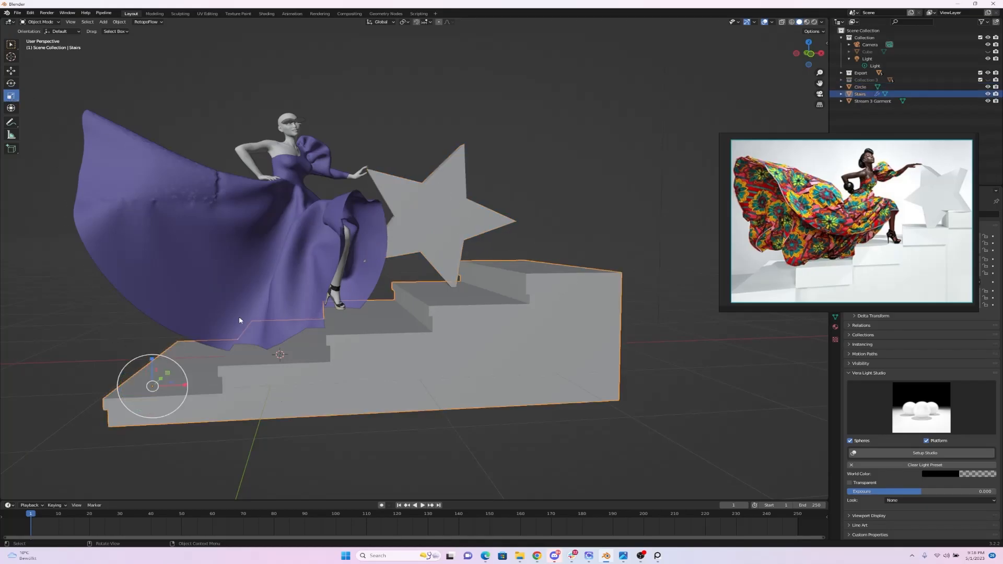
mouse_move(153, 359)
left_mouse_down()
mouse_move(152, 342)
mouse_move(151, 354)
left_mouse_up()
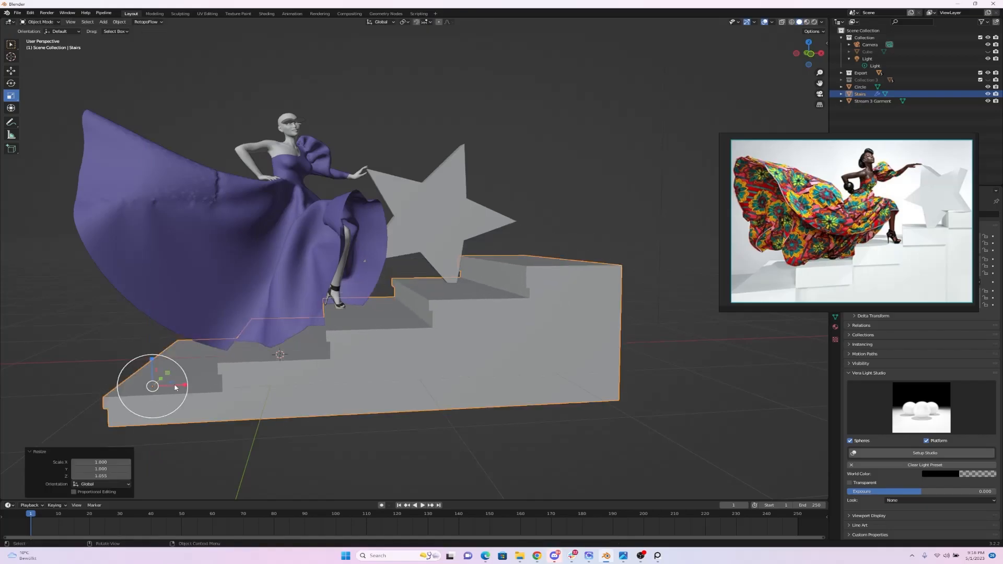
mouse_move(178, 387)
left_mouse_down()
mouse_move(166, 382)
mouse_move(197, 385)
left_mouse_up()
Step: Reposition the star along X from the front and fine-tune it along Y from the high end of the staircase
left_click(11, 72)
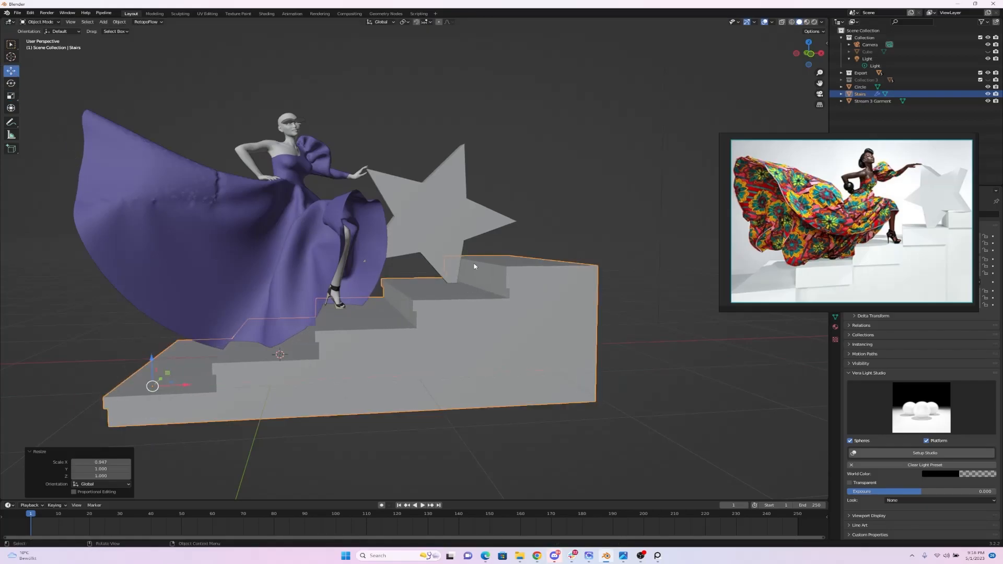
left_click(459, 235)
left_click_drag(459, 221, 424, 228)
left_click_drag(813, 54, 541, 199)
left_click_drag(475, 223, 462, 224)
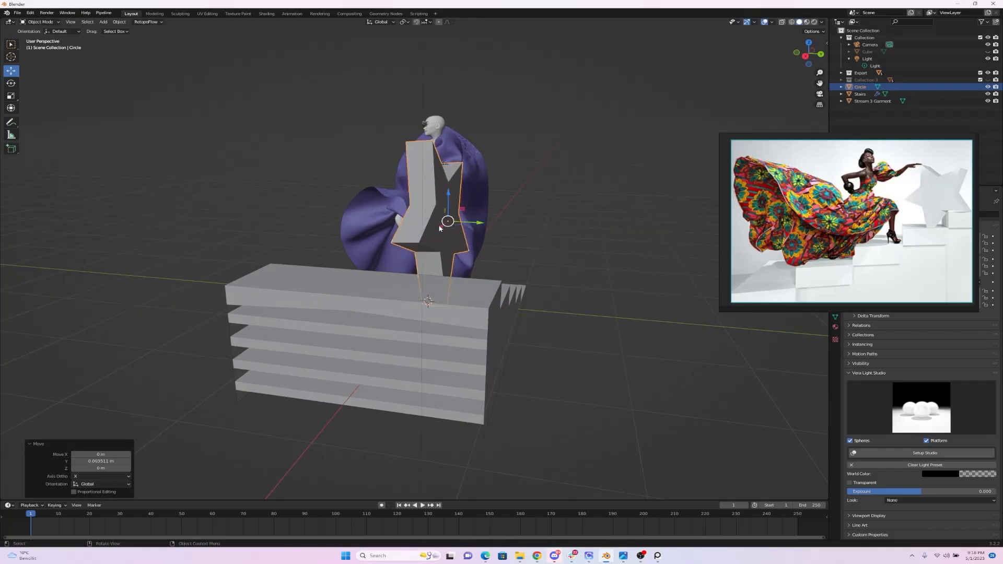
Step: Move the star about 0.098 m along positive X
key("g")
key("x")
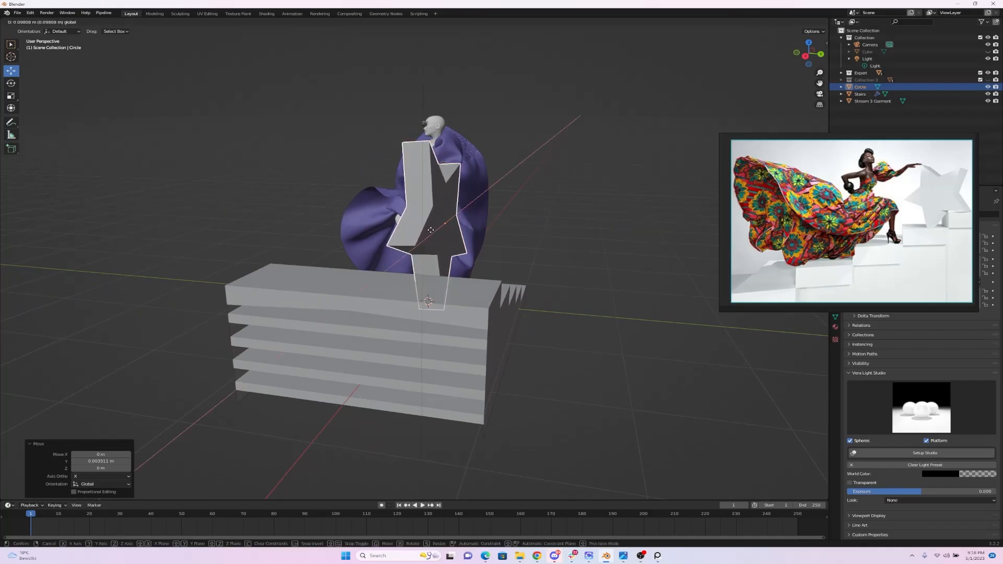
left_click(431, 230)
left_click_drag(808, 52, 921, 50)
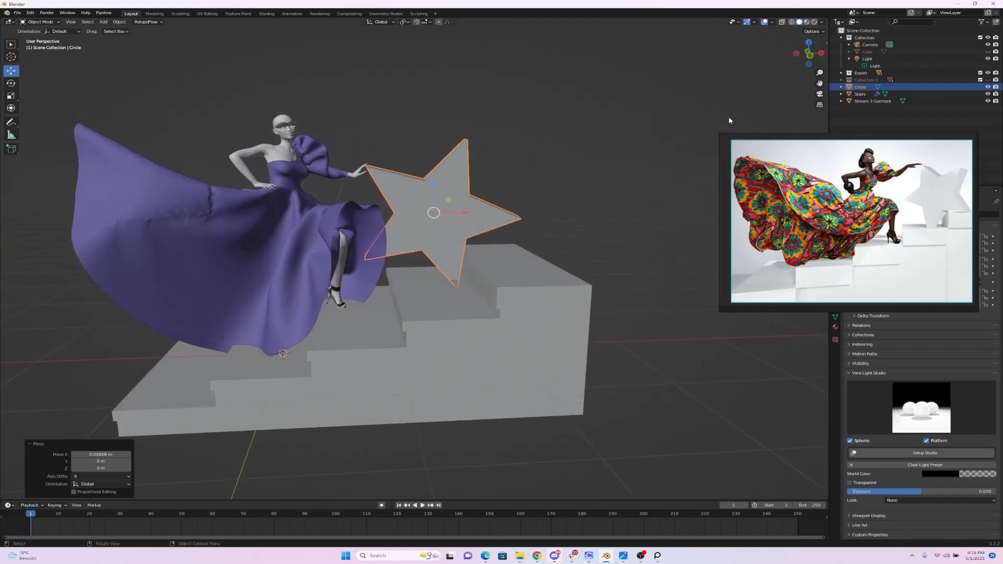
Step: Nudge the star about 0.01 m along positive Y beside the avatar's hand
left_click(686, 144)
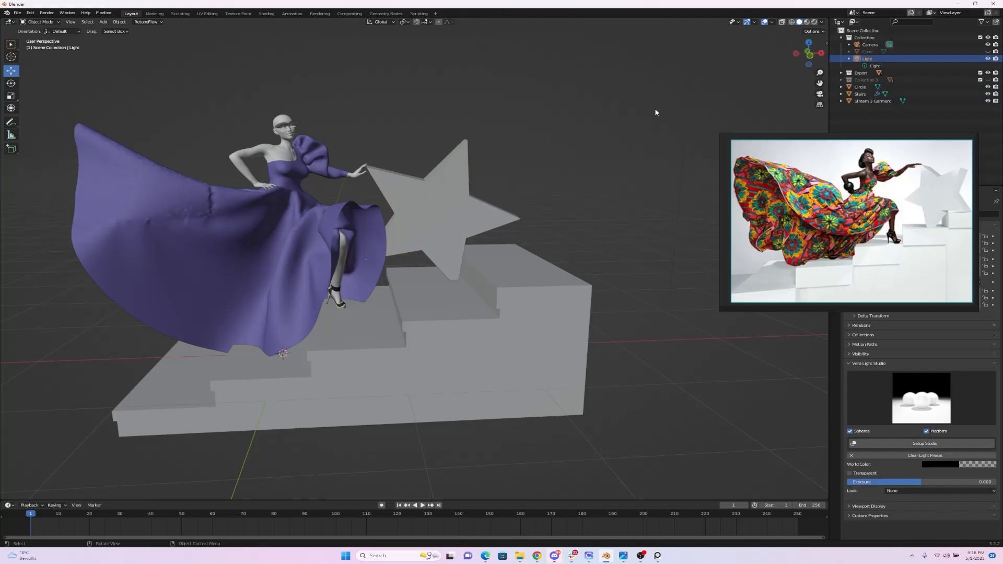
left_click_drag(818, 46, 857, 48)
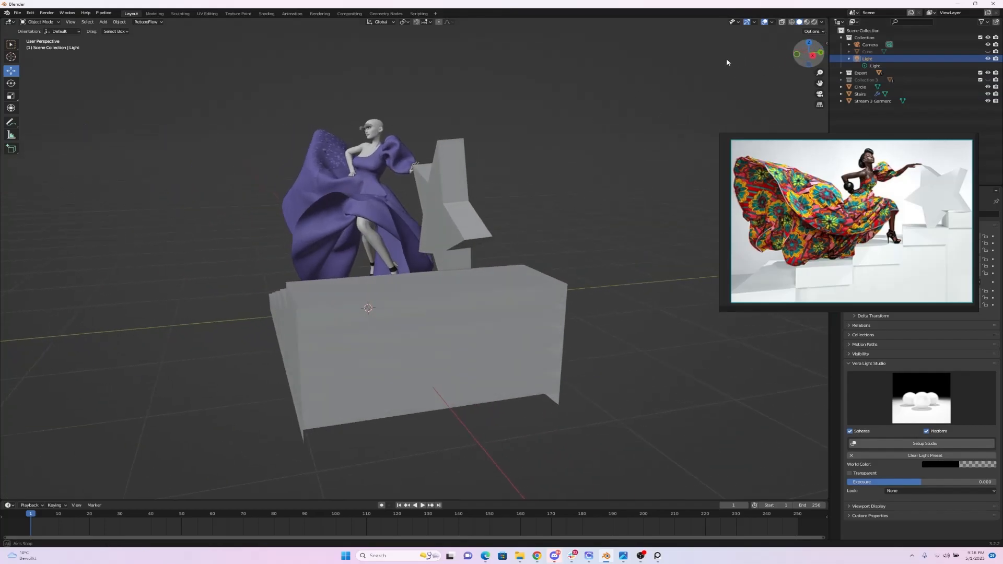
left_click(468, 216)
left_click_drag(487, 218, 494, 217)
left_click_drag(814, 57, 778, 104)
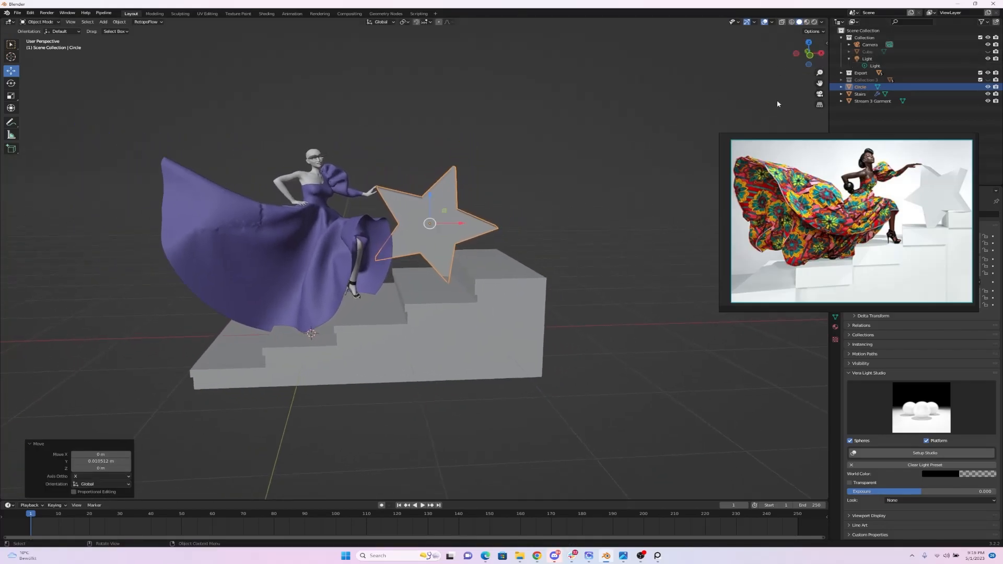
Step: Move the floating reference photo over the empty viewport area beside the model and raise the star slightly
left_click(627, 171)
left_click_drag(820, 194, 656, 160)
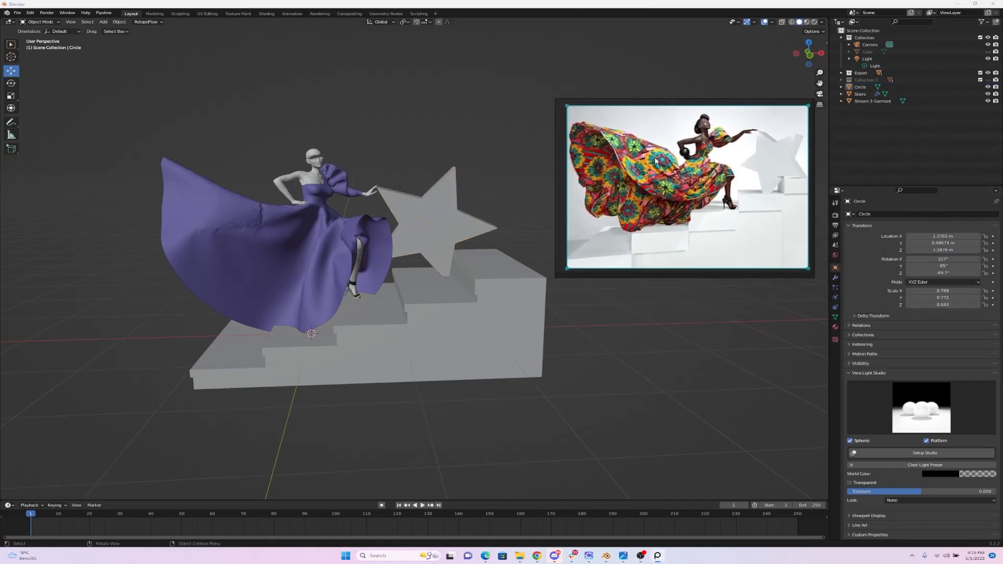
left_click(421, 223)
left_click_drag(430, 195, 429, 190)
Step: Lower the staircase about 0.044 m along Z and move the reference photo closer to the model for comparison
left_click(443, 313)
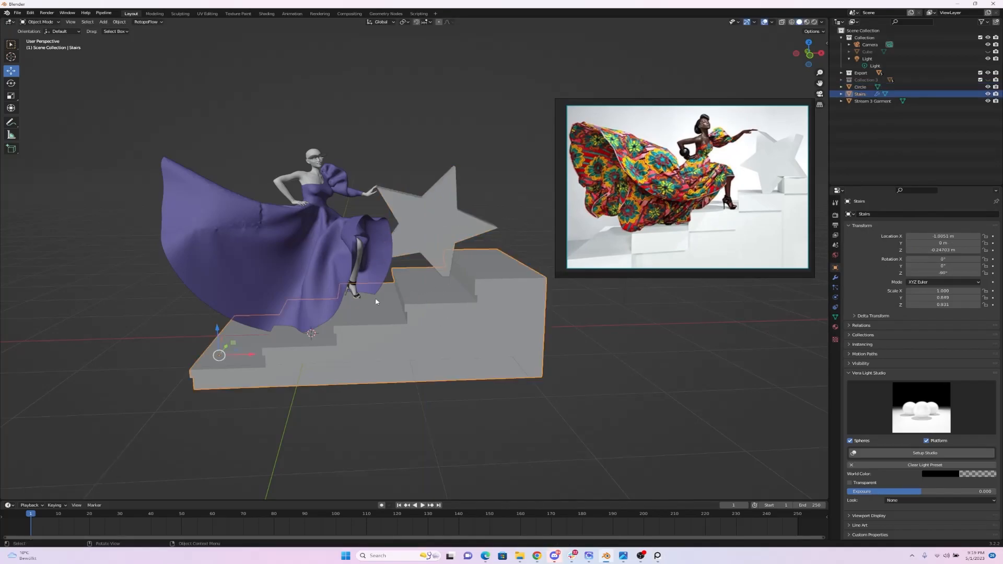
left_click_drag(218, 332, 218, 336)
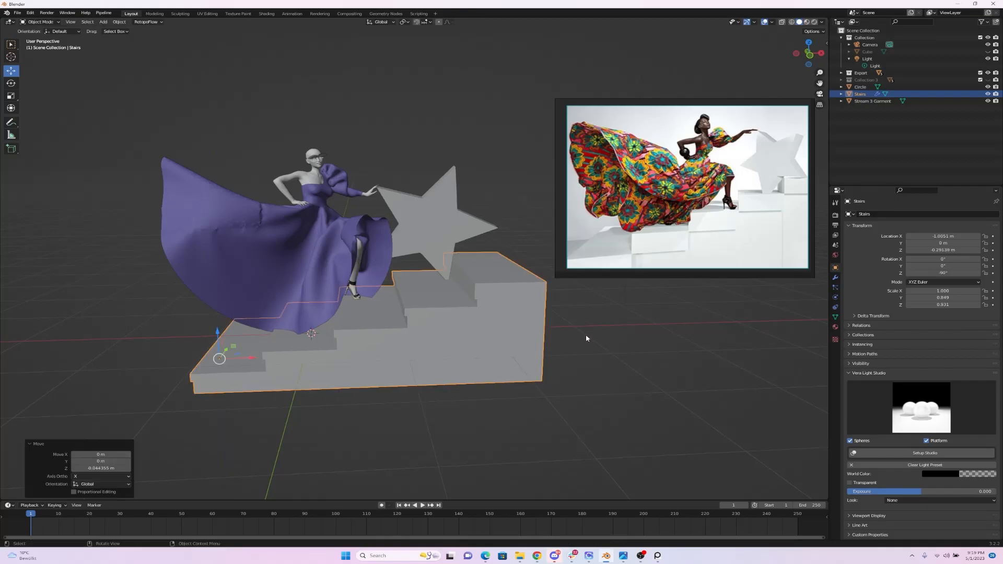
left_click(564, 324)
left_click_drag(721, 192, 666, 173)
middle_click_drag(509, 286, 564, 277)
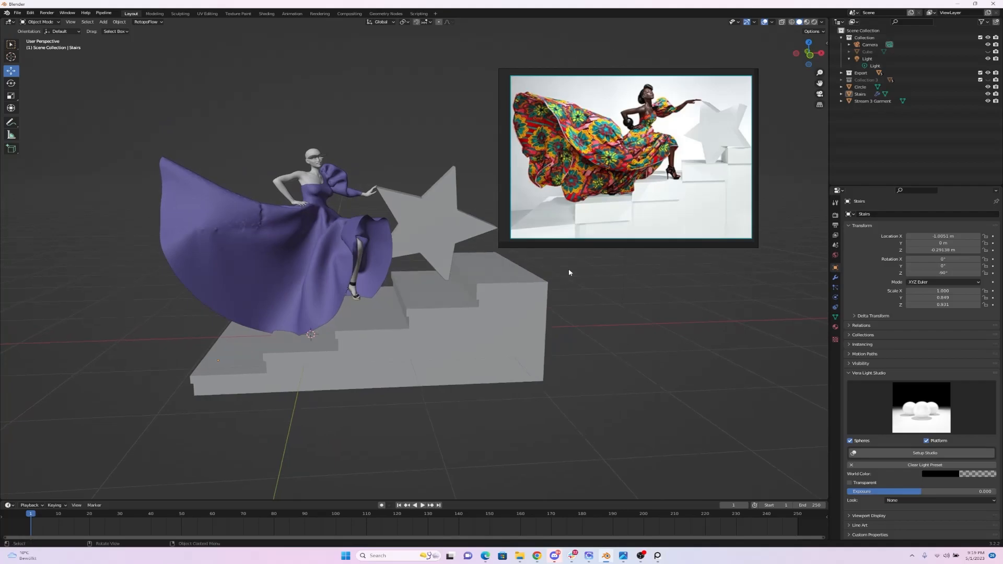